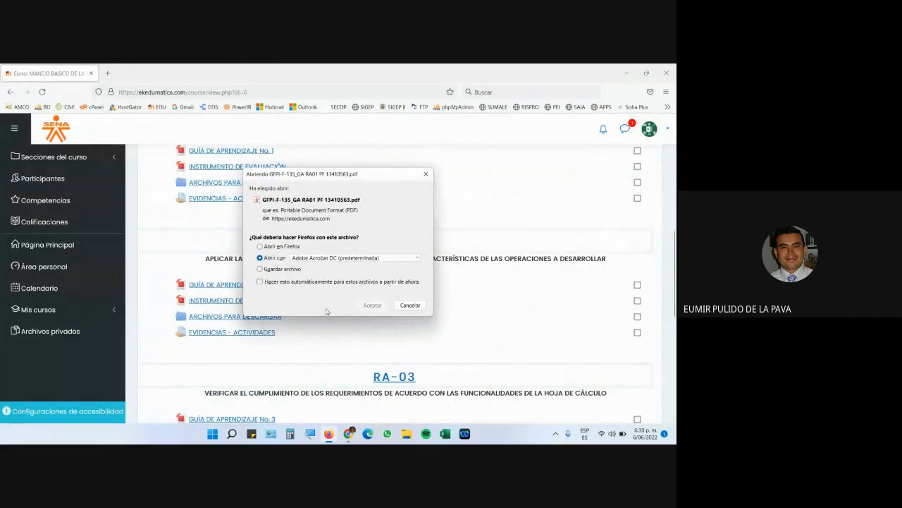
# Open the course learning guide PDF in Acrobat Reader after briefly checking the video call.
pyautogui.click(369, 306)
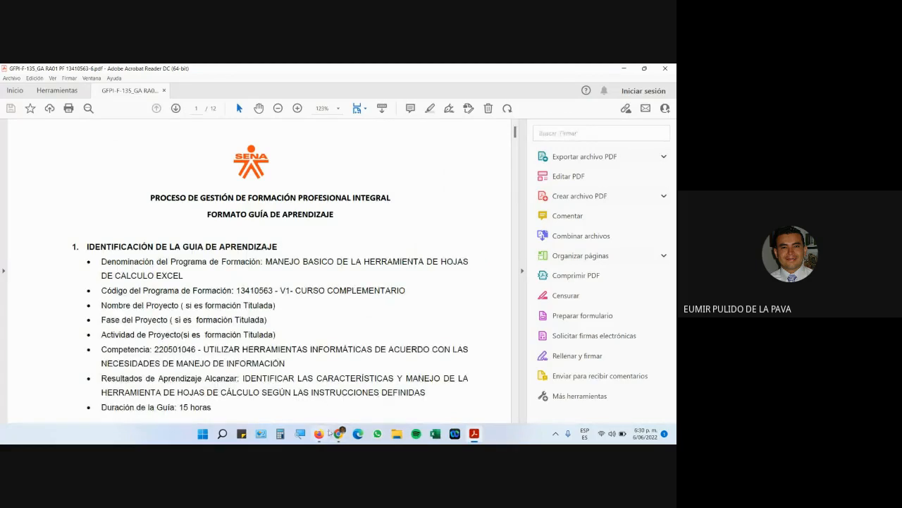
pyautogui.moveTo(339, 433)
pyautogui.click(291, 393)
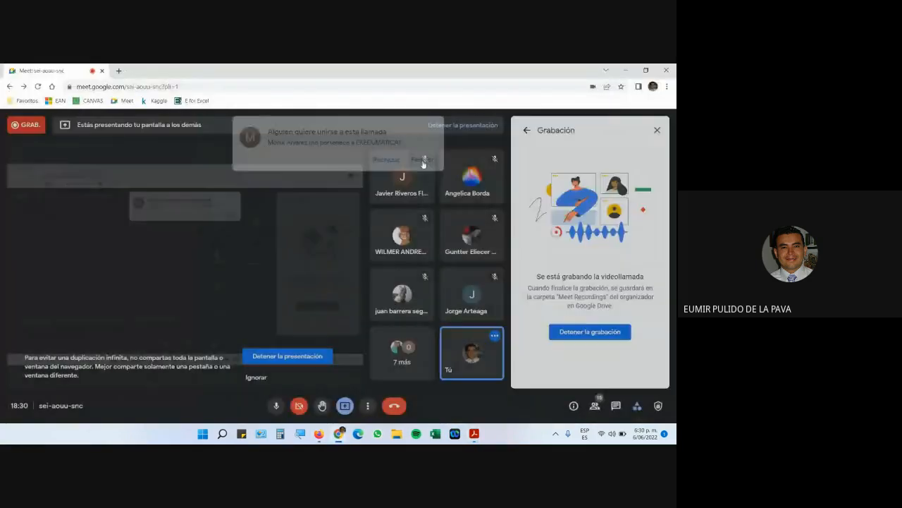
pyautogui.moveTo(474, 433)
pyautogui.click(474, 410)
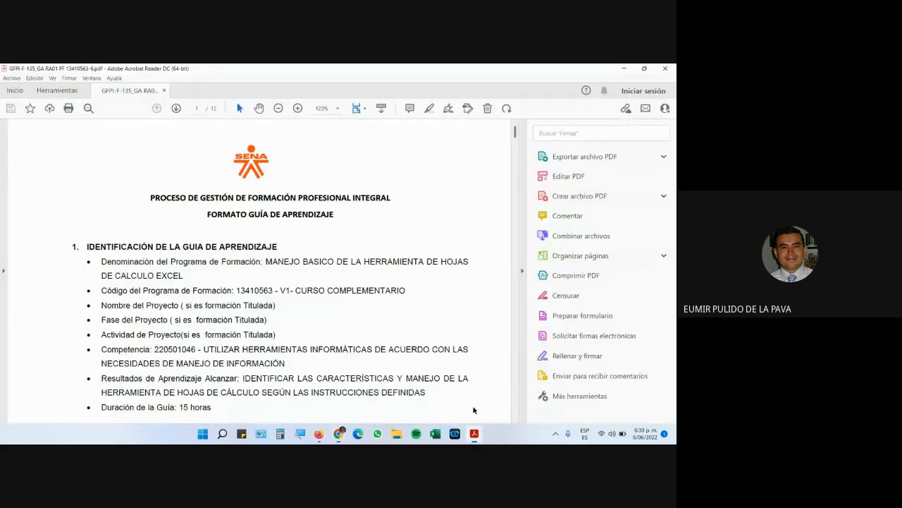
pyautogui.scroll(-5, 481, 288)
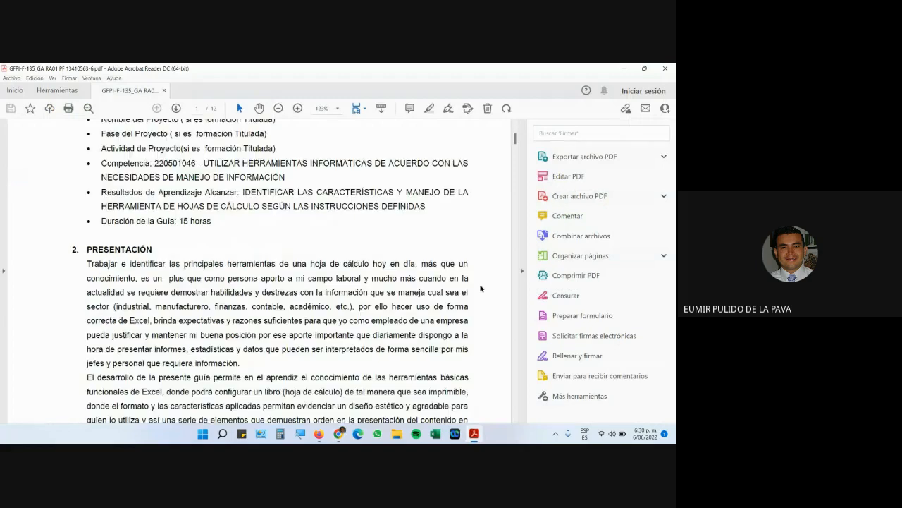
# Enlarge the document, scroll to page 10 and highlight 'Series.xlsx' in the Series exercise.
pyautogui.click(522, 271)
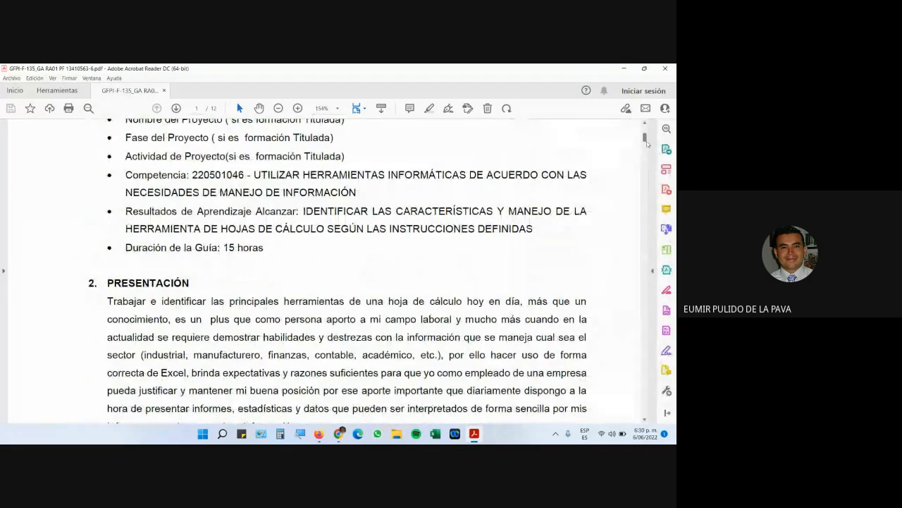
pyautogui.moveTo(648, 143); pyautogui.dragTo(640, 345)
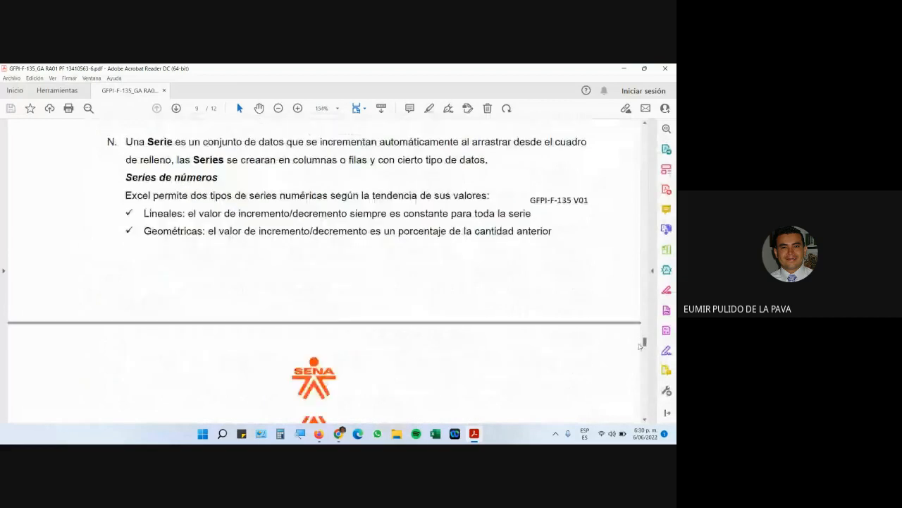
pyautogui.scroll(-5, 398, 280)
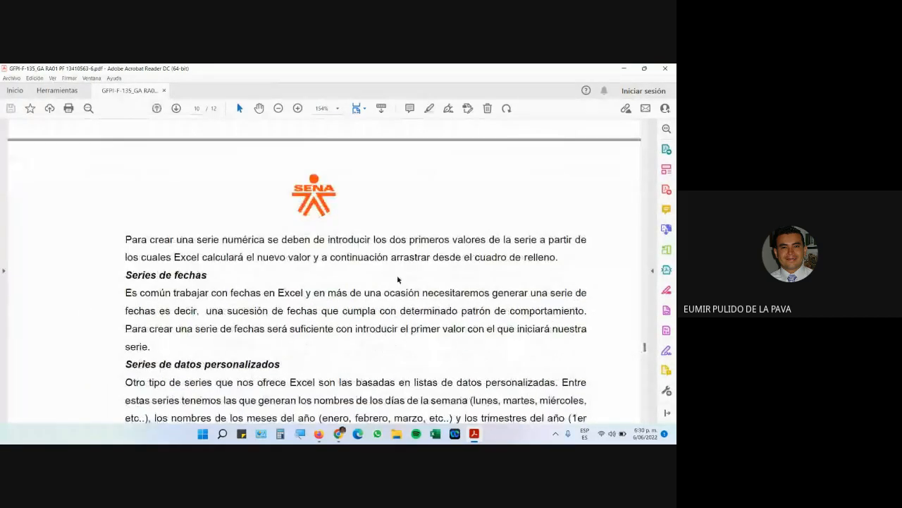
pyautogui.scroll(-13, 398, 279)
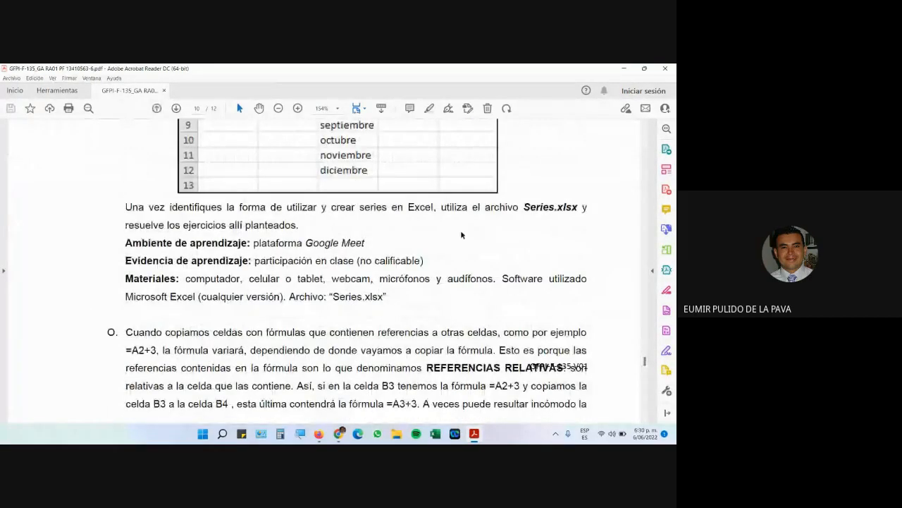
pyautogui.moveTo(522, 206); pyautogui.dragTo(567, 208)
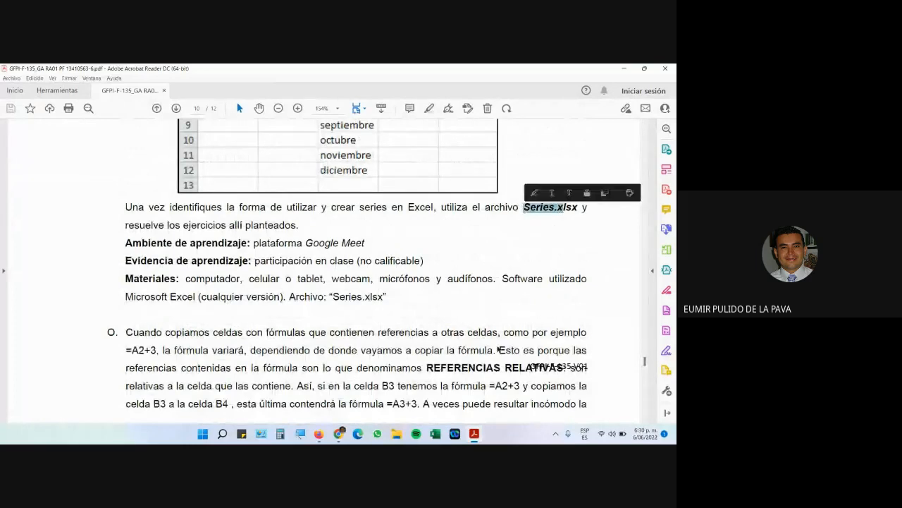
pyautogui.click(320, 435)
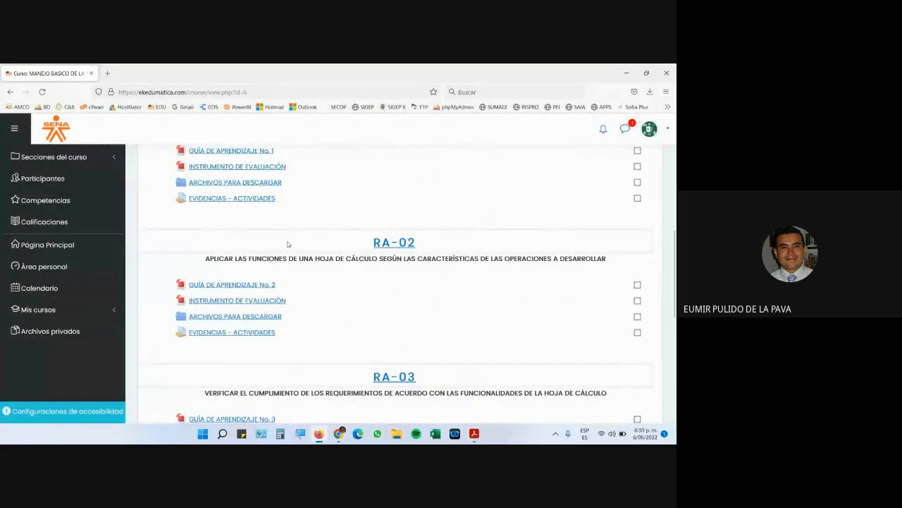
# Download Series.xlsx from the course's ARCHIVOS PARA DESCARGAR folder.
pyautogui.scroll(3, 296, 247)
pyautogui.click(219, 323)
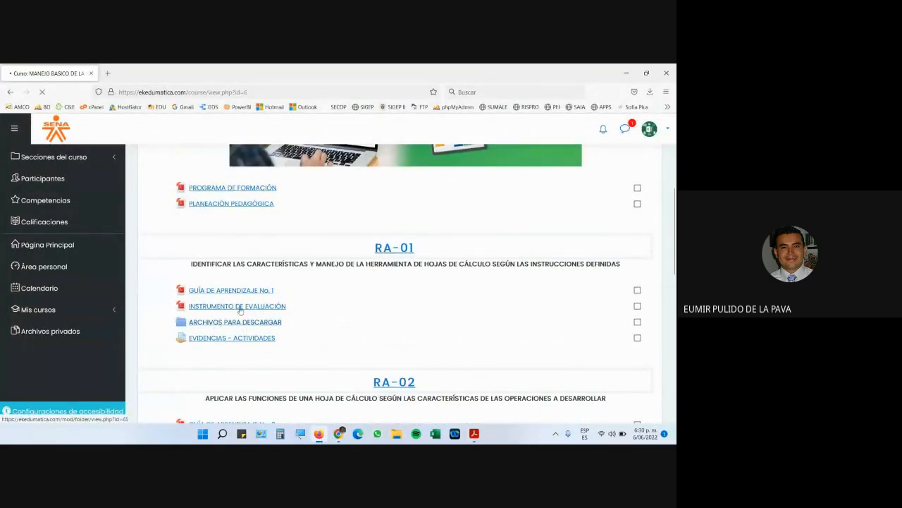
pyautogui.scroll(-5, 259, 329)
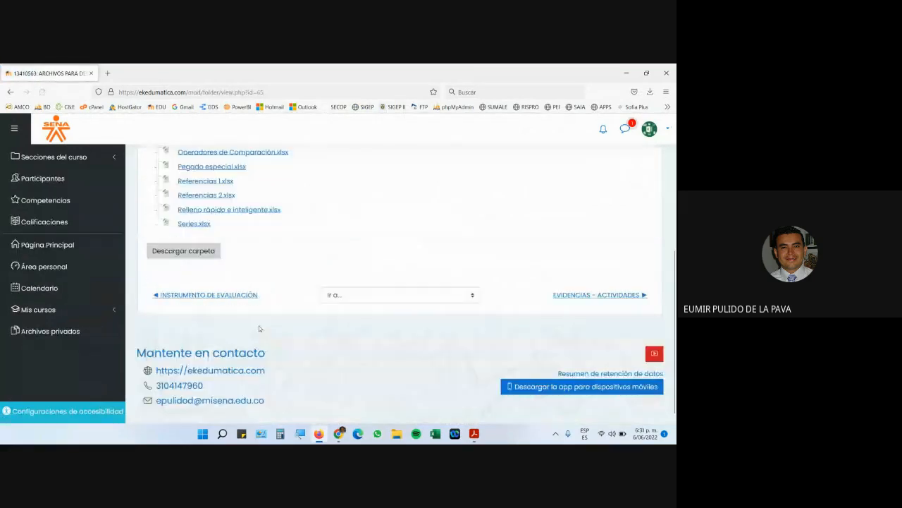
pyautogui.click(188, 225)
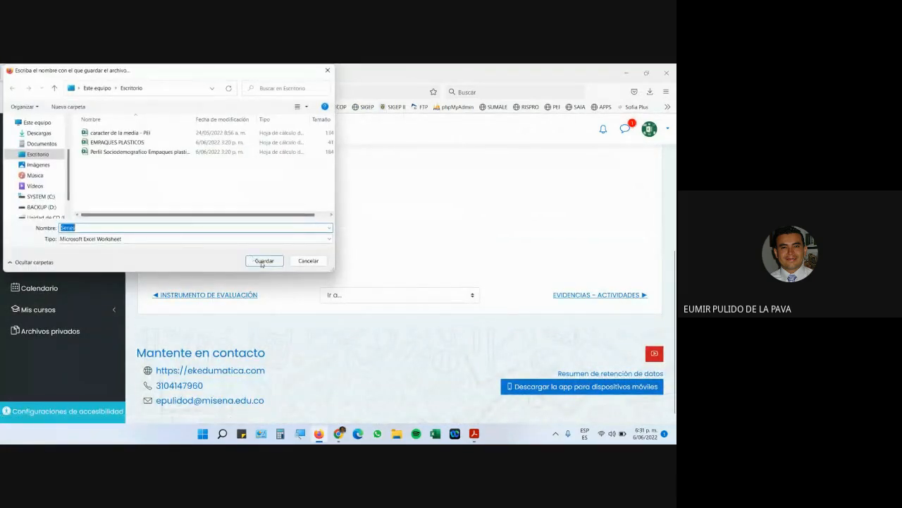
pyautogui.click(265, 261)
# Admit everyone waiting in the video call, then open the downloaded Series.xlsx in Excel.
pyautogui.moveTo(347, 438)
pyautogui.click(338, 395)
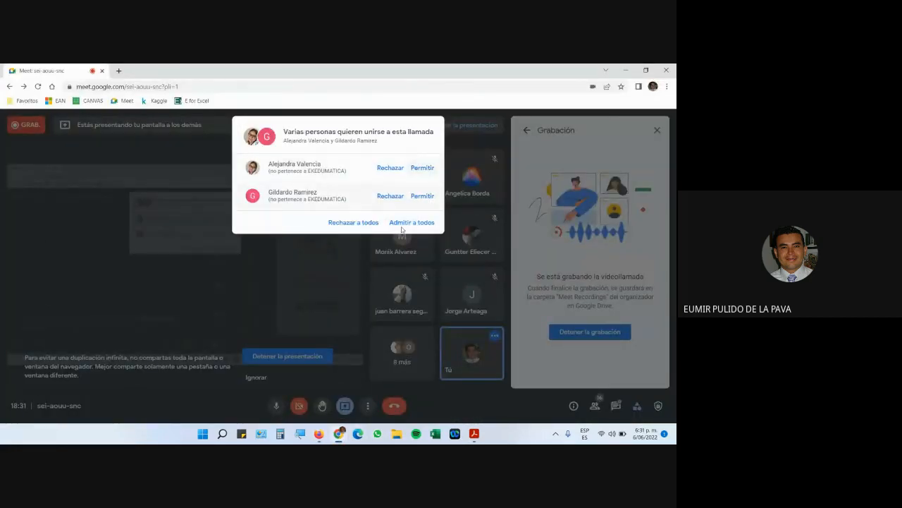
pyautogui.click(412, 222)
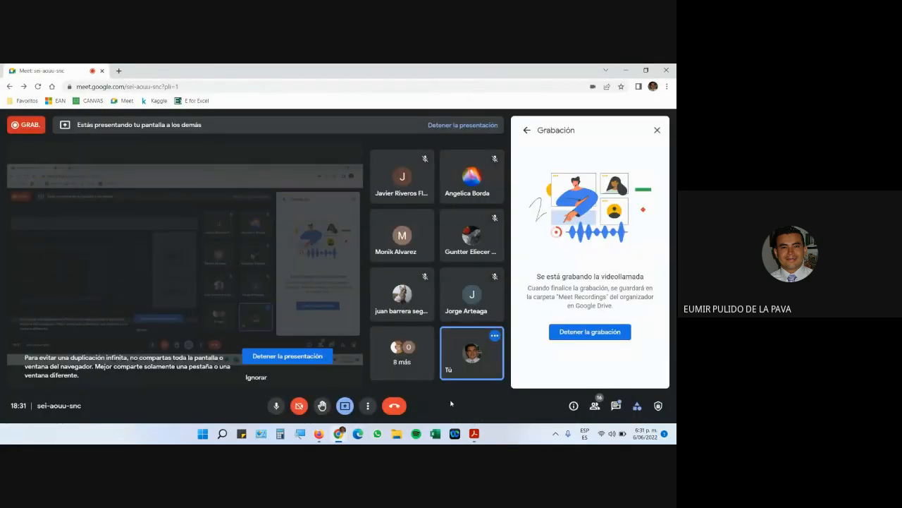
pyautogui.click(319, 433)
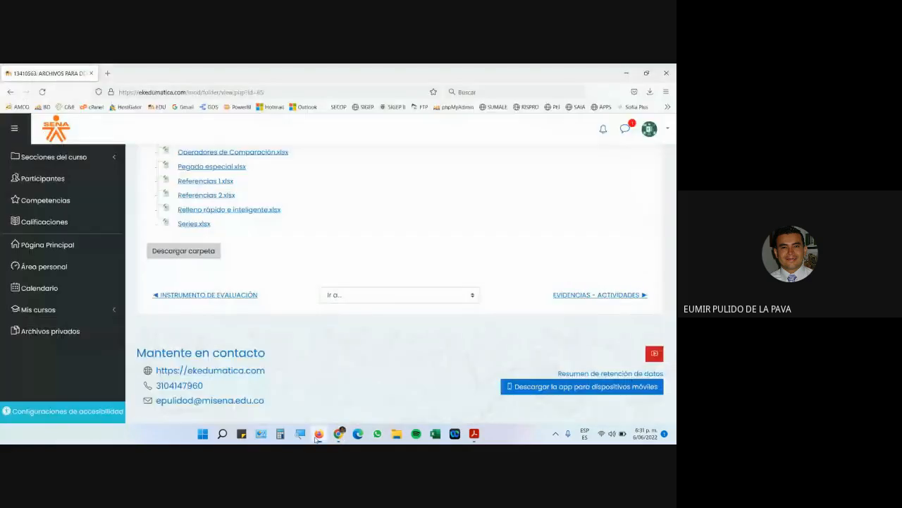
pyautogui.click(650, 92)
pyautogui.click(531, 136)
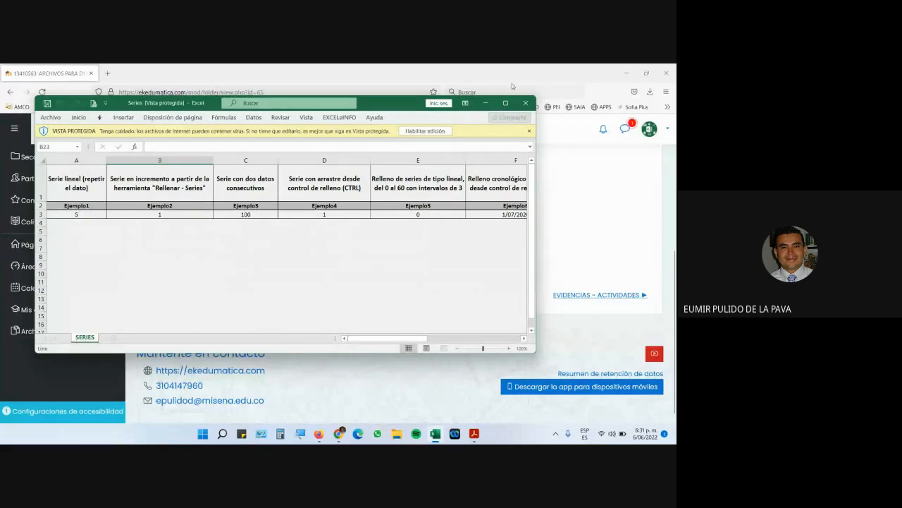
# Maximize the Series workbook, turn on screen magnification and review the SERIES sheet's headings.
pyautogui.click(506, 103)
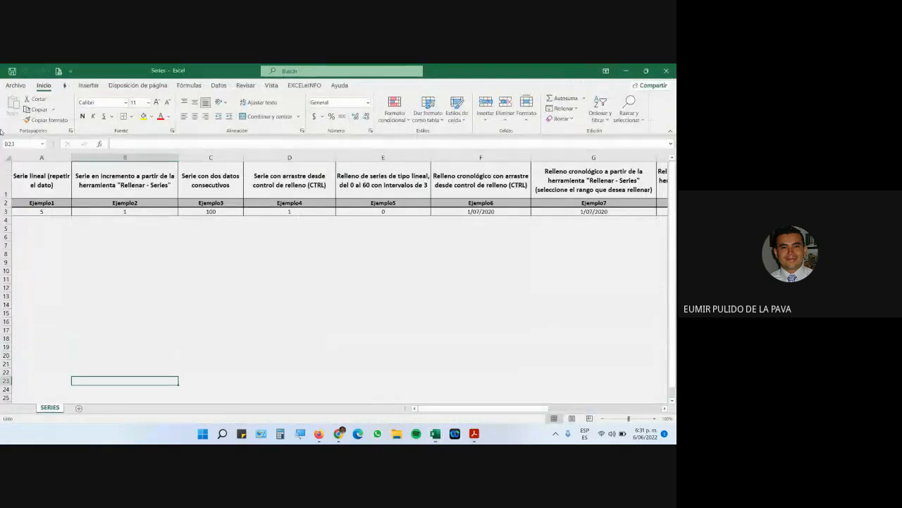
pyautogui.click(42, 158)
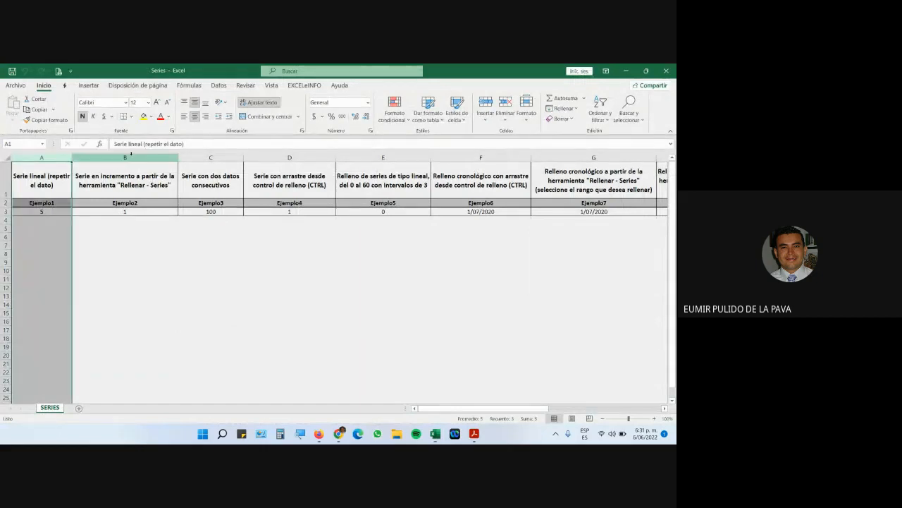
pyautogui.click(131, 155)
pyautogui.click(207, 211)
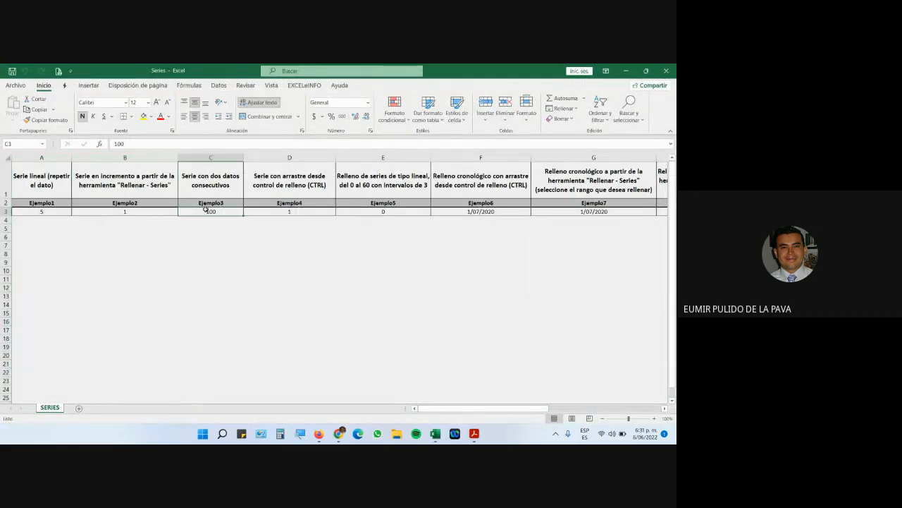
pyautogui.click(301, 433)
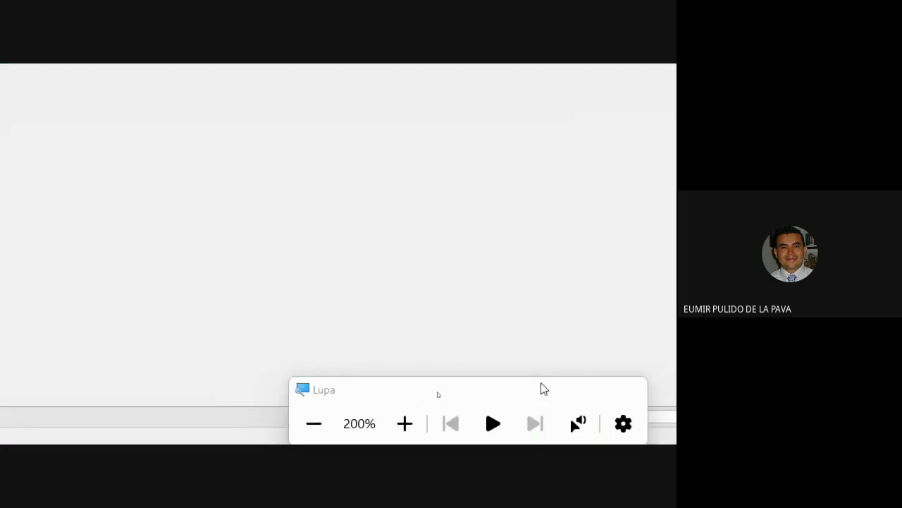
pyautogui.click(544, 389)
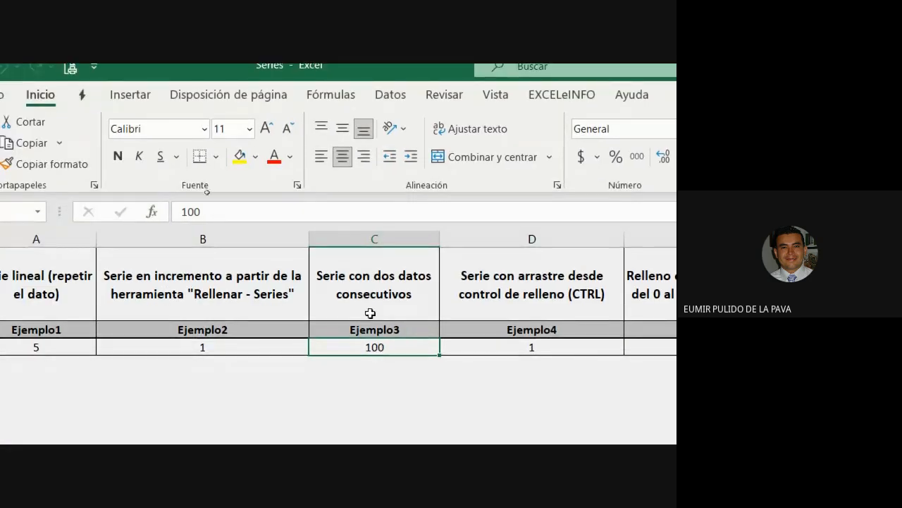
pyautogui.click(374, 292)
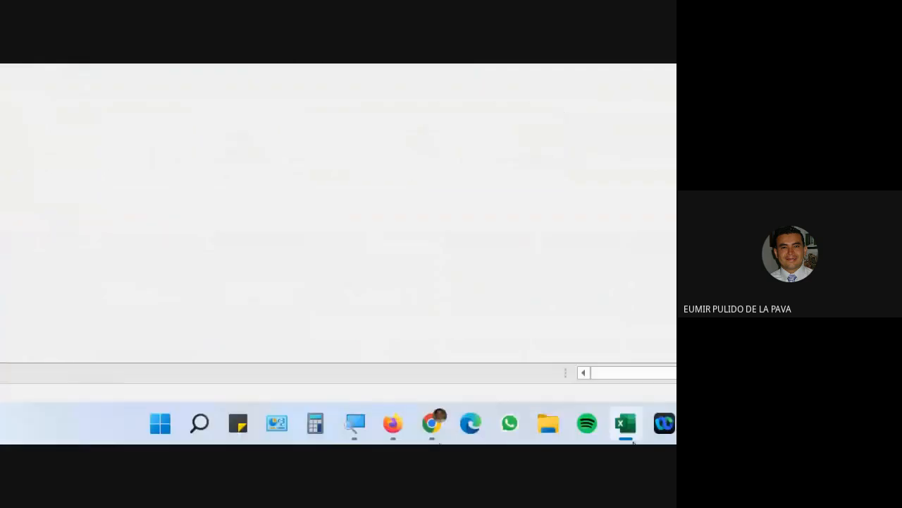
# Admit everyone waiting in the video call, then return to the Series workbook.
pyautogui.moveTo(430, 422)
pyautogui.click(366, 356)
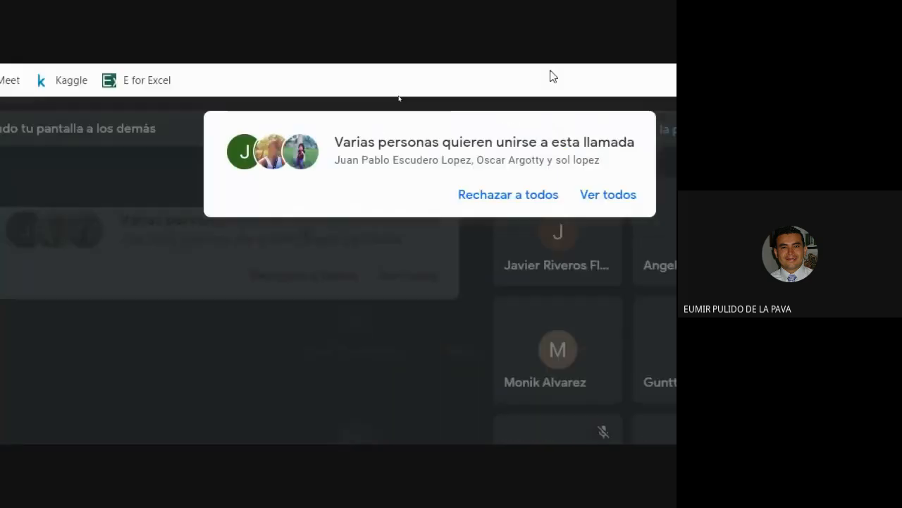
pyautogui.click(485, 197)
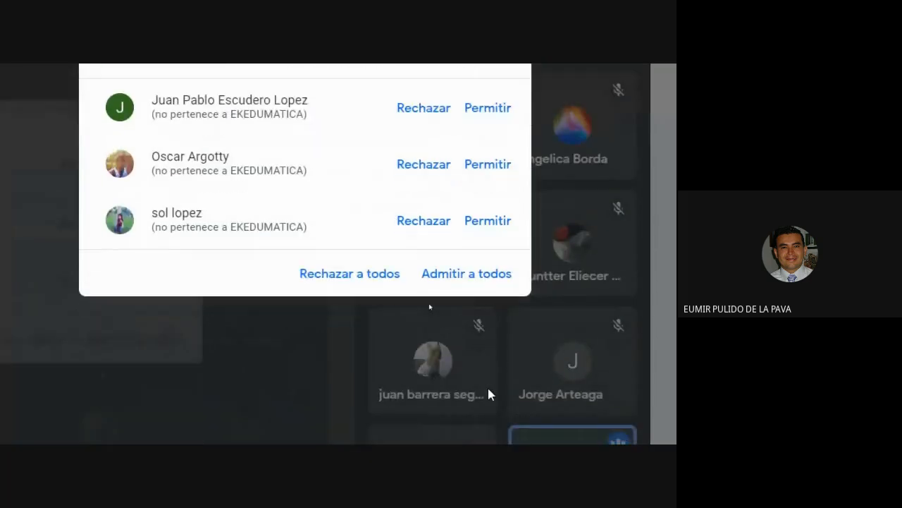
pyautogui.click(470, 275)
pyautogui.click(501, 435)
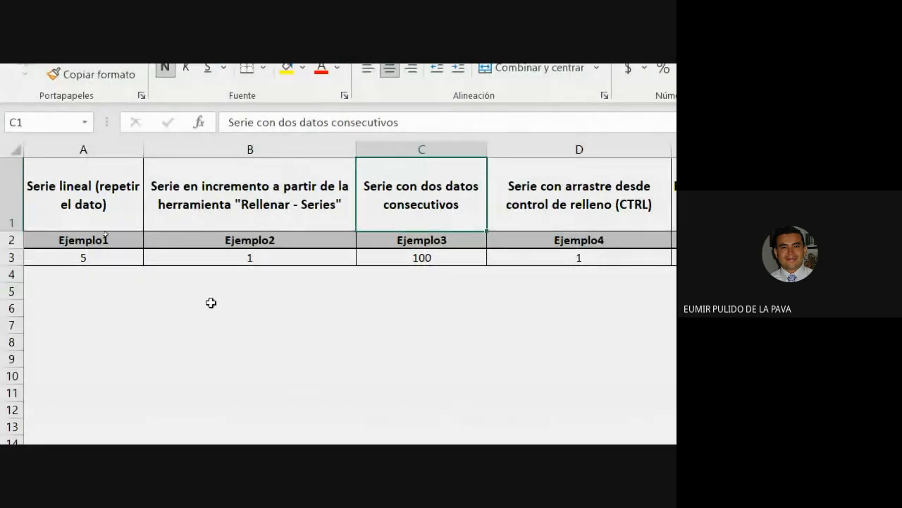
# Enter 101 in C4 and give it the same formatting as the 100 in C3.
pyautogui.click(388, 277)
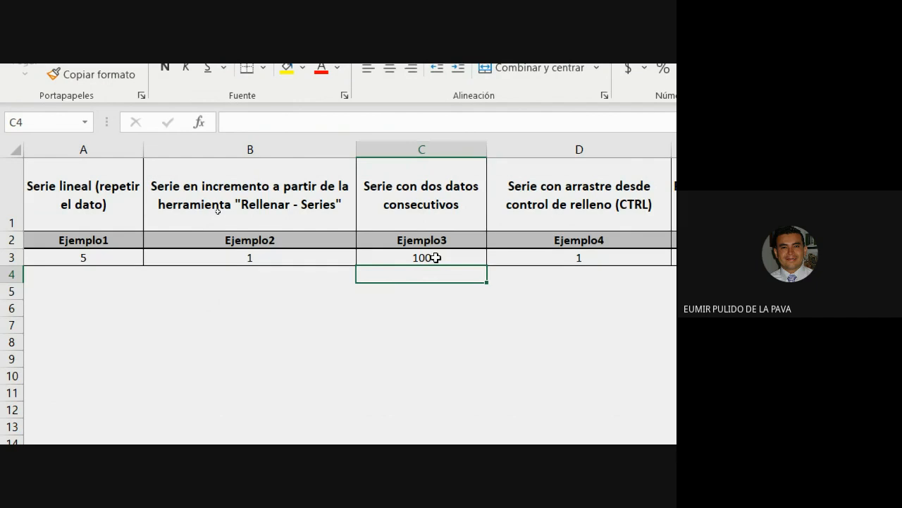
pyautogui.write('101')
pyautogui.press('Return')
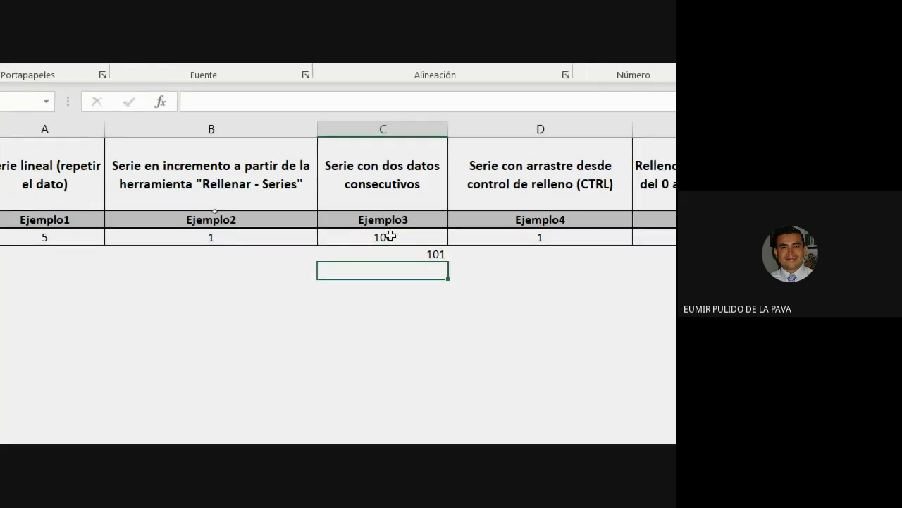
pyautogui.click(354, 239)
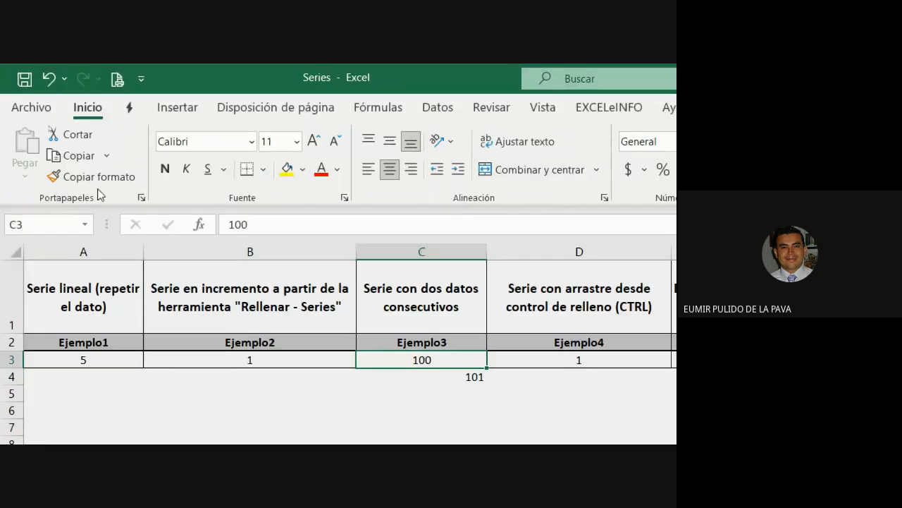
pyautogui.click(97, 176)
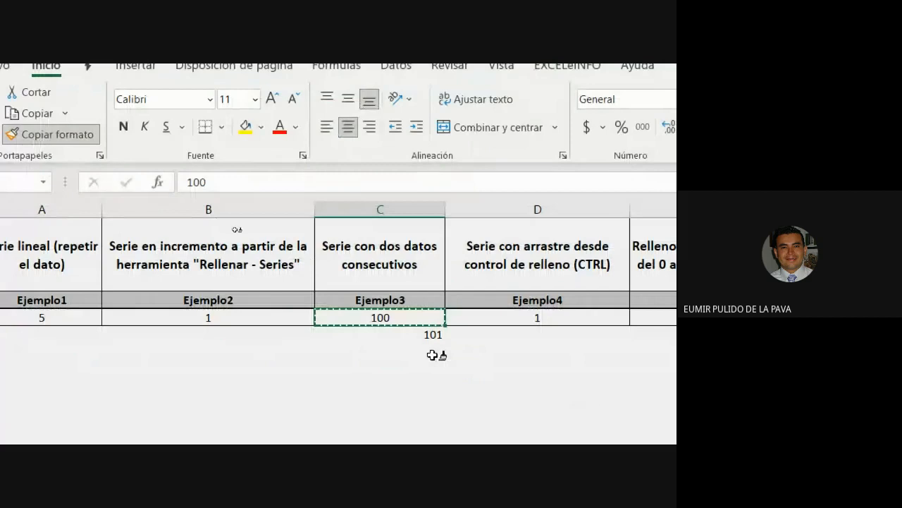
pyautogui.click(413, 334)
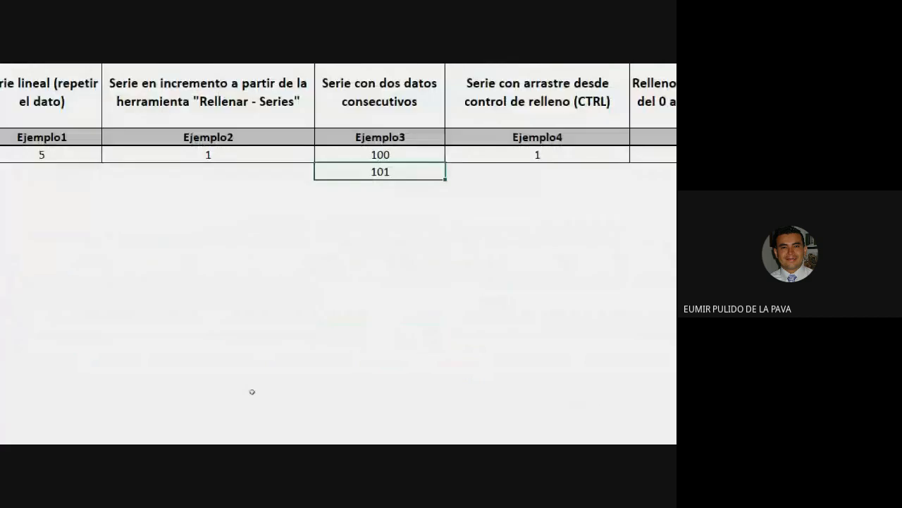
# Admit the waiting callers, then fill the 100, 101 series down column C to 111.
pyautogui.click(528, 330)
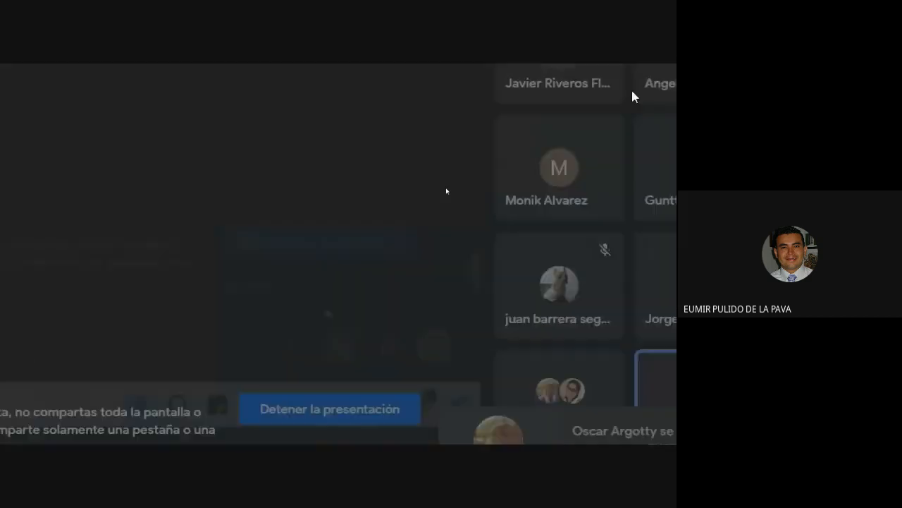
pyautogui.click(525, 88)
pyautogui.click(517, 213)
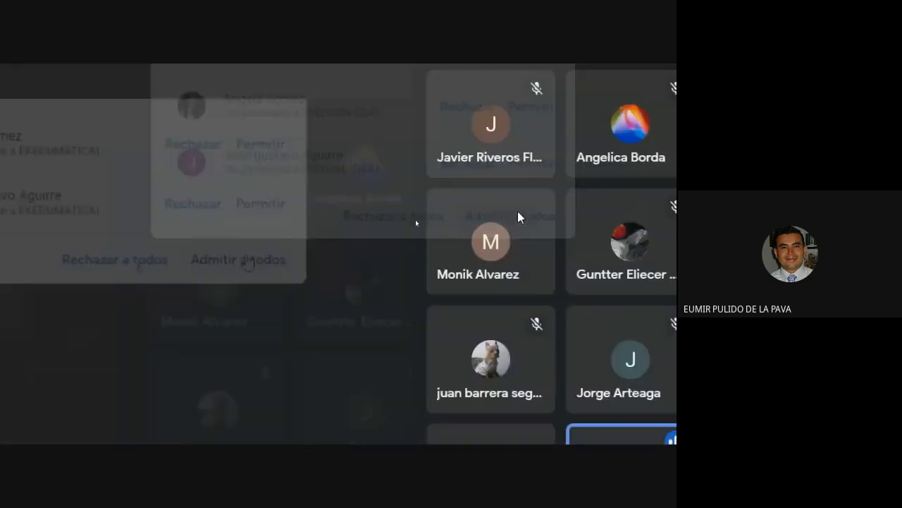
pyautogui.click(557, 423)
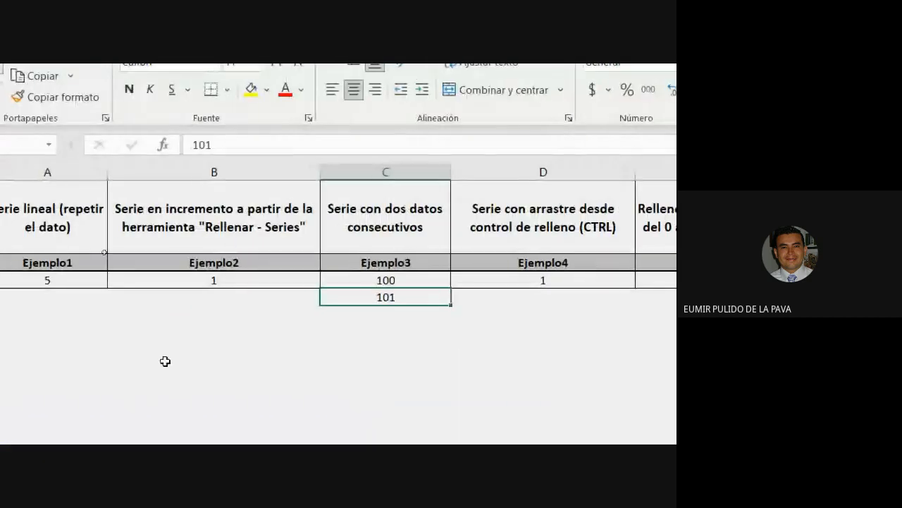
pyautogui.click(380, 278)
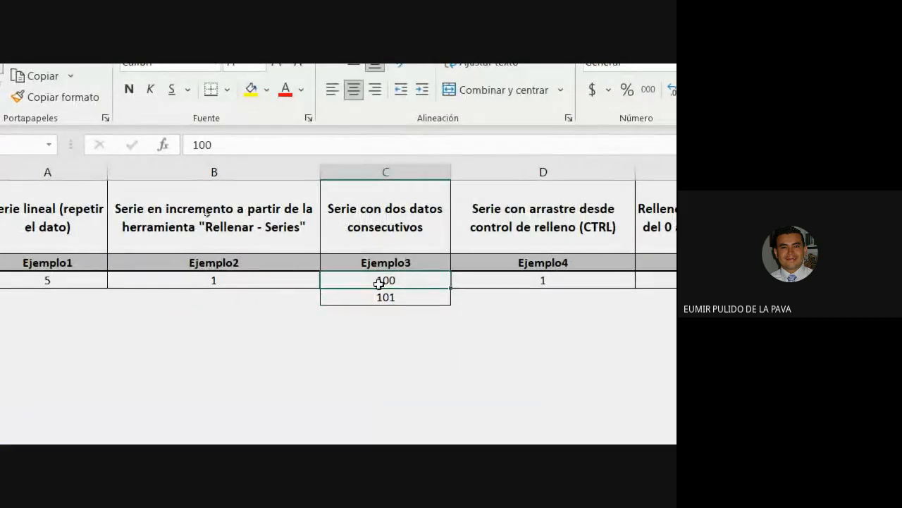
pyautogui.moveTo(382, 281); pyautogui.dragTo(373, 294)
pyautogui.click(368, 330)
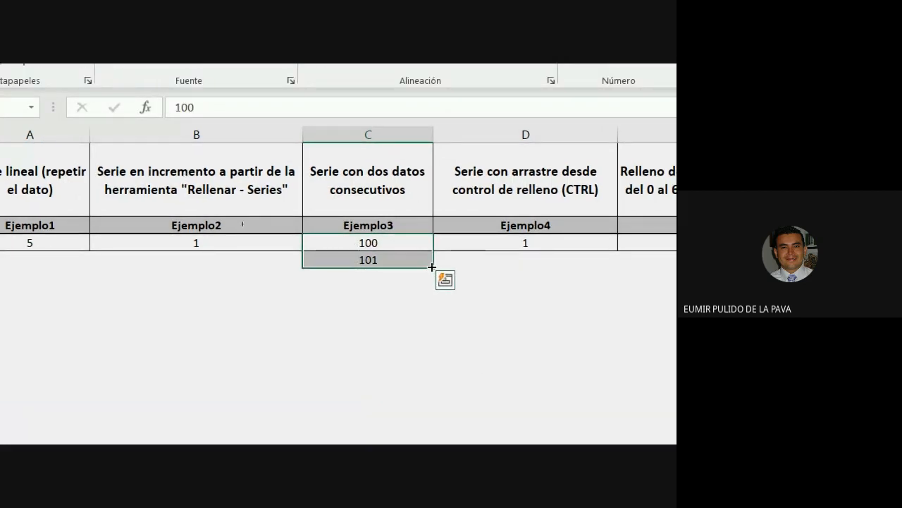
pyautogui.moveTo(432, 267); pyautogui.dragTo(429, 418)
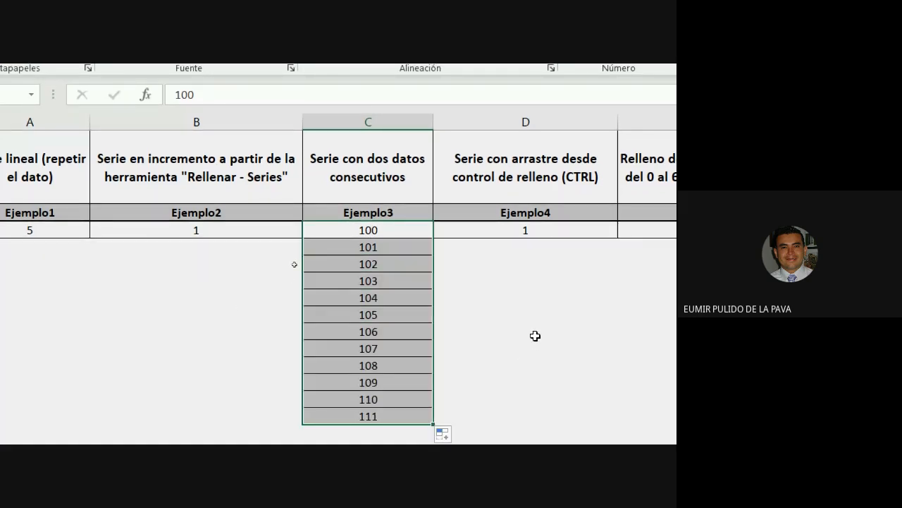
pyautogui.scroll(-6, 487, 300)
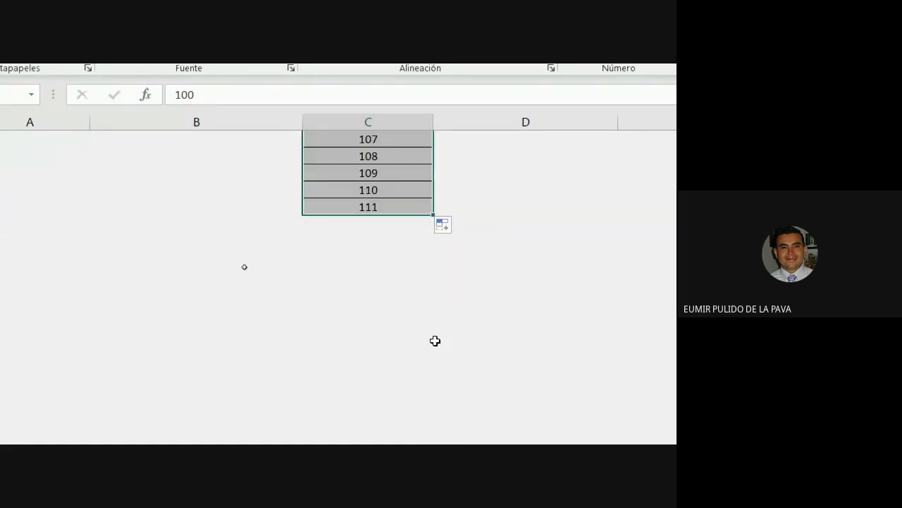
# Enter 1 and 2 in empty cells further down column C and select them together.
pyautogui.click(384, 276)
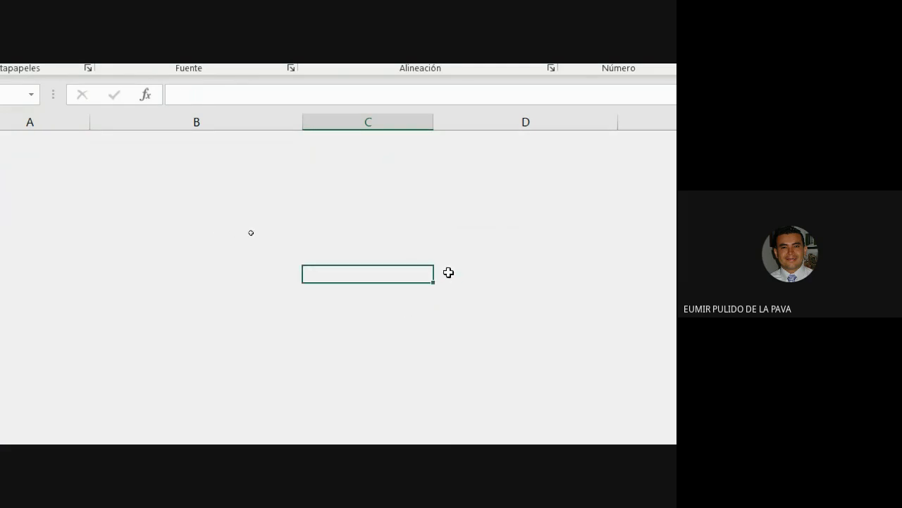
pyautogui.write('1')
pyautogui.press('Return')
pyautogui.write('2')
pyautogui.press('Return')
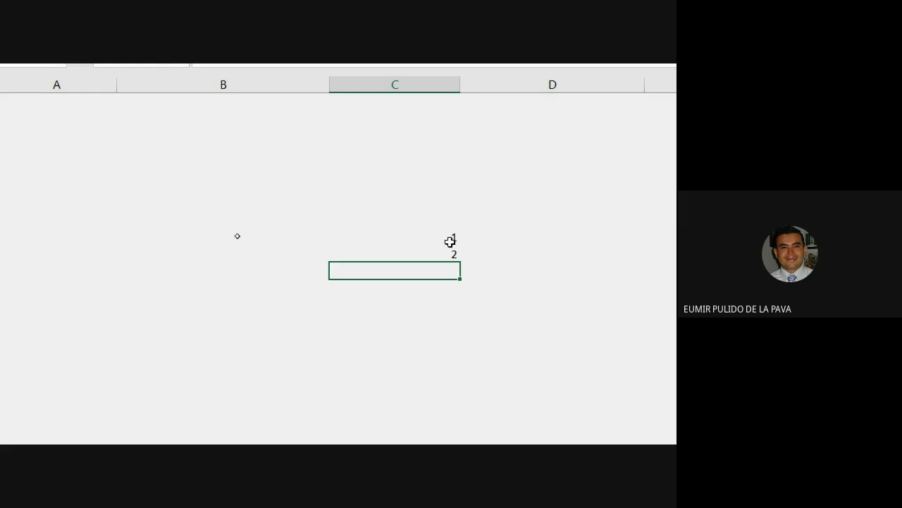
pyautogui.moveTo(399, 233); pyautogui.dragTo(401, 258)
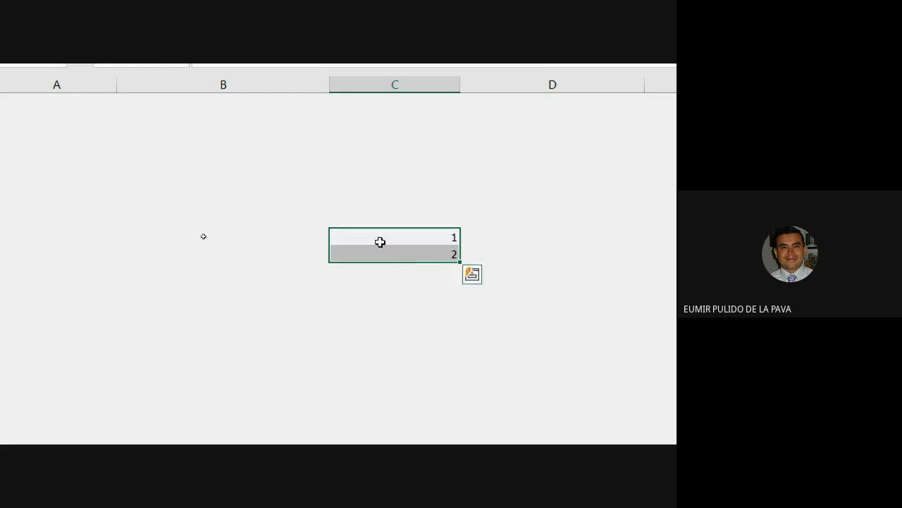
pyautogui.click(382, 237)
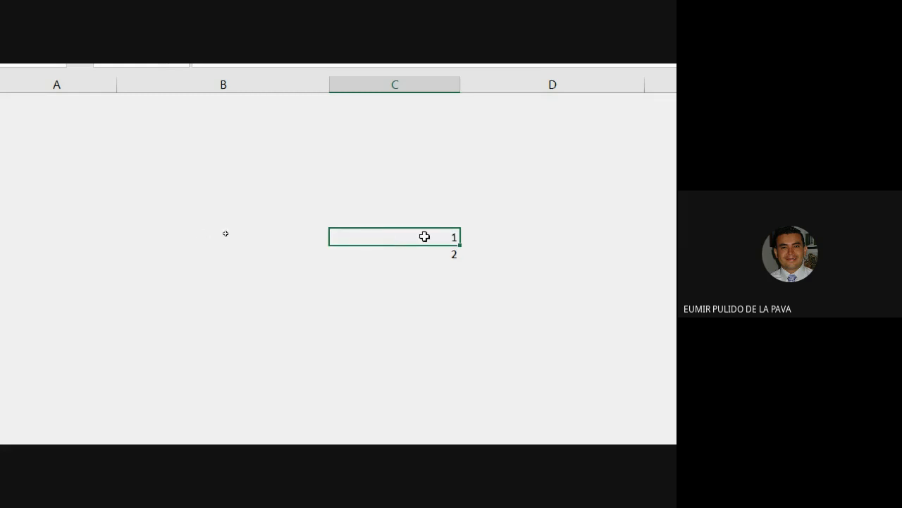
pyautogui.moveTo(413, 246)
pyautogui.mouseDown()
pyautogui.moveTo(390, 321)
pyautogui.moveTo(322, 357)
pyautogui.moveTo(473, 216)
pyautogui.moveTo(409, 241)
pyautogui.mouseUp()
pyautogui.moveTo(391, 237); pyautogui.dragTo(388, 253)
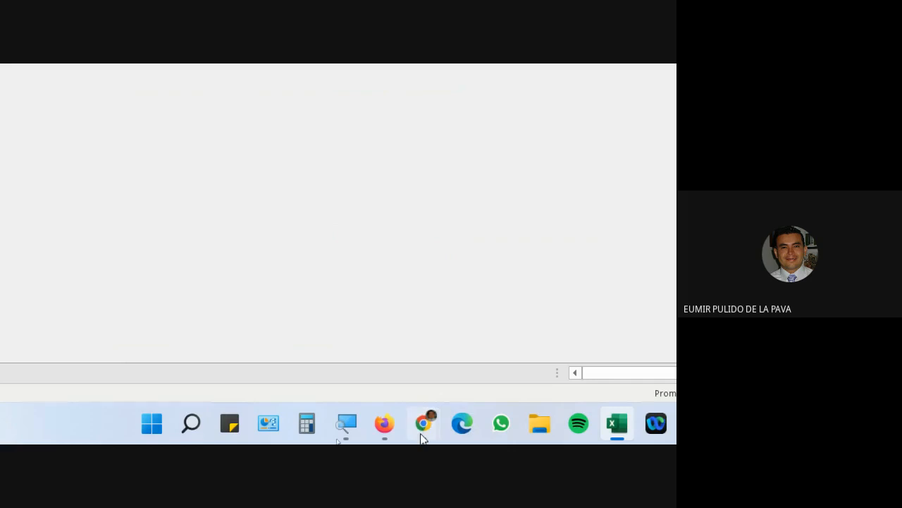
# Admit the waiting callers, then fill the 1, 2 series to 12, undo, and refill to 9.
pyautogui.moveTo(421, 437)
pyautogui.click(331, 338)
pyautogui.click(539, 264)
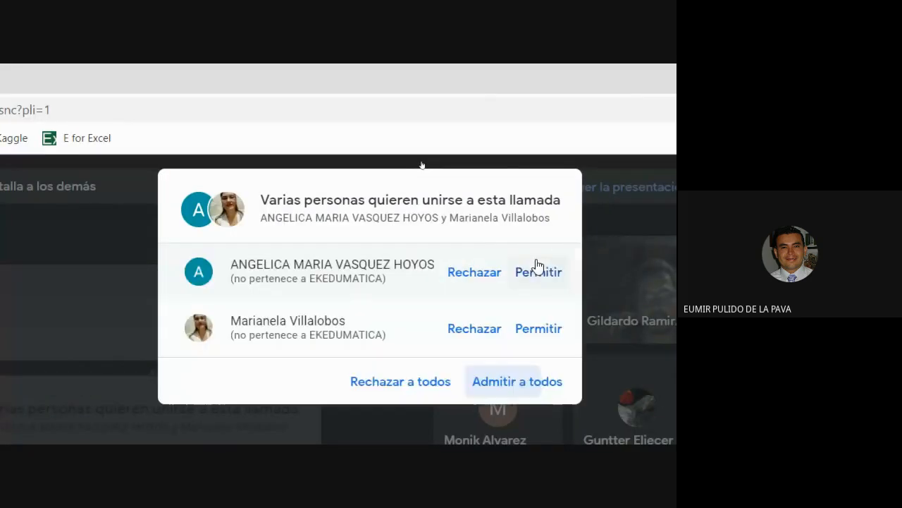
pyautogui.click(520, 384)
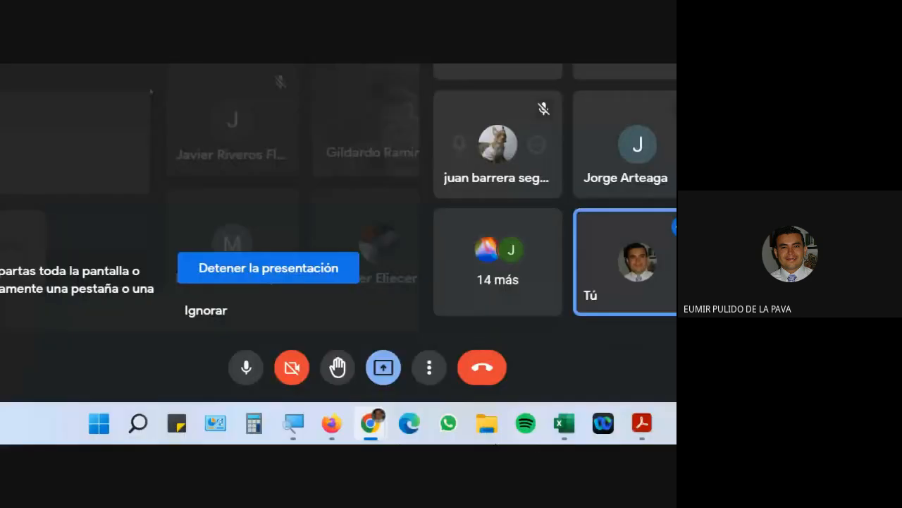
pyautogui.click(552, 430)
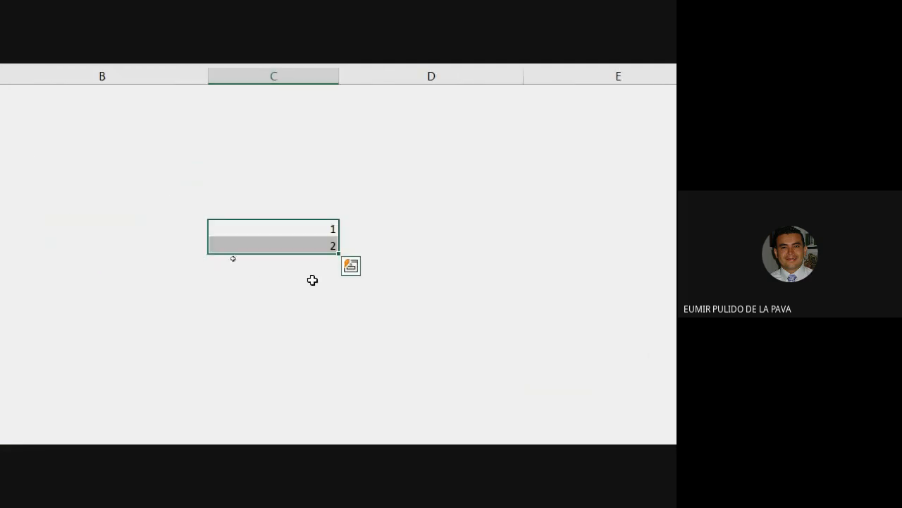
pyautogui.moveTo(340, 254); pyautogui.dragTo(334, 417)
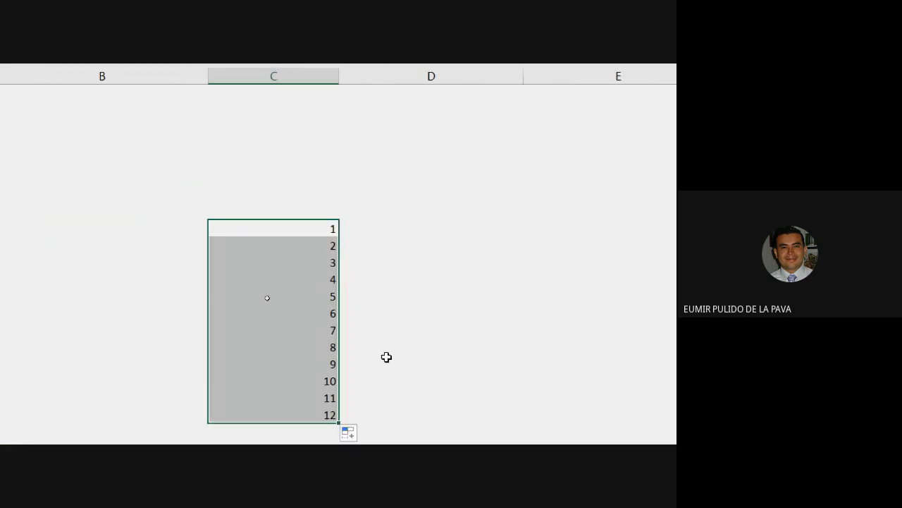
pyautogui.hotkey('ctrl', 'z')
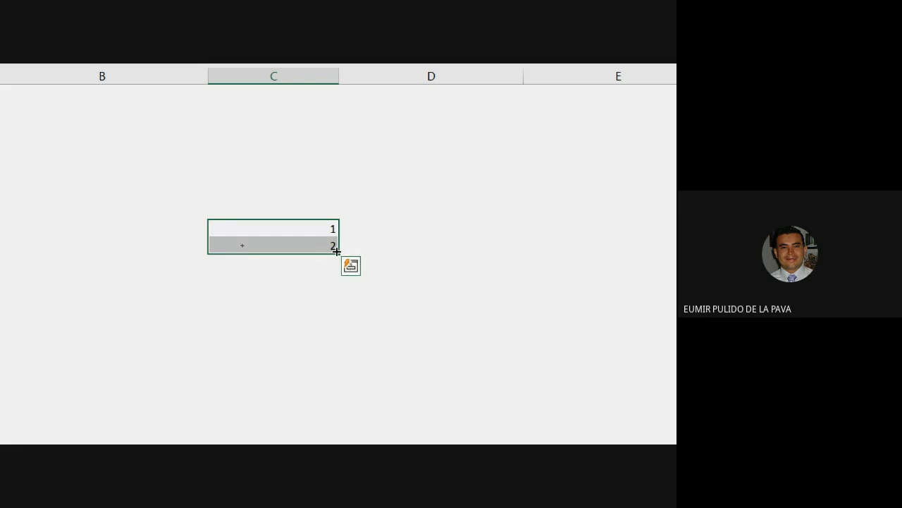
pyautogui.moveTo(338, 252); pyautogui.dragTo(337, 371)
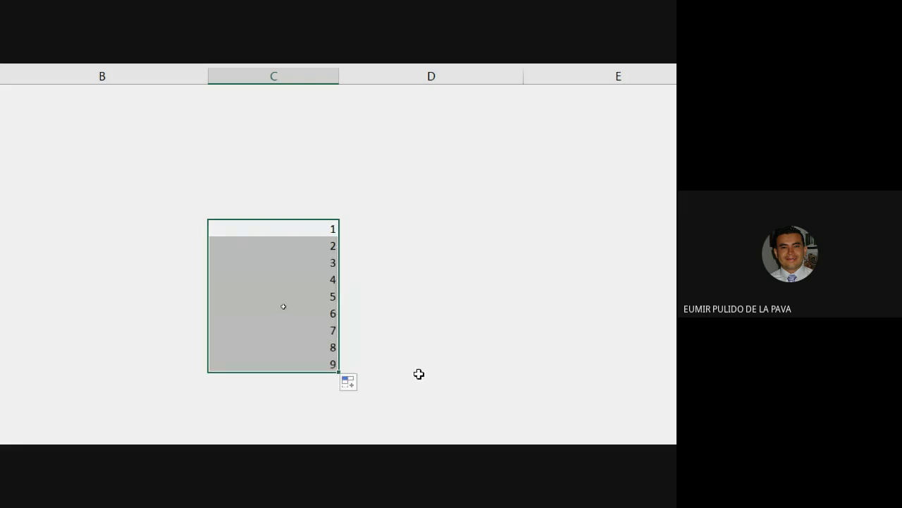
pyautogui.scroll(6, 423, 373)
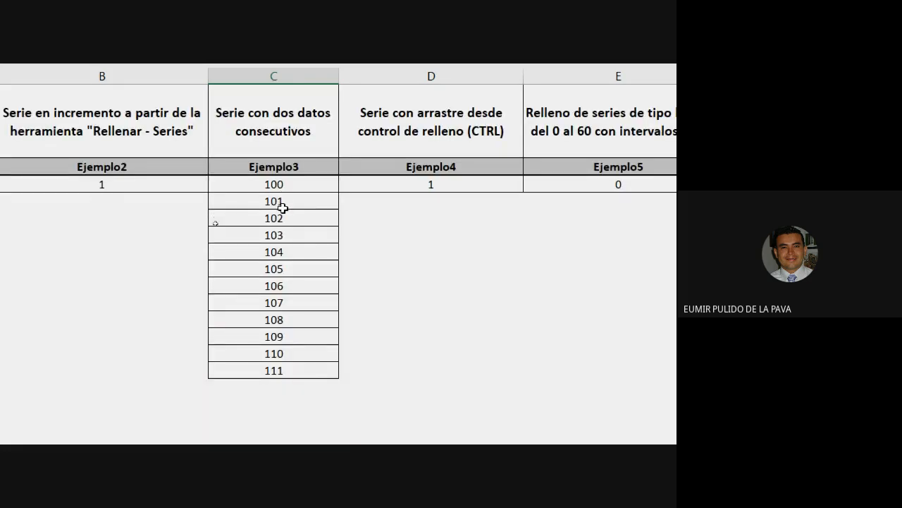
# Narrow column D and select the Ejemplo4 starting value 1 in D3.
pyautogui.moveTo(524, 74); pyautogui.dragTo(524, 74)
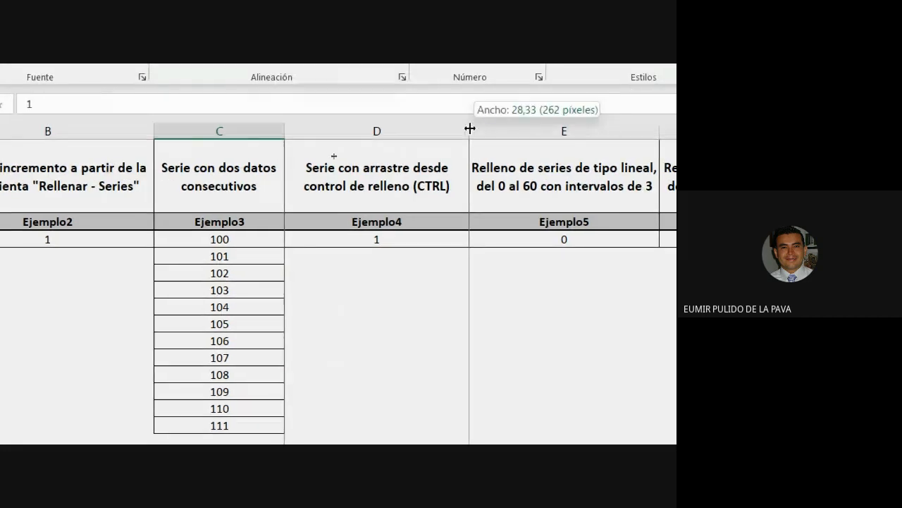
pyautogui.moveTo(469, 129); pyautogui.dragTo(428, 130)
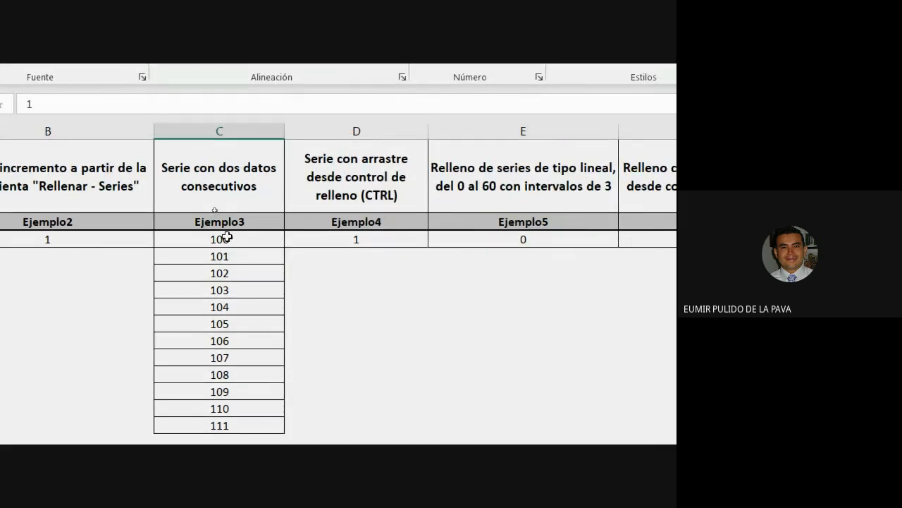
pyautogui.click(404, 129)
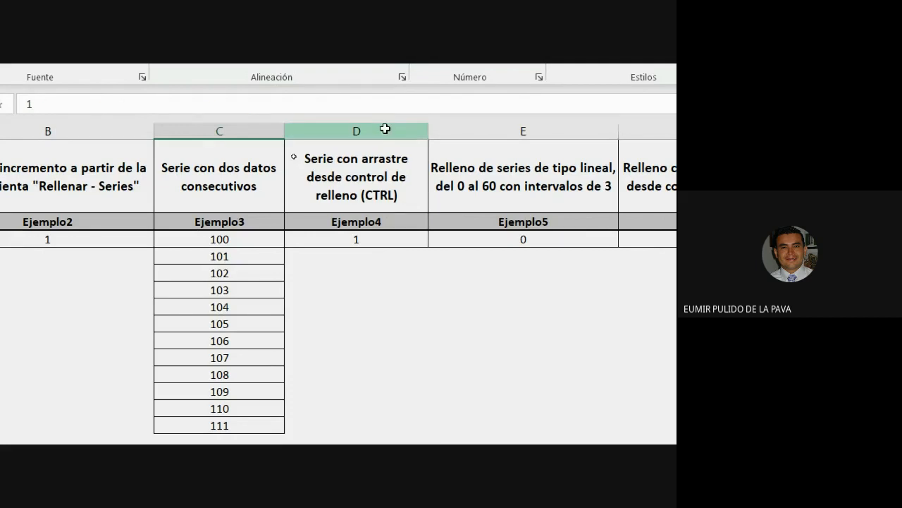
pyautogui.click(385, 128)
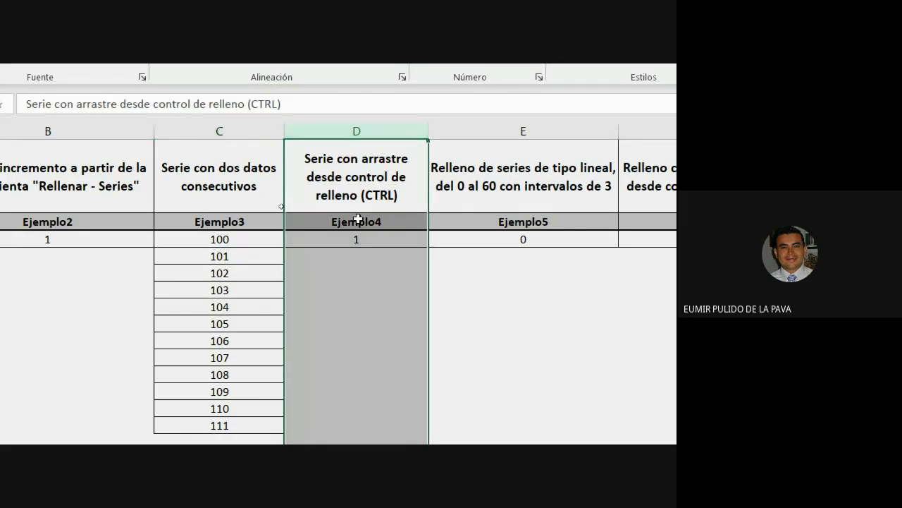
pyautogui.click(366, 240)
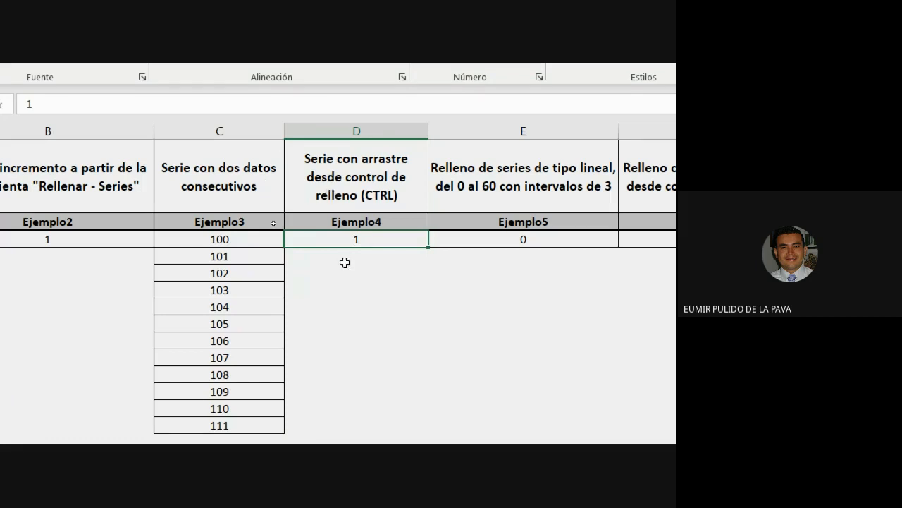
pyautogui.click(345, 262)
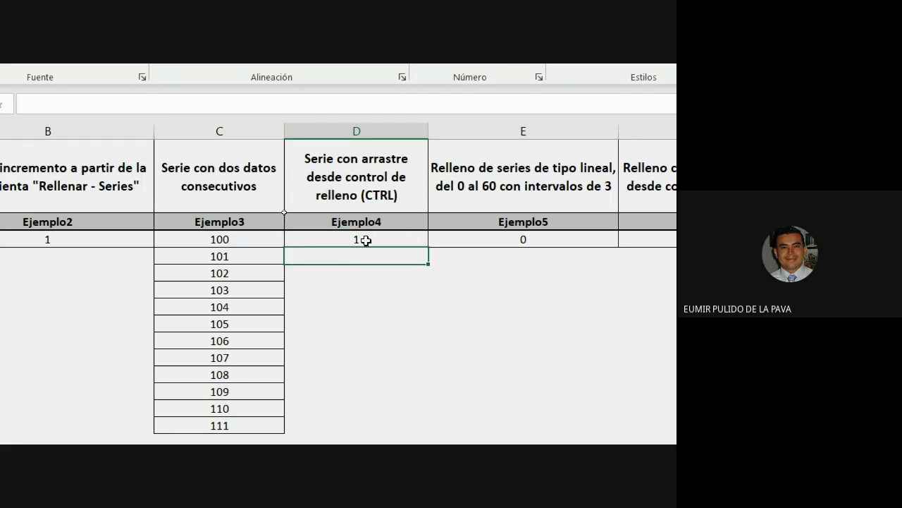
pyautogui.click(367, 240)
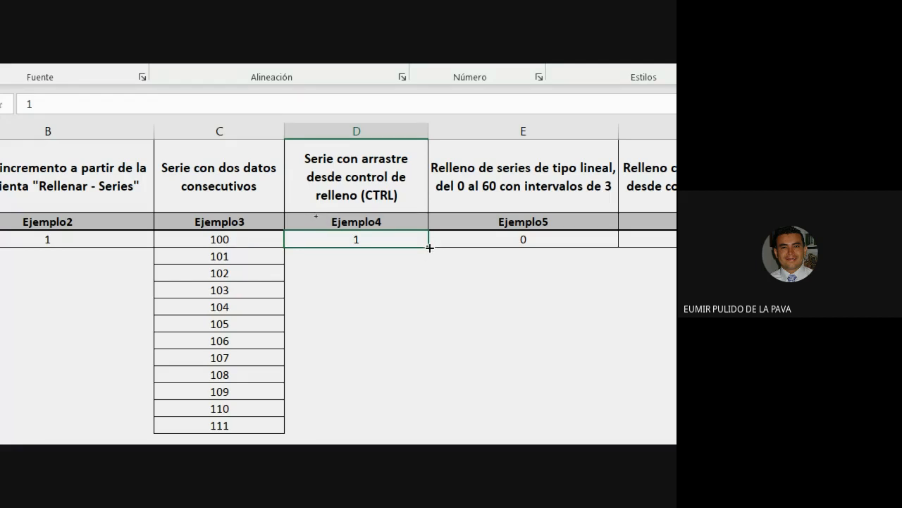
# Clear a plain copy of 1 down column D, then fill Ejemplo4 as a 1 to 10 series.
pyautogui.moveTo(430, 247); pyautogui.dragTo(423, 314)
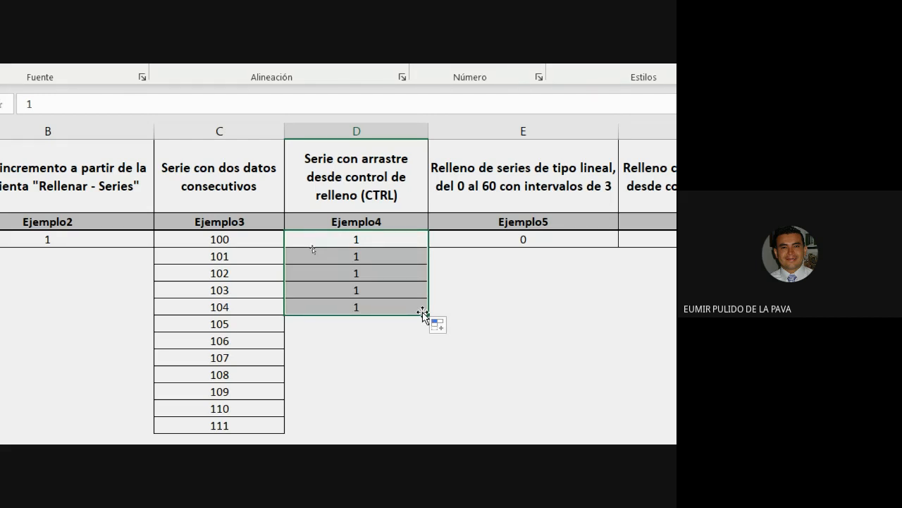
pyautogui.moveTo(391, 259); pyautogui.dragTo(386, 311)
pyautogui.press('Delete')
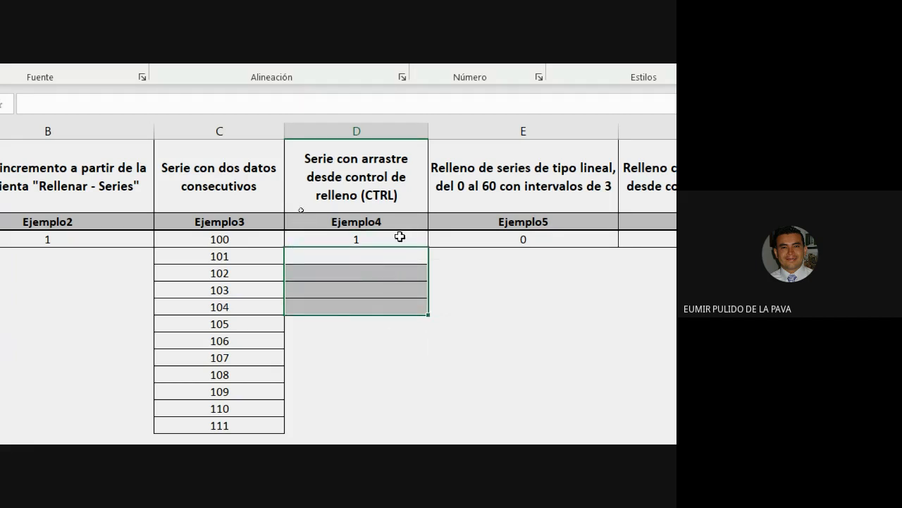
pyautogui.click(399, 239)
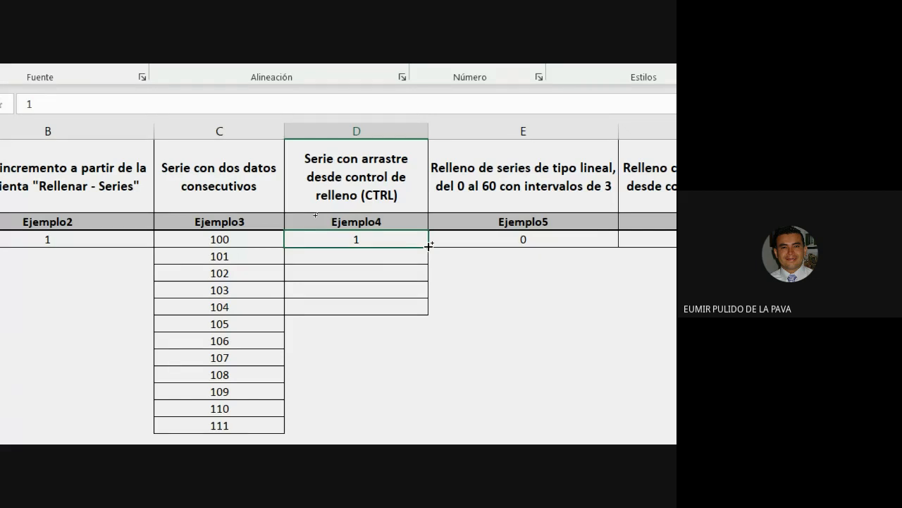
pyautogui.moveTo(428, 246); pyautogui.dragTo(423, 392)
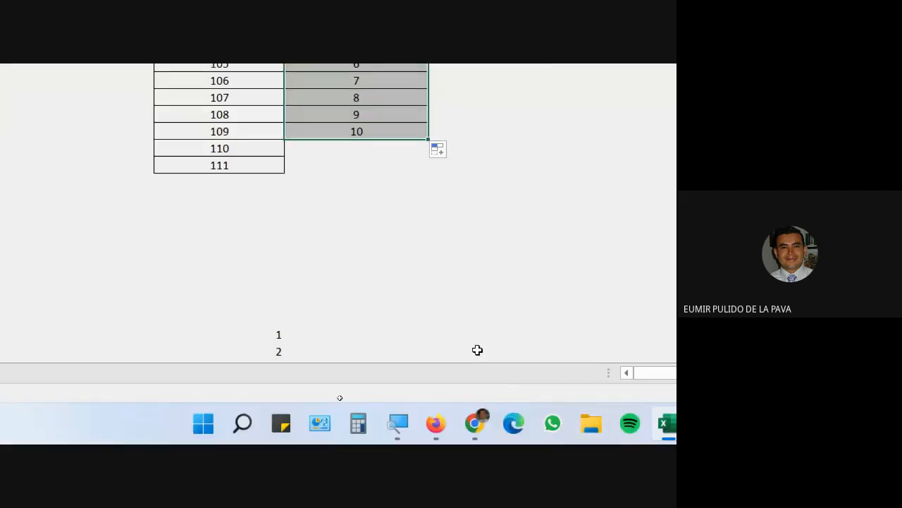
pyautogui.click(476, 423)
# Admit the waiting participant in Google Meet, then select Ejemplo4's starting value 1 in Excel.
pyautogui.click(428, 350)
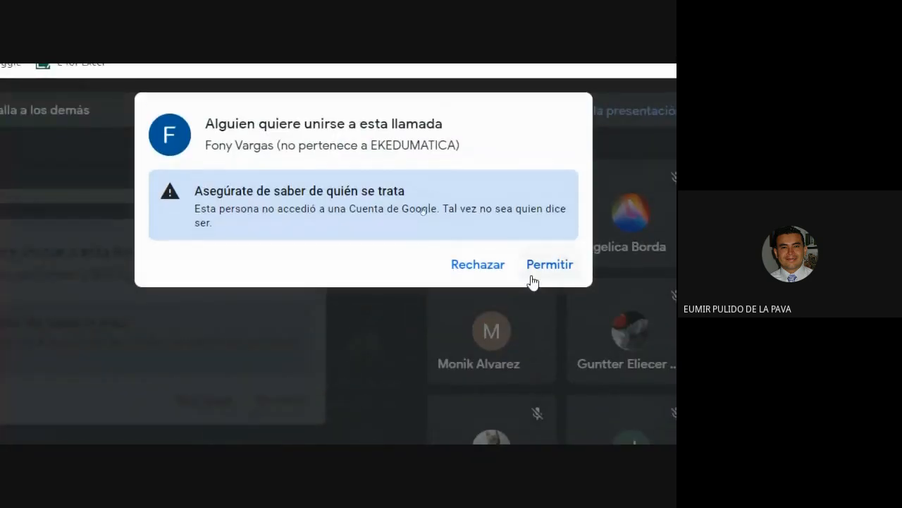
pyautogui.click(540, 267)
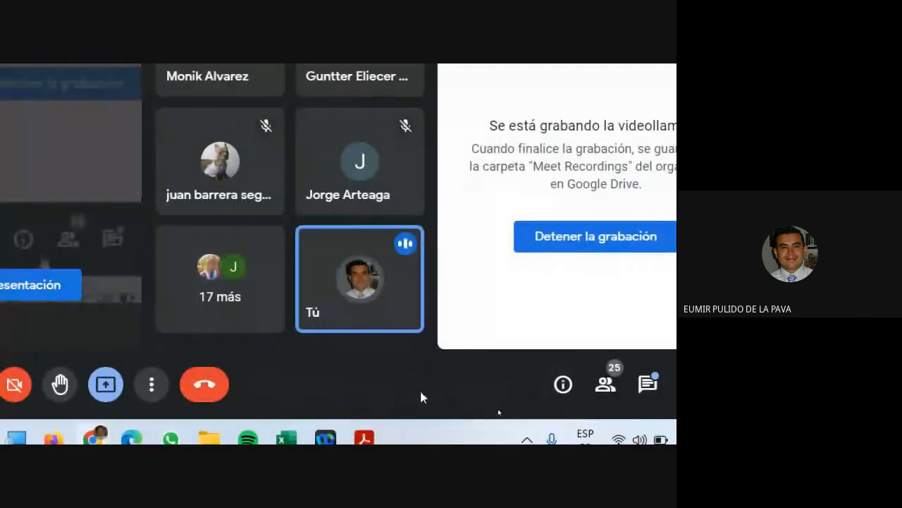
pyautogui.click(286, 438)
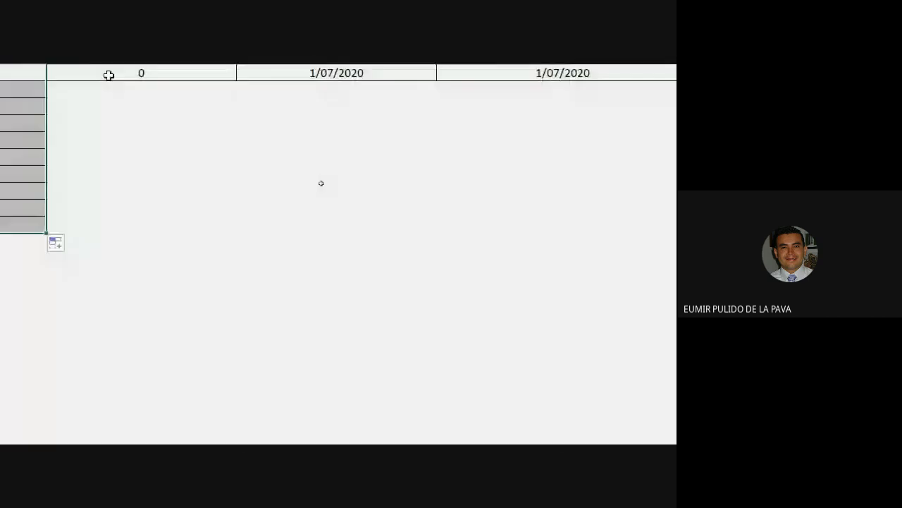
pyautogui.click(212, 225)
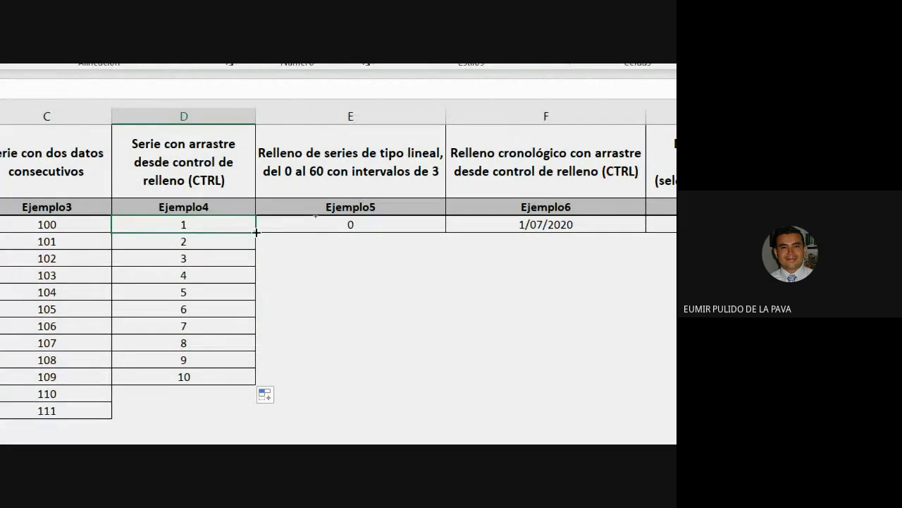
# Change Ejemplo4's first value to 151 and refill the column to count 151 through 161.
pyautogui.moveTo(257, 231); pyautogui.dragTo(244, 408)
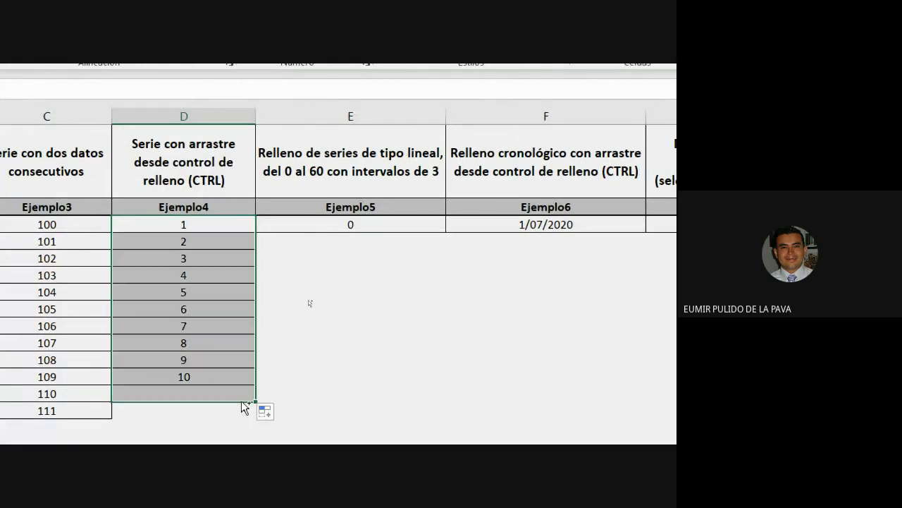
pyautogui.click(214, 226)
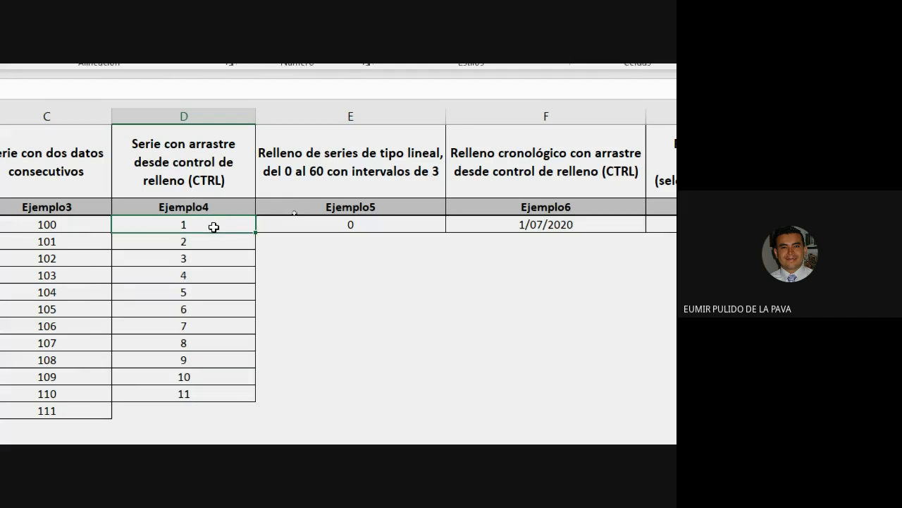
pyautogui.doubleClick(214, 226)
pyautogui.write('51')
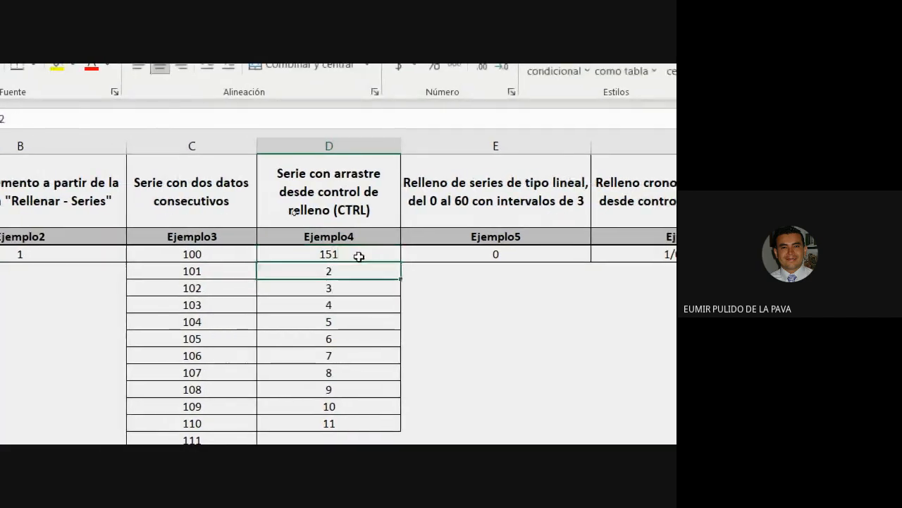
pyautogui.press('Return')
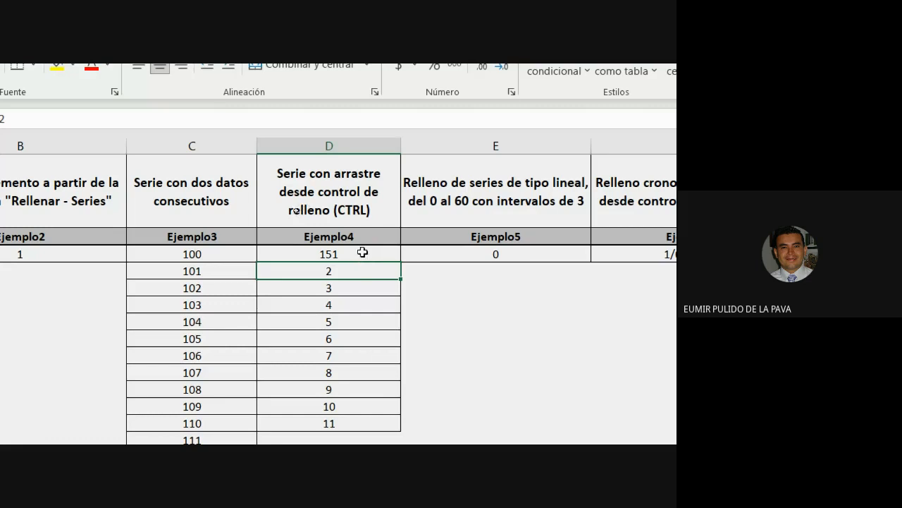
pyautogui.click(362, 252)
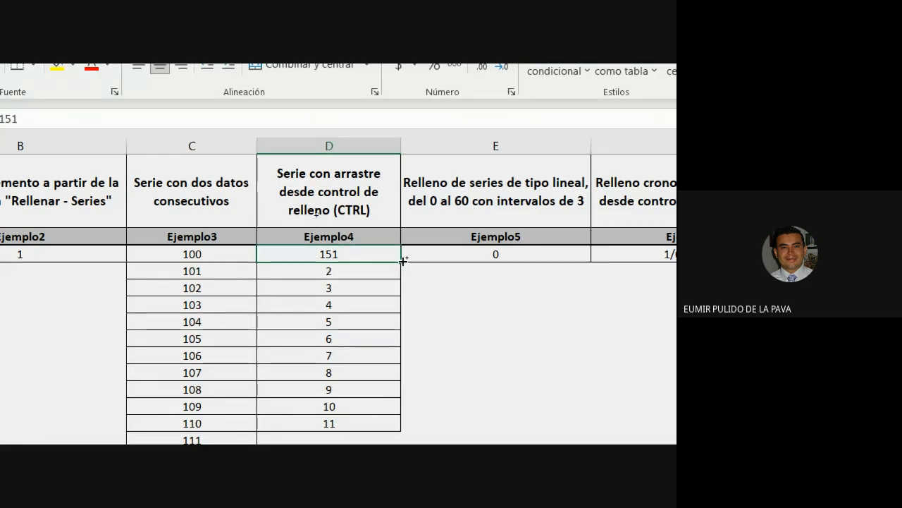
pyautogui.moveTo(403, 261); pyautogui.dragTo(372, 427)
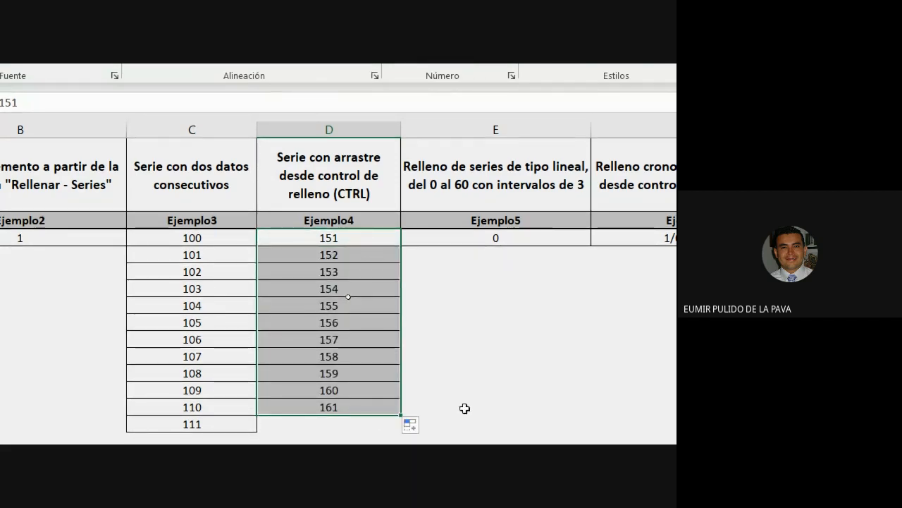
# Admit the waiting participant, set magnification to 100% and open the Meet chat before returning to Excel.
pyautogui.moveTo(339, 431)
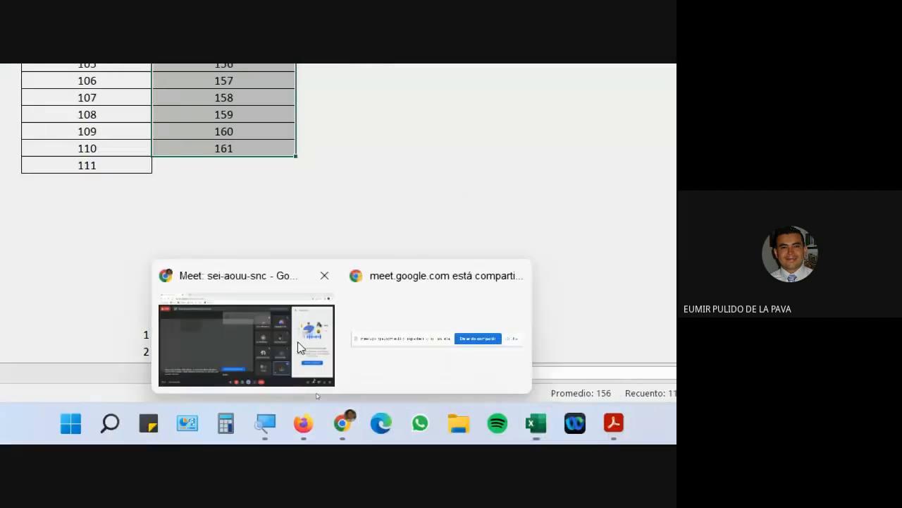
pyautogui.click(298, 341)
pyautogui.click(508, 131)
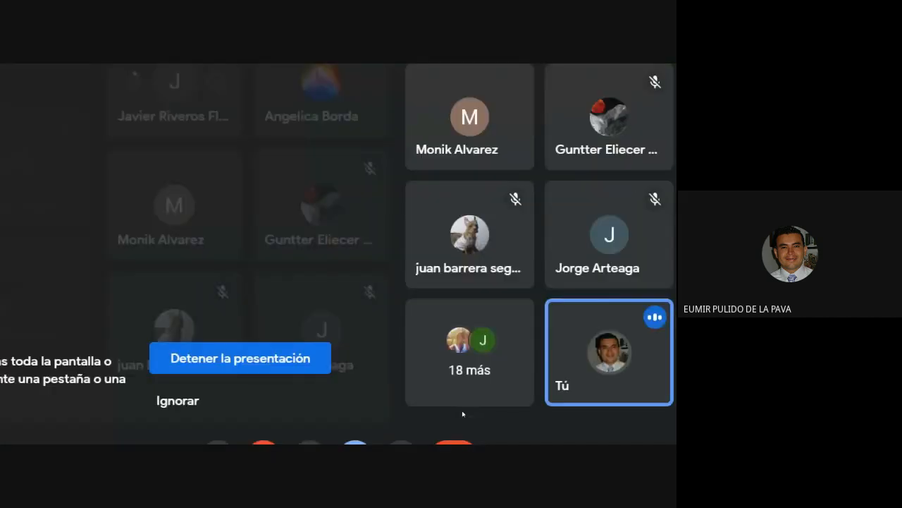
pyautogui.click(225, 430)
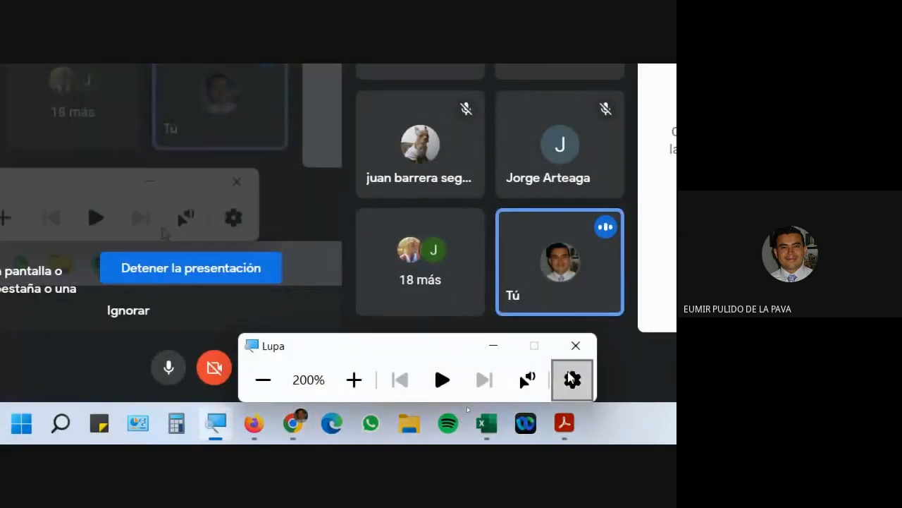
pyautogui.click(261, 379)
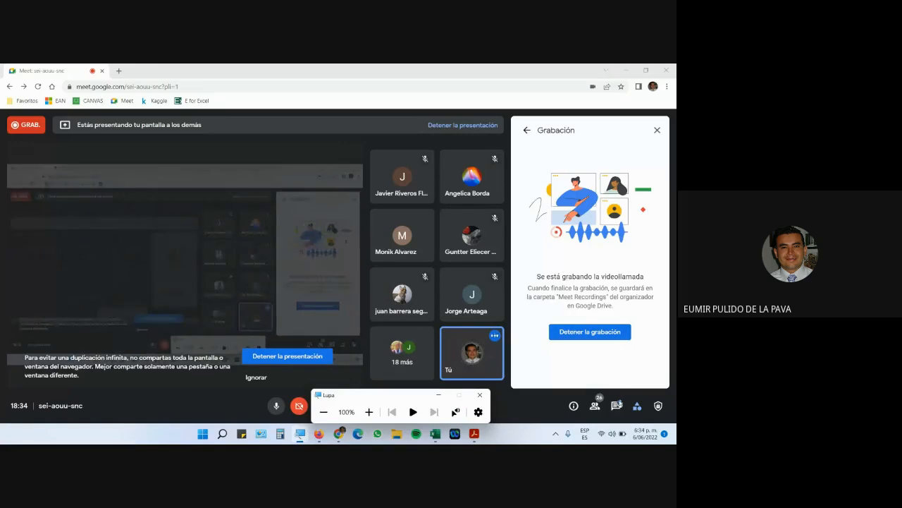
pyautogui.click(616, 405)
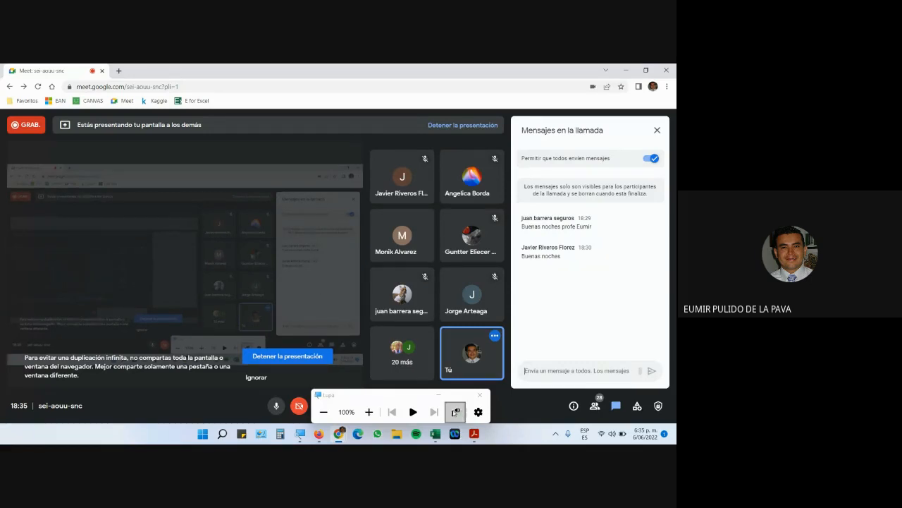
pyautogui.click(436, 434)
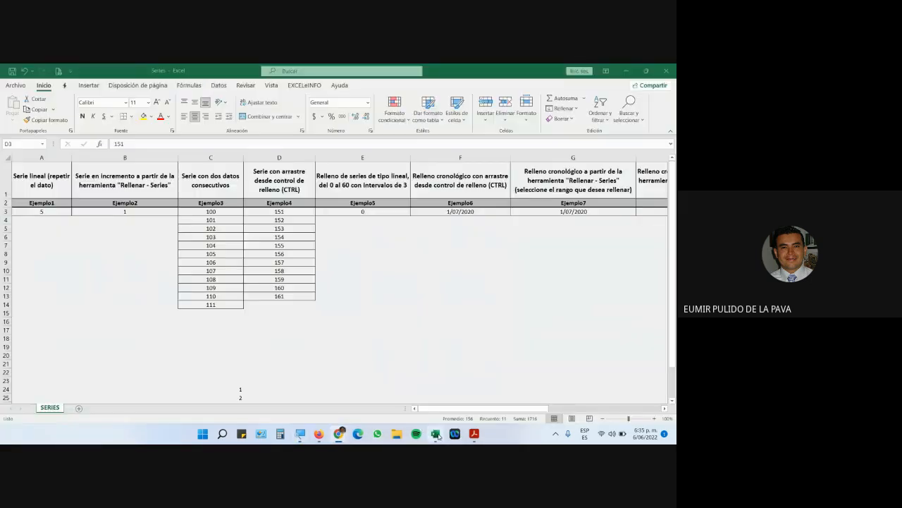
pyautogui.click(383, 153)
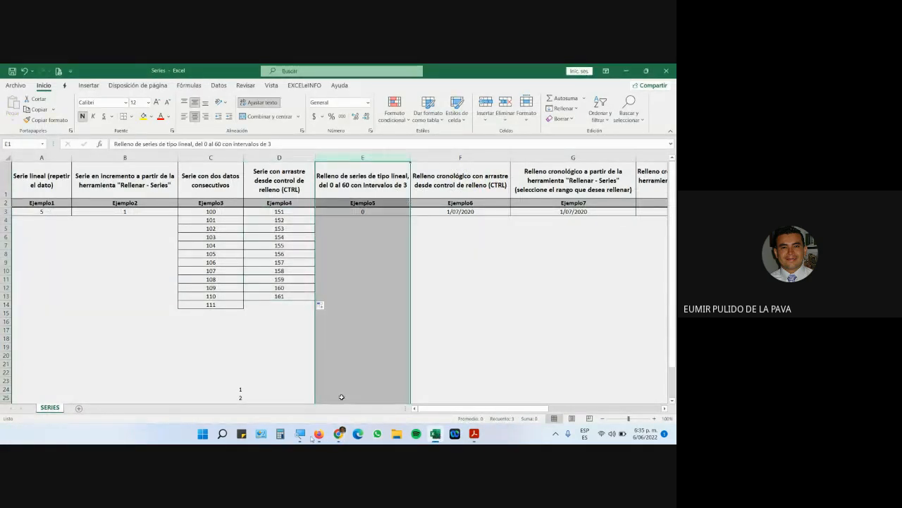
pyautogui.press('super+plus')
pyautogui.click(369, 411)
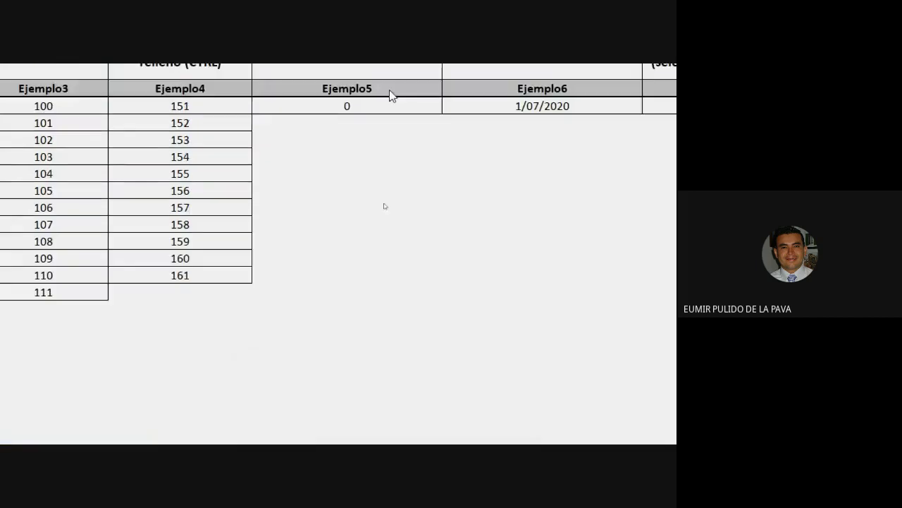
pyautogui.click(343, 191)
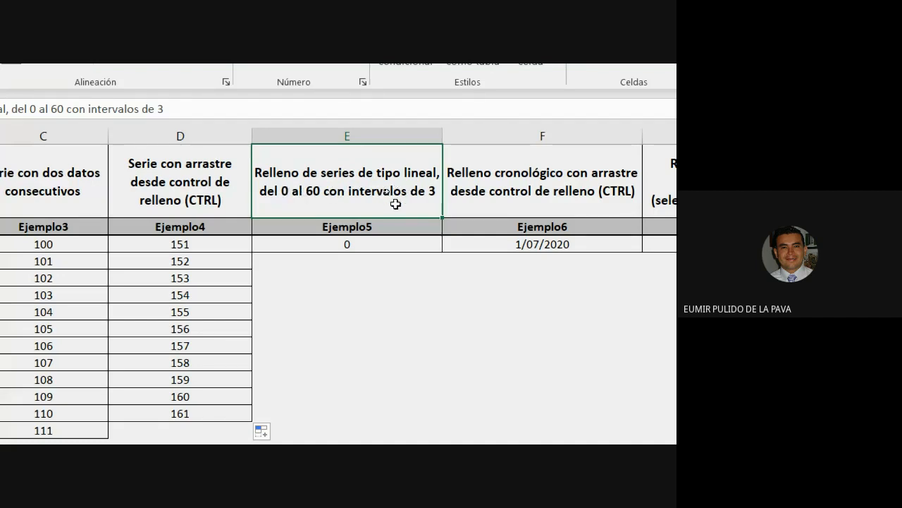
pyautogui.click(360, 244)
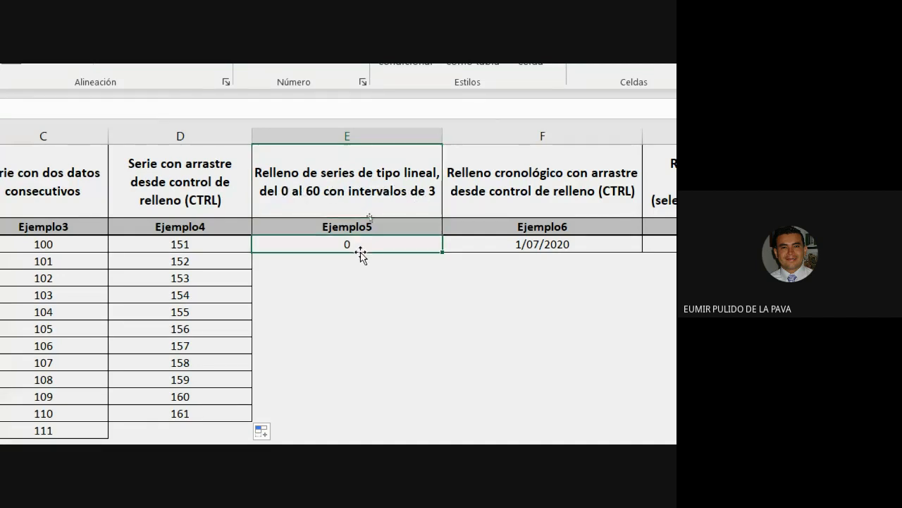
pyautogui.click(361, 259)
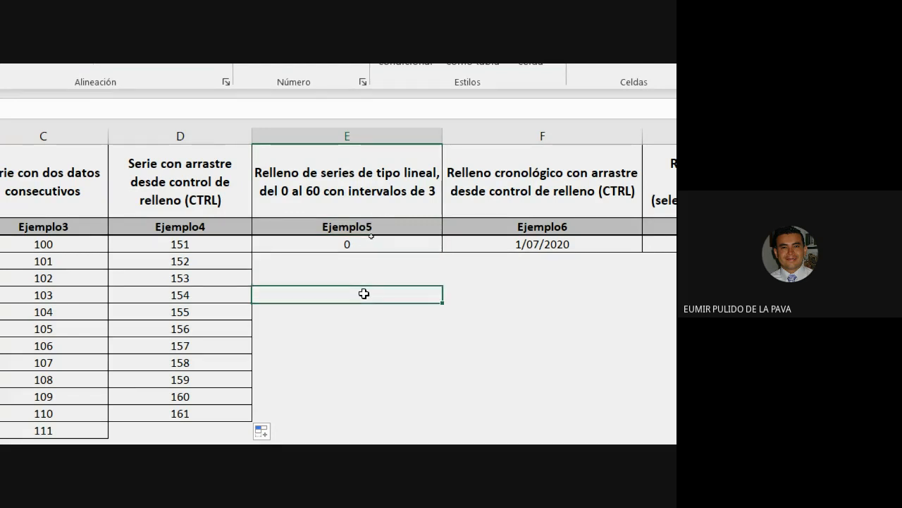
pyautogui.click(498, 346)
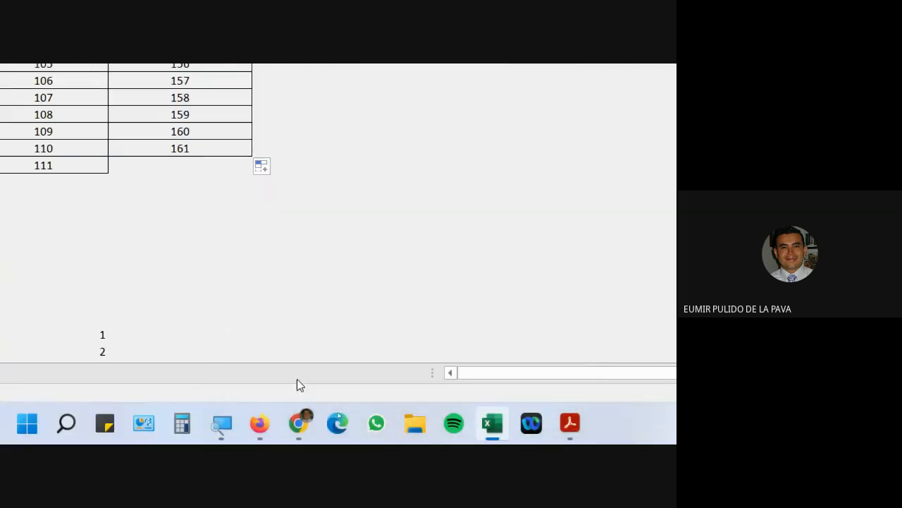
pyautogui.click(298, 423)
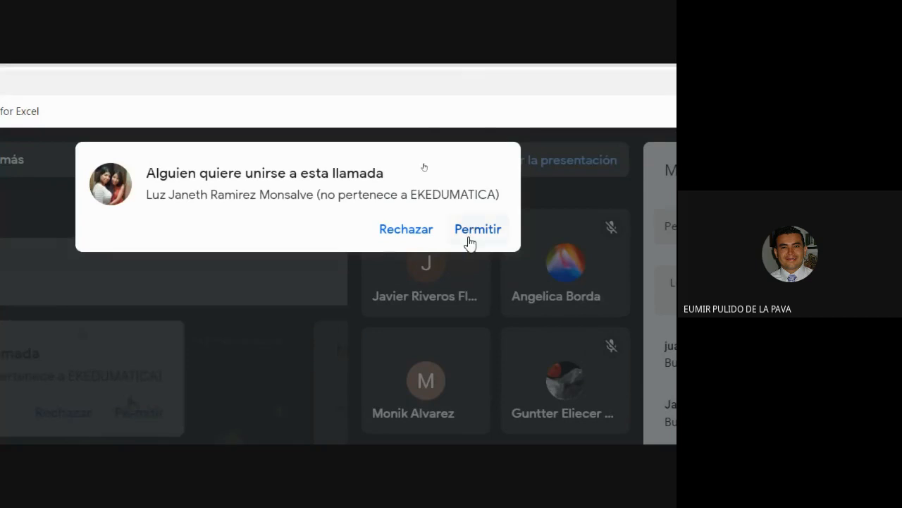
pyautogui.click(475, 232)
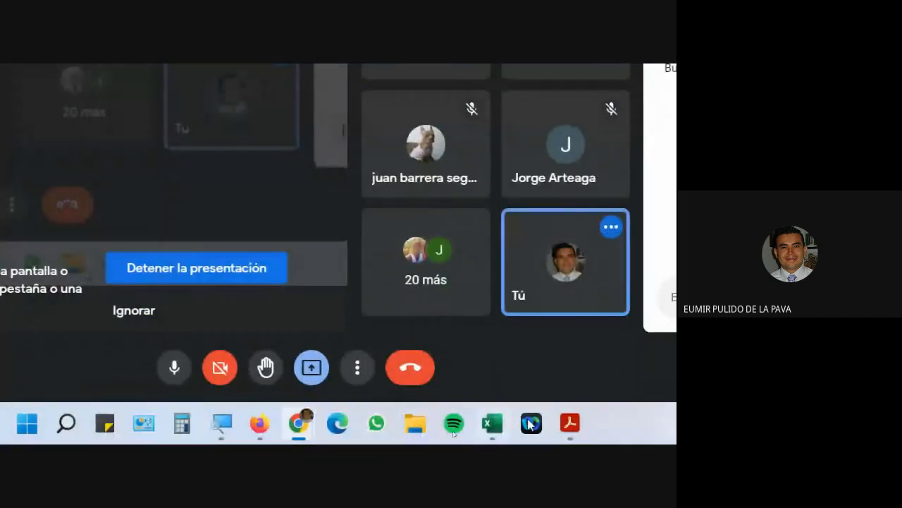
pyautogui.click(495, 432)
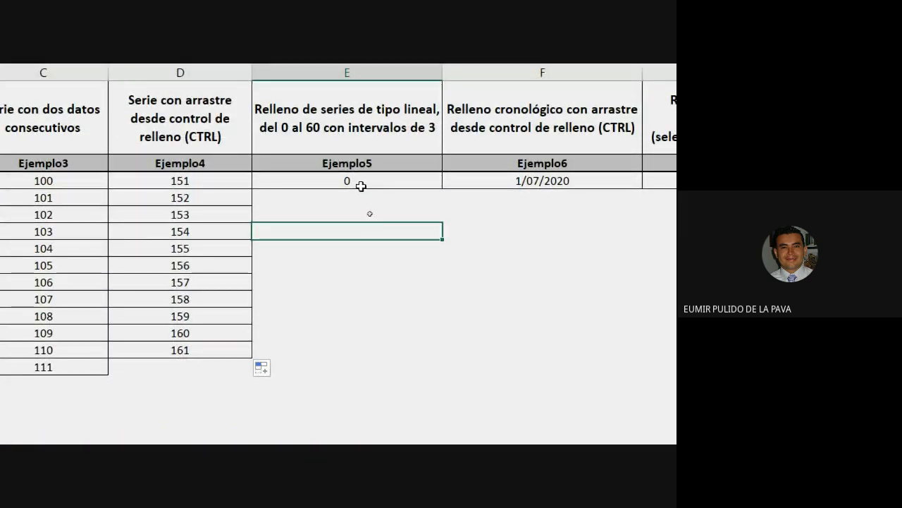
pyautogui.click(361, 181)
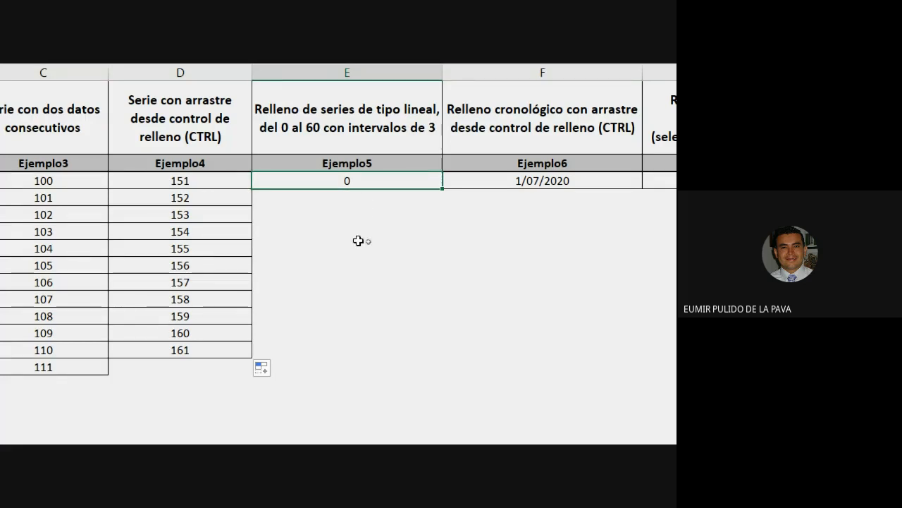
pyautogui.click(498, 155)
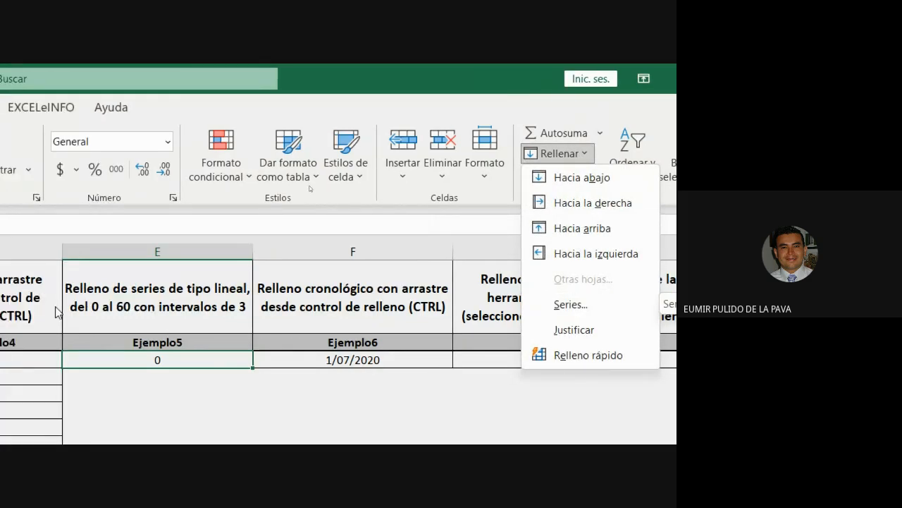
pyautogui.click(208, 362)
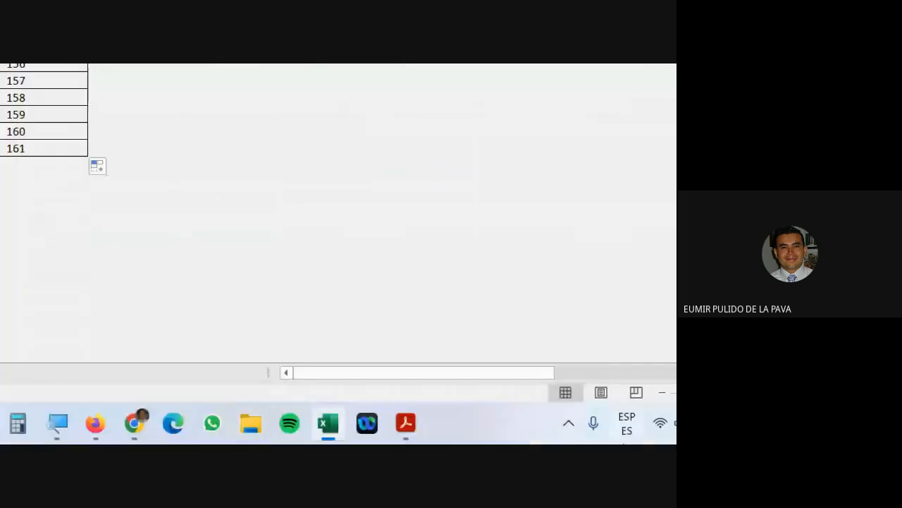
# Open the Series dialog from Inicio > Rellenar for the Ejemplo5 column.
pyautogui.moveTo(147, 429)
pyautogui.click(91, 345)
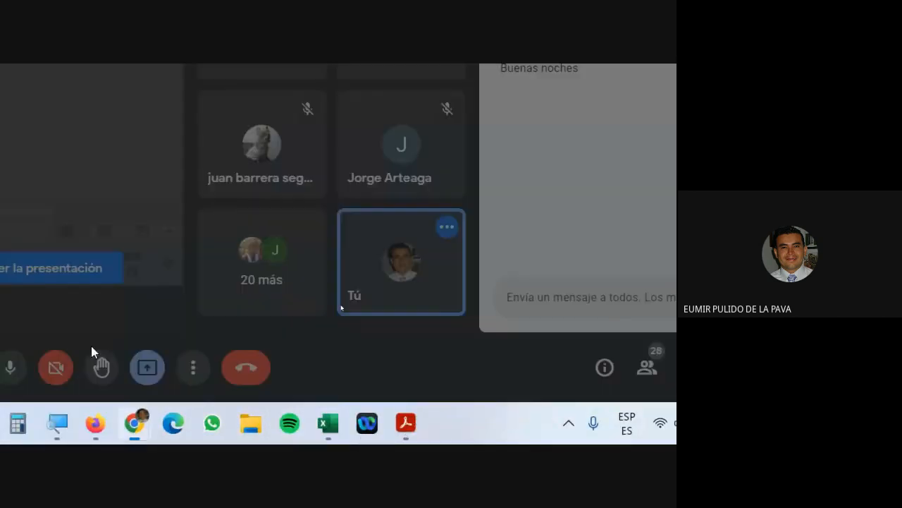
pyautogui.click(332, 186)
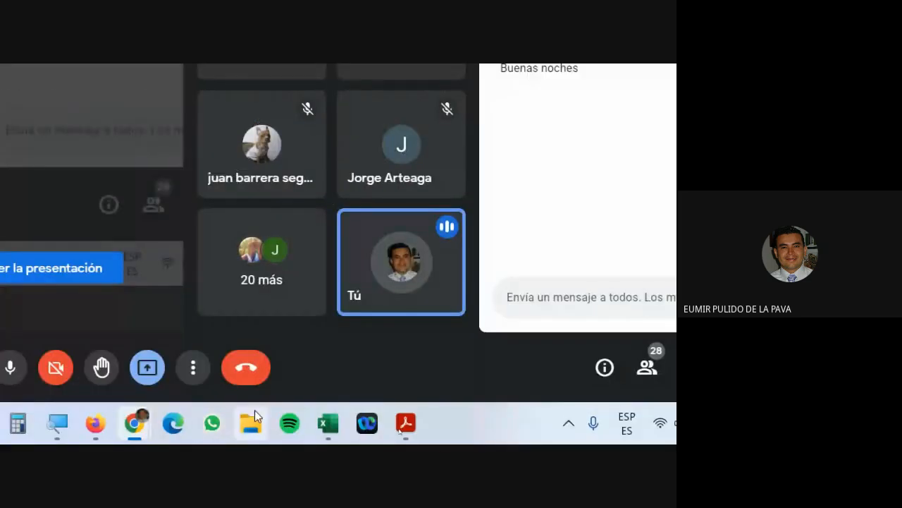
pyautogui.click(328, 423)
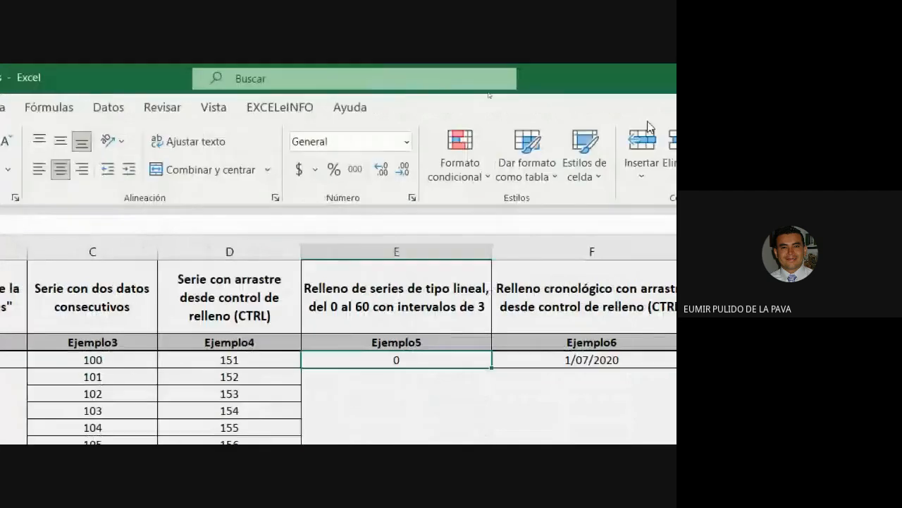
pyautogui.click(516, 154)
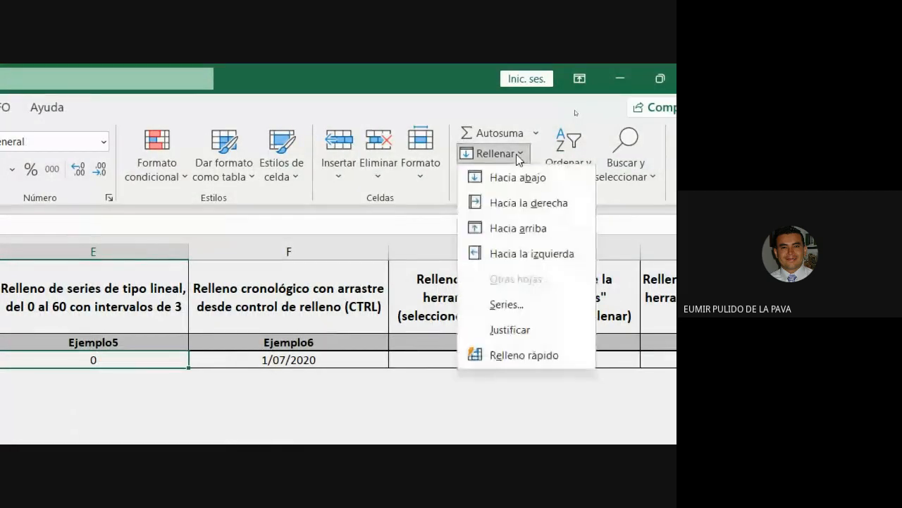
pyautogui.click(506, 304)
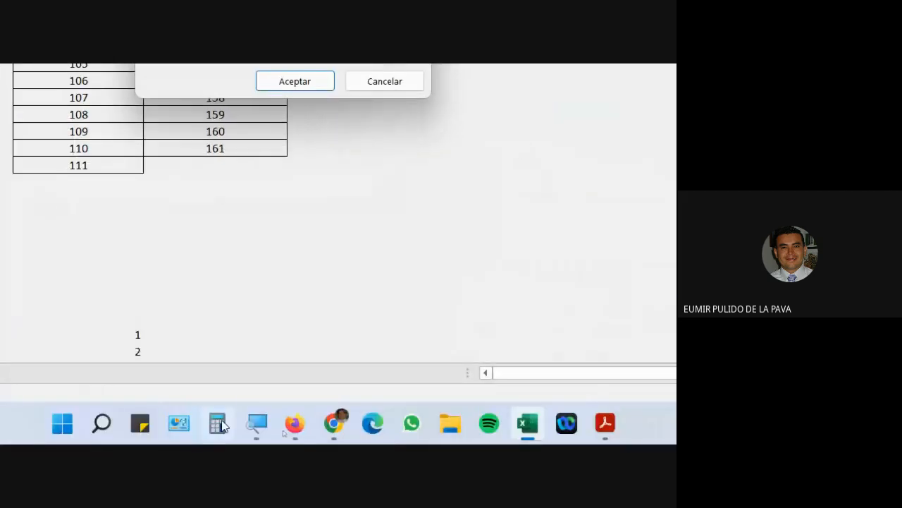
# Admit the person asking to join the Meet call, then return to Excel's Series dialog.
pyautogui.click(295, 423)
pyautogui.moveTo(319, 433)
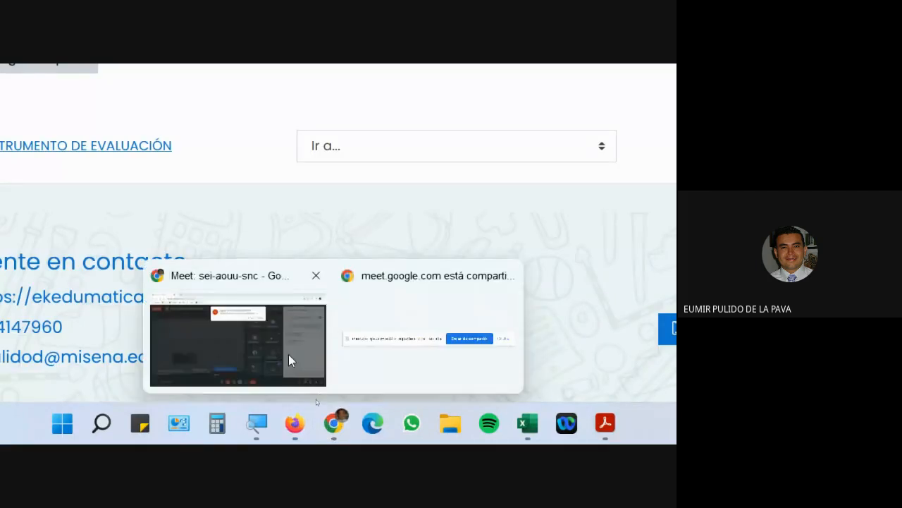
pyautogui.click(293, 361)
pyautogui.click(494, 235)
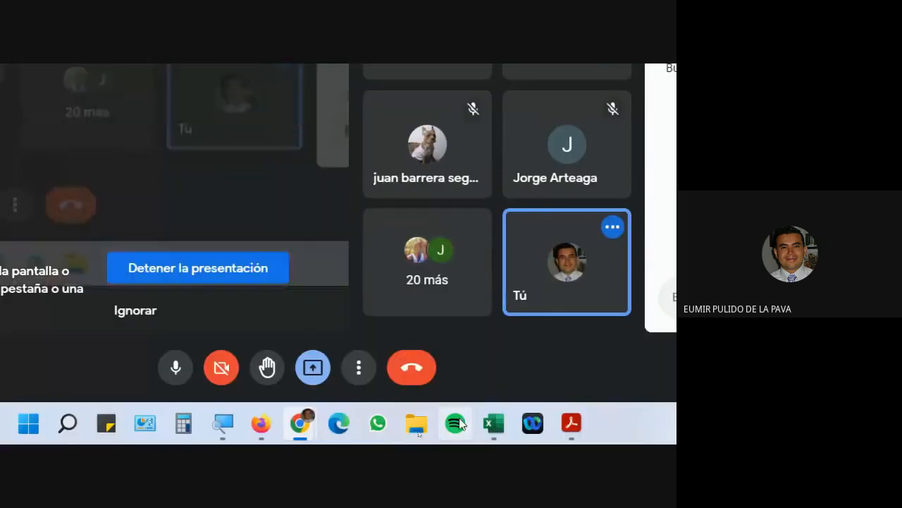
pyautogui.click(488, 424)
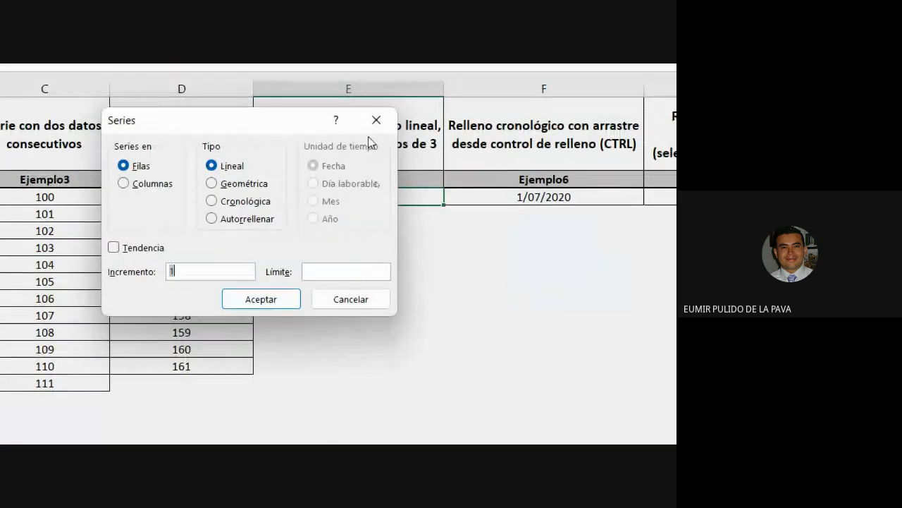
# Fill Ejemplo5 down the column as a linear series with increment 3 and limit 60.
pyautogui.moveTo(226, 130); pyautogui.dragTo(574, 167)
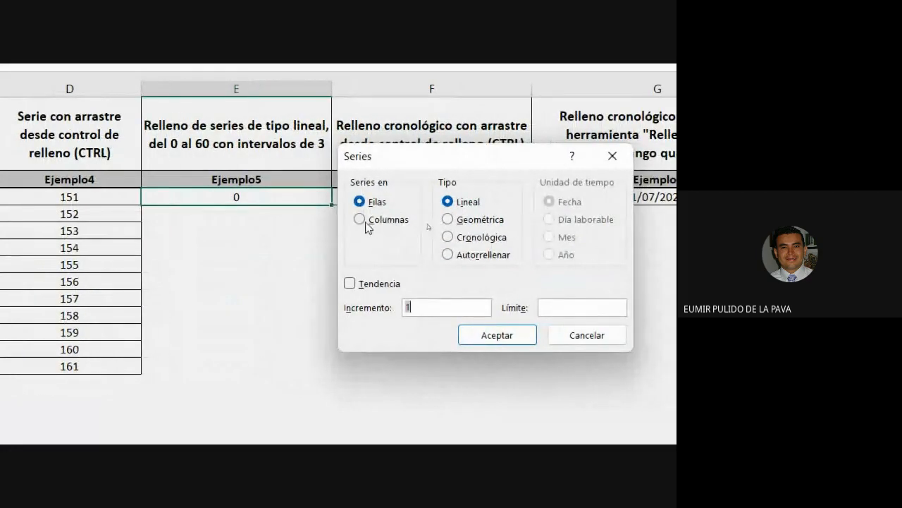
pyautogui.click(368, 221)
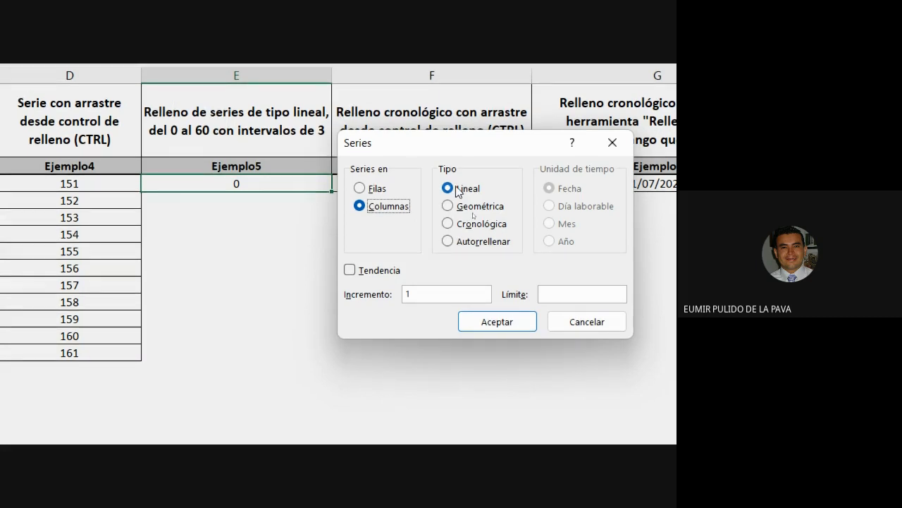
pyautogui.moveTo(418, 296); pyautogui.dragTo(375, 293)
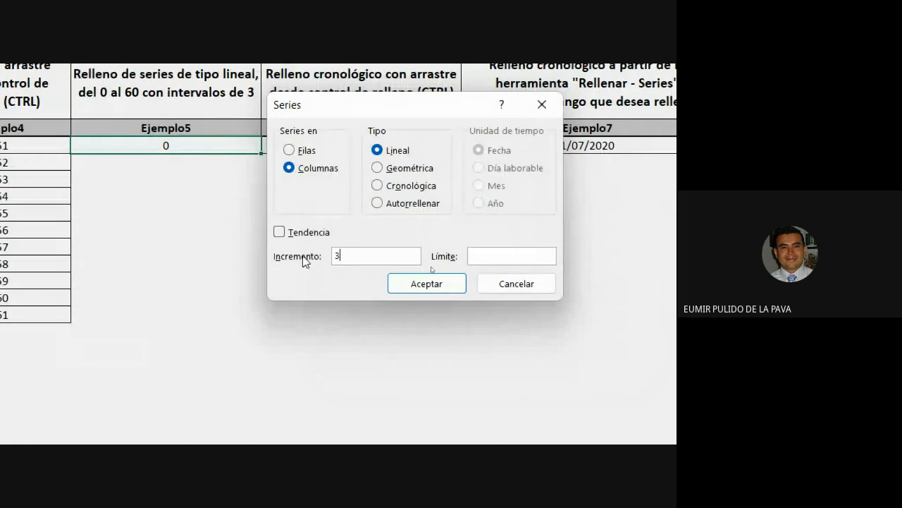
pyautogui.click(496, 253)
pyautogui.write('60')
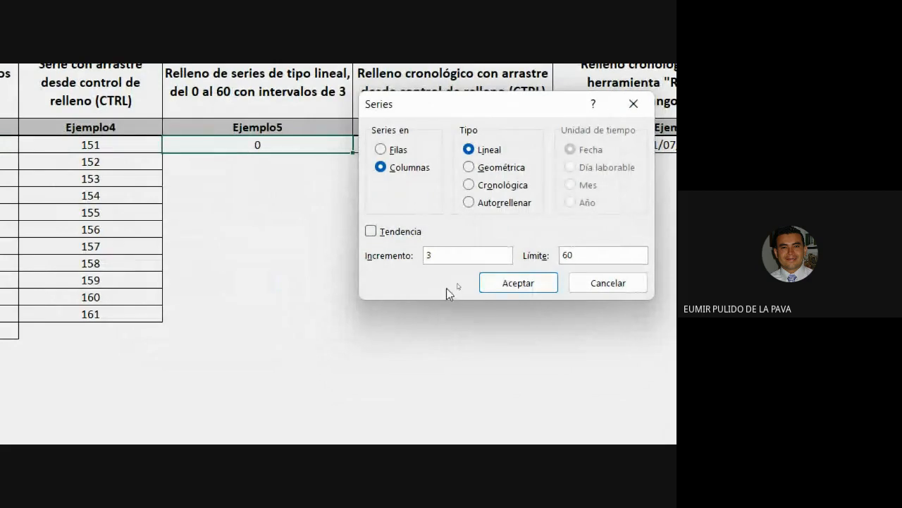
pyautogui.click(484, 290)
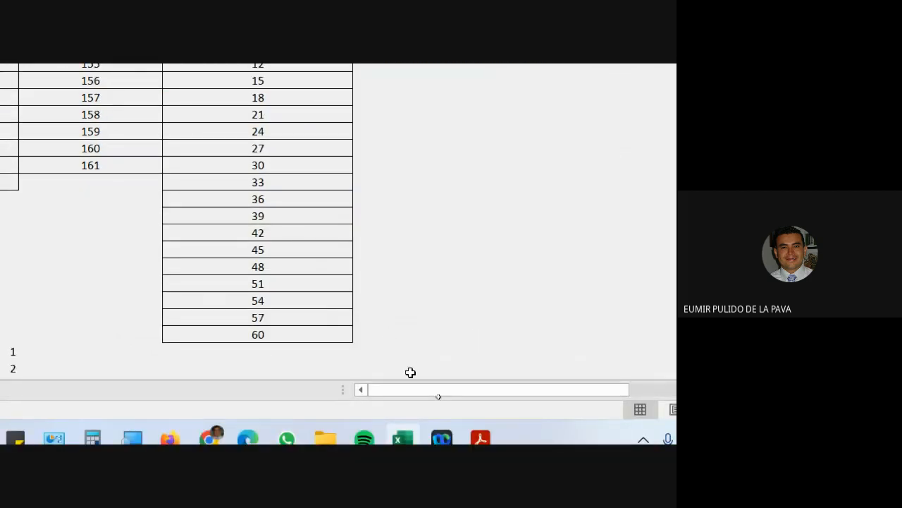
# Enter 0 and 3 below the list and drag-fill the pattern down to 24.
pyautogui.scroll(-4, 405, 306)
pyautogui.click(325, 177)
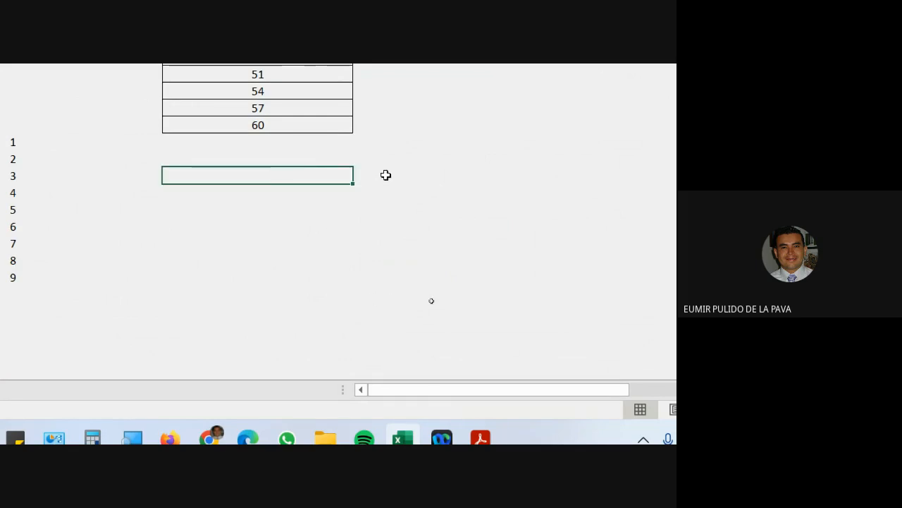
pyautogui.write('0')
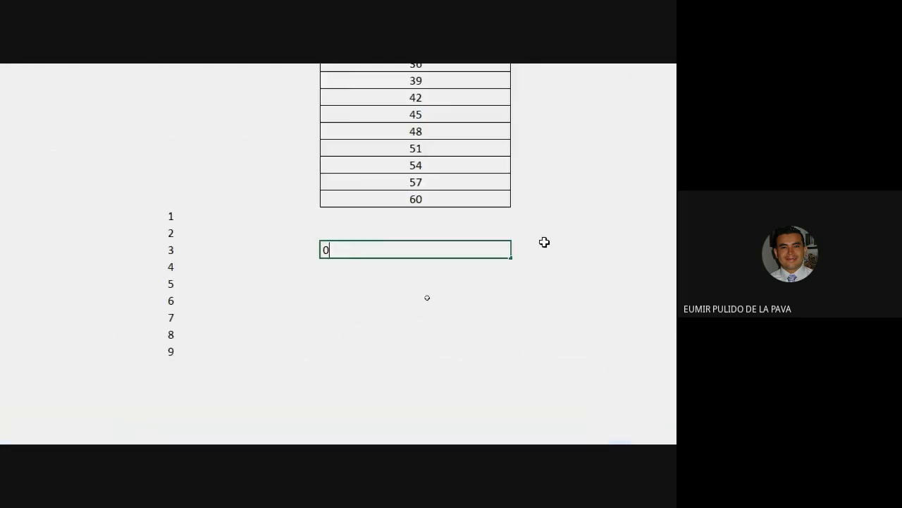
pyautogui.press('Return')
pyautogui.write('3')
pyautogui.press('Return')
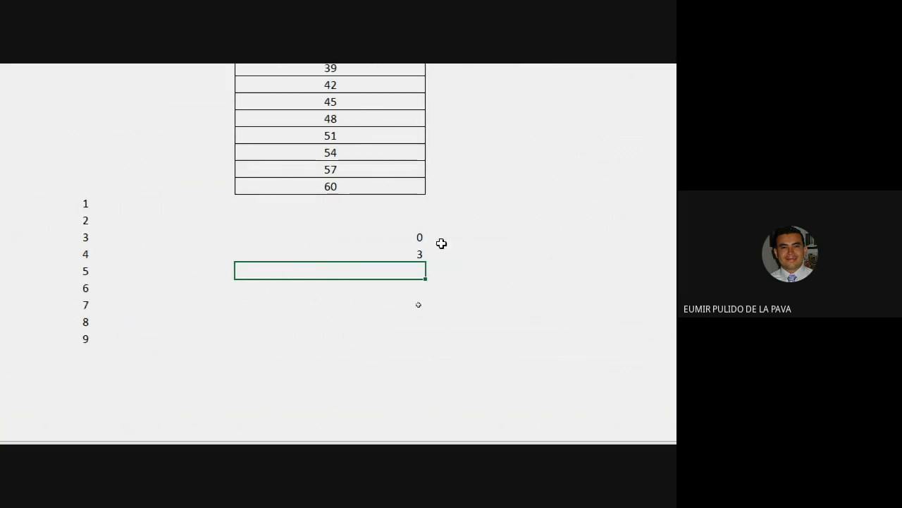
pyautogui.moveTo(407, 243); pyautogui.dragTo(406, 254)
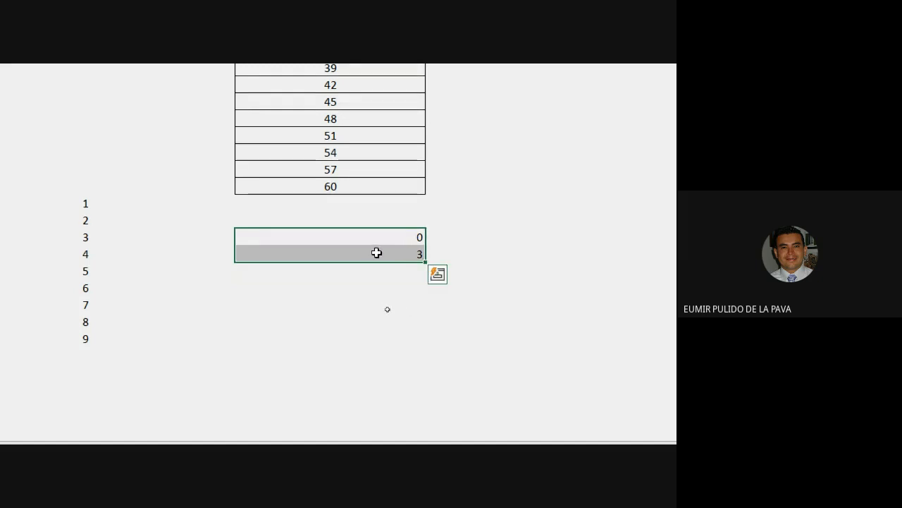
pyautogui.moveTo(428, 263); pyautogui.dragTo(426, 380)
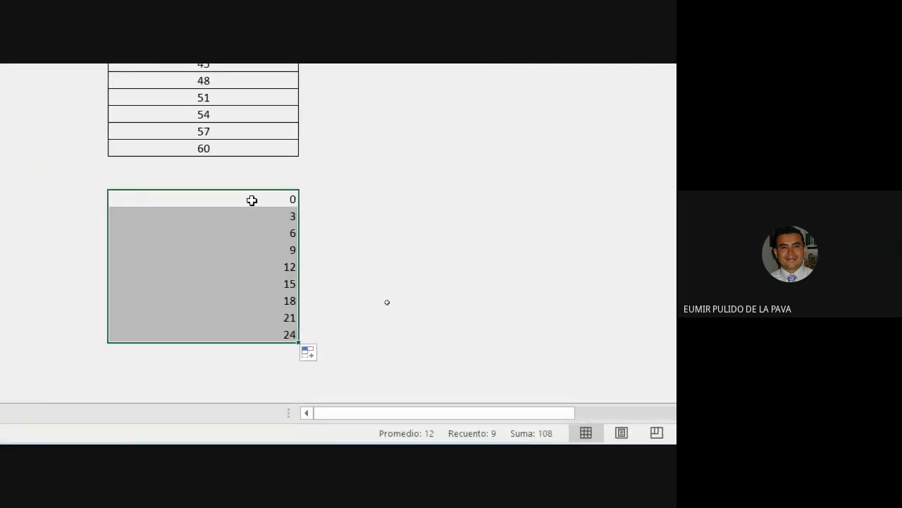
# Change the first value to 1 and select 1 and 3 to refill the odd numbers.
pyautogui.click(252, 200)
pyautogui.write('1')
pyautogui.press('Return')
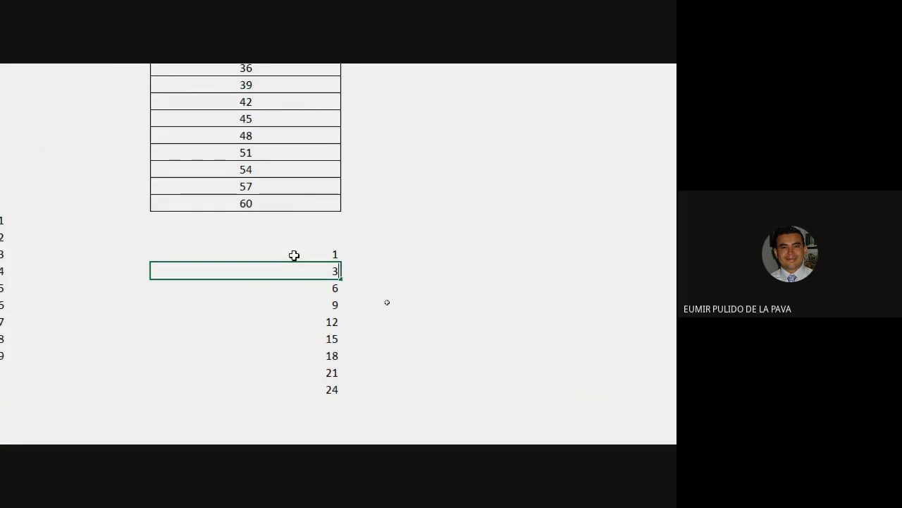
pyautogui.press('Return')
pyautogui.moveTo(294, 237); pyautogui.dragTo(334, 379)
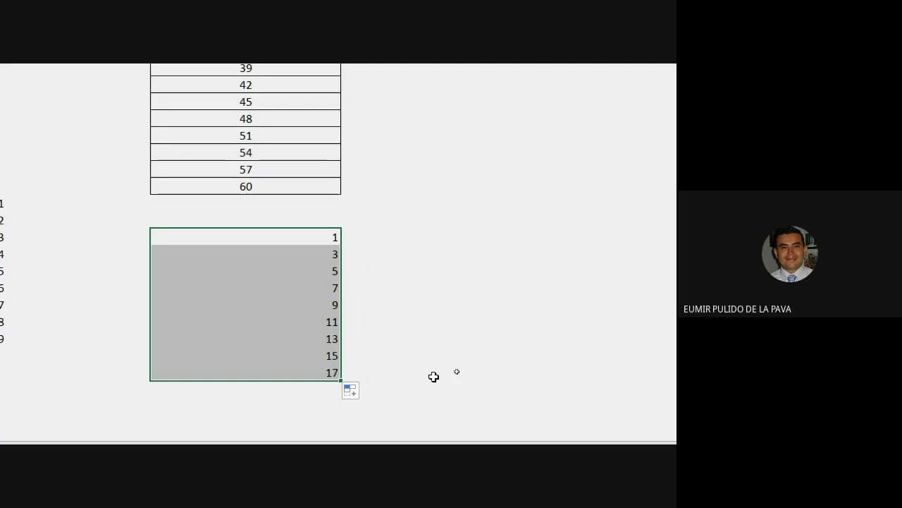
# Copy the date 1/07/2020 down eight rows of the Ejemplo6 column.
pyautogui.scroll(5, 494, 89)
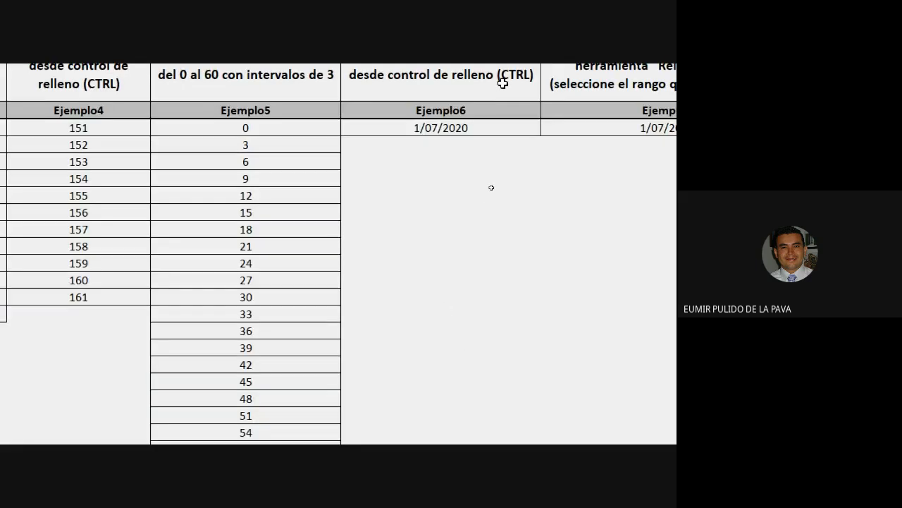
pyautogui.scroll(3, 502, 83)
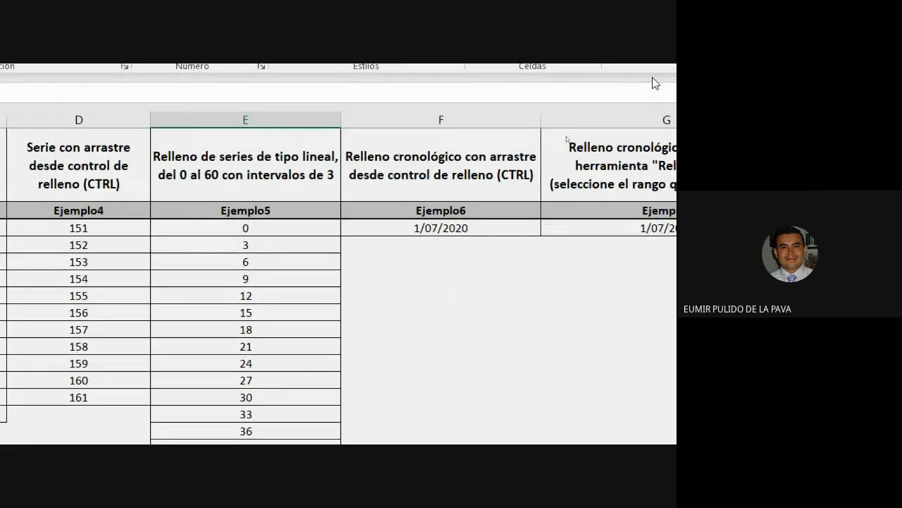
pyautogui.click(441, 120)
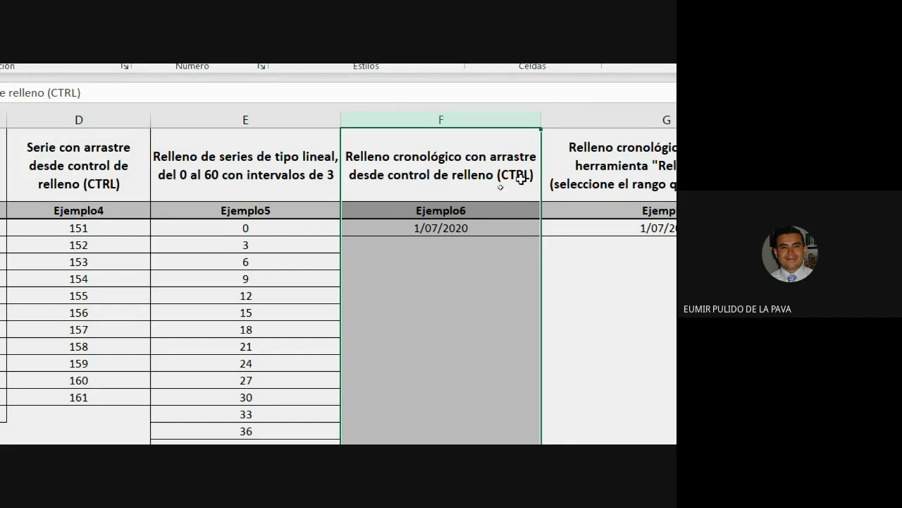
pyautogui.click(428, 231)
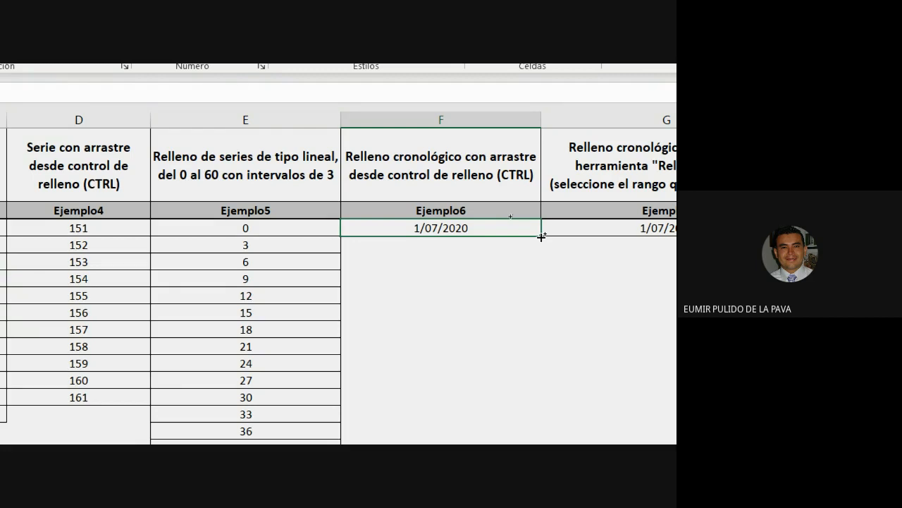
pyautogui.moveTo(541, 236); pyautogui.dragTo(529, 352)
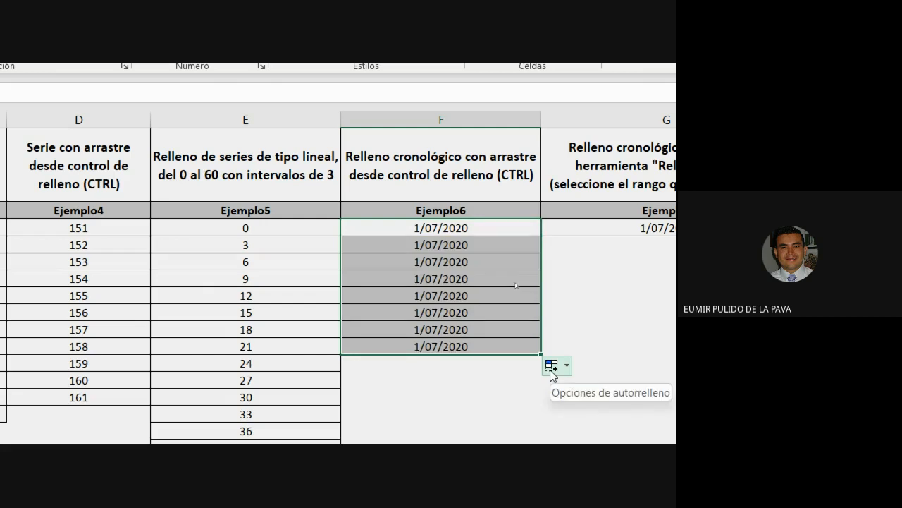
# Refill Ejemplo6 alternately with consecutive dates 1/07–8/07/2020 and repeated 1/07/2020.
pyautogui.hscroll(3, 665, 338)
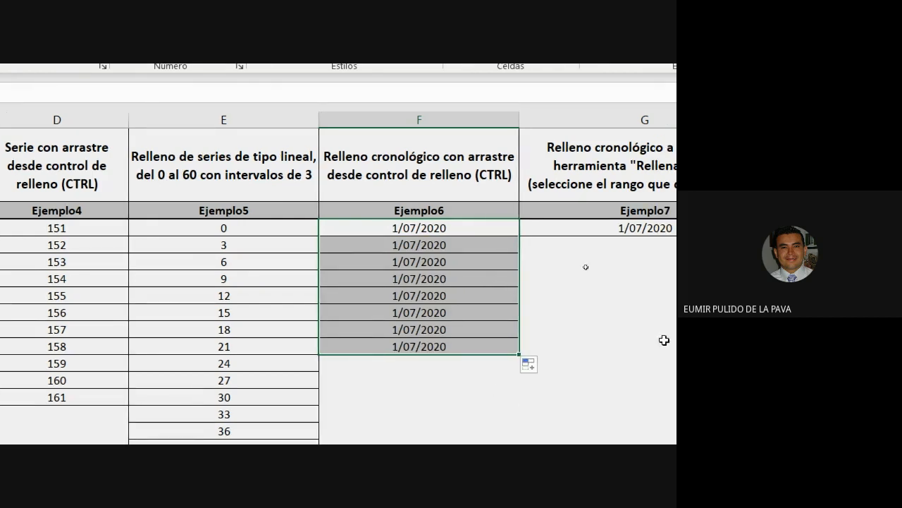
pyautogui.click(308, 232)
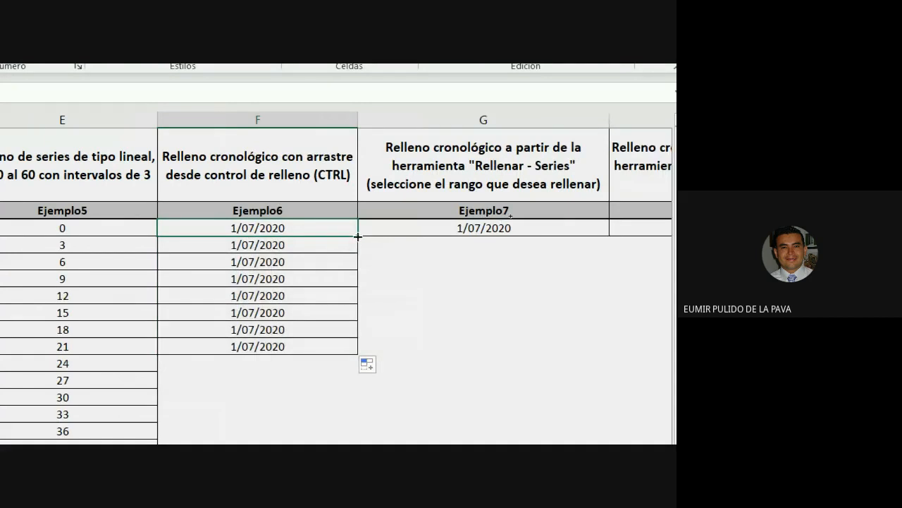
pyautogui.moveTo(358, 237); pyautogui.dragTo(348, 353)
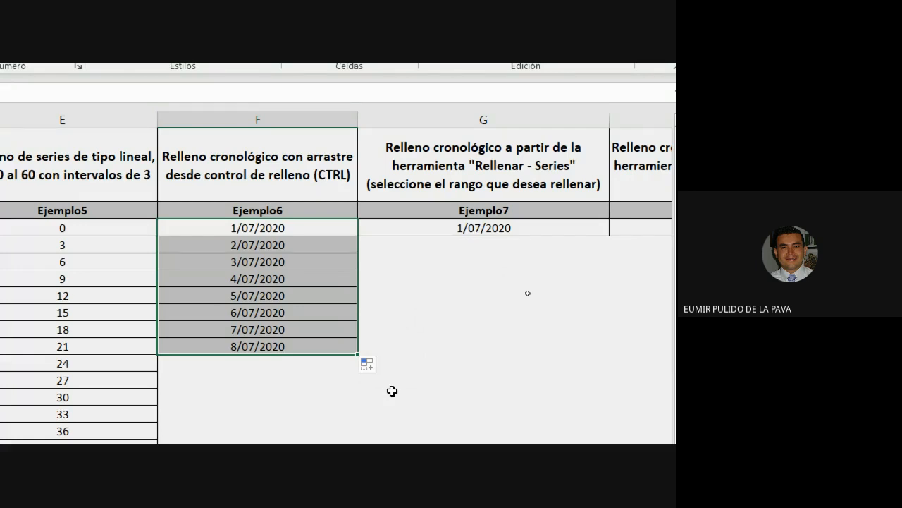
pyautogui.click(328, 212)
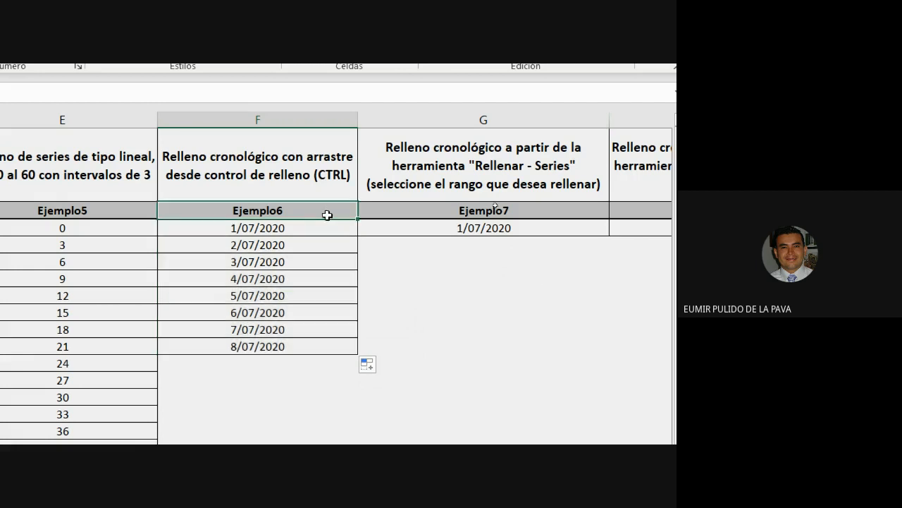
pyautogui.click(328, 224)
pyautogui.moveTo(355, 233); pyautogui.dragTo(331, 356)
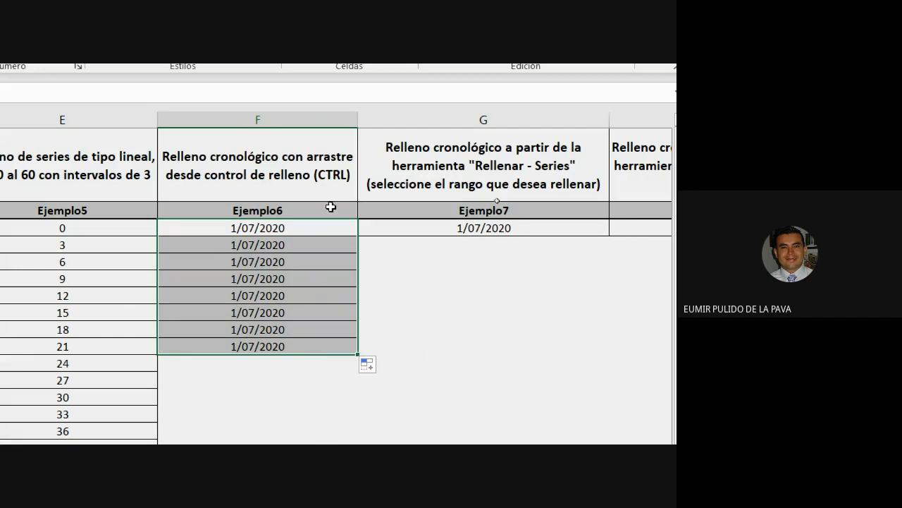
pyautogui.click(342, 226)
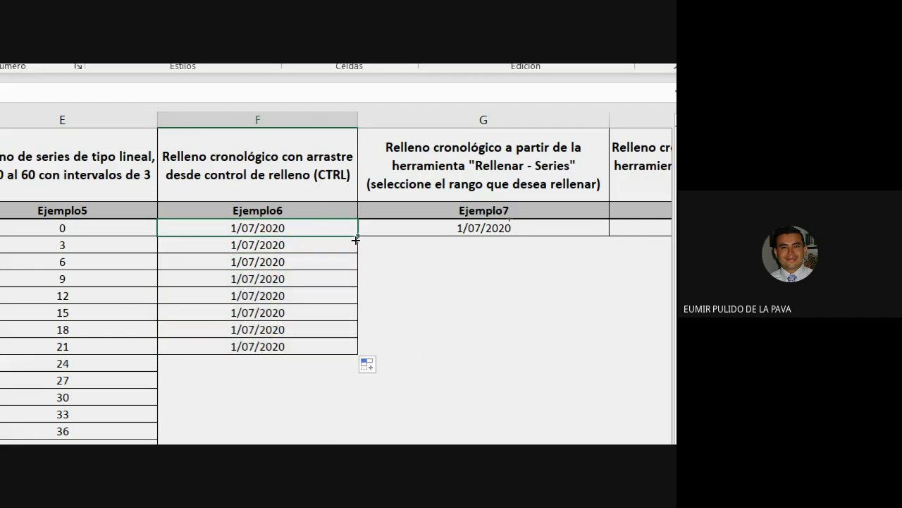
pyautogui.moveTo(355, 236); pyautogui.dragTo(332, 354)
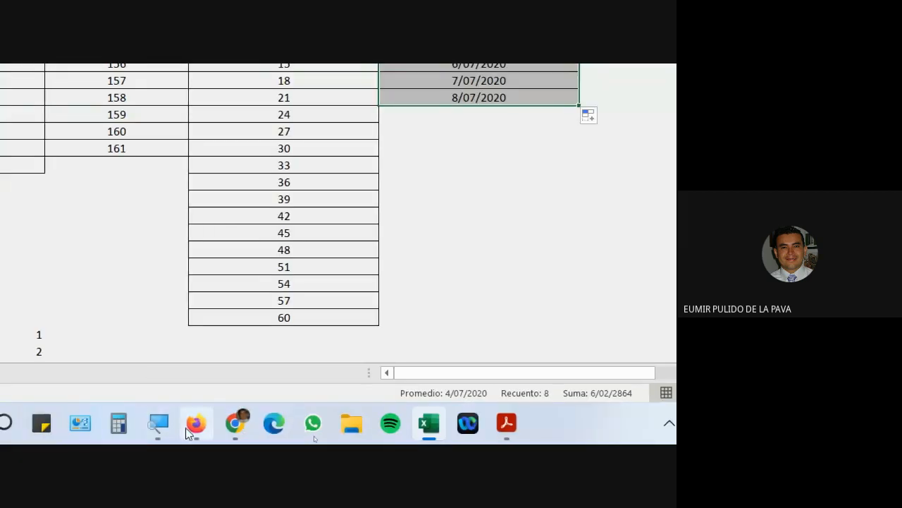
# Zoom the Magnifier back out and bring the Google Meet window forward from Chrome.
pyautogui.click(157, 423)
pyautogui.click(204, 378)
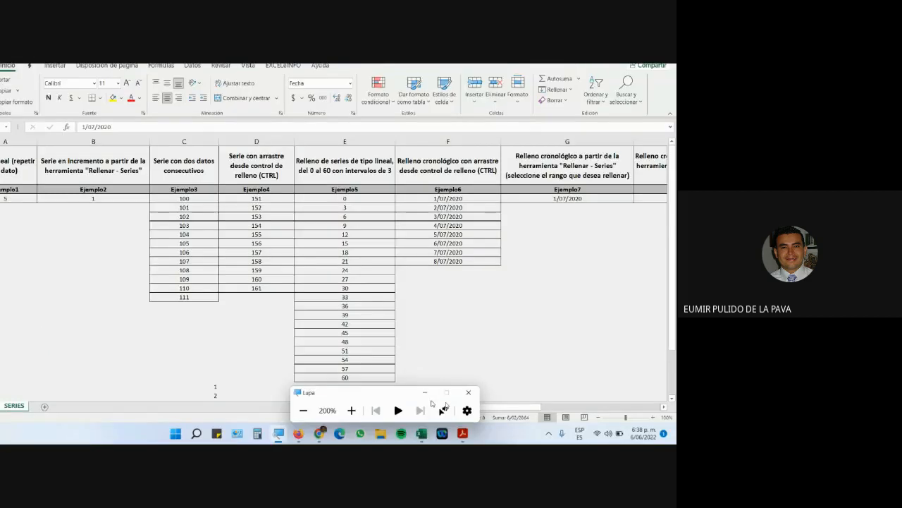
pyautogui.click(438, 394)
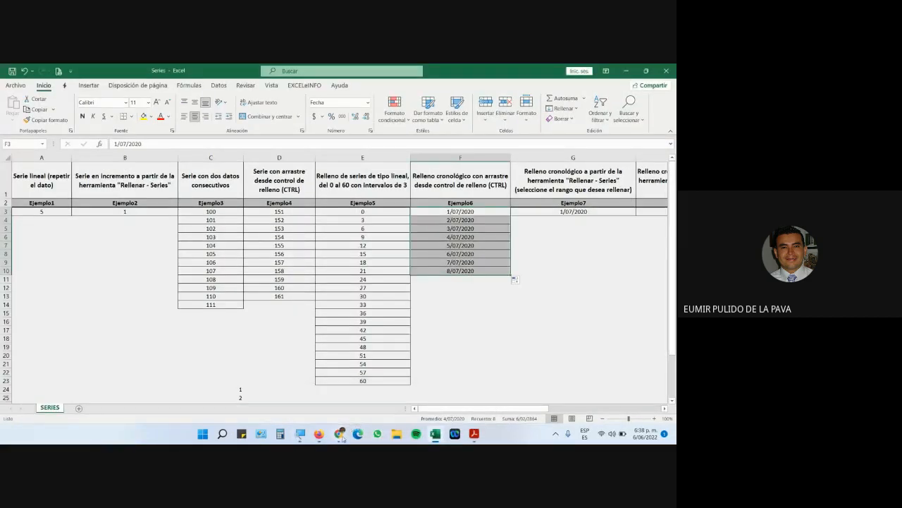
pyautogui.click(339, 433)
pyautogui.click(293, 410)
pyautogui.click(432, 203)
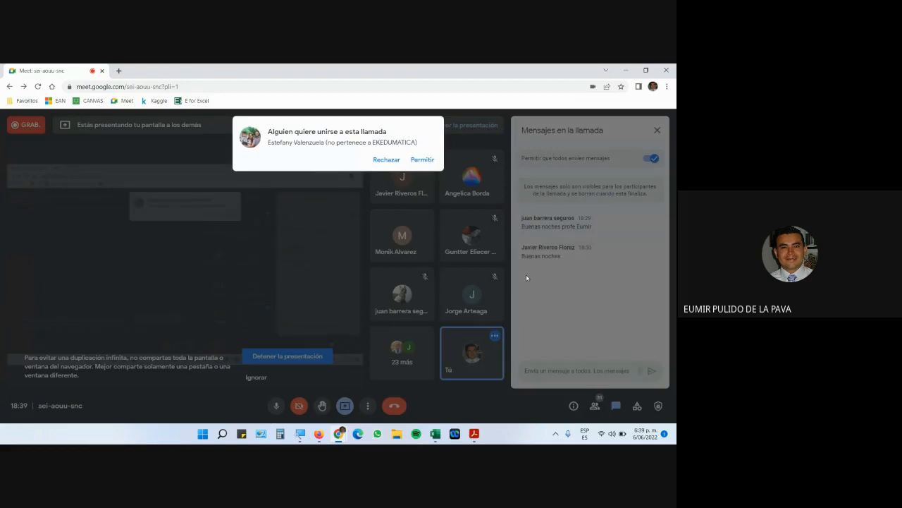
# Admit the waiting participant, toggle the microphone off and on, and switch back to Excel.
pyautogui.click(423, 161)
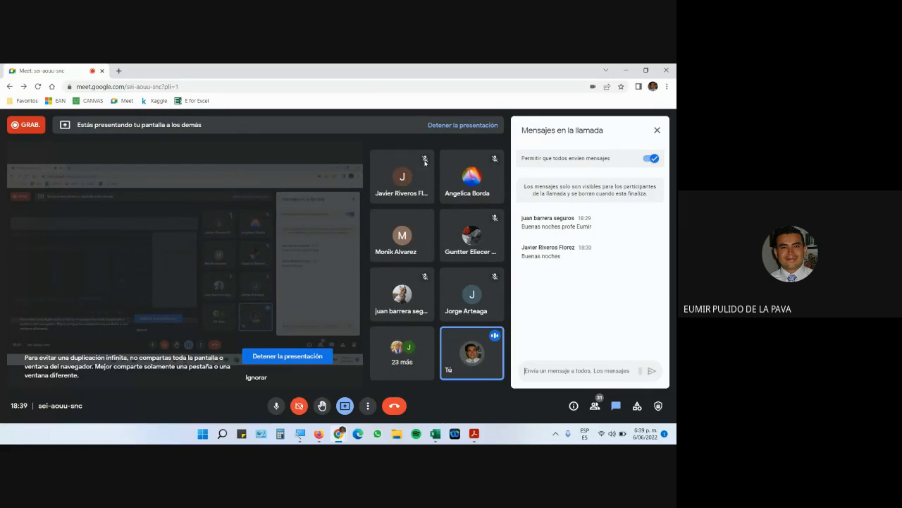
pyautogui.hotkey('ctrl', 'd')
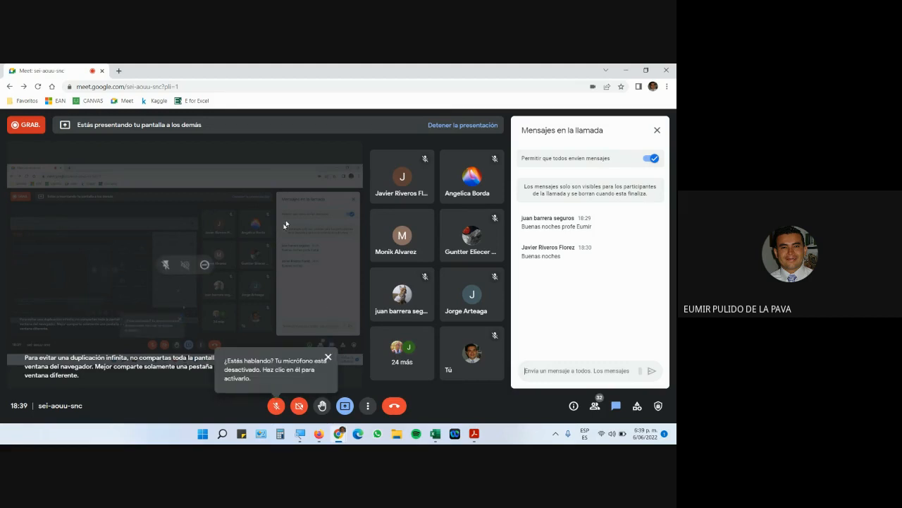
pyautogui.hotkey('ctrl', 'd')
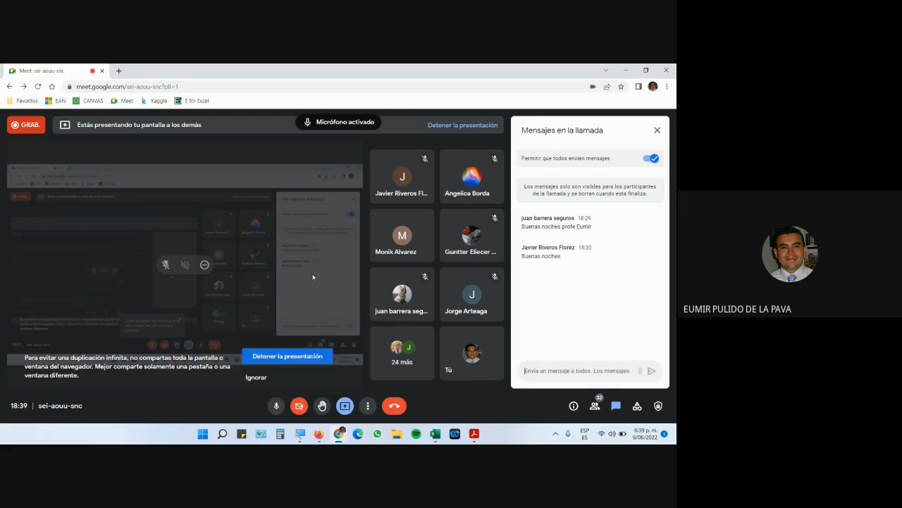
pyautogui.hotkey('alt', 'Tab')
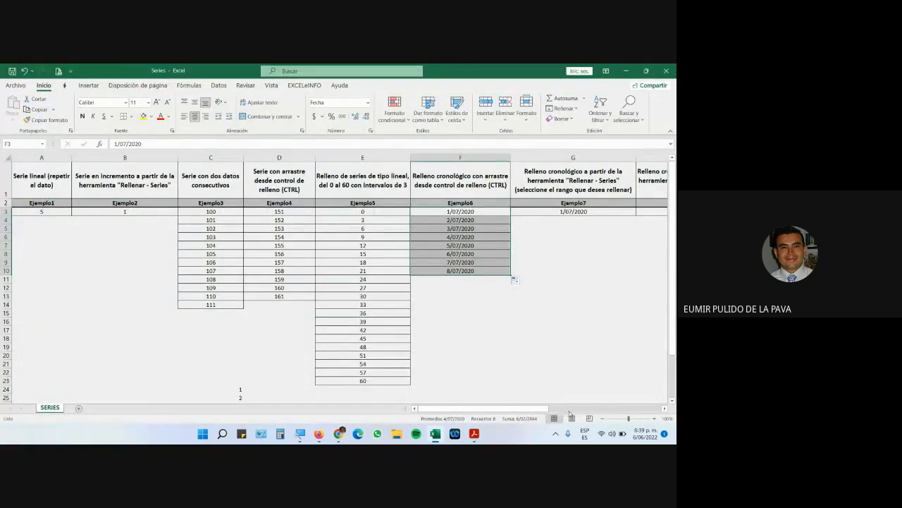
# Show Ejemplo7 at 120% sheet zoom with Magnifier at 200%, and select the 1/07/2020 cell.
pyautogui.hscroll(10, 537, 415)
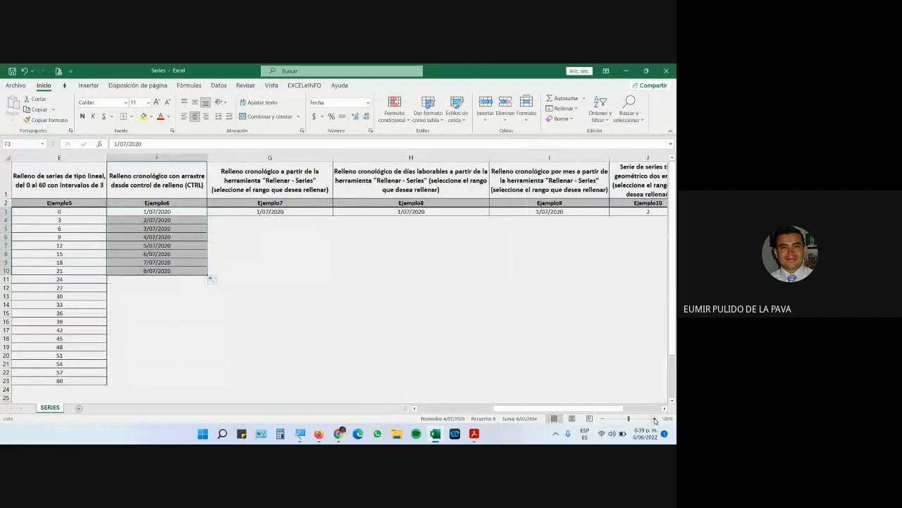
pyautogui.click(654, 418)
pyautogui.click(654, 418)
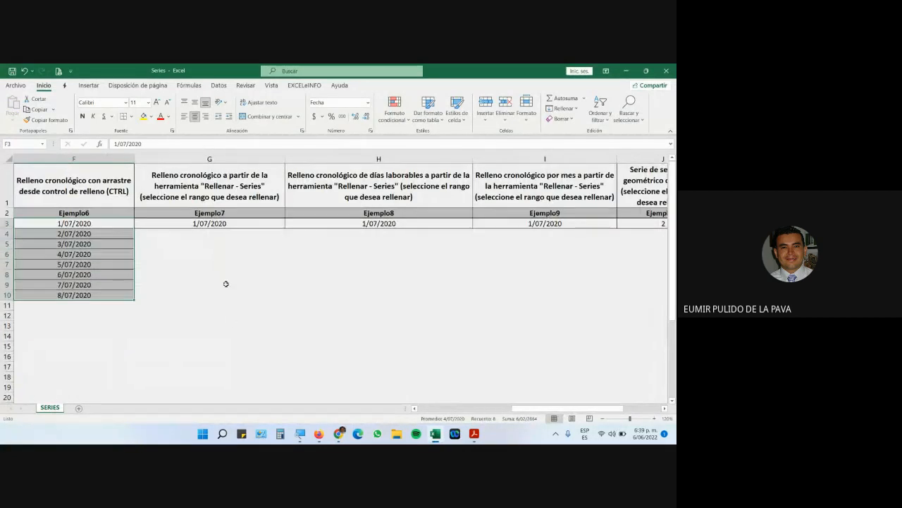
pyautogui.click(300, 433)
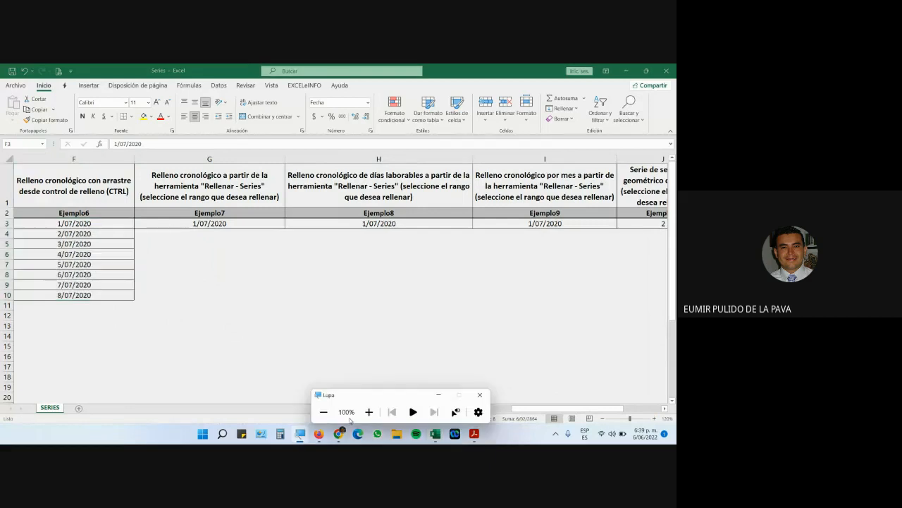
pyautogui.click(369, 412)
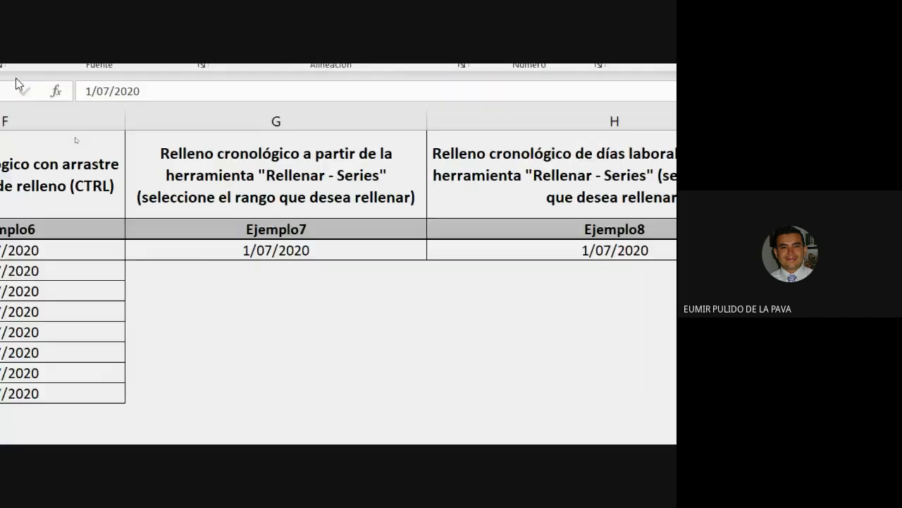
pyautogui.click(285, 251)
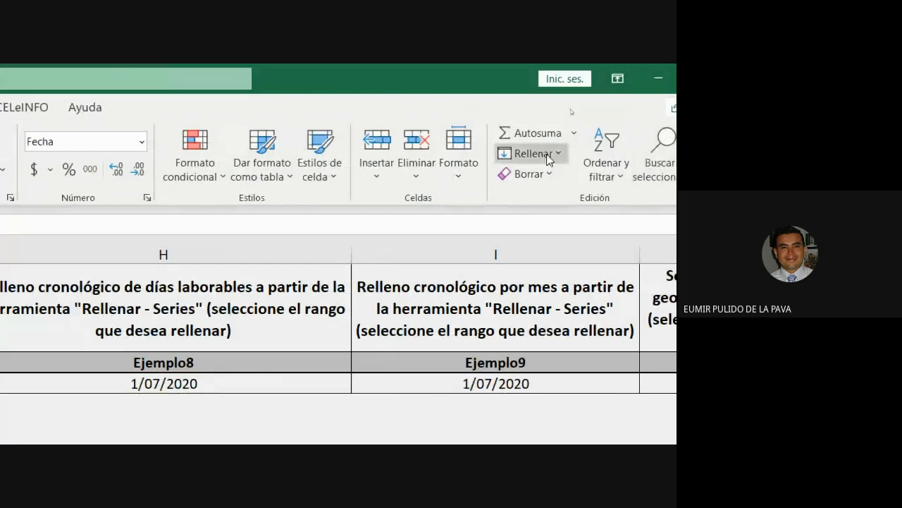
pyautogui.click(530, 153)
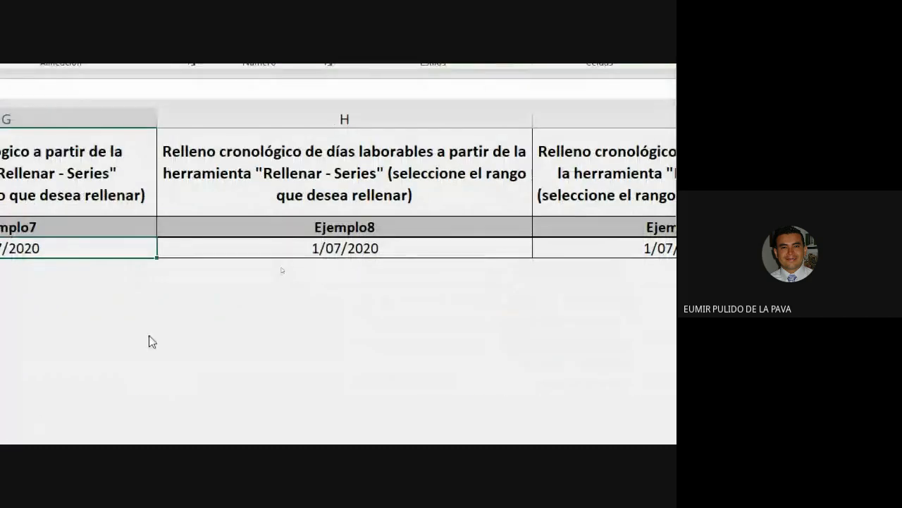
pyautogui.click(150, 341)
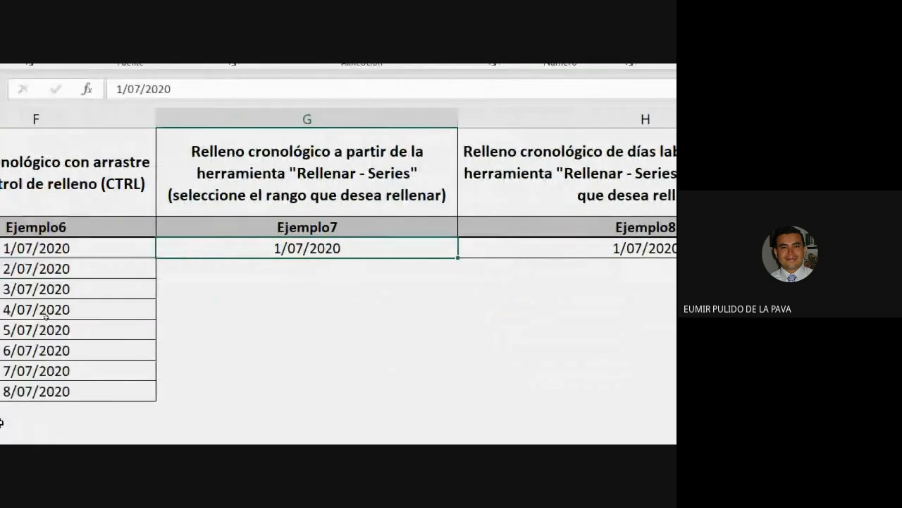
# Fill G3:G15 in Ejemplo7 with a chronological daily series from 1/07/2020 to 13/07/2020.
pyautogui.moveTo(356, 209); pyautogui.dragTo(349, 419)
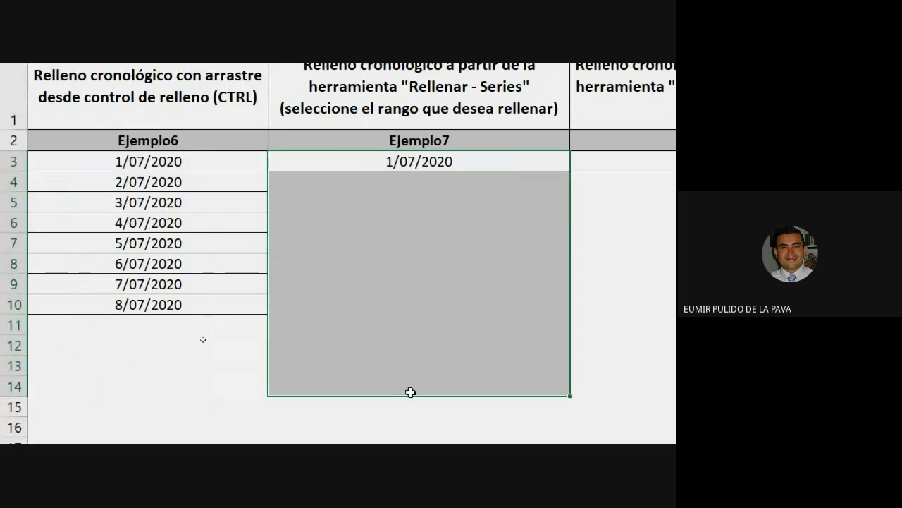
pyautogui.click(489, 162)
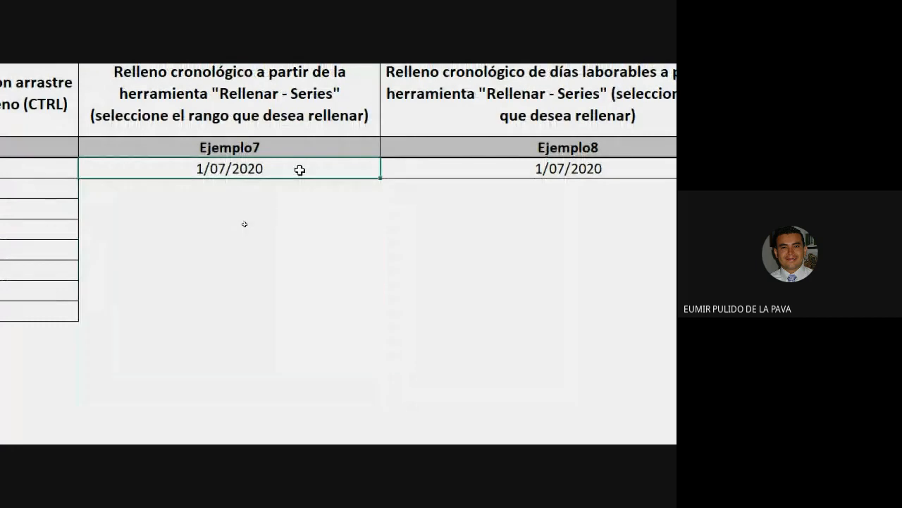
pyautogui.moveTo(299, 170); pyautogui.dragTo(289, 411)
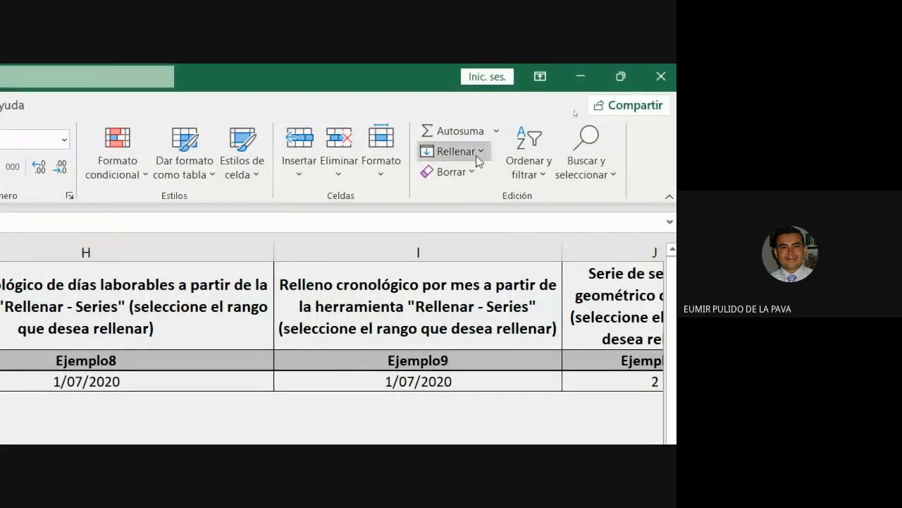
pyautogui.click(477, 152)
pyautogui.click(473, 302)
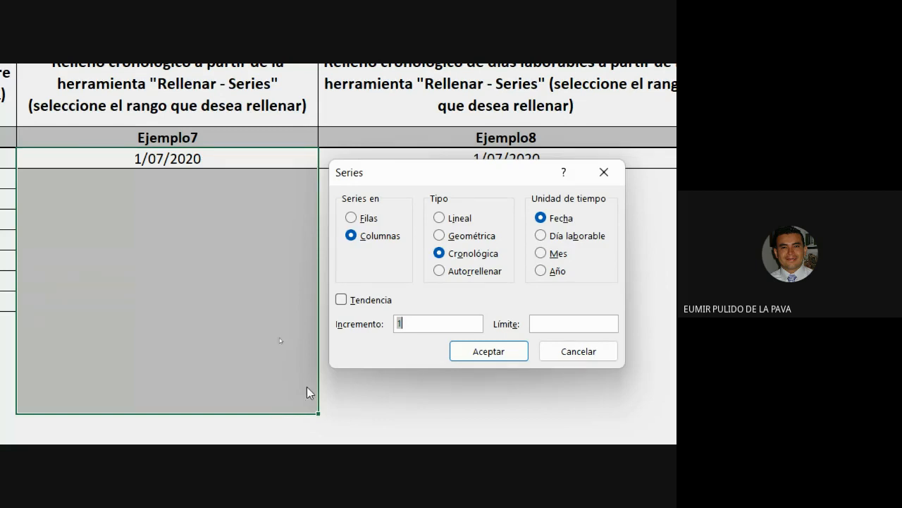
pyautogui.click(474, 351)
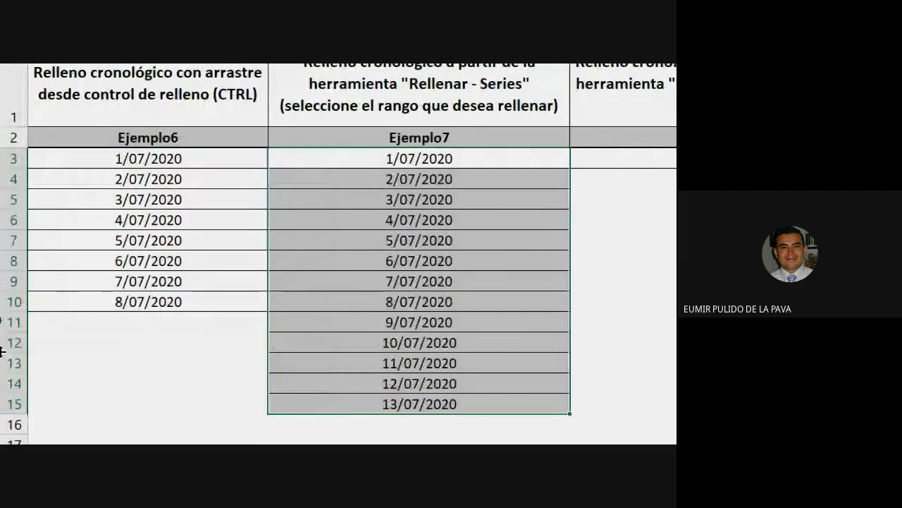
# Extend the Ejemplo6 dates down to 13/07/2020 with the fill handle.
pyautogui.click(211, 156)
pyautogui.moveTo(268, 168); pyautogui.dragTo(237, 409)
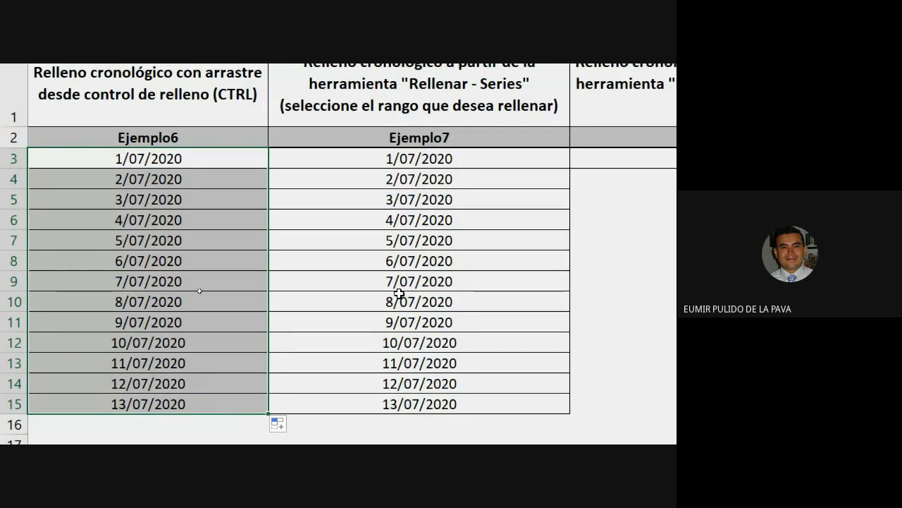
pyautogui.scroll(1, 399, 294)
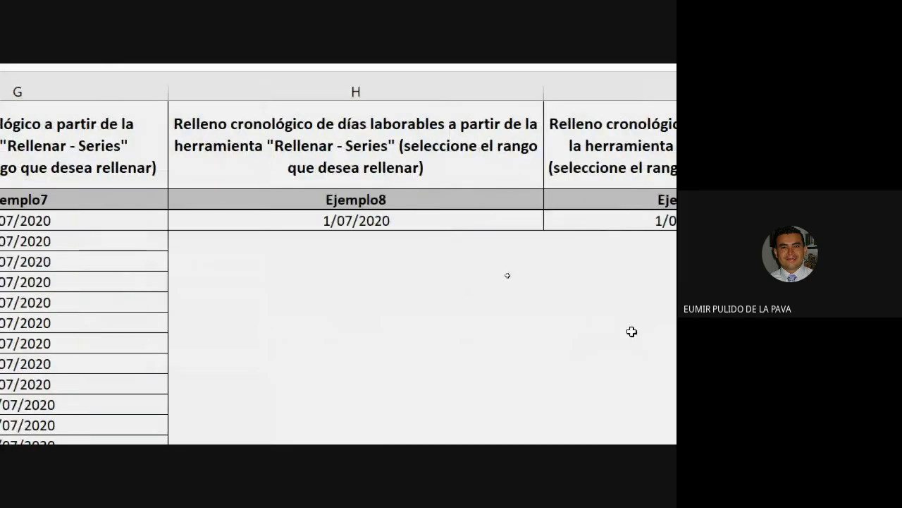
# Fill Ejemplo8 from 1/07/2020 as a chronological Día laborable series, skipping weekends.
pyautogui.click(285, 133)
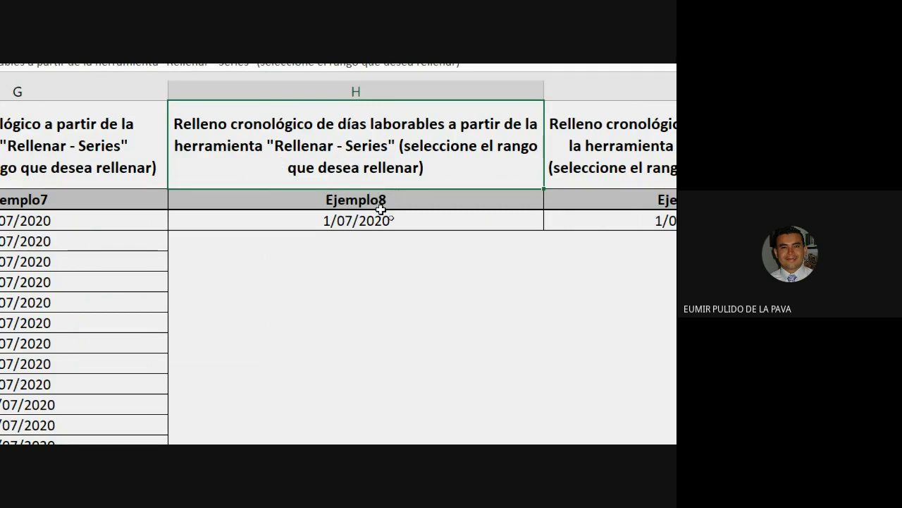
pyautogui.moveTo(367, 224); pyautogui.dragTo(362, 417)
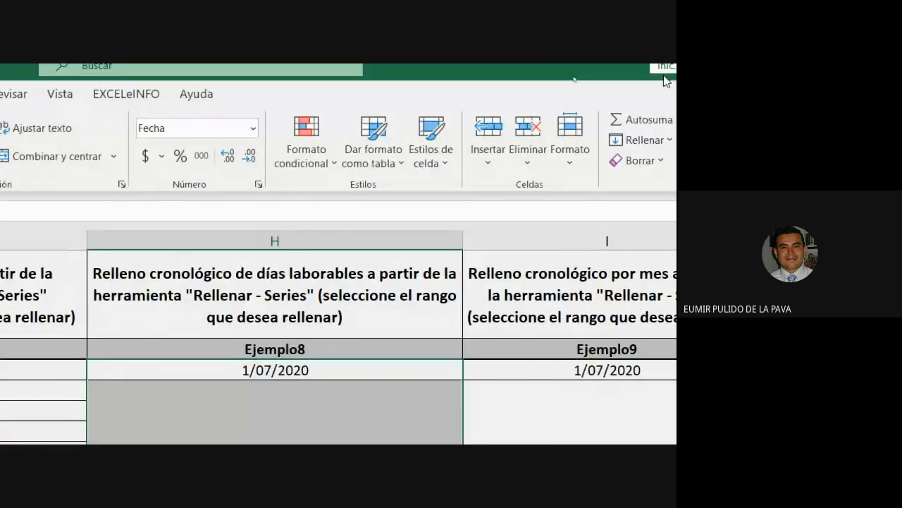
pyautogui.click(654, 141)
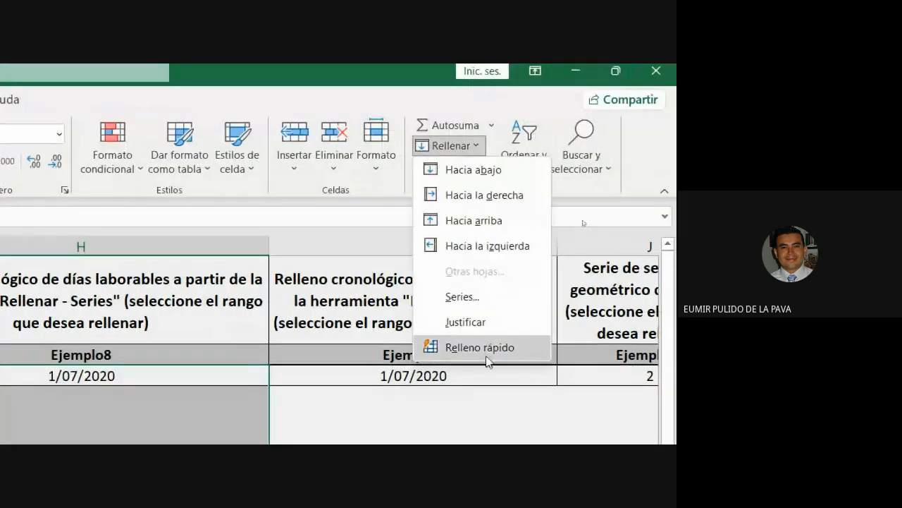
pyautogui.click(465, 297)
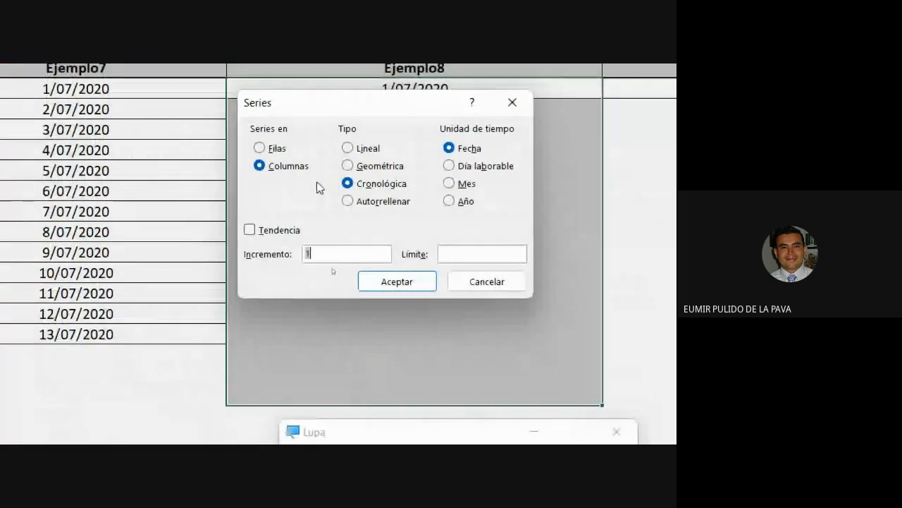
pyautogui.click(451, 166)
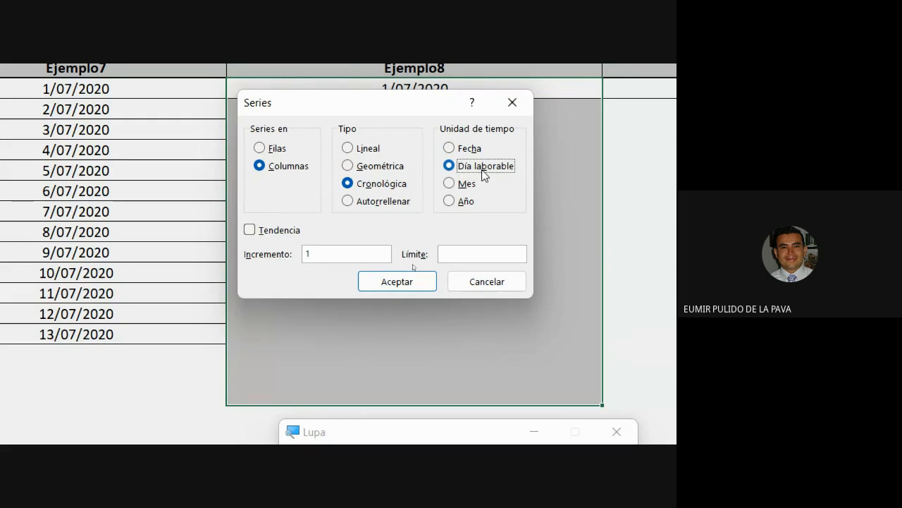
pyautogui.click(449, 148)
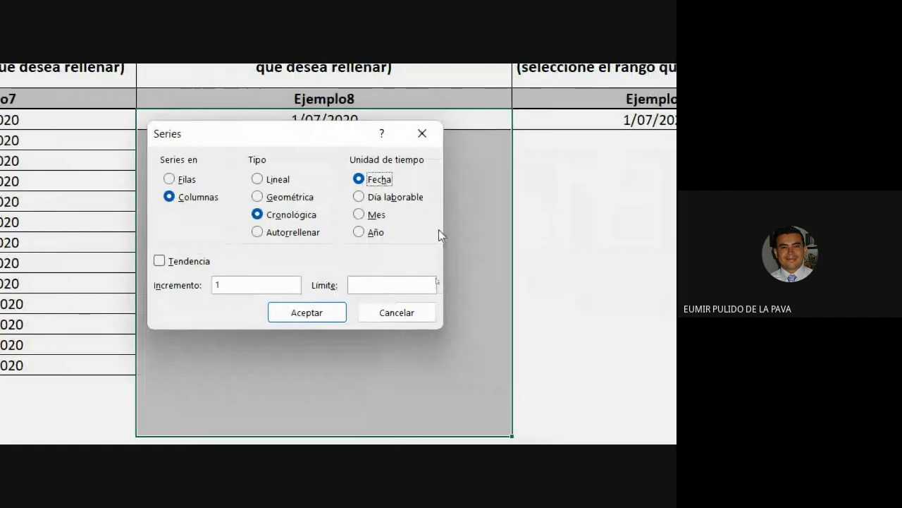
pyautogui.click(363, 202)
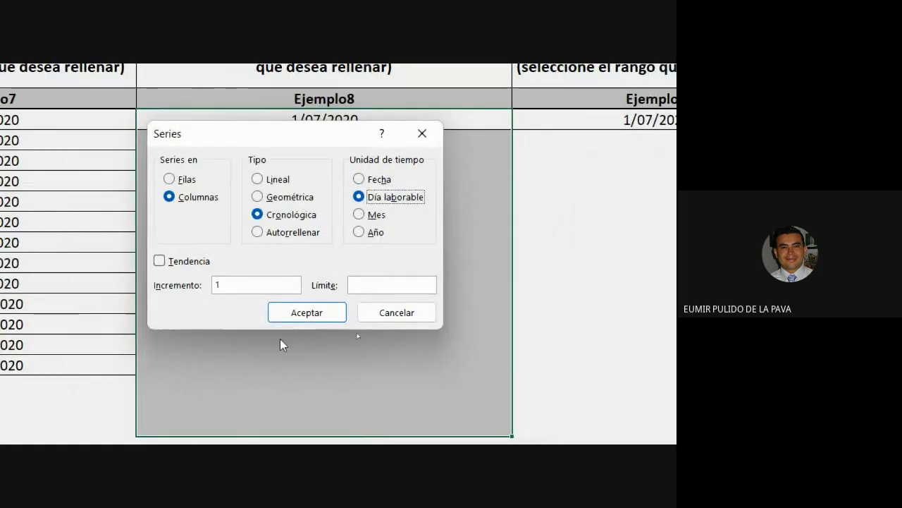
pyautogui.click(302, 319)
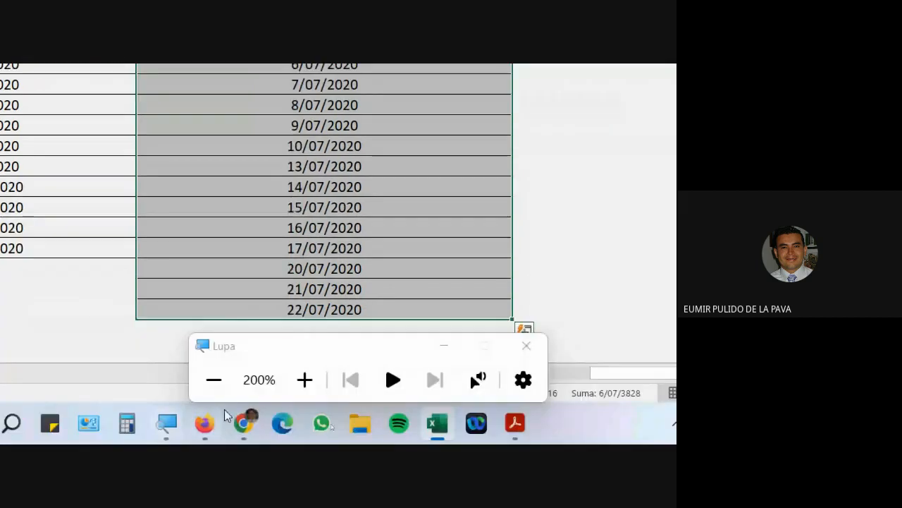
# Bring the Google Meet call forward and admit the participant waiting to join.
pyautogui.click(243, 432)
pyautogui.click(176, 300)
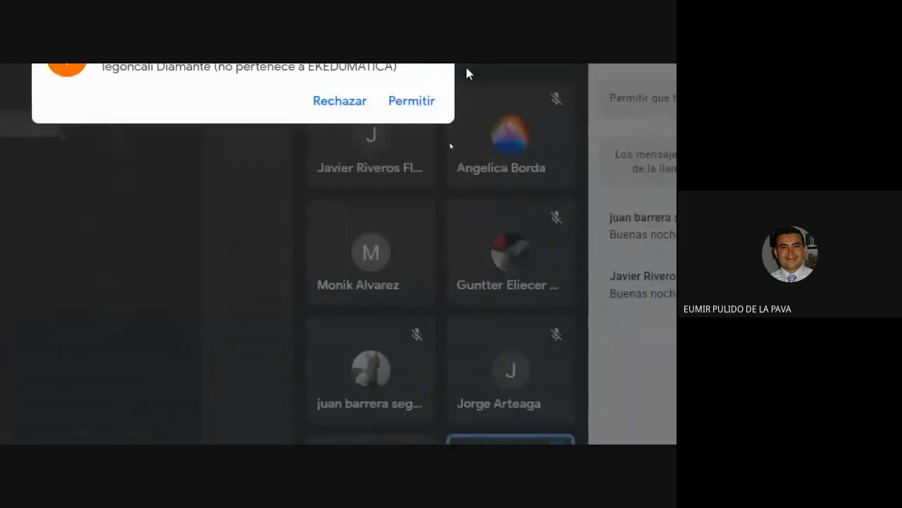
pyautogui.click(432, 141)
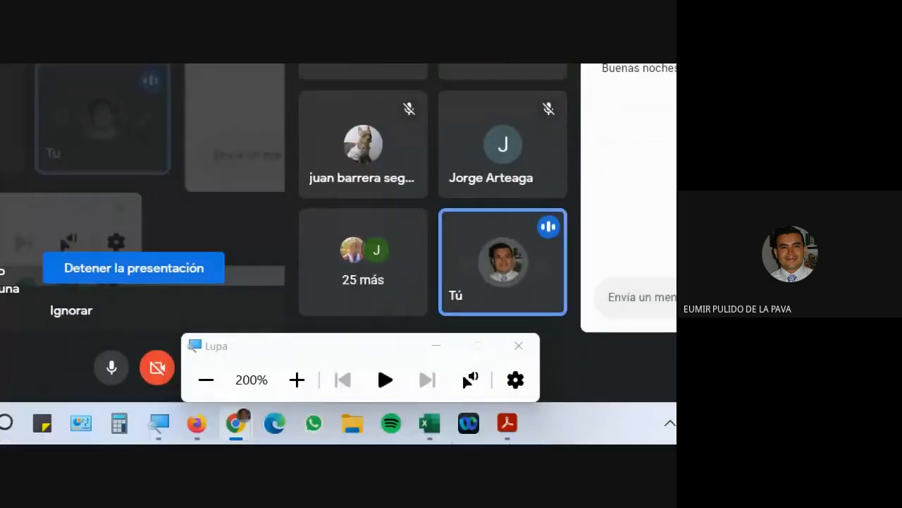
# Select the Ejemplo8 dates 1/07–3/07 in Excel, then bring the Meet window back forward.
pyautogui.click(431, 426)
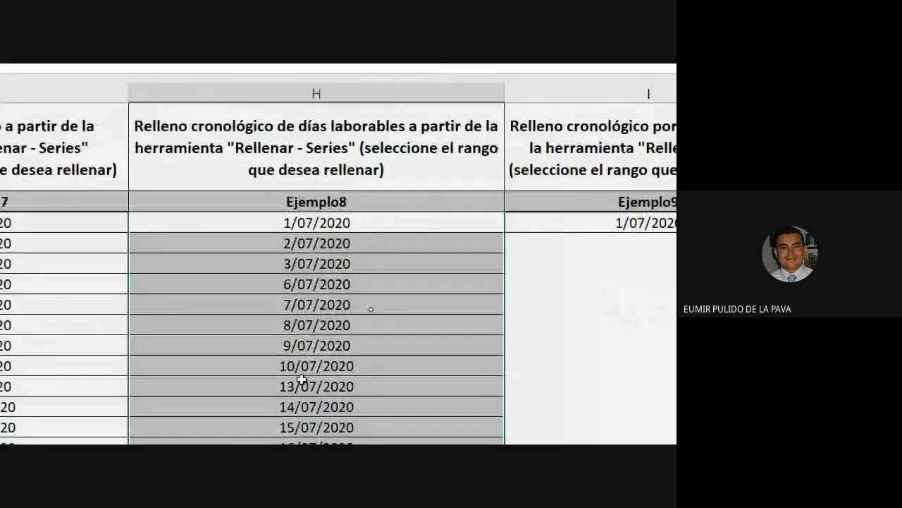
pyautogui.moveTo(277, 131); pyautogui.dragTo(268, 394)
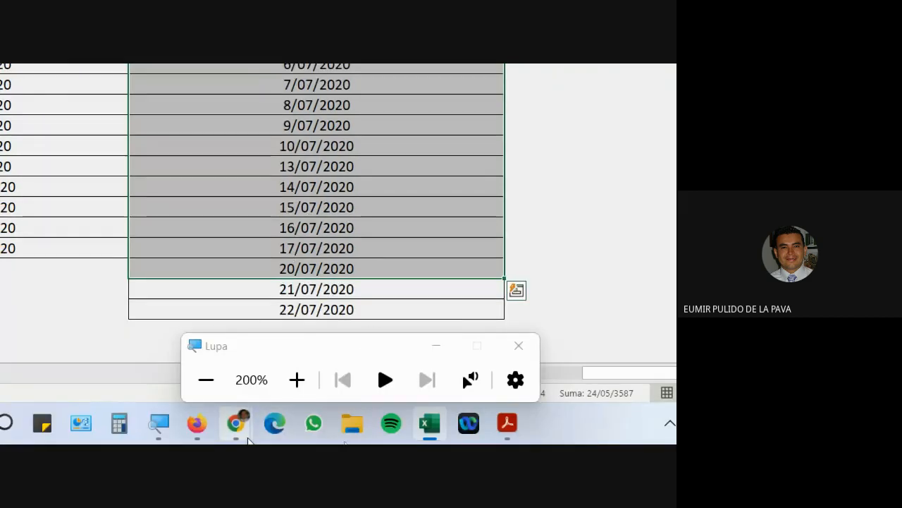
pyautogui.click(243, 430)
pyautogui.click(159, 332)
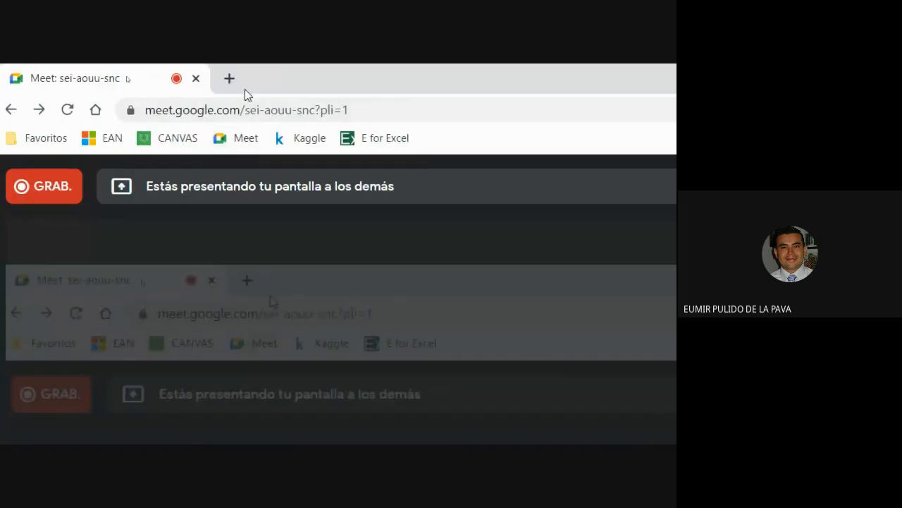
# Search 'calendario 2020' in a new tab and open the Colombia 2020 calendar.
pyautogui.click(230, 78)
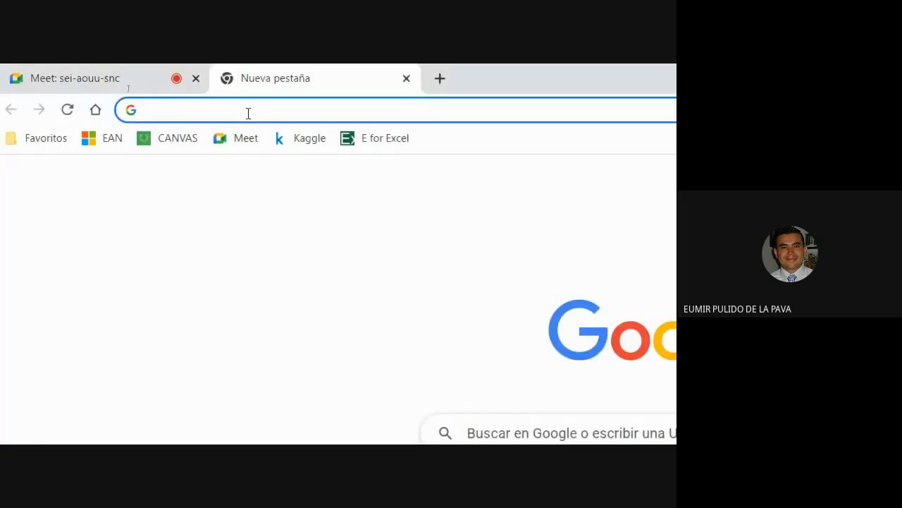
pyautogui.write('calendario 2')
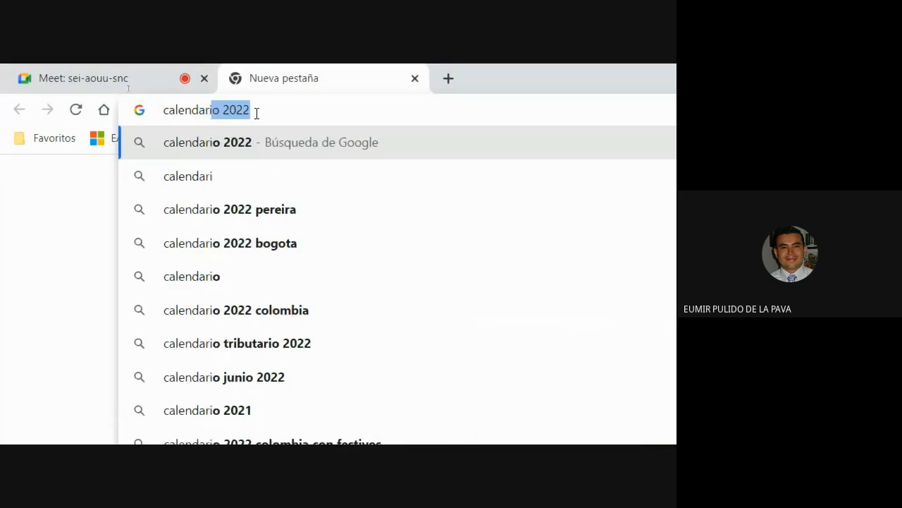
pyautogui.write('020')
pyautogui.press('Return')
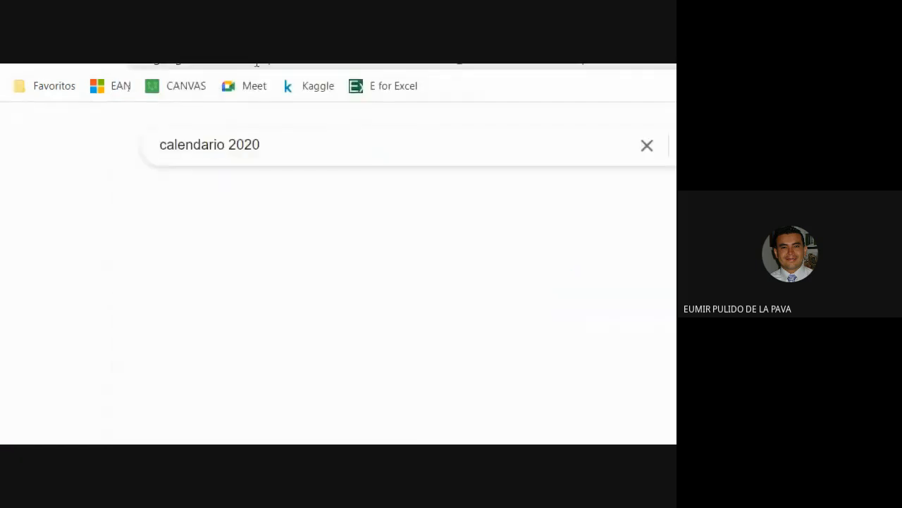
pyautogui.scroll(-4, 218, 399)
pyautogui.click(261, 399)
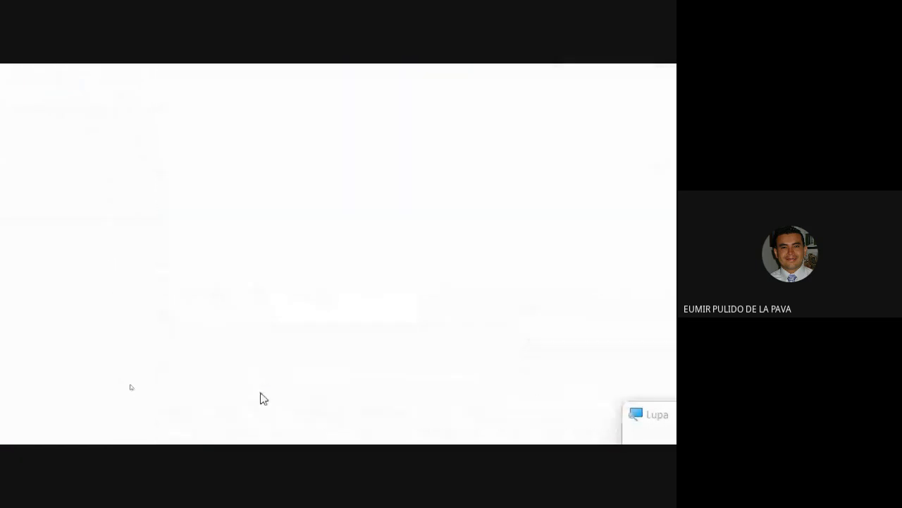
# Highlight July 1–3 and the second week of July, then return to Excel.
pyautogui.scroll(-3, 614, 342)
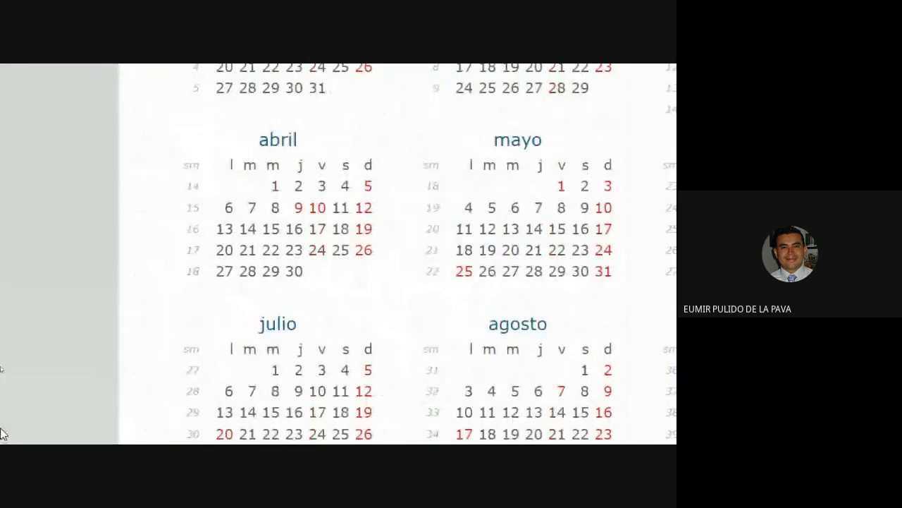
pyautogui.scroll(-1, 232, 345)
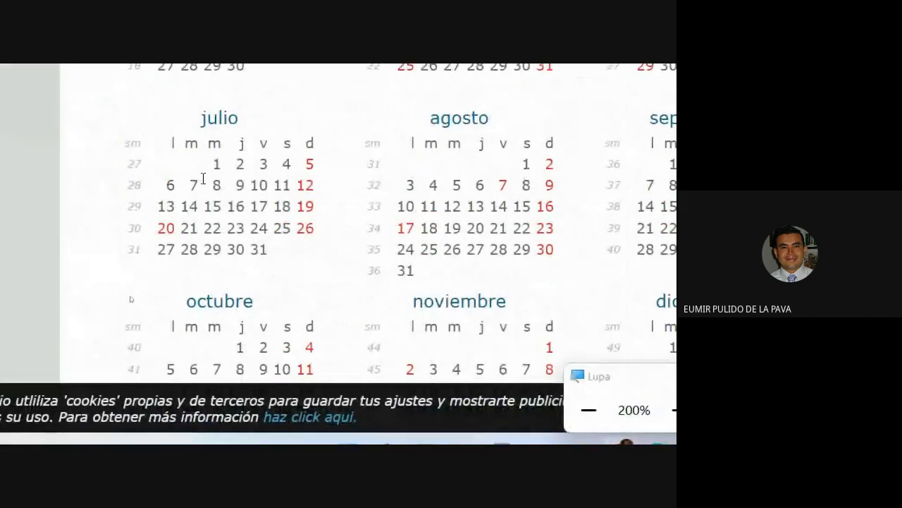
pyautogui.moveTo(217, 163); pyautogui.dragTo(265, 164)
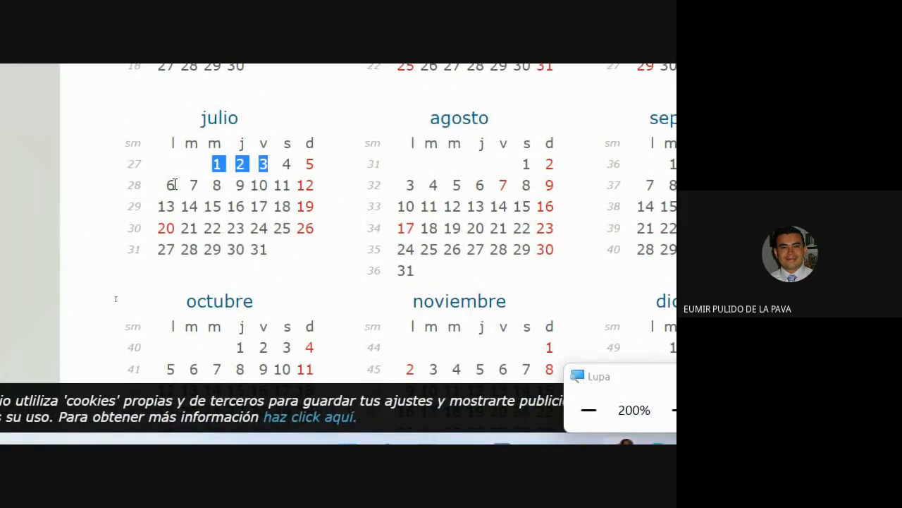
pyautogui.moveTo(170, 186); pyautogui.dragTo(176, 187)
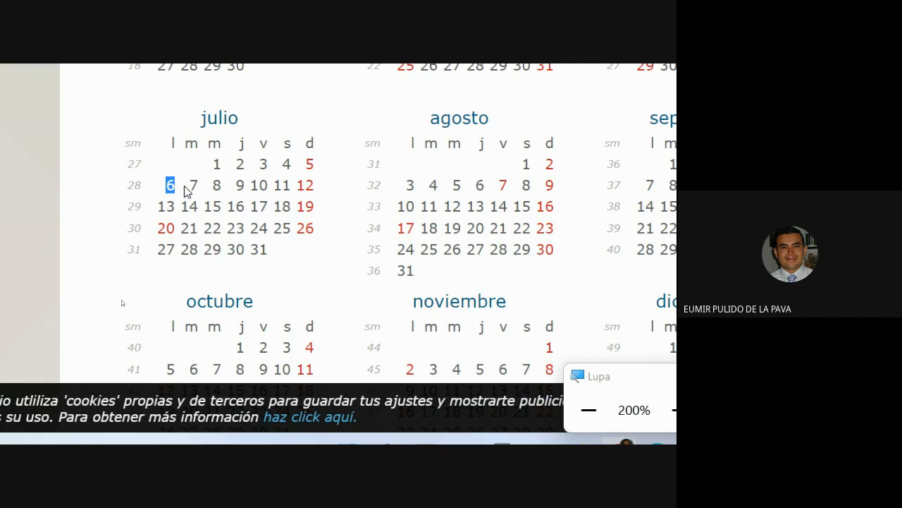
pyautogui.click(184, 187)
pyautogui.moveTo(170, 185); pyautogui.dragTo(296, 187)
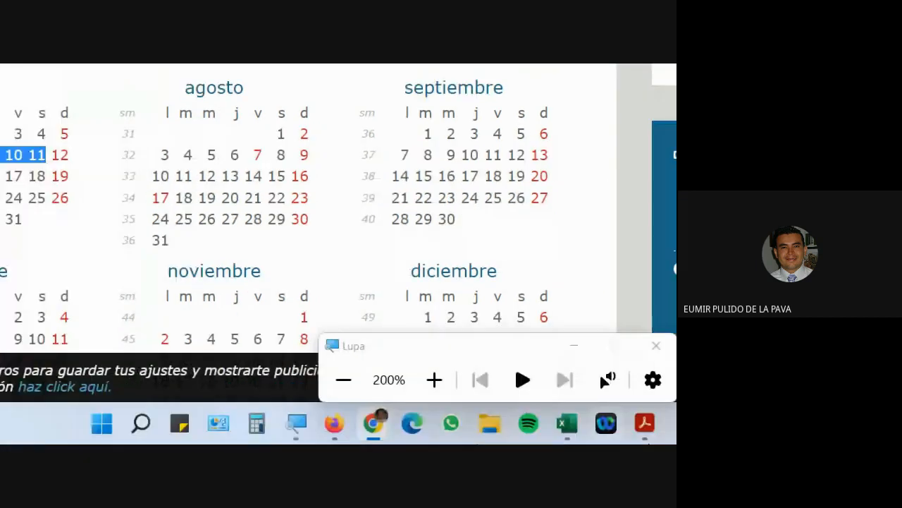
pyautogui.click(518, 423)
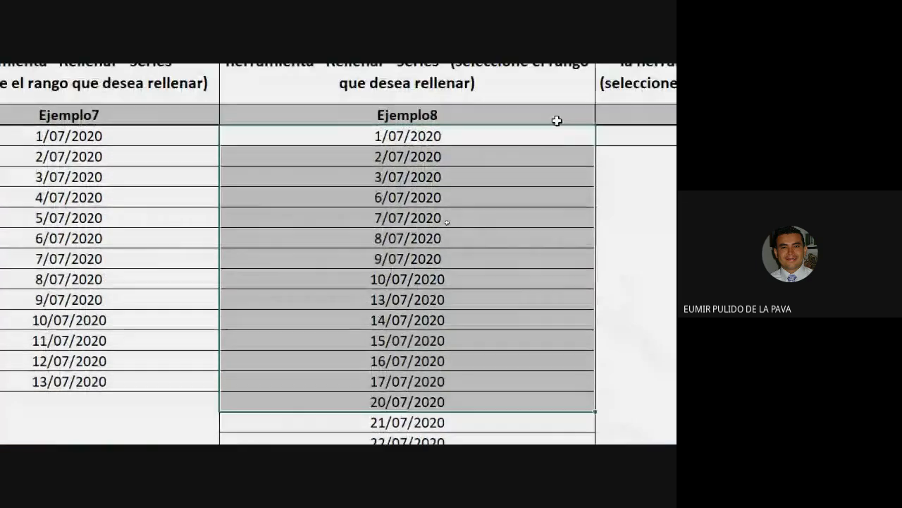
pyautogui.click(381, 180)
pyautogui.moveTo(395, 134); pyautogui.dragTo(397, 177)
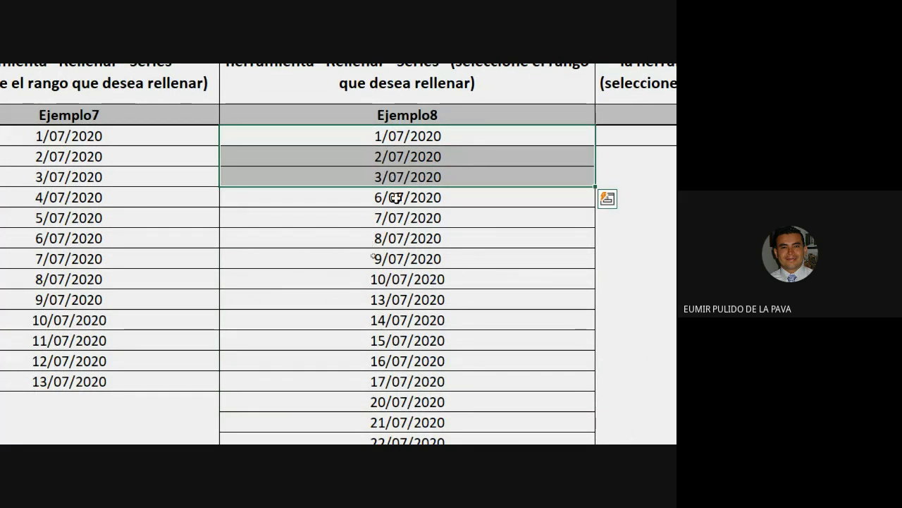
pyautogui.moveTo(396, 201); pyautogui.dragTo(394, 279)
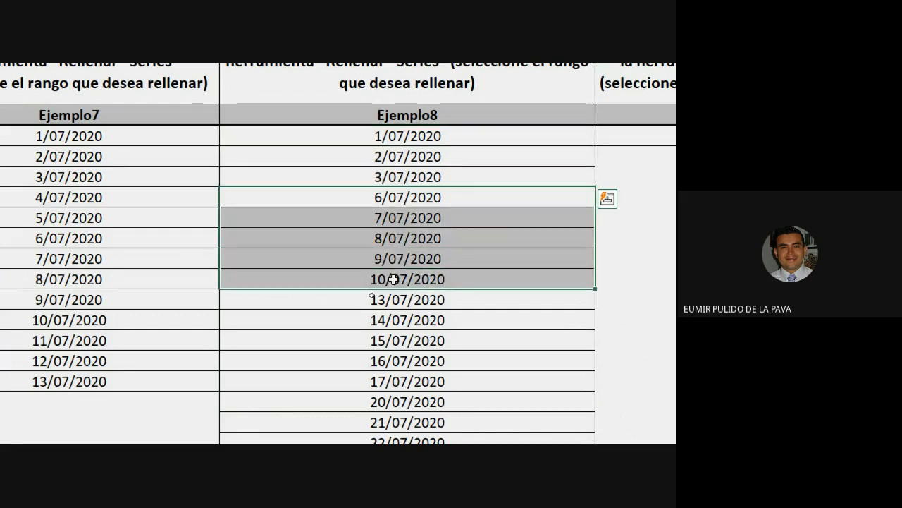
pyautogui.click(394, 299)
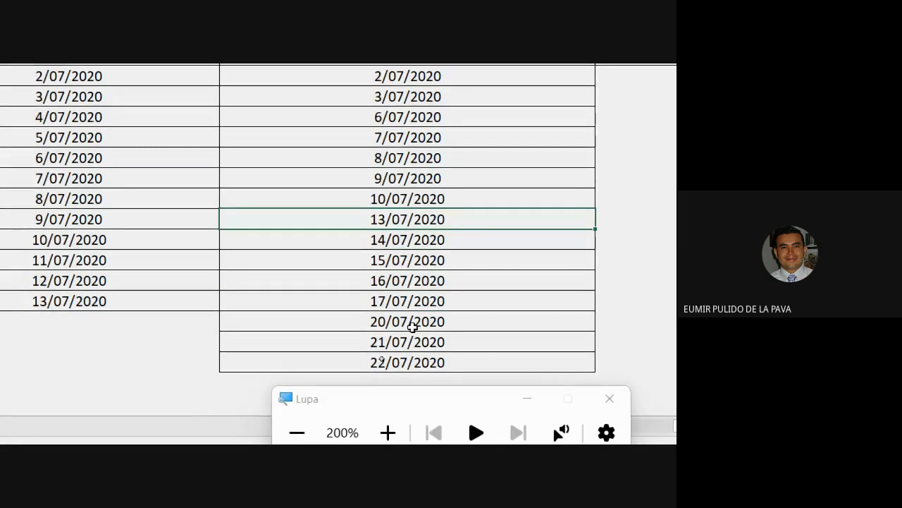
pyautogui.click(394, 377)
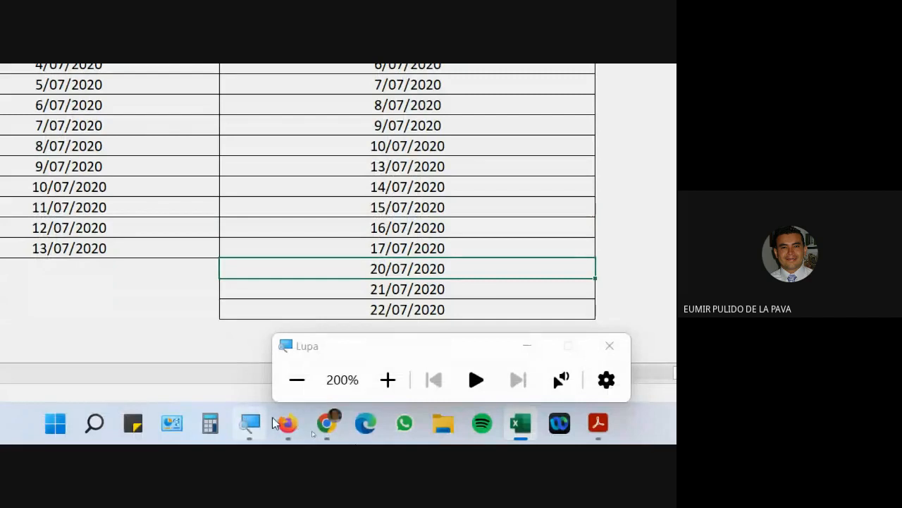
pyautogui.moveTo(327, 423)
pyautogui.click(246, 330)
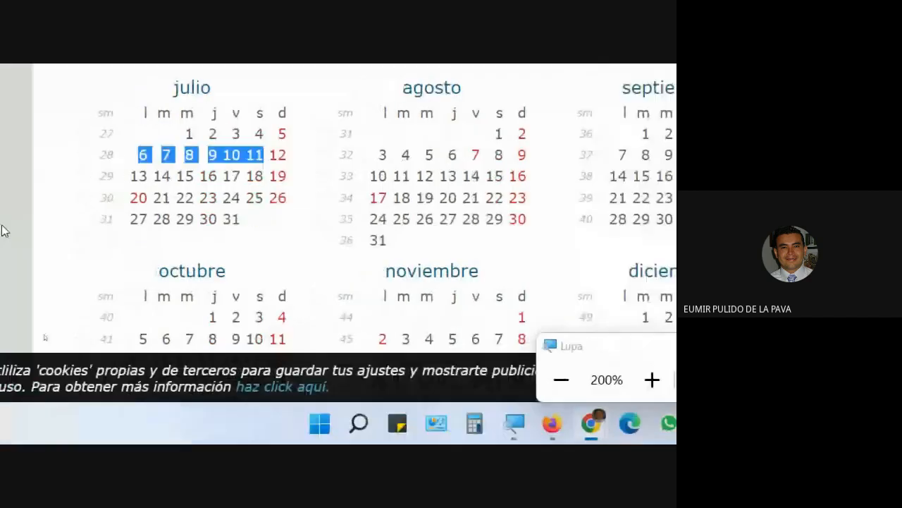
pyautogui.moveTo(163, 198); pyautogui.dragTo(182, 197)
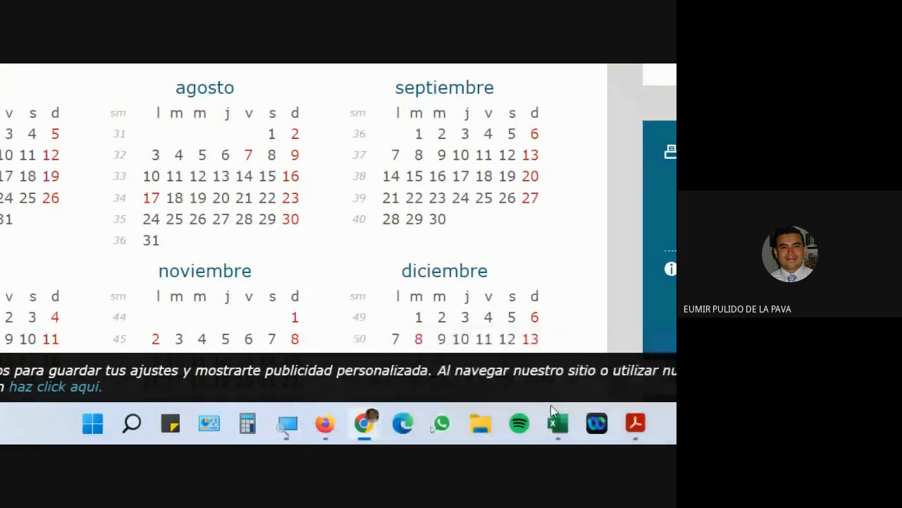
pyautogui.click(665, 423)
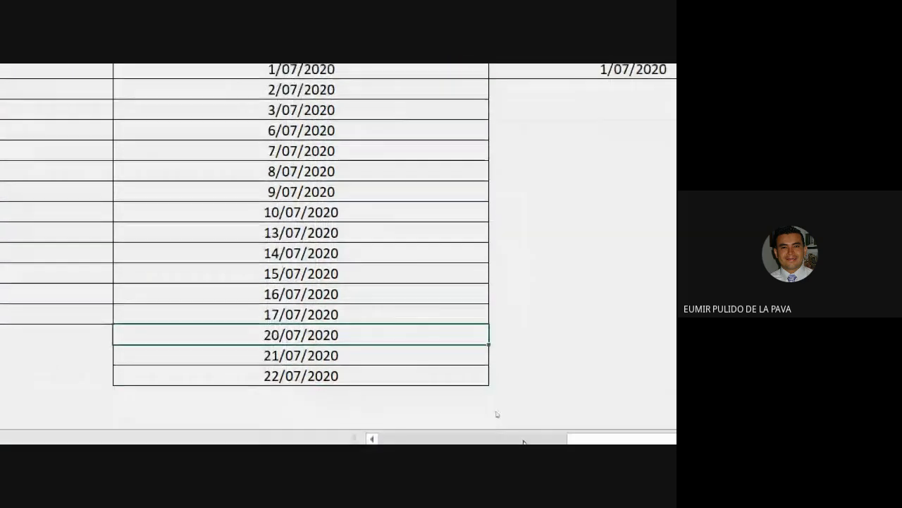
pyautogui.scroll(1, 614, 93)
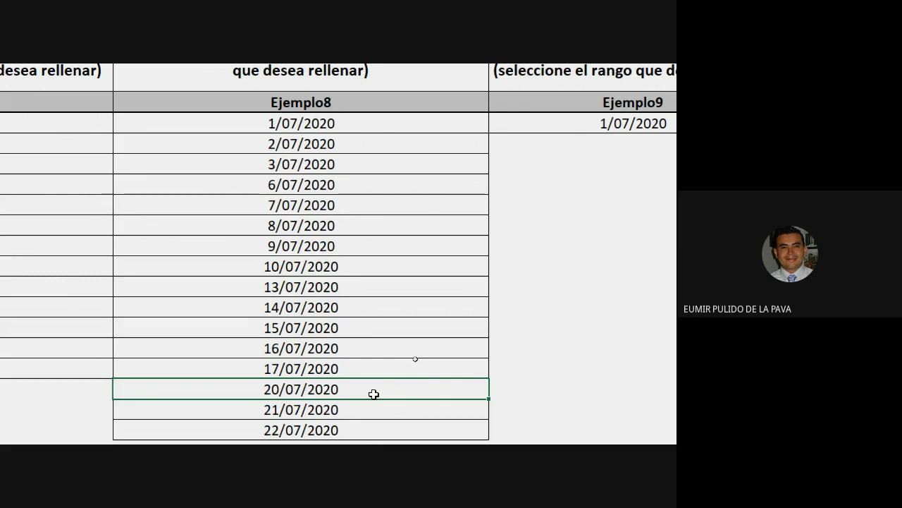
pyautogui.moveTo(318, 123); pyautogui.dragTo(308, 421)
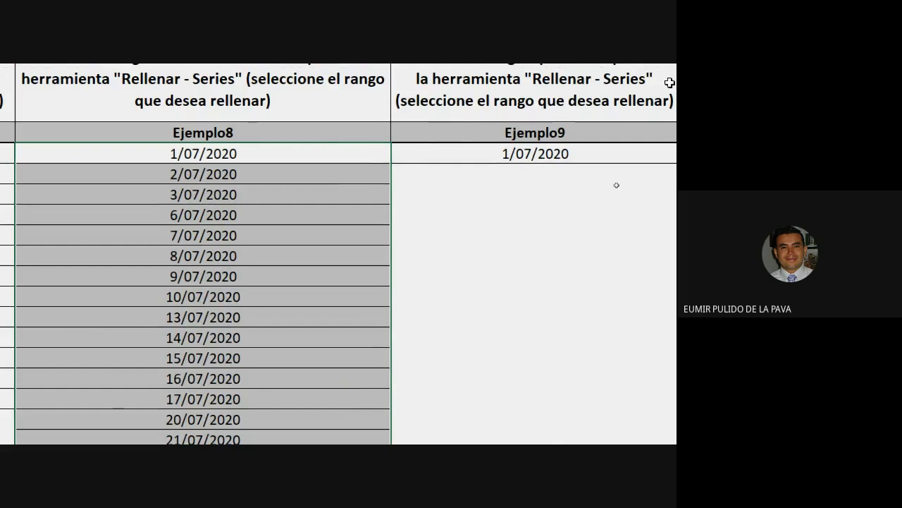
pyautogui.click(465, 224)
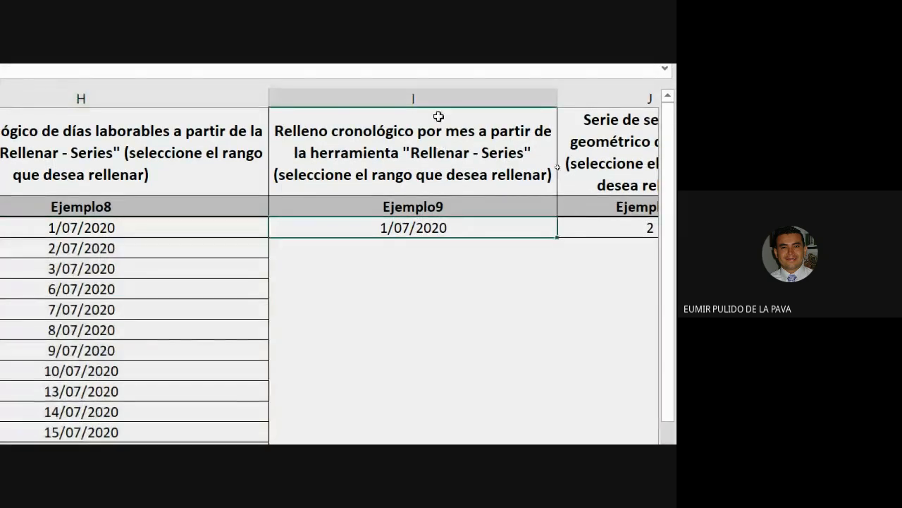
pyautogui.click(438, 96)
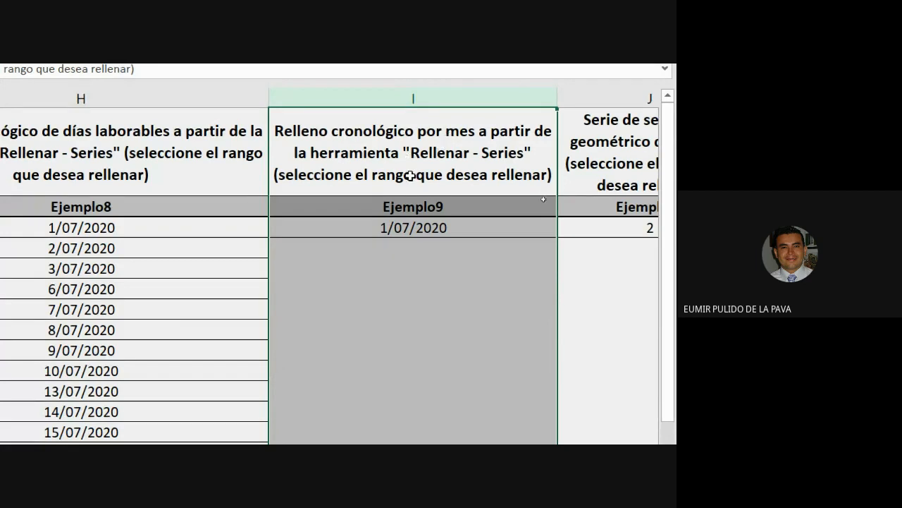
pyautogui.click(411, 229)
# Fill Ejemplo9 with a Cronológica series by Mes, 1/07/2020 through 1/07/2021.
pyautogui.moveTo(411, 229); pyautogui.dragTo(392, 374)
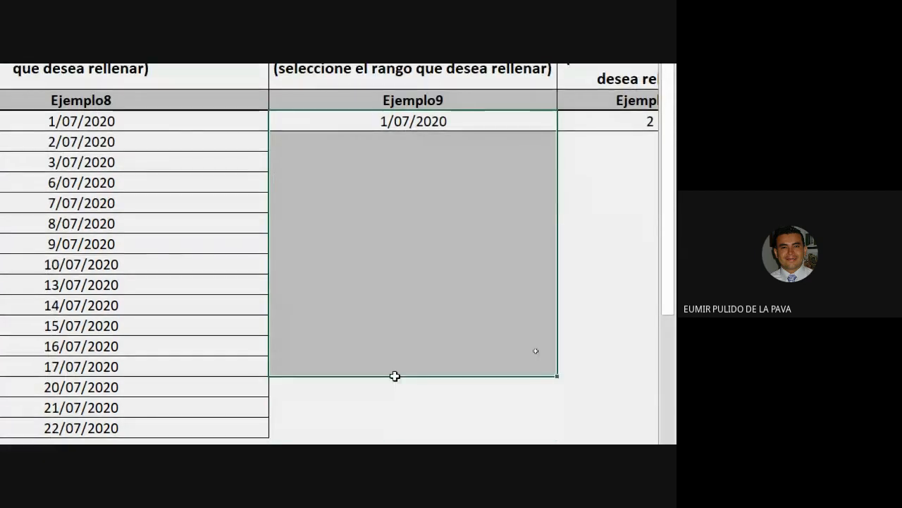
pyautogui.click(453, 153)
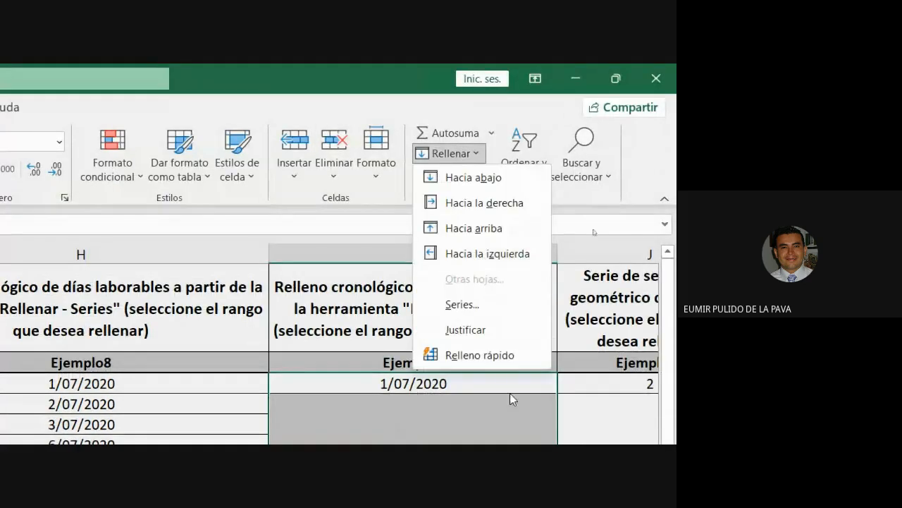
pyautogui.click(492, 305)
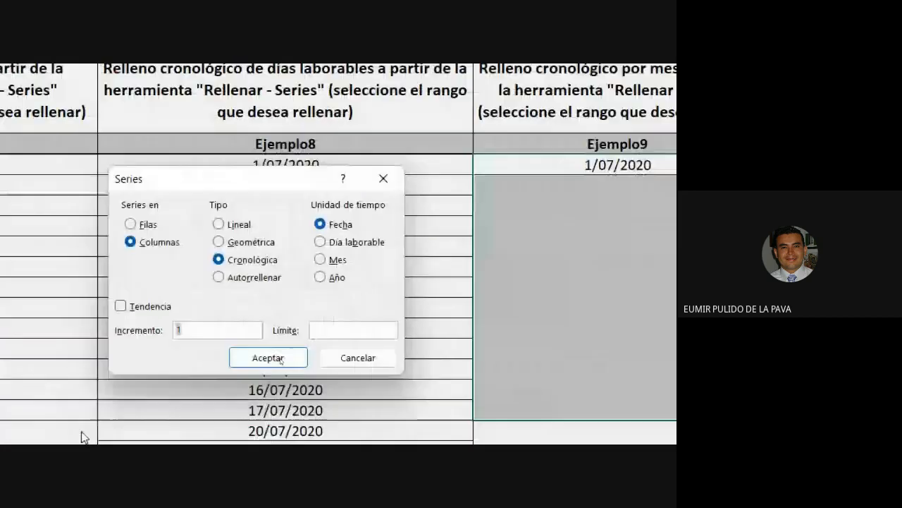
pyautogui.click(323, 246)
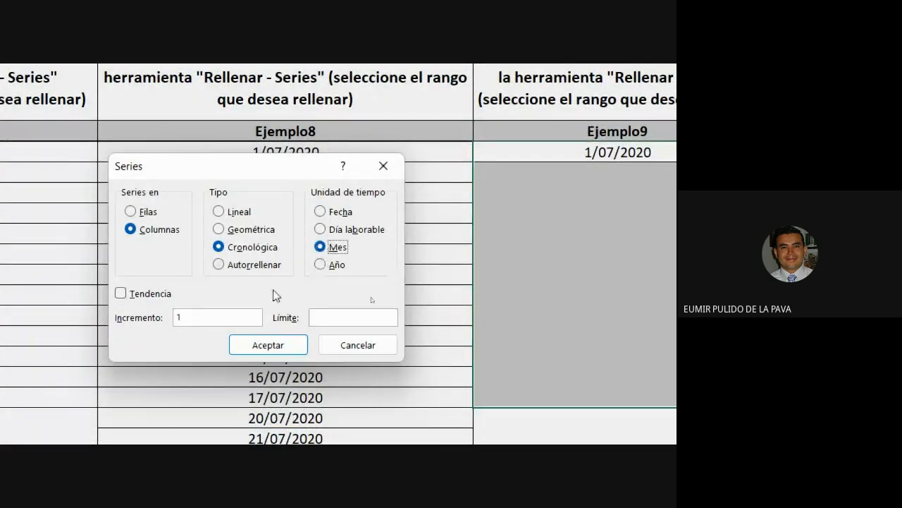
pyautogui.click(268, 345)
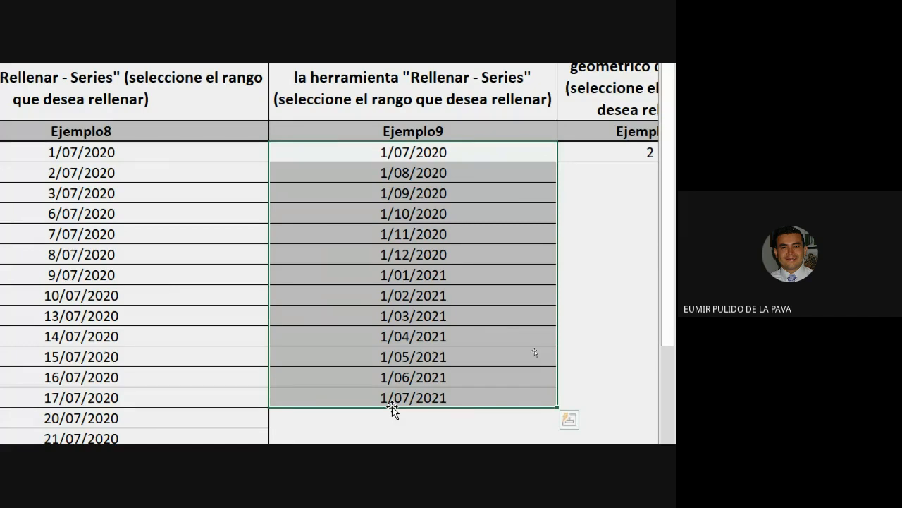
pyautogui.moveTo(523, 370); pyautogui.dragTo(592, 362)
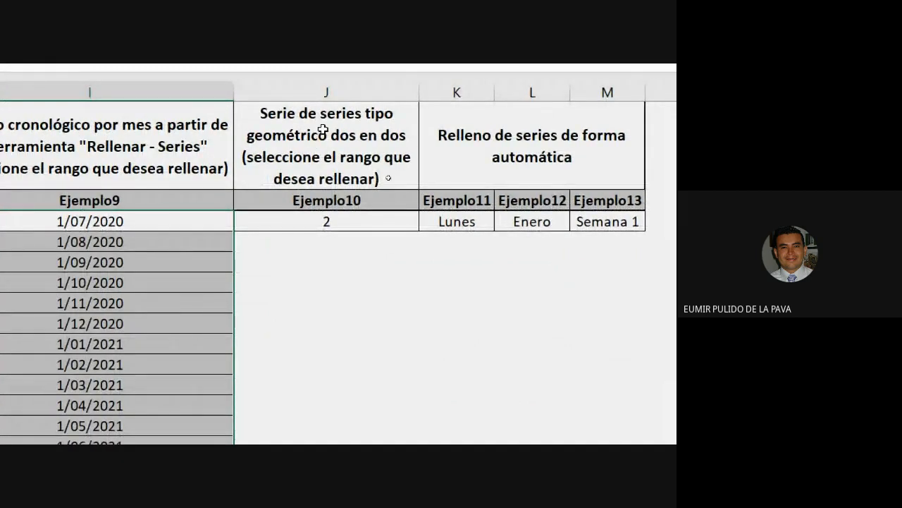
# Fill the Ejemplo10 cells with a Geométrica series, increment 2, doubling from 2 to 16384.
pyautogui.moveTo(320, 223)
pyautogui.mouseDown()
pyautogui.moveTo(317, 428)
pyautogui.moveTo(342, 347)
pyautogui.moveTo(345, 375)
pyautogui.mouseUp()
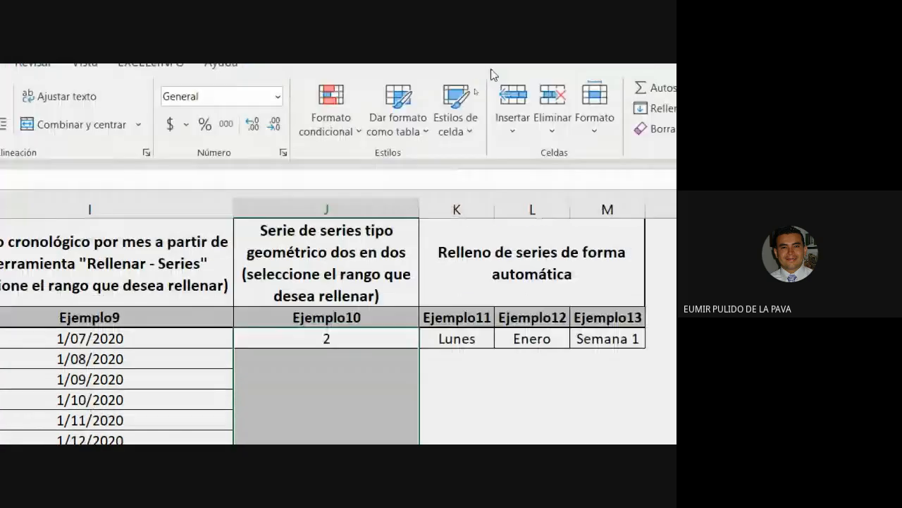
pyautogui.click(489, 90)
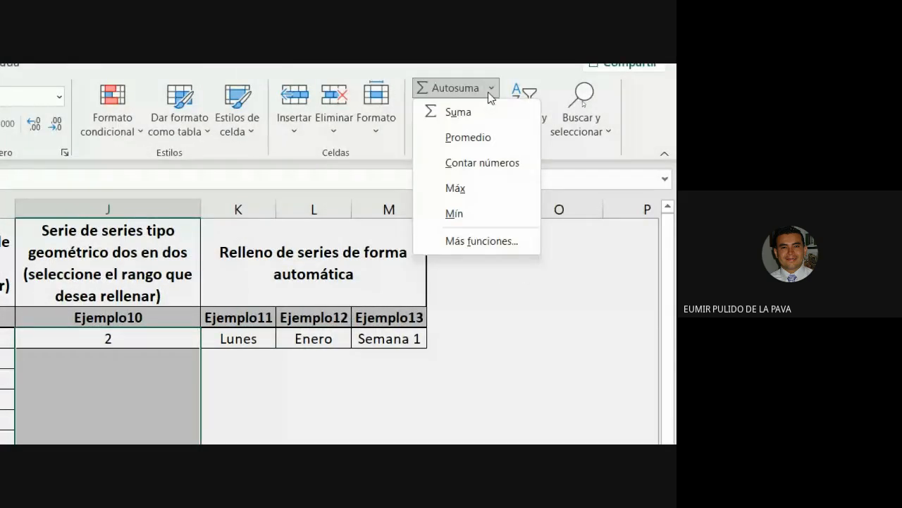
pyautogui.click(491, 89)
pyautogui.click(476, 109)
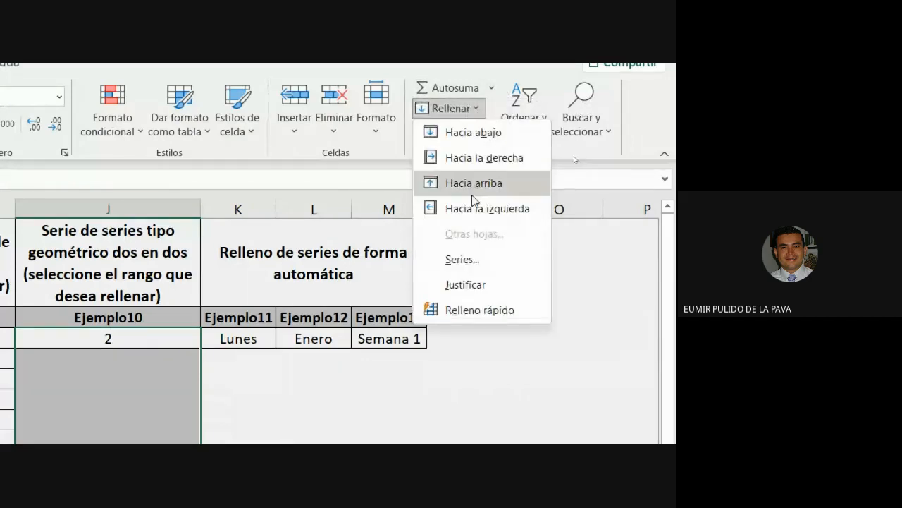
pyautogui.click(463, 260)
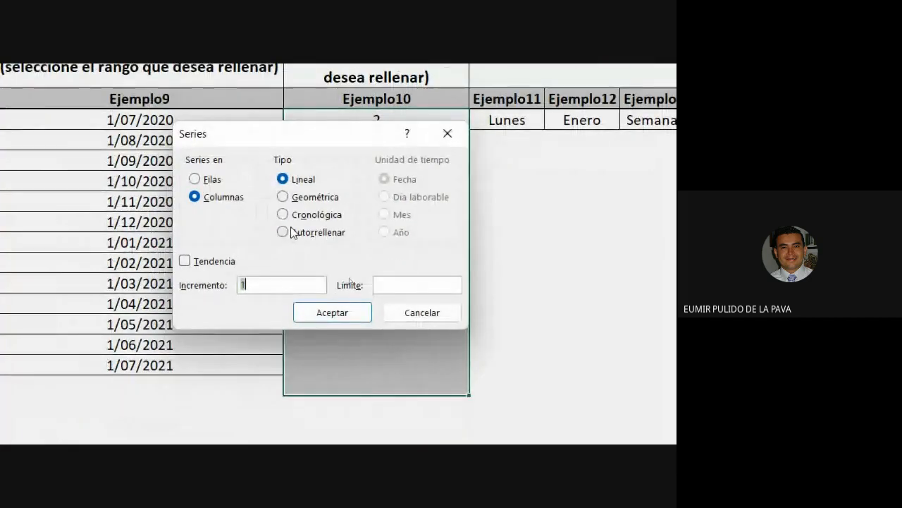
pyautogui.click(289, 233)
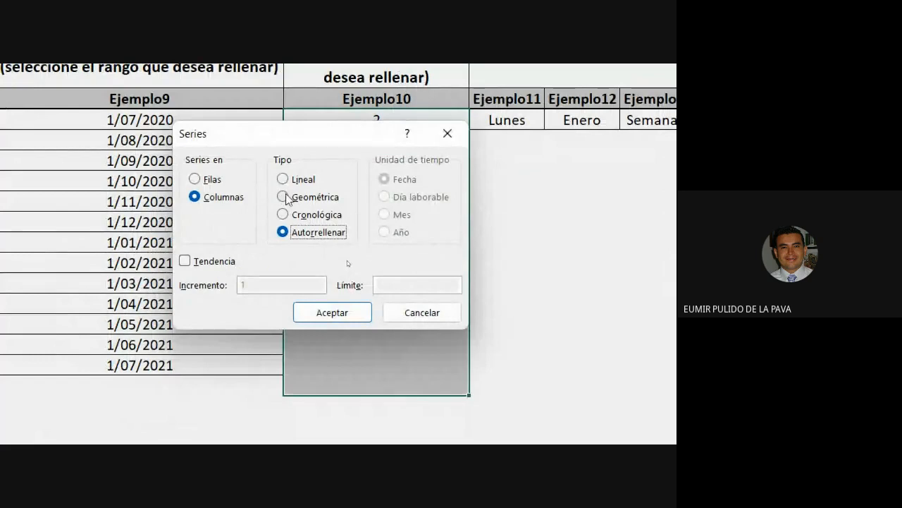
pyautogui.click(284, 197)
pyautogui.moveTo(269, 286); pyautogui.dragTo(229, 285)
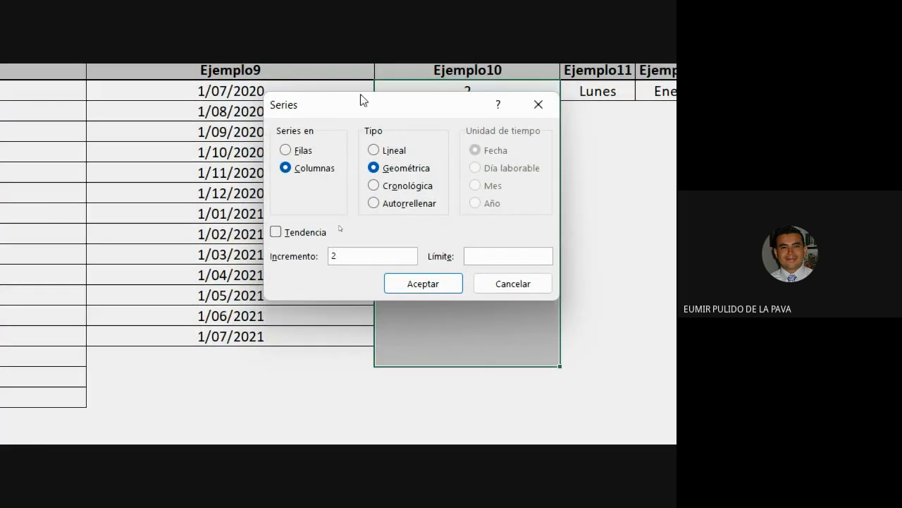
pyautogui.moveTo(272, 131); pyautogui.dragTo(584, 164)
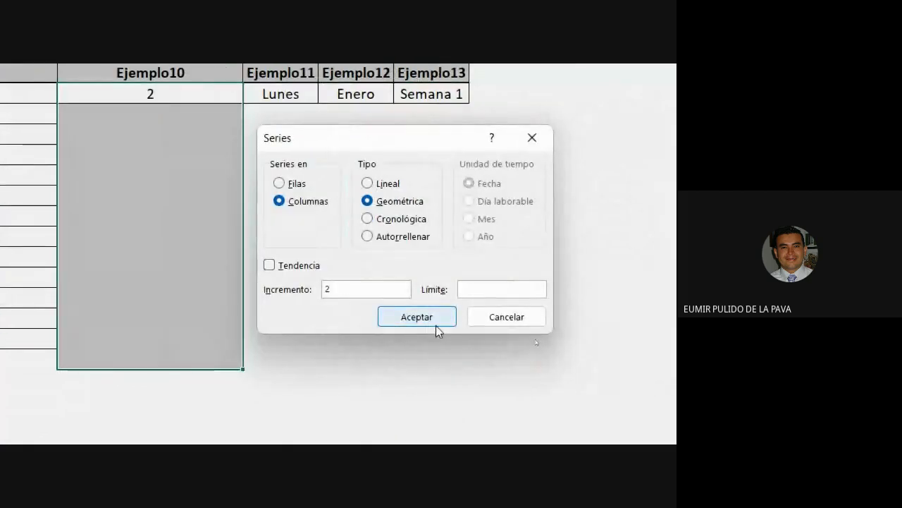
pyautogui.click(436, 320)
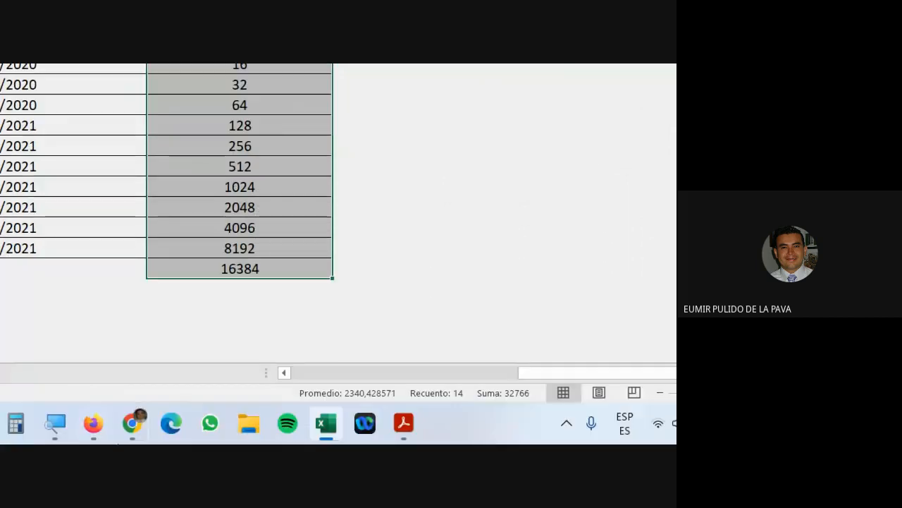
# Switch to the Chrome Meet tab, accept the join request with Permitir, and return to Excel.
pyautogui.moveTo(141, 427)
pyautogui.click(81, 339)
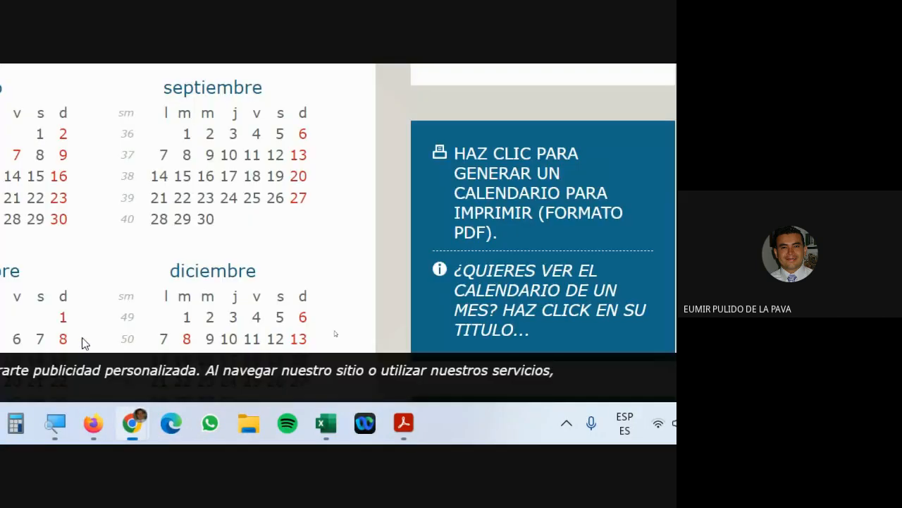
pyautogui.click(57, 71)
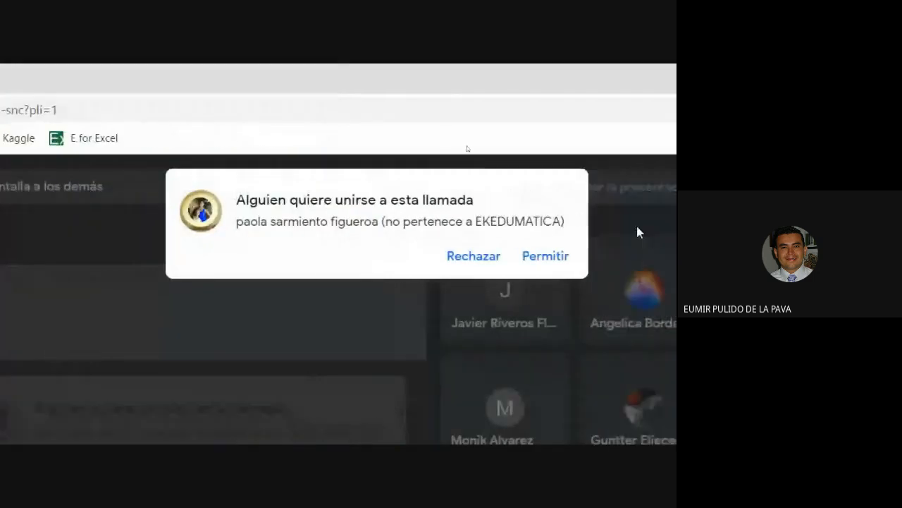
pyautogui.click(564, 265)
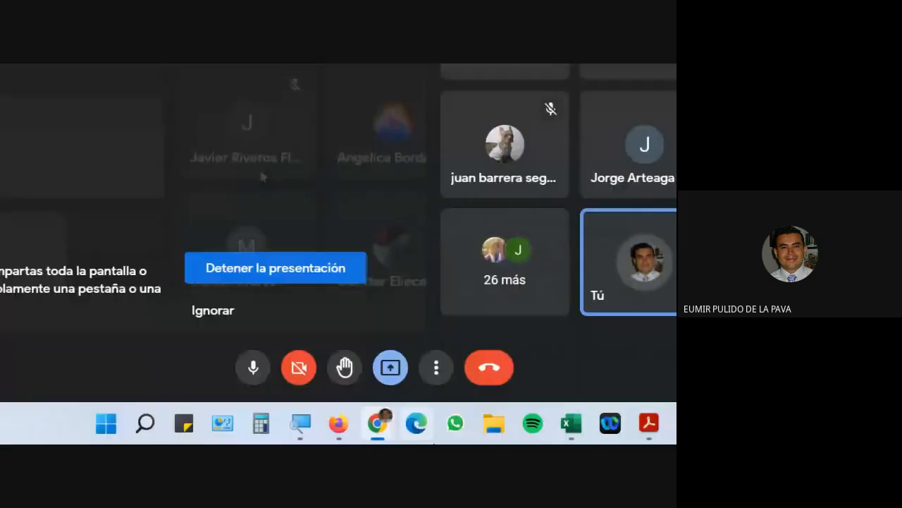
pyautogui.click(571, 423)
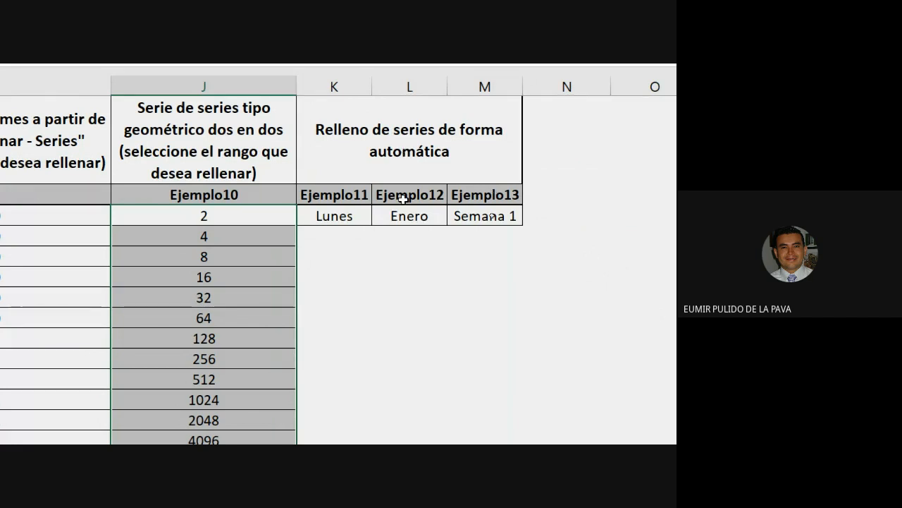
# Extend Lunes down Ejemplo11 through Viernes, then enter Jueves below and drag it to Lunes.
pyautogui.click(343, 219)
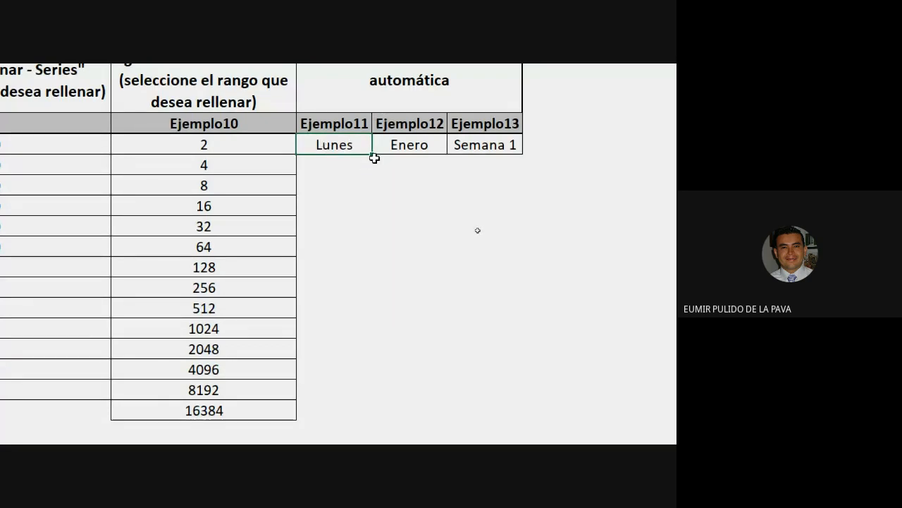
pyautogui.moveTo(373, 158); pyautogui.dragTo(371, 380)
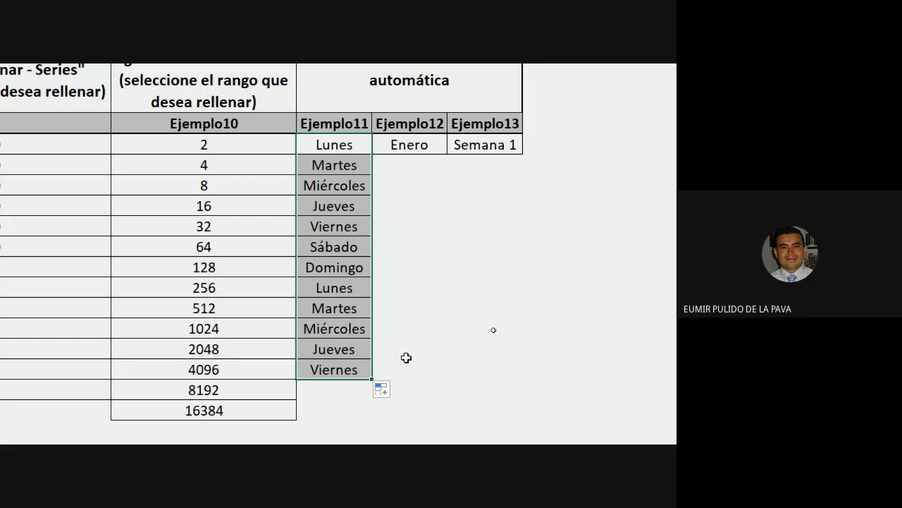
pyautogui.scroll(-4, 416, 353)
pyautogui.click(370, 356)
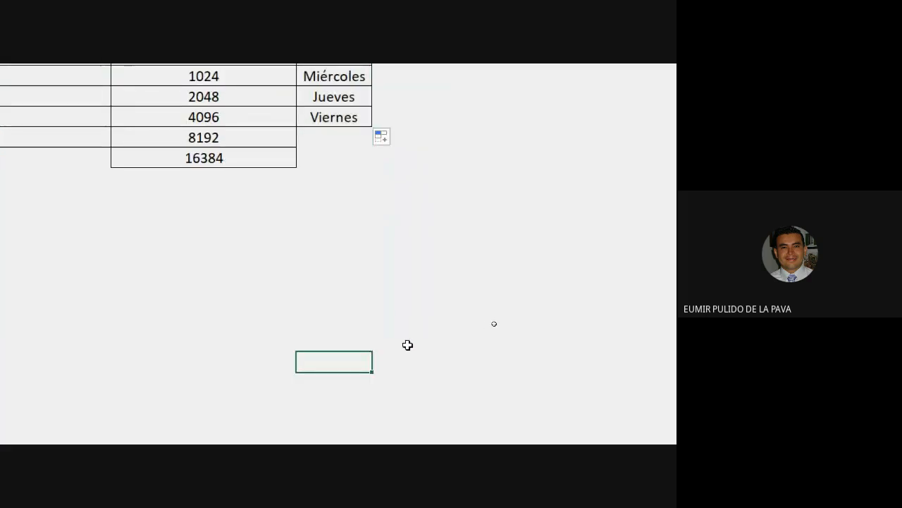
pyautogui.write('Jueves')
pyautogui.press('Return')
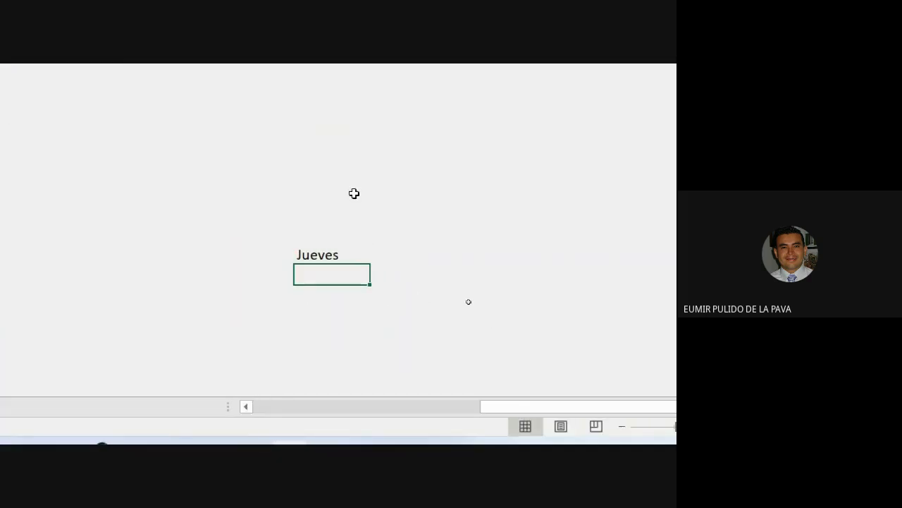
pyautogui.click(360, 258)
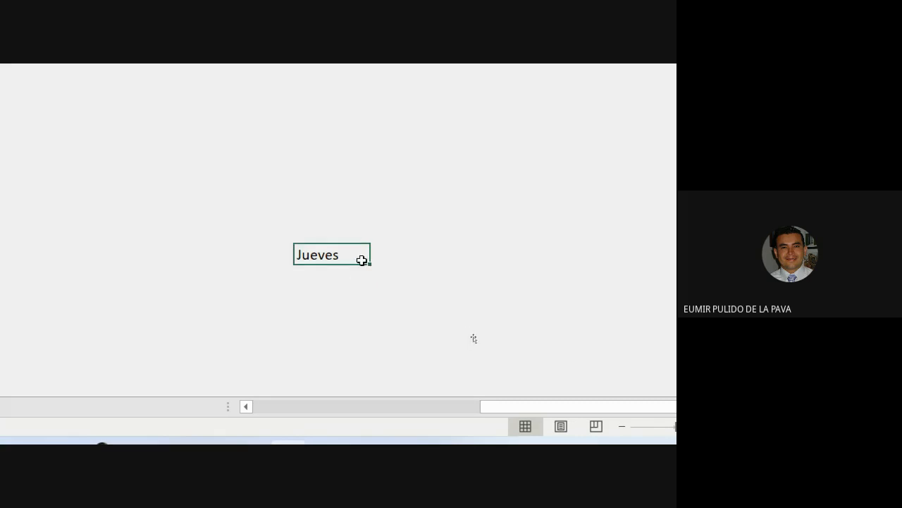
pyautogui.moveTo(366, 276); pyautogui.dragTo(360, 339)
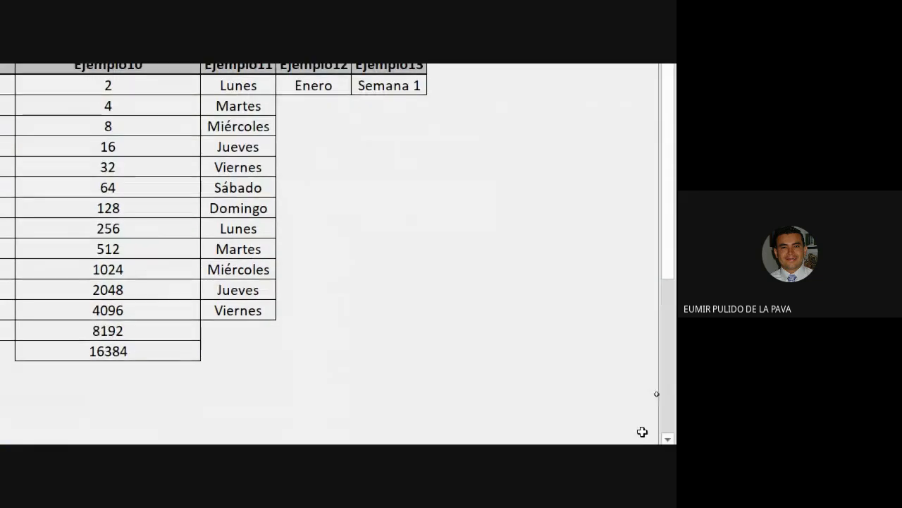
# Fill Ejemplo12 with month names from Enero, then enter junio below and extend it to abril.
pyautogui.click(336, 110)
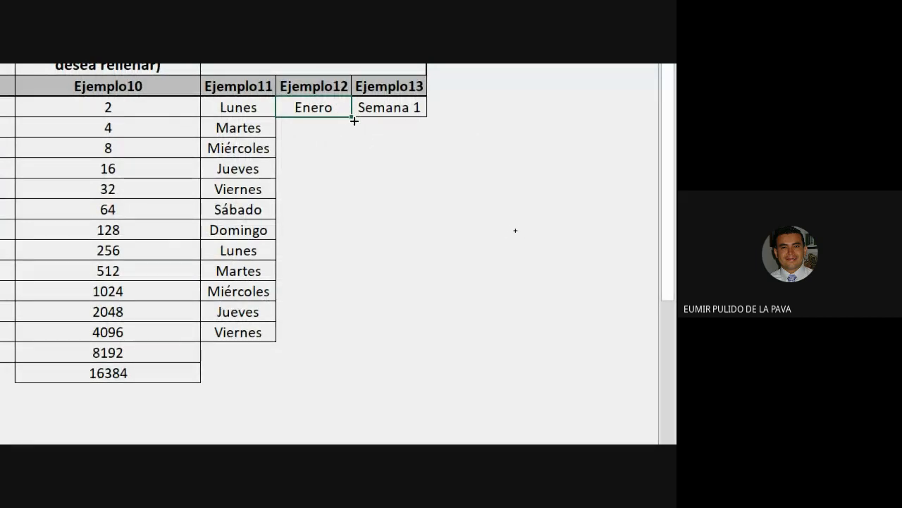
pyautogui.moveTo(354, 120); pyautogui.dragTo(356, 384)
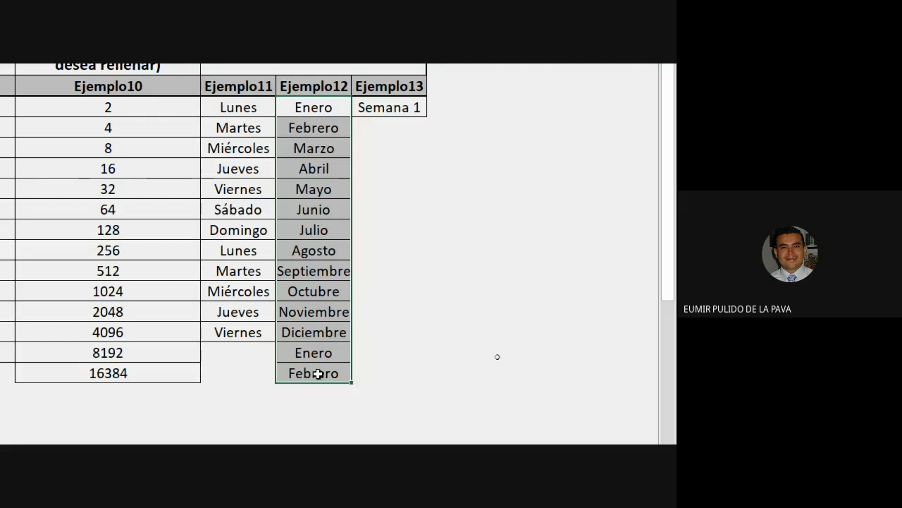
pyautogui.scroll(-3, 324, 374)
pyautogui.click(340, 282)
pyautogui.write('junio')
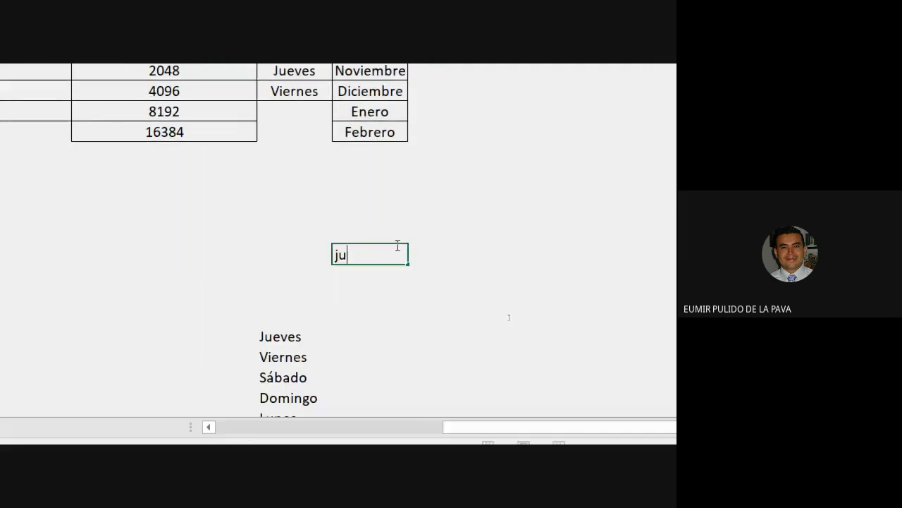
pyautogui.press('Return')
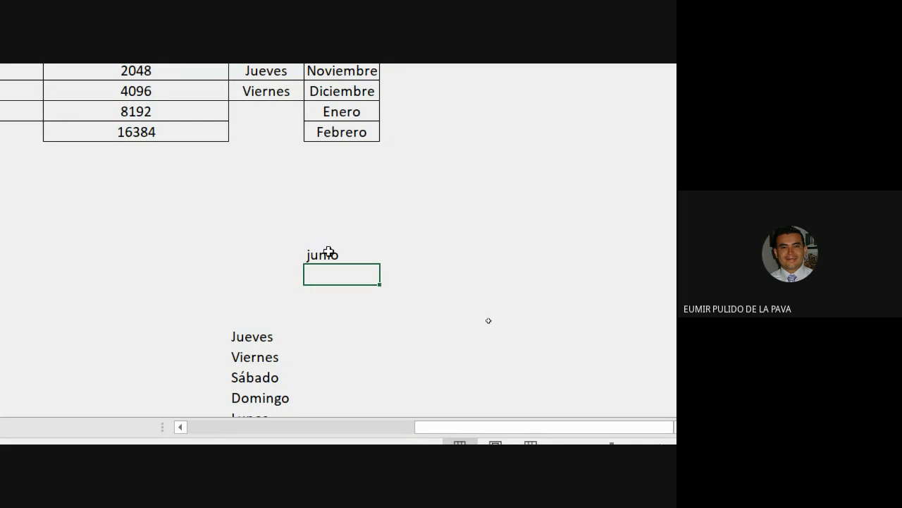
pyautogui.click(329, 253)
pyautogui.moveTo(380, 265); pyautogui.dragTo(401, 435)
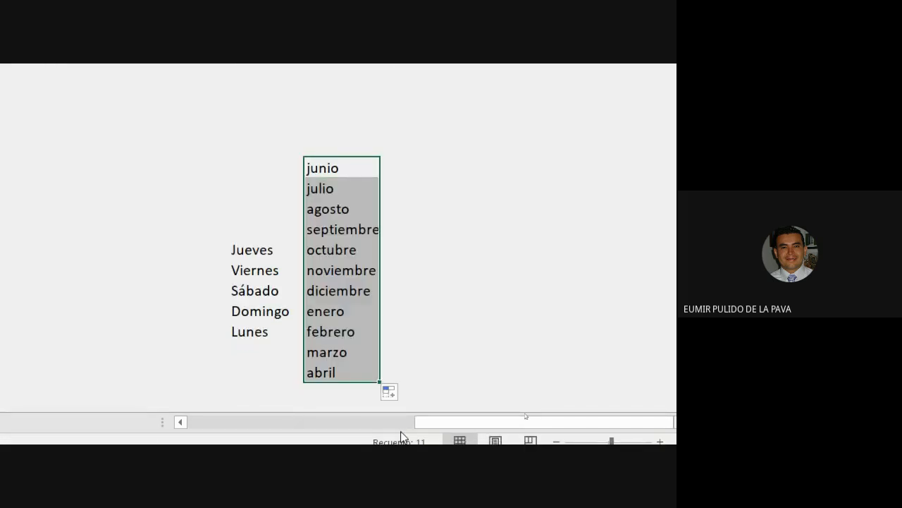
pyautogui.scroll(5, 490, 232)
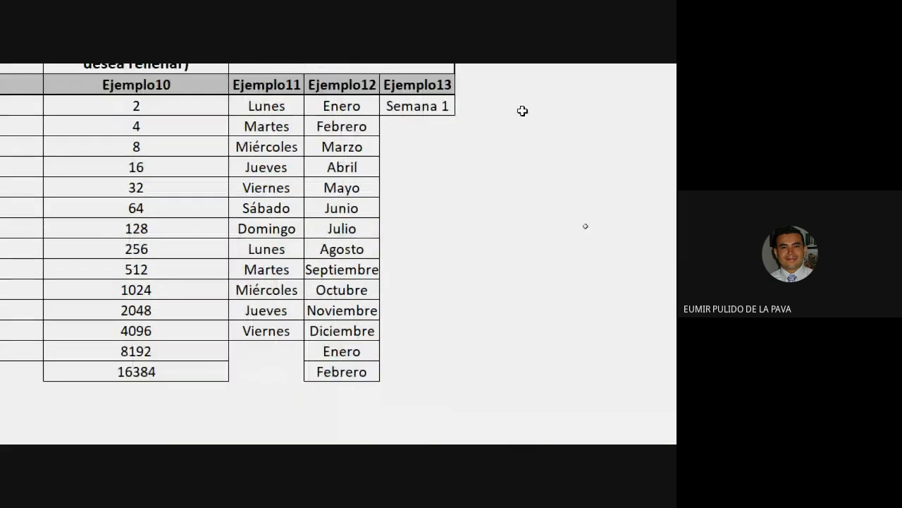
pyautogui.scroll(2, 557, 110)
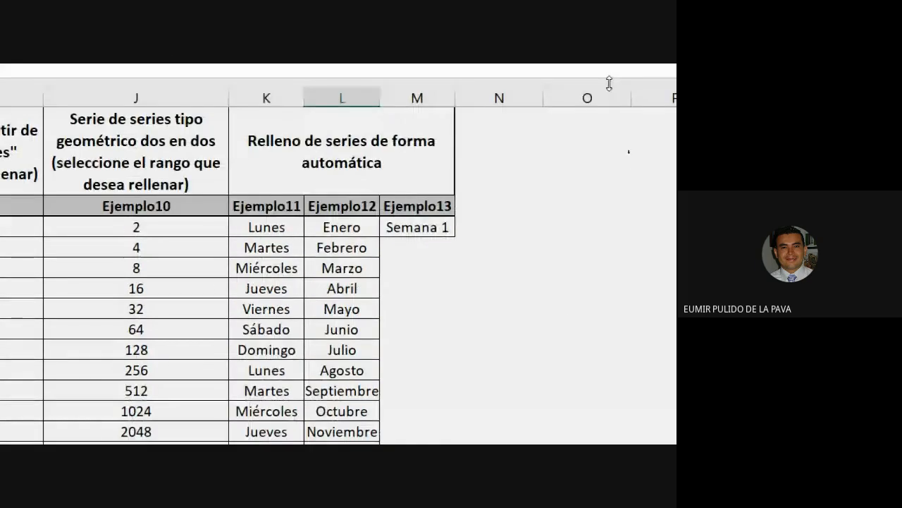
# Fill Ejemplo13 from Semana 1 to Semana 9, refill it repeating Semana 1, then switch to Edge.
pyautogui.click(436, 230)
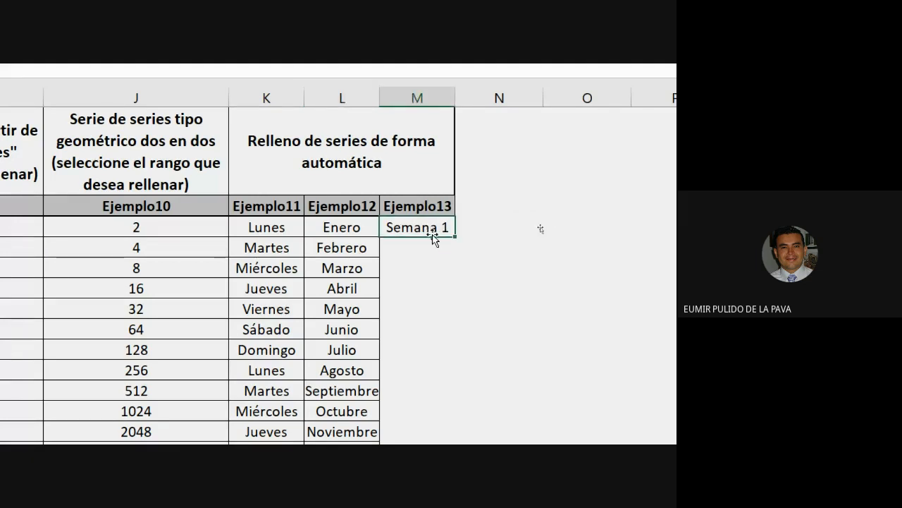
pyautogui.moveTo(454, 241); pyautogui.dragTo(465, 394)
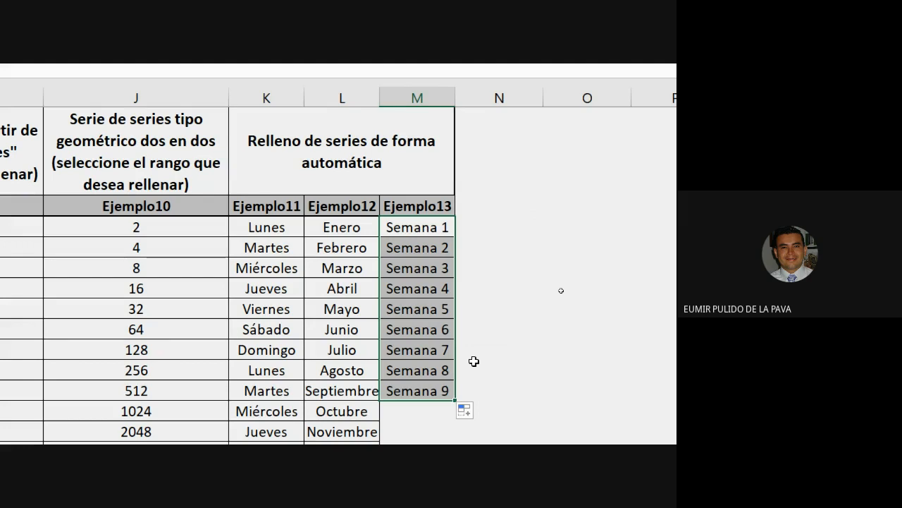
pyautogui.click(441, 227)
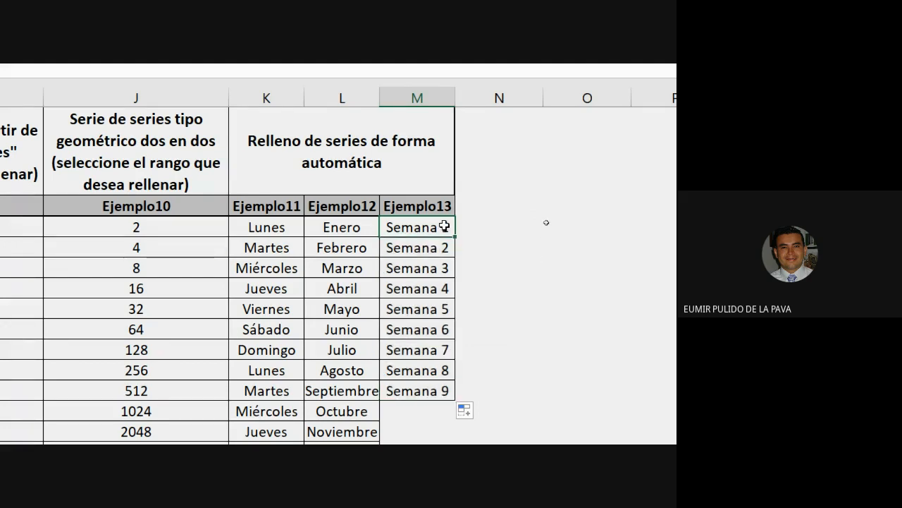
pyautogui.moveTo(455, 236); pyautogui.dragTo(429, 399)
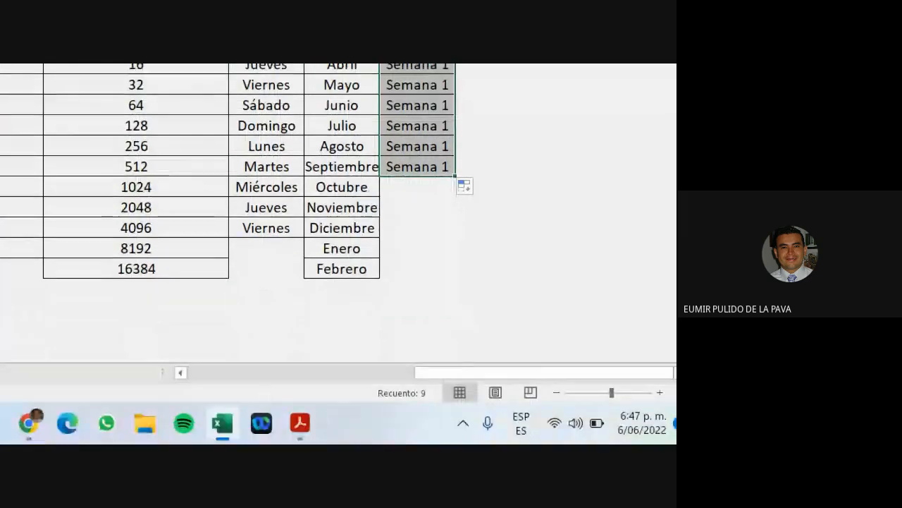
pyautogui.click(62, 422)
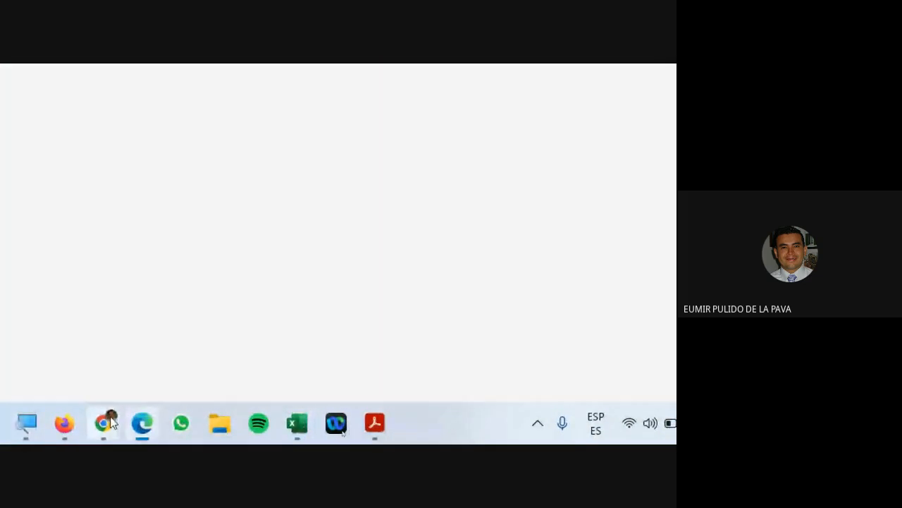
# Answer the Meet join-request dialog in Chrome and go back to the Excel Series sheet.
pyautogui.moveTo(112, 422)
pyautogui.click(54, 344)
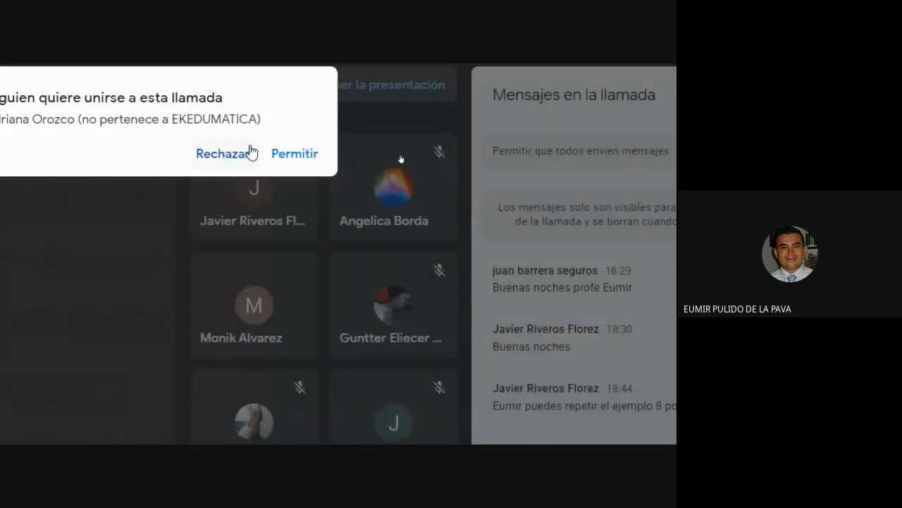
pyautogui.click(294, 153)
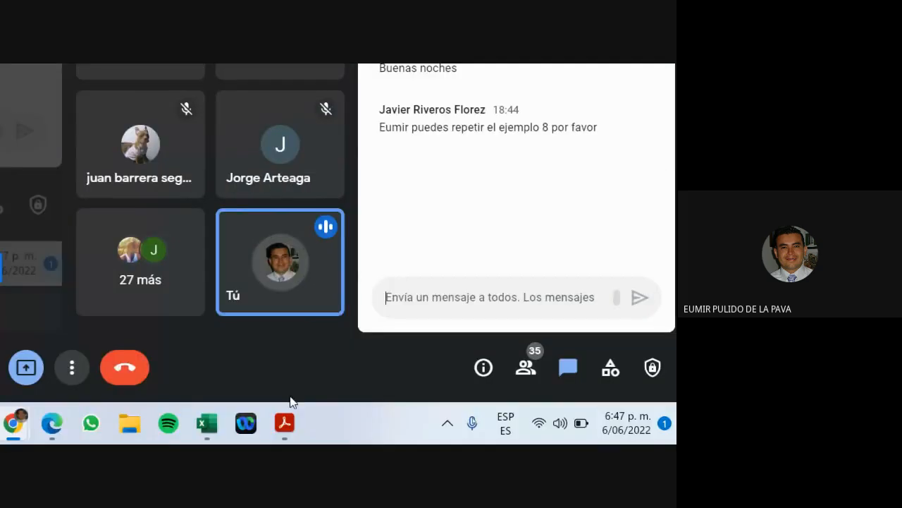
pyautogui.click(207, 423)
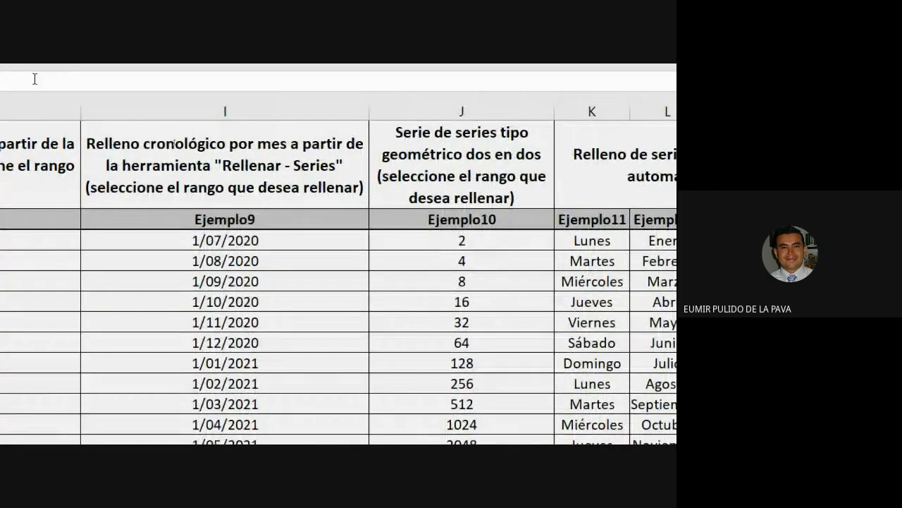
# Select columns H and I, reset Magnifier to 100% and minimize it, then switch to Meet.
pyautogui.click(146, 111)
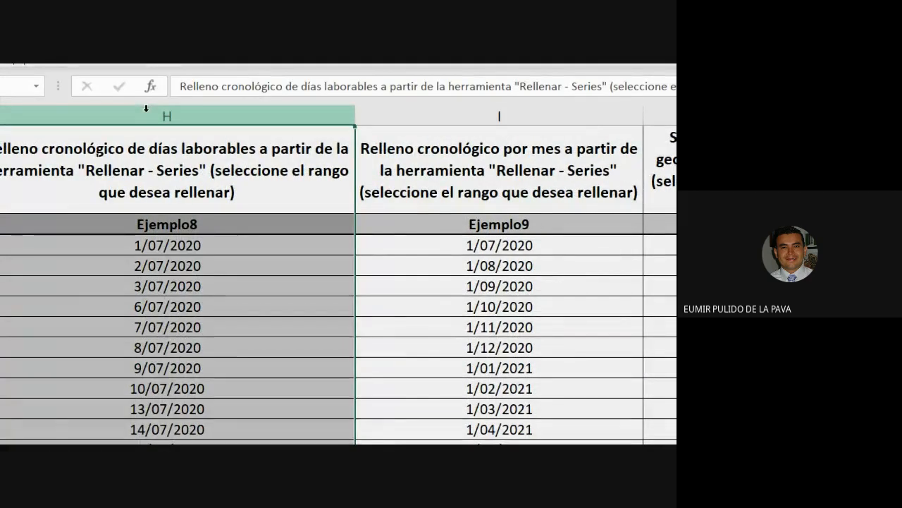
pyautogui.click(568, 117)
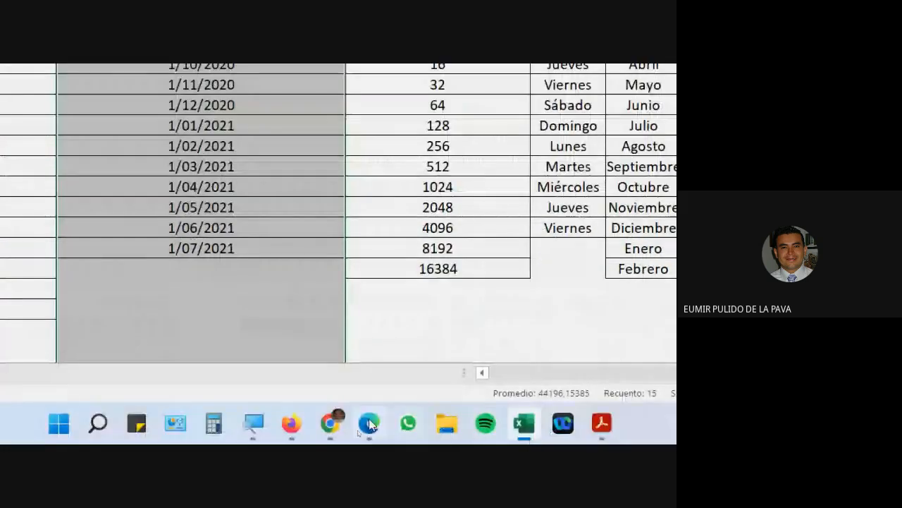
pyautogui.click(250, 418)
pyautogui.click(298, 378)
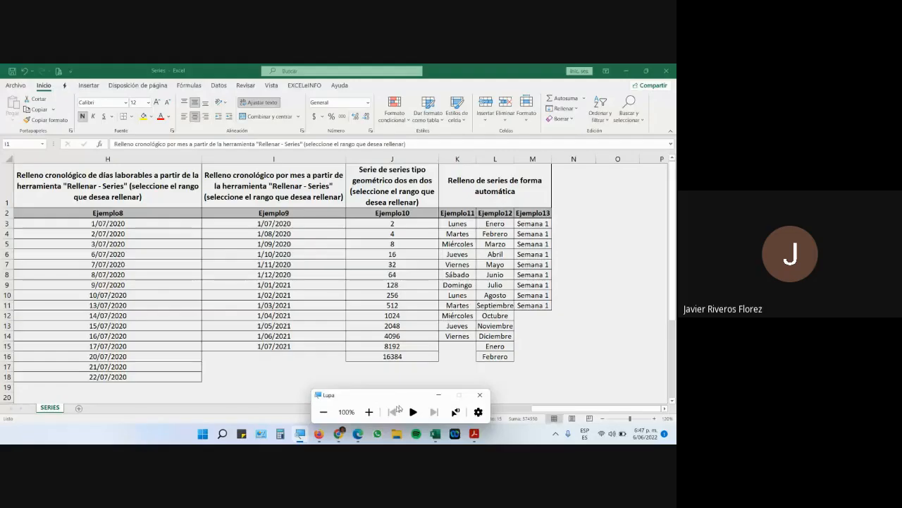
pyautogui.click(439, 395)
pyautogui.click(339, 433)
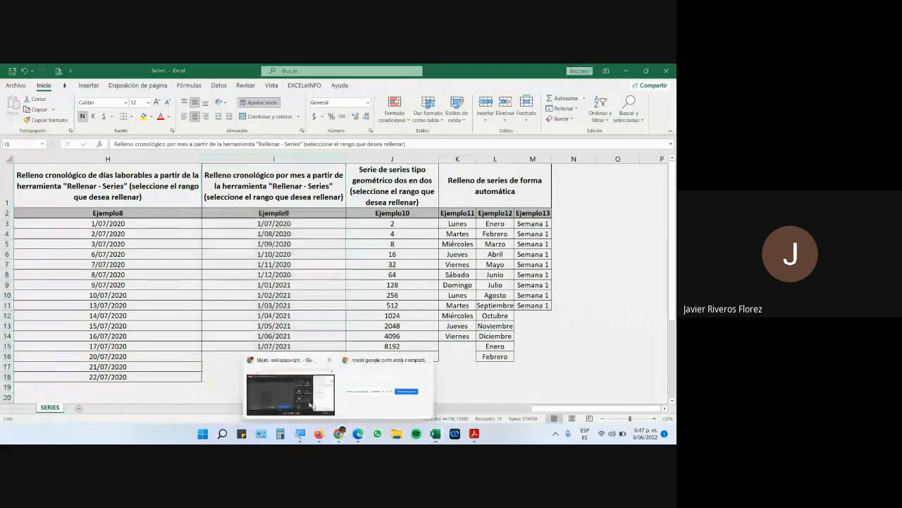
pyautogui.click(417, 386)
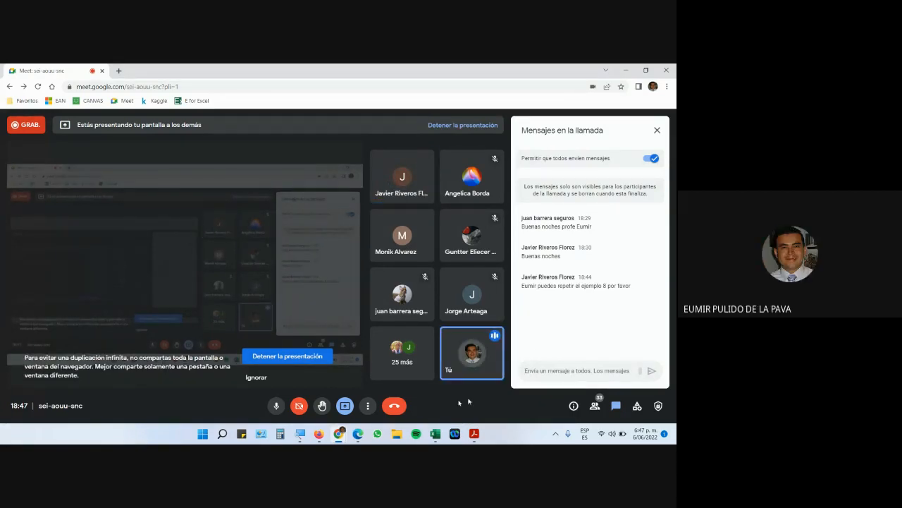
# After checking the Meet chat, return to the Series workbook in Excel.
pyautogui.click(434, 432)
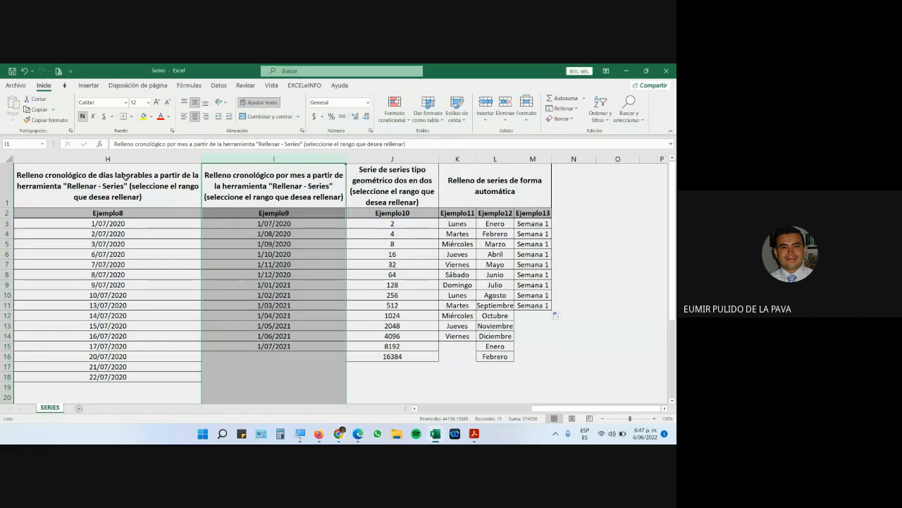
# Clear Ejemplo8's dates in H4:H18, keeping 1/07/2020, then select H3:H14 for a new series.
pyautogui.click(125, 177)
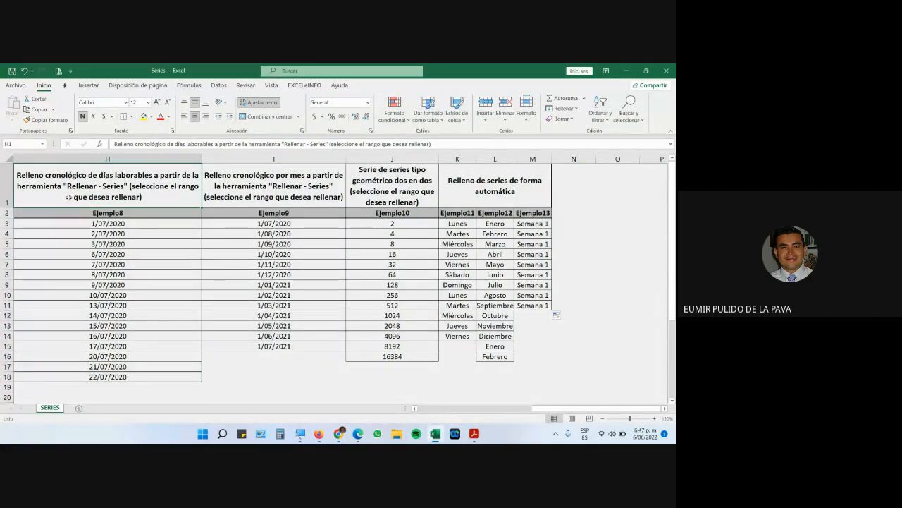
pyautogui.moveTo(121, 233); pyautogui.dragTo(126, 374)
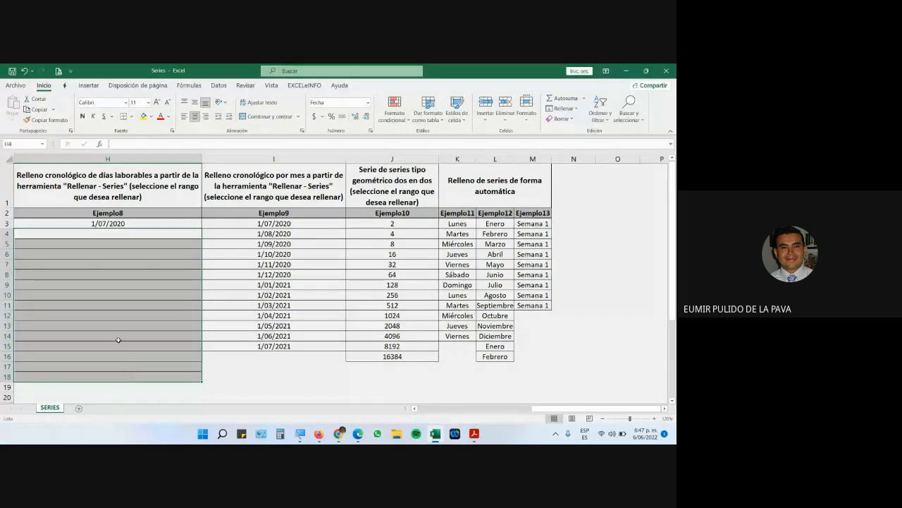
pyautogui.moveTo(132, 224); pyautogui.dragTo(151, 334)
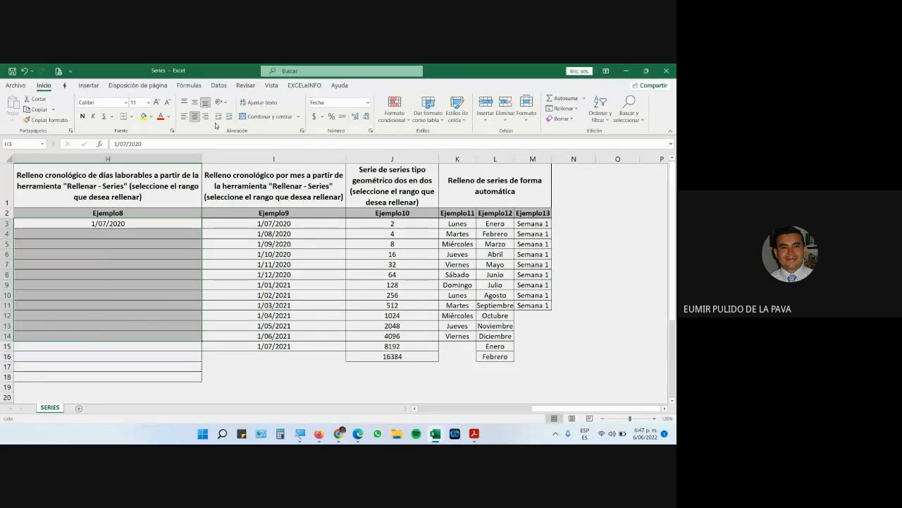
pyautogui.click(563, 109)
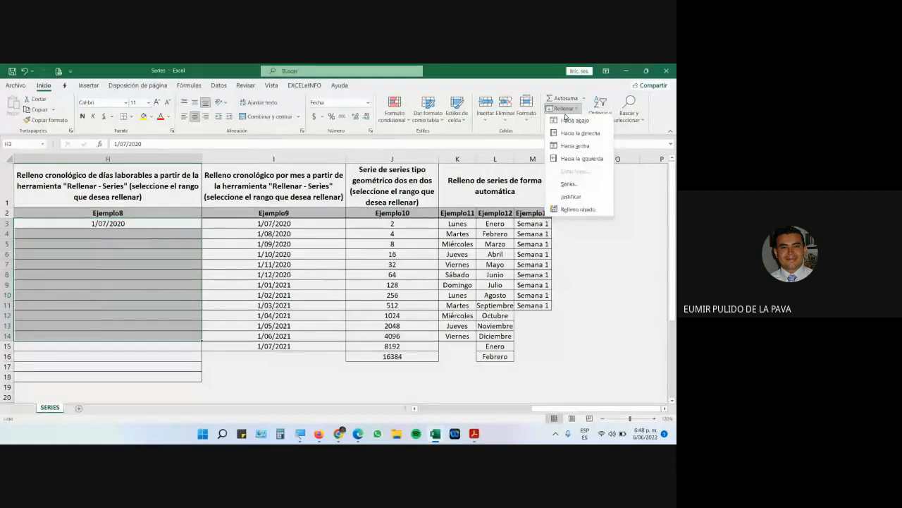
pyautogui.click(569, 184)
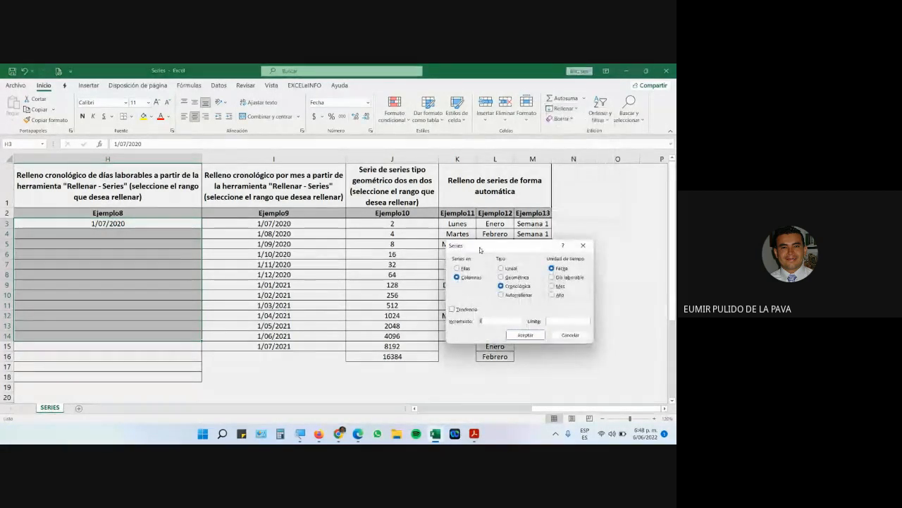
pyautogui.moveTo(480, 249); pyautogui.dragTo(258, 242)
pyautogui.click(300, 433)
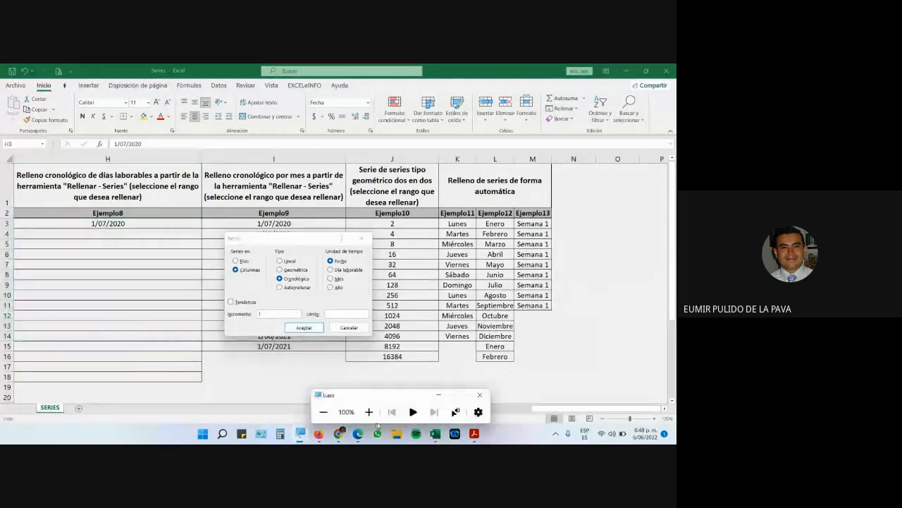
pyautogui.click(369, 412)
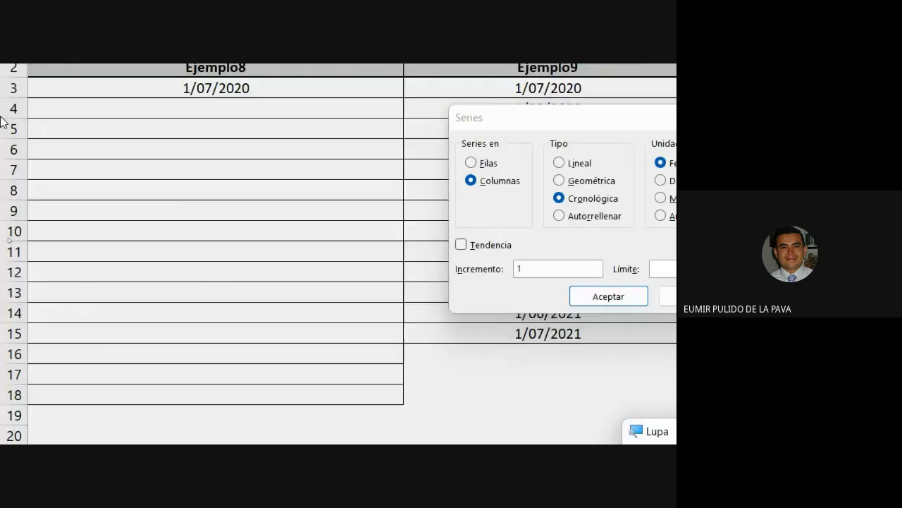
pyautogui.click(479, 112)
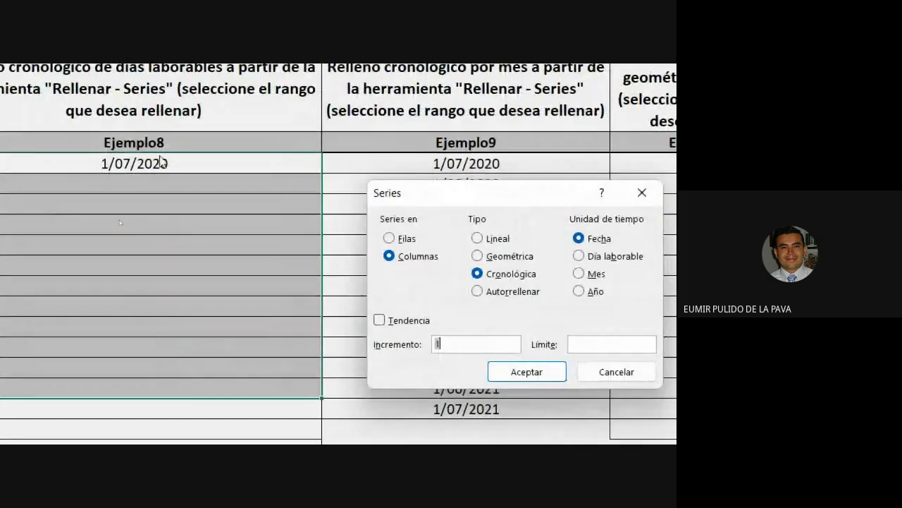
pyautogui.click(579, 256)
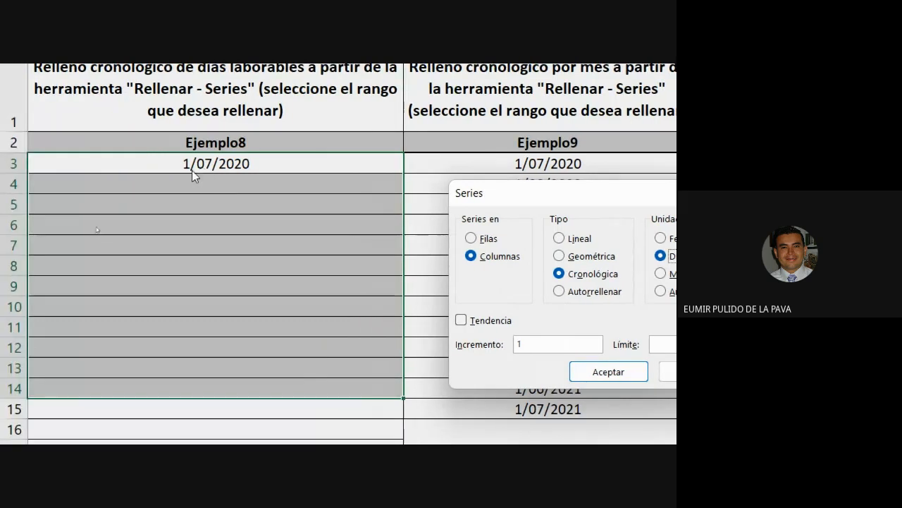
pyautogui.click(618, 370)
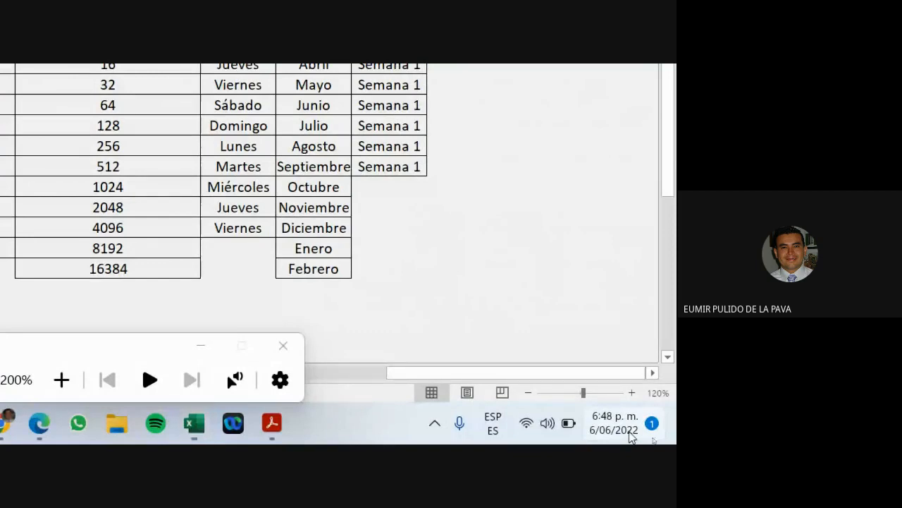
pyautogui.click(629, 433)
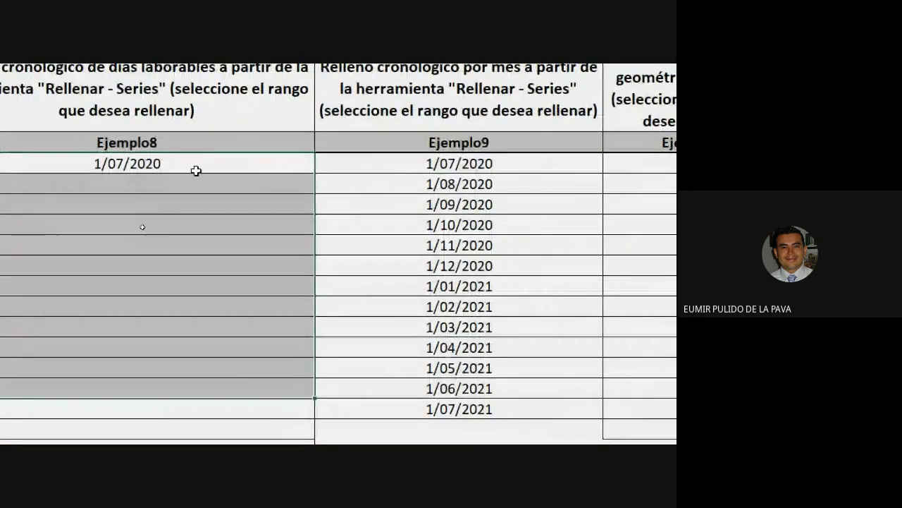
# Enter the start date 6/06/2022 in cell H3.
pyautogui.click(187, 165)
pyautogui.write('6/06/2022')
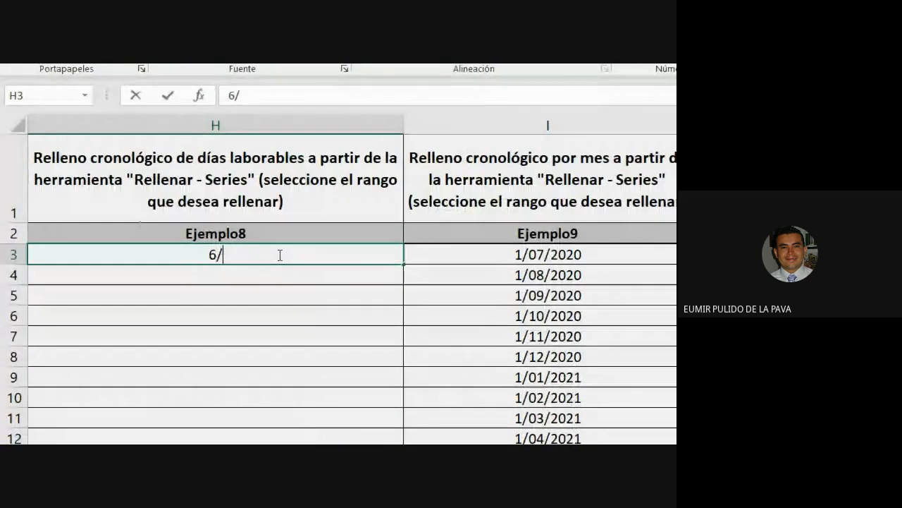
pyautogui.press('Return')
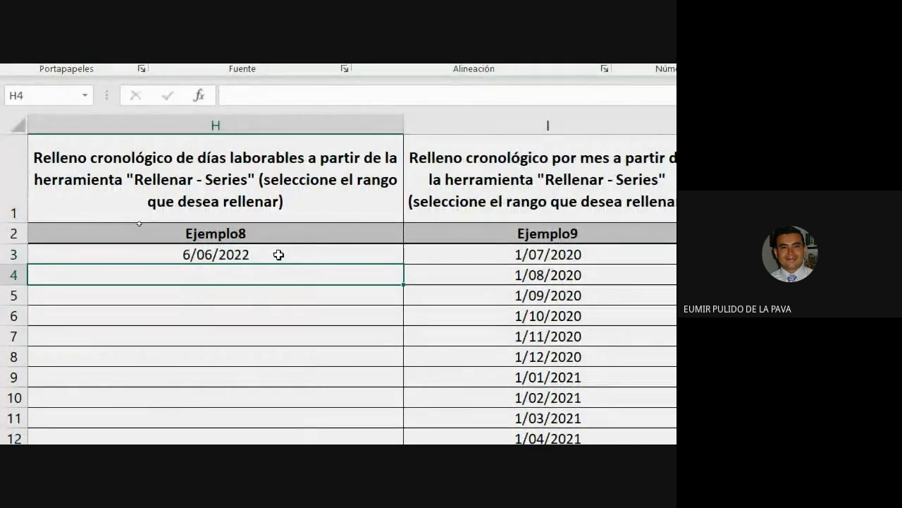
# Fill the cells below H3 with a Cronológica Día laborable series, increment 1, skipping weekends.
pyautogui.moveTo(279, 255); pyautogui.dragTo(303, 280)
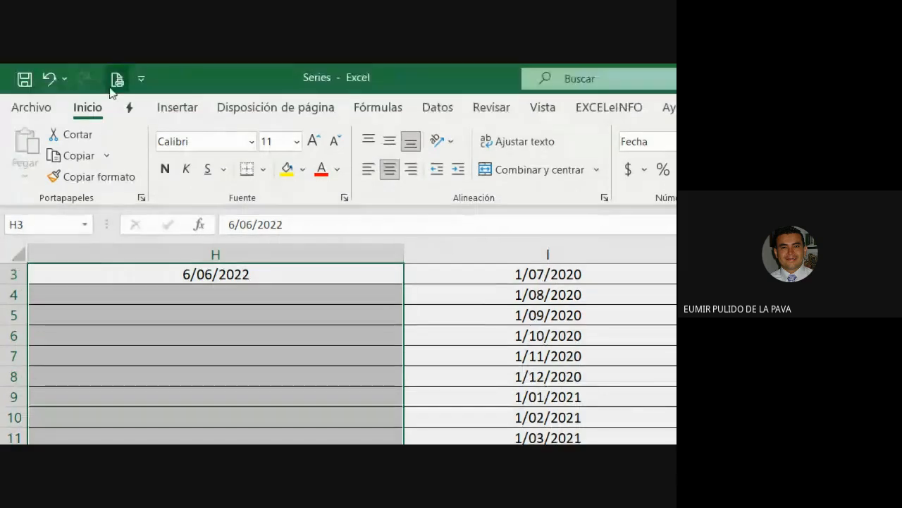
pyautogui.click(494, 153)
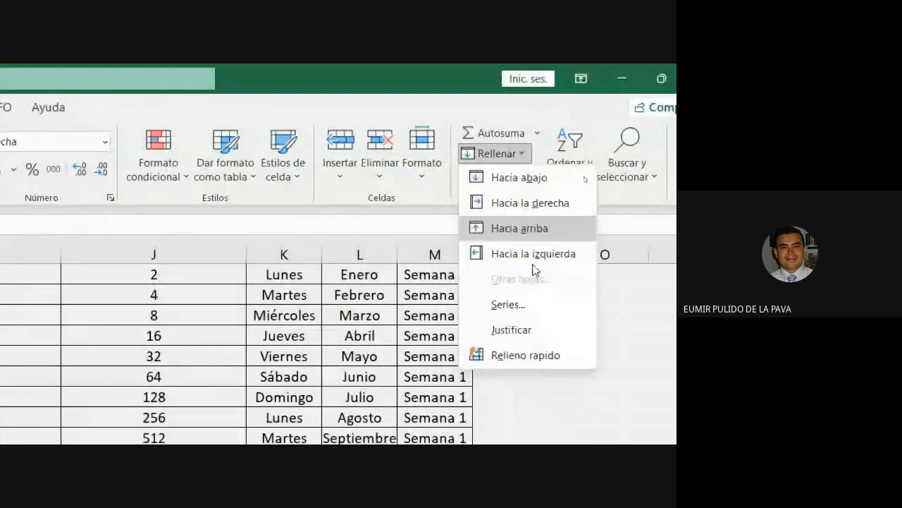
pyautogui.click(513, 304)
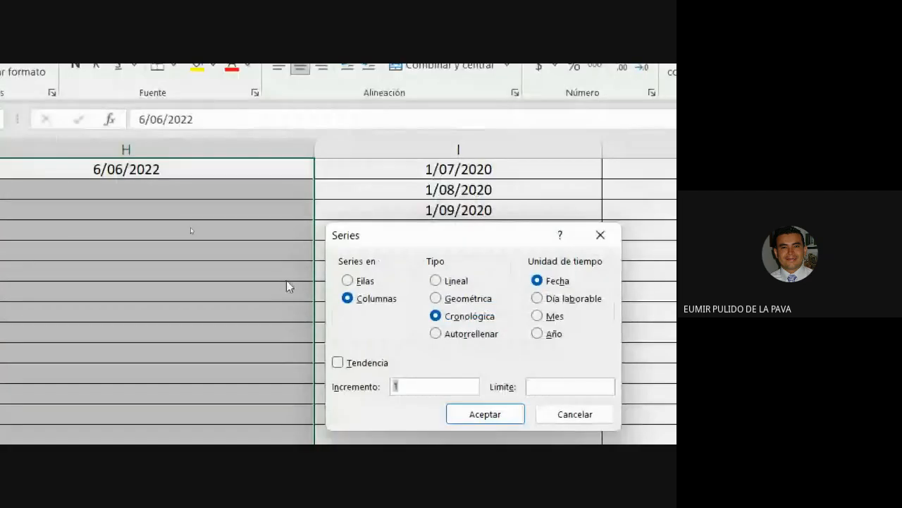
pyautogui.click(540, 300)
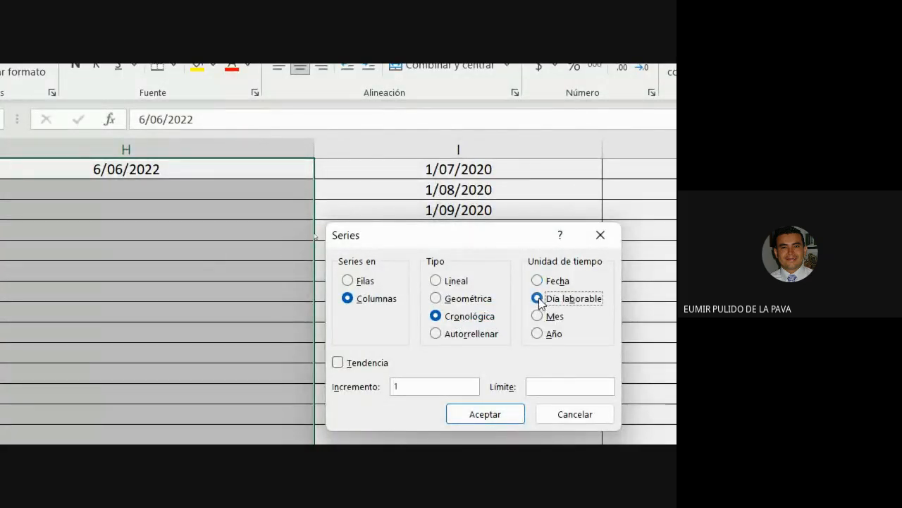
pyautogui.click(419, 387)
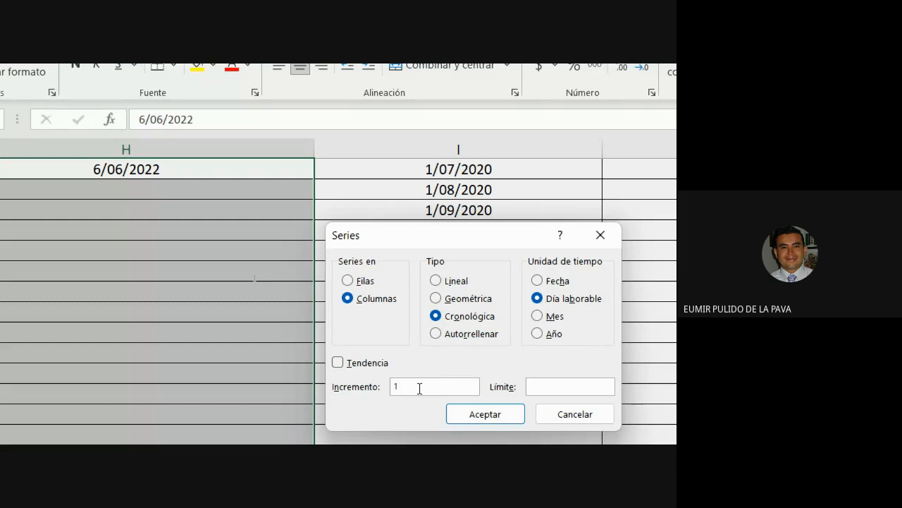
pyautogui.click(478, 414)
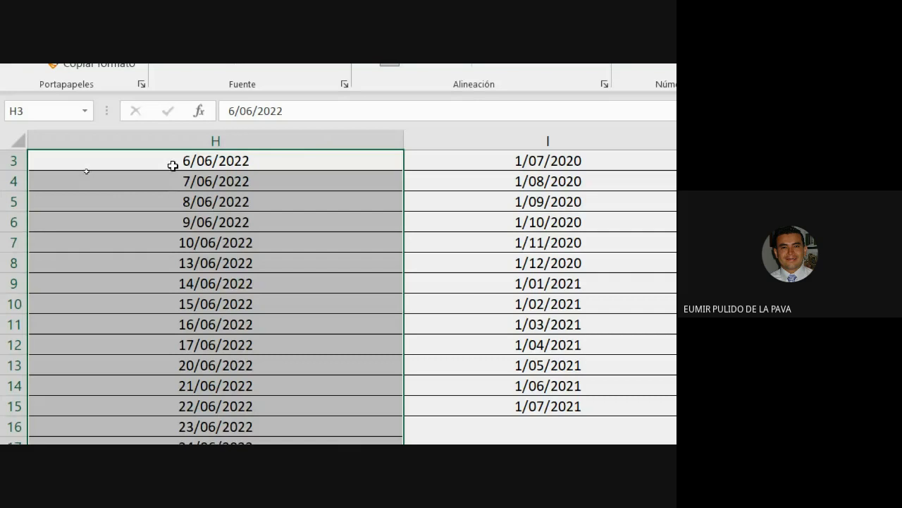
pyautogui.click(172, 166)
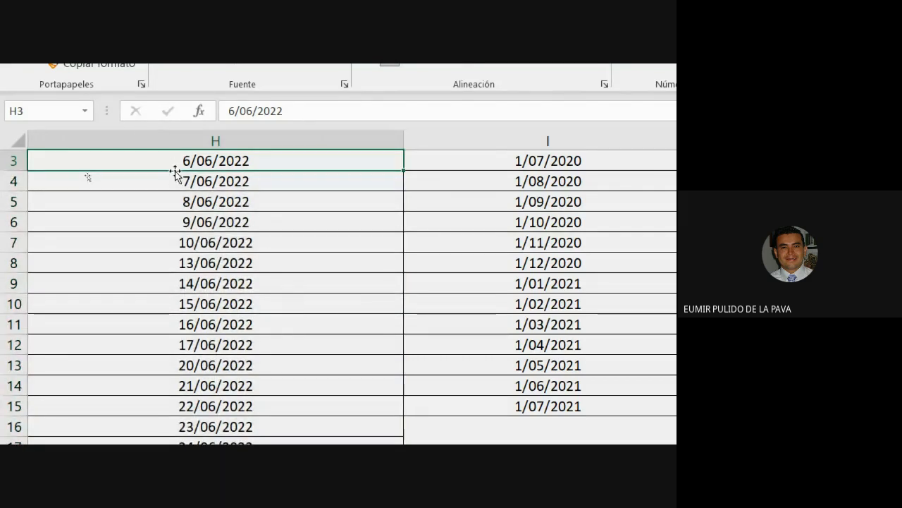
pyautogui.click(177, 181)
pyautogui.click(179, 203)
pyautogui.click(182, 221)
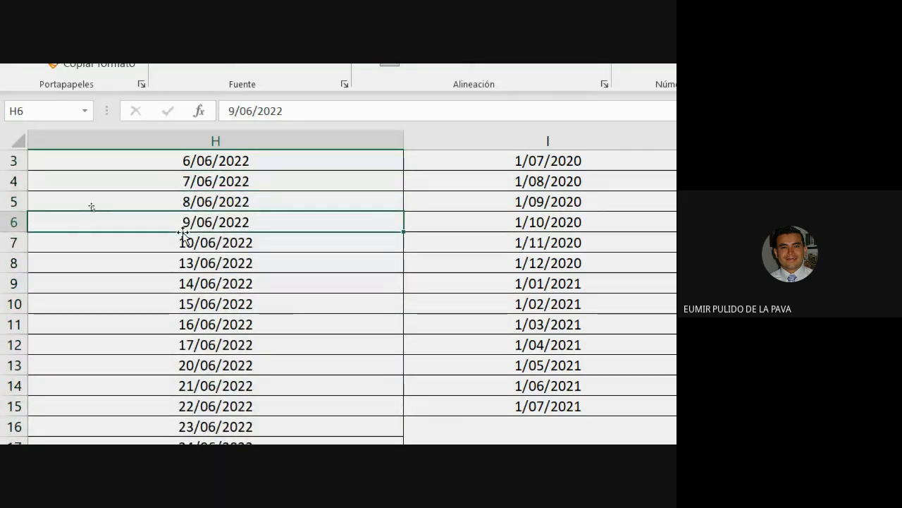
pyautogui.click(182, 243)
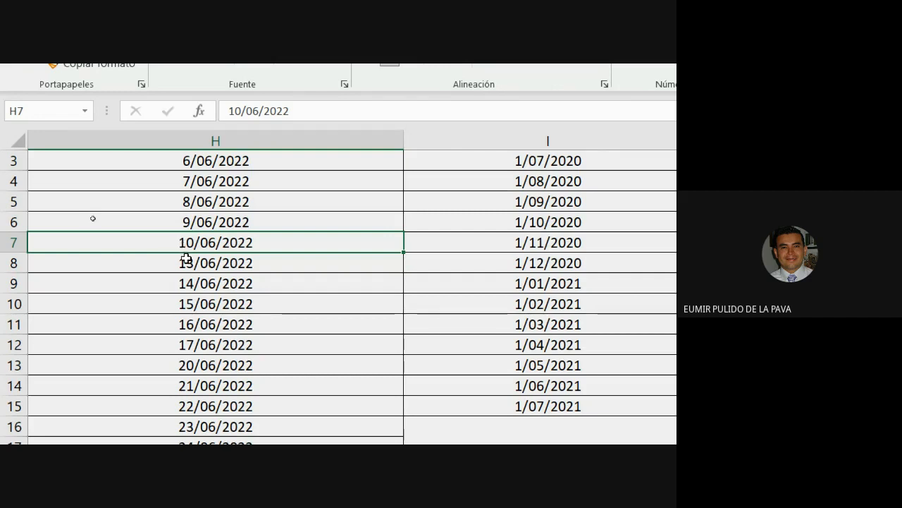
pyautogui.click(184, 260)
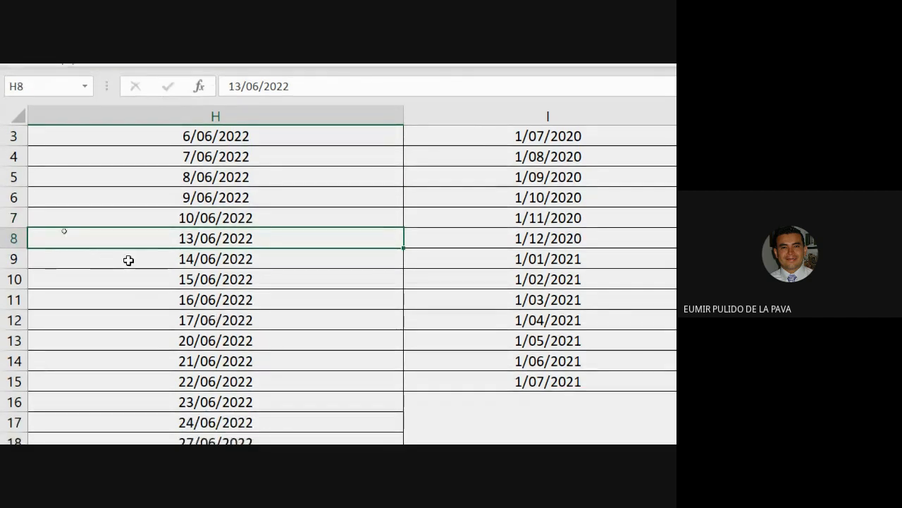
pyautogui.moveTo(131, 248); pyautogui.dragTo(123, 320)
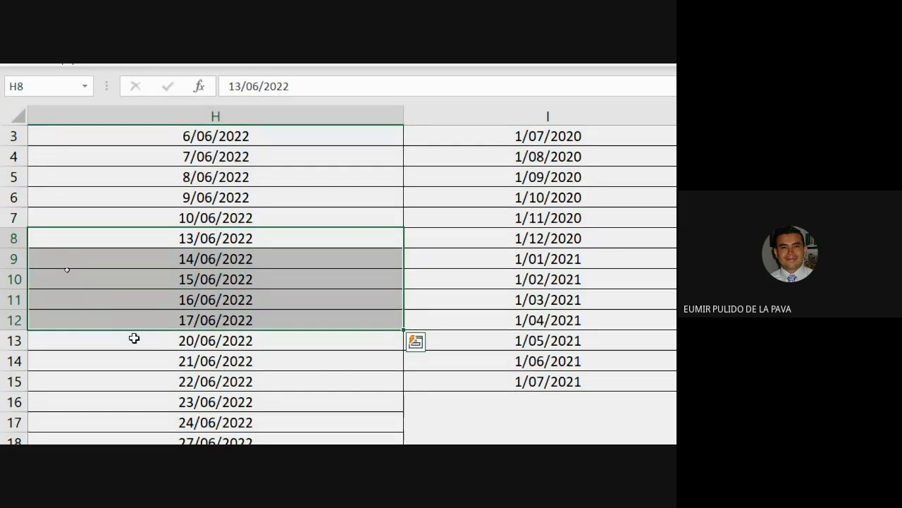
pyautogui.click(136, 337)
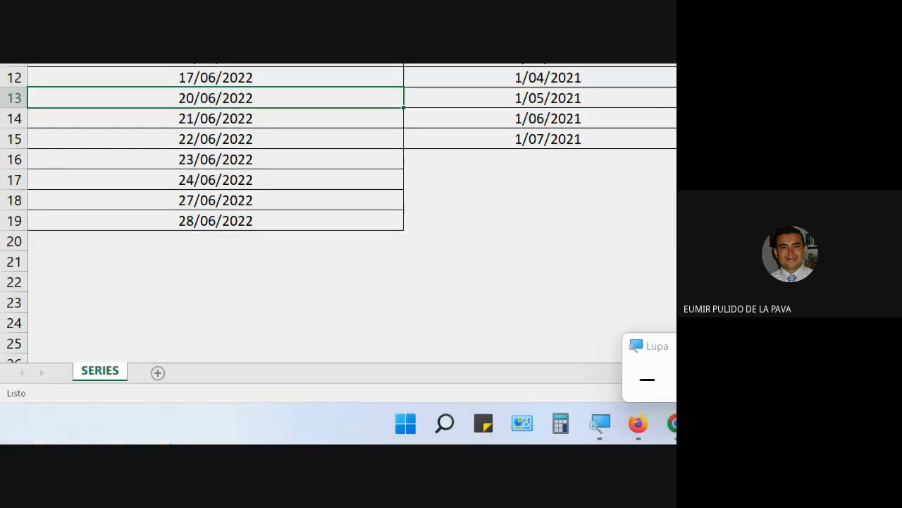
# Bring the Google Meet call forward and admit the person waiting to join.
pyautogui.moveTo(476, 420)
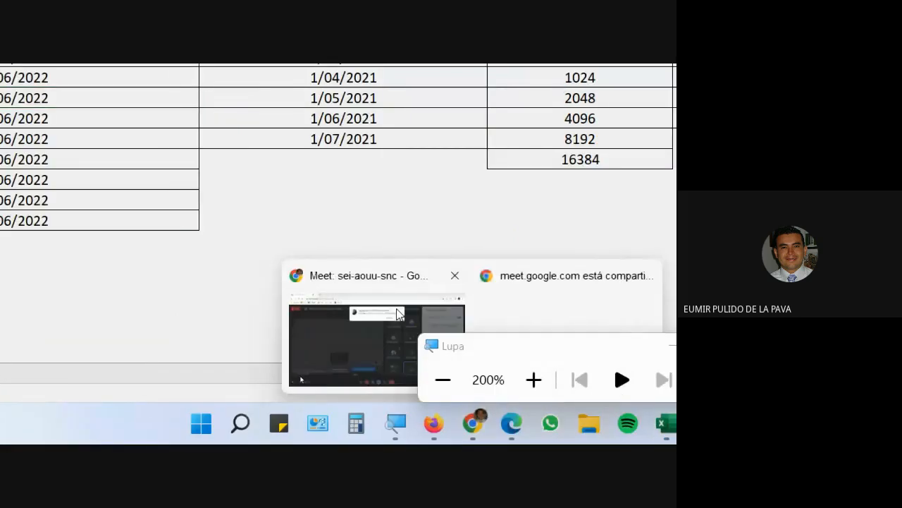
pyautogui.click(396, 308)
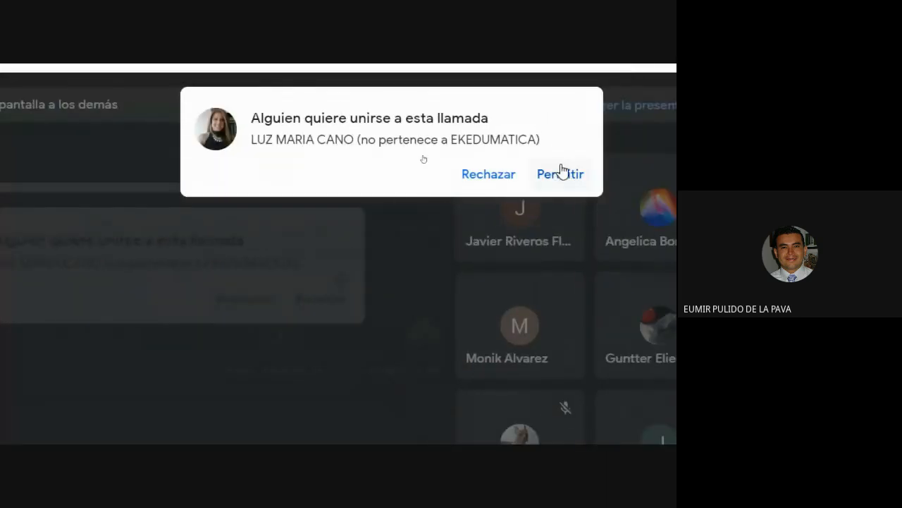
pyautogui.click(641, 153)
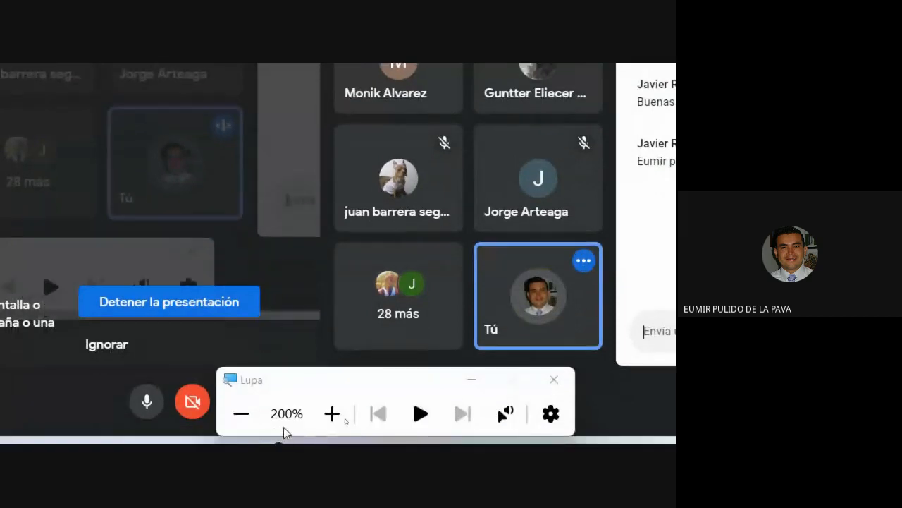
# Set the Lupa magnifier to 100%, hide it, and return to the course guide PDF.
pyautogui.click(244, 441)
pyautogui.click(438, 394)
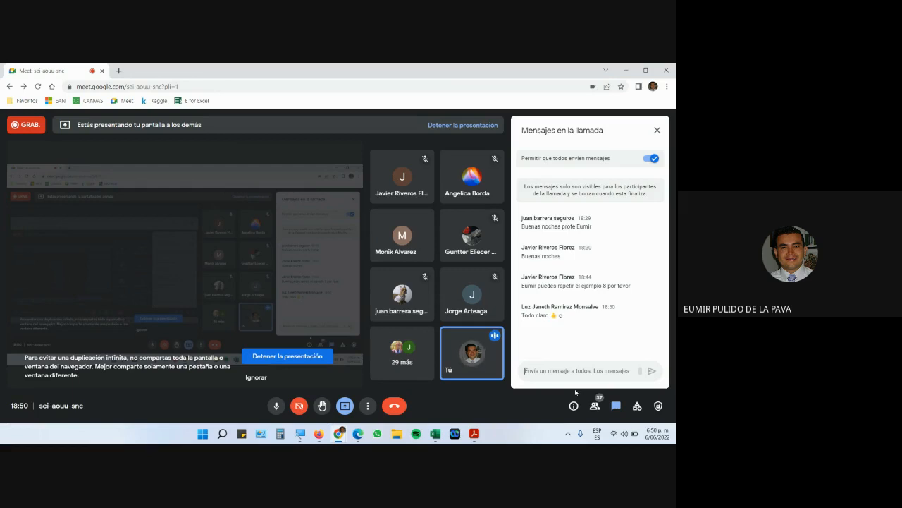
pyautogui.click(474, 432)
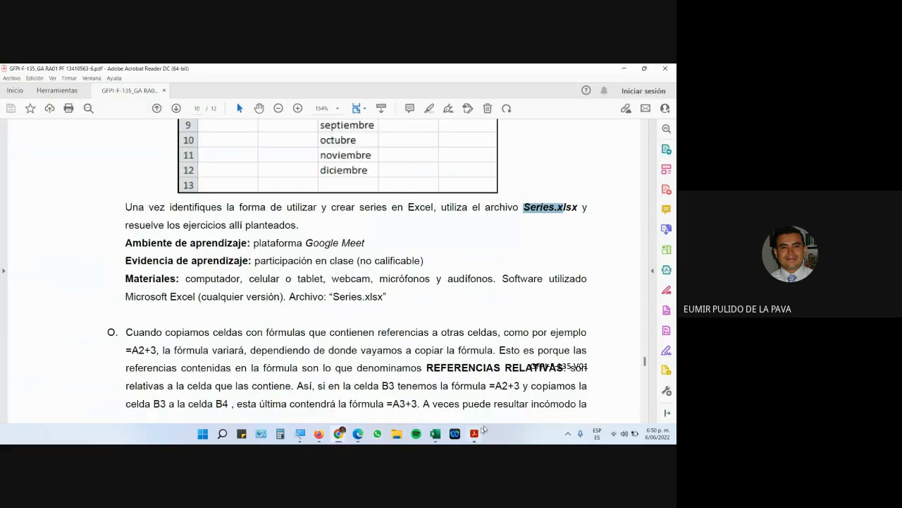
# Scroll the guide to page 11, highlighting REFERENCIAS RELATIVAS and 'Referencias 1.xlsx', then close Acrobat.
pyautogui.scroll(-3, 466, 308)
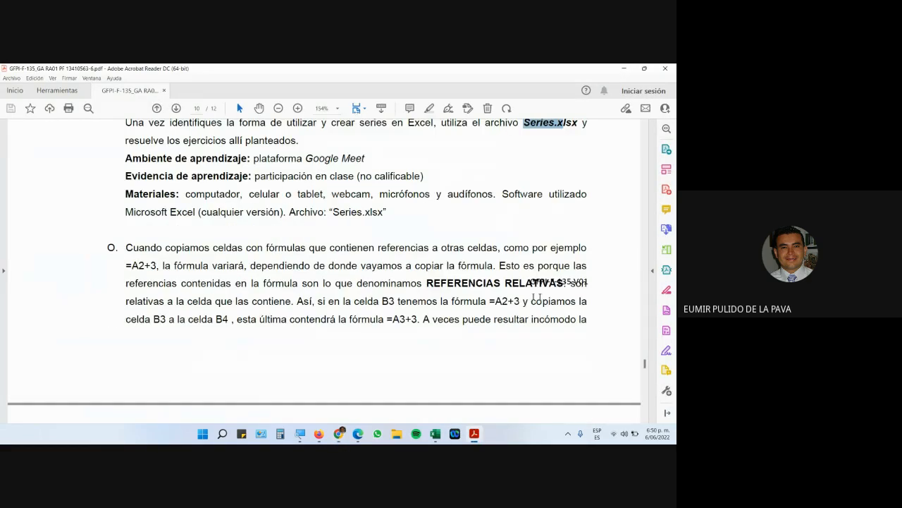
pyautogui.moveTo(455, 284); pyautogui.dragTo(466, 308)
pyautogui.scroll(-8, 466, 308)
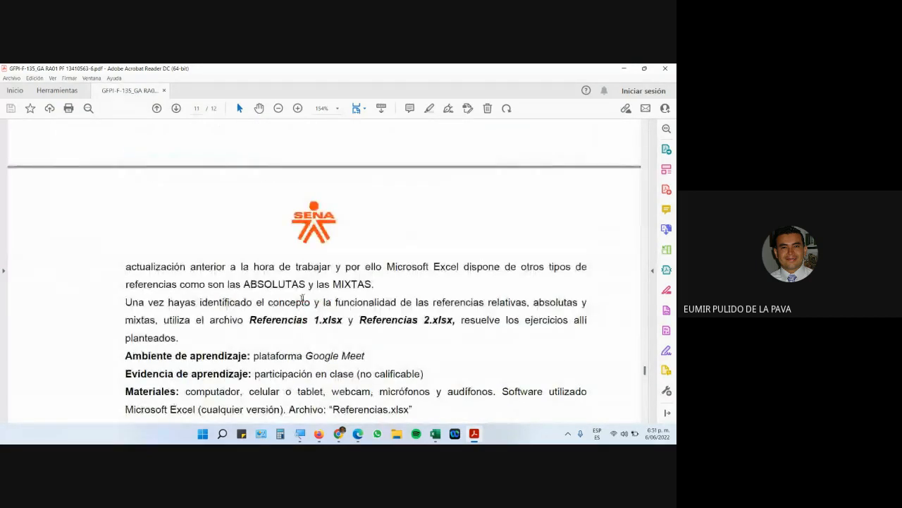
pyautogui.moveTo(250, 321); pyautogui.dragTo(342, 323)
pyautogui.scroll(-3, 345, 335)
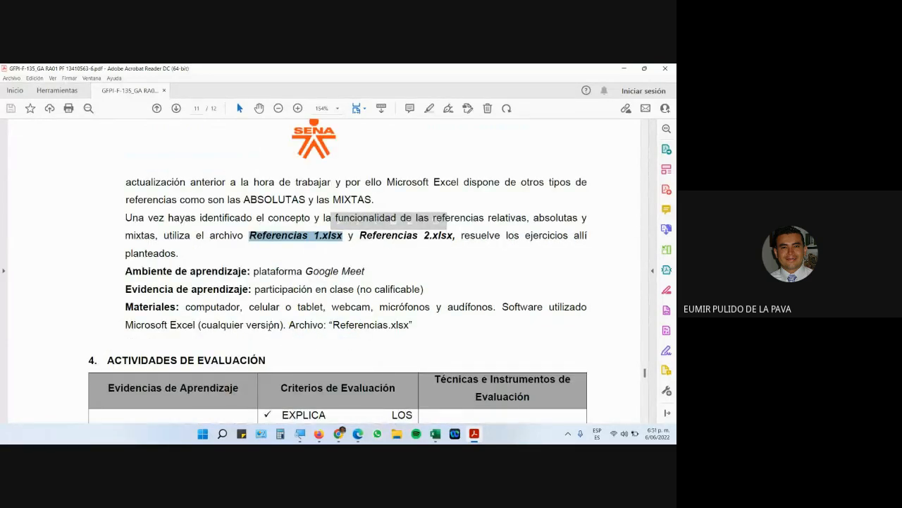
pyautogui.click(664, 68)
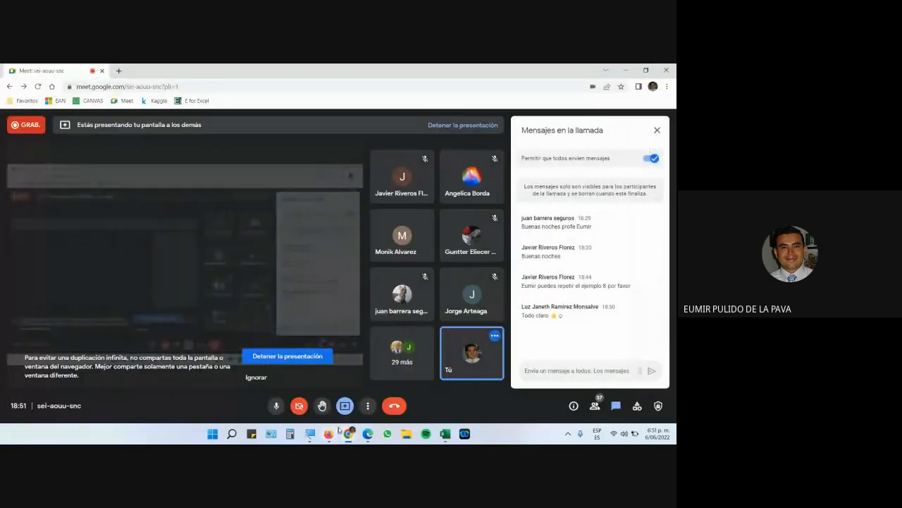
# Download Referencias 1.xlsx from the Moodle course files, save it to the desktop and open it.
pyautogui.click(327, 434)
pyautogui.scroll(4, 271, 296)
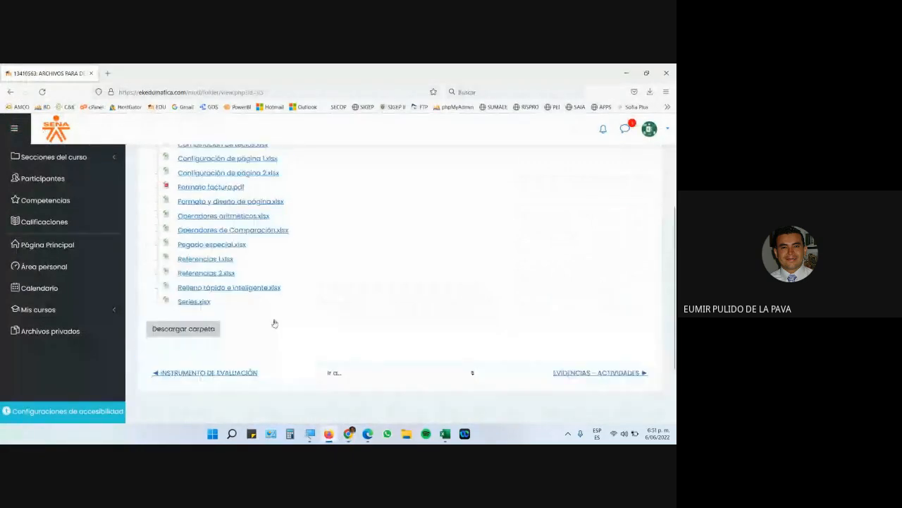
pyautogui.click(215, 321)
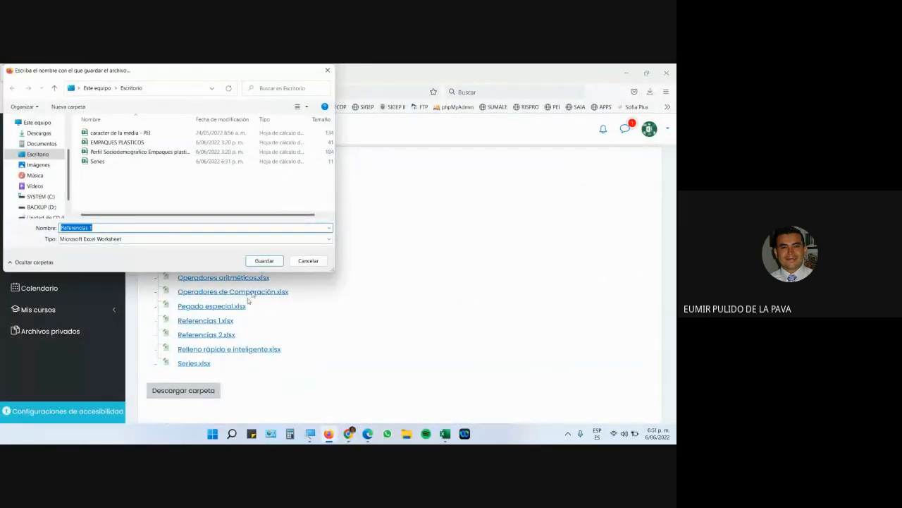
pyautogui.click(264, 261)
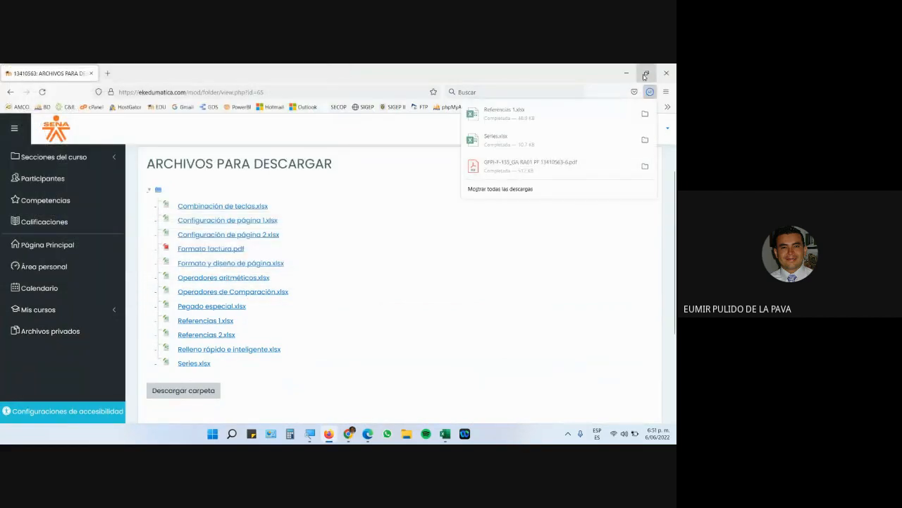
pyautogui.click(515, 115)
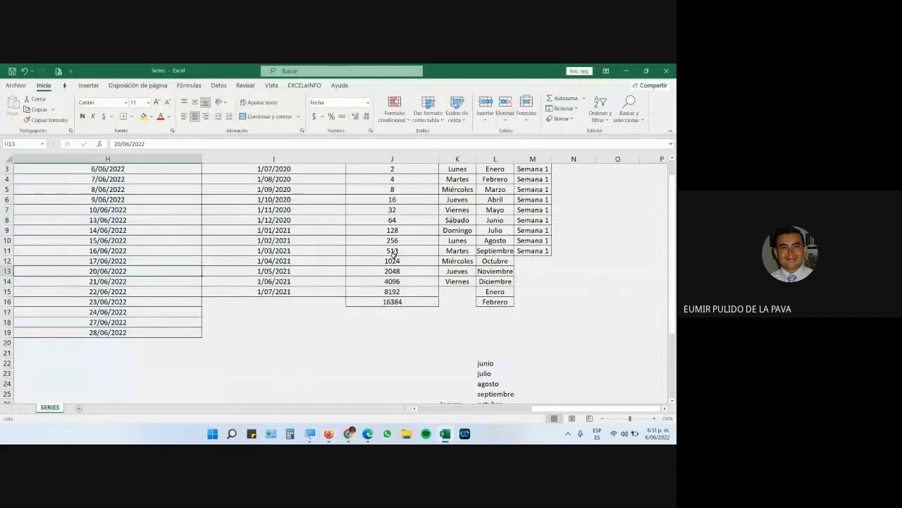
# Enable editing on the Referencias 1 workbook, then bring up the Lupa magnifier.
pyautogui.click(336, 303)
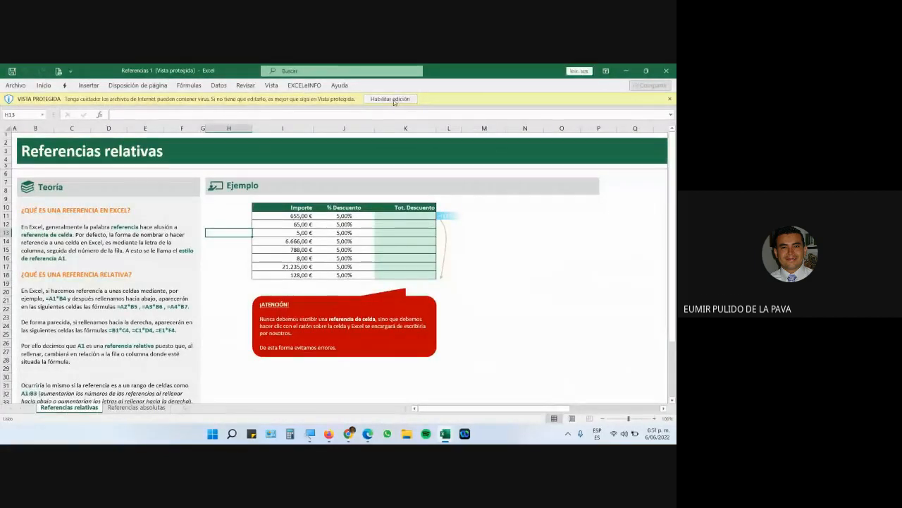
pyautogui.click(392, 98)
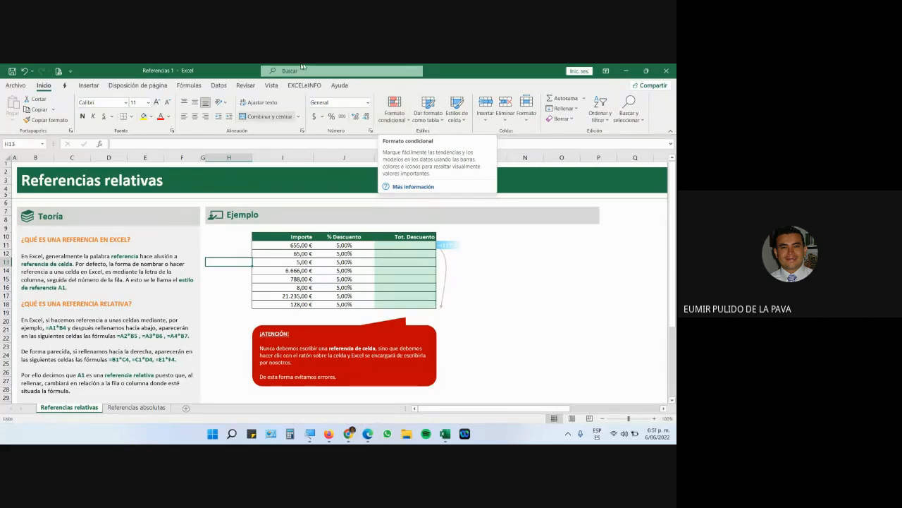
pyautogui.click(311, 433)
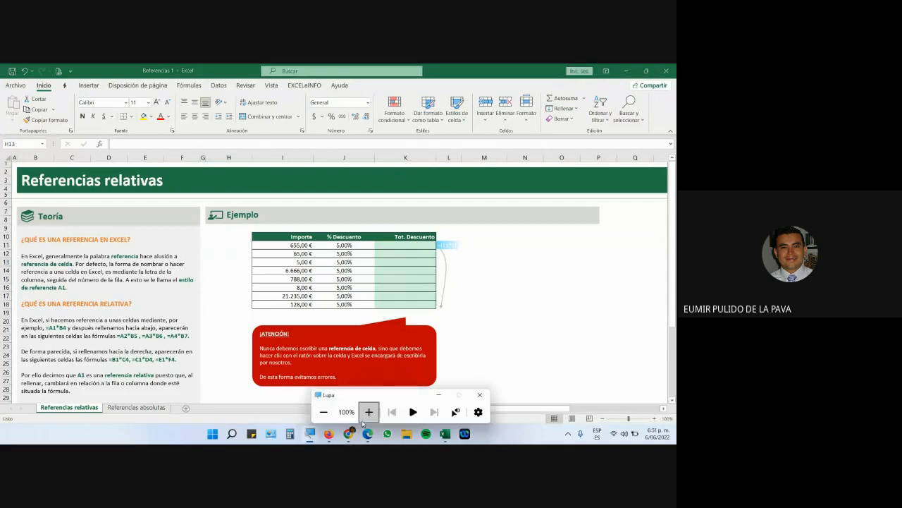
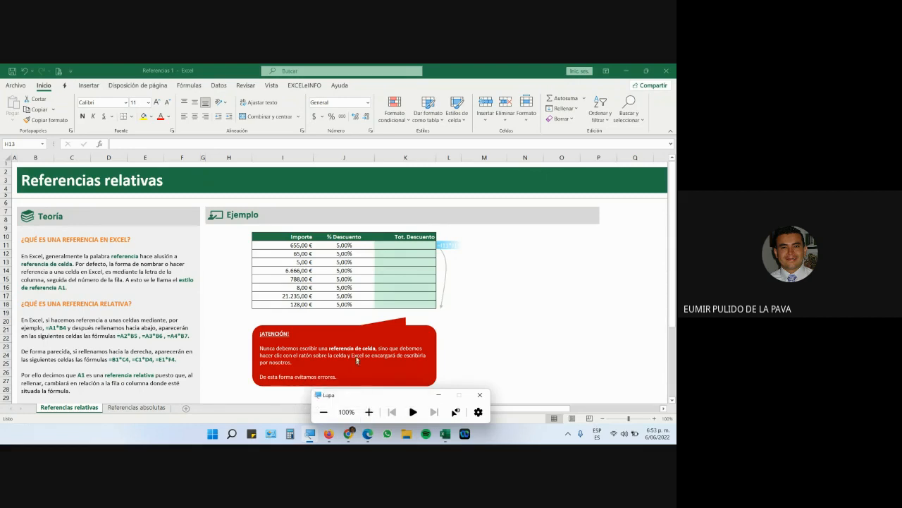
# Delete the red ¡ATENCIÓN! warning note from the sheet.
pyautogui.click(358, 327)
pyautogui.click(358, 327)
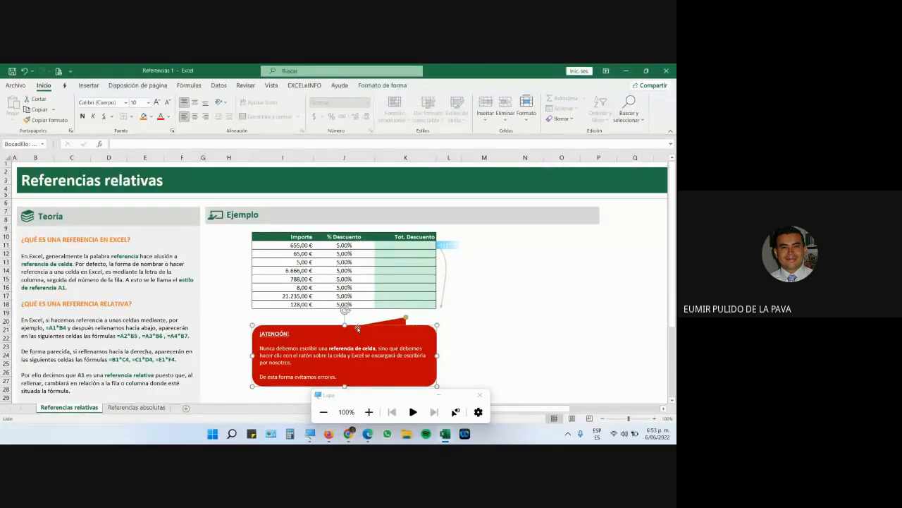
pyautogui.press('Delete')
# Enlarge the text of the Tot. Descuento cells K11:K18 and widen column K.
pyautogui.moveTo(409, 246); pyautogui.dragTo(409, 303)
pyautogui.click(156, 102)
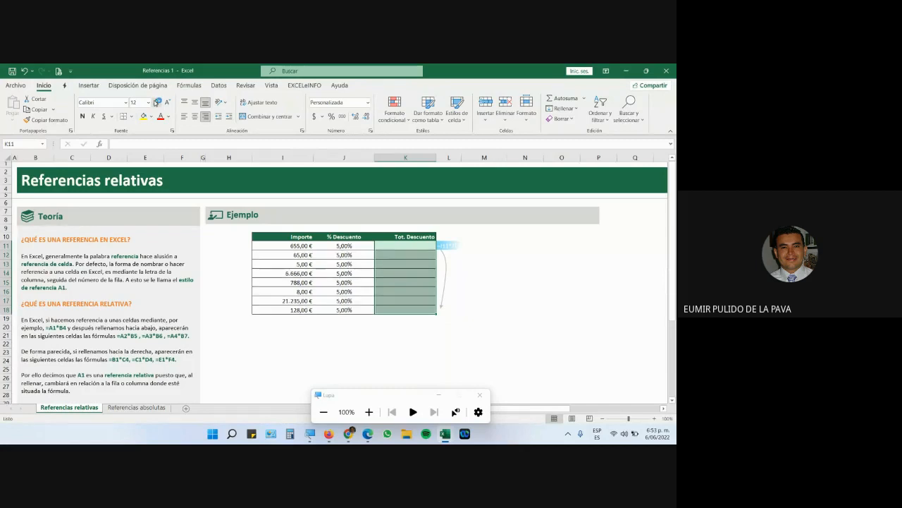
pyautogui.click(156, 102)
pyautogui.click(156, 102)
pyautogui.click(156, 102)
pyautogui.click(156, 102)
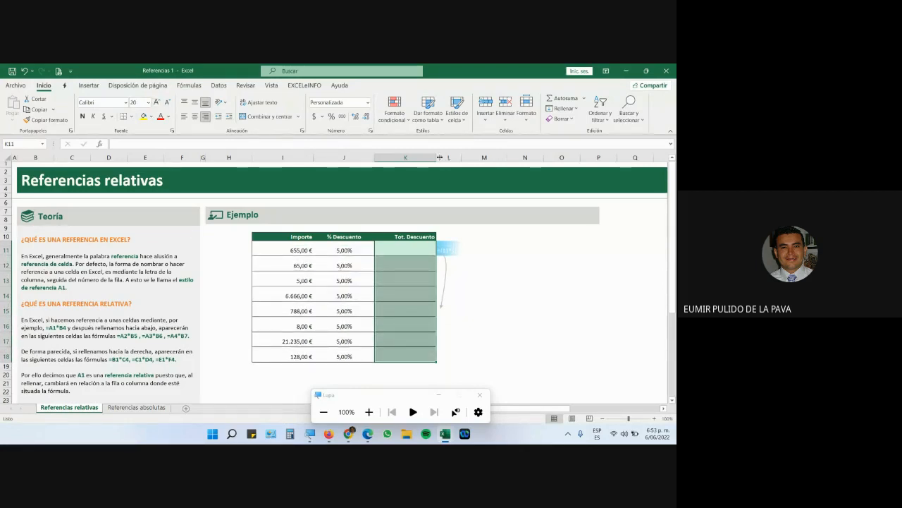
pyautogui.moveTo(437, 157); pyautogui.dragTo(542, 159)
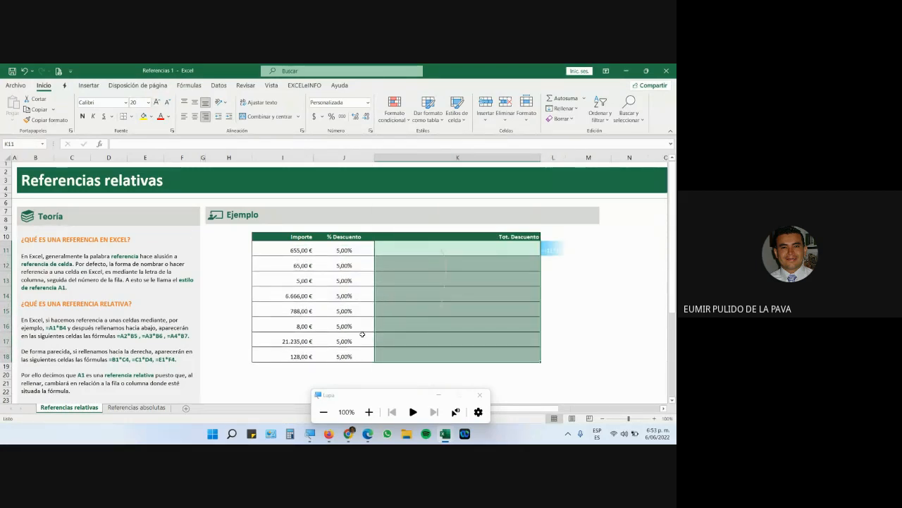
# Delete the arrow line in column K and magnify the view to 200%.
pyautogui.click(444, 254)
pyautogui.press('Delete')
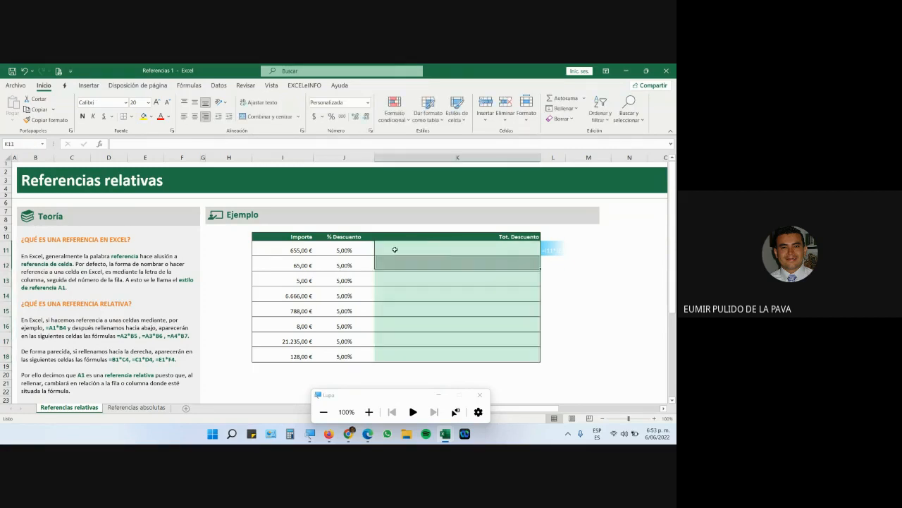
pyautogui.click(369, 412)
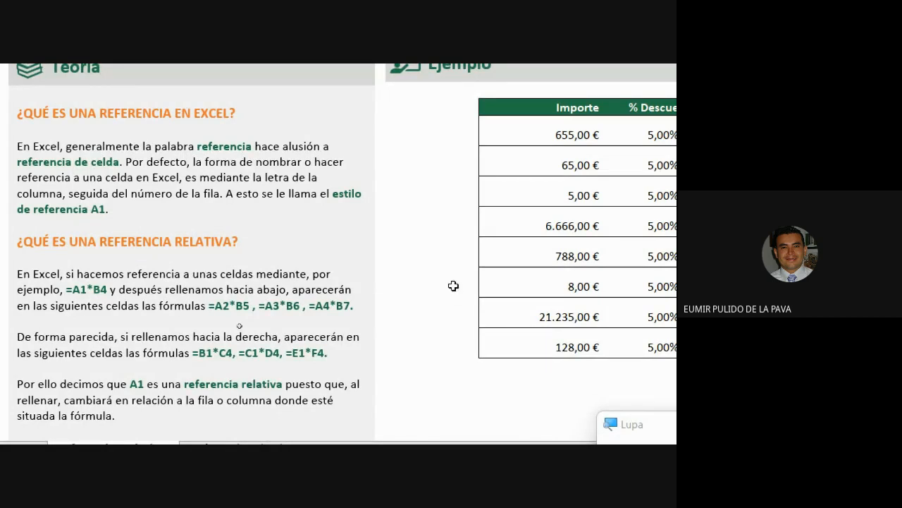
pyautogui.click(444, 304)
pyautogui.click(454, 304)
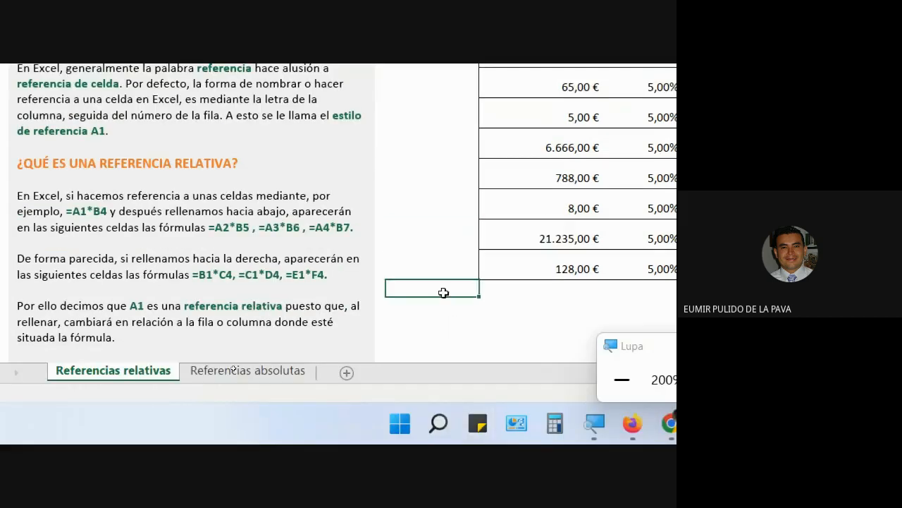
pyautogui.click(437, 265)
pyautogui.click(524, 319)
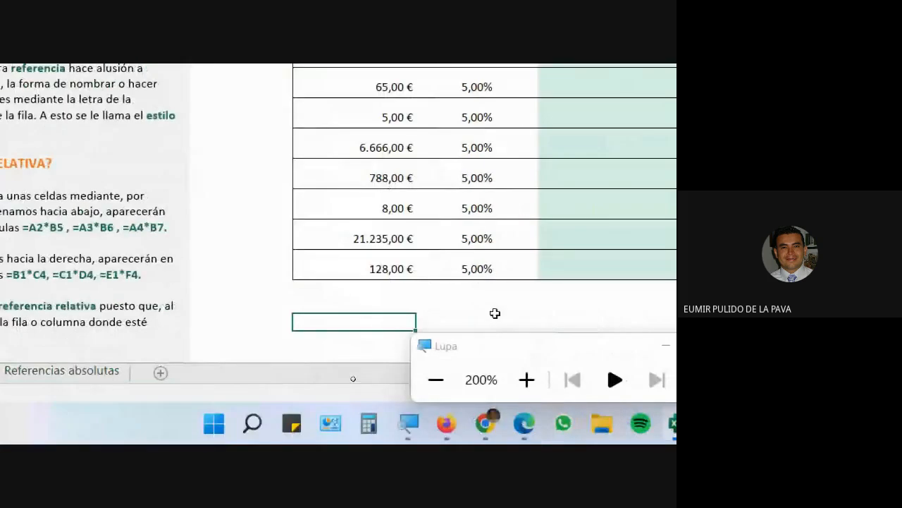
pyautogui.click(494, 314)
pyautogui.click(322, 301)
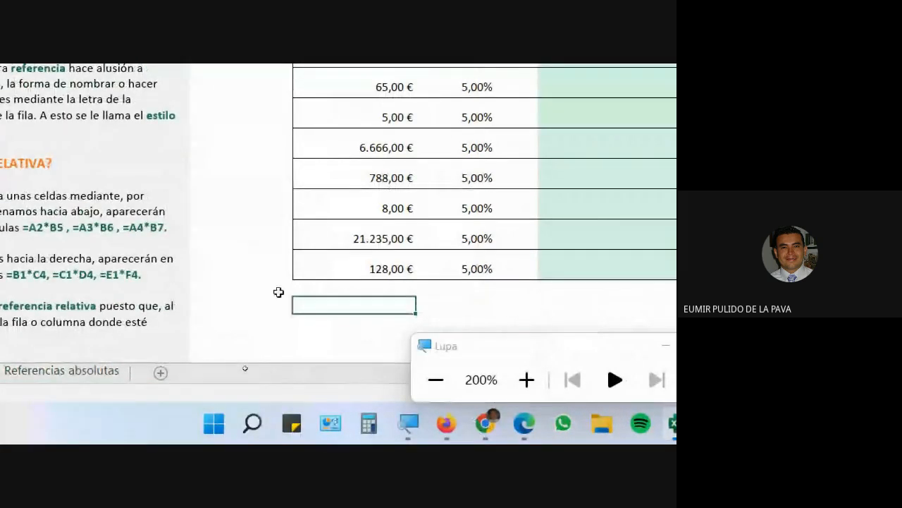
pyautogui.click(278, 291)
pyautogui.click(378, 264)
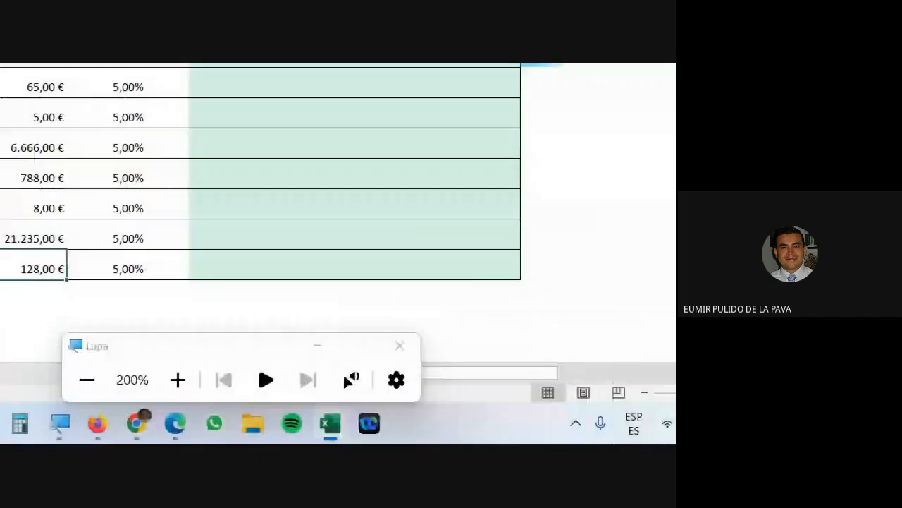
pyautogui.click(468, 230)
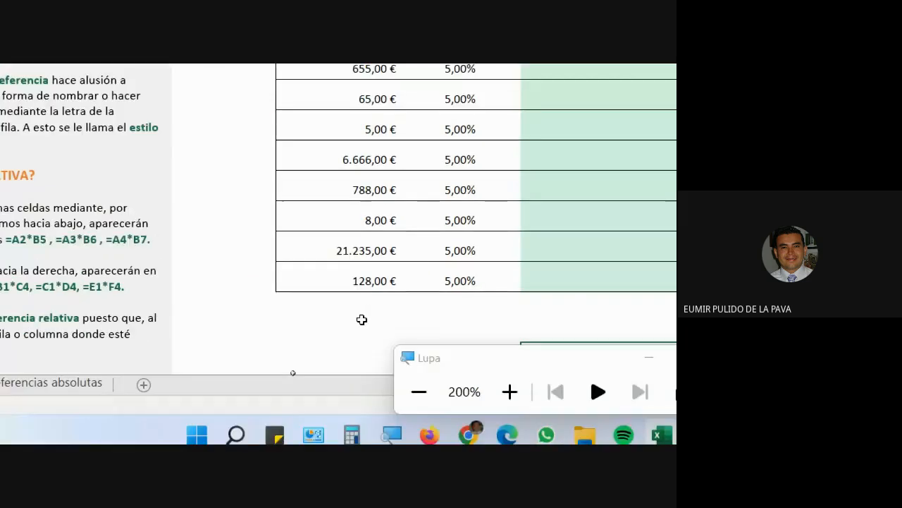
pyautogui.click(354, 308)
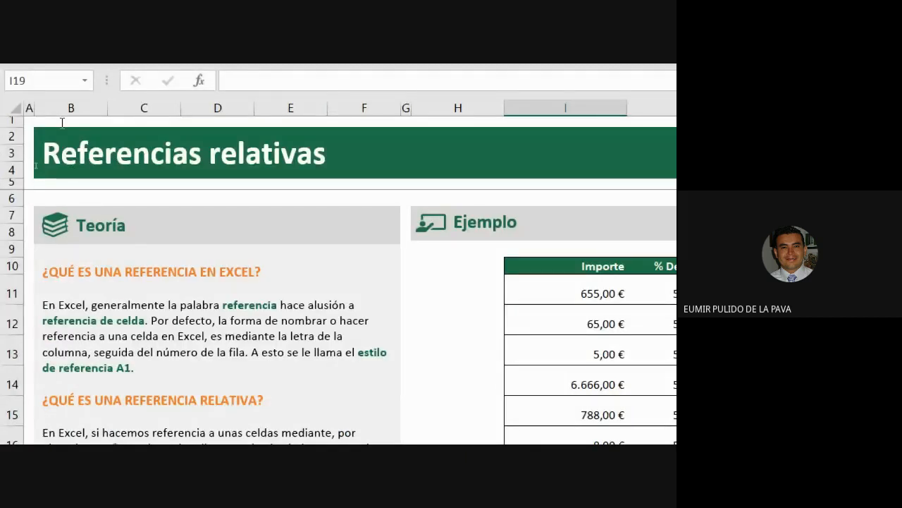
pyautogui.click(77, 127)
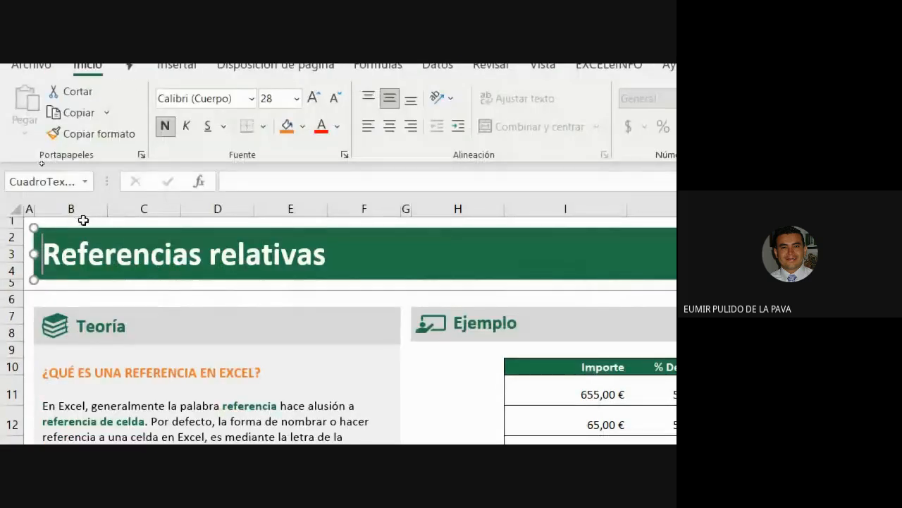
pyautogui.click(83, 161)
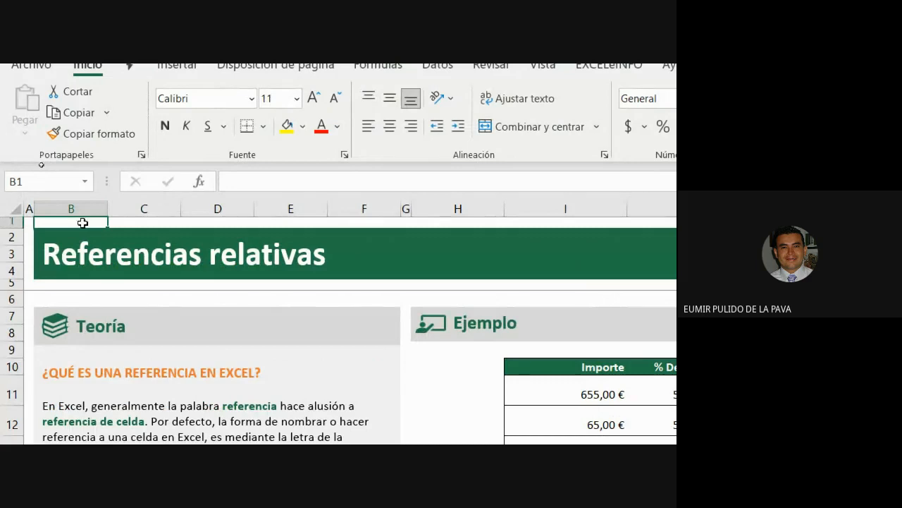
pyautogui.click(113, 299)
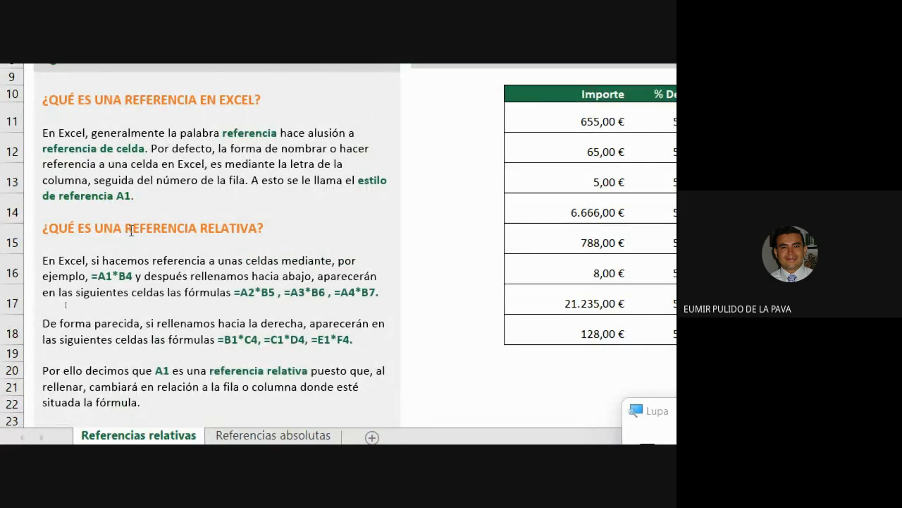
pyautogui.moveTo(130, 230); pyautogui.dragTo(256, 228)
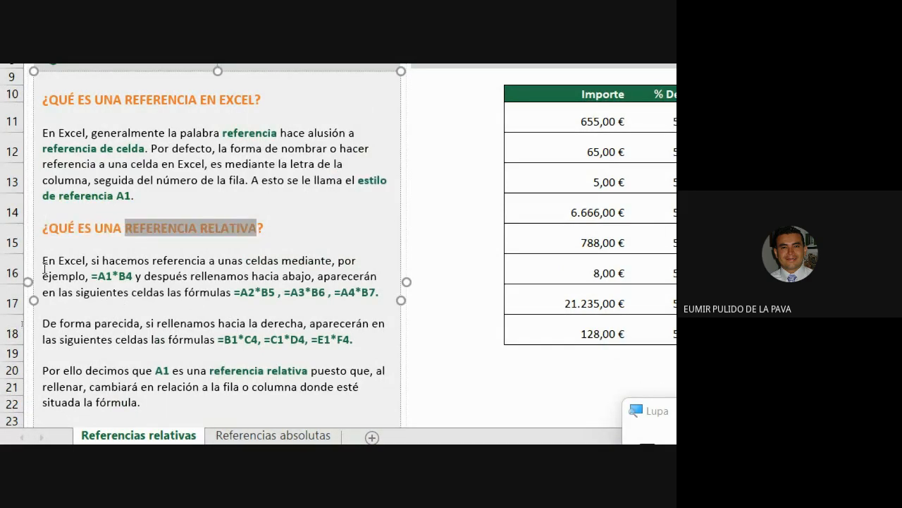
pyautogui.moveTo(45, 268); pyautogui.dragTo(304, 258)
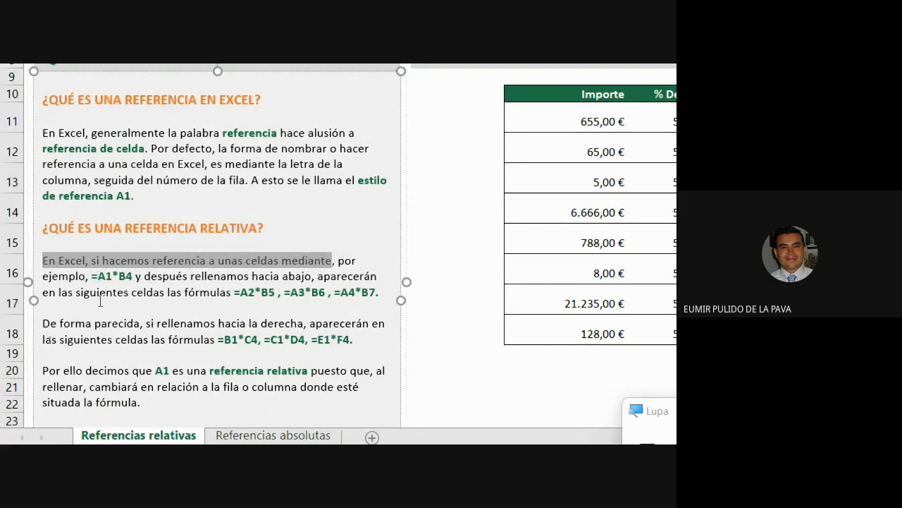
pyautogui.moveTo(100, 277); pyautogui.dragTo(137, 282)
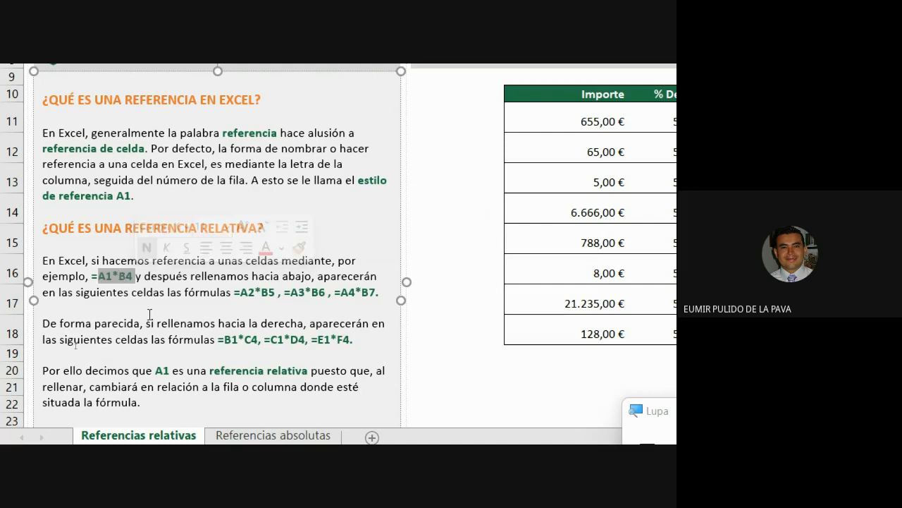
pyautogui.moveTo(240, 293); pyautogui.dragTo(370, 298)
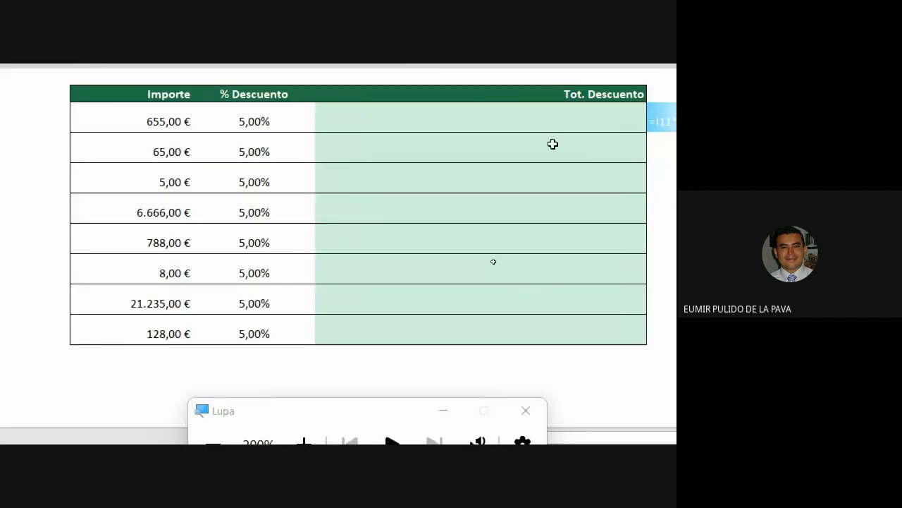
pyautogui.click(496, 119)
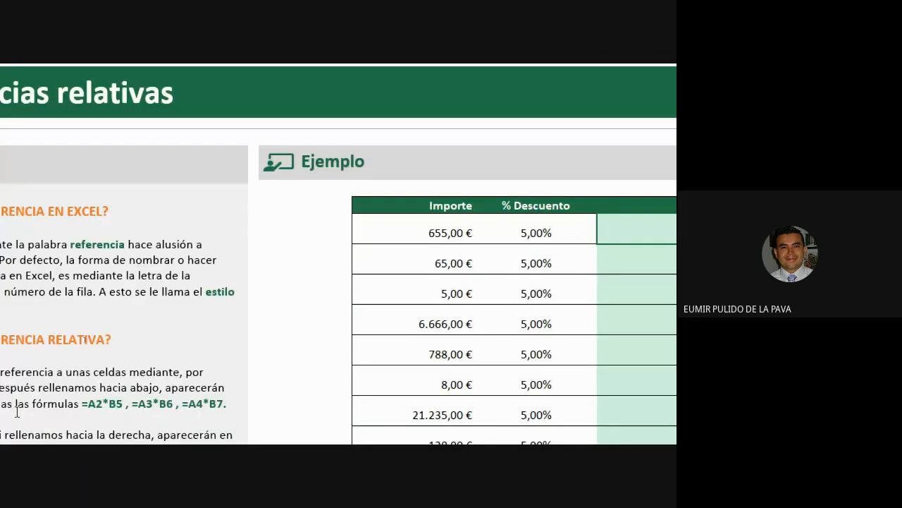
# Enter =I11*J11 in the first Tot. Descuento cell, giving 32,75 €.
pyautogui.write('=')
pyautogui.click(394, 231)
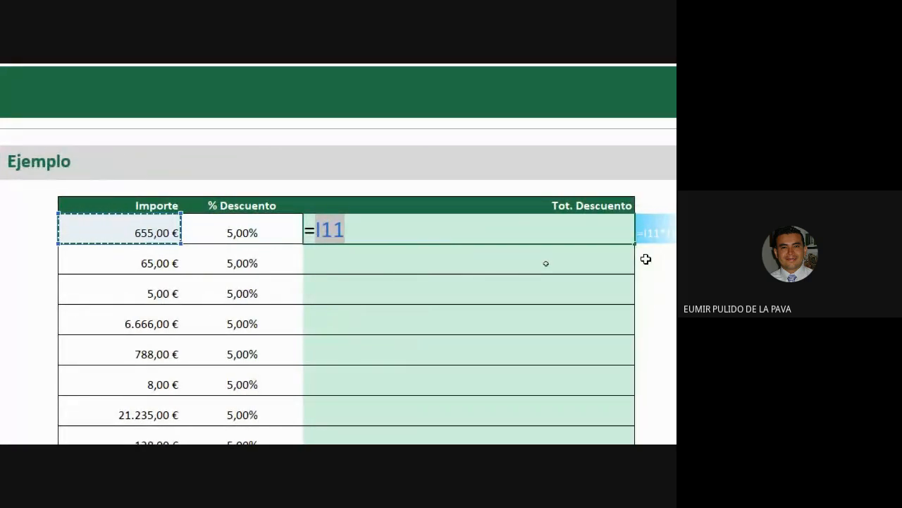
pyautogui.write('*')
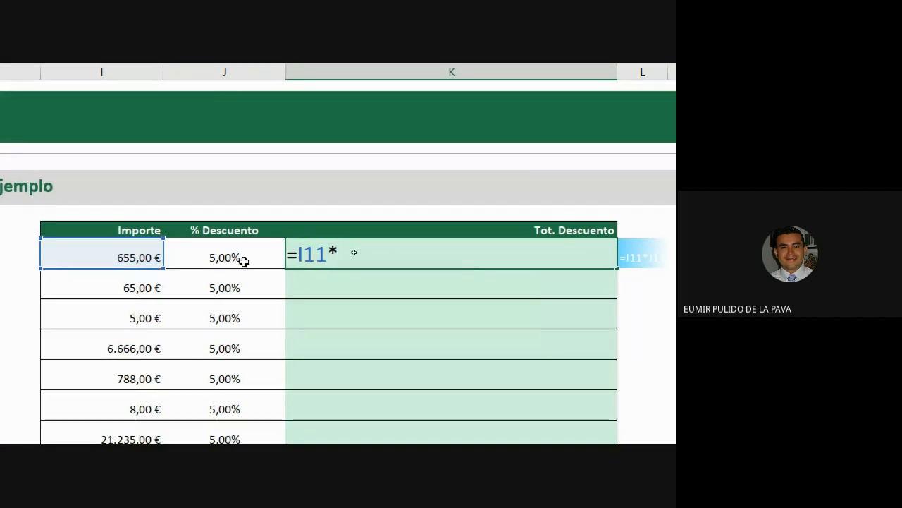
pyautogui.click(244, 261)
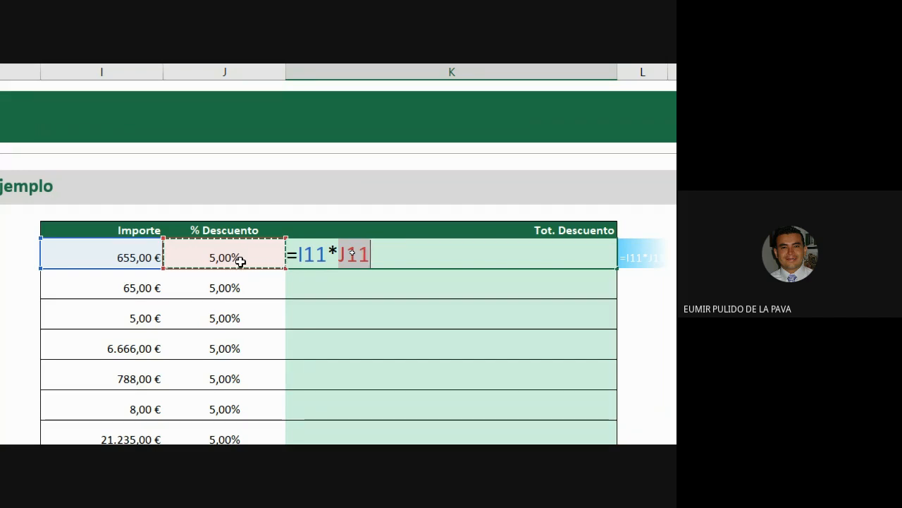
pyautogui.press('Return')
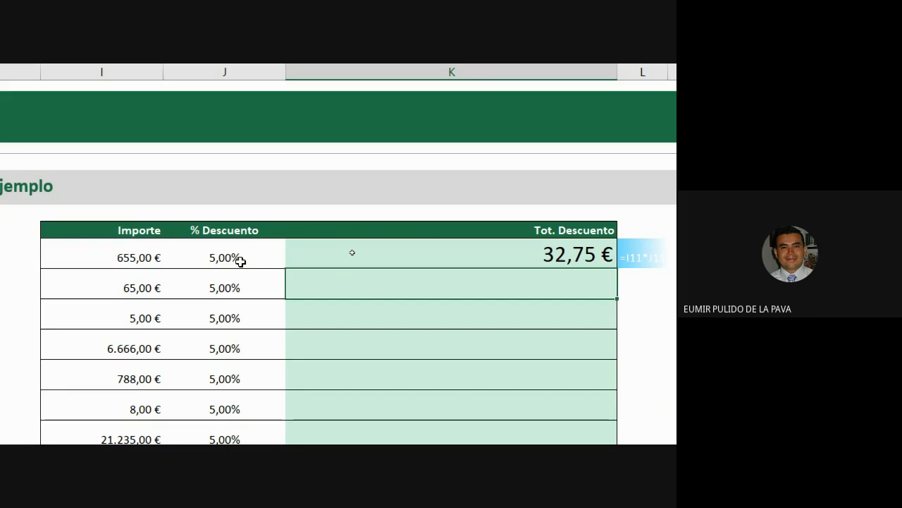
# Enter the row 12 formula multiplying 65,00 € by 5,00%, giving 3,25 €.
pyautogui.write('=')
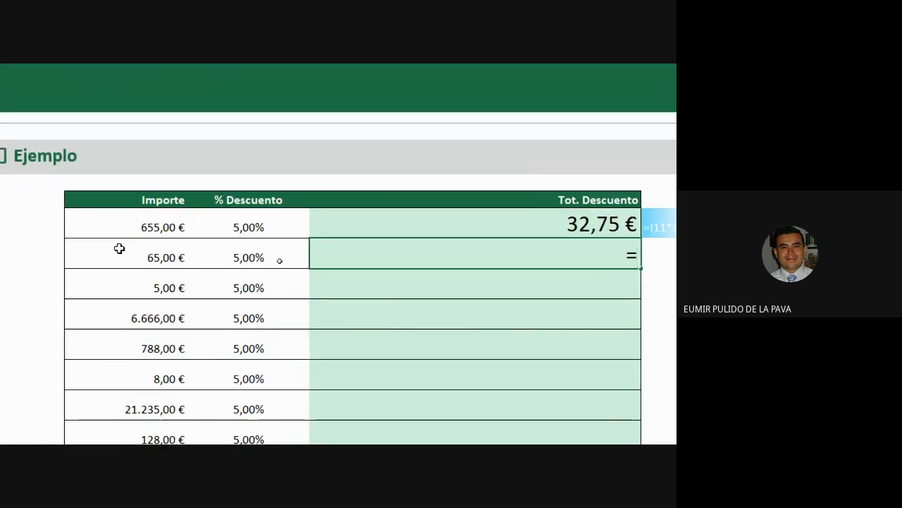
pyautogui.click(119, 248)
pyautogui.write('*')
pyautogui.click(243, 259)
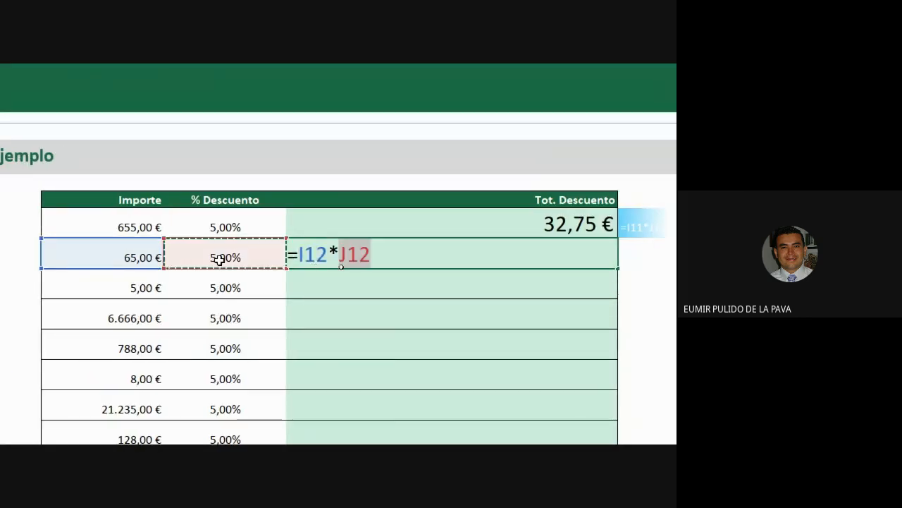
pyautogui.press('Return')
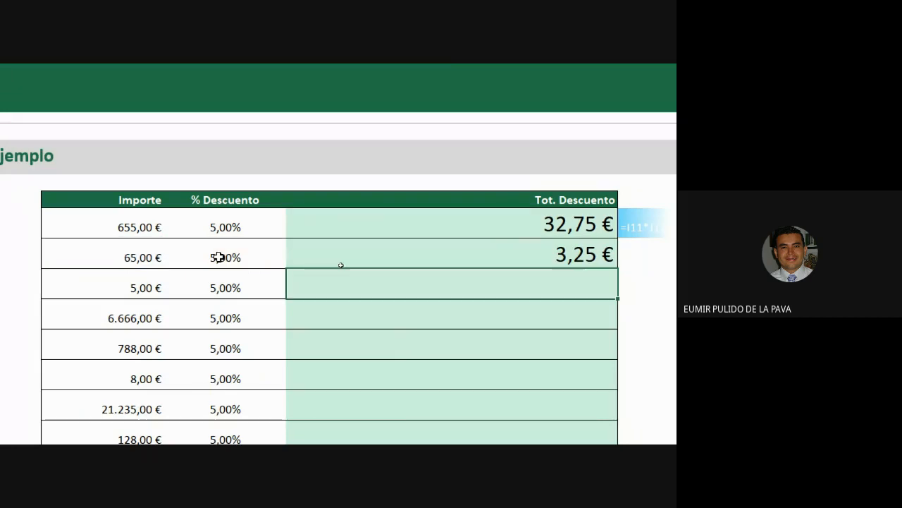
# Enter the row 13 formula giving 0,25 €, then select all Importe amounts.
pyautogui.write('=')
pyautogui.click(113, 287)
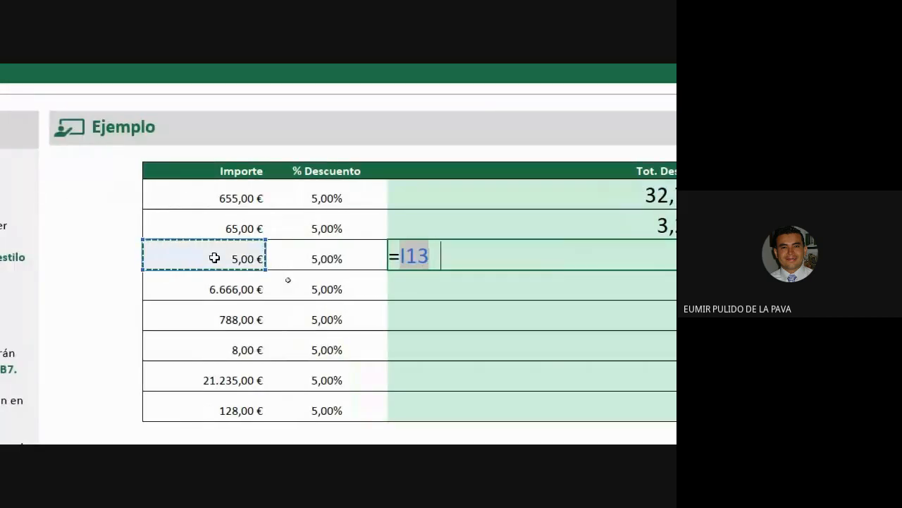
pyautogui.write('*')
pyautogui.click(313, 253)
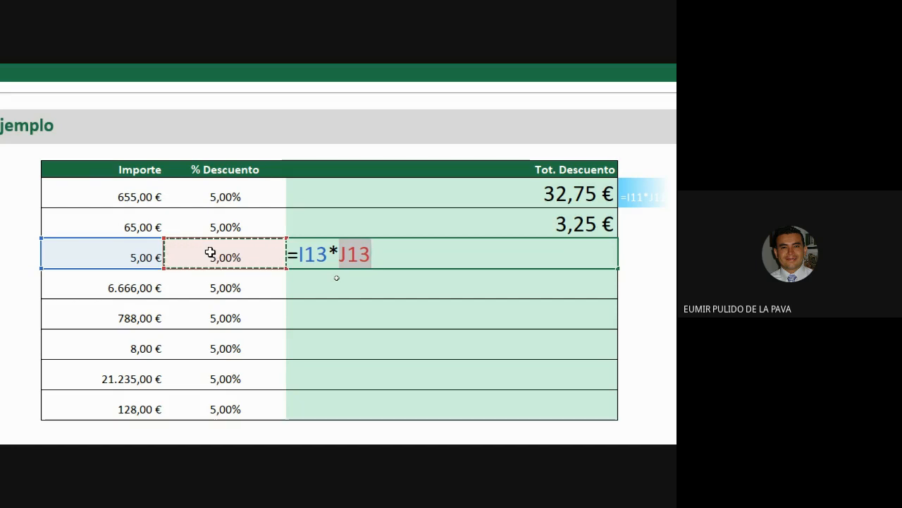
pyautogui.press('Return')
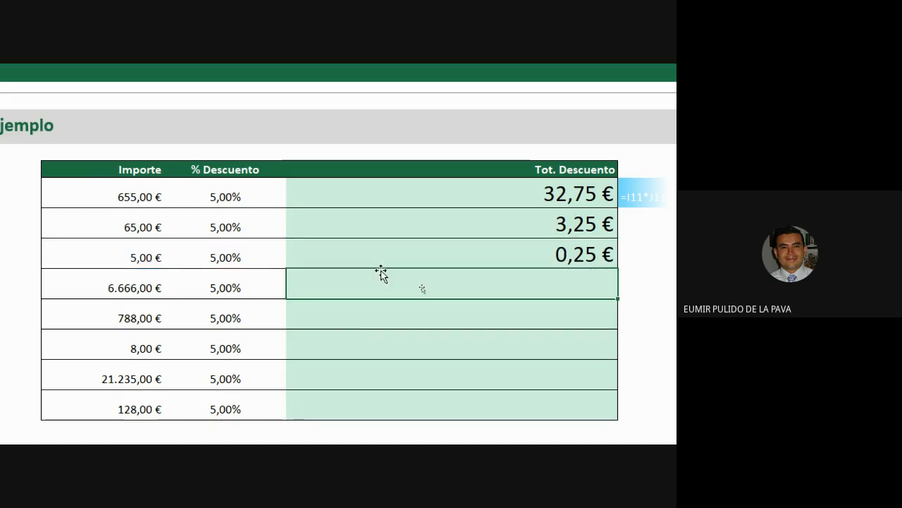
pyautogui.click(152, 196)
pyautogui.moveTo(153, 196); pyautogui.dragTo(194, 401)
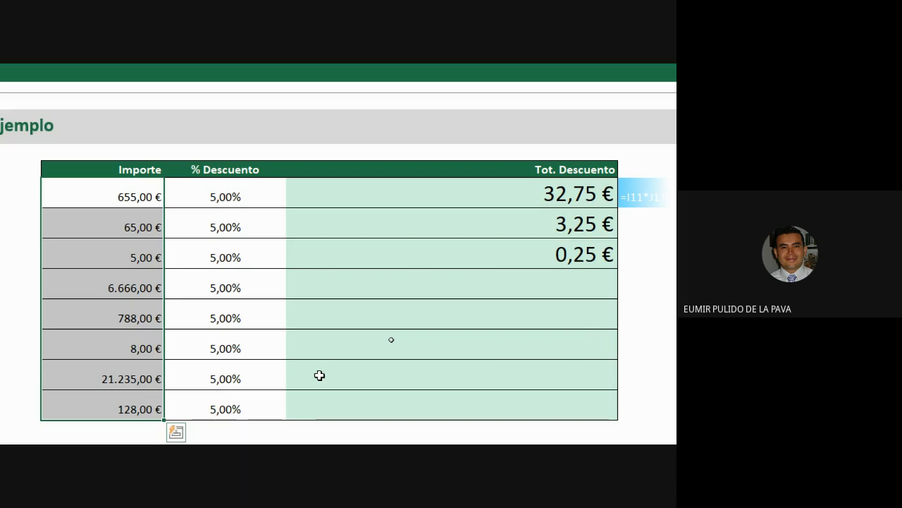
# Clear K12:K13, reconfirm =I11*J11 in K11 and fill it down to row 18.
pyautogui.moveTo(435, 227); pyautogui.dragTo(435, 256)
pyautogui.press('Delete')
pyautogui.doubleClick(402, 190)
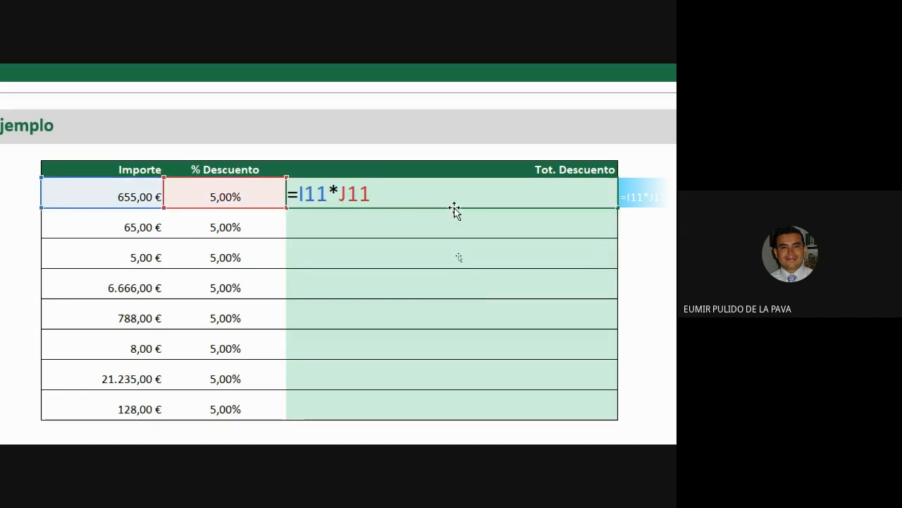
pyautogui.press('Return')
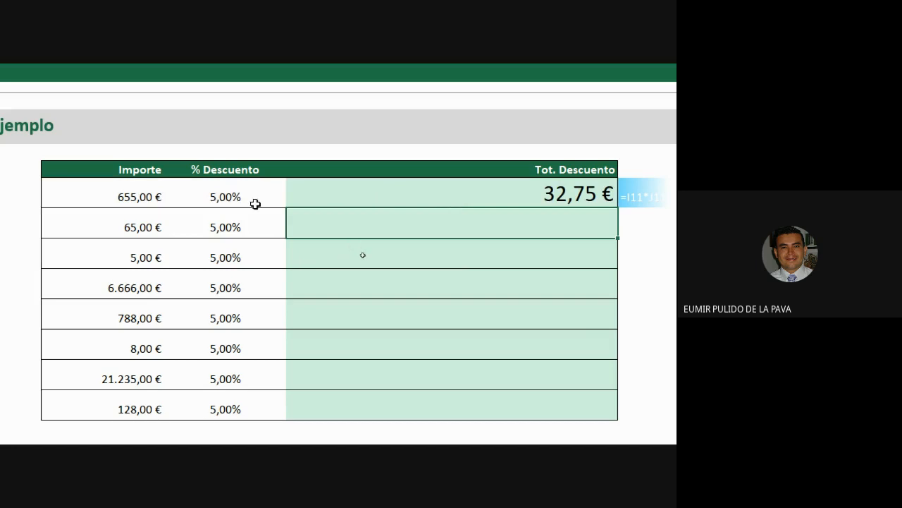
pyautogui.click(423, 201)
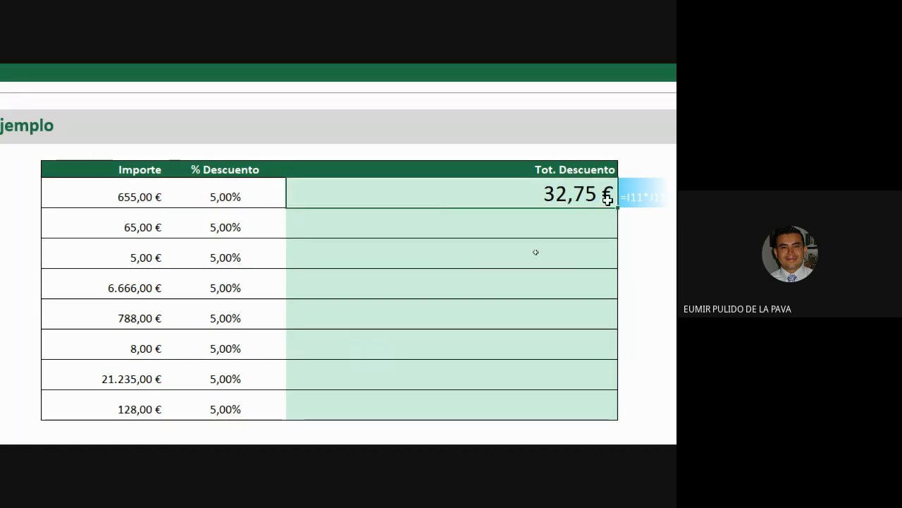
pyautogui.moveTo(617, 210); pyautogui.dragTo(606, 409)
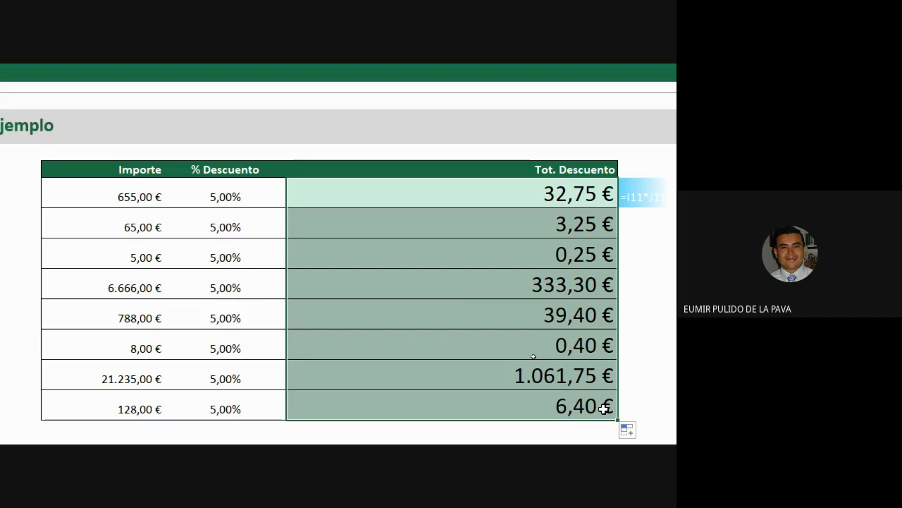
# Re-edit the top =I11*J11 formula and fill it down through the last row.
pyautogui.doubleClick(462, 188)
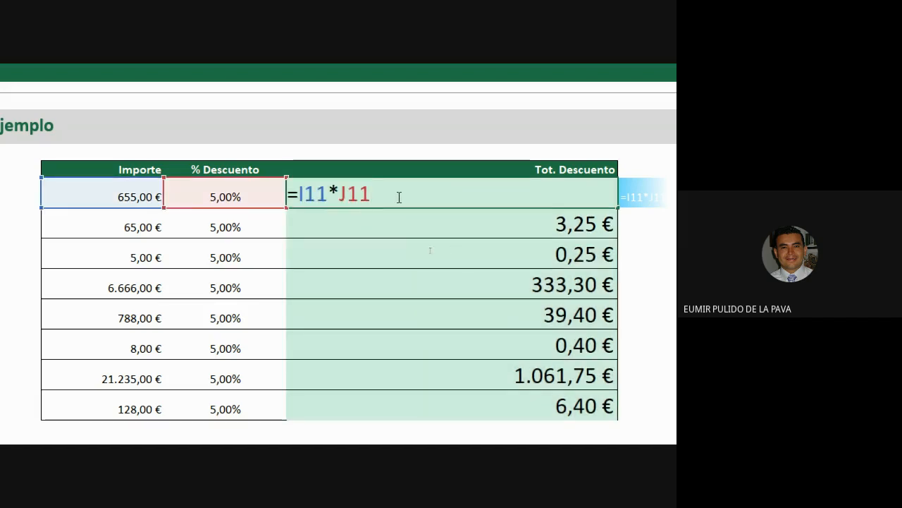
pyautogui.moveTo(371, 201); pyautogui.dragTo(298, 202)
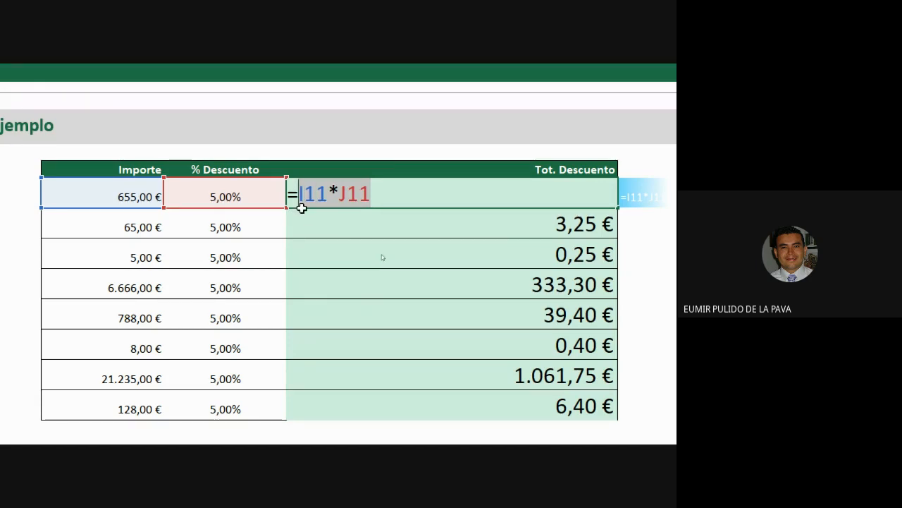
pyautogui.click(301, 203)
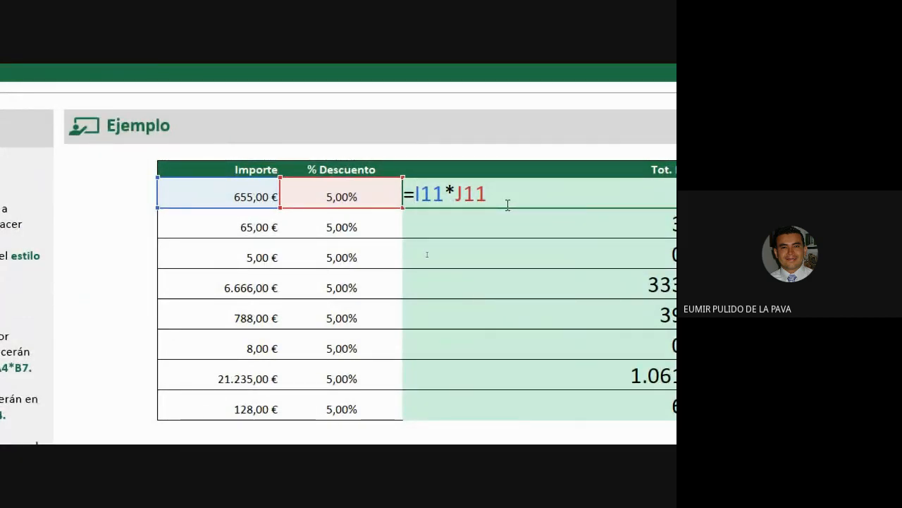
pyautogui.press('Return')
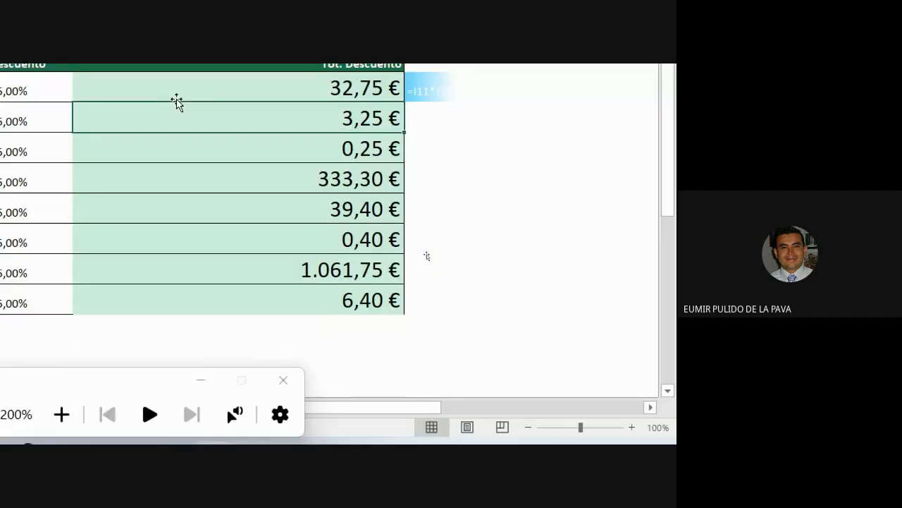
pyautogui.click(289, 136)
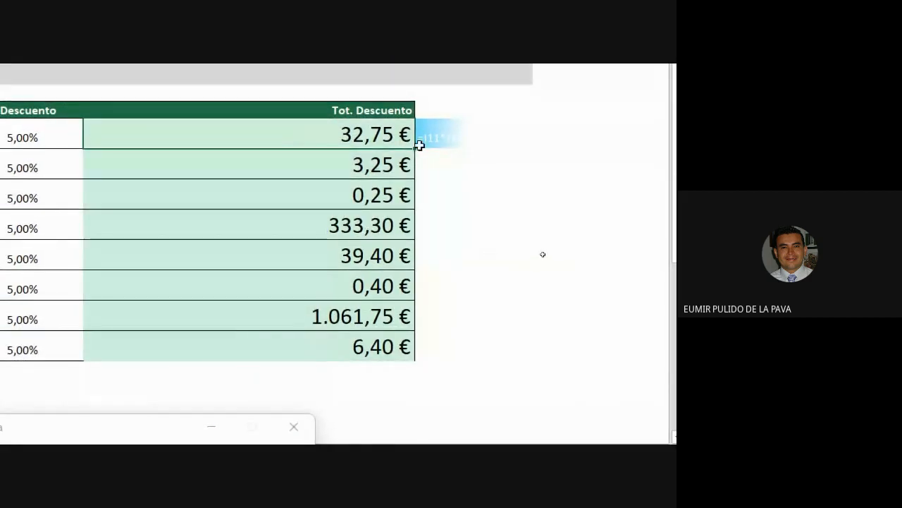
pyautogui.moveTo(416, 177); pyautogui.dragTo(406, 352)
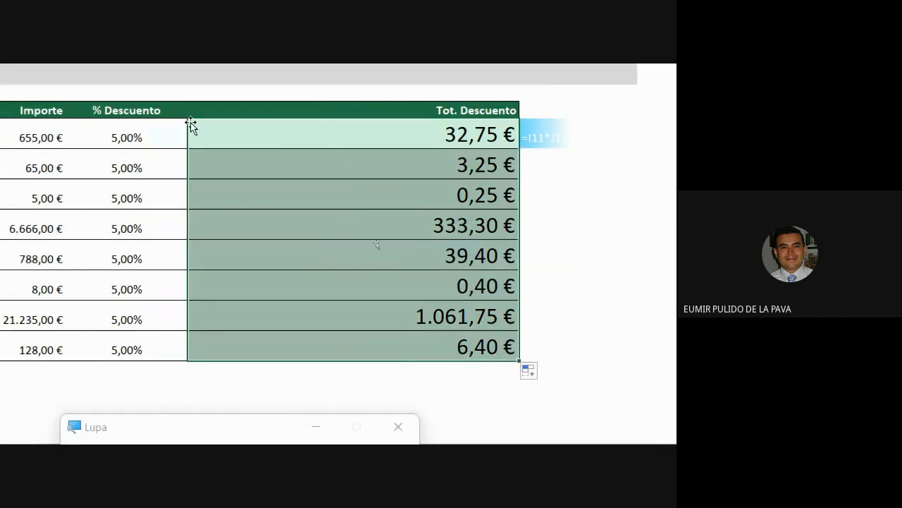
pyautogui.doubleClick(218, 163)
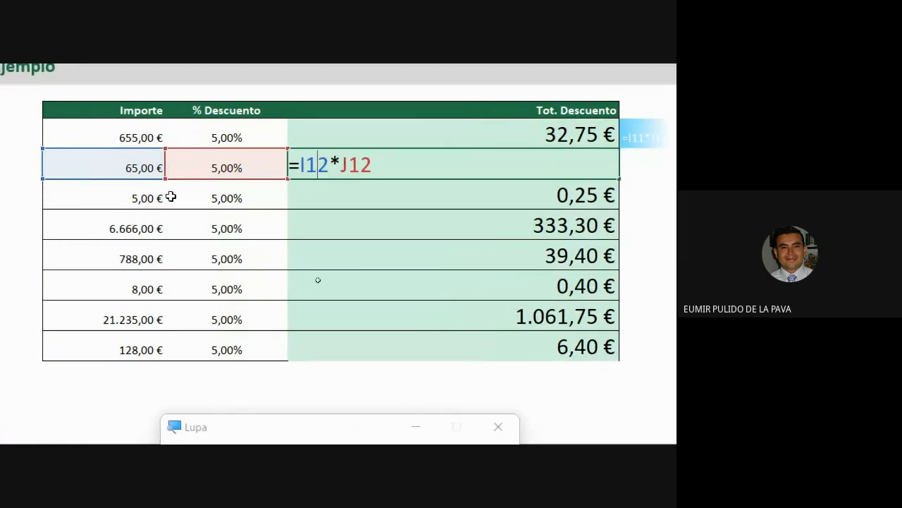
pyautogui.doubleClick(357, 196)
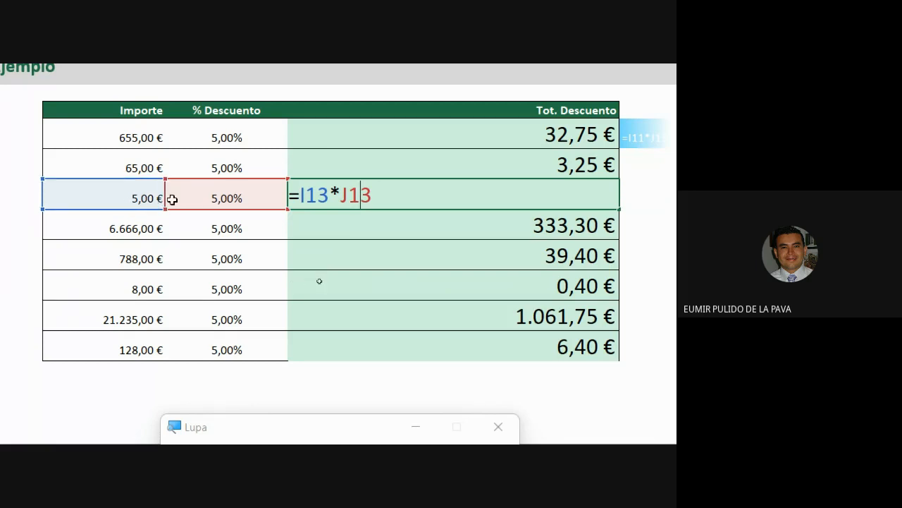
pyautogui.press('Return')
pyautogui.doubleClick(317, 226)
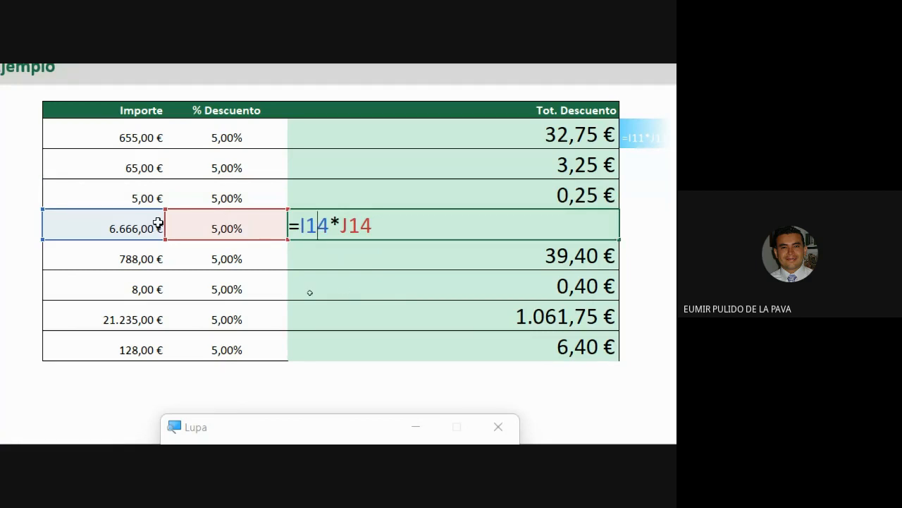
pyautogui.press('Escape')
pyautogui.doubleClick(324, 257)
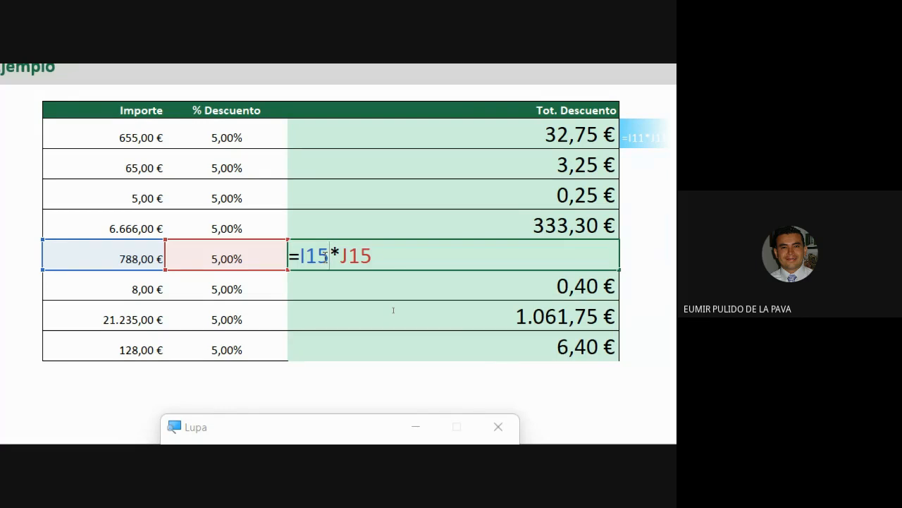
pyautogui.press('Escape')
pyautogui.doubleClick(349, 139)
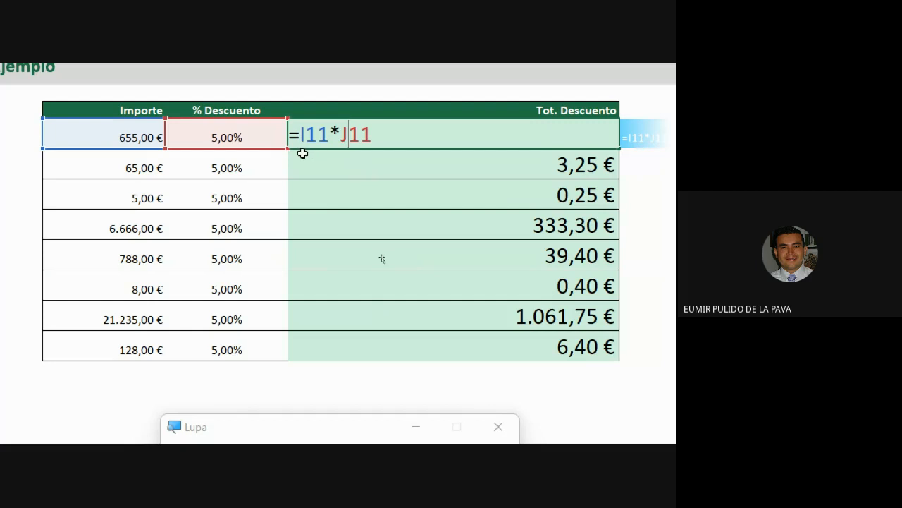
pyautogui.press('Escape')
pyautogui.doubleClick(396, 166)
pyautogui.press('Escape')
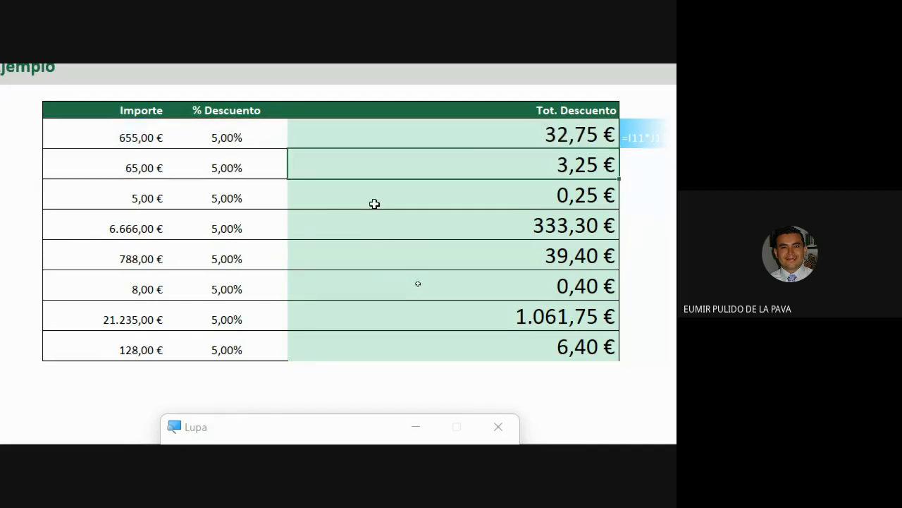
pyautogui.doubleClick(379, 192)
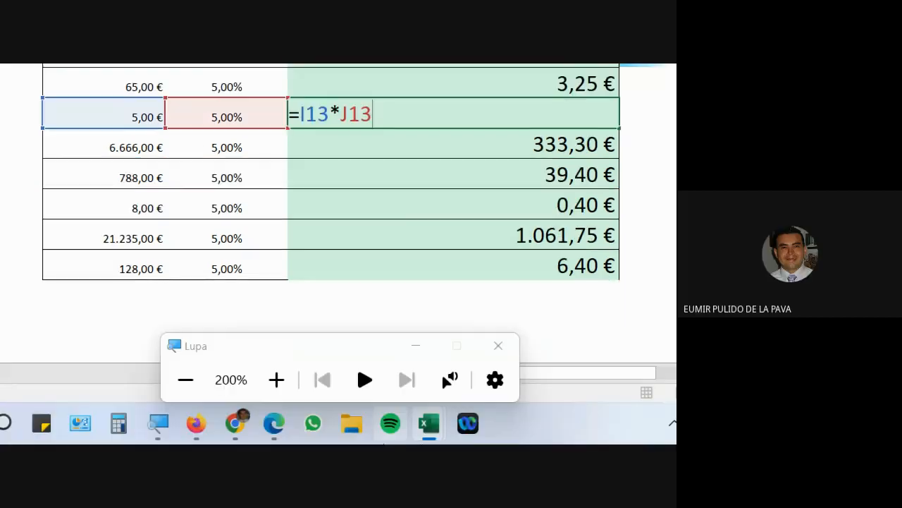
pyautogui.click(244, 427)
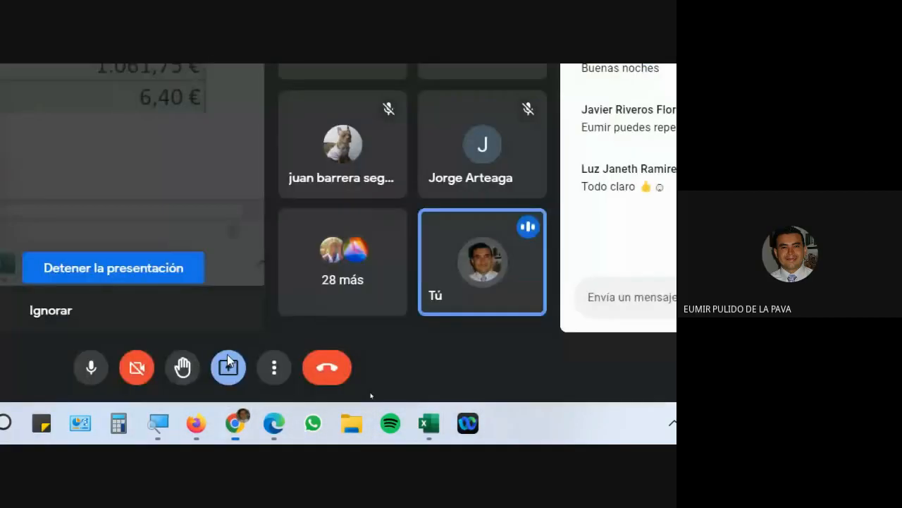
pyautogui.moveTo(213, 423)
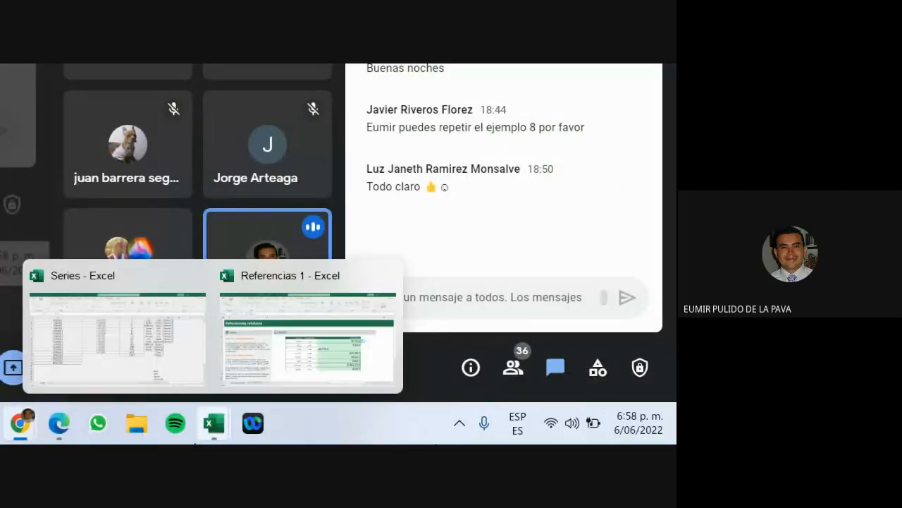
pyautogui.click(308, 320)
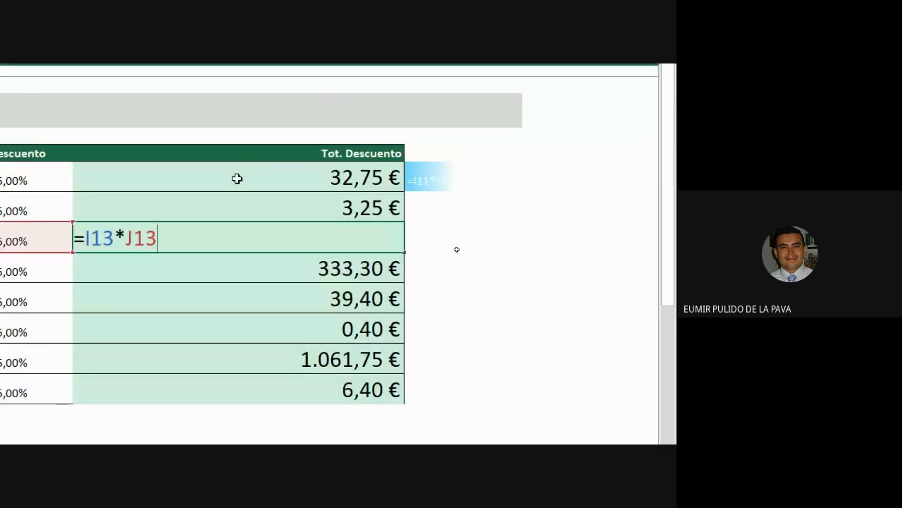
pyautogui.doubleClick(238, 179)
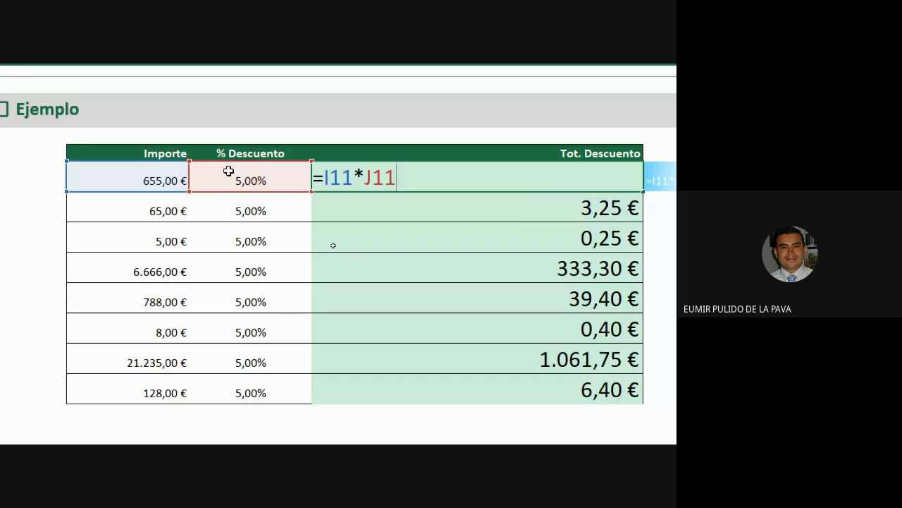
# Clear K12:K18 and refill the top discount formula down to row 18.
pyautogui.press('Return')
pyautogui.moveTo(383, 211); pyautogui.dragTo(379, 378)
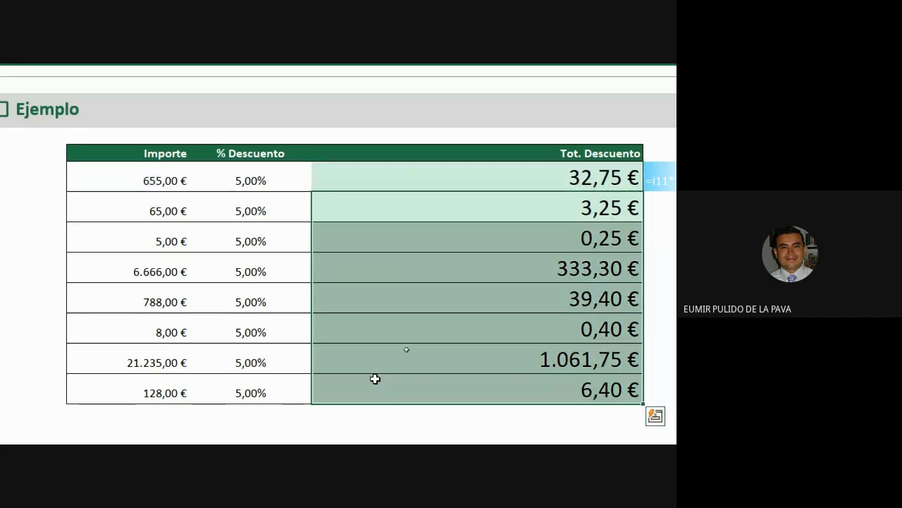
pyautogui.press('Delete')
pyautogui.click(559, 177)
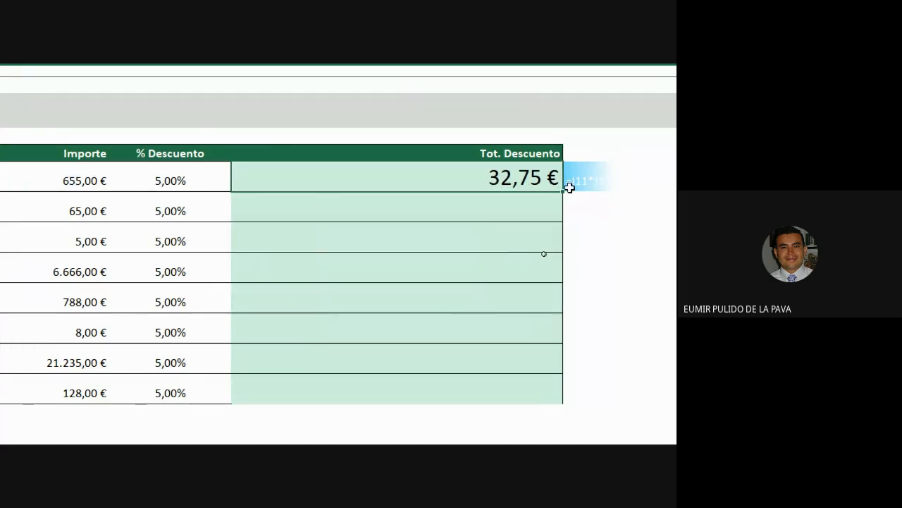
pyautogui.moveTo(569, 190); pyautogui.dragTo(533, 393)
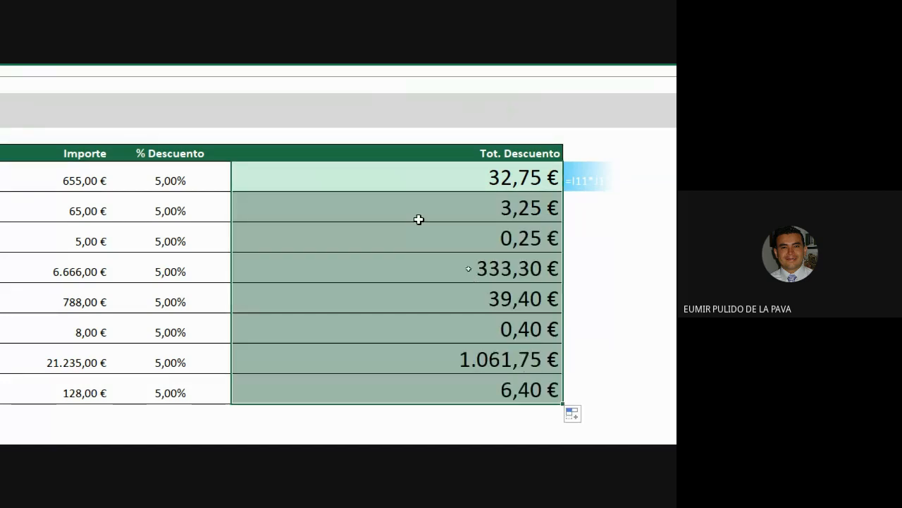
# Check the formulas in the 3,25 € row and the last row (=I18*J18).
pyautogui.click(416, 206)
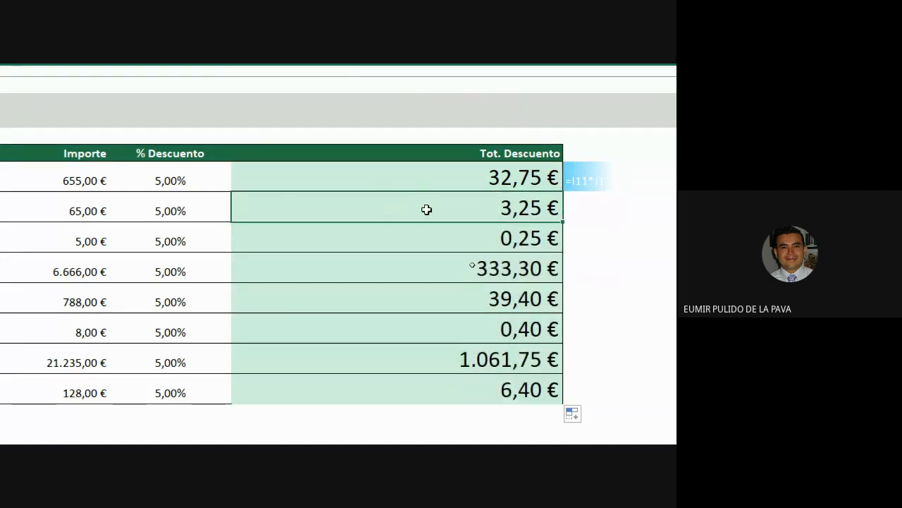
pyautogui.doubleClick(427, 209)
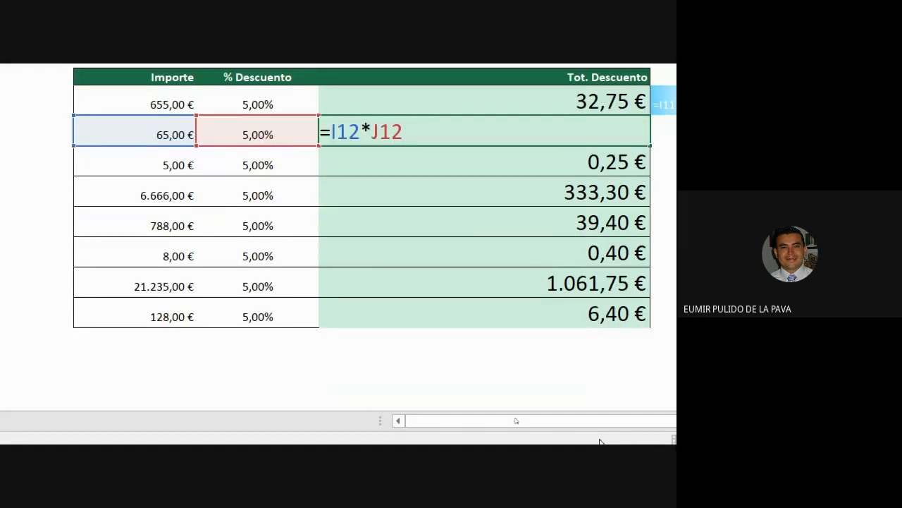
pyautogui.click(472, 316)
pyautogui.doubleClick(473, 317)
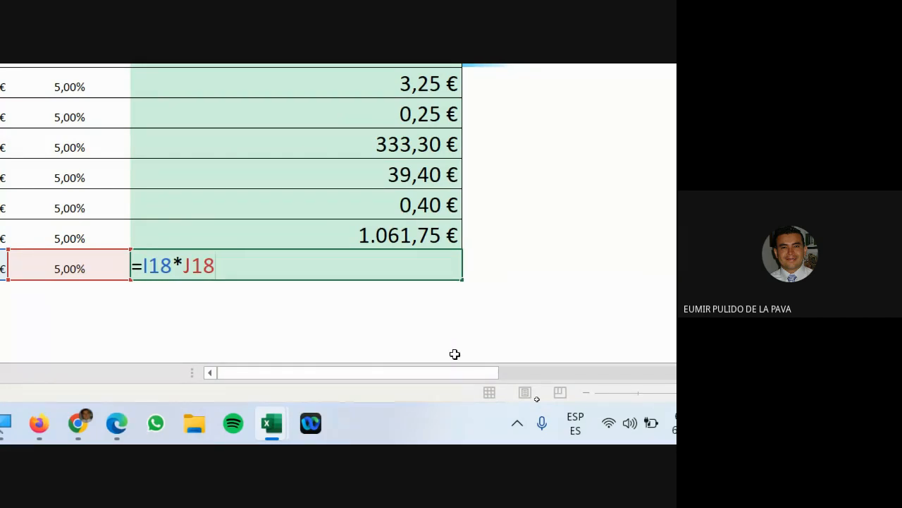
pyautogui.click(504, 252)
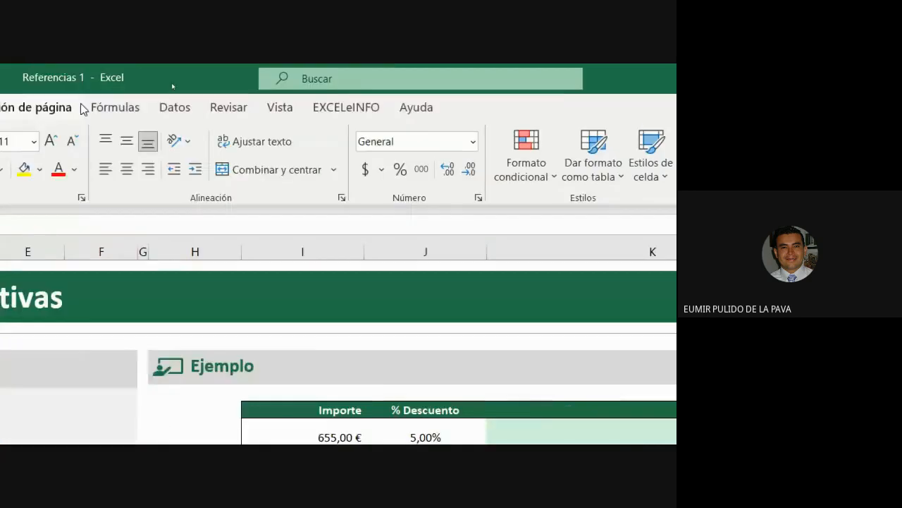
# Draw a blue down block arrow beside the Tot. Descuento totals.
pyautogui.click(96, 107)
pyautogui.click(134, 165)
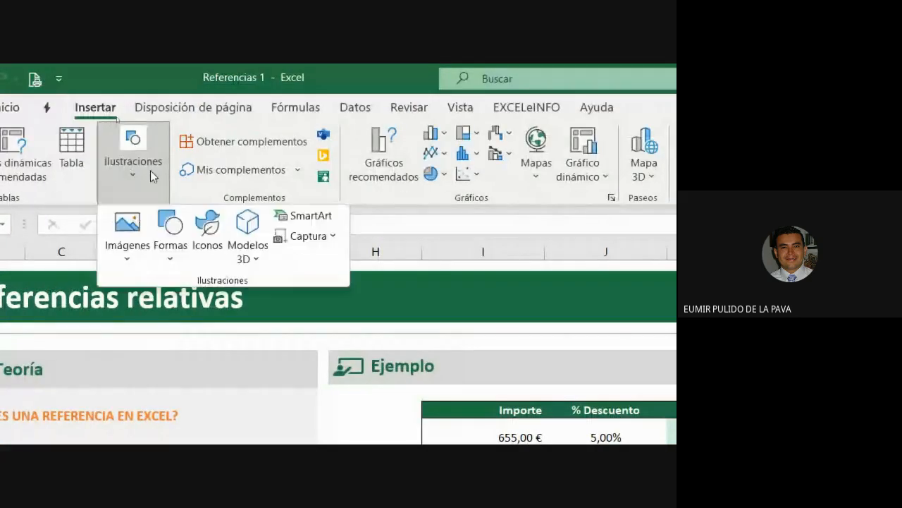
pyautogui.click(171, 235)
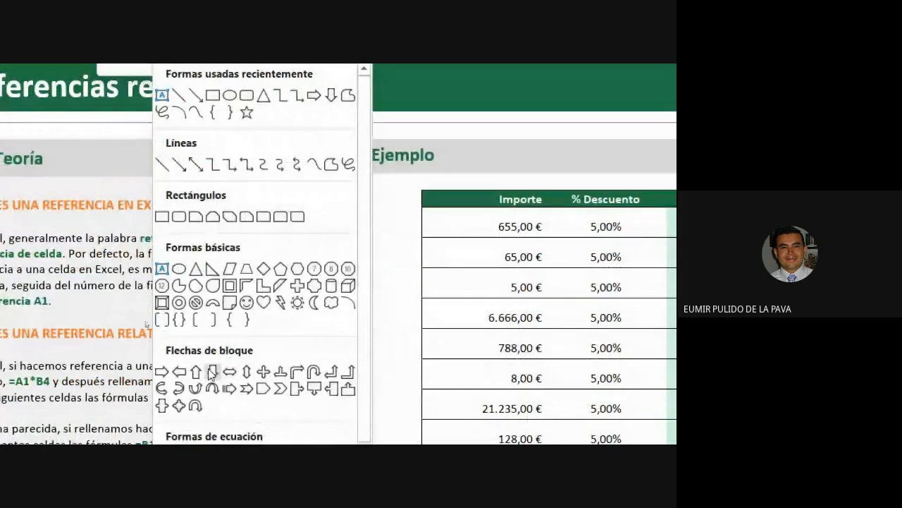
pyautogui.click(213, 423)
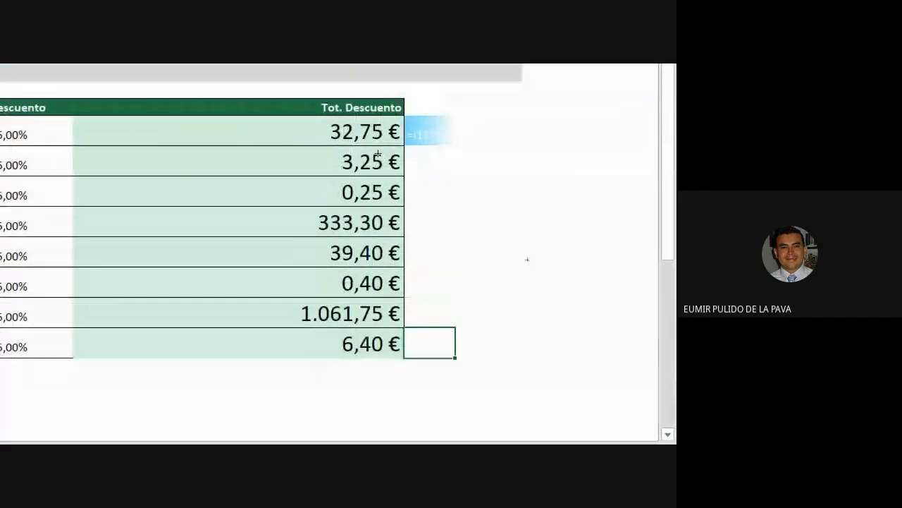
pyautogui.moveTo(377, 73); pyautogui.dragTo(508, 380)
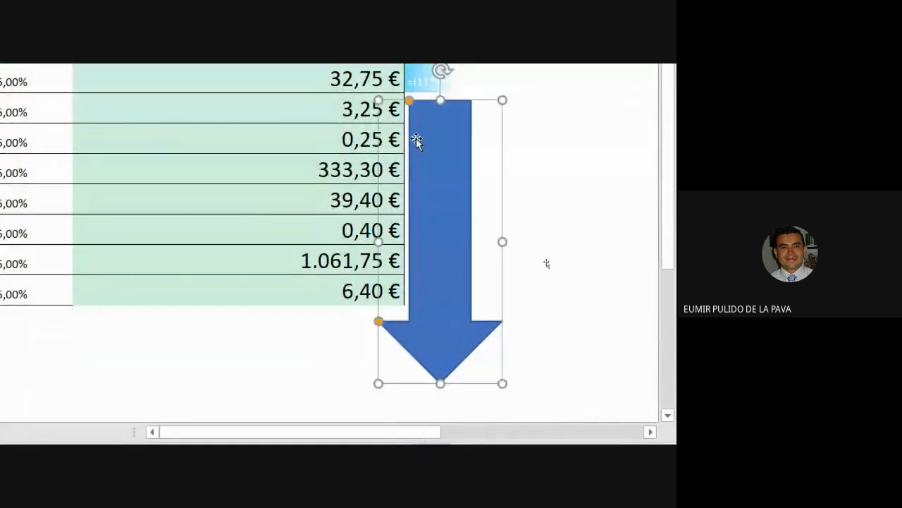
# Write 'valor de las FILAS' in the arrow, rotated upward, centred, larger and bold.
pyautogui.rightClick(428, 317)
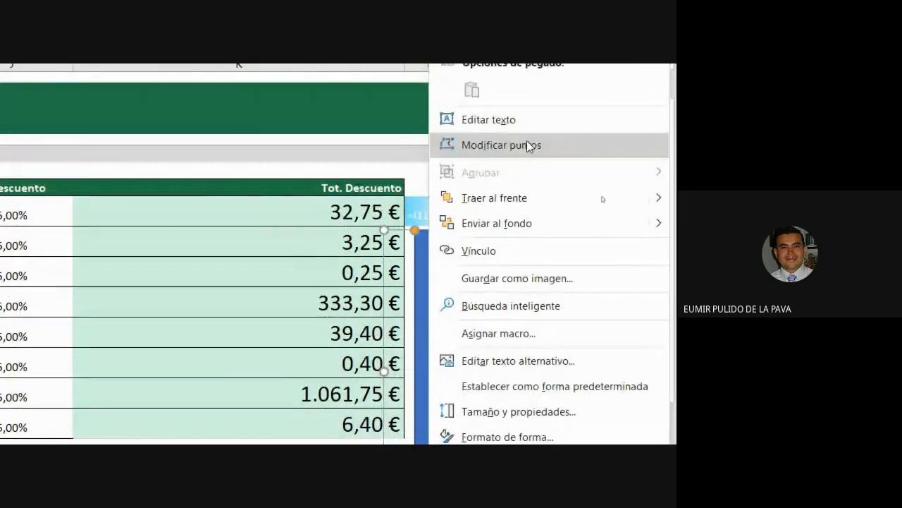
pyautogui.click(521, 121)
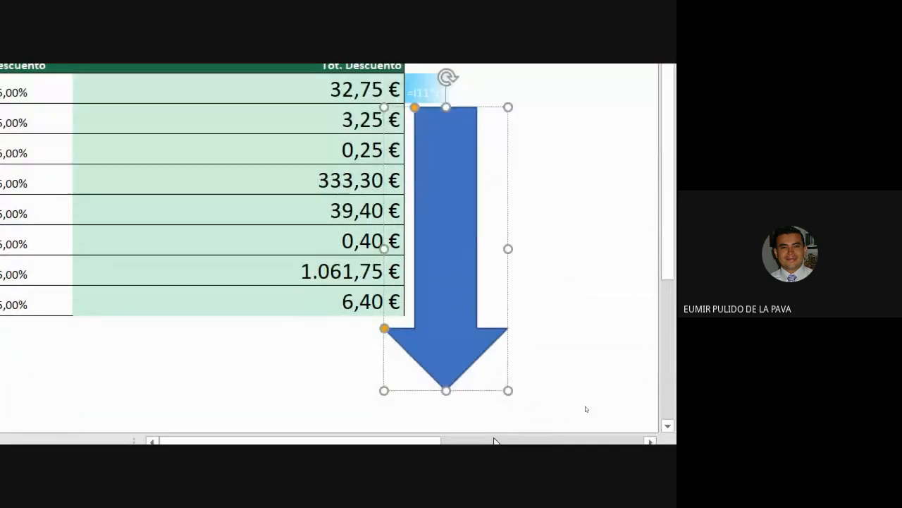
pyautogui.write('va')
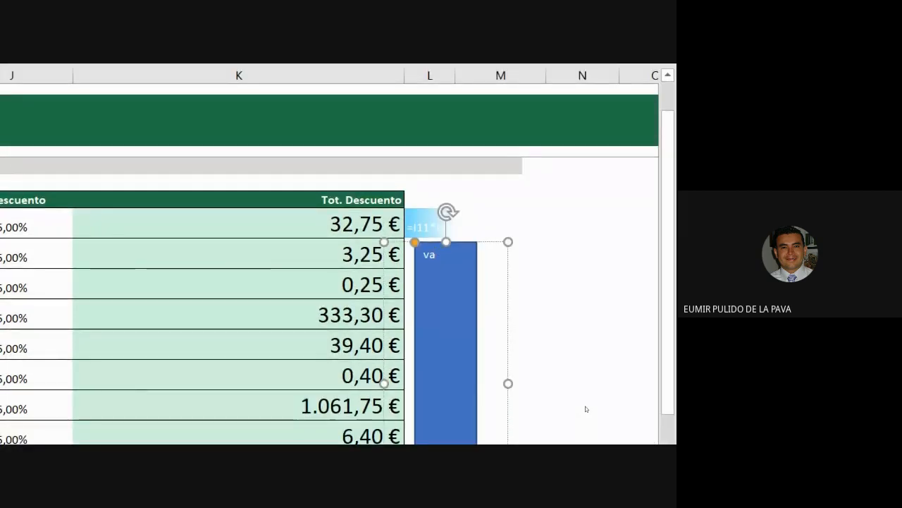
pyautogui.write('lor de las FI')
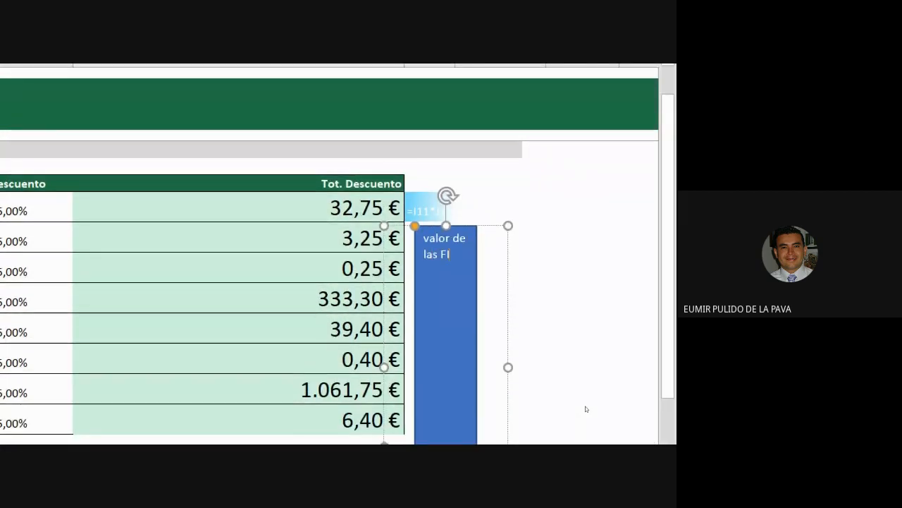
pyautogui.write('LAS')
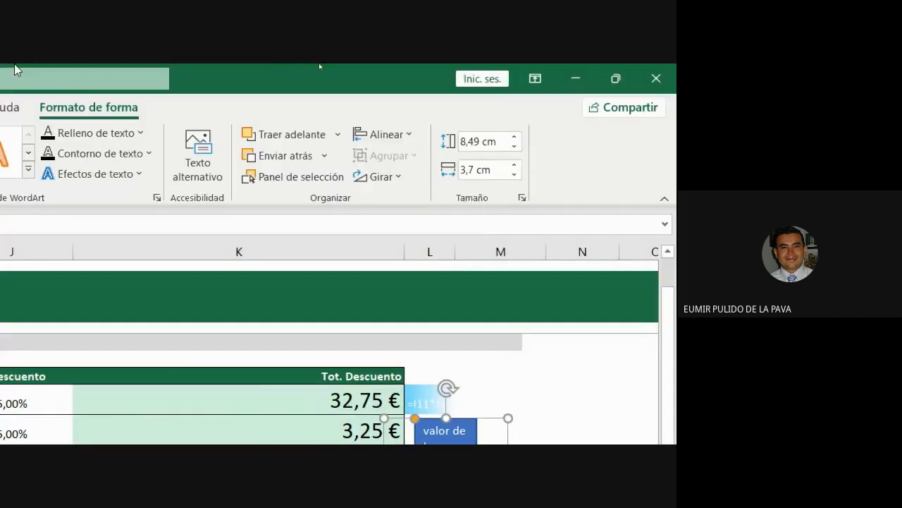
pyautogui.click(21, 107)
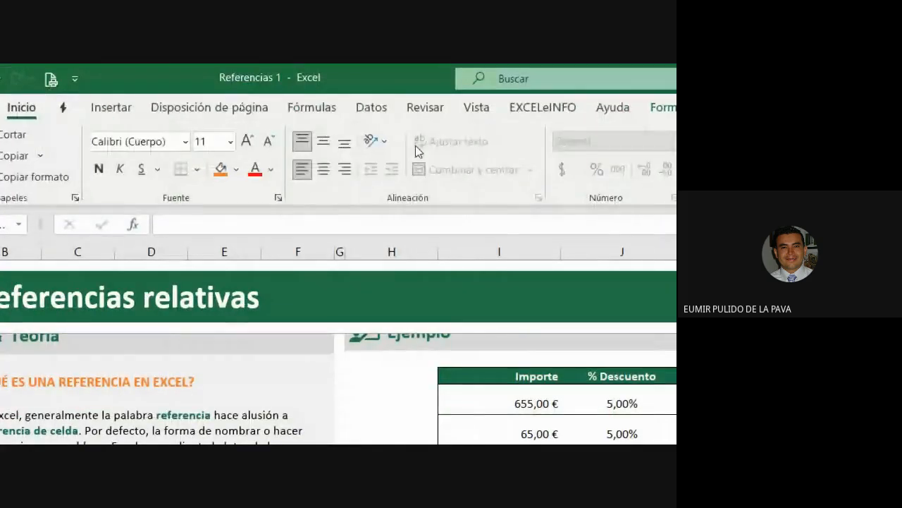
pyautogui.click(386, 142)
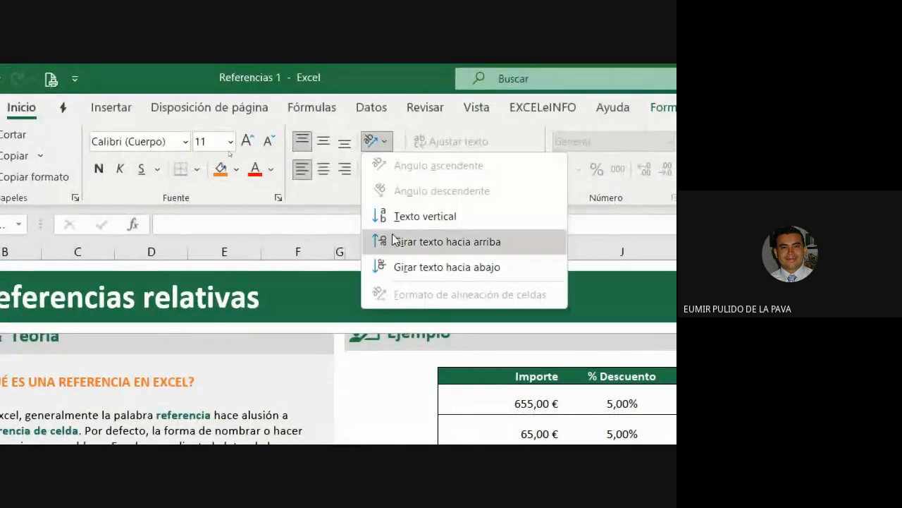
pyautogui.click(390, 238)
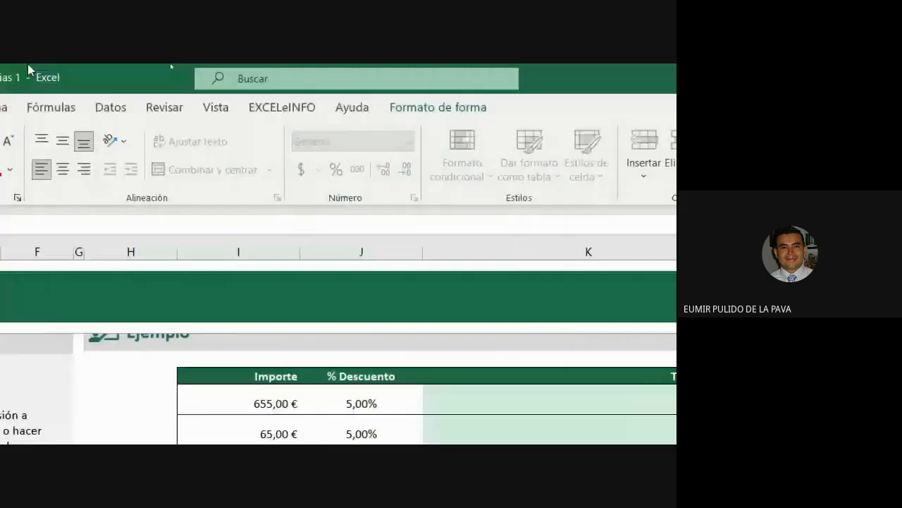
pyautogui.click(389, 141)
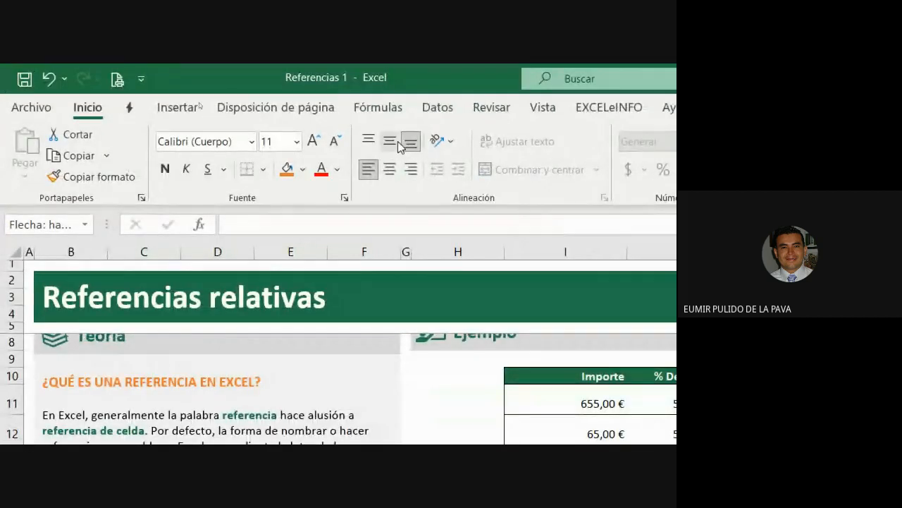
pyautogui.click(313, 141)
pyautogui.click(313, 141)
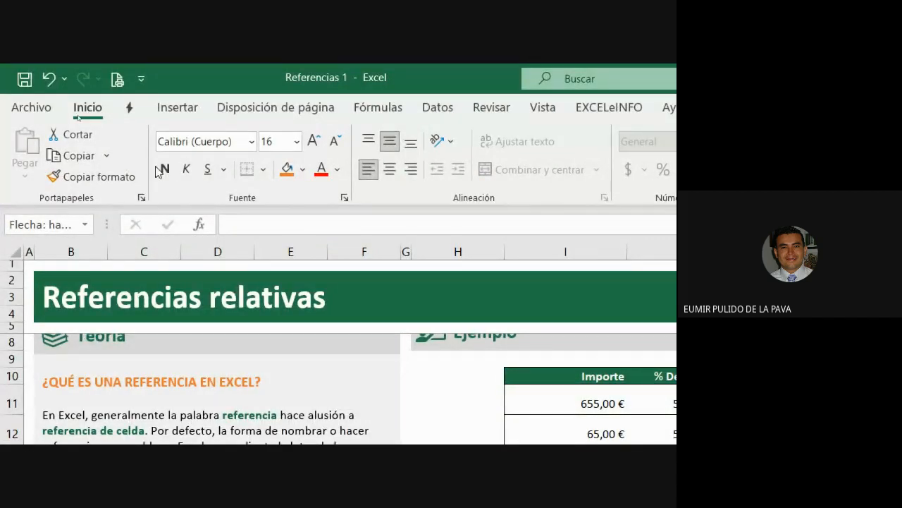
pyautogui.click(165, 169)
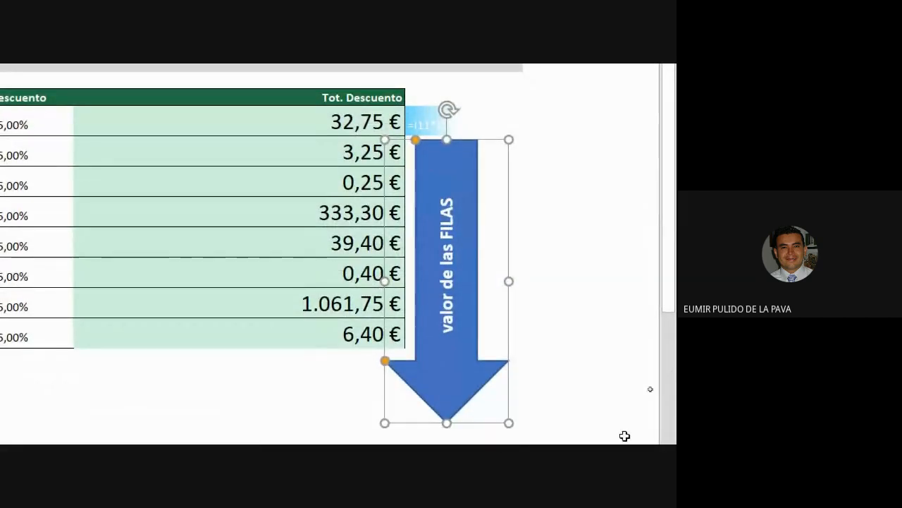
pyautogui.click(375, 148)
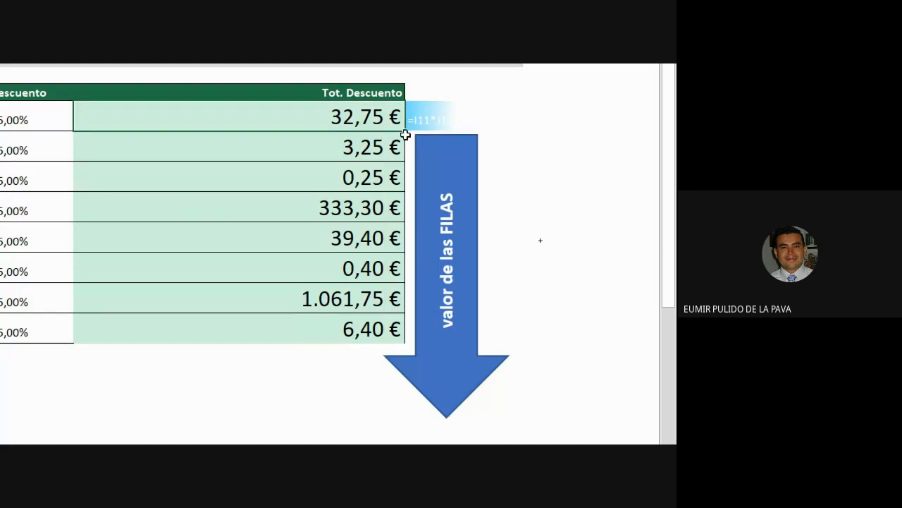
# Fill the row-11 discount formula down to row 18 and inspect rows 12–14.
pyautogui.moveTo(402, 129); pyautogui.dragTo(404, 343)
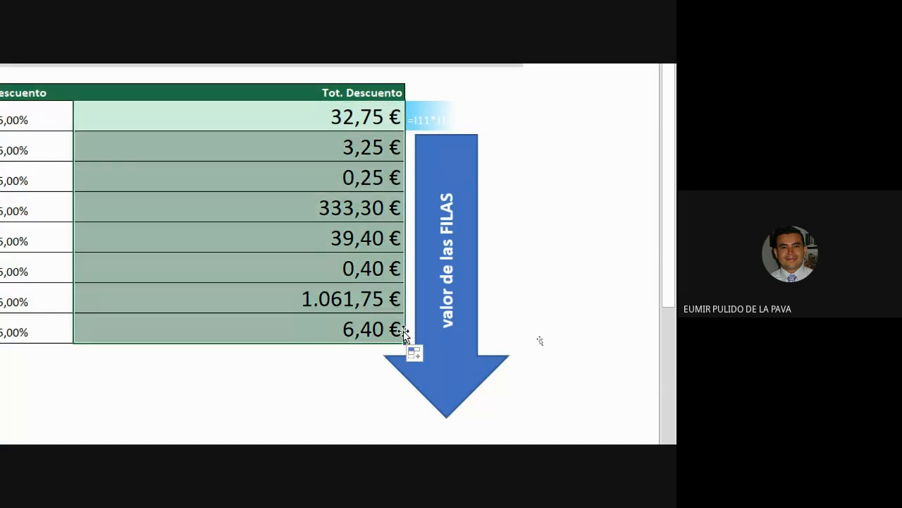
pyautogui.doubleClick(280, 153)
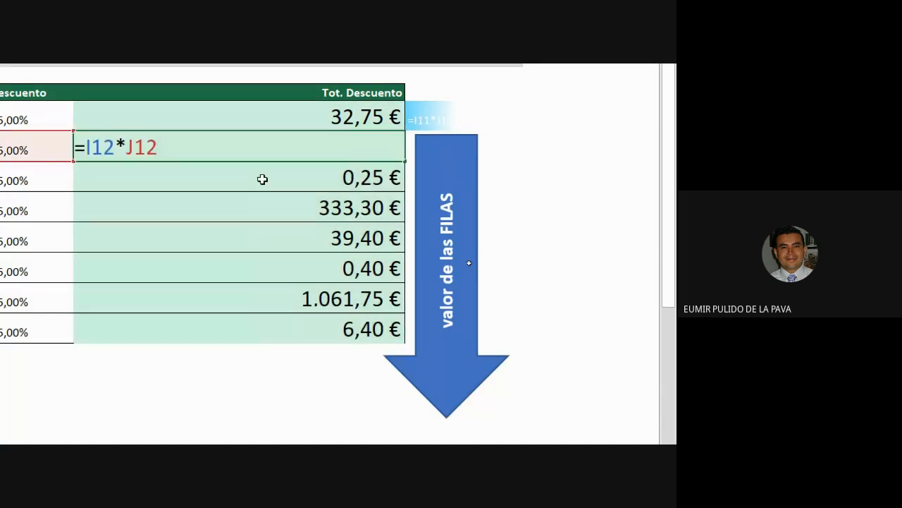
pyautogui.doubleClick(263, 180)
pyautogui.doubleClick(258, 205)
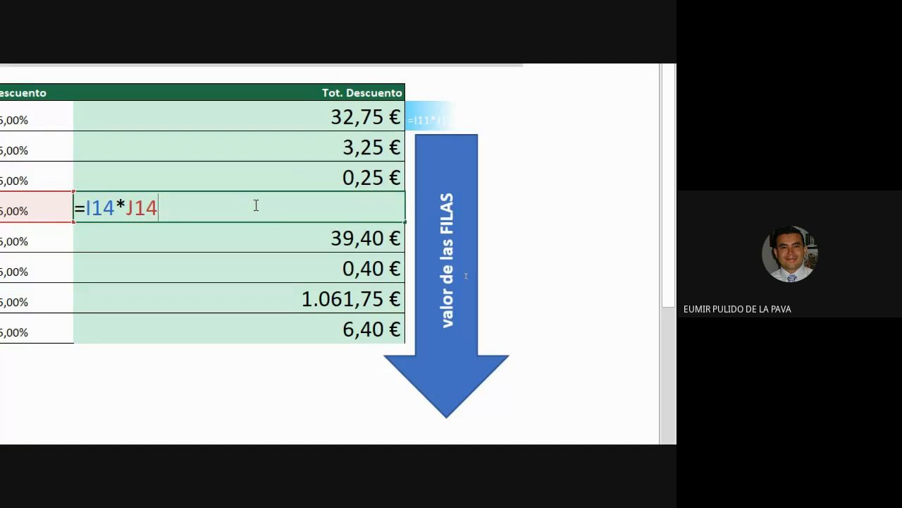
pyautogui.press('Escape')
# Erase the filled totals, then fill the row-18 formula upward to row 11.
pyautogui.click(274, 120)
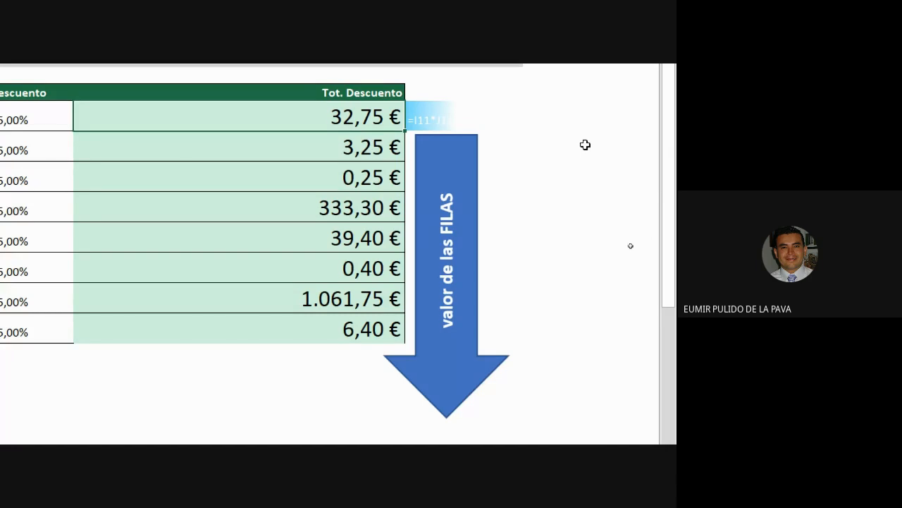
pyautogui.moveTo(406, 131); pyautogui.dragTo(325, 300)
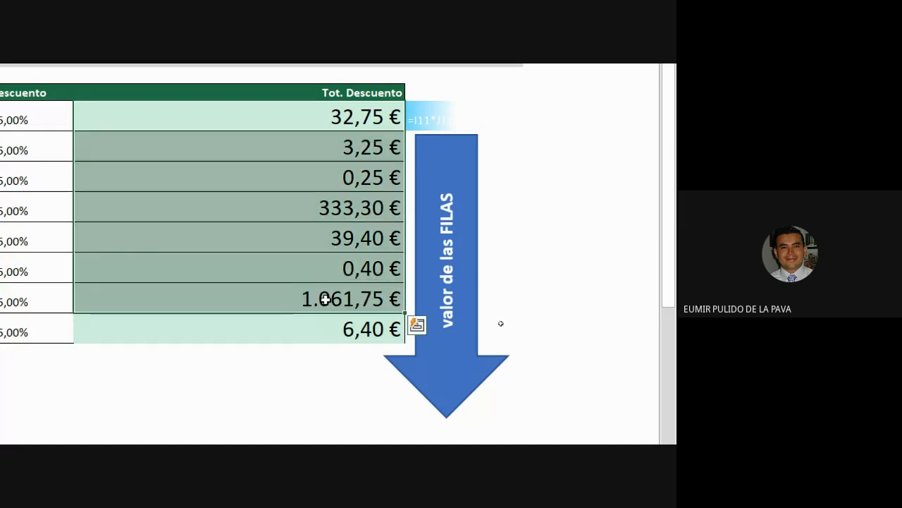
pyautogui.press('Delete')
pyautogui.doubleClick(442, 305)
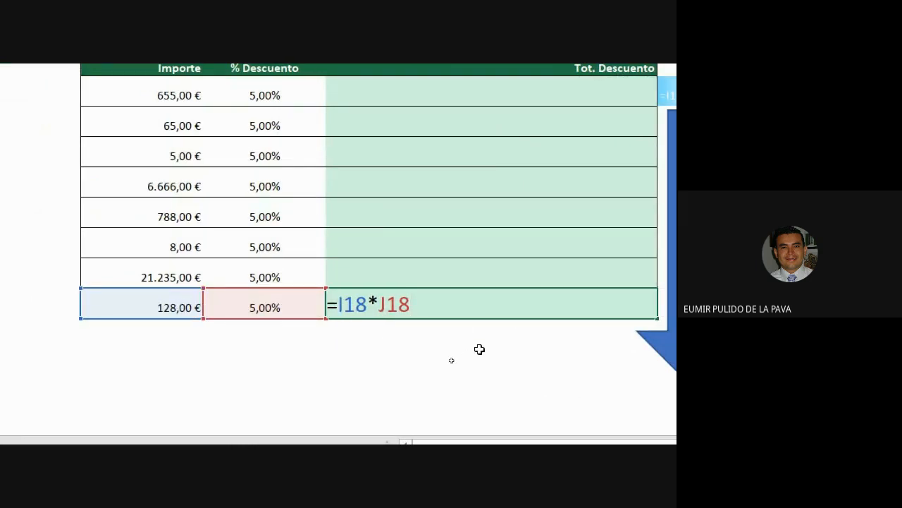
pyautogui.press('Return')
pyautogui.click(640, 313)
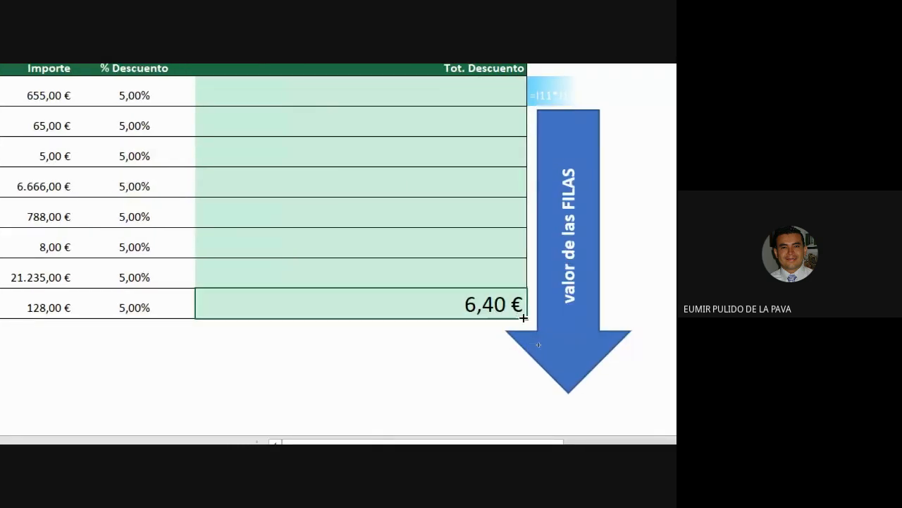
pyautogui.moveTo(525, 303); pyautogui.dragTo(522, 99)
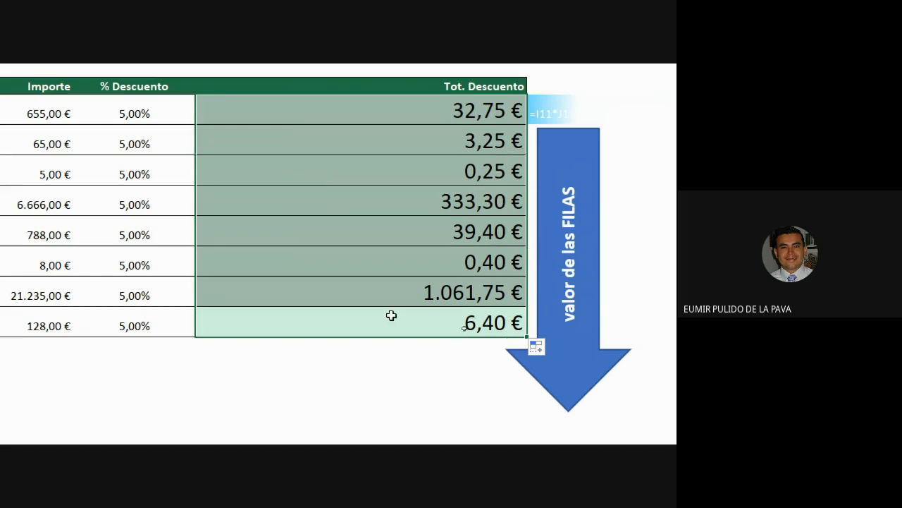
# Inspect each Tot. Descuento formula from row 18 back up to row 11.
pyautogui.doubleClick(329, 283)
pyautogui.doubleClick(331, 317)
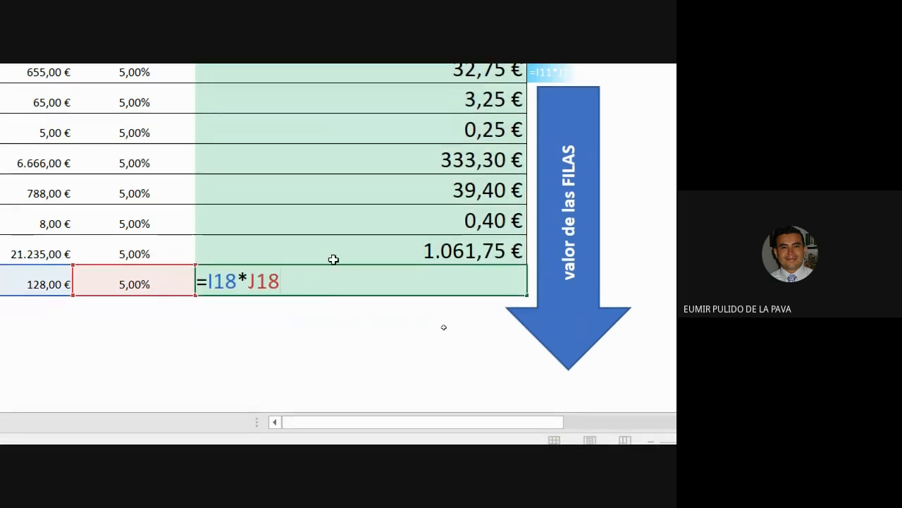
pyautogui.click(332, 299)
pyautogui.doubleClick(332, 257)
pyautogui.doubleClick(336, 221)
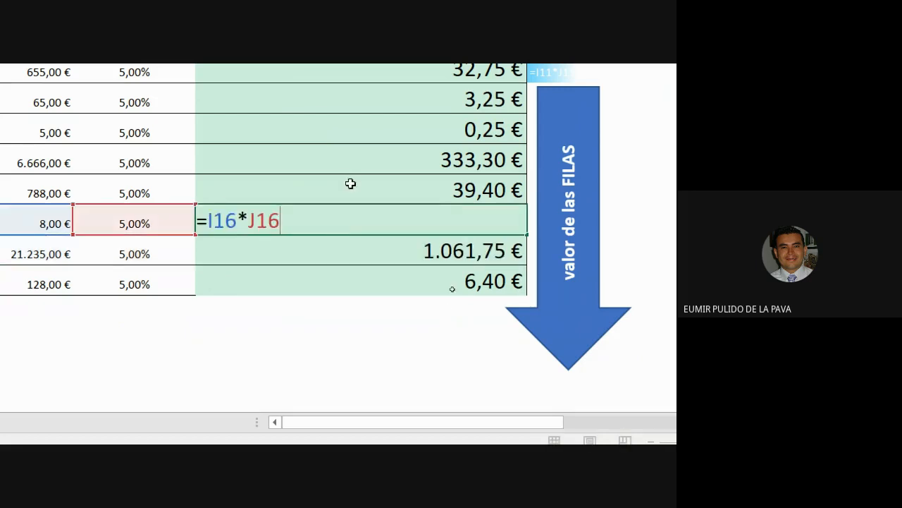
pyautogui.doubleClick(350, 187)
pyautogui.doubleClick(336, 161)
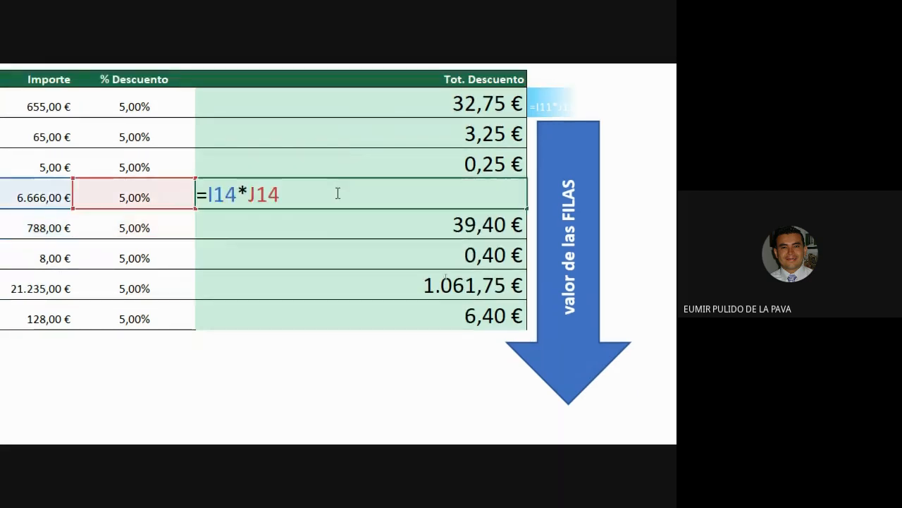
pyautogui.doubleClick(336, 166)
pyautogui.doubleClick(337, 137)
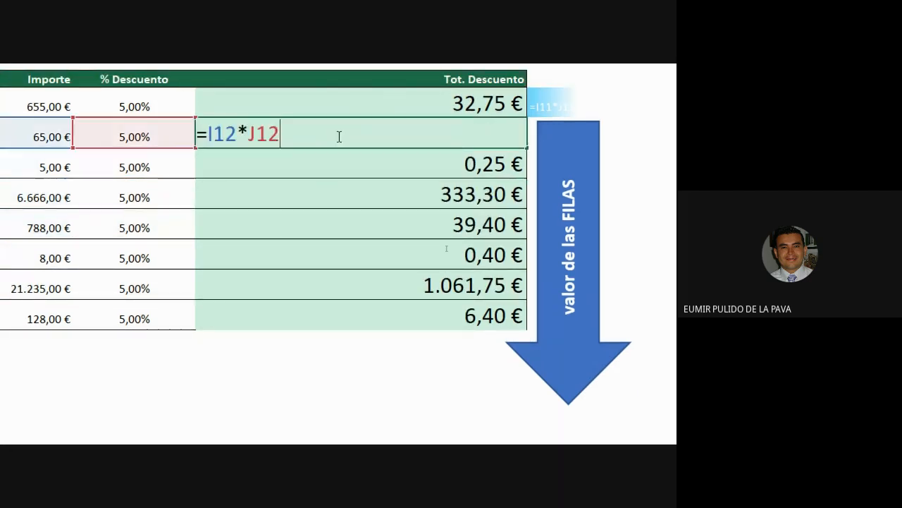
pyautogui.click(345, 101)
pyautogui.doubleClick(345, 100)
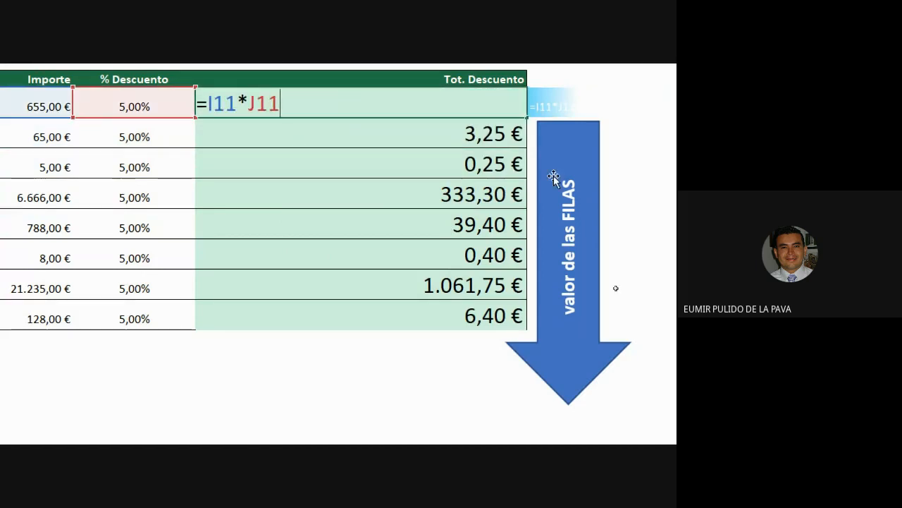
# Move the labelled blue arrow closer to the totals and bring up the magnifier.
pyautogui.moveTo(583, 314); pyautogui.dragTo(575, 337)
pyautogui.moveTo(452, 336); pyautogui.dragTo(472, 346)
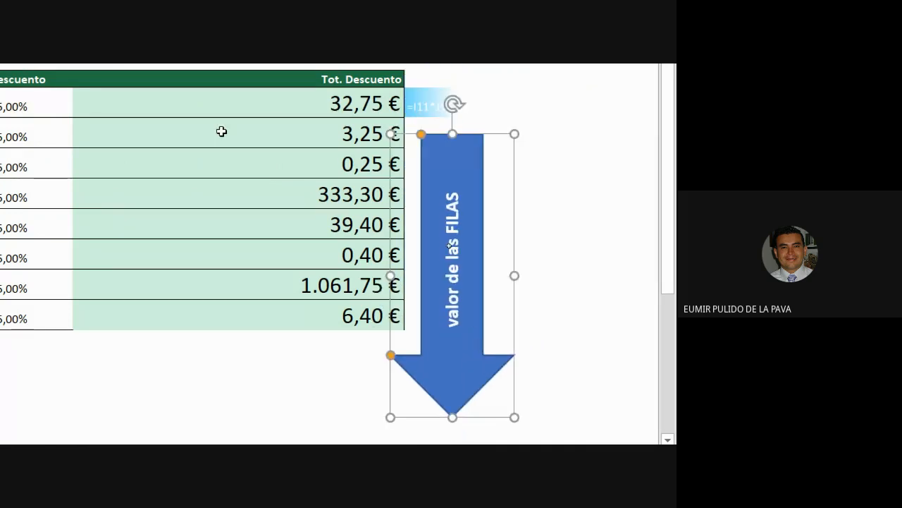
pyautogui.doubleClick(289, 136)
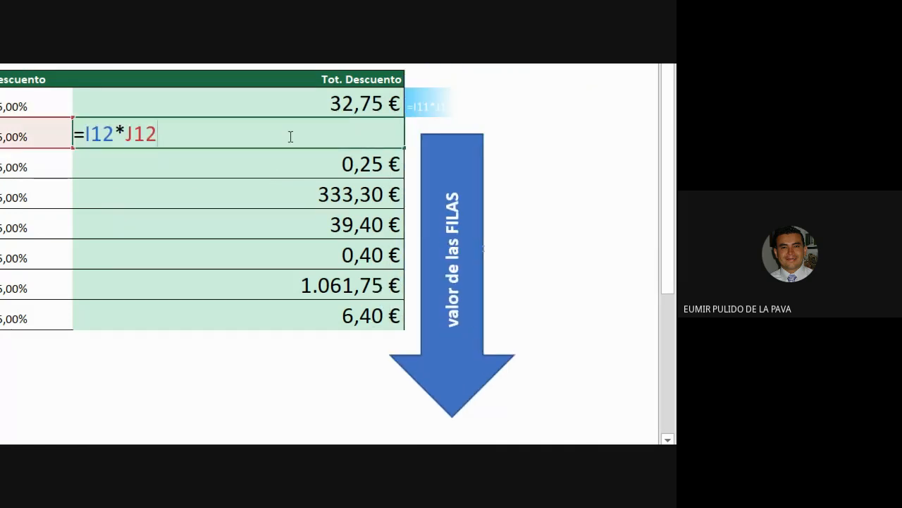
pyautogui.click(261, 197)
pyautogui.click(158, 436)
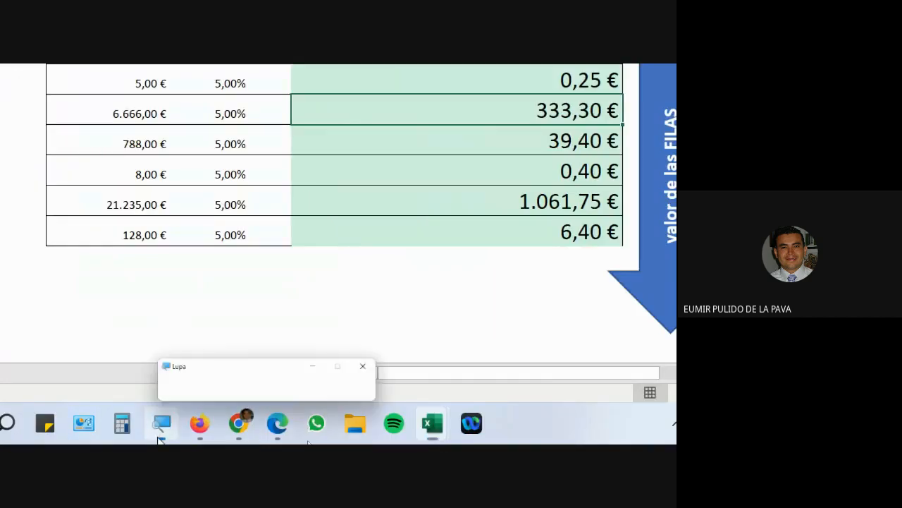
# Reset the magnifier to 100%, check the Meet call, then show the Referencias absolutas sheet.
pyautogui.click(190, 380)
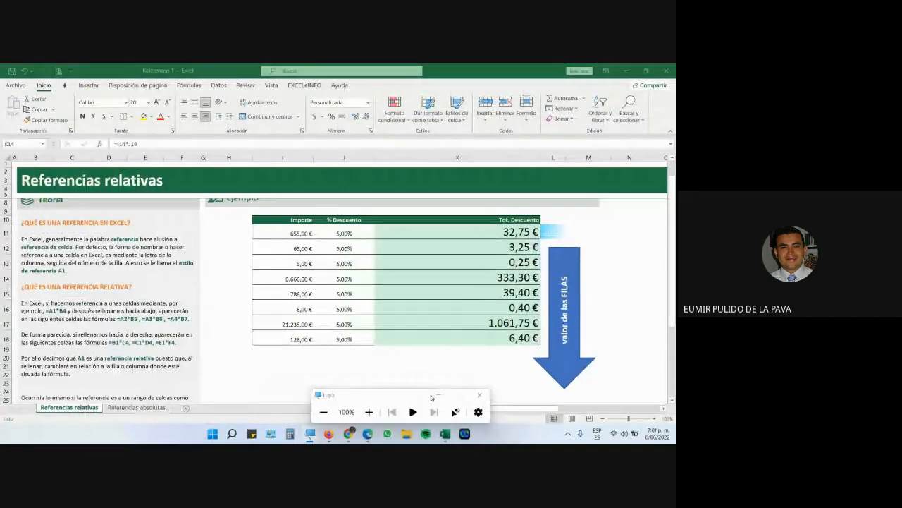
pyautogui.click(438, 396)
pyautogui.click(350, 433)
pyautogui.click(301, 403)
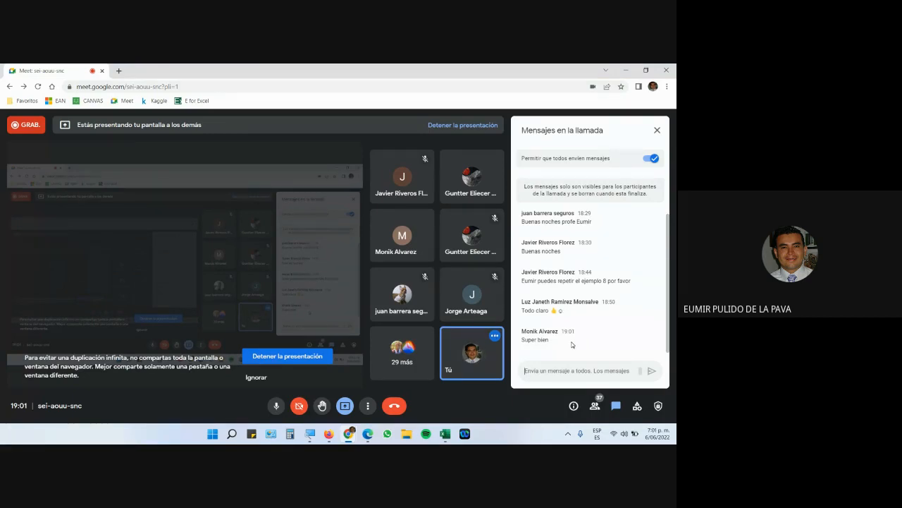
pyautogui.hotkey('alt', 'Tab')
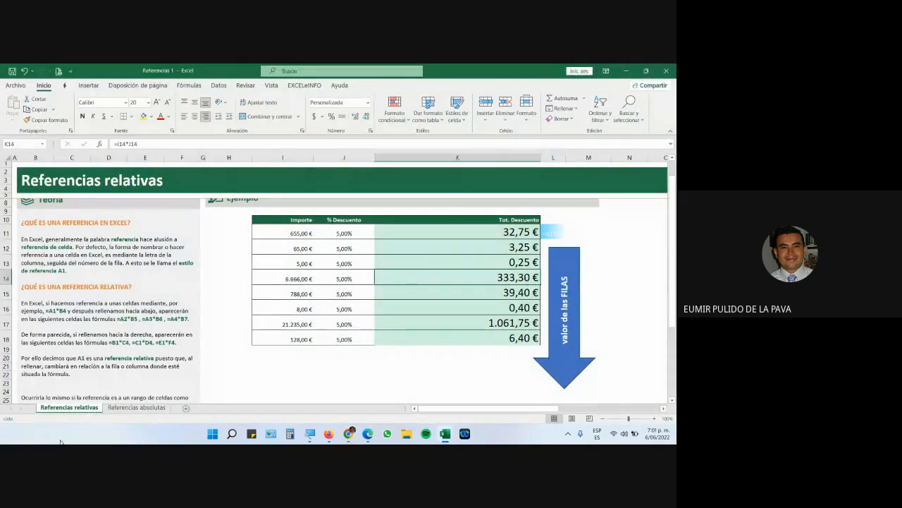
pyautogui.click(127, 408)
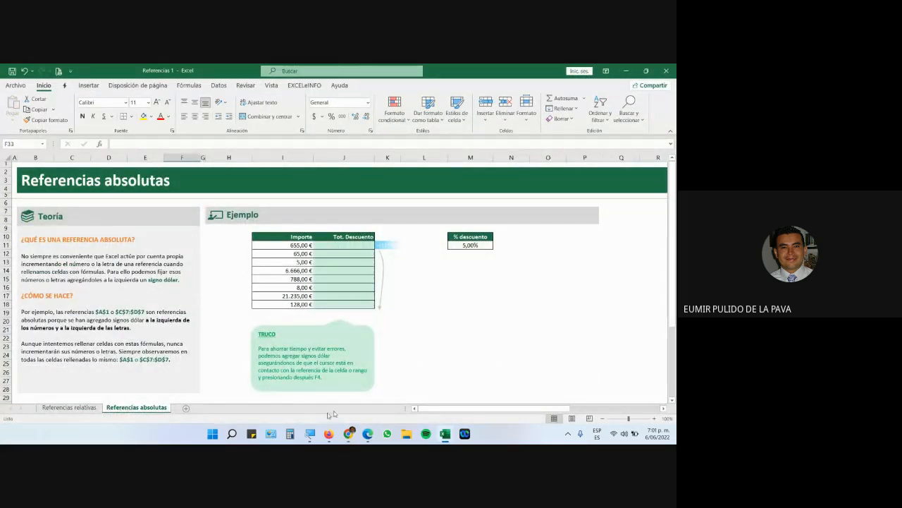
# Zoom in and raise the J11:J18 Tot. Descuento text to 18 points.
pyautogui.click(655, 420)
pyautogui.click(655, 421)
pyautogui.click(655, 421)
pyautogui.click(655, 421)
pyautogui.click(655, 420)
pyautogui.click(654, 421)
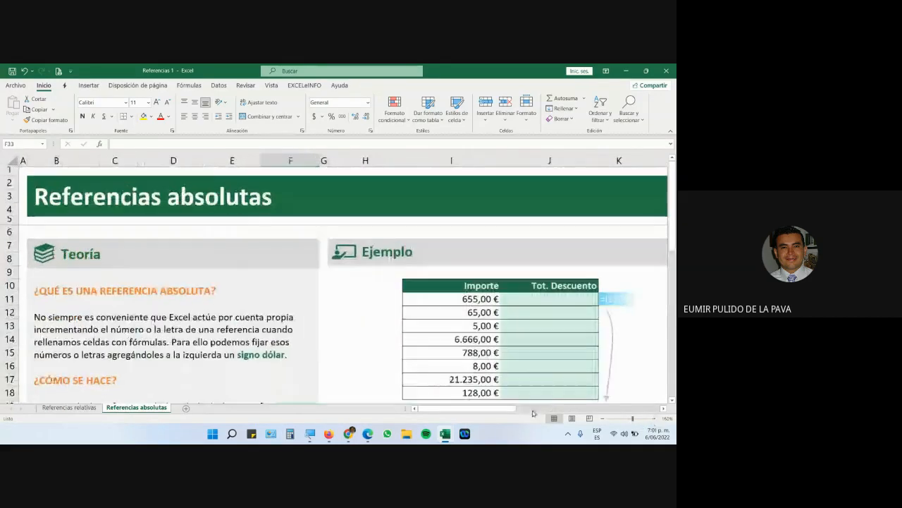
pyautogui.moveTo(508, 410); pyautogui.dragTo(546, 419)
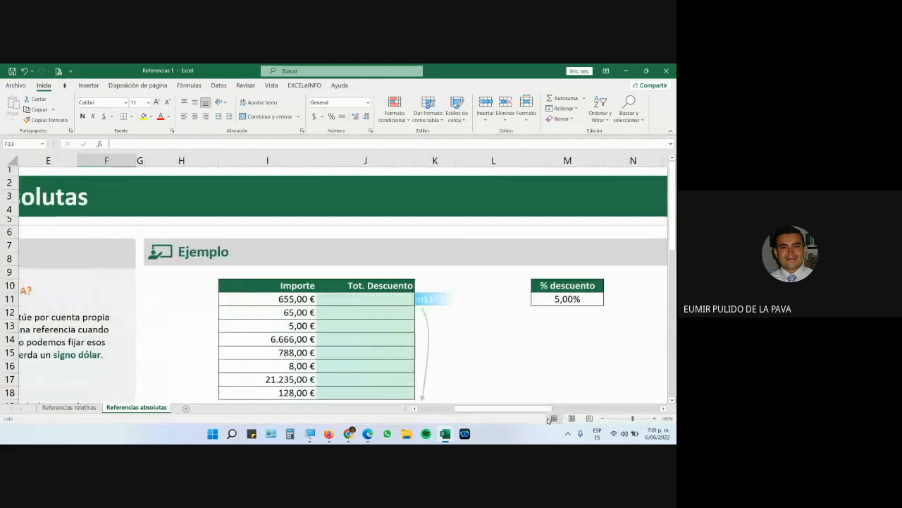
pyautogui.moveTo(393, 299); pyautogui.dragTo(394, 397)
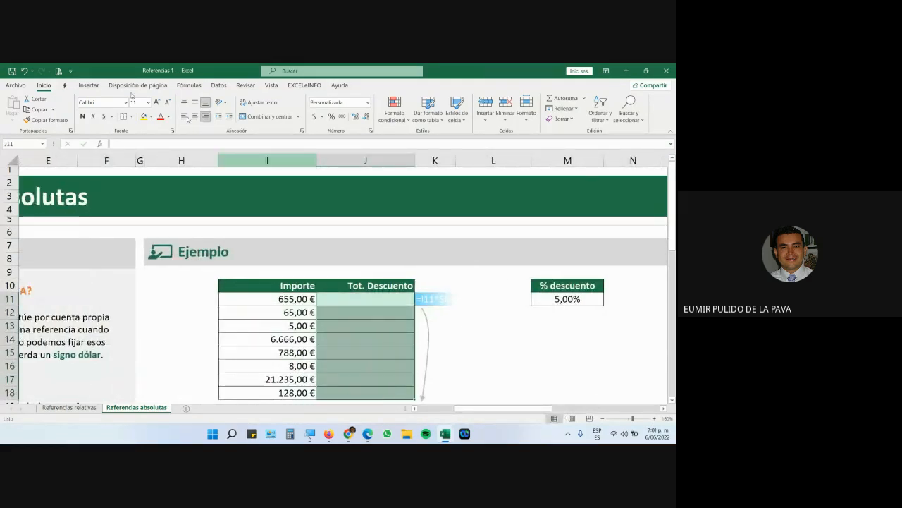
pyautogui.click(156, 103)
pyautogui.click(156, 104)
pyautogui.click(157, 104)
pyautogui.click(156, 104)
# Point out the 655,00 €, 65,00 € and 5,00 € Importe amounts.
pyautogui.scroll(-2, 360, 237)
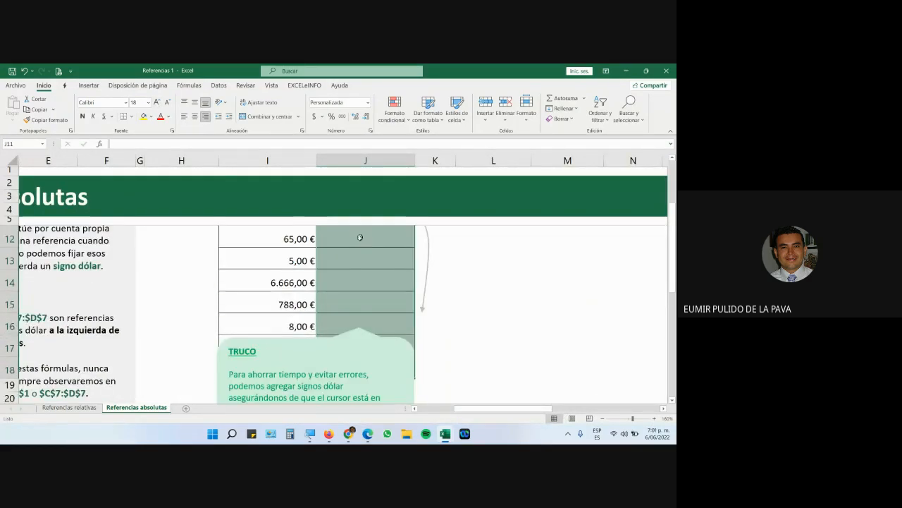
pyautogui.scroll(1, 360, 240)
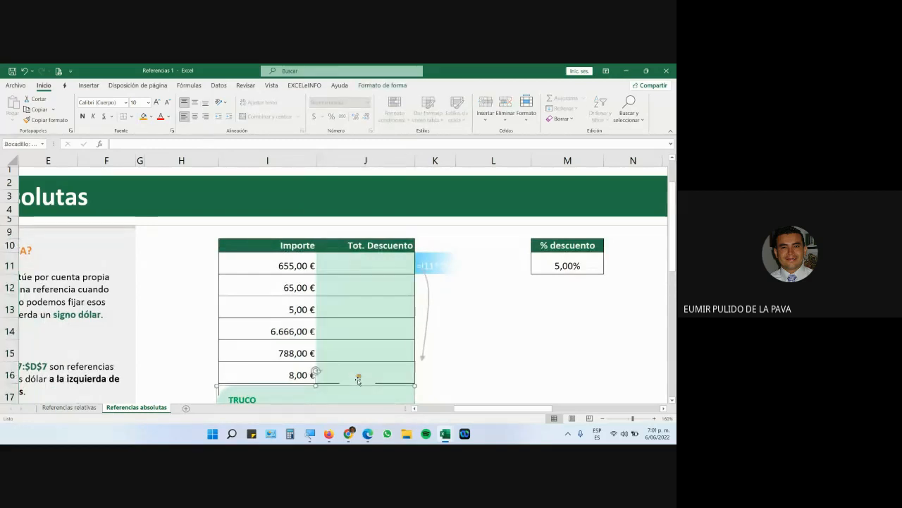
pyautogui.scroll(-1, 360, 379)
pyautogui.scroll(1, 346, 286)
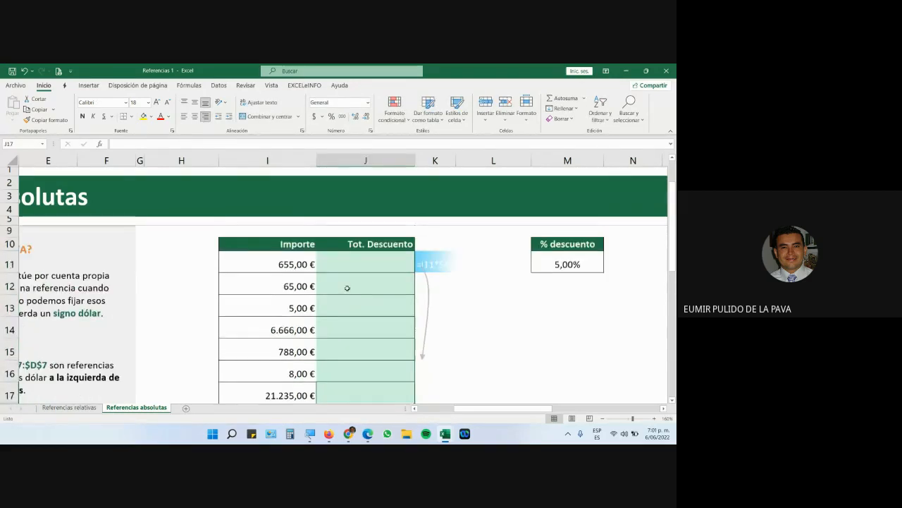
pyautogui.moveTo(296, 265); pyautogui.dragTo(280, 362)
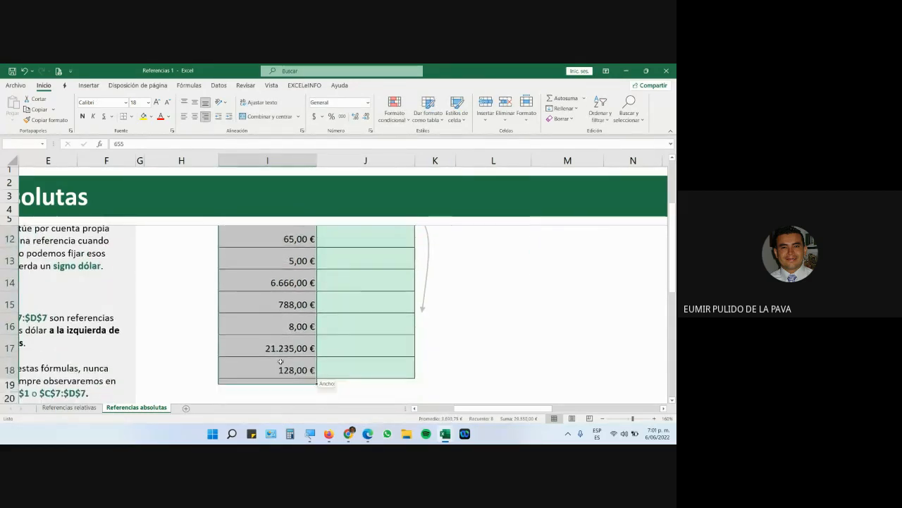
pyautogui.scroll(2, 286, 338)
pyautogui.click(283, 302)
pyautogui.click(275, 327)
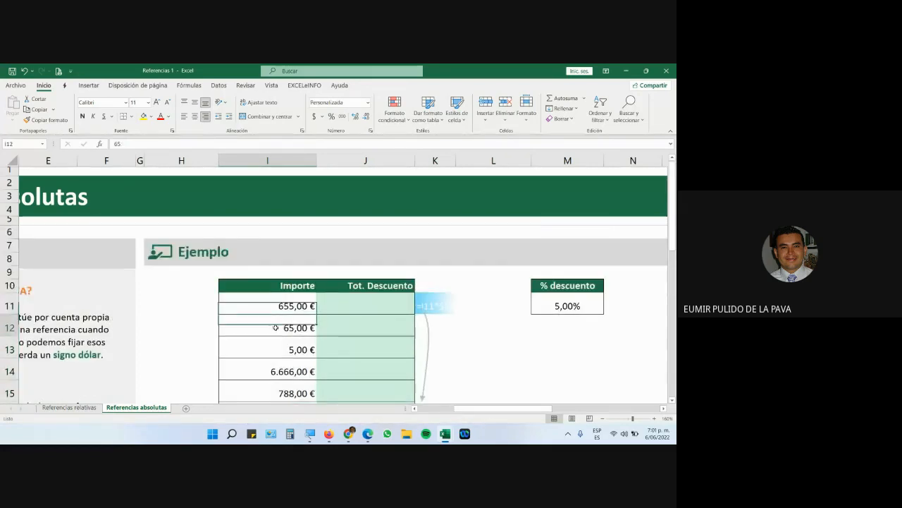
pyautogui.click(275, 348)
# Compare with the zoomed-in Referencias relativas table, then return to Referencias absolutas.
pyautogui.hotkey('ctrl', 'pageup')
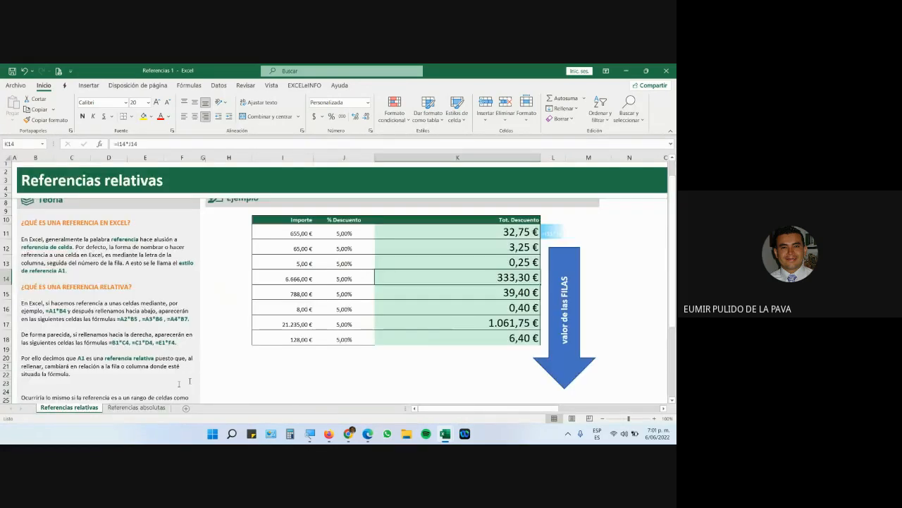
pyautogui.click(653, 418)
pyautogui.click(653, 418)
pyautogui.click(653, 418)
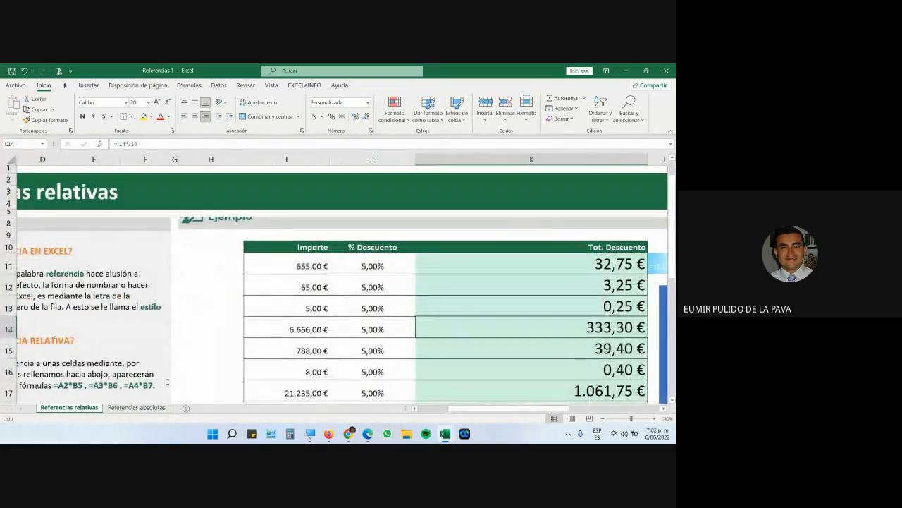
pyautogui.click(130, 408)
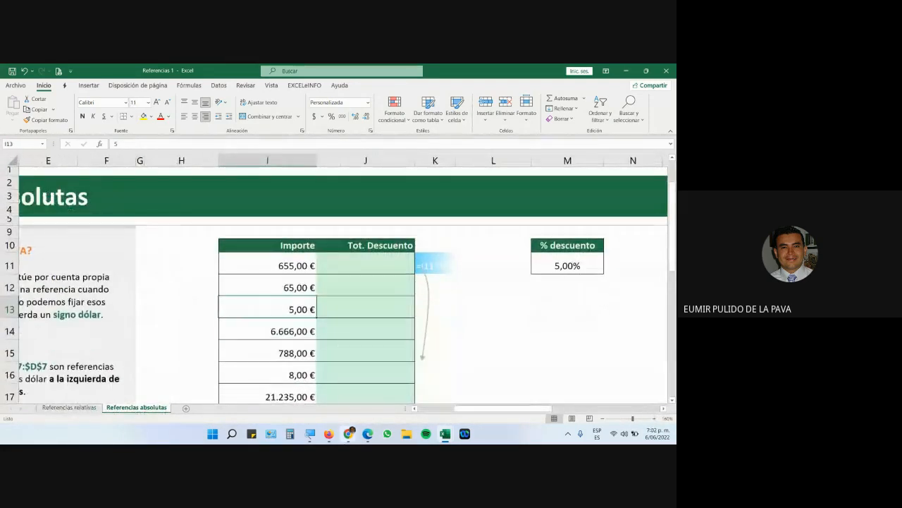
# Admit the person asking to join the Meet call and return to the workbook.
pyautogui.click(303, 401)
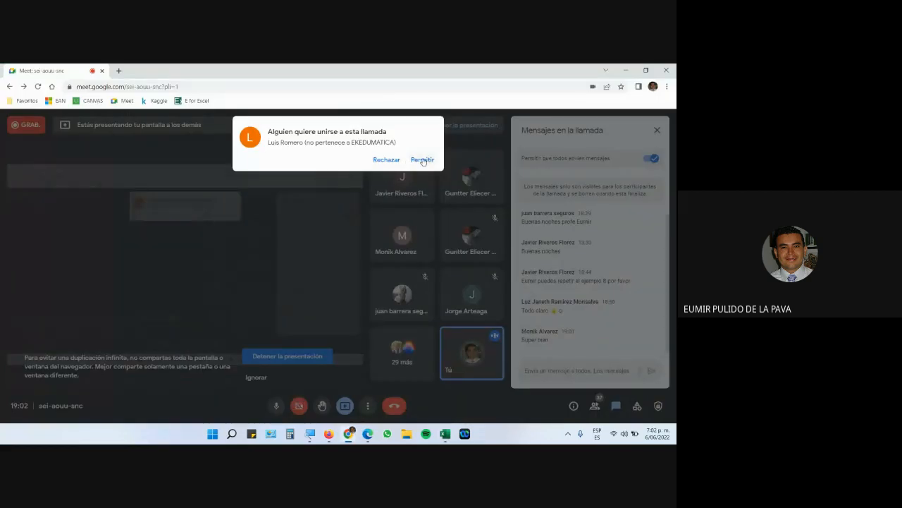
pyautogui.click(422, 160)
pyautogui.moveTo(445, 434)
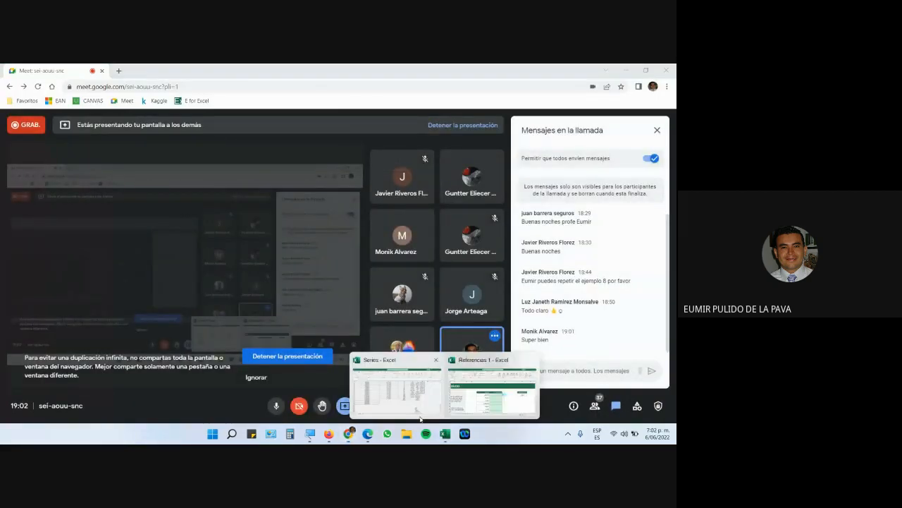
pyautogui.click(468, 395)
pyautogui.scroll(-1, 408, 275)
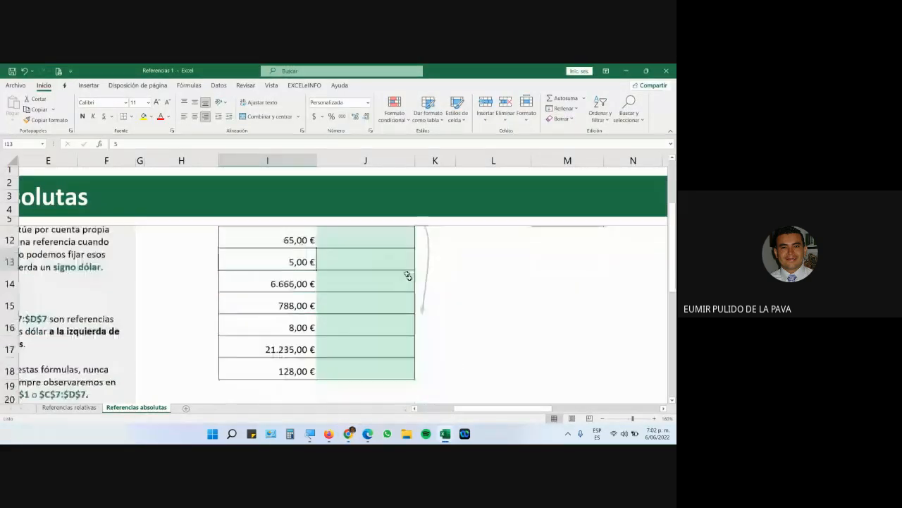
pyautogui.scroll(2, 349, 325)
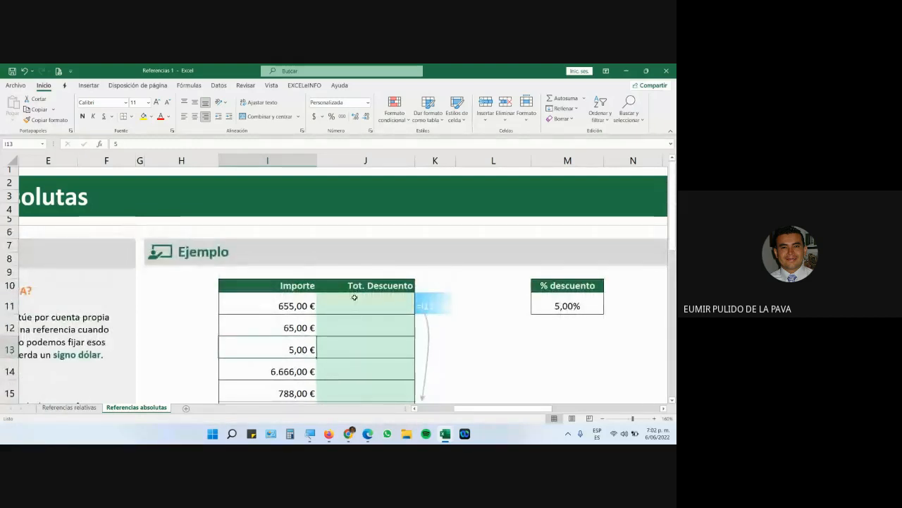
# Review the % Descuento values J11:J18 on Referencias relativas, then return to Referencias absolutas.
pyautogui.click(76, 408)
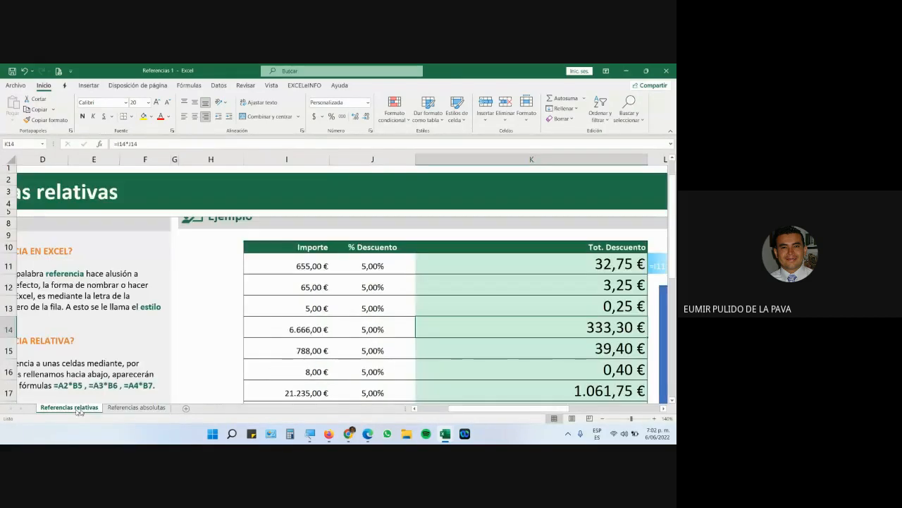
pyautogui.moveTo(355, 266); pyautogui.dragTo(362, 374)
pyautogui.scroll(2, 364, 363)
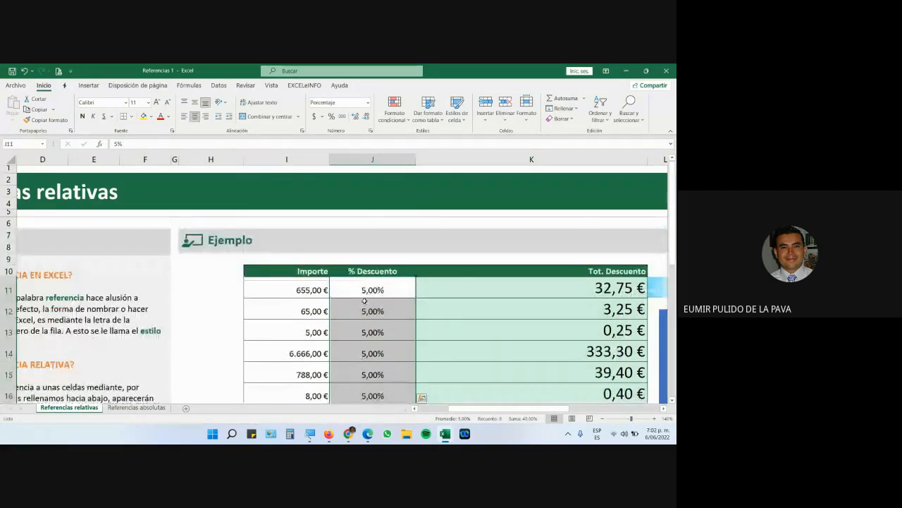
pyautogui.click(136, 407)
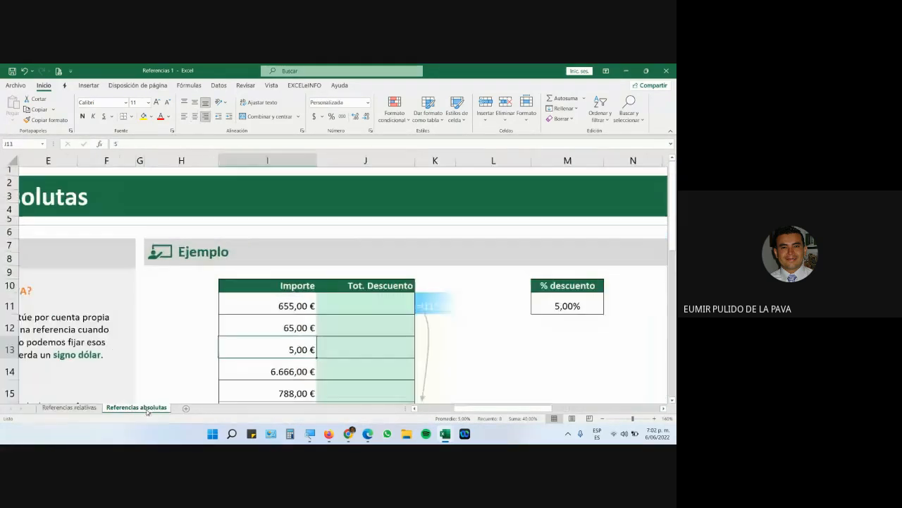
pyautogui.scroll(-2, 508, 353)
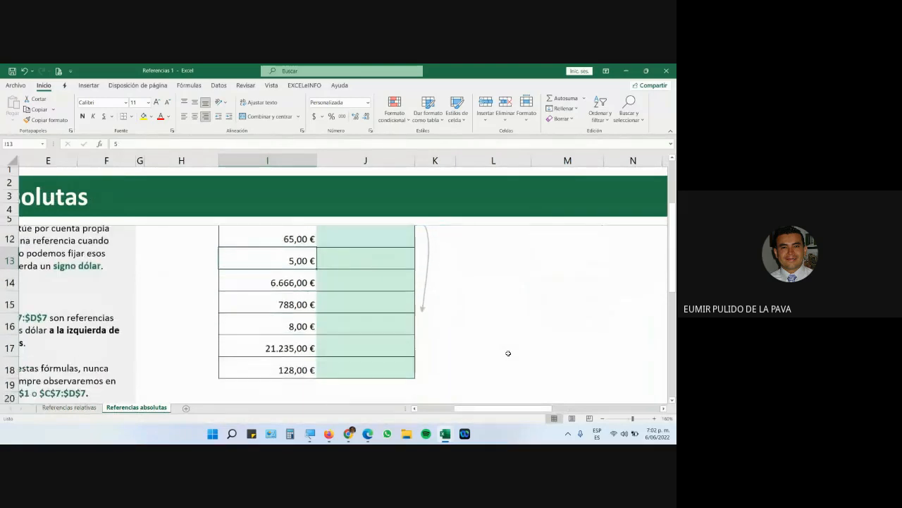
pyautogui.scroll(2, 507, 352)
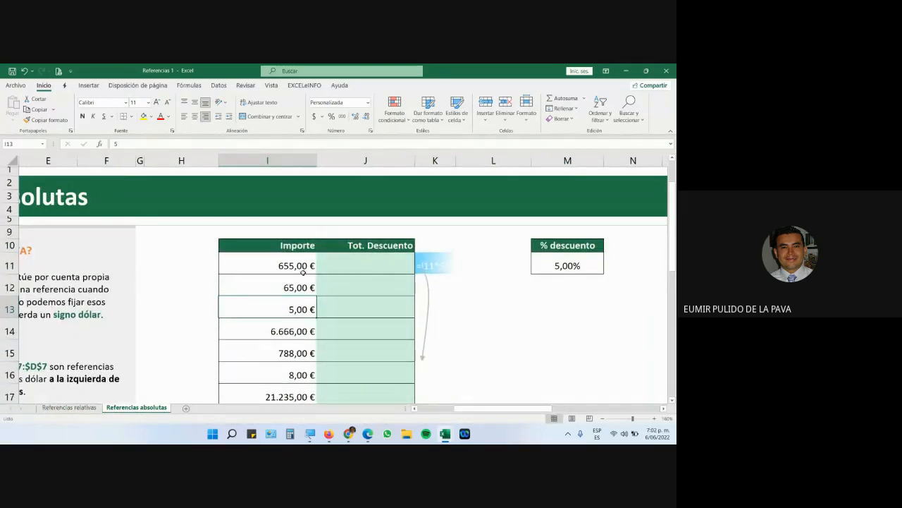
# Highlight the 5,00% discount in M11 and compare it with Referencias relativas' Tot. Descuento results K11:K15.
pyautogui.moveTo(540, 247); pyautogui.dragTo(552, 264)
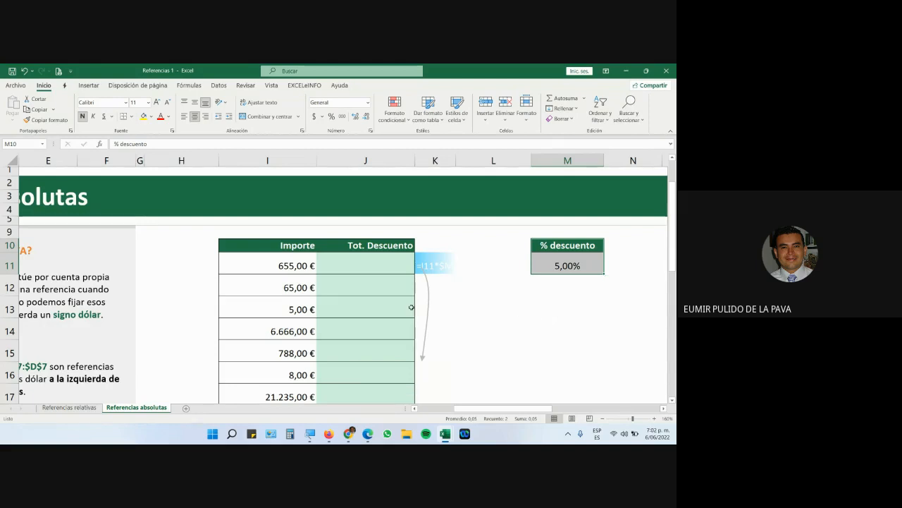
pyautogui.moveTo(391, 273); pyautogui.dragTo(370, 437)
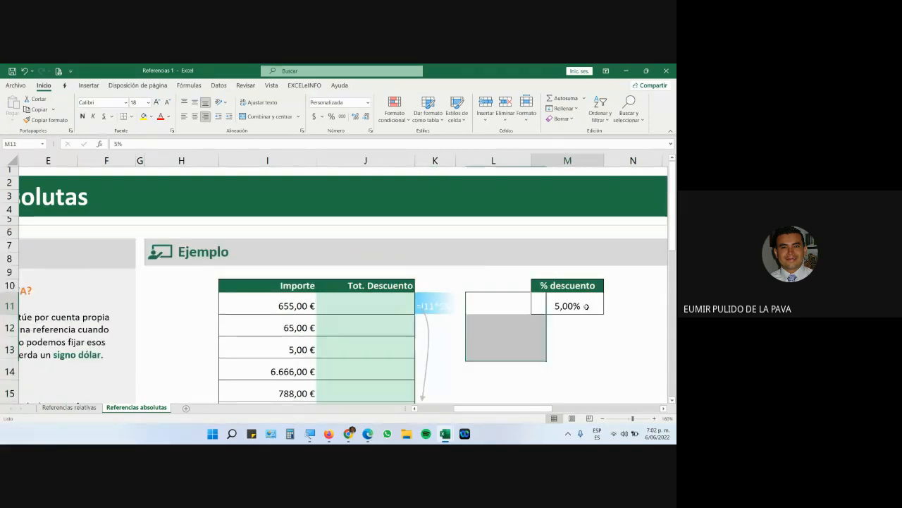
pyautogui.click(590, 312)
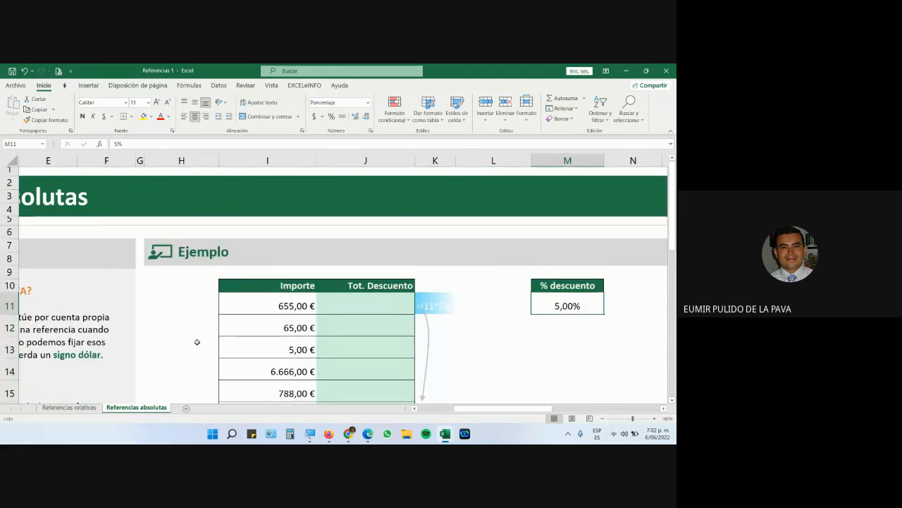
pyautogui.click(69, 407)
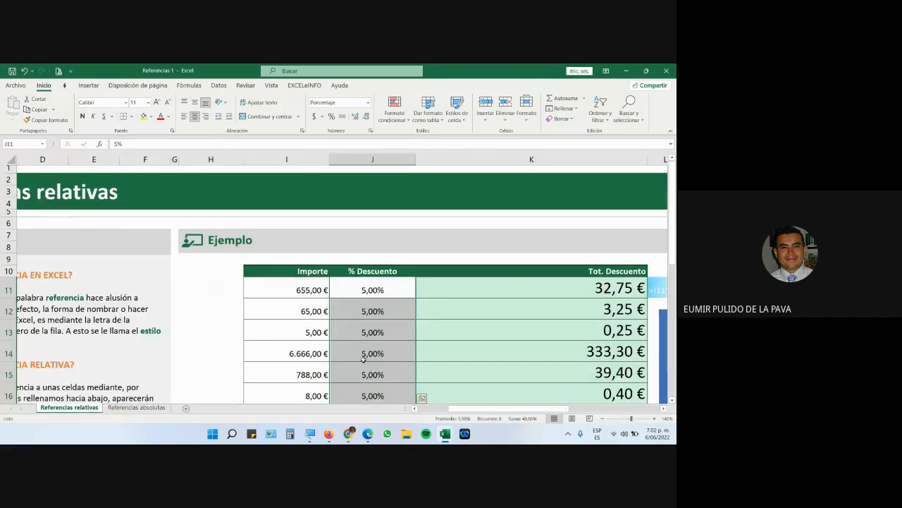
pyautogui.moveTo(500, 288); pyautogui.dragTo(500, 373)
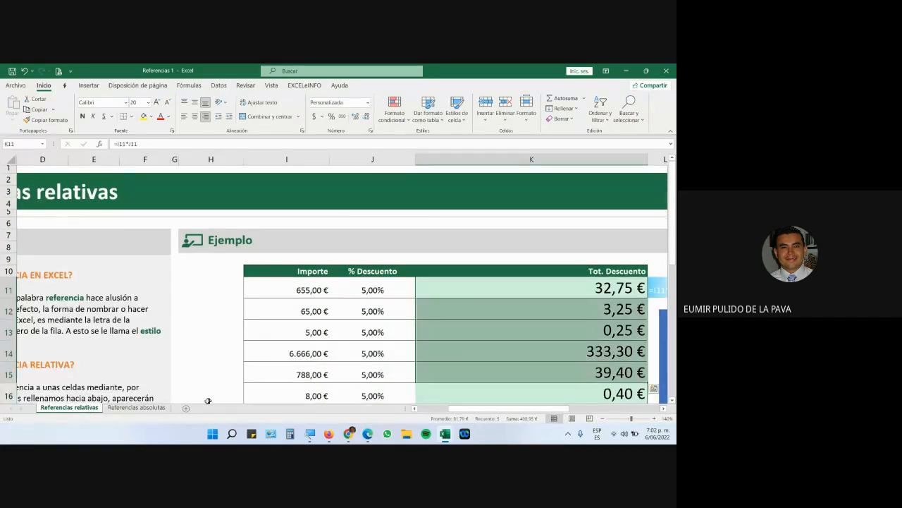
pyautogui.click(129, 407)
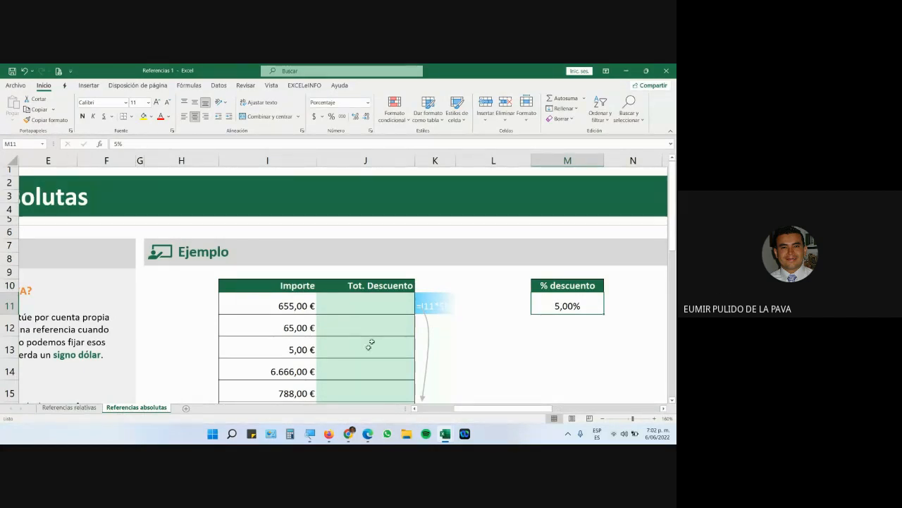
# Highlight the Importe amounts I11:I17 and begin a formula with '=' in J11.
pyautogui.scroll(-1, 369, 345)
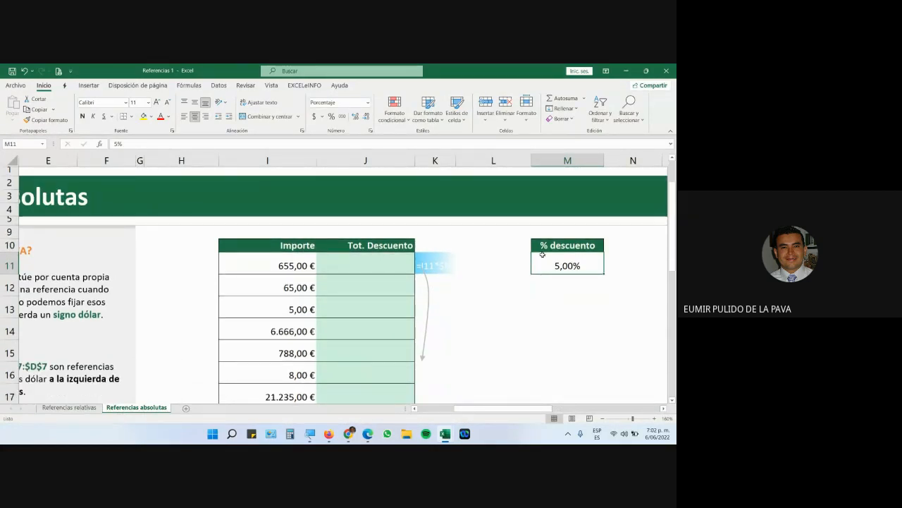
pyautogui.moveTo(294, 265); pyautogui.dragTo(280, 388)
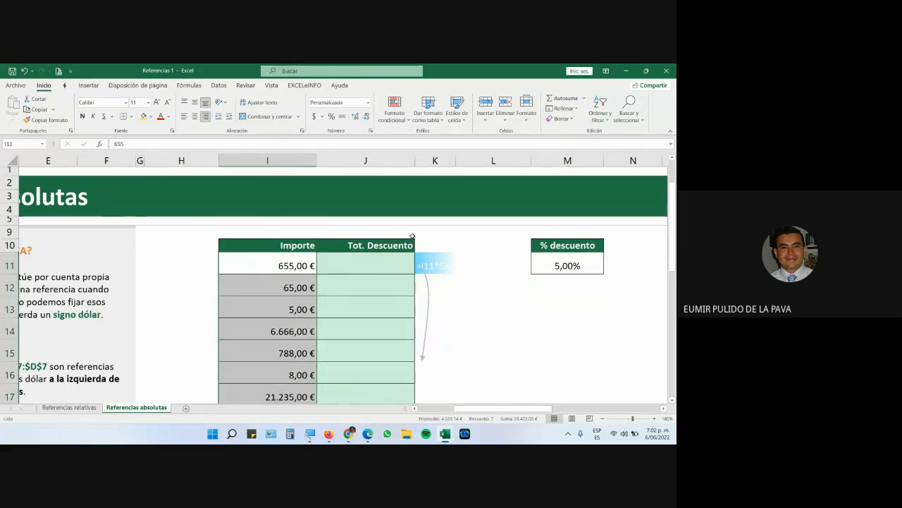
pyautogui.click(378, 258)
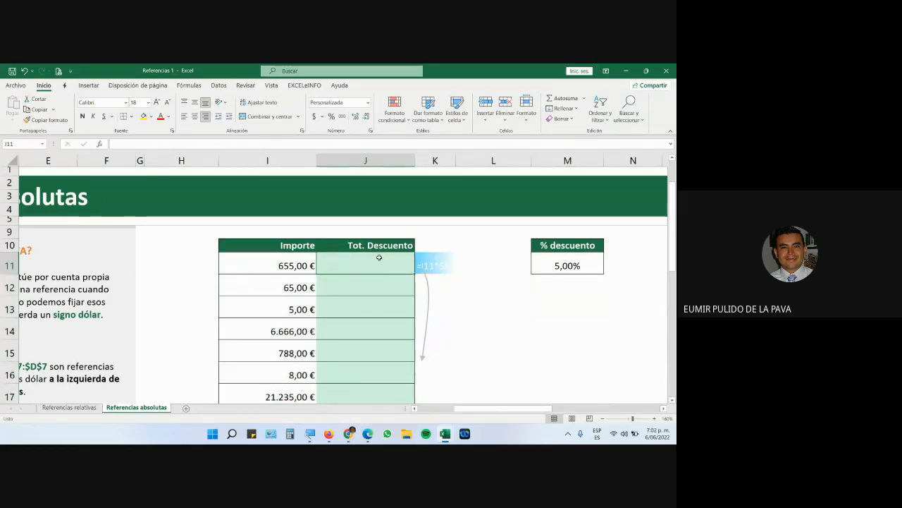
pyautogui.write('=')
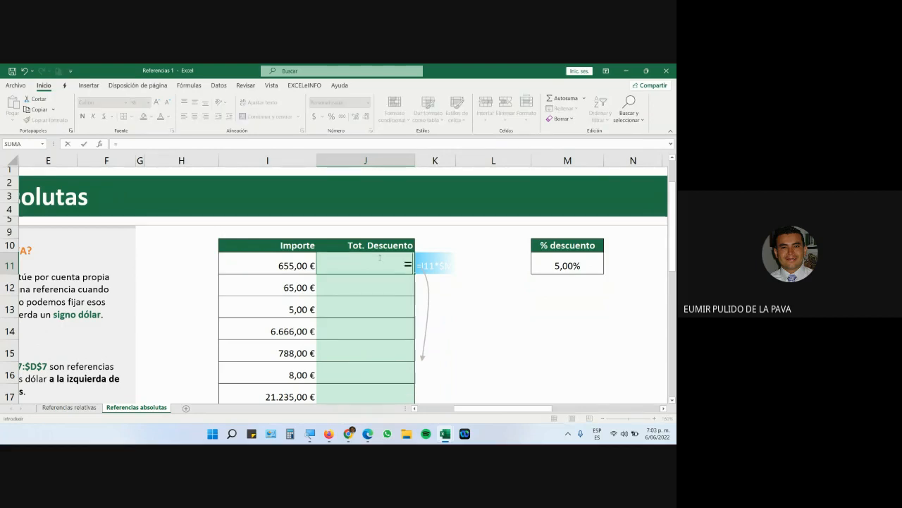
# Enter =I11*M11 in J11 to get 32,75 €, then show Referencias relativas.
pyautogui.click(294, 266)
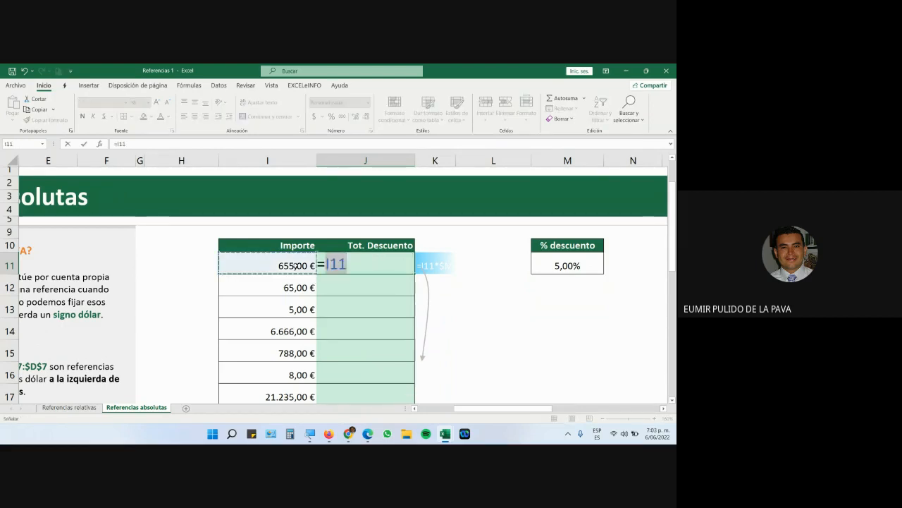
pyautogui.write('*')
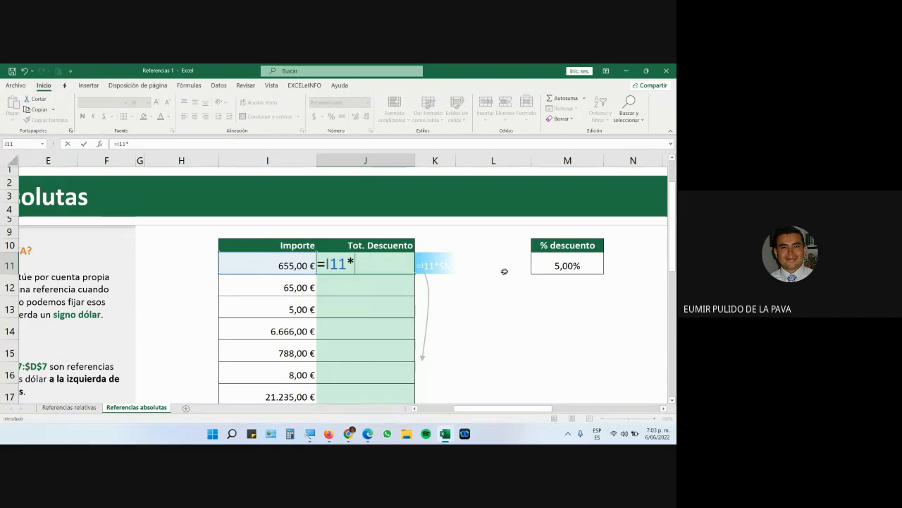
pyautogui.click(567, 268)
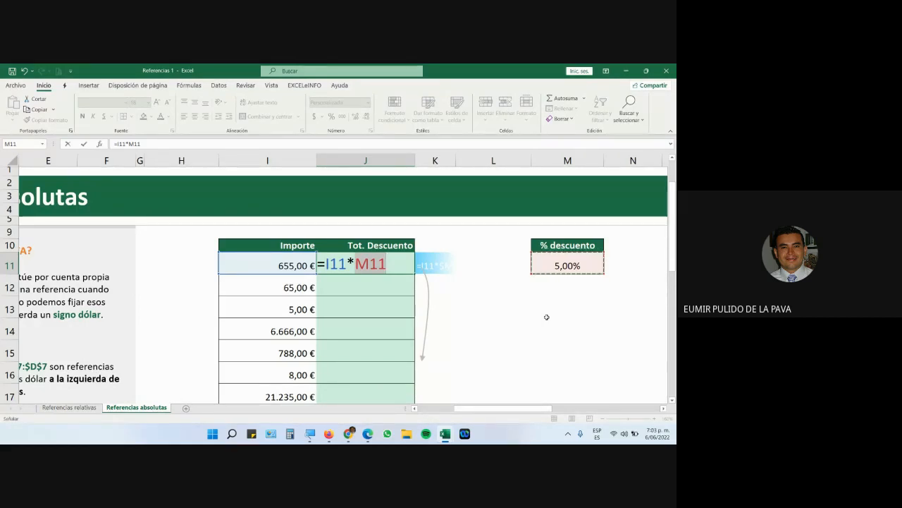
pyautogui.press('Return')
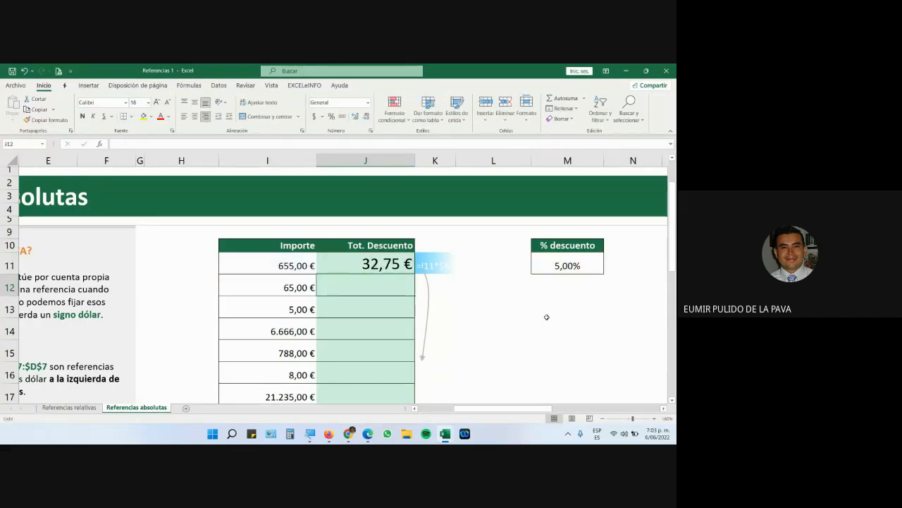
pyautogui.click(65, 408)
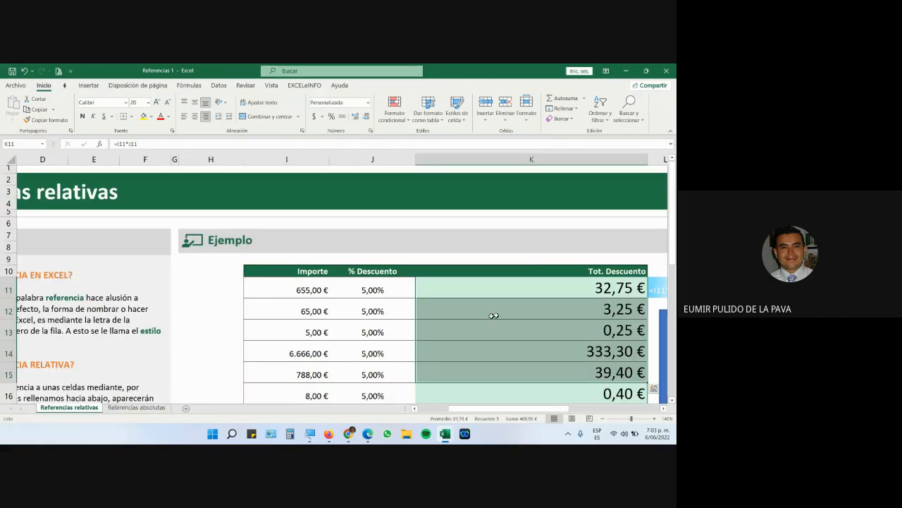
# Inspect the formula behind the first discount total in K11 on Referencias relativas.
pyautogui.click(533, 292)
pyautogui.doubleClick(538, 289)
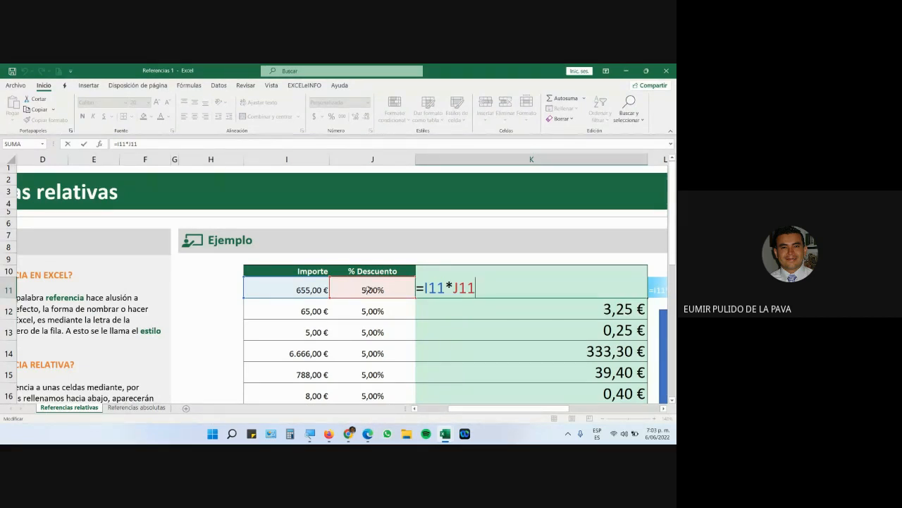
pyautogui.hotkey('alt', 'Tab')
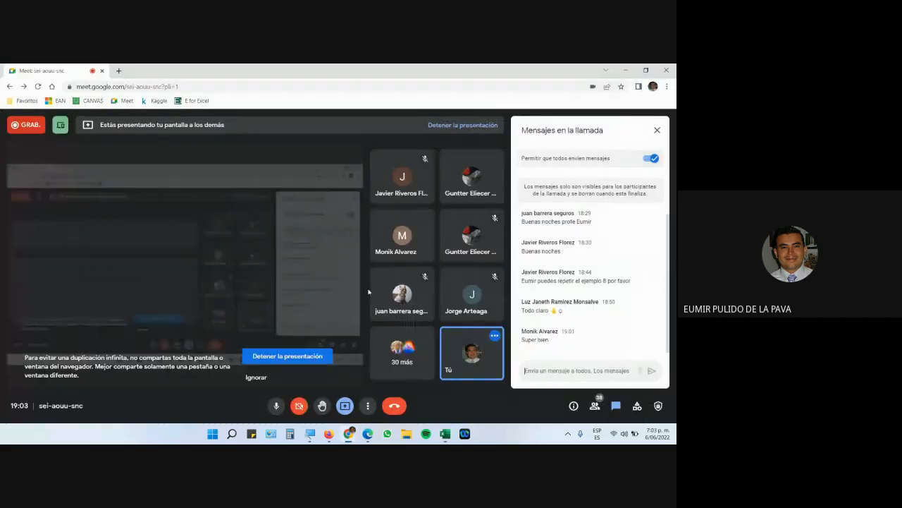
pyautogui.hotkey('alt', 'Tab')
# Fill J11's discount formula down to J18 on Referencias absolutas.
pyautogui.click(157, 408)
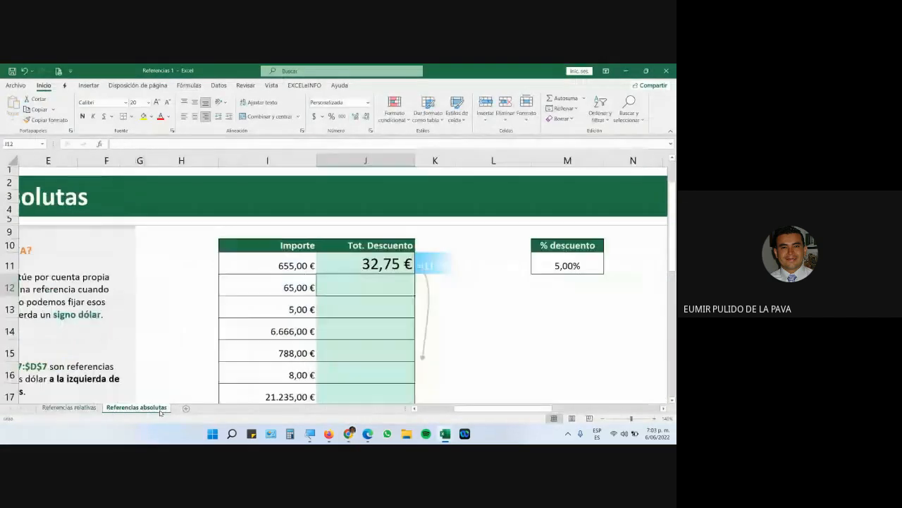
pyautogui.click(359, 268)
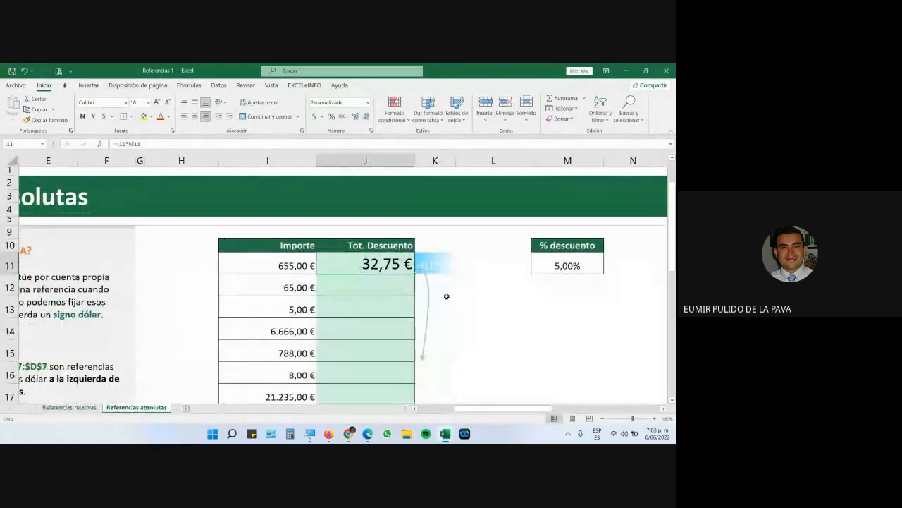
pyautogui.moveTo(416, 273); pyautogui.dragTo(411, 379)
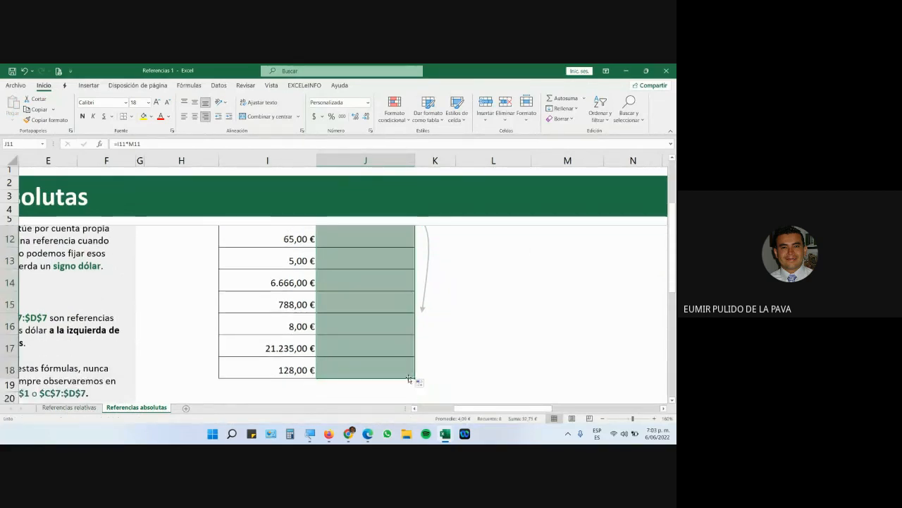
pyautogui.scroll(2, 456, 376)
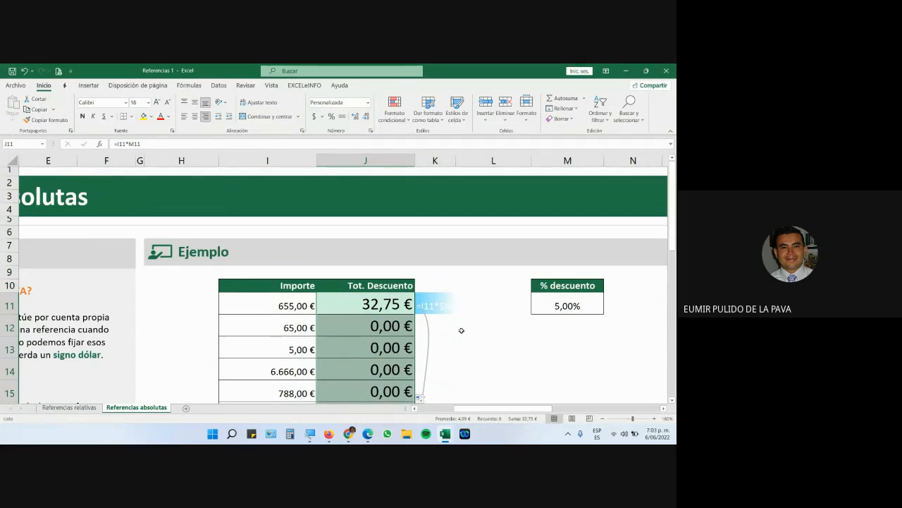
# Enlarge the blue arrow shape on the Referencias relativas sheet.
pyautogui.click(94, 408)
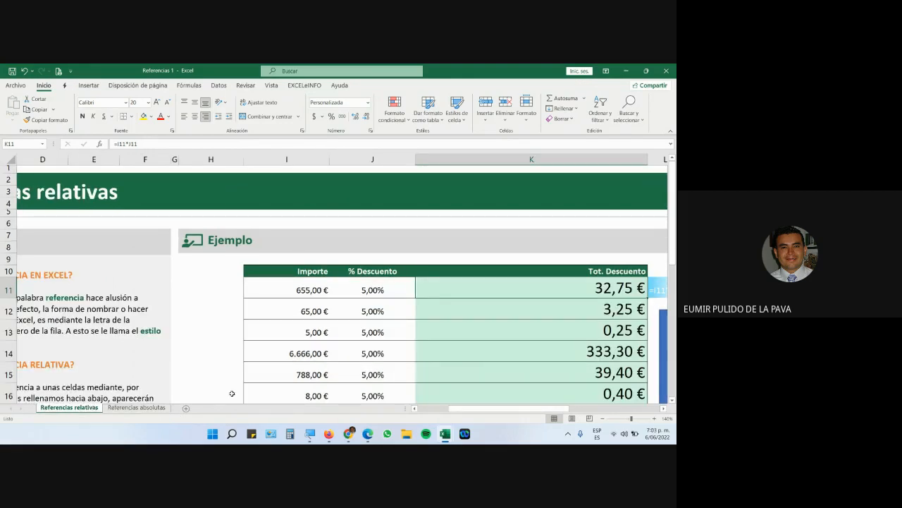
pyautogui.hscroll(5, 429, 331)
pyautogui.scroll(-3, 310, 303)
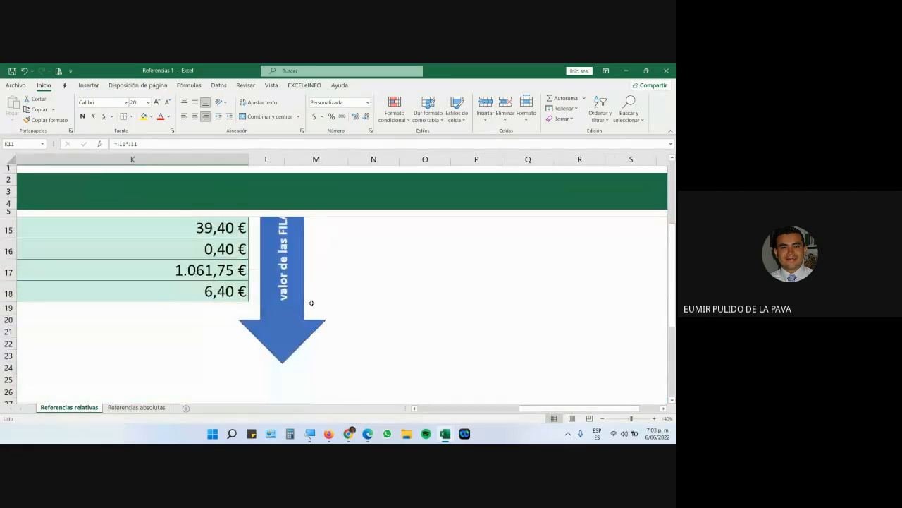
pyautogui.click(298, 323)
pyautogui.moveTo(283, 364); pyautogui.dragTo(293, 347)
pyautogui.scroll(2, 296, 345)
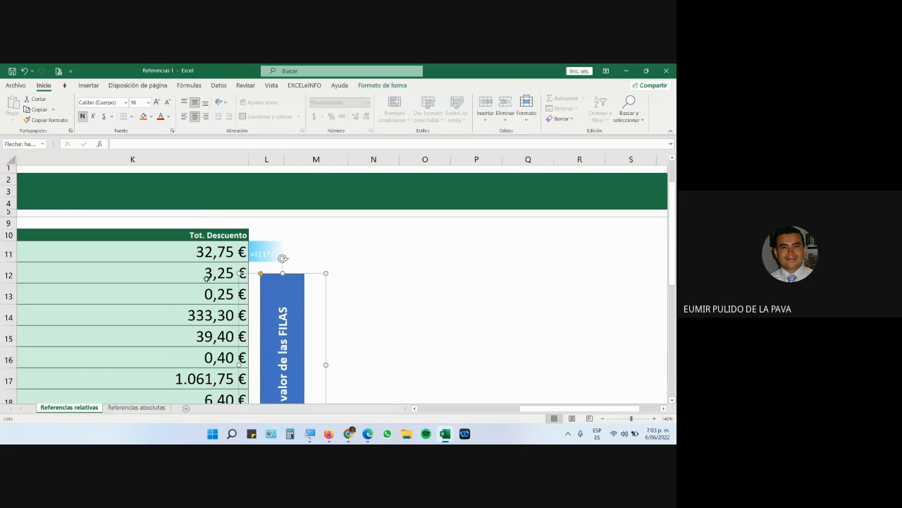
pyautogui.scroll(-1, 206, 279)
# Increase the word FILAS on the arrow to font size 24.
pyautogui.tripleClick(284, 287)
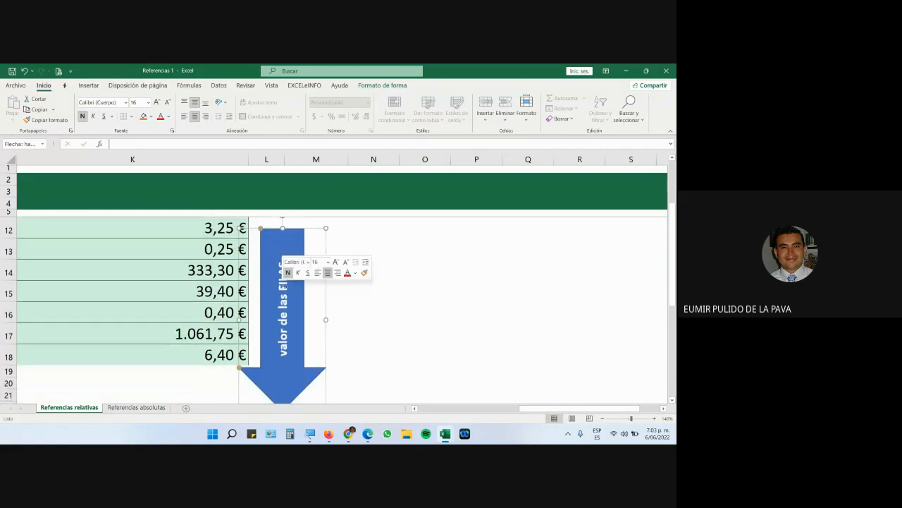
pyautogui.doubleClick(281, 287)
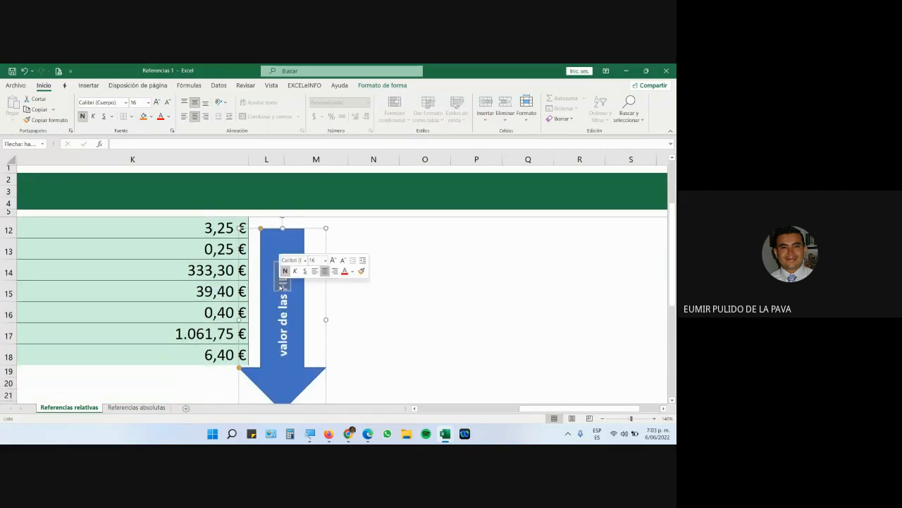
pyautogui.click(156, 102)
pyautogui.click(157, 102)
pyautogui.click(156, 102)
pyautogui.click(157, 103)
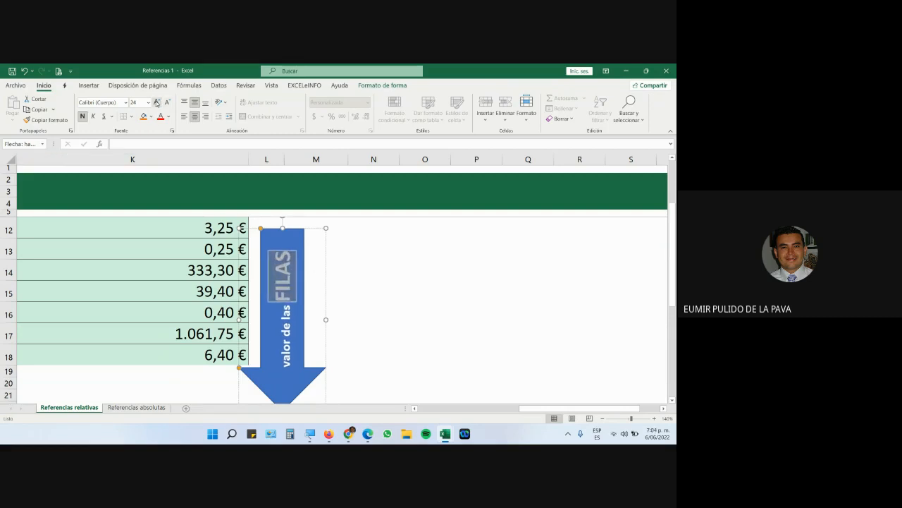
pyautogui.click(355, 233)
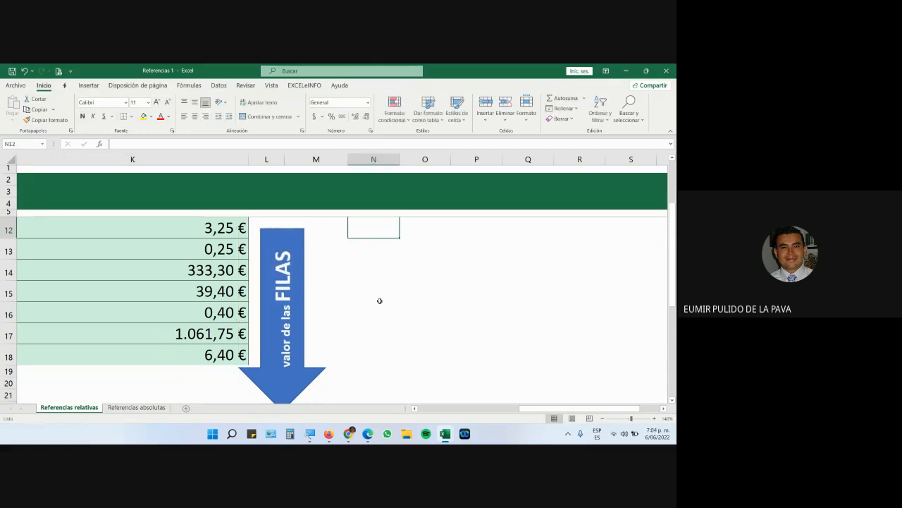
# Review the K11–K14 formulas such as =I11*J11, then return to Referencias absolutas.
pyautogui.scroll(1, 223, 281)
pyautogui.doubleClick(211, 251)
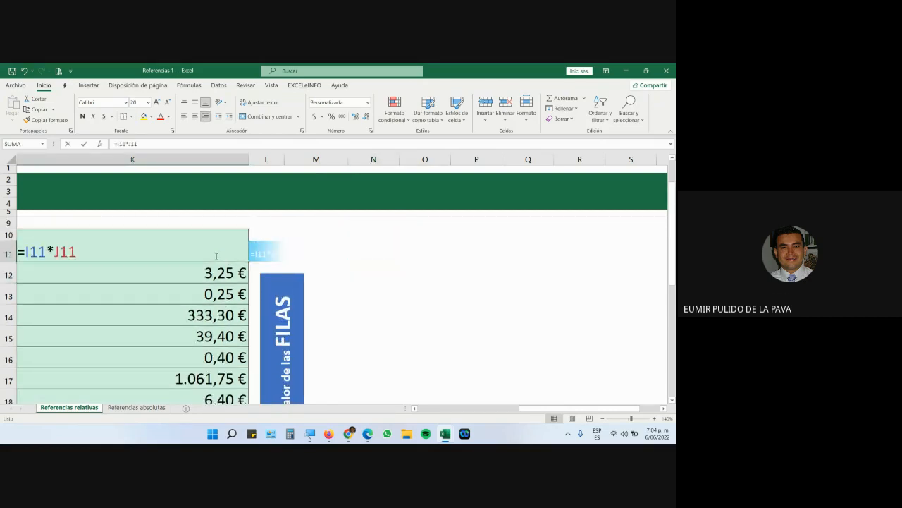
pyautogui.press('Return')
pyautogui.doubleClick(113, 270)
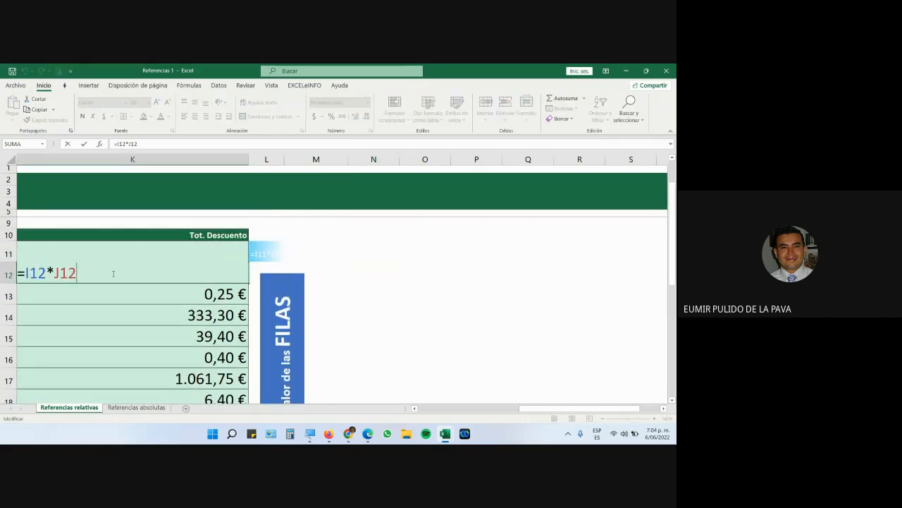
pyautogui.press('Return')
pyautogui.doubleClick(113, 293)
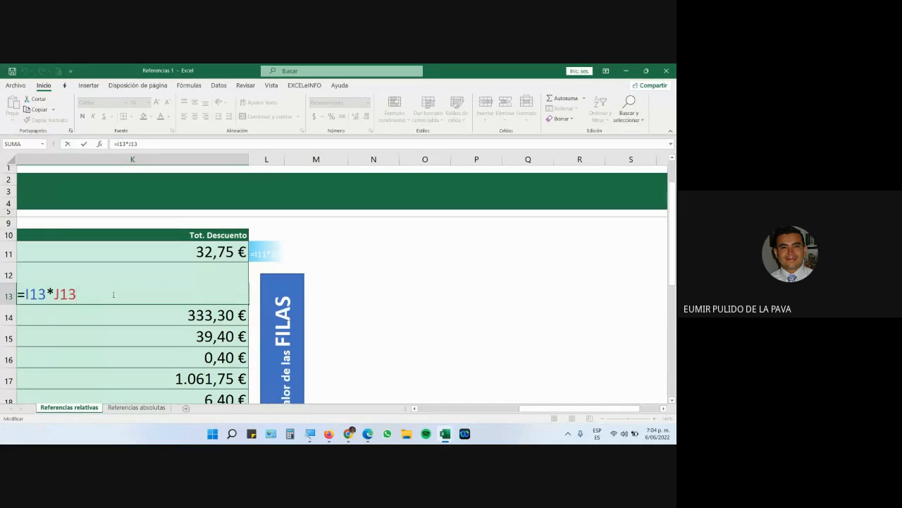
pyautogui.press('Return')
pyautogui.doubleClick(110, 317)
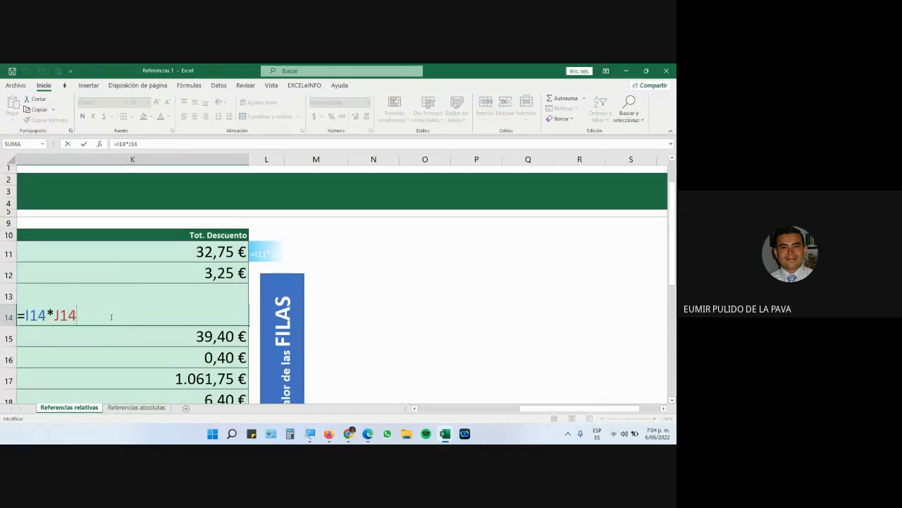
pyautogui.click(120, 413)
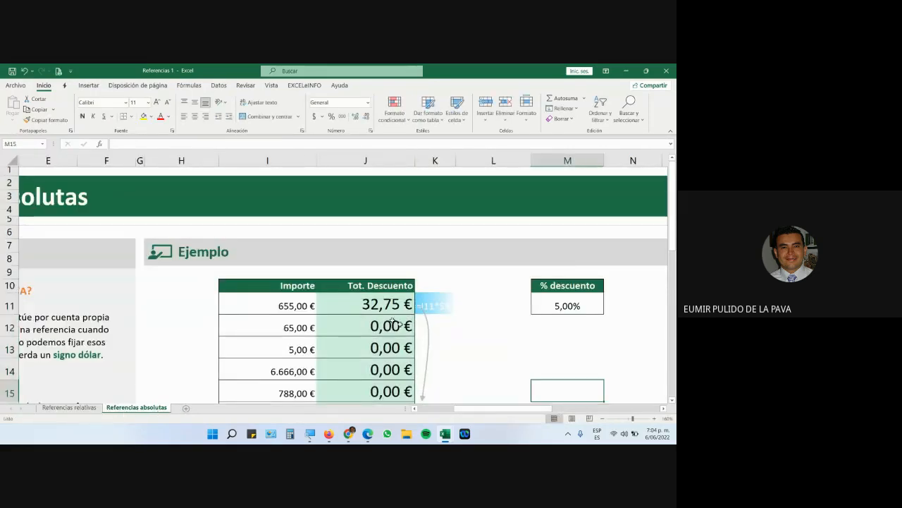
pyautogui.doubleClick(374, 305)
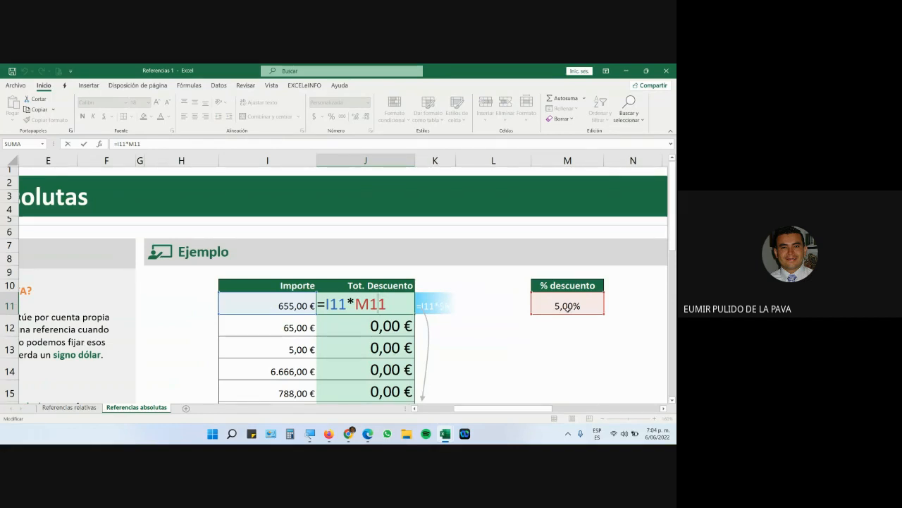
pyautogui.press('Escape')
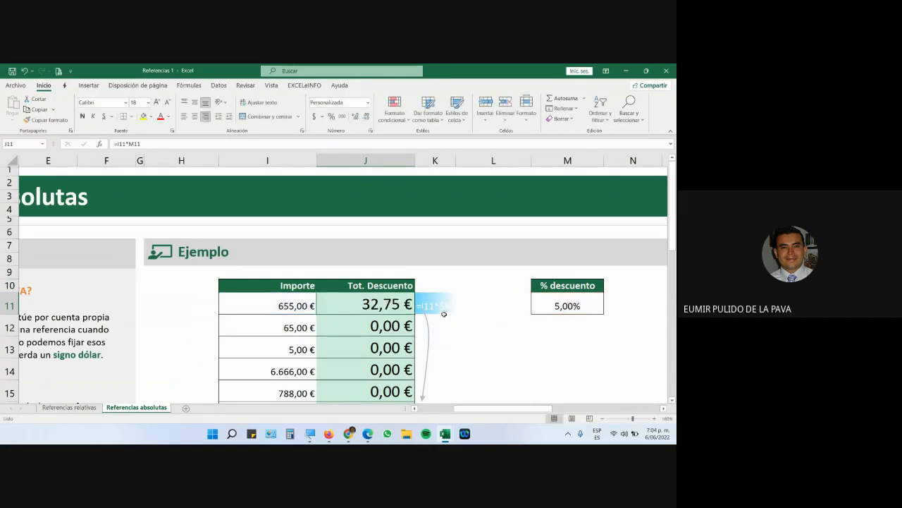
pyautogui.doubleClick(381, 327)
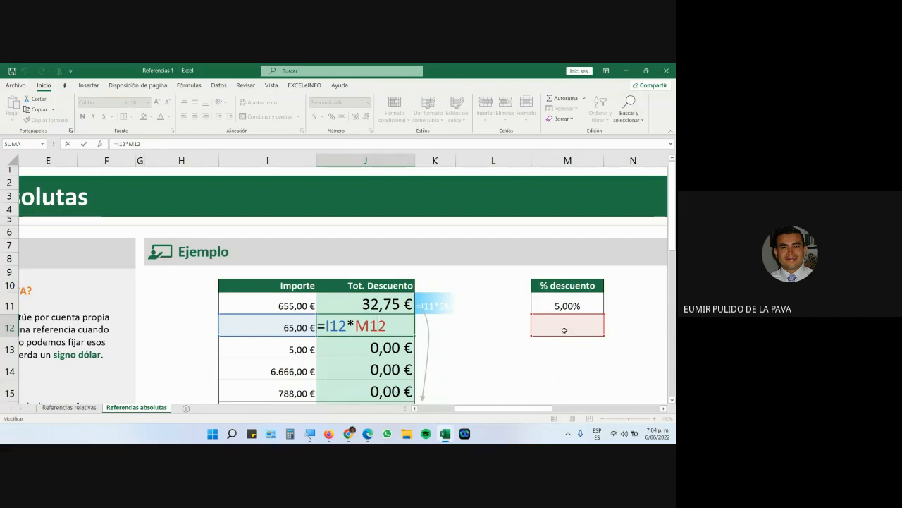
pyautogui.press('Return')
pyautogui.press('F2')
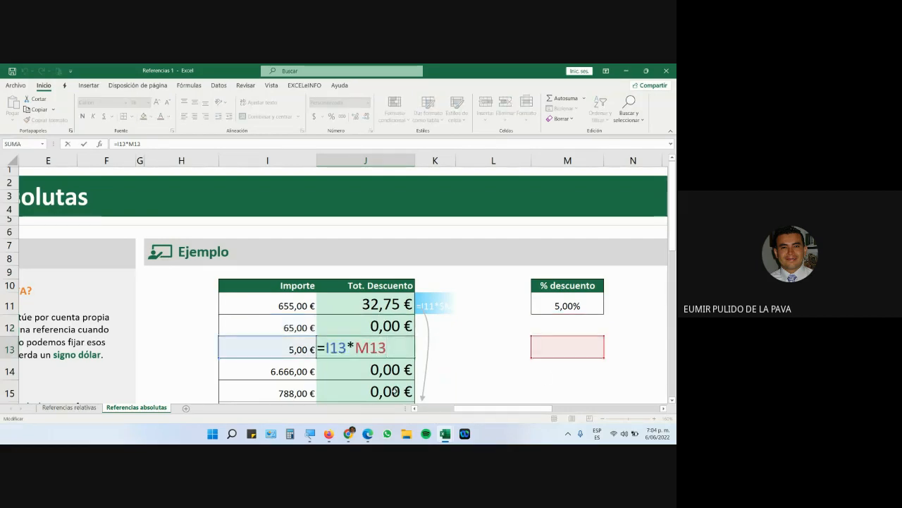
pyautogui.scroll(-1, 509, 339)
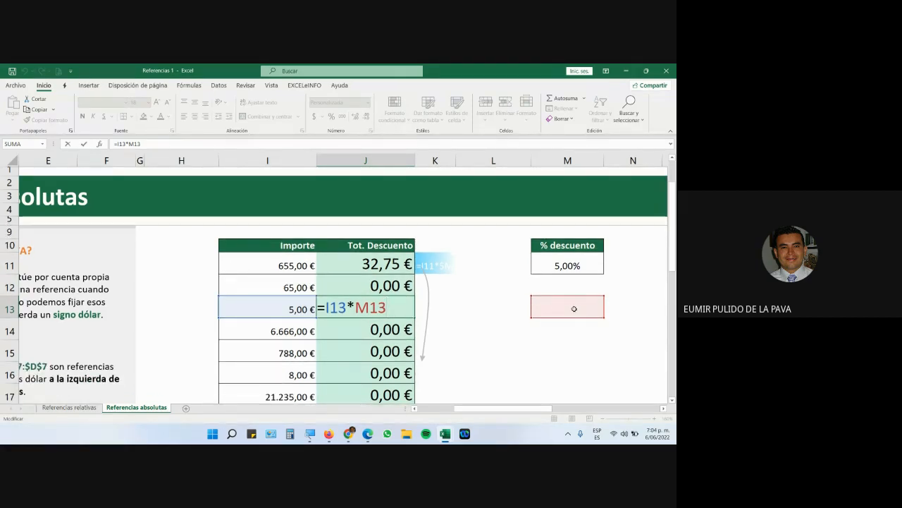
pyautogui.press('Return')
pyautogui.moveTo(365, 307); pyautogui.dragTo(399, 414)
pyautogui.scroll(1, 458, 383)
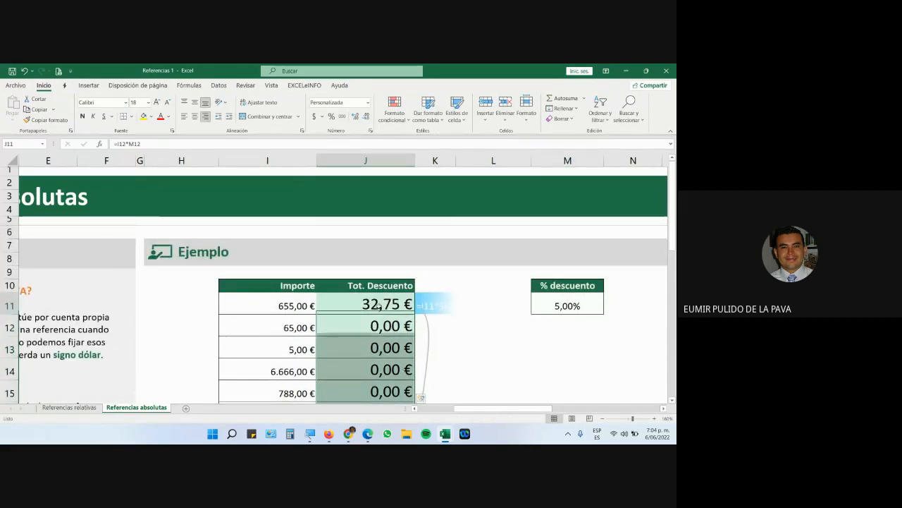
pyautogui.doubleClick(380, 307)
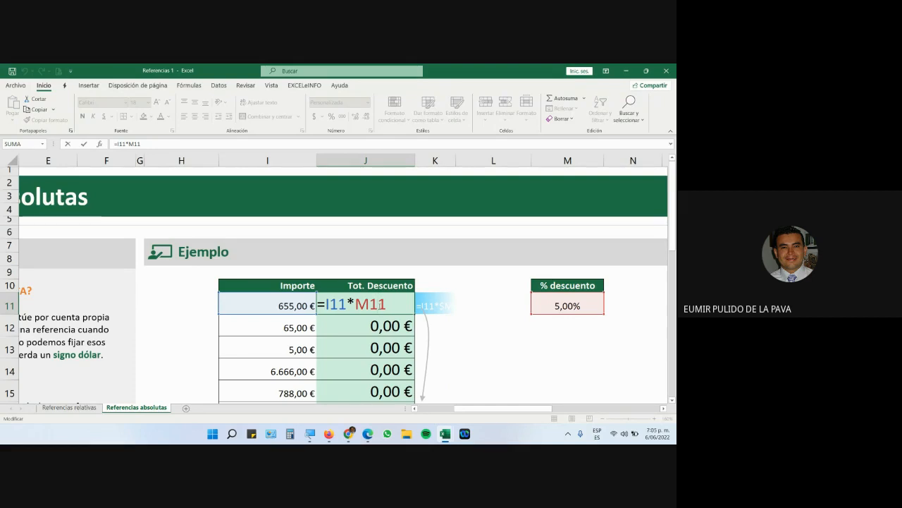
pyautogui.hotkey('ctrl', 'Return')
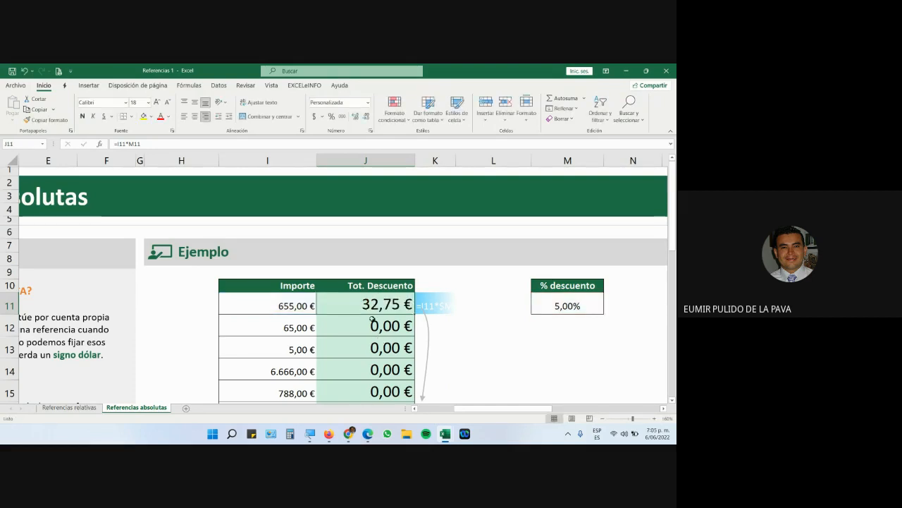
pyautogui.doubleClick(372, 321)
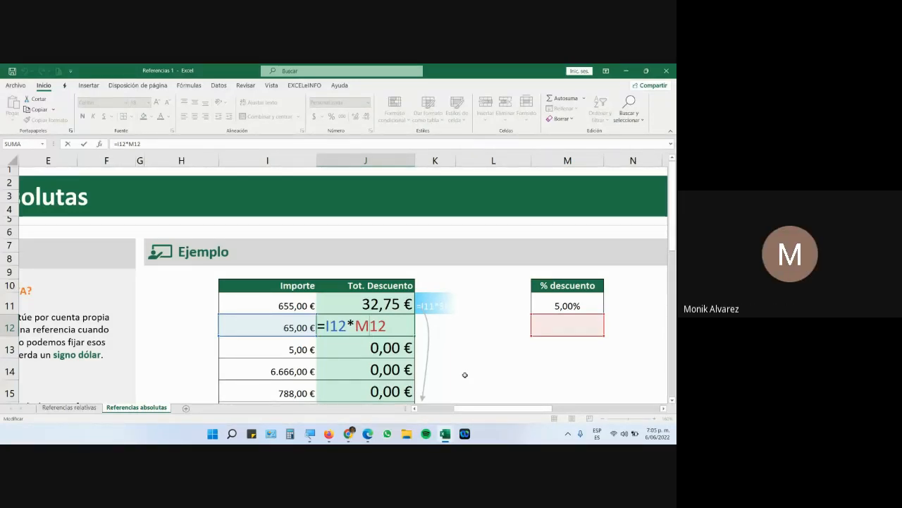
pyautogui.hotkey('ctrl', 'Return')
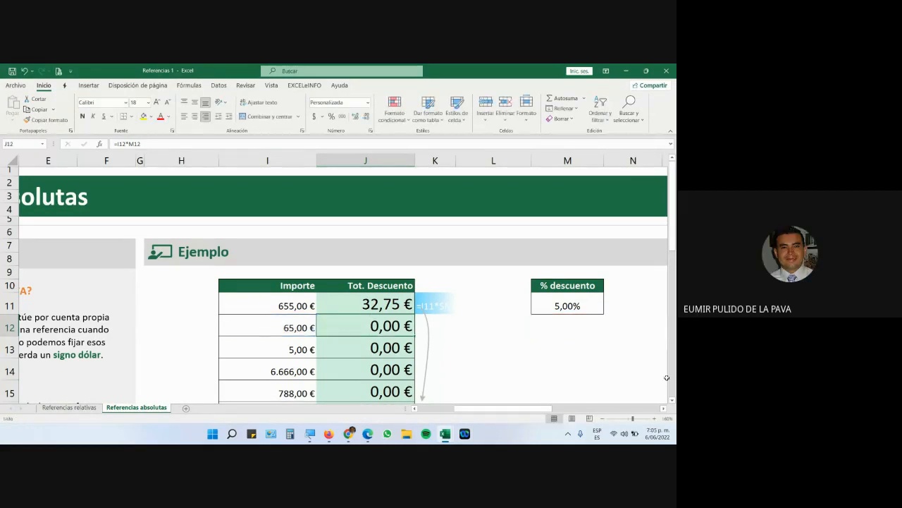
pyautogui.doubleClick(330, 305)
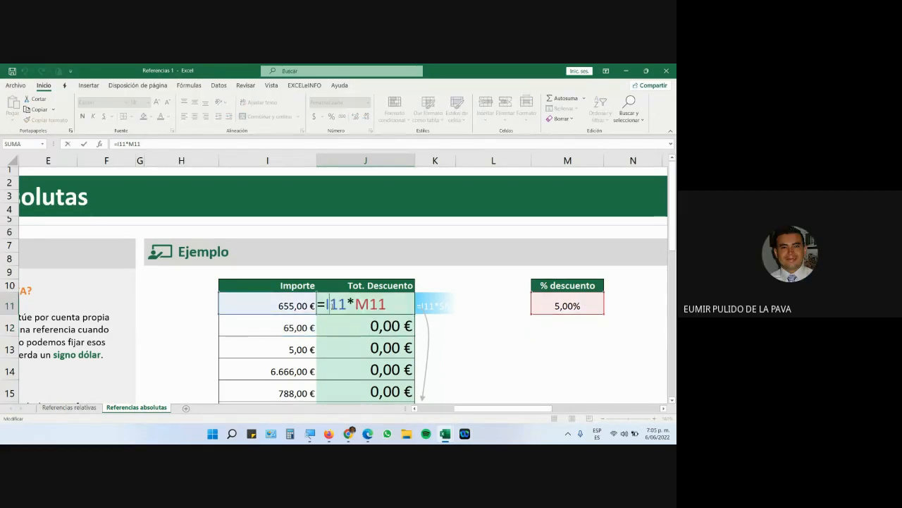
pyautogui.hotkey('shift', 'Right')
pyautogui.hotkey('shift', 'Right')
pyautogui.hotkey('shift', 'Right')
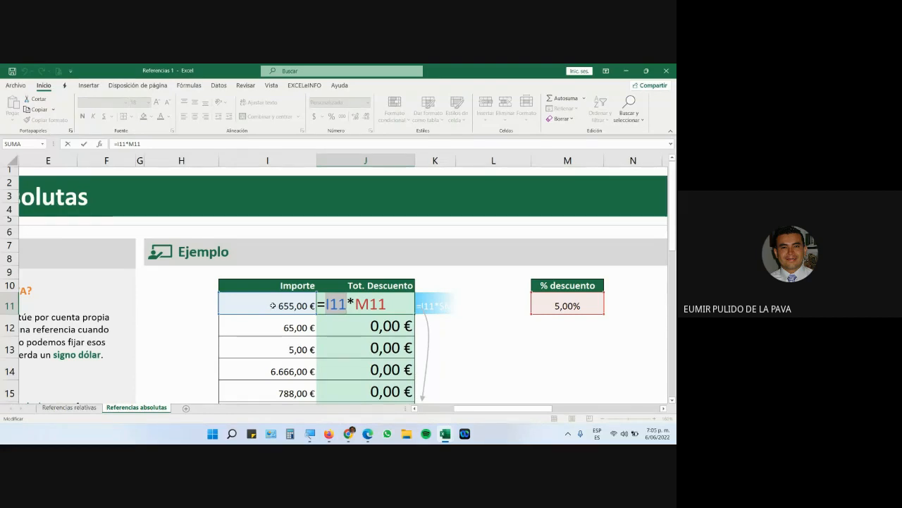
pyautogui.press('Escape')
pyautogui.doubleClick(346, 326)
pyautogui.hotkey('shift', 'Left')
pyautogui.hotkey('shift', 'Left')
pyautogui.hotkey('shift', 'Left')
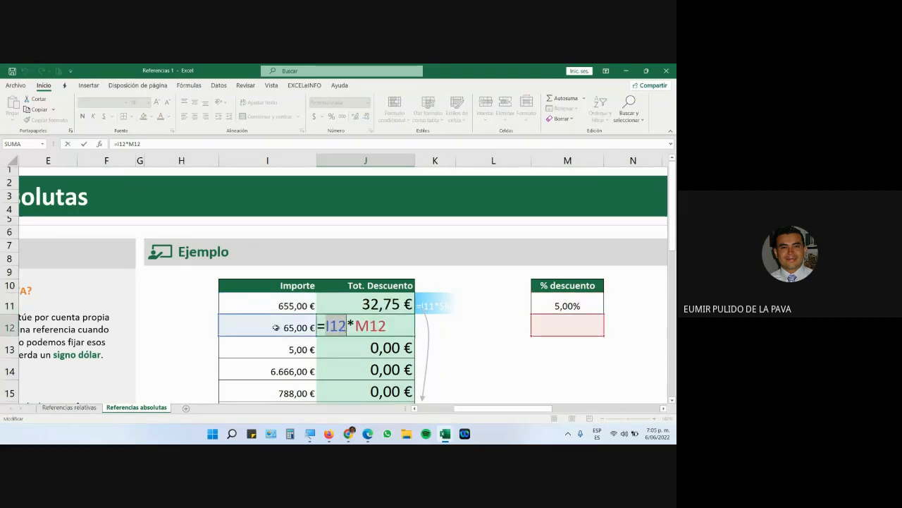
pyautogui.press('Escape')
pyautogui.doubleClick(339, 347)
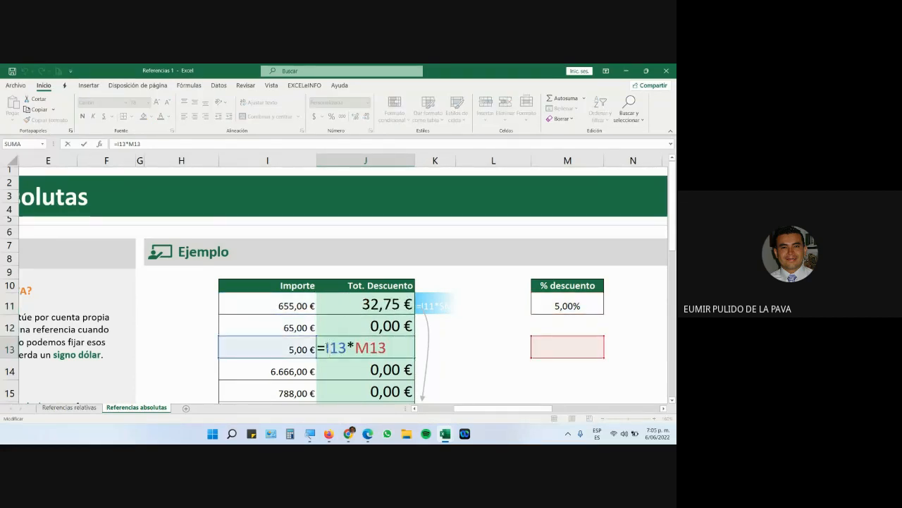
pyautogui.hotkey('shift', 'Left')
pyautogui.hotkey('shift', 'Left')
pyautogui.click(303, 351)
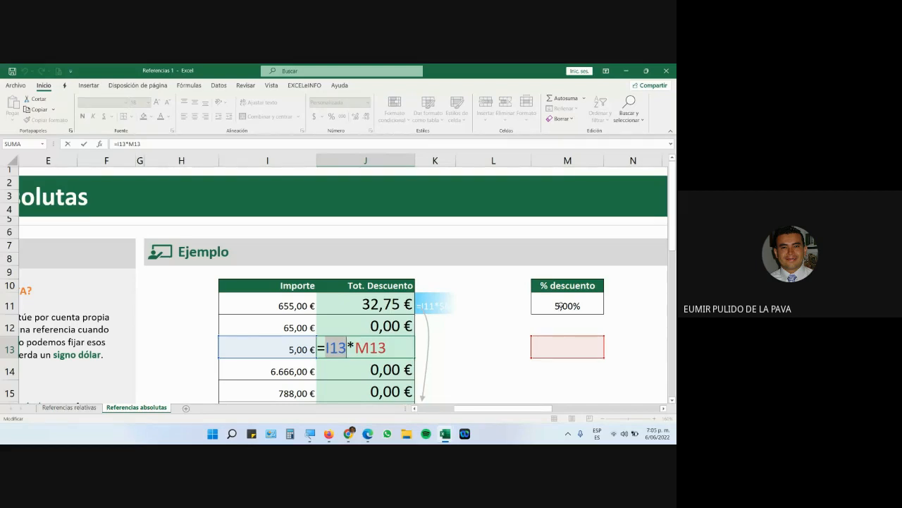
pyautogui.press('Escape')
pyautogui.moveTo(506, 409); pyautogui.dragTo(447, 412)
pyautogui.moveTo(62, 290); pyautogui.dragTo(181, 297)
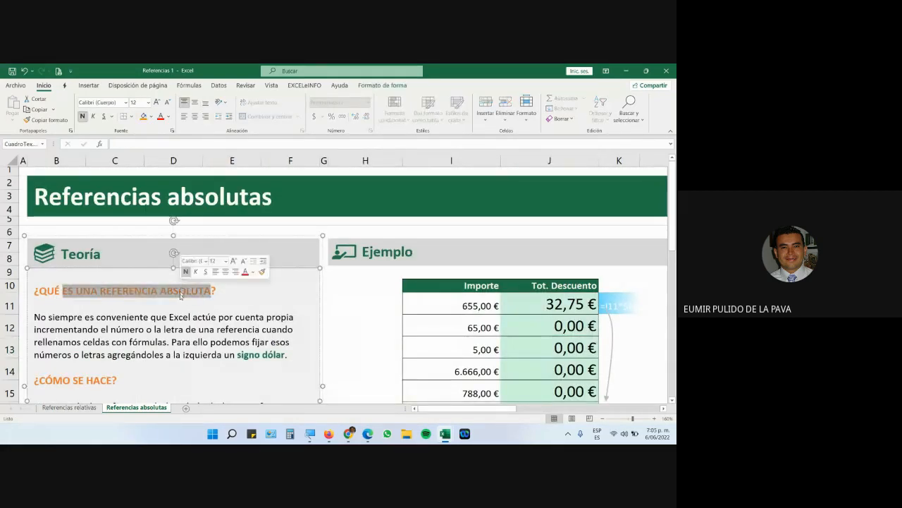
# Bring the Google Meet call window forward from the Chrome taskbar icon.
pyautogui.moveTo(328, 434)
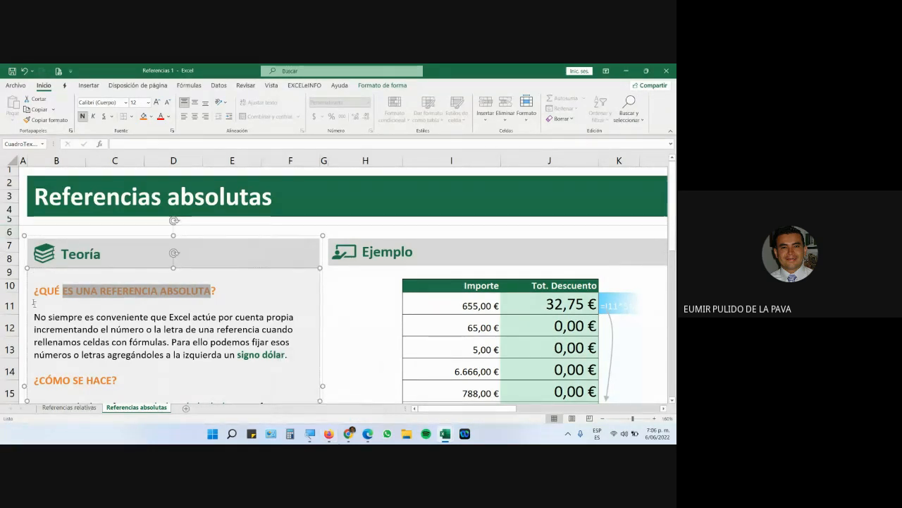
pyautogui.click(350, 435)
pyautogui.click(300, 399)
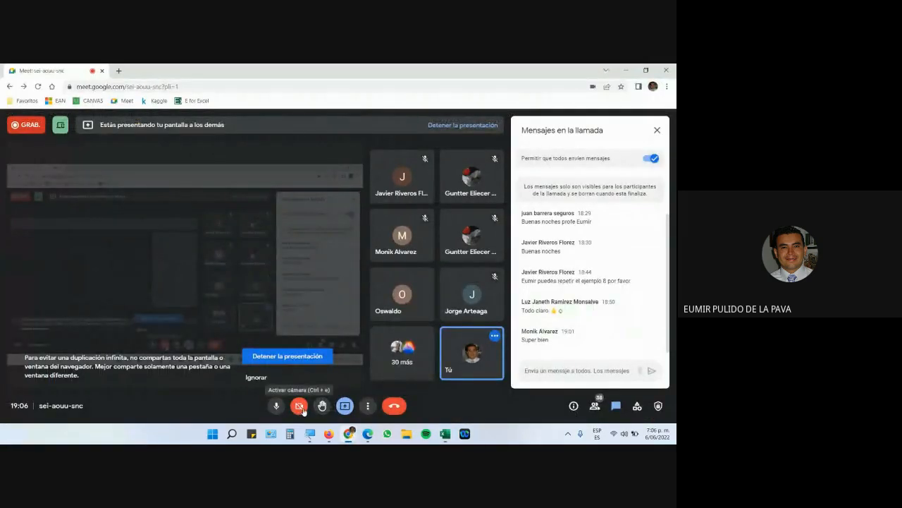
# Turn on the Meet camera and switch back to the Referencias 1 workbook.
pyautogui.click(300, 407)
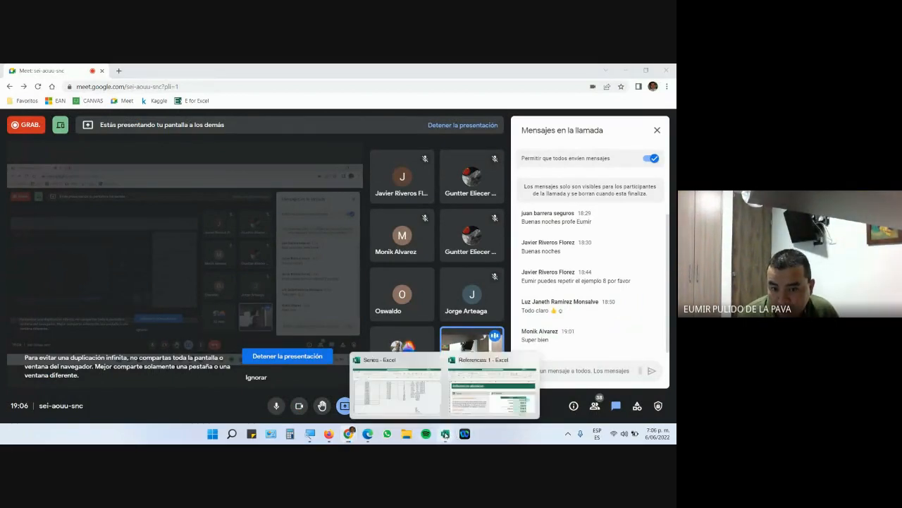
pyautogui.click(473, 390)
pyautogui.moveTo(502, 408); pyautogui.dragTo(537, 417)
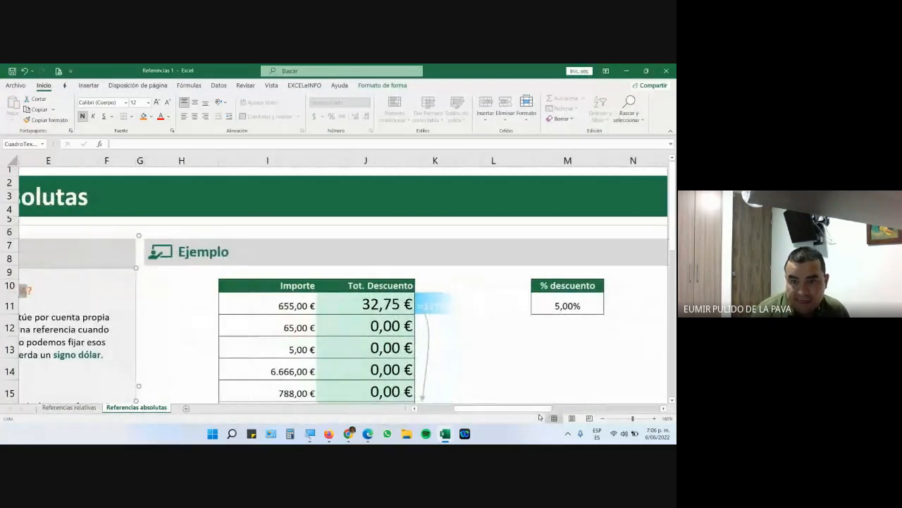
pyautogui.doubleClick(364, 304)
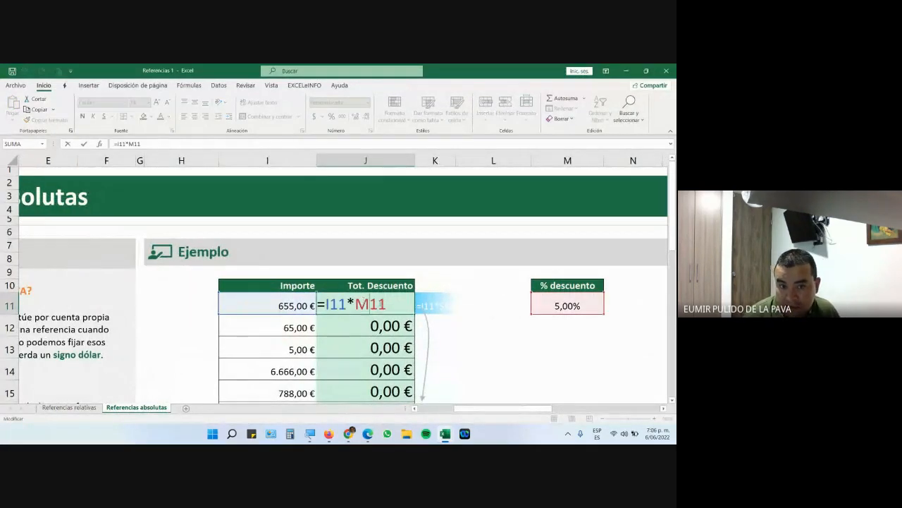
pyautogui.moveTo(330, 303); pyautogui.dragTo(355, 304)
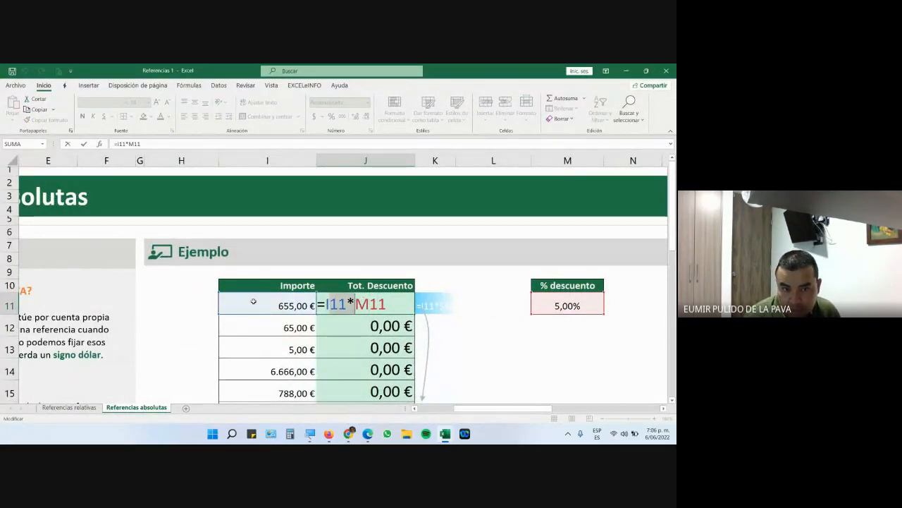
pyautogui.click(378, 304)
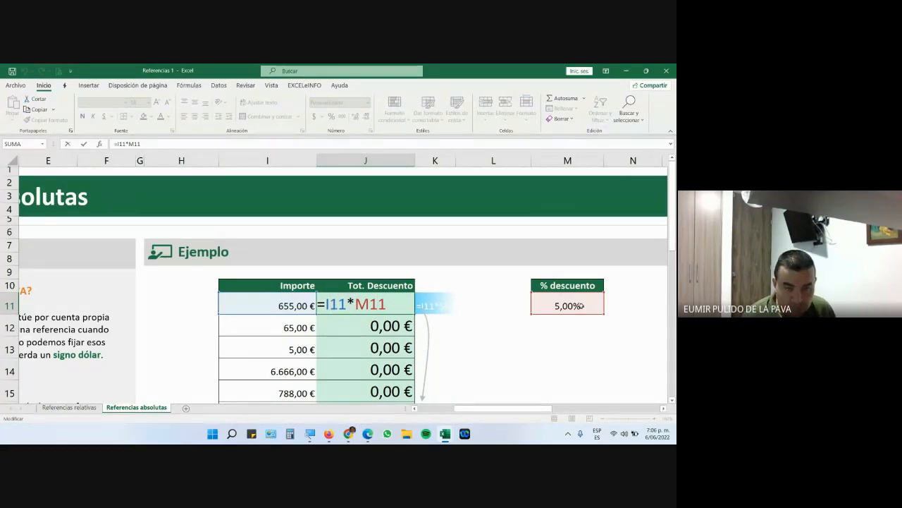
pyautogui.press('Return')
pyautogui.click(392, 303)
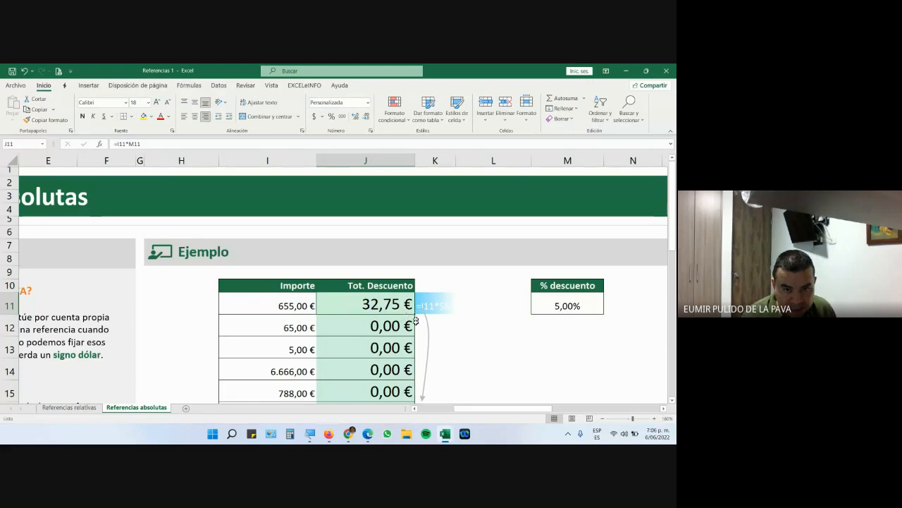
pyautogui.doubleClick(391, 325)
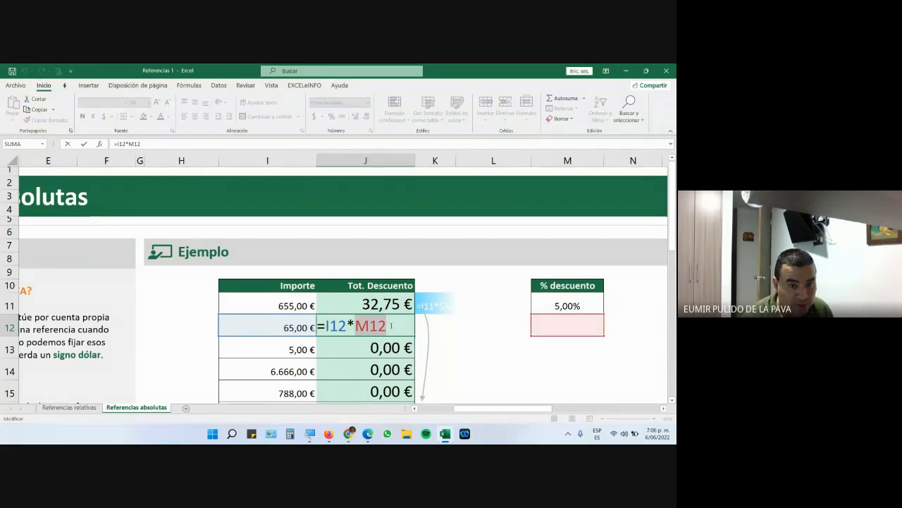
pyautogui.press('Return')
pyautogui.doubleClick(398, 346)
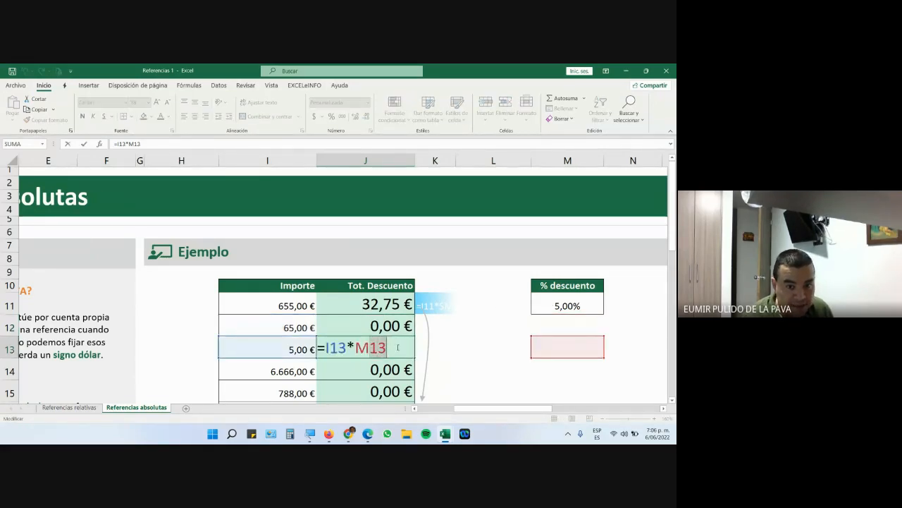
pyautogui.press('Return')
pyautogui.scroll(-2, 397, 360)
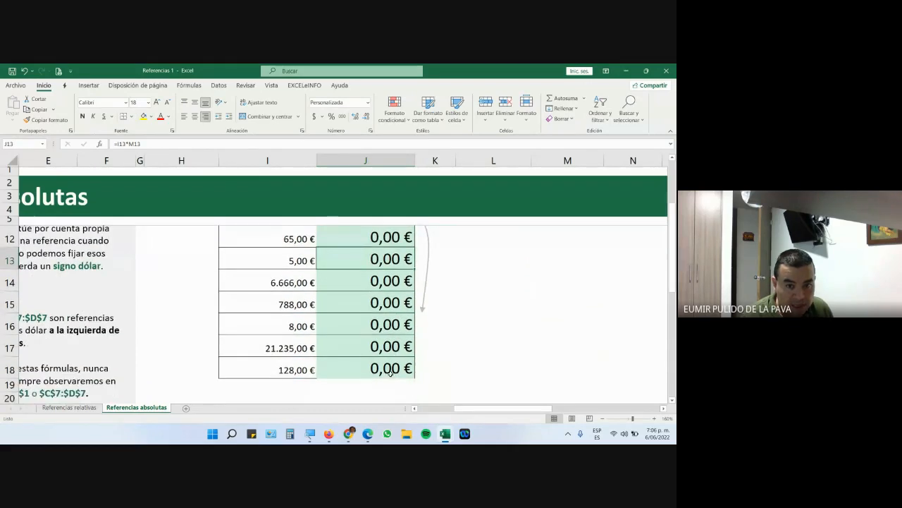
pyautogui.doubleClick(391, 369)
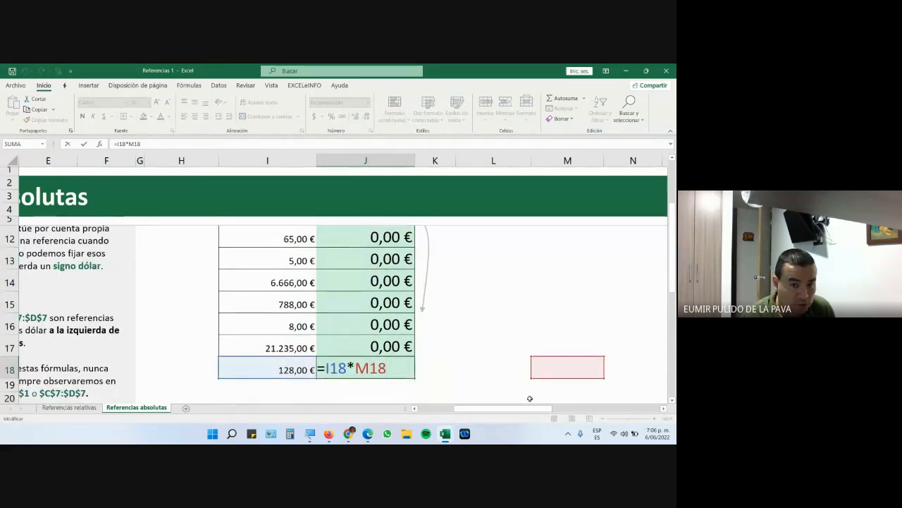
pyautogui.scroll(2, 536, 367)
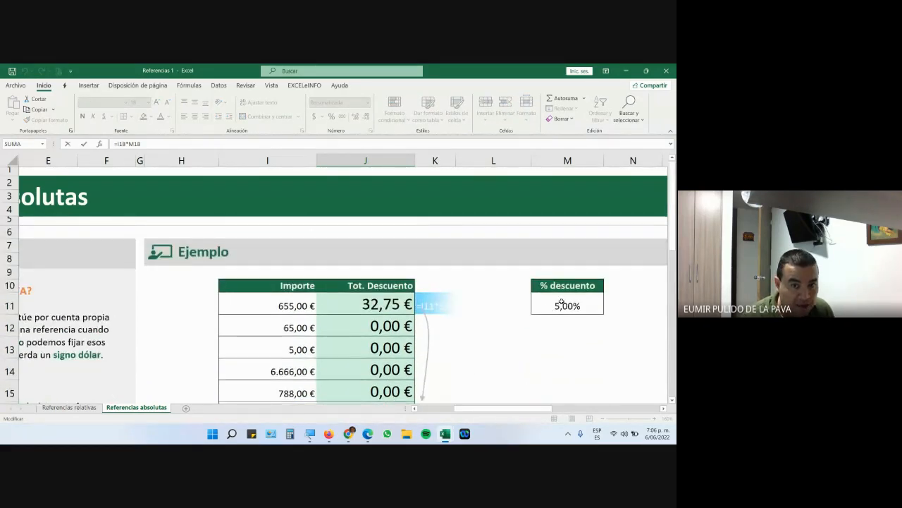
pyautogui.scroll(-2, 535, 310)
pyautogui.press('Escape')
pyautogui.doubleClick(398, 240)
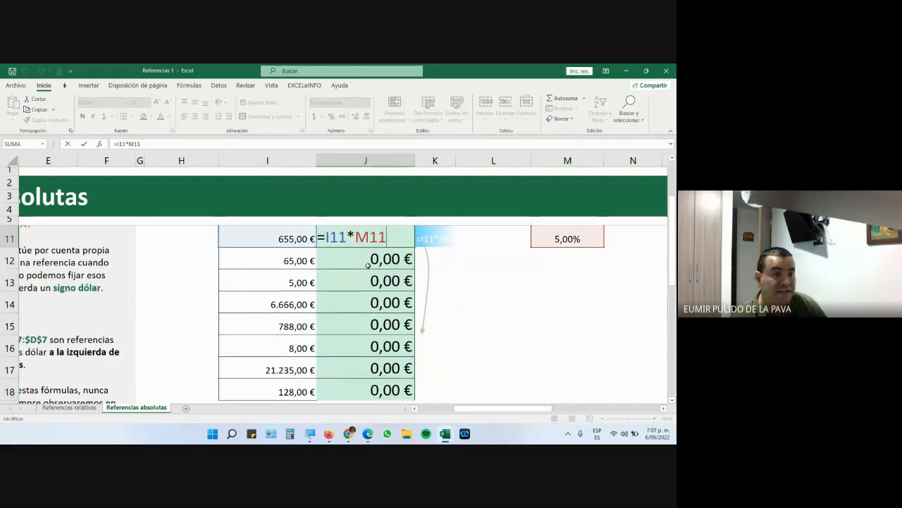
pyautogui.moveTo(346, 435)
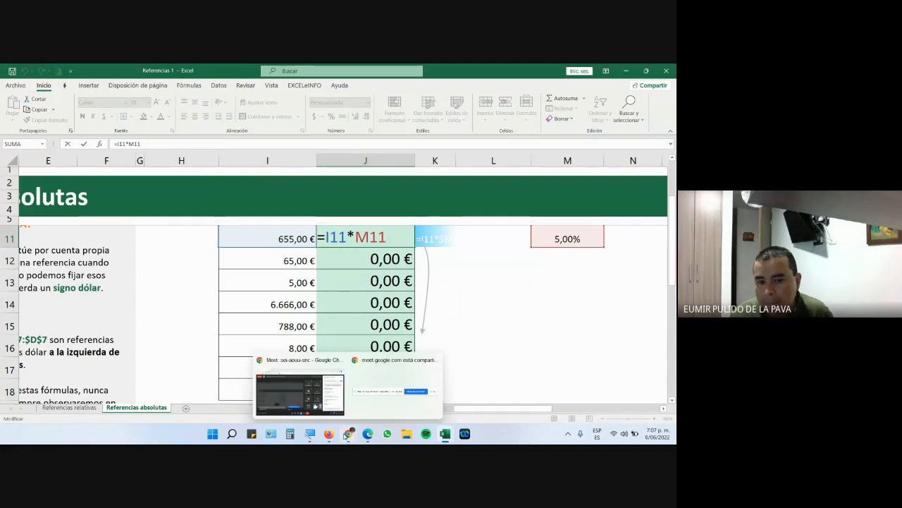
pyautogui.click(316, 389)
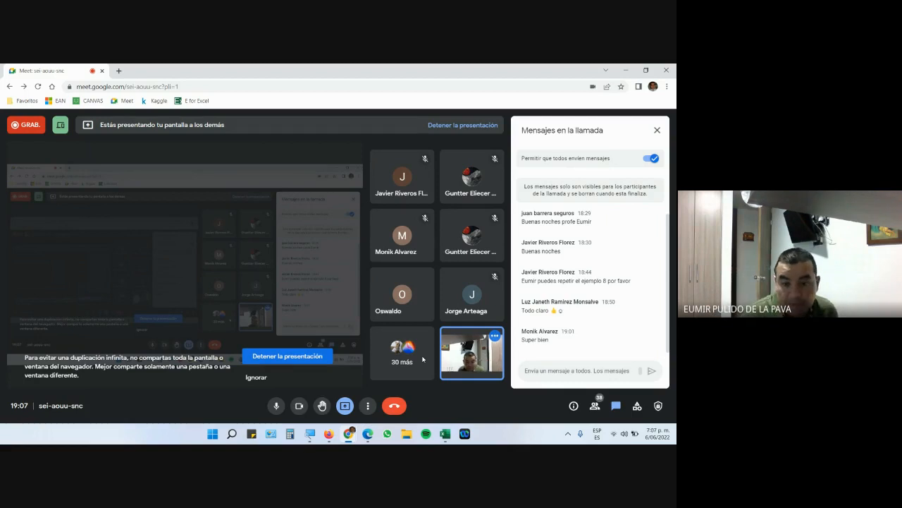
pyautogui.moveTo(453, 428)
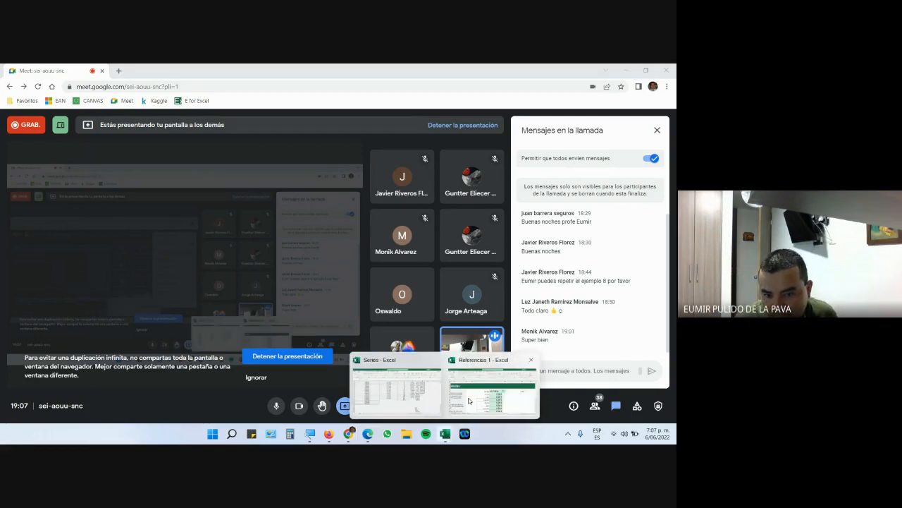
pyautogui.click(476, 380)
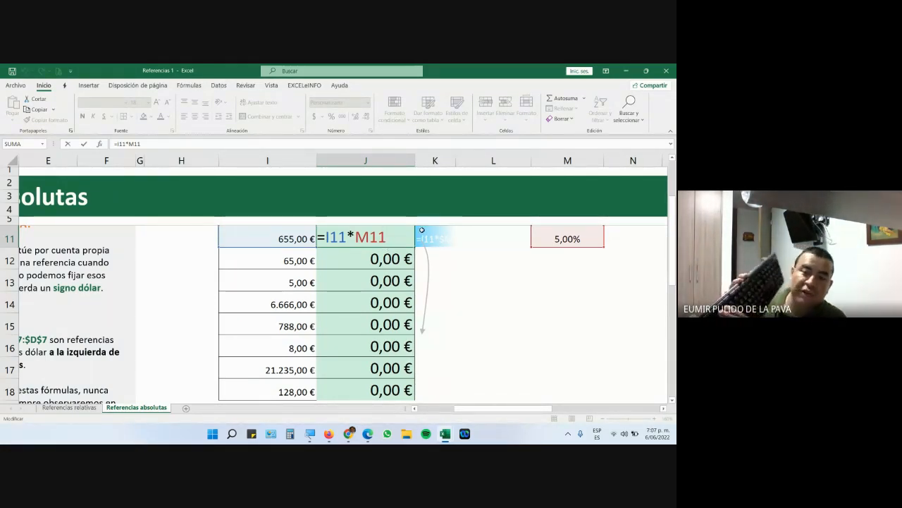
# Convert J11's M11 reference to $M$11 with F4, giving =I11*$M$11.
pyautogui.press('F4')
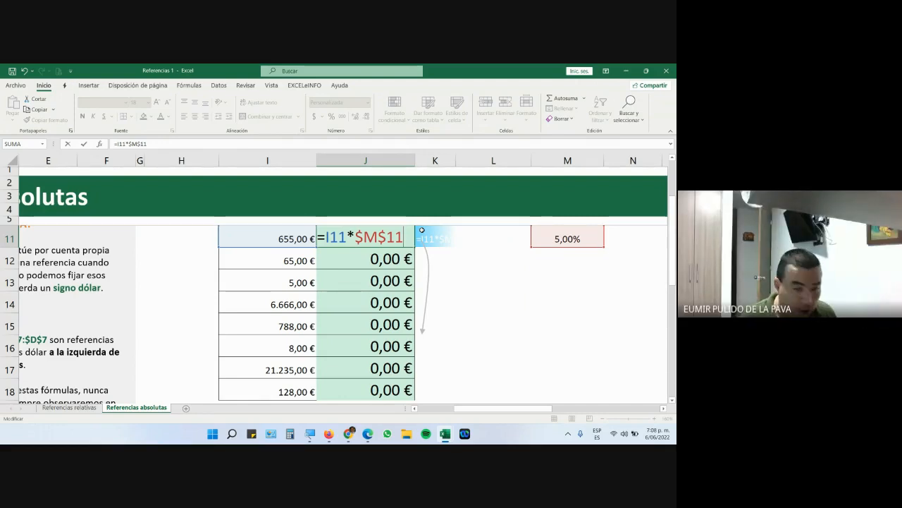
pyautogui.press('Escape')
pyautogui.doubleClick(357, 245)
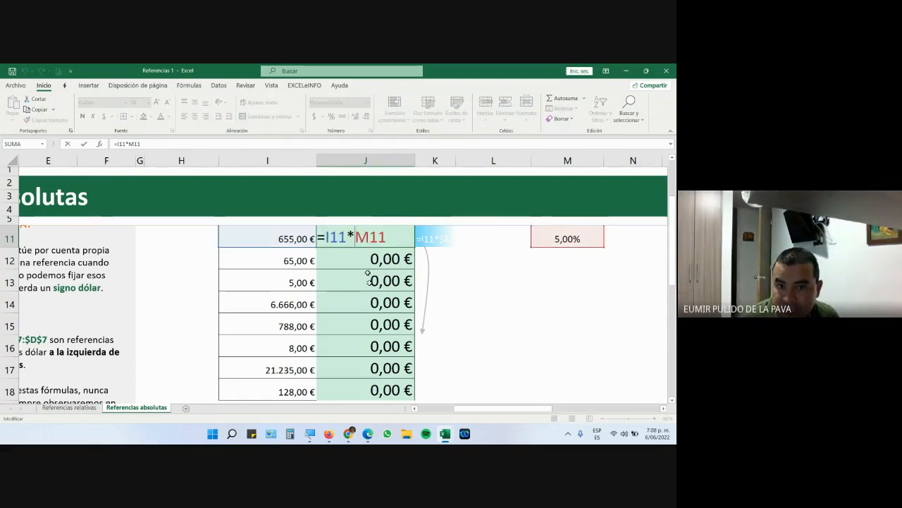
pyautogui.click(359, 261)
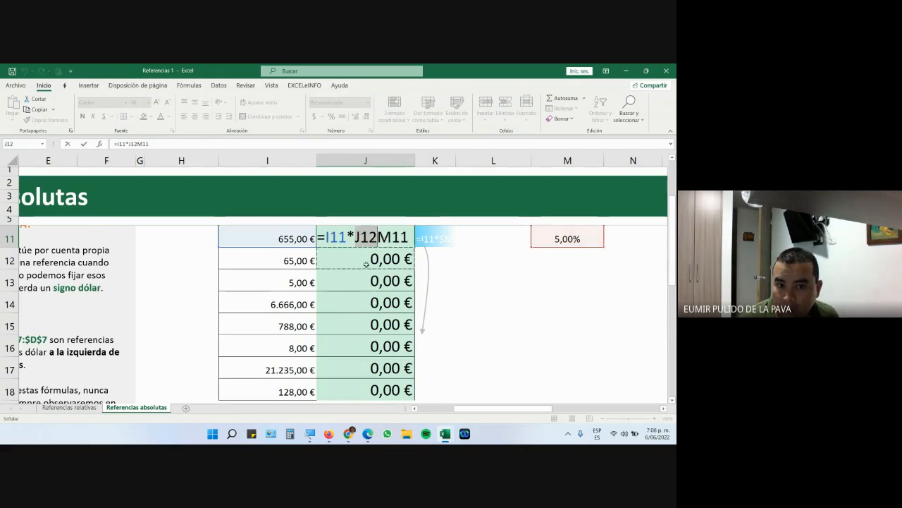
pyautogui.press('Escape')
pyautogui.doubleClick(366, 258)
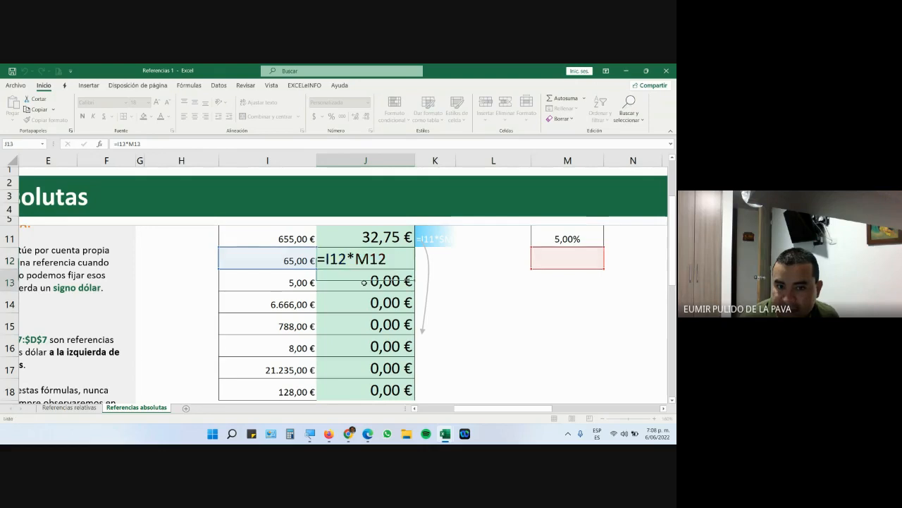
pyautogui.press('Return')
pyautogui.press('F2')
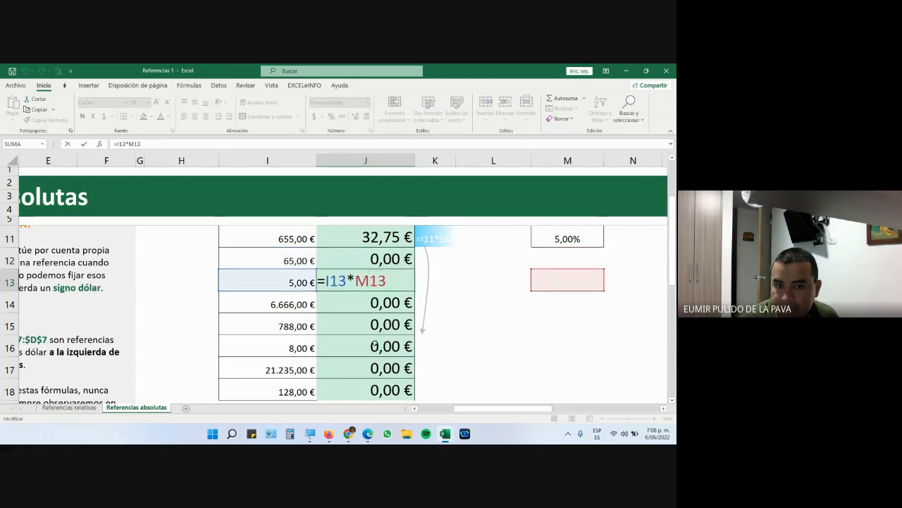
pyautogui.scroll(-1, 366, 360)
pyautogui.doubleClick(377, 324)
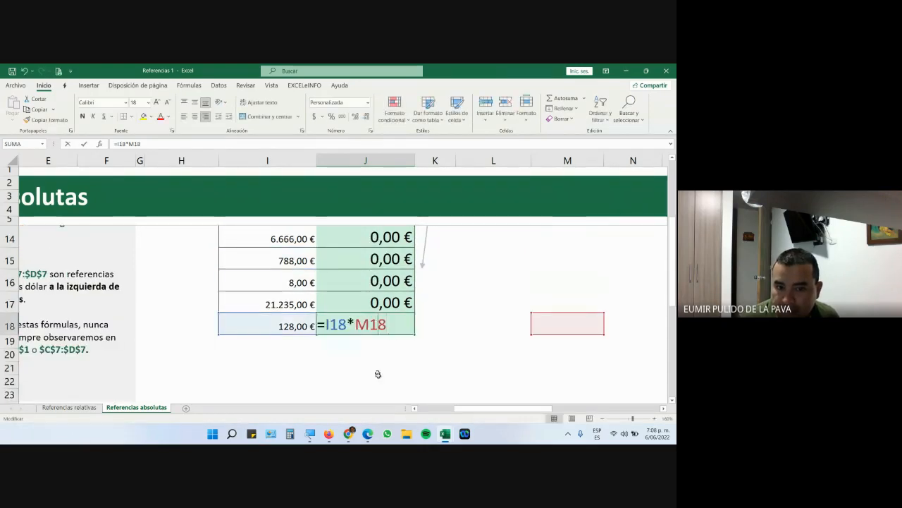
pyautogui.scroll(3, 370, 338)
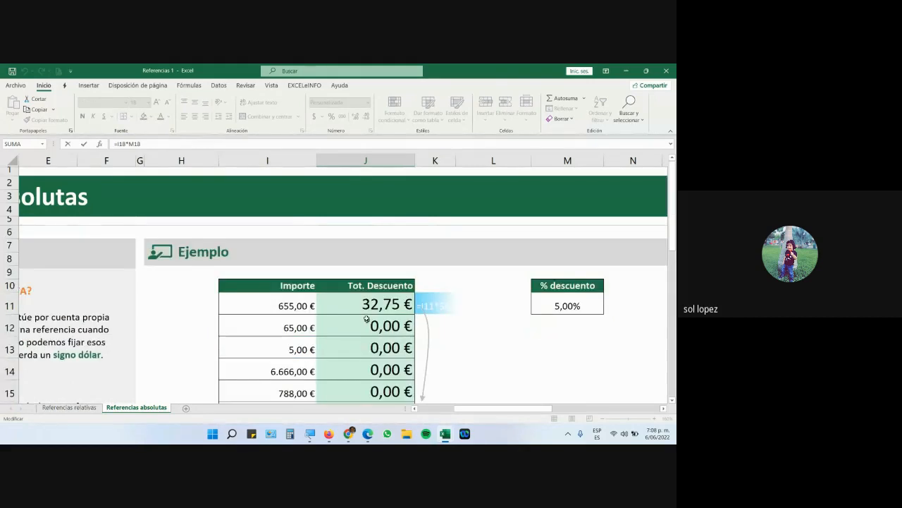
pyautogui.doubleClick(366, 304)
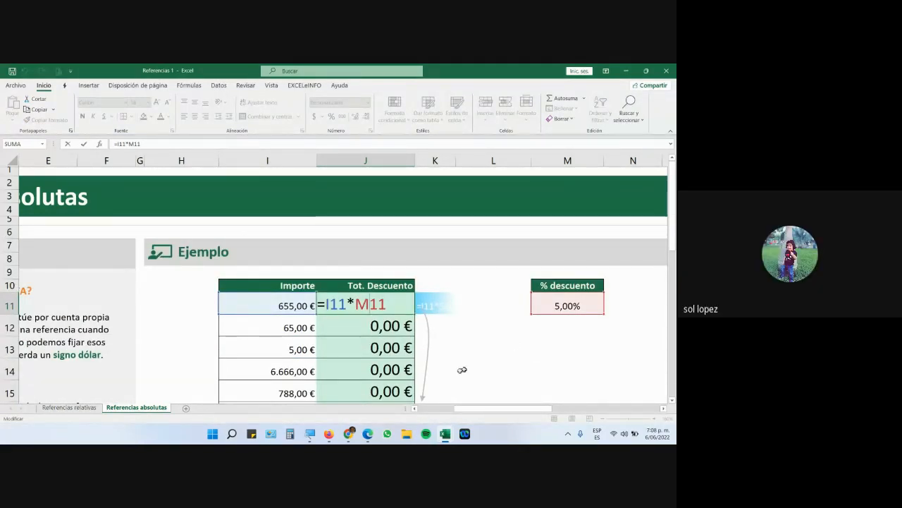
pyautogui.moveTo(348, 433)
pyautogui.click(328, 399)
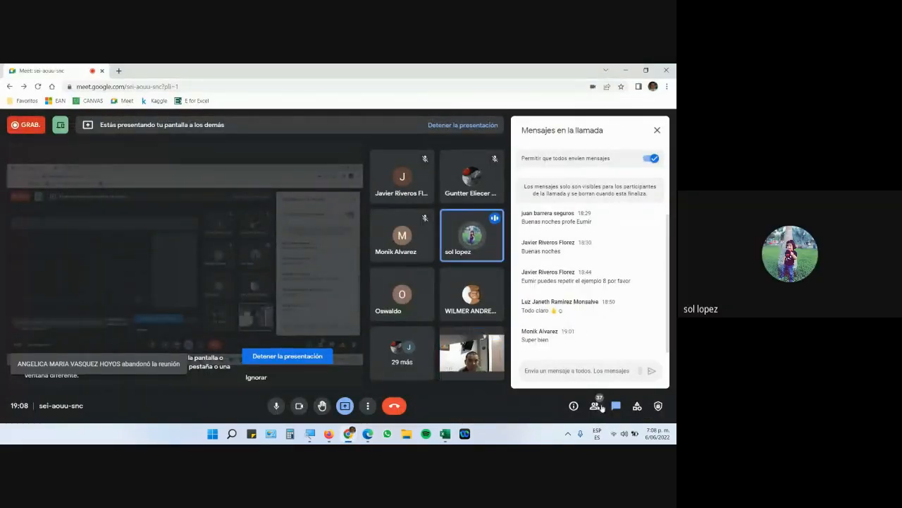
pyautogui.click(600, 407)
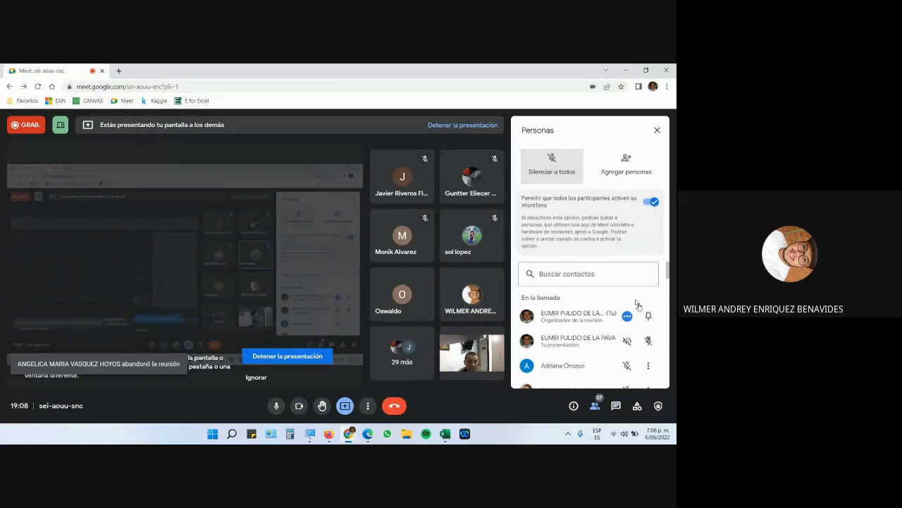
pyautogui.moveTo(445, 434)
pyautogui.click(492, 392)
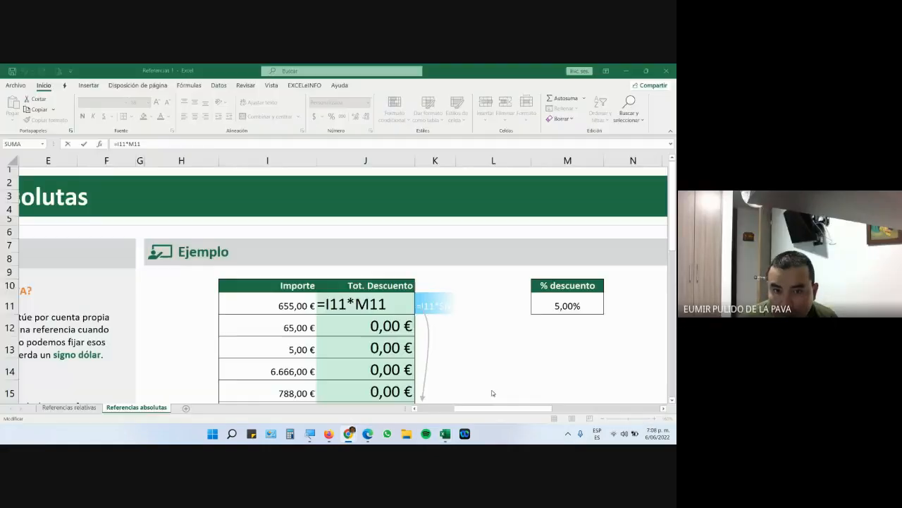
# Inspect the formulas in J12–J14, discarding an accidental change to J14's formula.
pyautogui.doubleClick(393, 326)
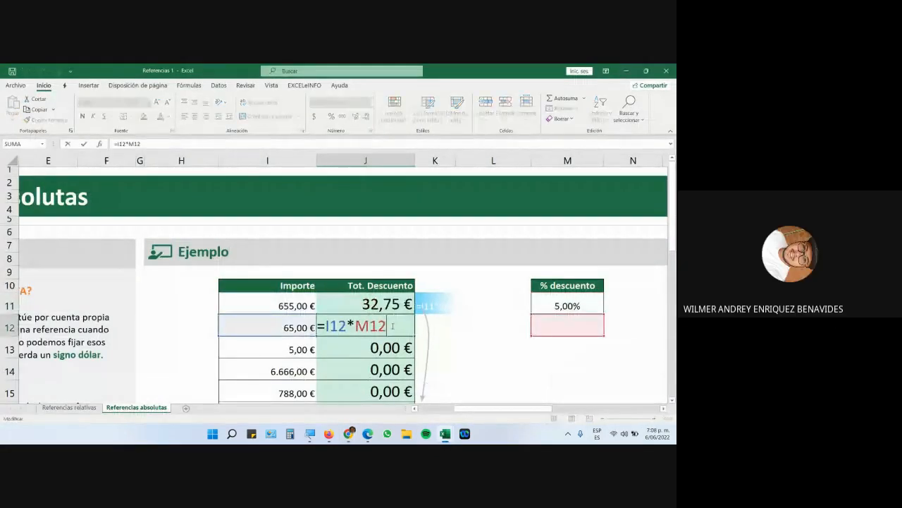
pyautogui.click(395, 347)
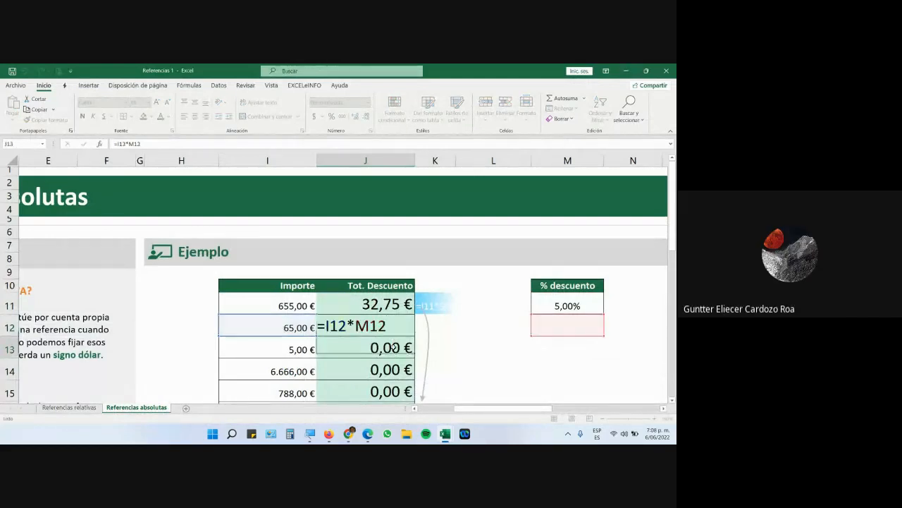
pyautogui.doubleClick(395, 348)
pyautogui.click(395, 370)
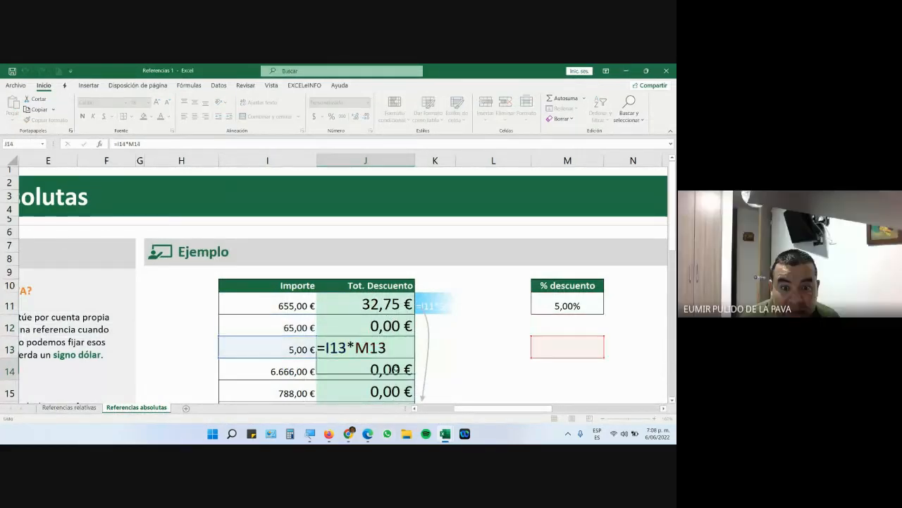
pyautogui.doubleClick(396, 370)
pyautogui.moveTo(356, 369); pyautogui.dragTo(365, 369)
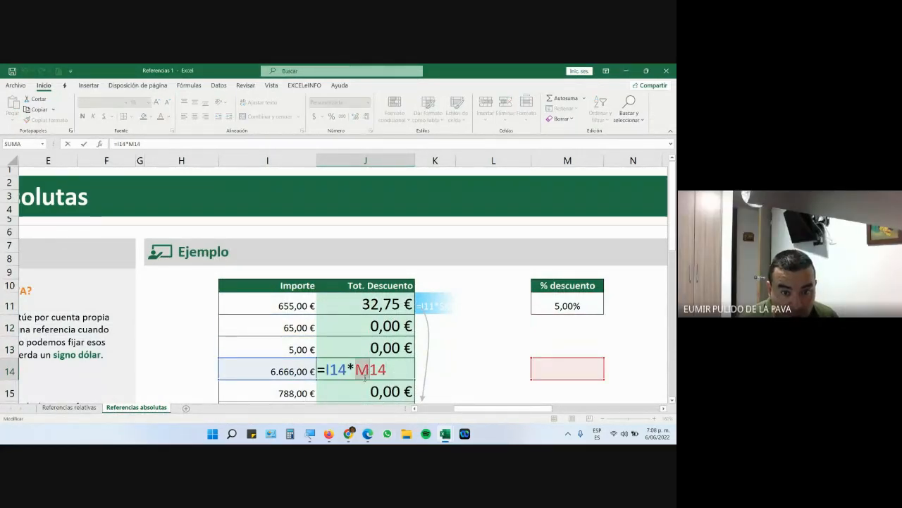
pyautogui.scroll(-1, 381, 367)
pyautogui.click(377, 351)
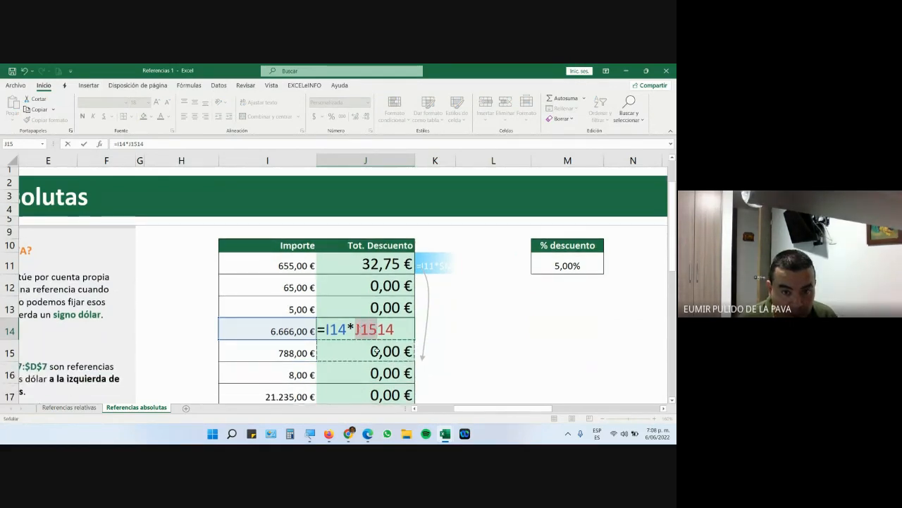
pyautogui.press('Escape')
# Inspect the formulas in J15–J17 without changing them.
pyautogui.doubleClick(379, 351)
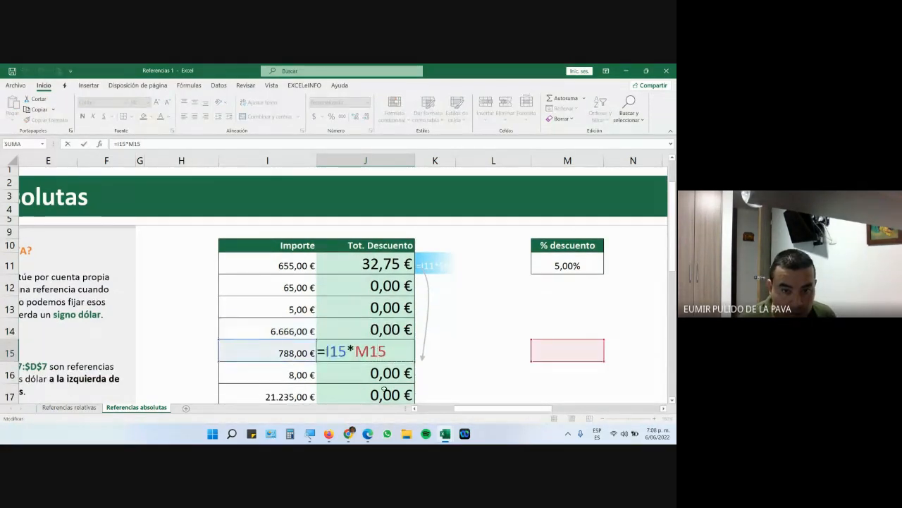
pyautogui.press('Escape')
pyautogui.doubleClick(386, 368)
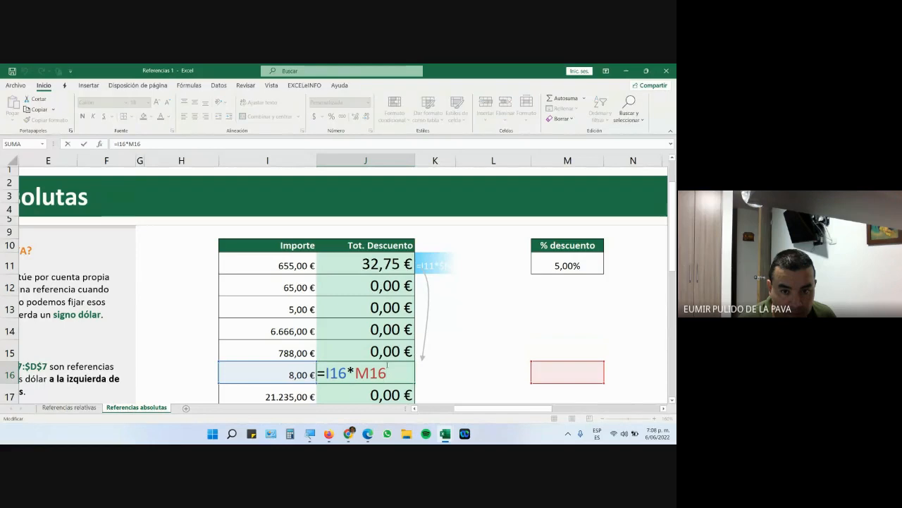
pyautogui.scroll(-1, 387, 365)
pyautogui.press('Escape')
pyautogui.doubleClick(386, 347)
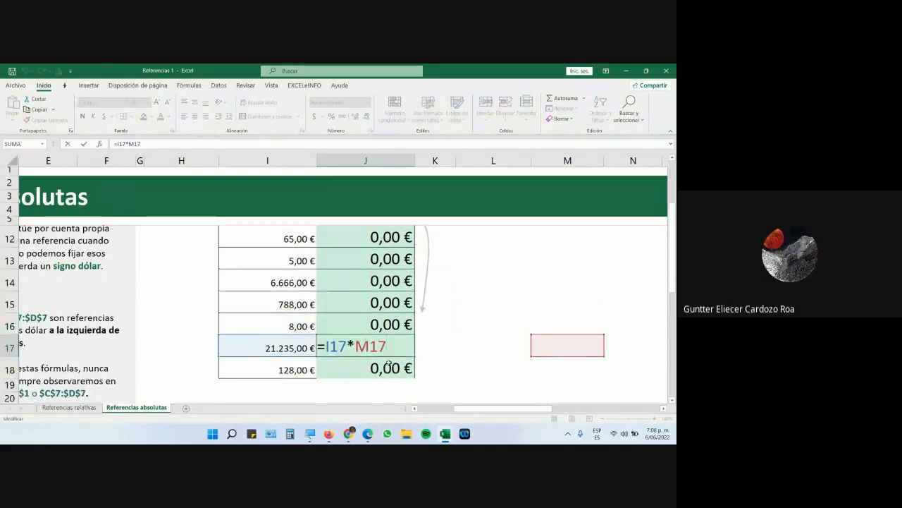
pyautogui.scroll(2, 389, 369)
pyautogui.press('Escape')
# Step through J11–J14 and J18 with F2 to show each formula's references.
pyautogui.doubleClick(391, 307)
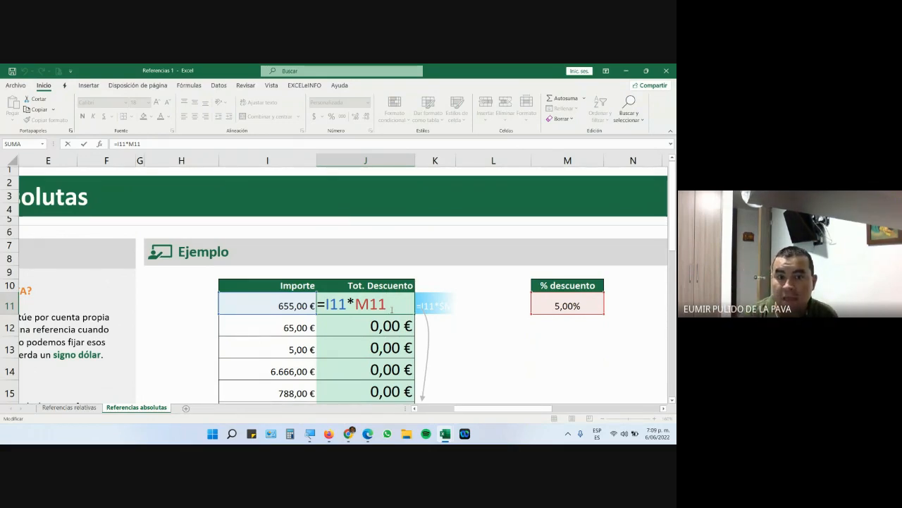
pyautogui.press('Return')
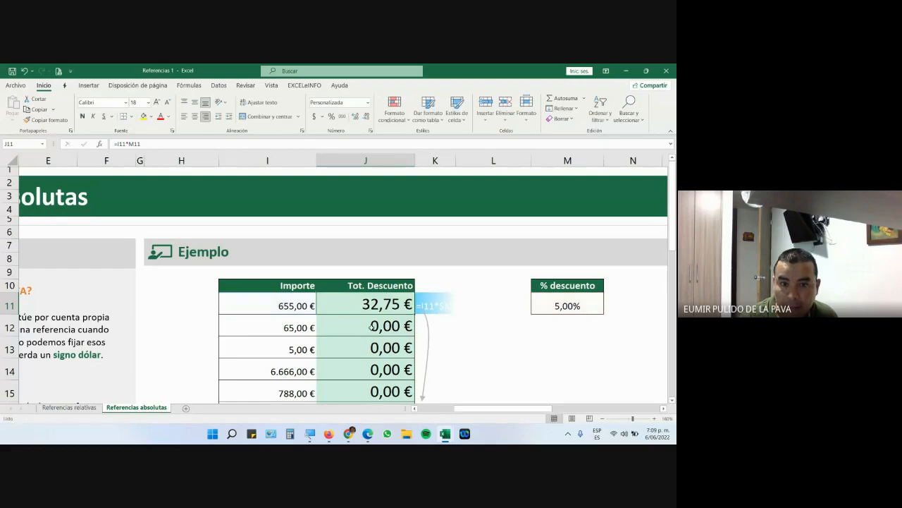
pyautogui.press('F2')
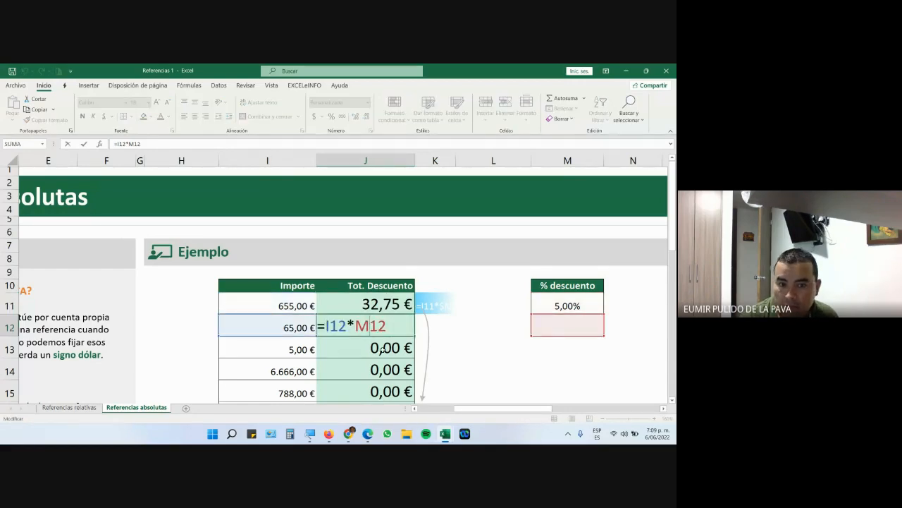
pyautogui.press('Return')
pyautogui.press('F2')
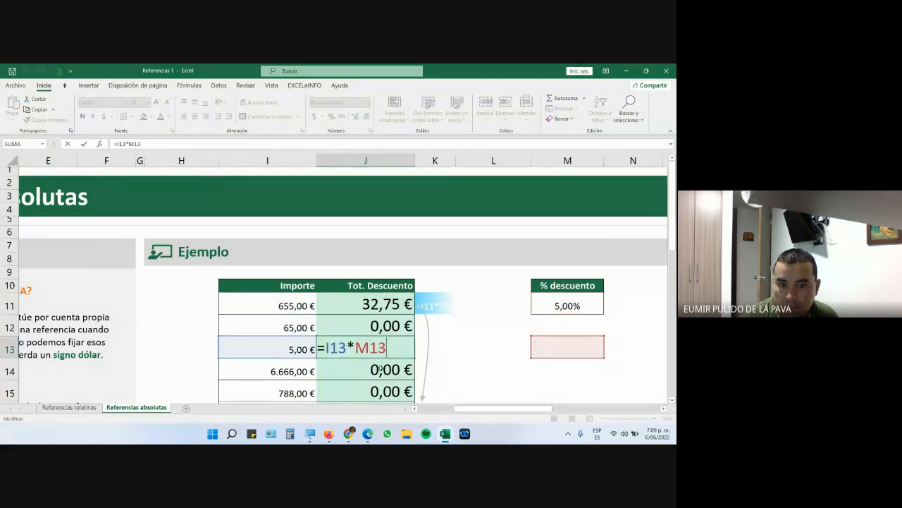
pyautogui.press('Return')
pyautogui.press('F2')
pyautogui.scroll(-2, 381, 381)
pyautogui.press('Return')
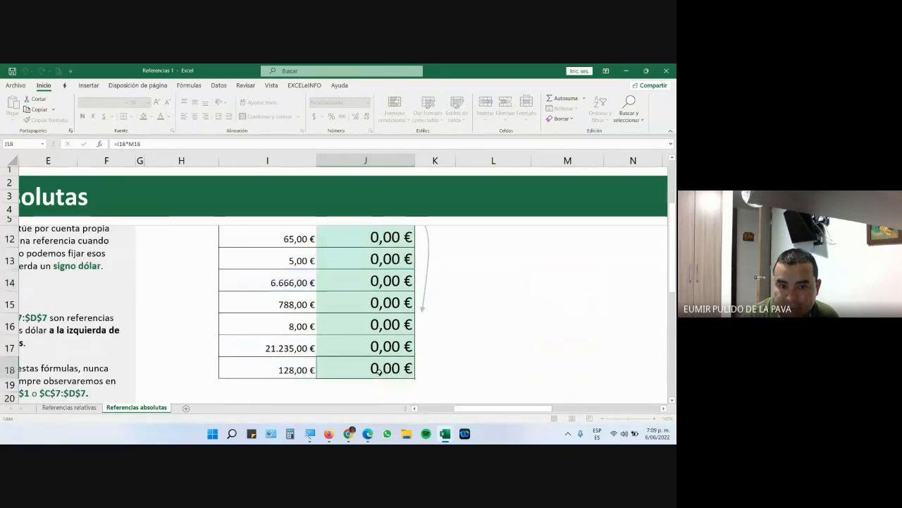
pyautogui.doubleClick(397, 372)
pyautogui.press('Escape')
pyautogui.scroll(-2, 427, 359)
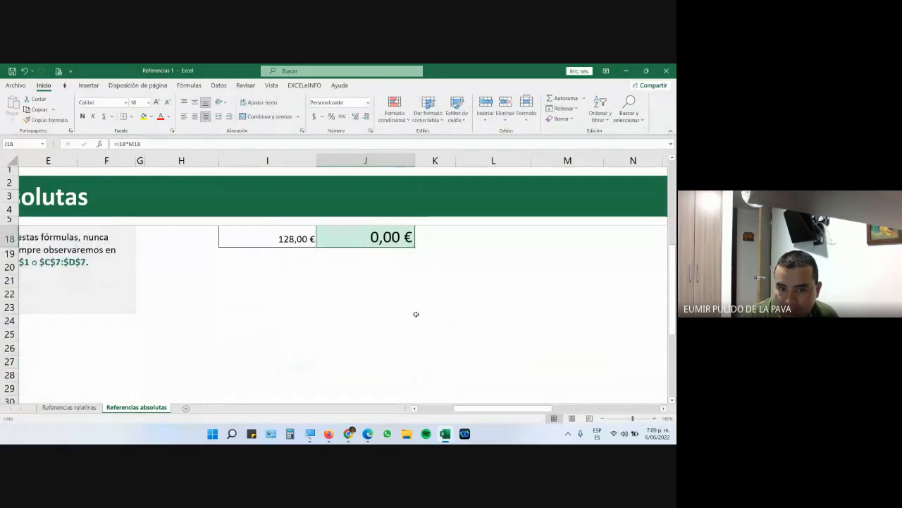
# Fill J18's formula down through J29 and check that J21 reads =I21*M21.
pyautogui.moveTo(415, 247); pyautogui.dragTo(413, 393)
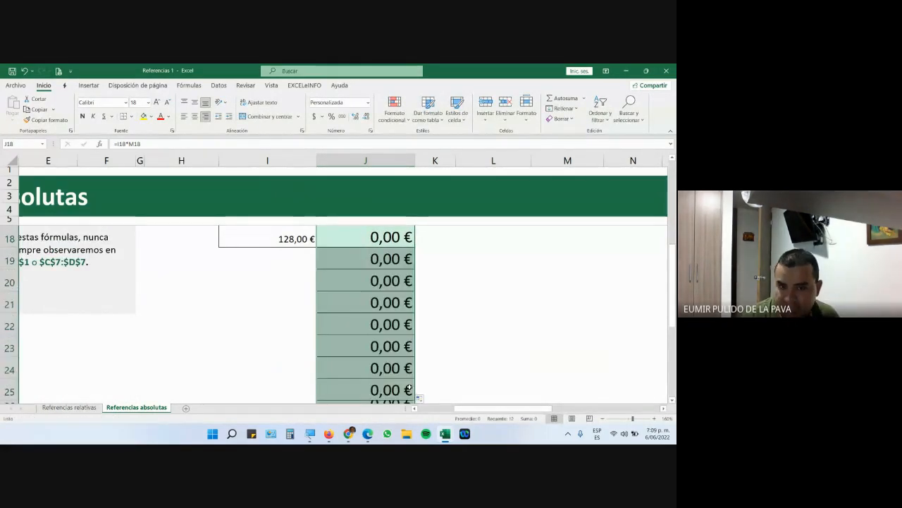
pyautogui.doubleClick(377, 301)
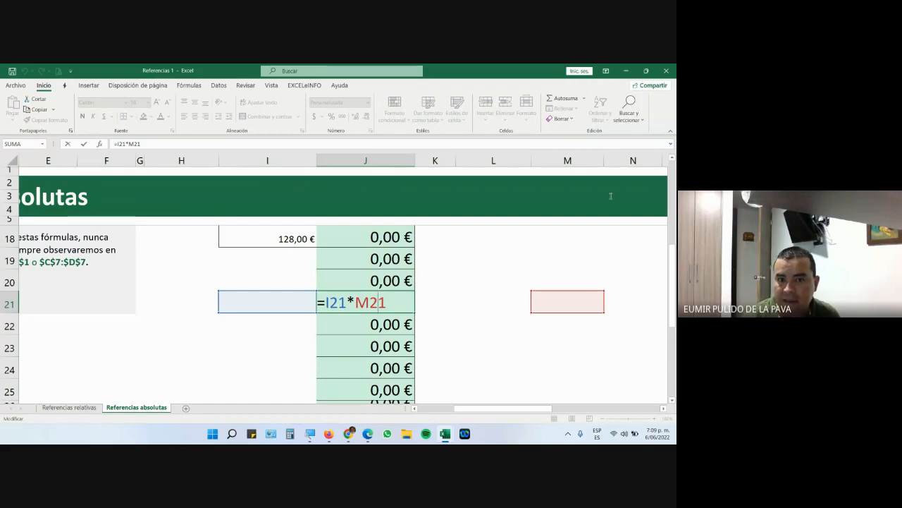
pyautogui.scroll(3, 621, 268)
pyautogui.click(375, 263)
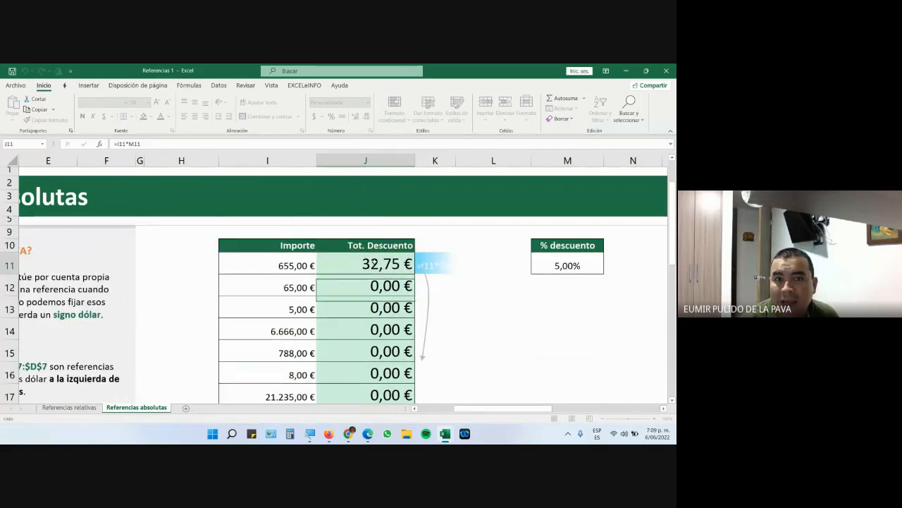
# Edit J11's formula and use F4 on M11 to make it =I11*$M$11.
pyautogui.doubleClick(374, 263)
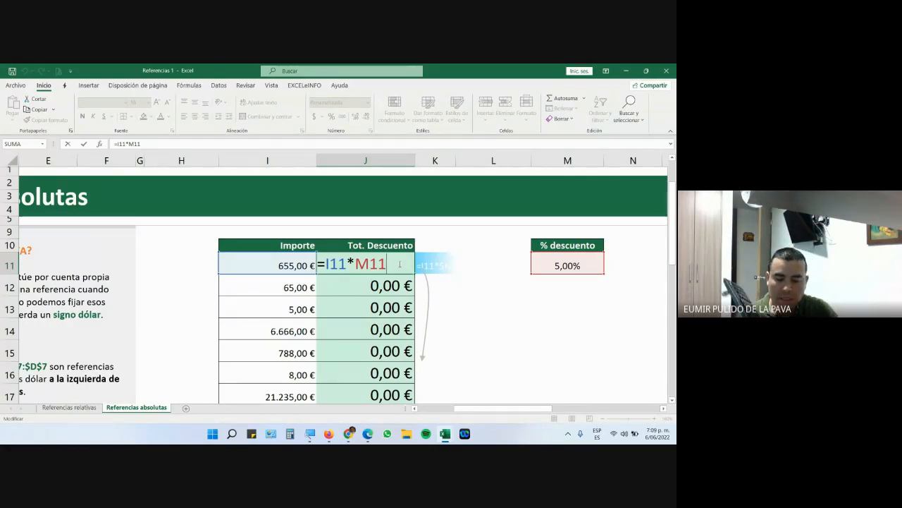
pyautogui.press('F4')
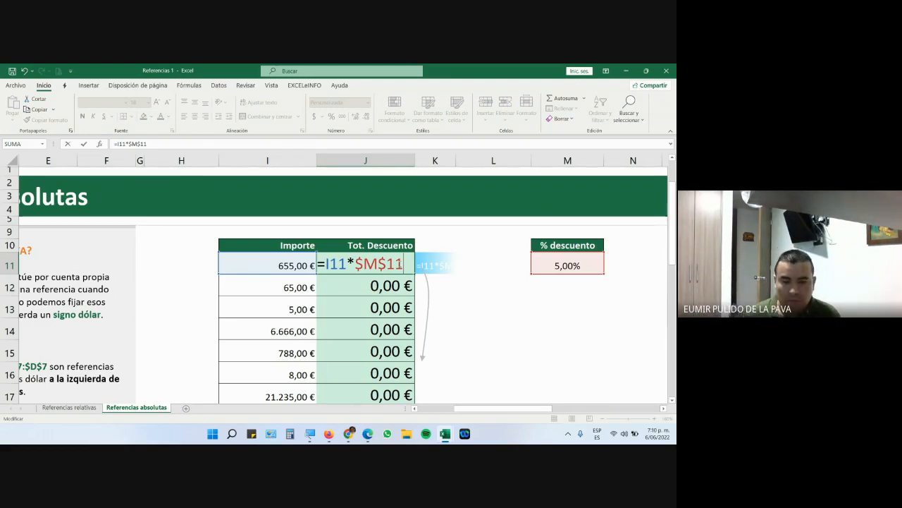
# Turn off the Meet camera, return to the Excel workbook, and close the Edge window.
pyautogui.moveTo(349, 433)
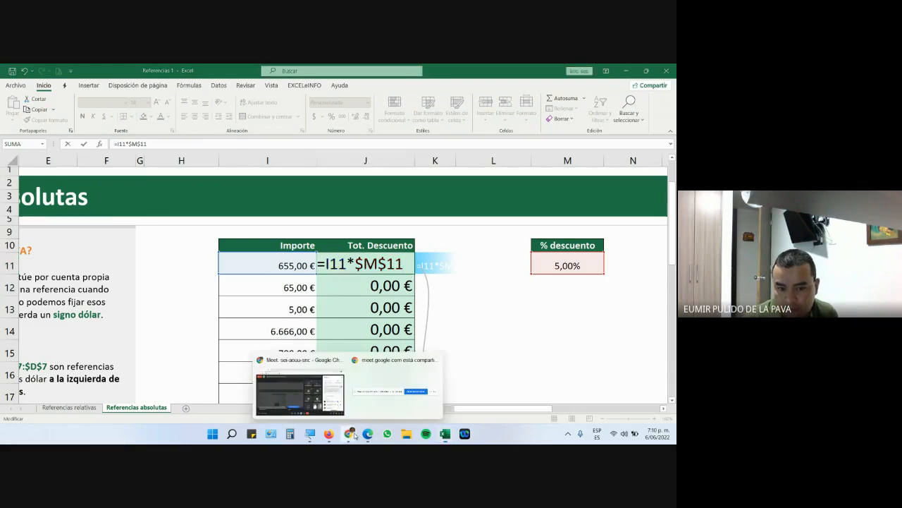
pyautogui.click(324, 408)
pyautogui.click(299, 405)
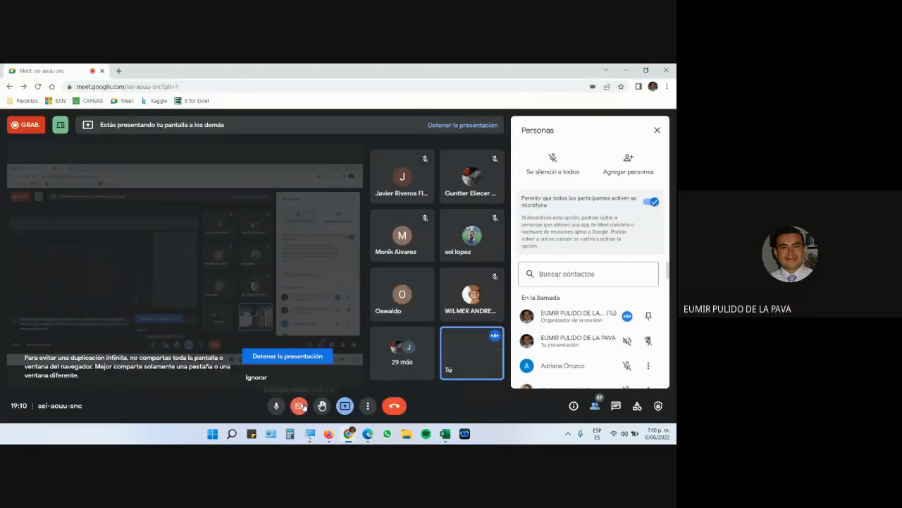
pyautogui.click(464, 386)
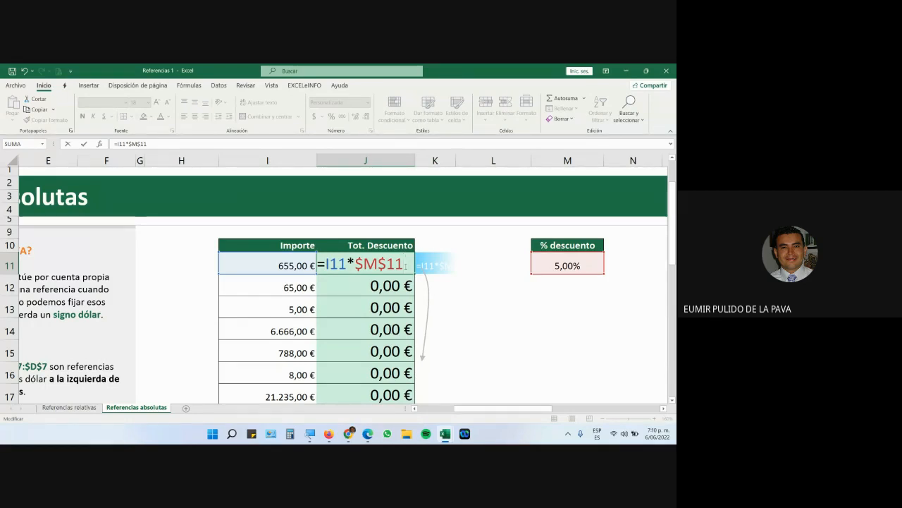
pyautogui.click(359, 434)
pyautogui.click(666, 69)
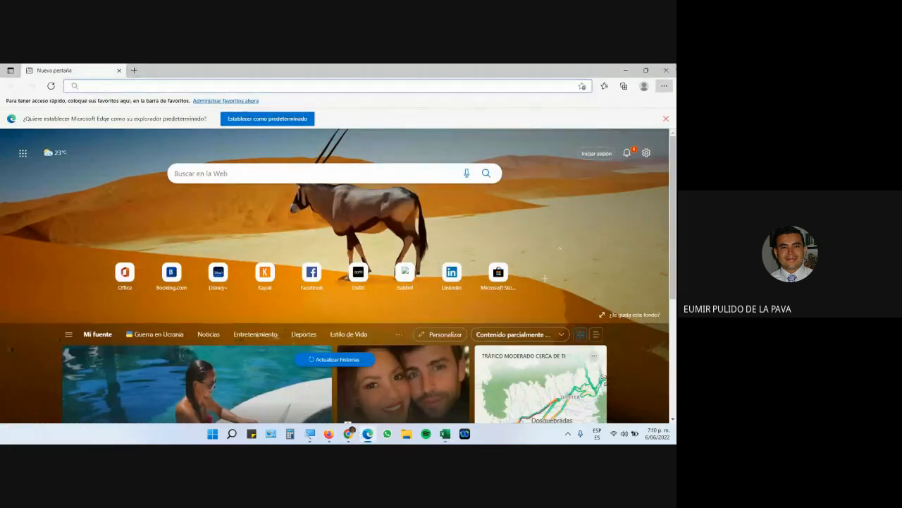
# Open the Meet chat messages, then bring the Referencias 1 workbook to the front.
pyautogui.moveTo(349, 434)
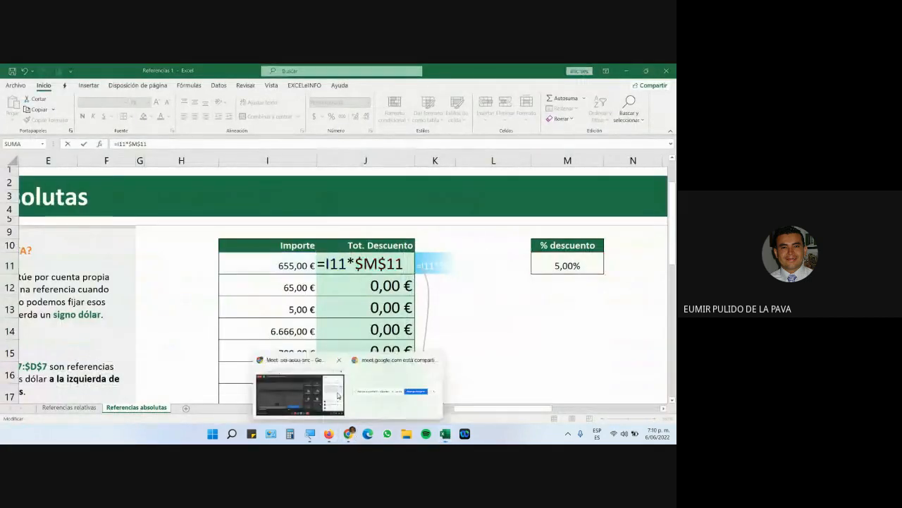
pyautogui.click(297, 392)
pyautogui.click(615, 406)
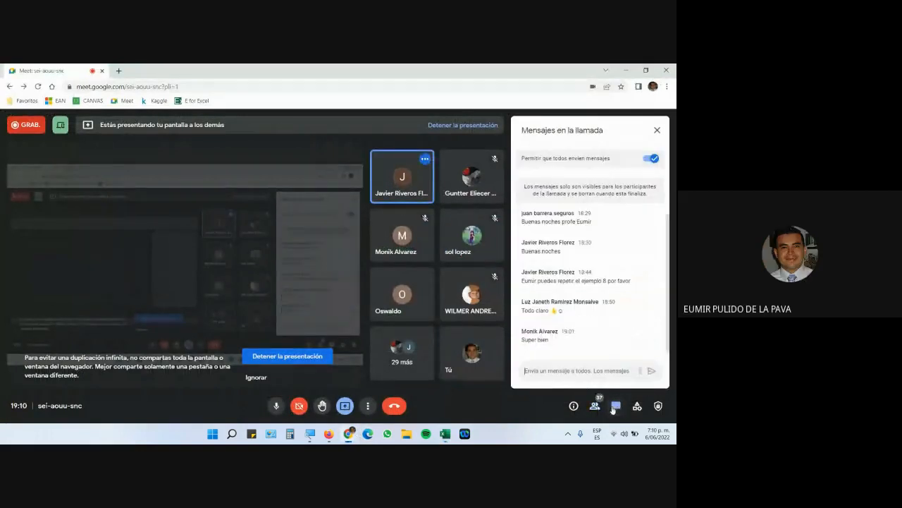
pyautogui.moveTo(447, 433)
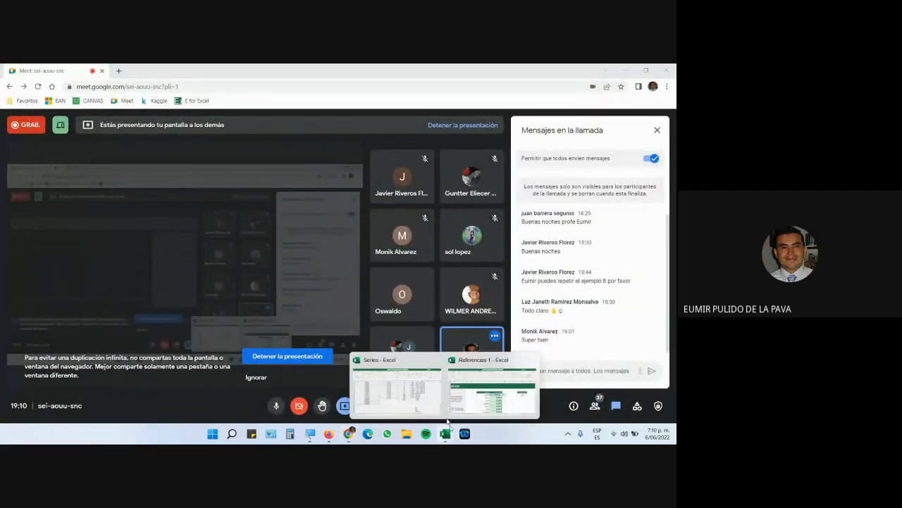
pyautogui.click(471, 389)
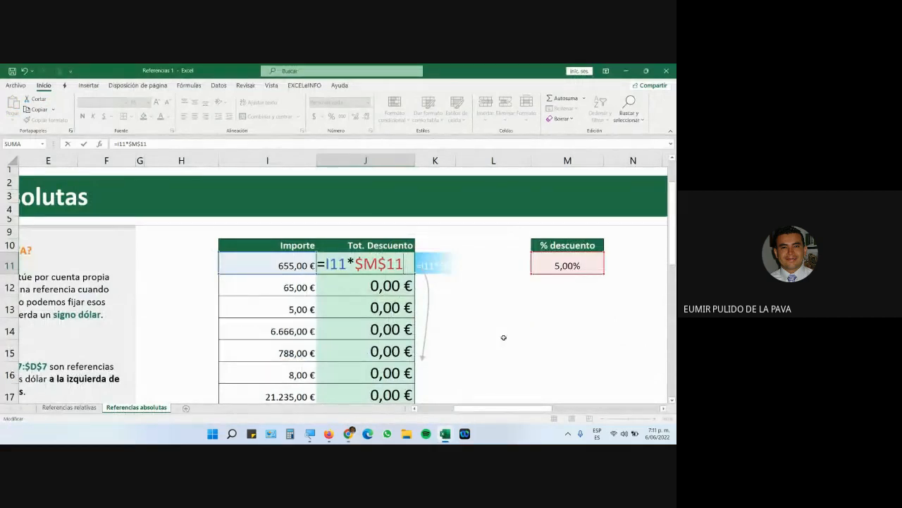
# Cycle J11's percentage reference through M$11 and $M11 to $M$11, and confirm =I11*$M$11.
pyautogui.press('F4')
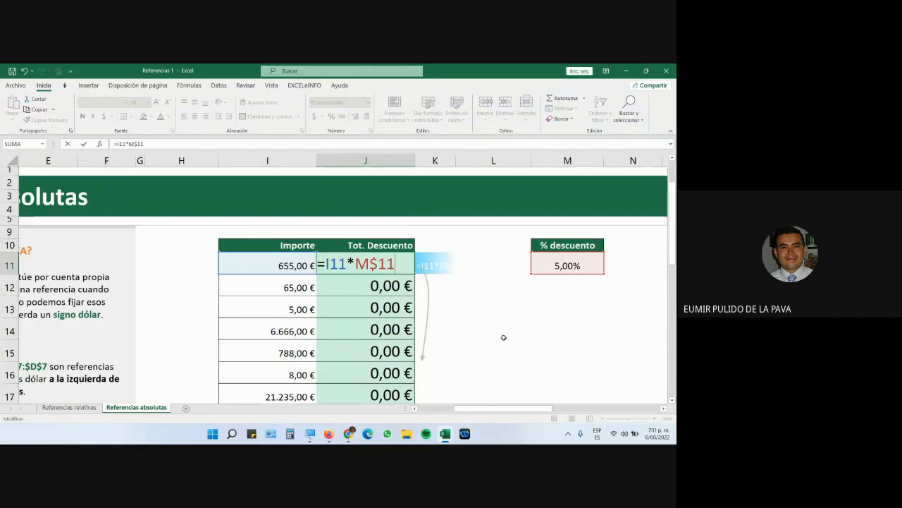
pyautogui.press('F4')
pyautogui.press('F4')
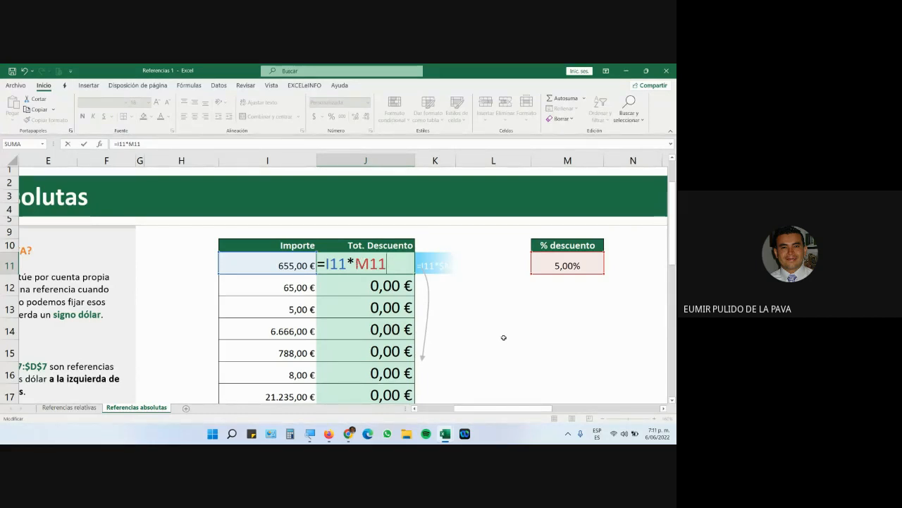
pyautogui.press('F4')
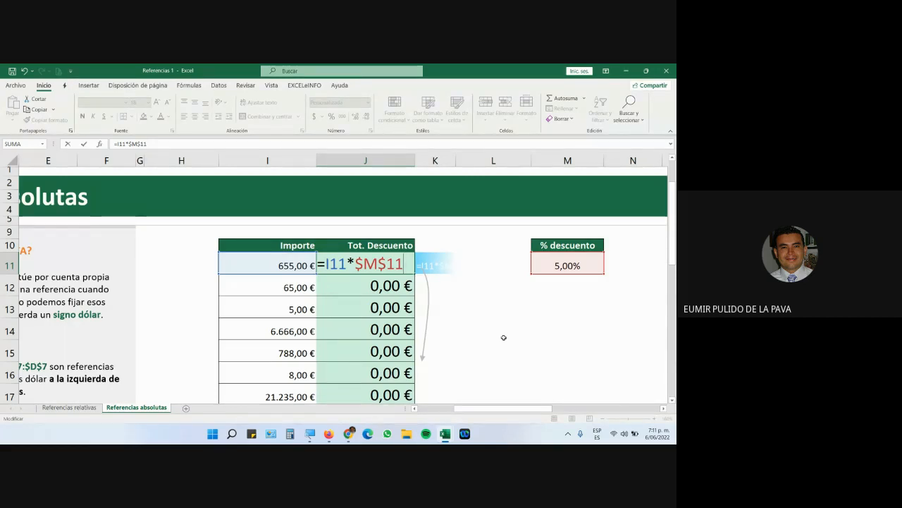
pyautogui.press('Return')
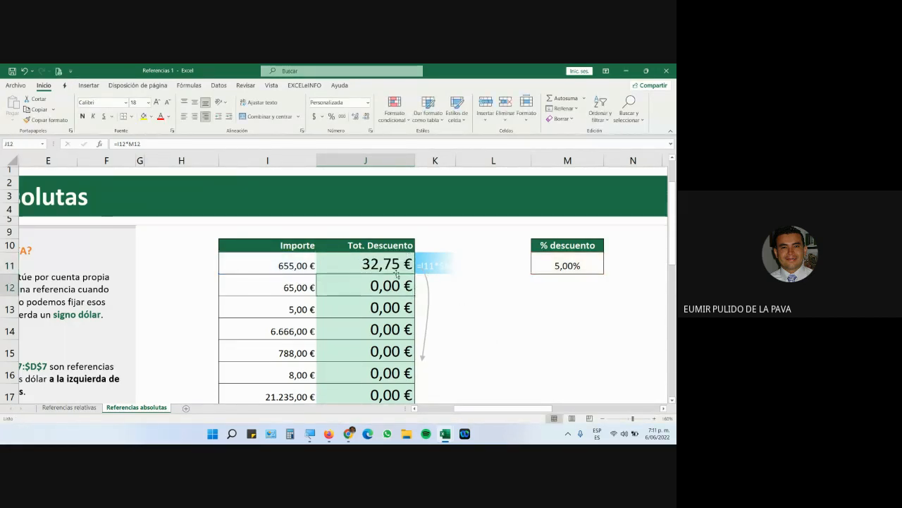
# Fill J11's =I11*$M$11 formula down the Tot. Descuento column.
pyautogui.click(397, 272)
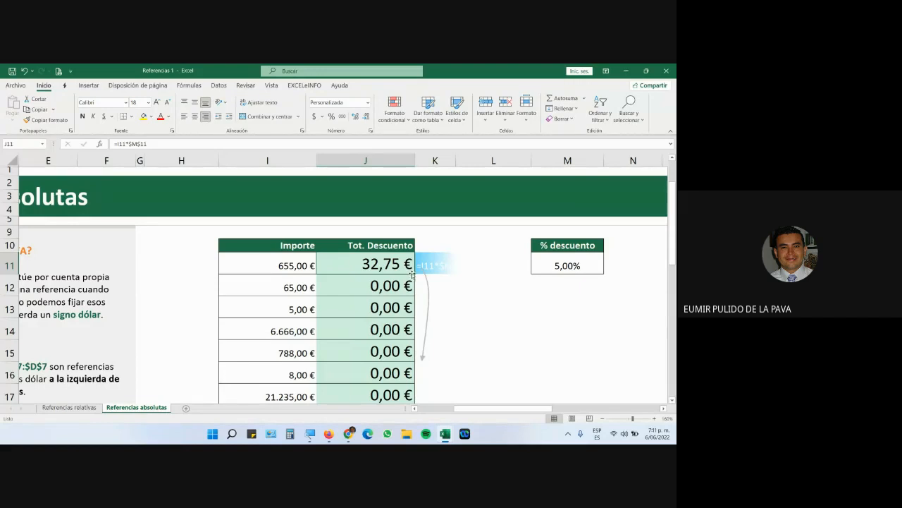
pyautogui.moveTo(415, 273); pyautogui.dragTo(415, 311)
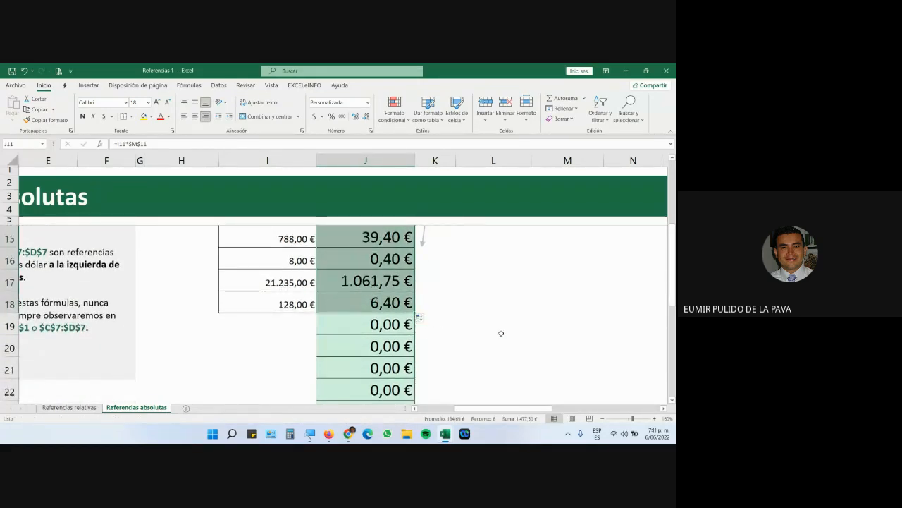
pyautogui.scroll(2, 501, 332)
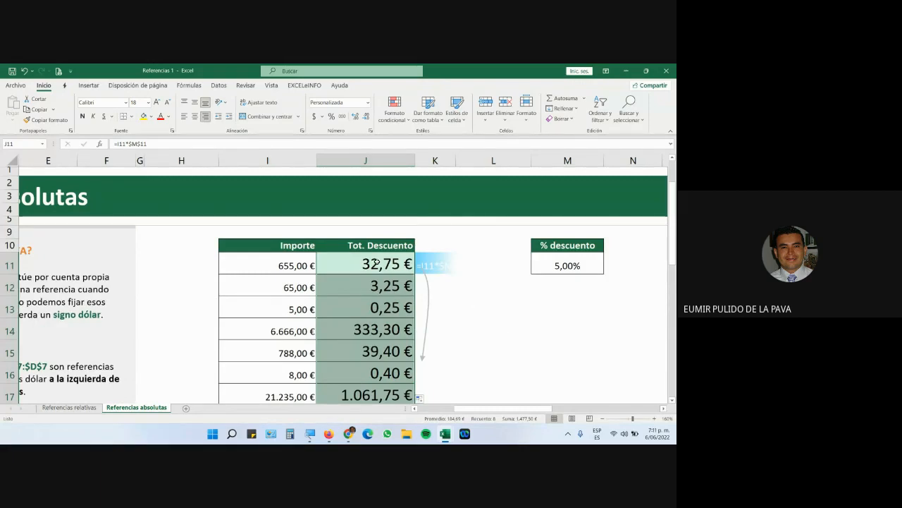
# Review the column and row dollar signs in J11's $M$11 reference, and check J12's copied formula.
pyautogui.doubleClick(376, 262)
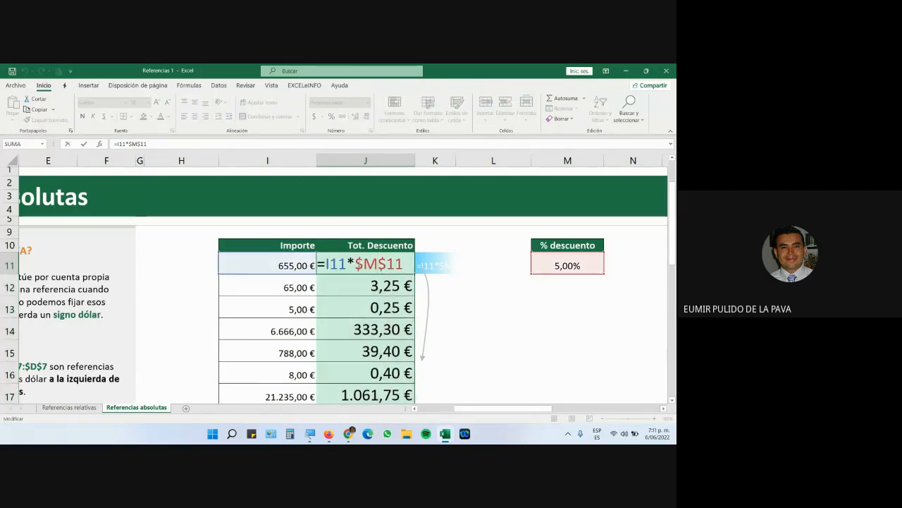
pyautogui.moveTo(356, 264); pyautogui.dragTo(379, 264)
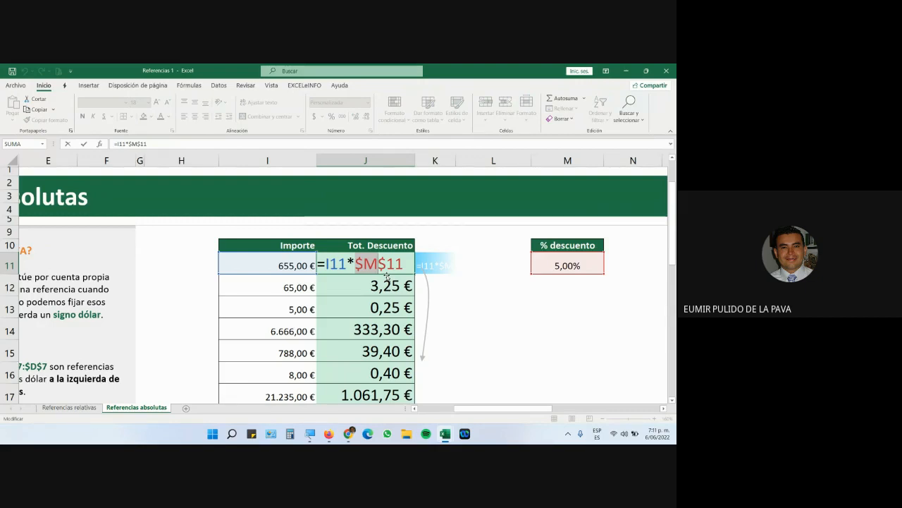
pyautogui.moveTo(378, 264); pyautogui.dragTo(405, 265)
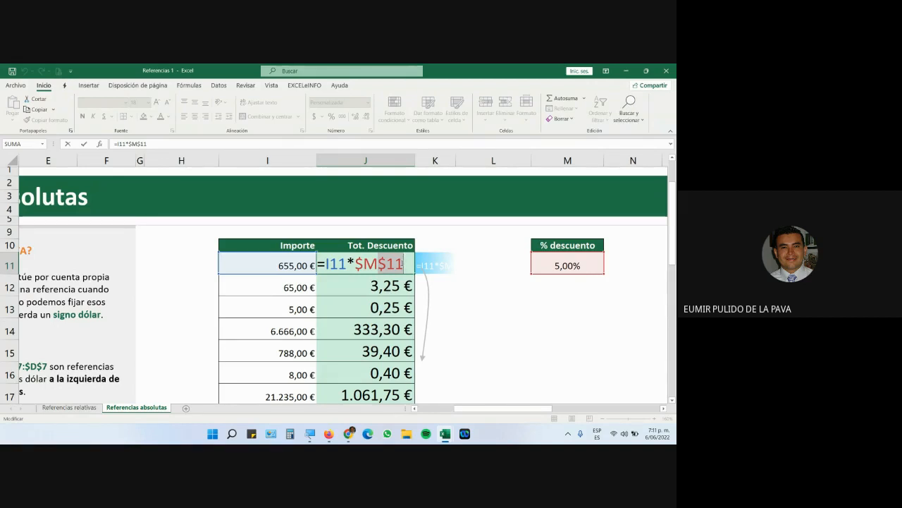
pyautogui.press('Return')
pyautogui.doubleClick(358, 284)
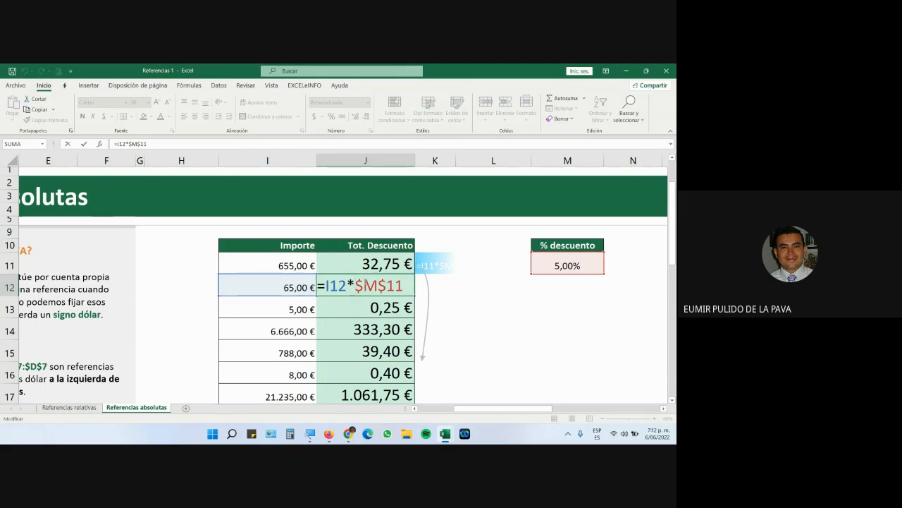
pyautogui.click(371, 264)
pyautogui.press('Escape')
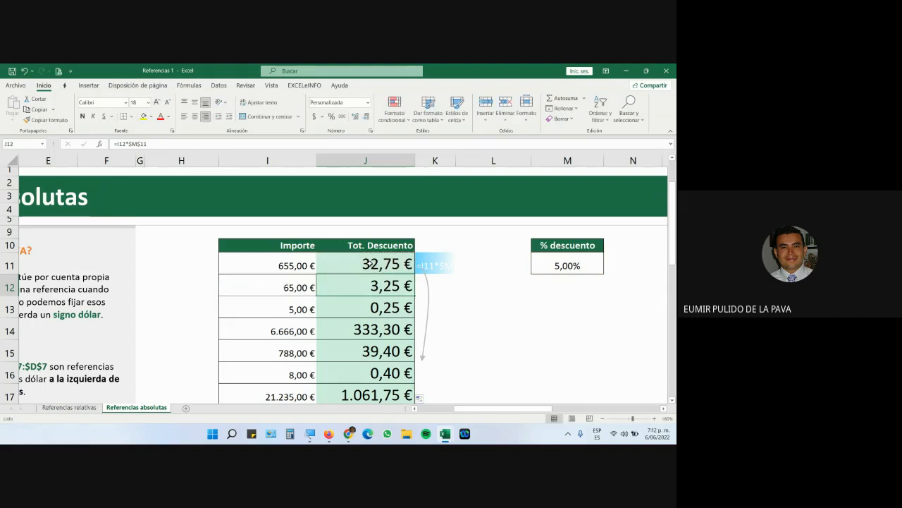
# Change J11 to the relative formula =I11*M11 and fill it down column J.
pyautogui.doubleClick(374, 265)
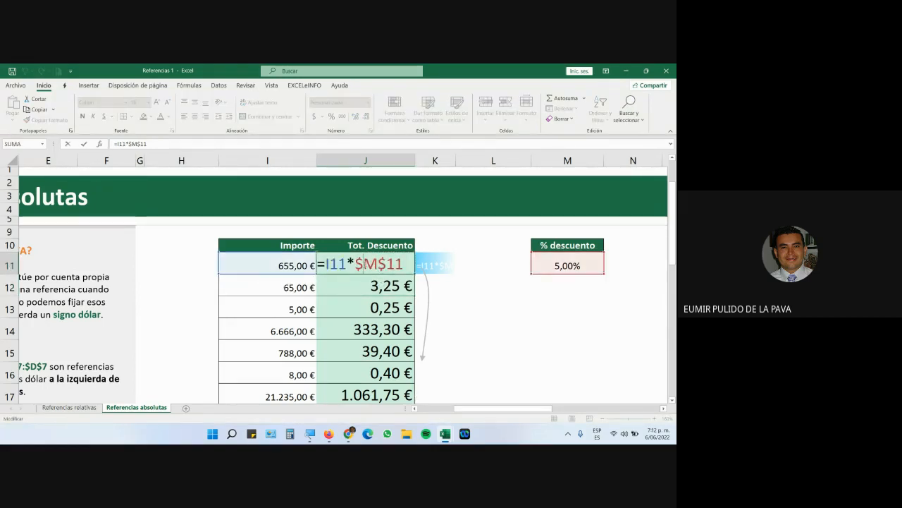
pyautogui.moveTo(355, 264); pyautogui.dragTo(387, 265)
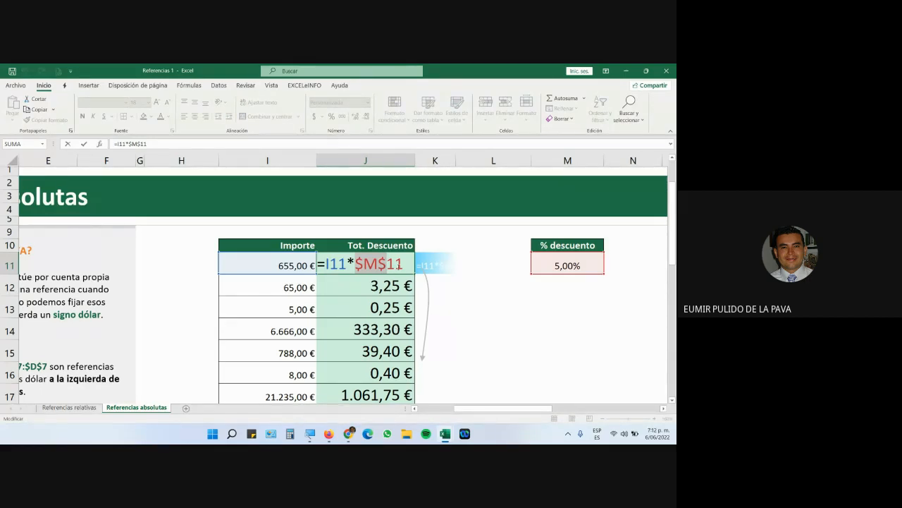
pyautogui.click(398, 264)
pyautogui.press('F4')
pyautogui.press('F4')
pyautogui.press('F4')
pyautogui.press('Return')
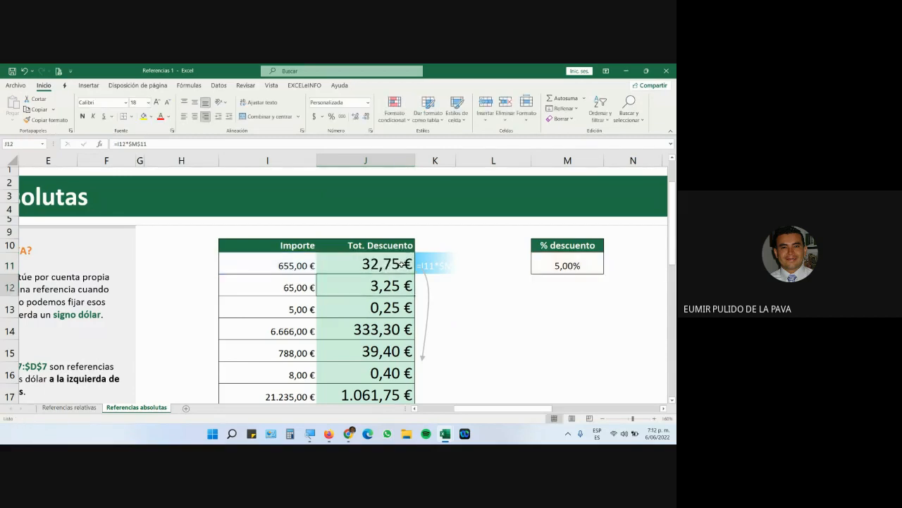
pyautogui.click(402, 264)
pyautogui.moveTo(417, 272); pyautogui.dragTo(395, 402)
pyautogui.click(399, 262)
pyautogui.scroll(2, 374, 331)
# Inspect J12 and J13 to see that they use M12 and M13 instead of M11.
pyautogui.click(373, 321)
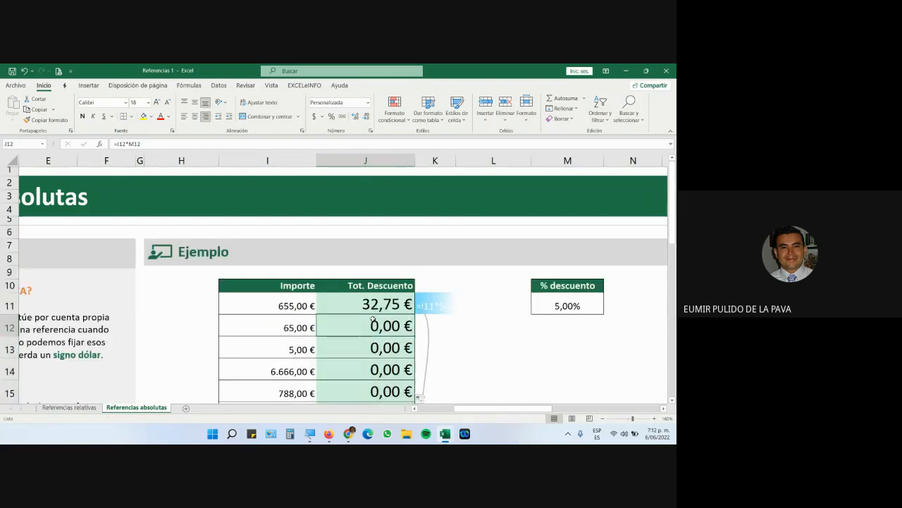
pyautogui.doubleClick(374, 321)
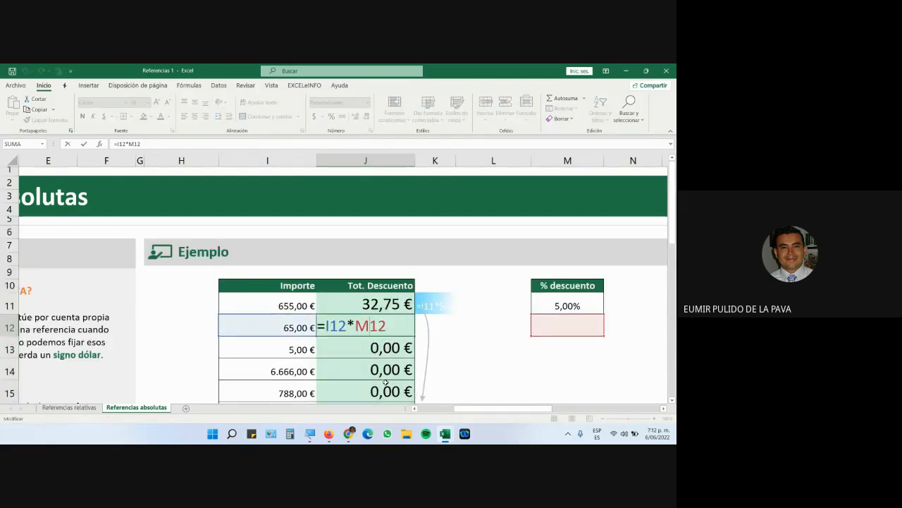
pyautogui.doubleClick(395, 349)
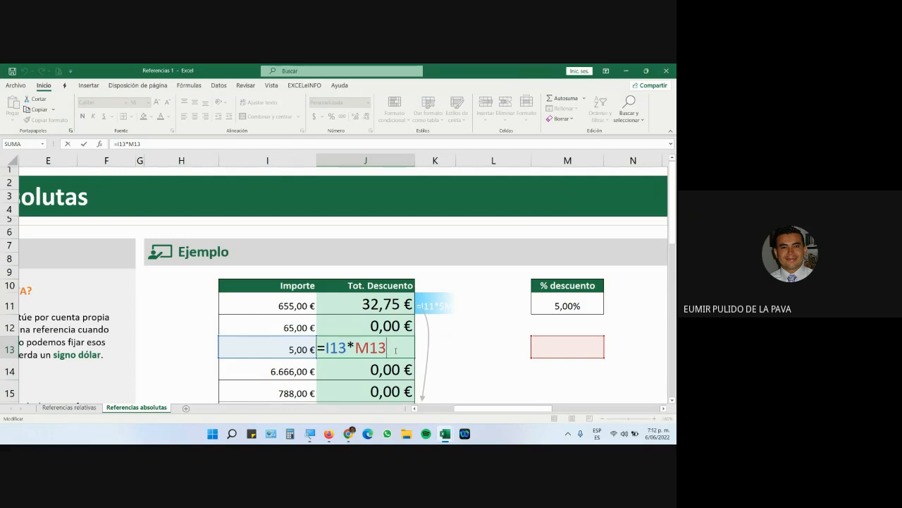
# Change J11's formula to =I11*M$11, locking only the percentage's row, giving 32,75 €.
pyautogui.click(375, 304)
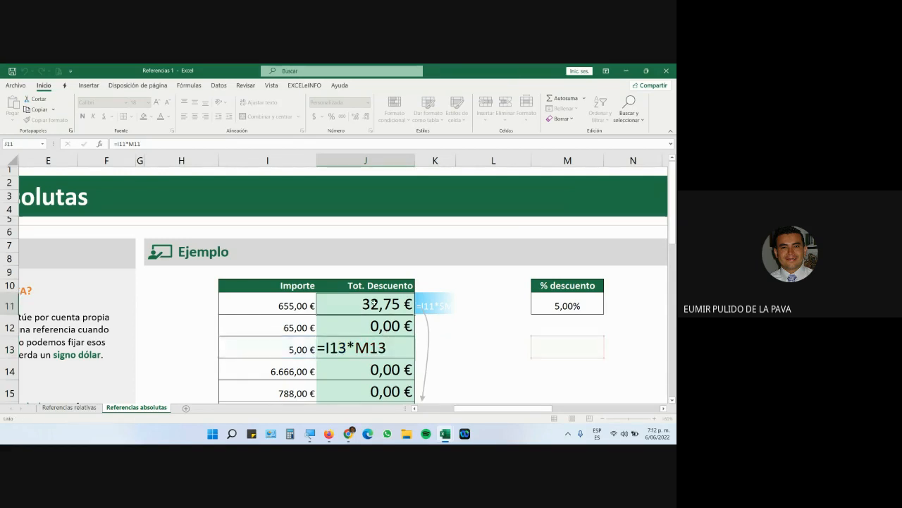
pyautogui.doubleClick(387, 306)
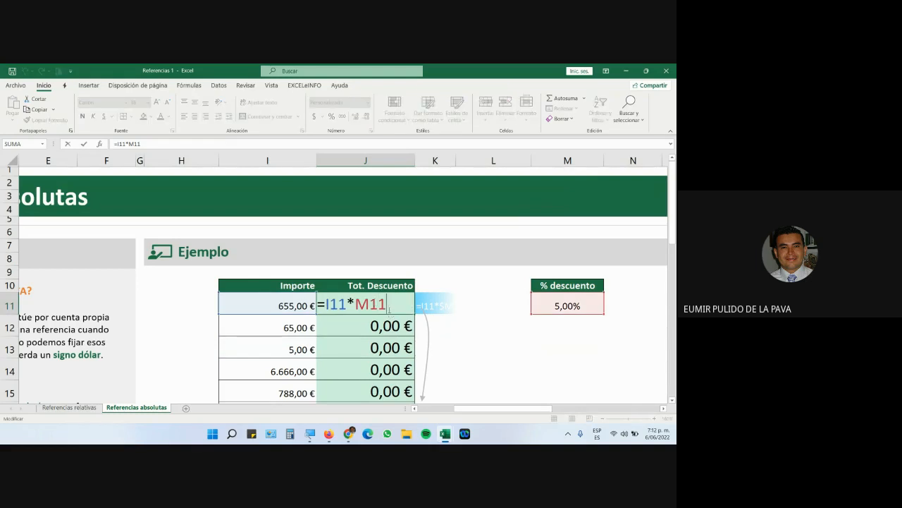
pyautogui.press('F4')
pyautogui.press('F4')
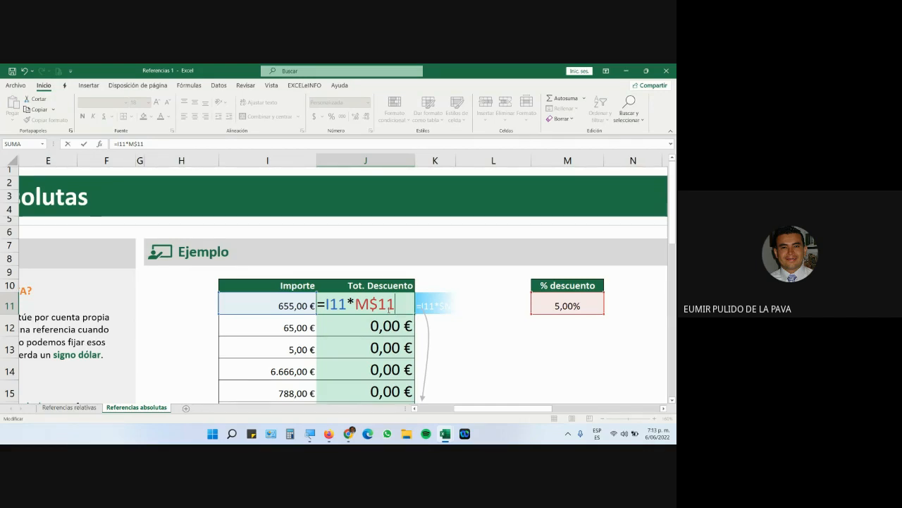
pyautogui.press('Return')
pyautogui.click(387, 308)
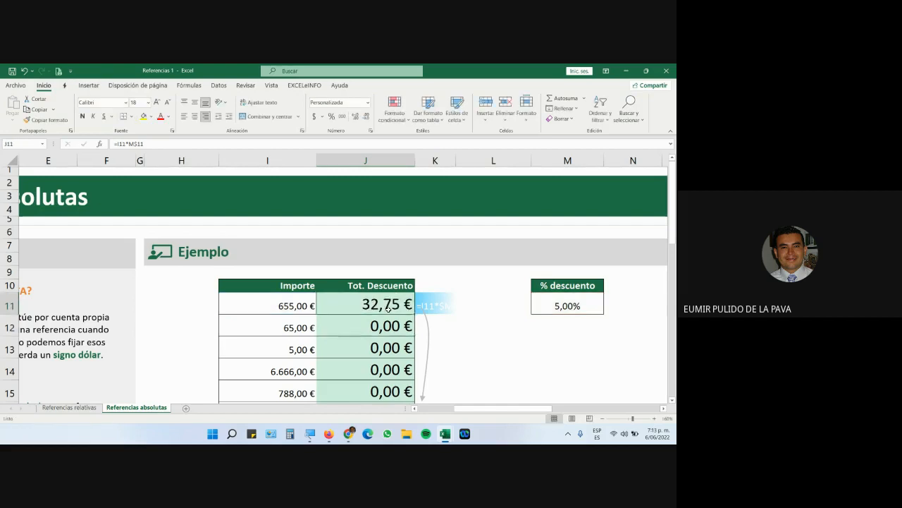
# Fill J11's =I11*M$11 down to J18, confirm J12 uses M$11, then cycle J11 to $M$11.
pyautogui.moveTo(415, 316); pyautogui.dragTo(423, 348)
pyautogui.scroll(3, 467, 326)
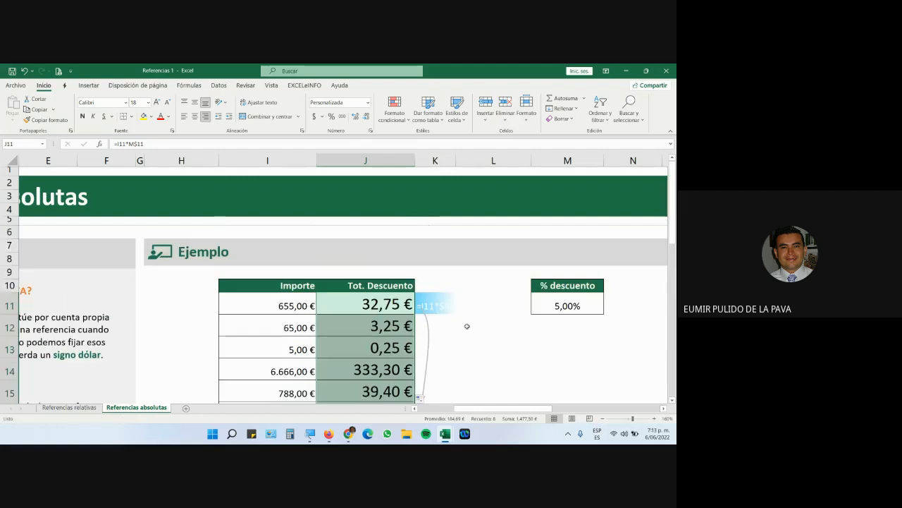
pyautogui.doubleClick(369, 325)
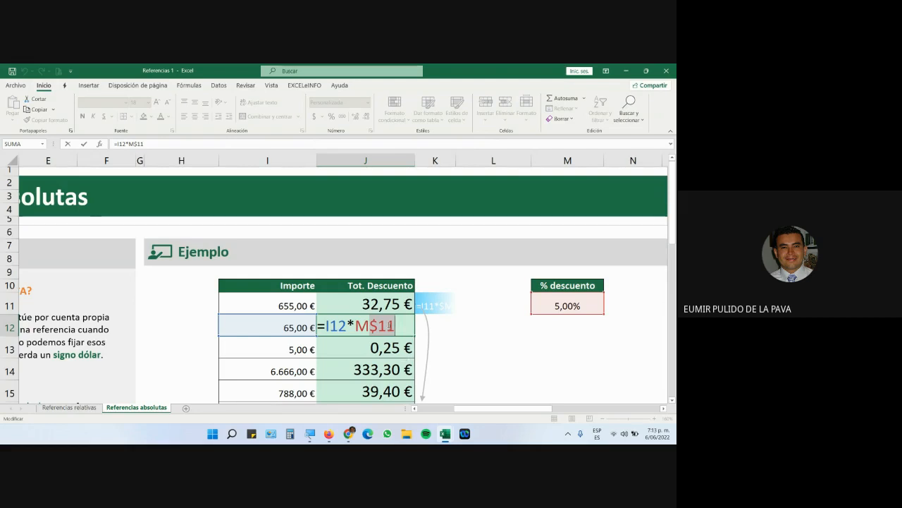
pyautogui.doubleClick(379, 304)
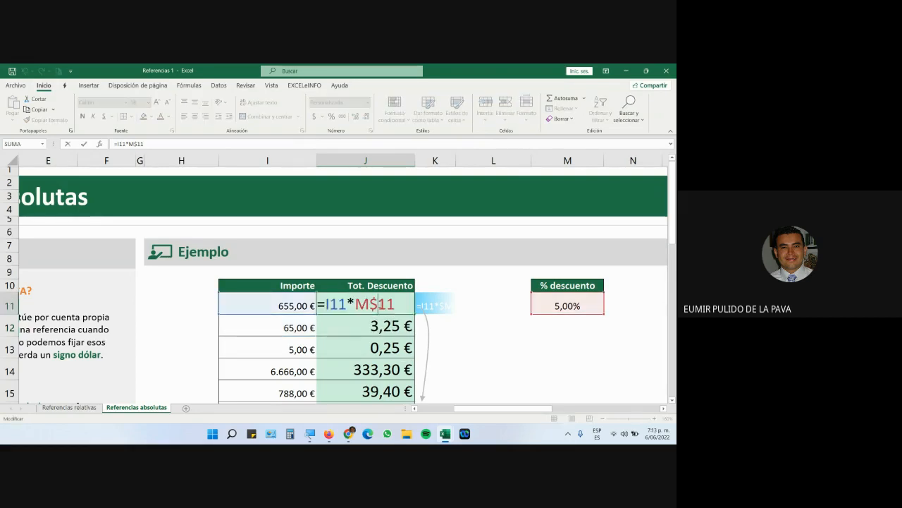
pyautogui.press('F4')
pyautogui.press('F4')
pyautogui.press('F4')
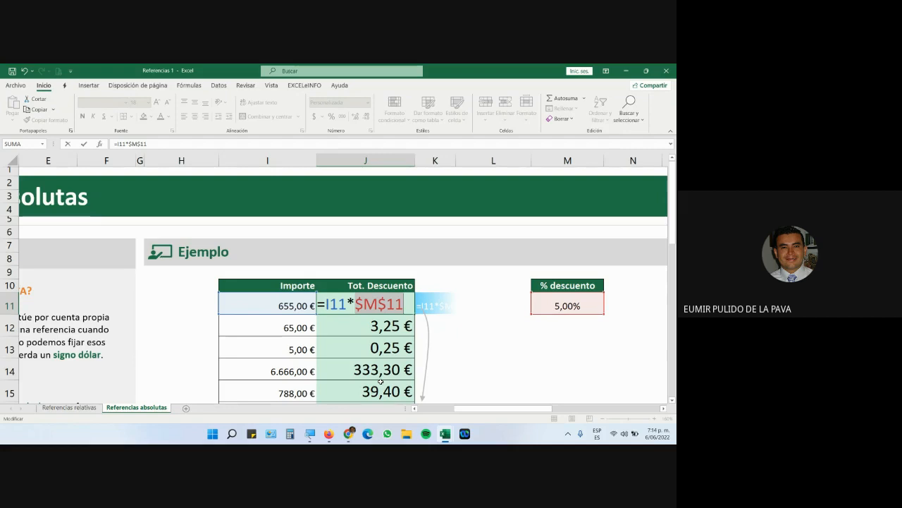
# Cycle J11's reference to M$11 so it shows 32,75 €, then switch to the Meet call.
pyautogui.press('F4')
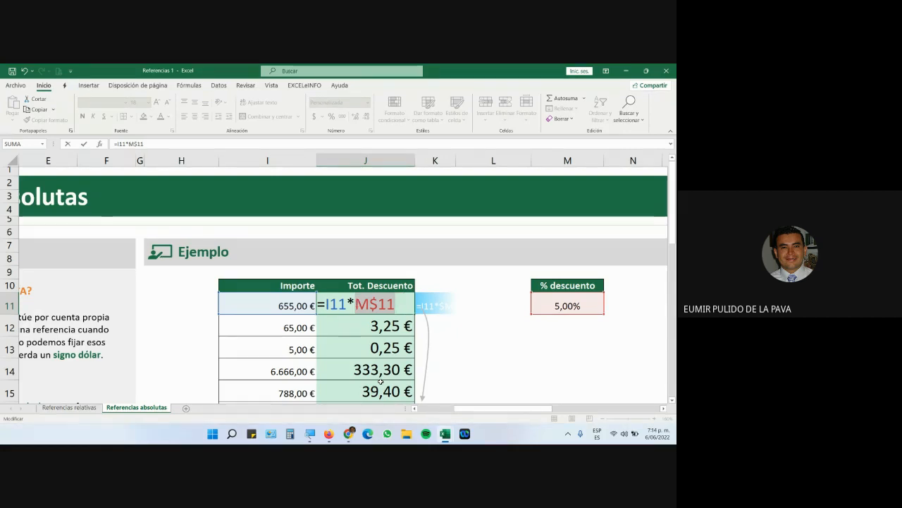
pyautogui.press('Return')
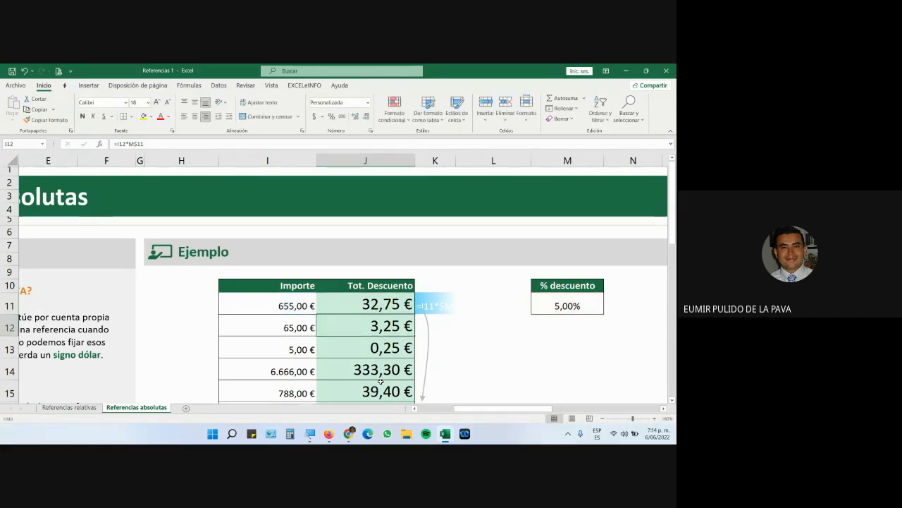
pyautogui.moveTo(347, 438)
pyautogui.click(327, 405)
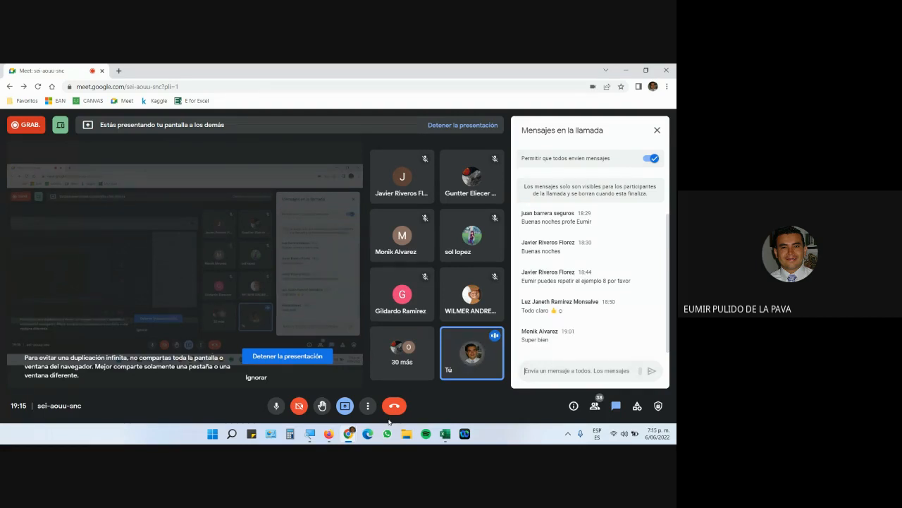
# Switch between the course files page and the Google Meet call.
pyautogui.click(335, 435)
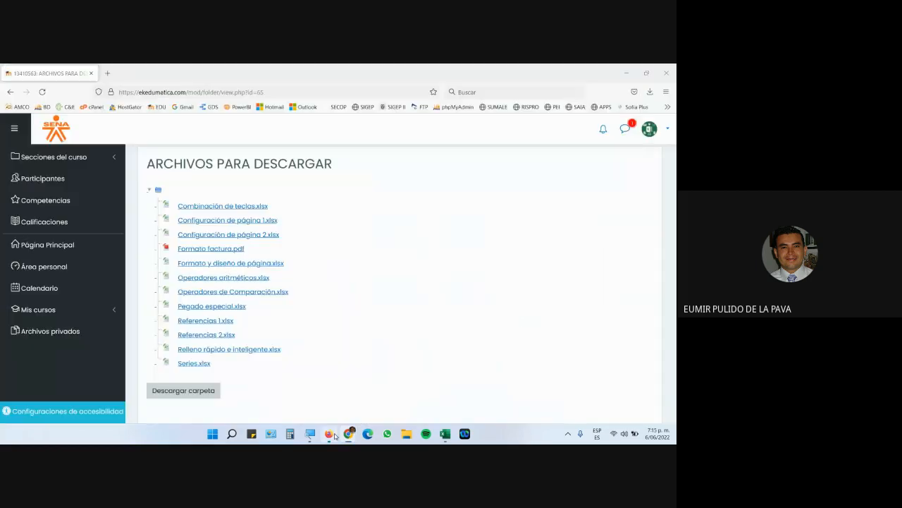
pyautogui.moveTo(348, 433)
pyautogui.click(332, 406)
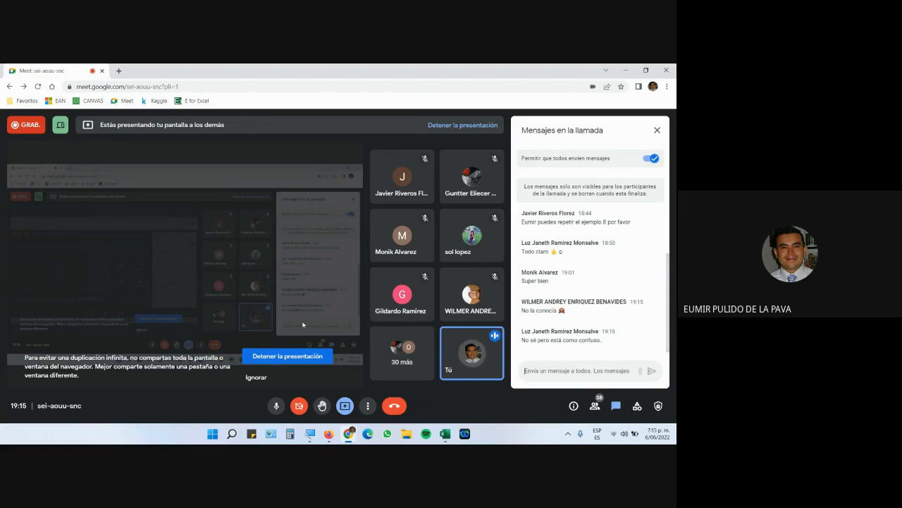
pyautogui.click(327, 435)
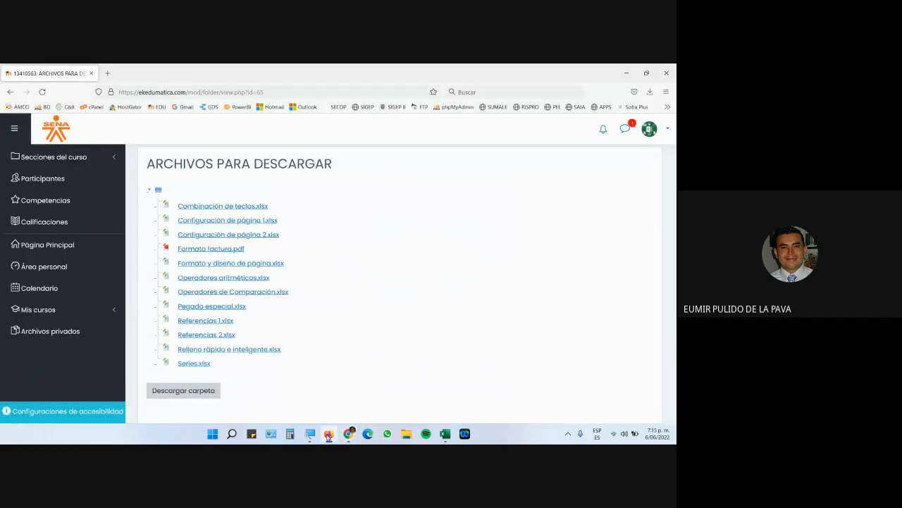
# Download Referencias 2.xlsx, save it, and open it from Firefox's downloads panel.
pyautogui.click(202, 338)
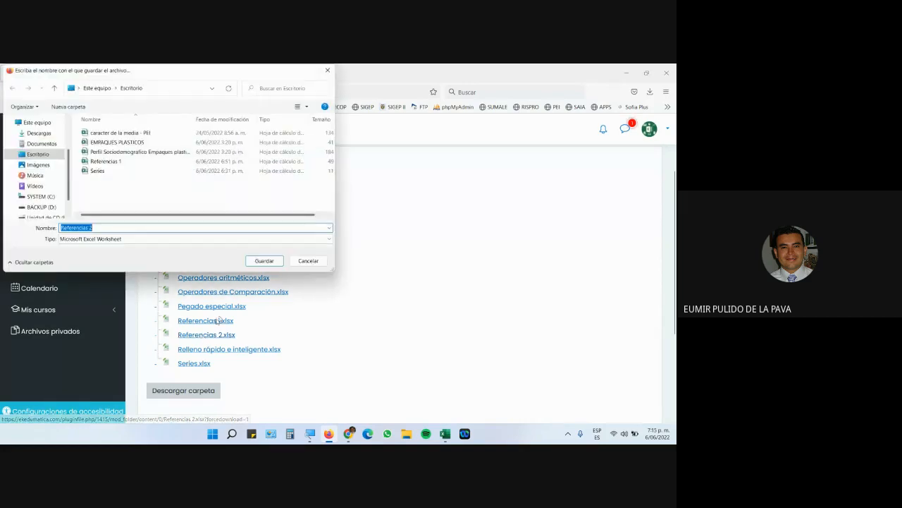
pyautogui.click(275, 263)
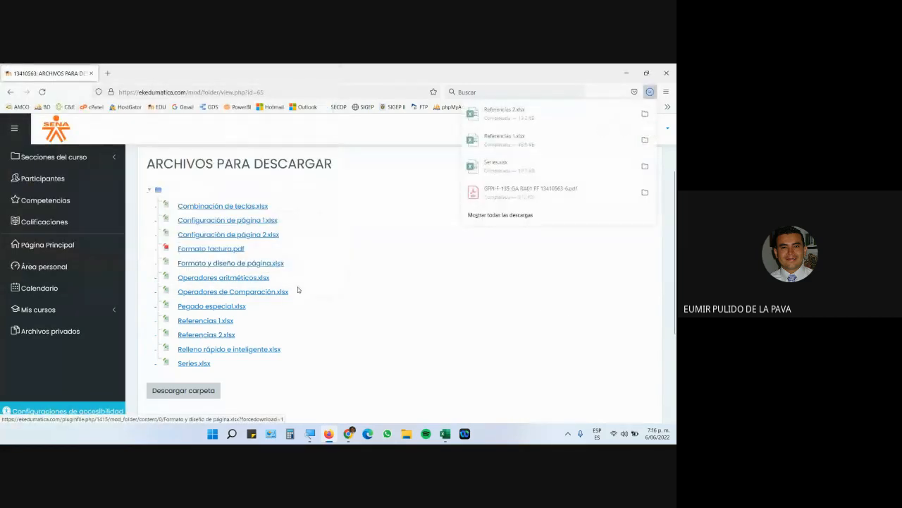
pyautogui.click(509, 111)
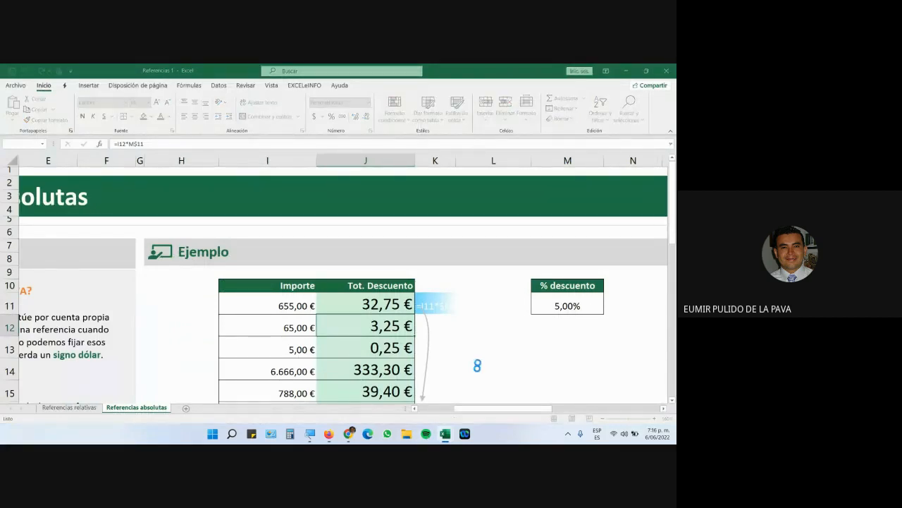
# Enable editing in Referencias 2 and switch to the Referencias 1 workbook.
pyautogui.click(390, 98)
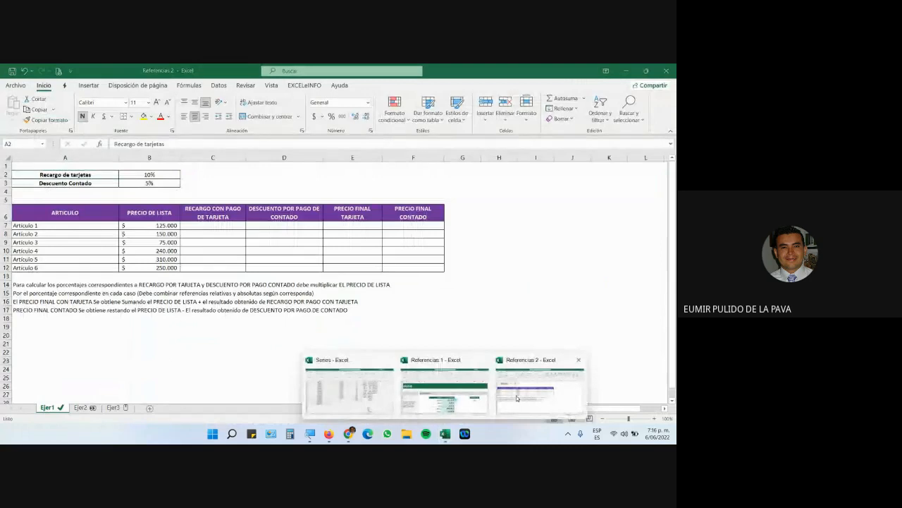
pyautogui.moveTo(449, 437)
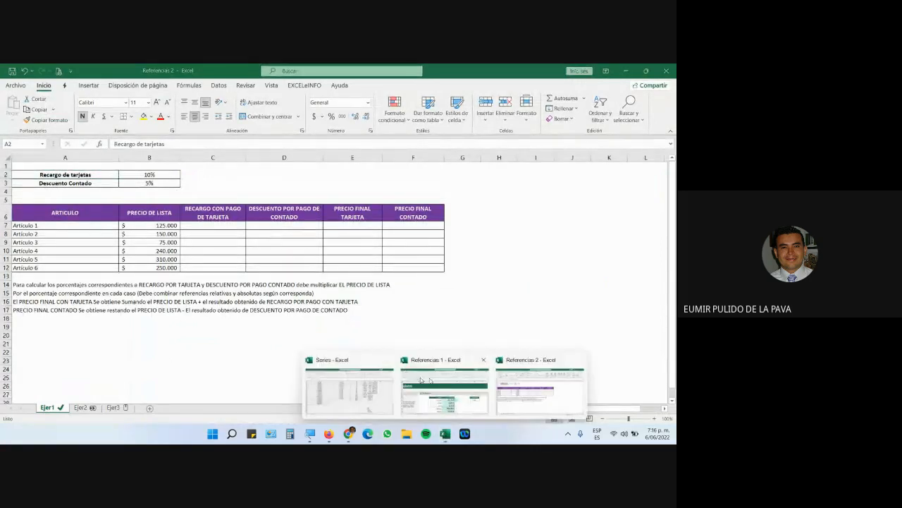
pyautogui.click(447, 384)
# Re-enter J11's formula as =I11*M$11 (32,75 €) and return to the course files page.
pyautogui.doubleClick(387, 304)
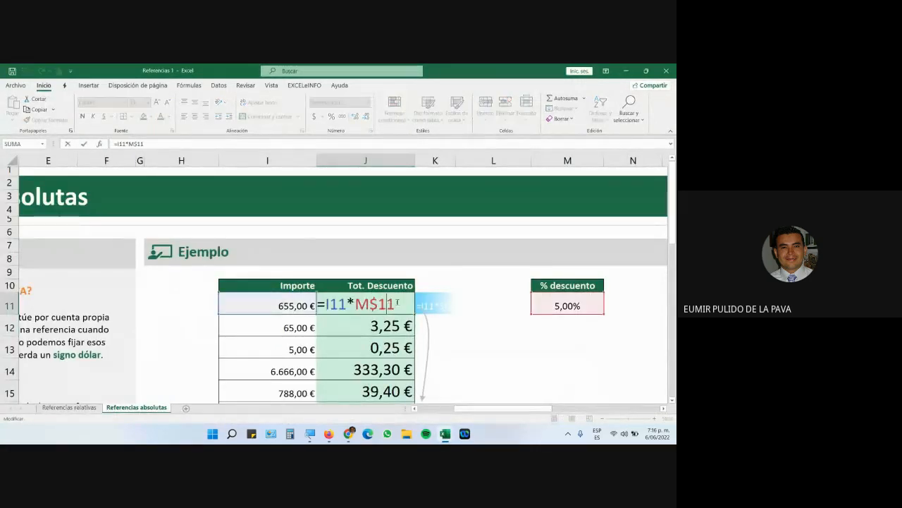
pyautogui.press('BackSpace')
pyautogui.press('BackSpace')
pyautogui.press('BackSpace')
pyautogui.press('BackSpace')
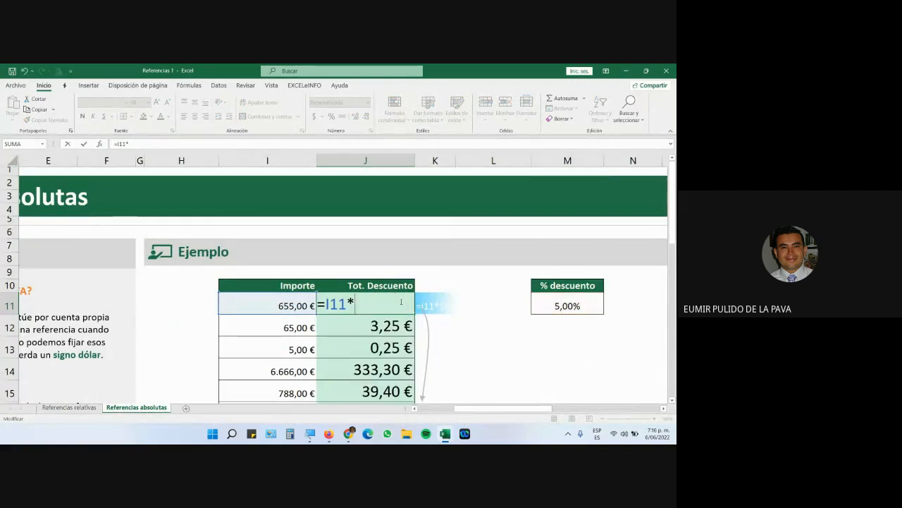
pyautogui.write('$')
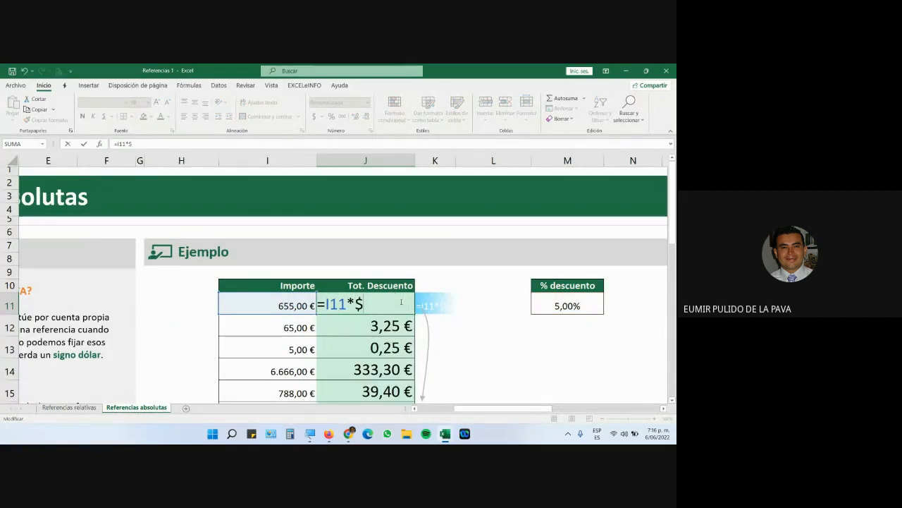
pyautogui.write('M')
pyautogui.press('BackSpace')
pyautogui.press('BackSpace')
pyautogui.write('M')
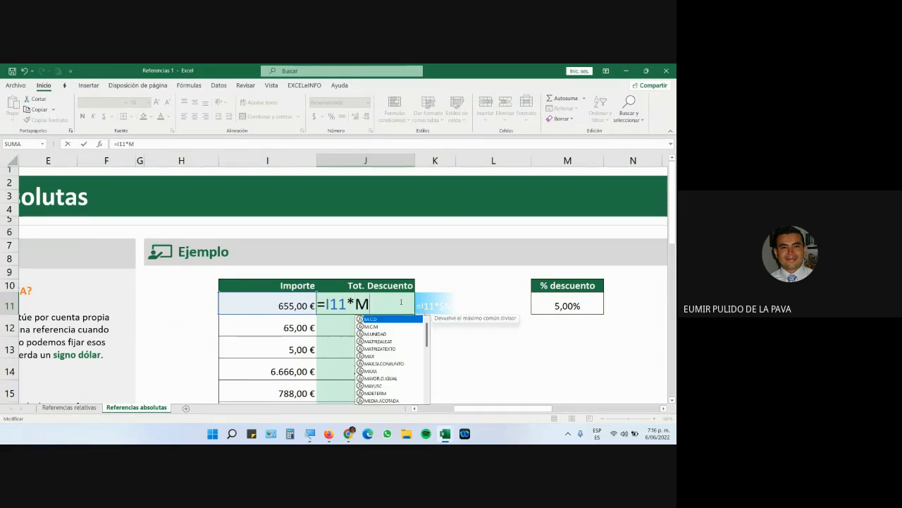
pyautogui.write('$')
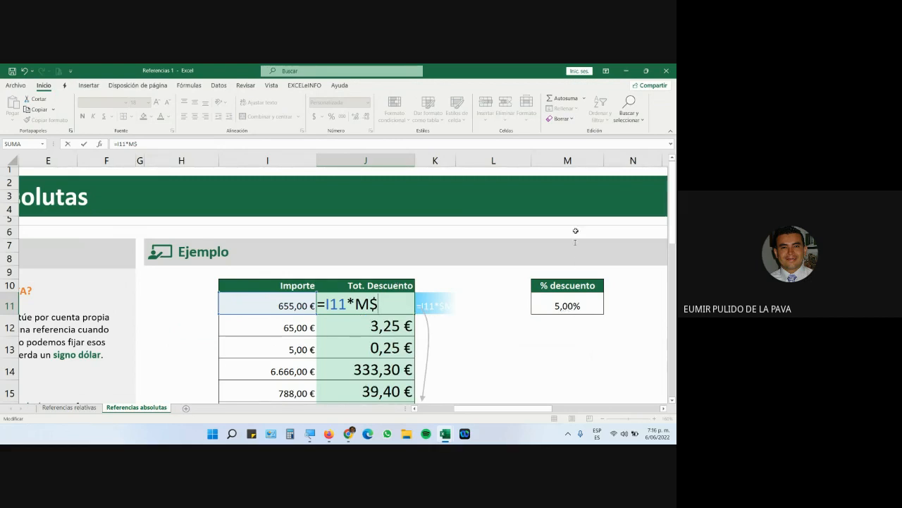
pyautogui.write('11')
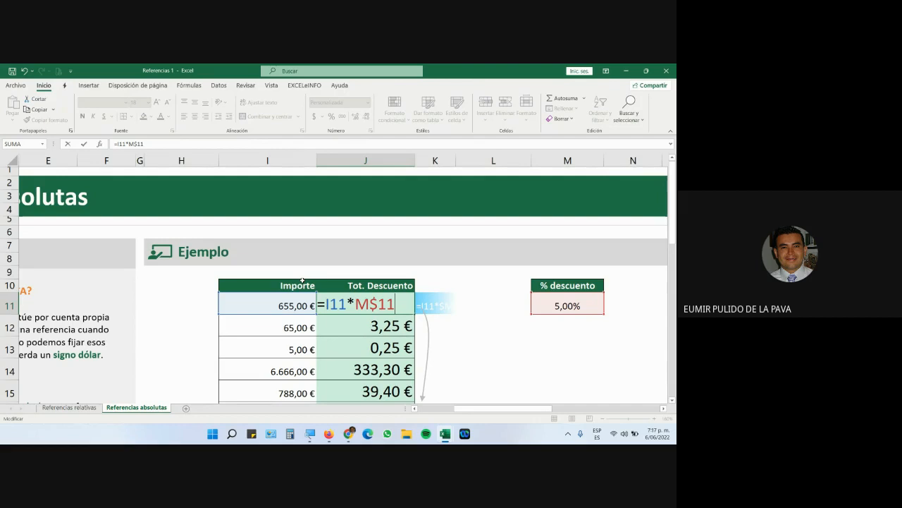
pyautogui.press('Return')
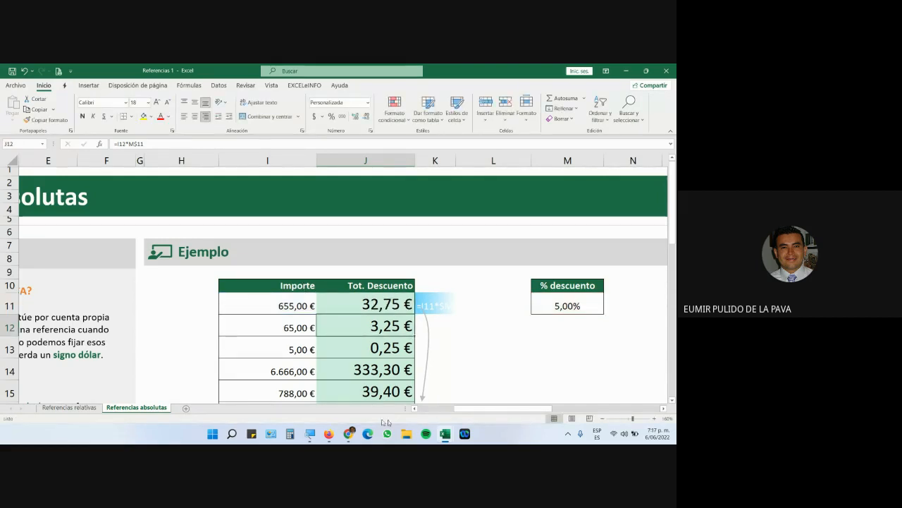
pyautogui.click(329, 434)
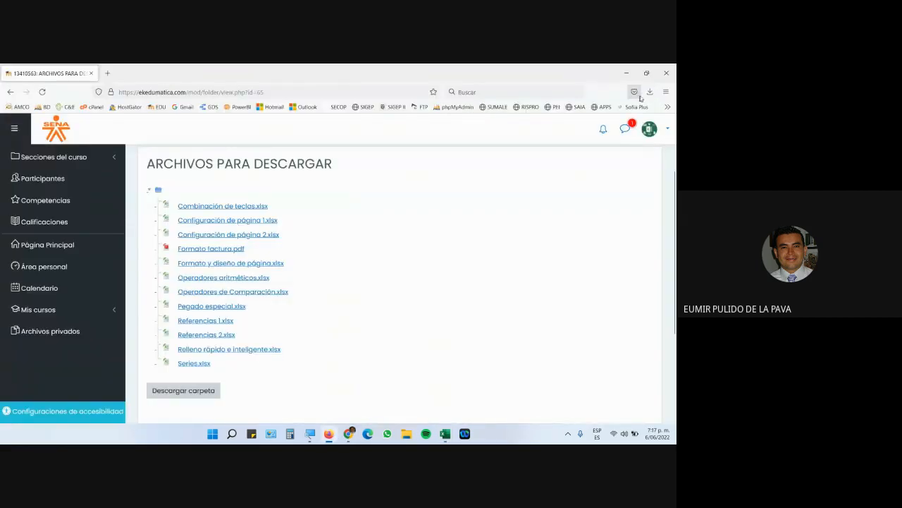
pyautogui.moveTo(462, 423)
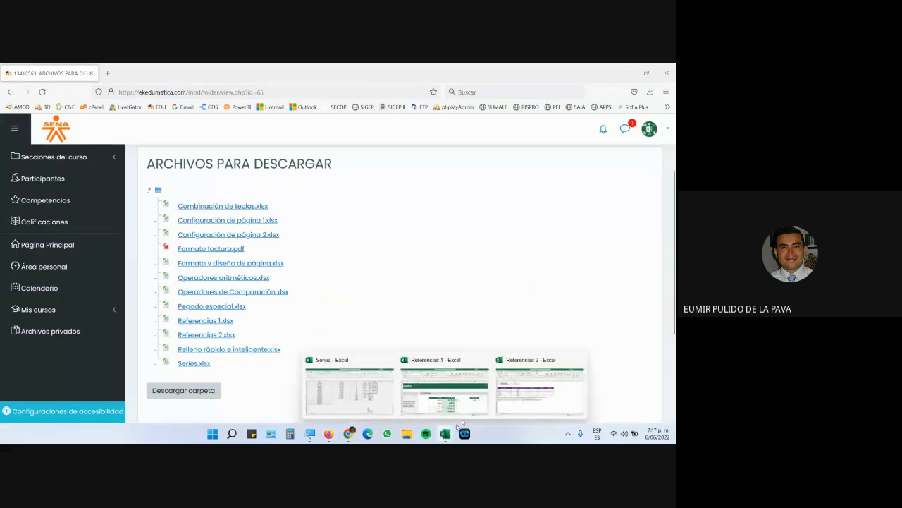
pyautogui.click(540, 388)
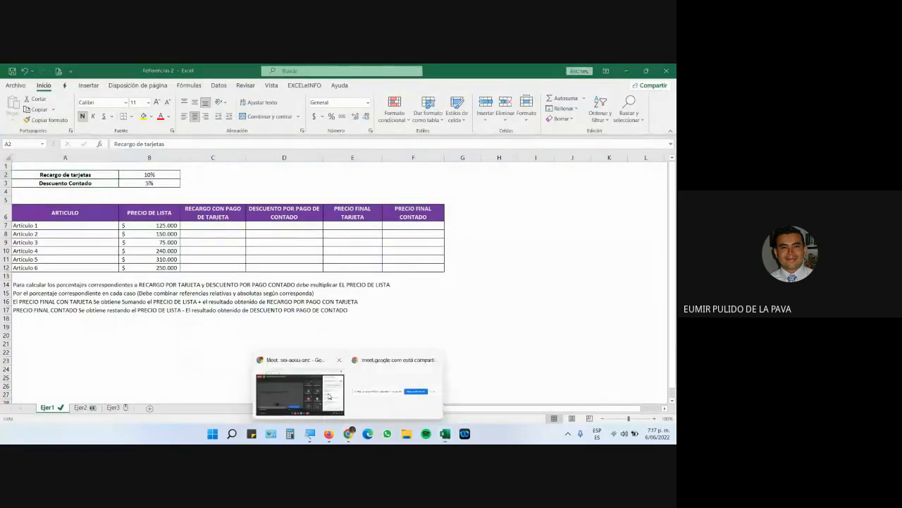
pyautogui.click(328, 396)
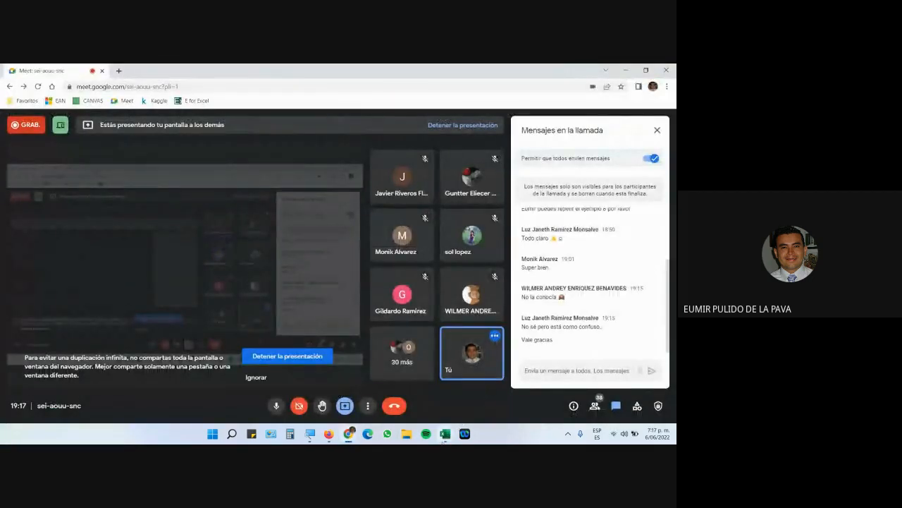
pyautogui.moveTo(446, 431)
pyautogui.click(539, 388)
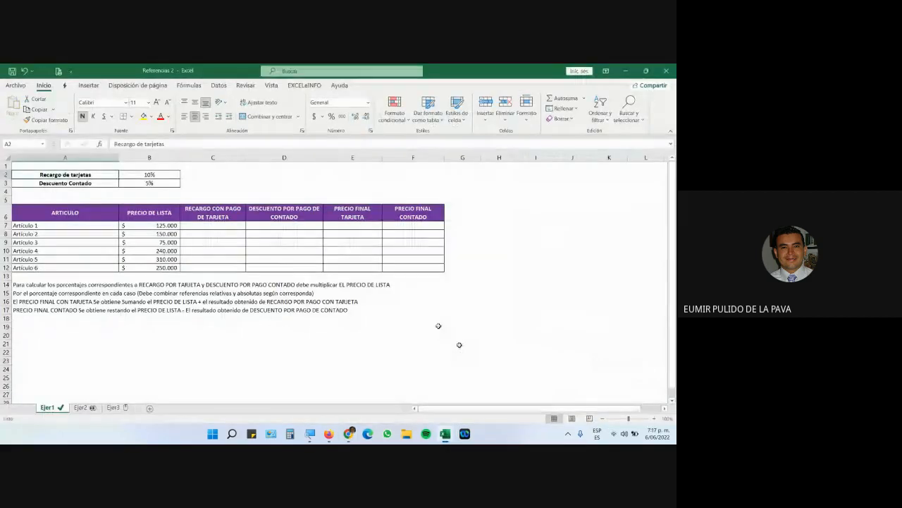
pyautogui.click(654, 420)
pyautogui.click(654, 420)
pyautogui.click(655, 420)
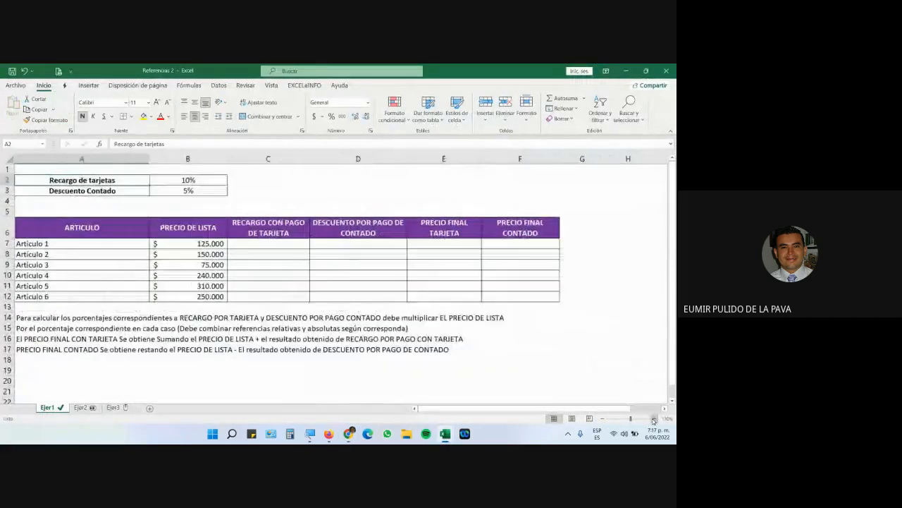
pyautogui.click(654, 420)
pyautogui.click(654, 419)
pyautogui.click(654, 420)
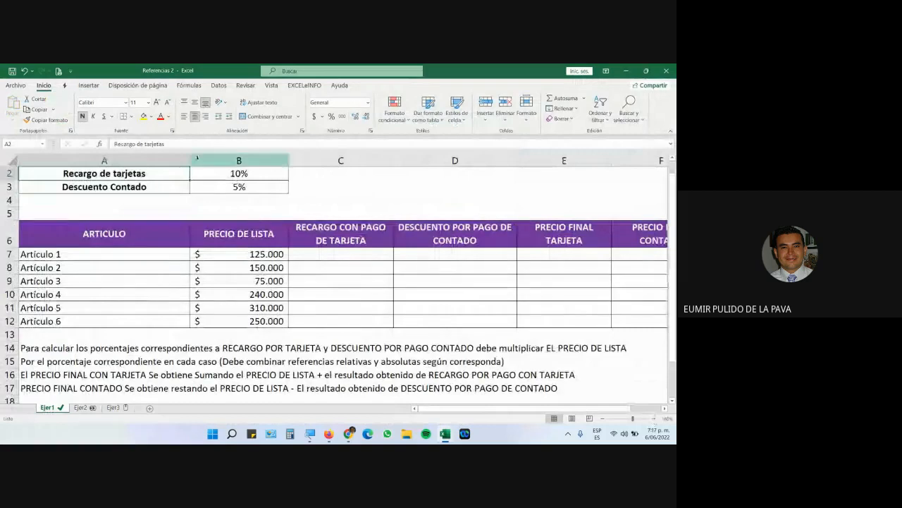
pyautogui.doubleClick(191, 161)
pyautogui.scroll(1, 226, 303)
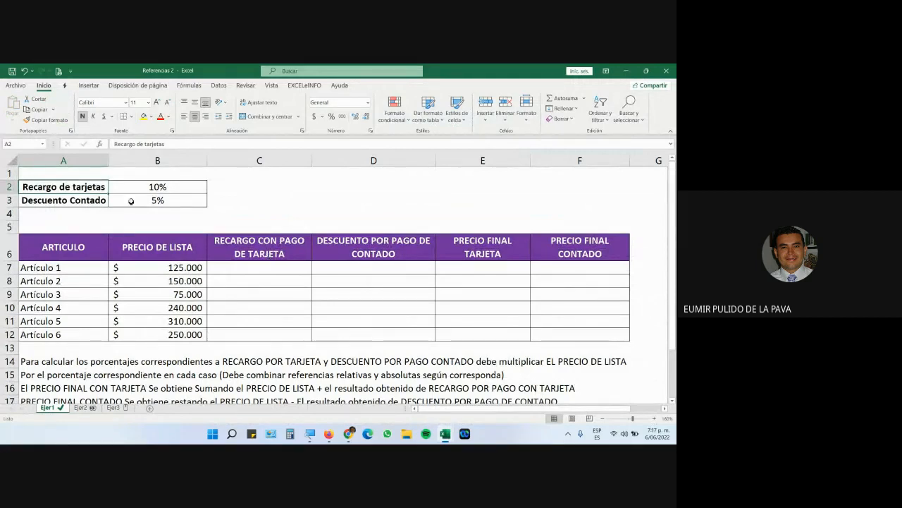
pyautogui.moveTo(116, 184); pyautogui.dragTo(176, 199)
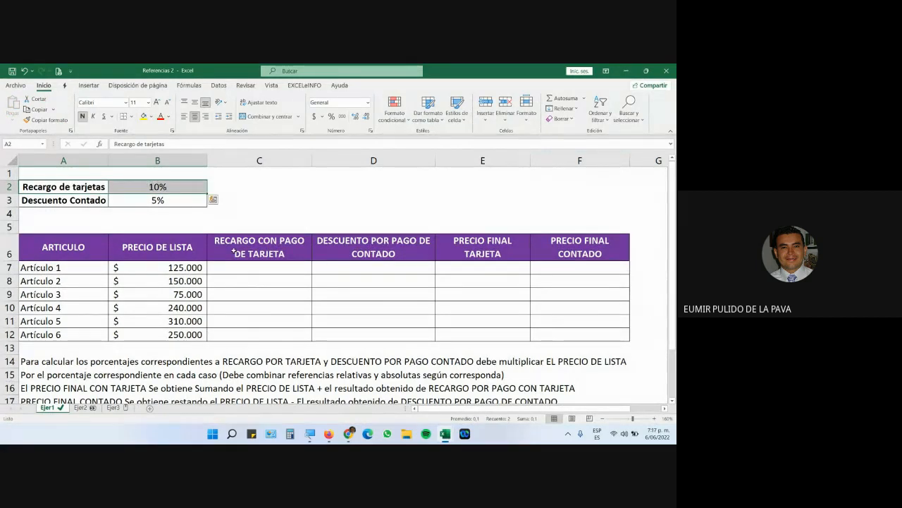
pyautogui.moveTo(150, 267); pyautogui.dragTo(151, 333)
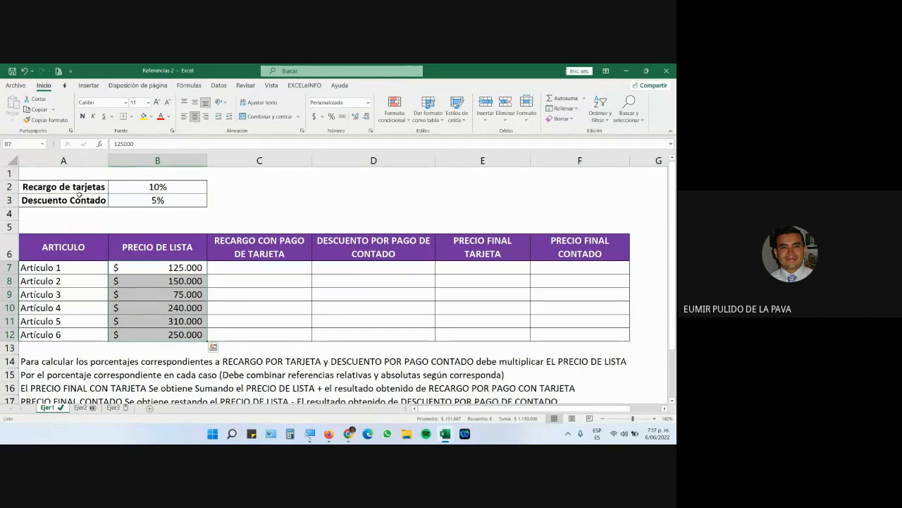
pyautogui.moveTo(78, 188); pyautogui.dragTo(161, 188)
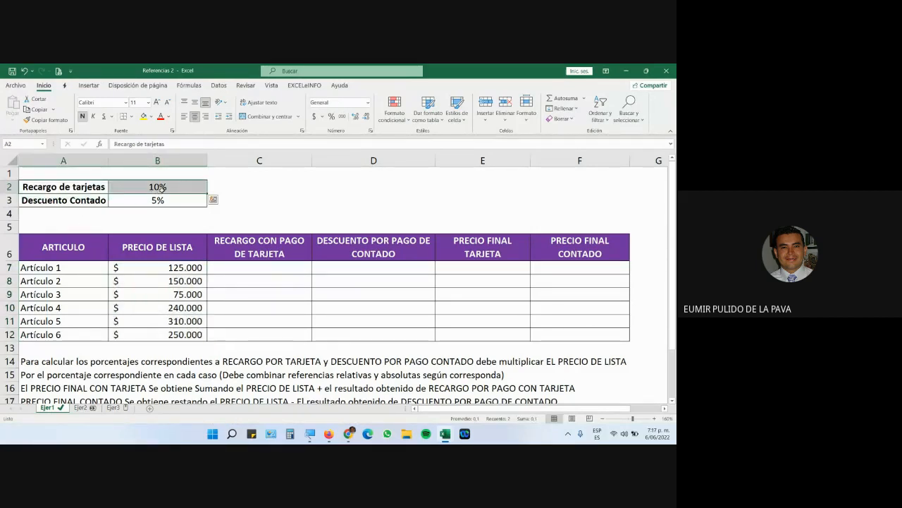
pyautogui.click(161, 189)
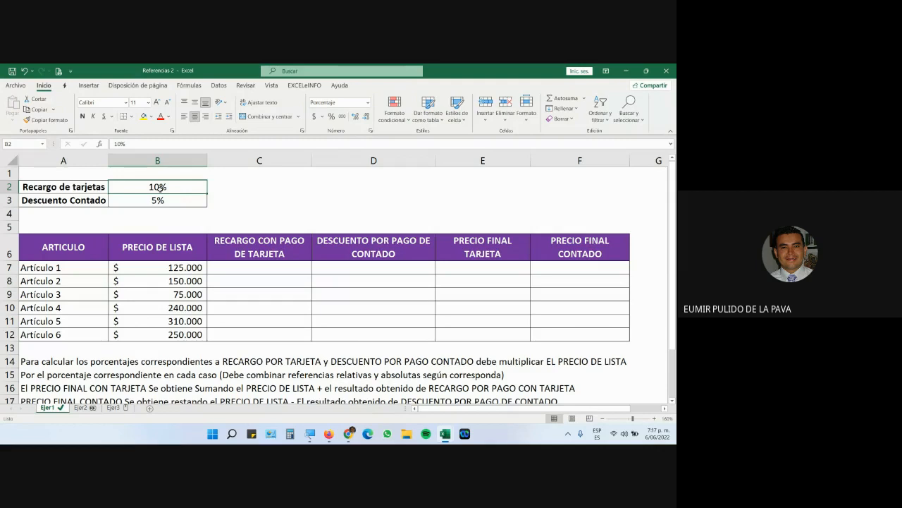
pyautogui.moveTo(104, 202); pyautogui.dragTo(146, 201)
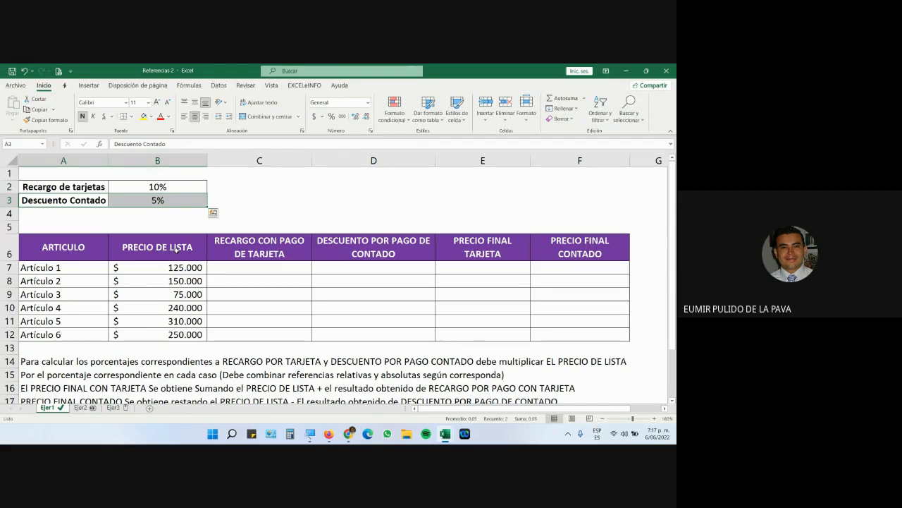
pyautogui.moveTo(243, 268); pyautogui.dragTo(252, 335)
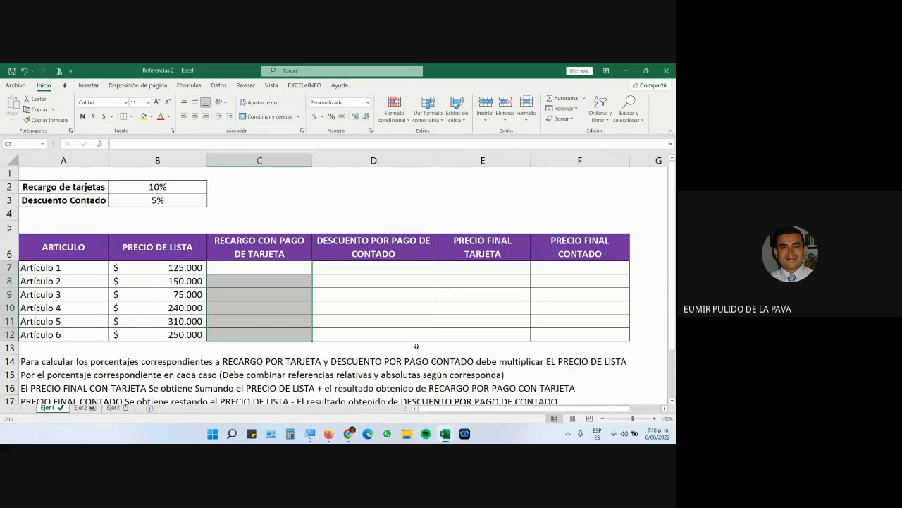
# Fill the six list prices B7:B12 yellow and point out the percentage rates.
pyautogui.moveTo(132, 272); pyautogui.dragTo(138, 334)
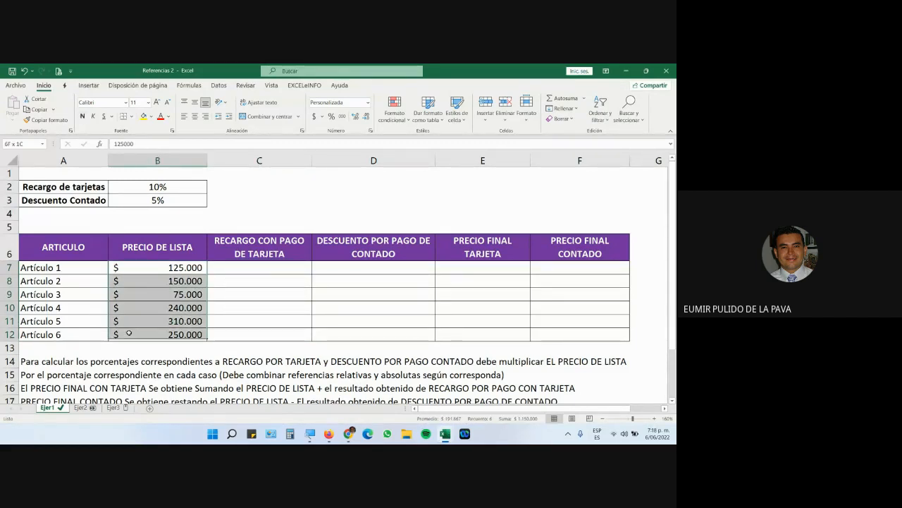
pyautogui.click(144, 117)
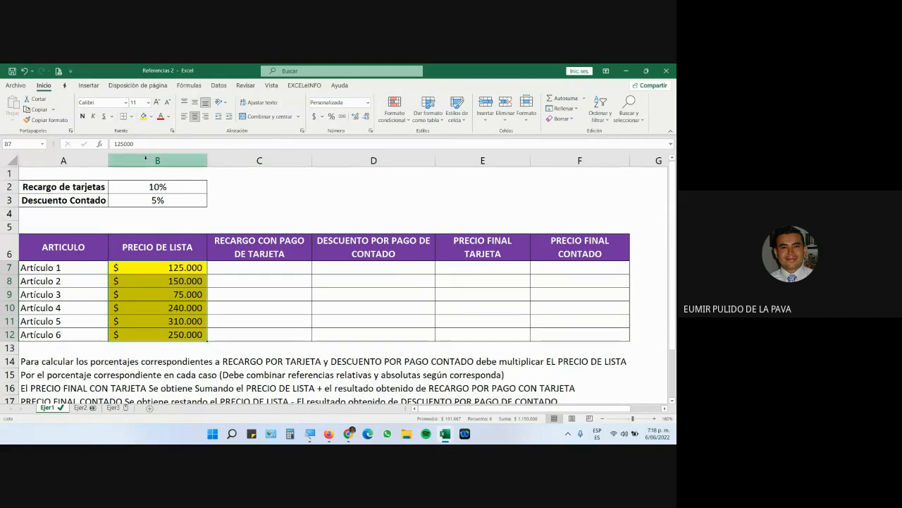
pyautogui.moveTo(151, 187); pyautogui.dragTo(150, 203)
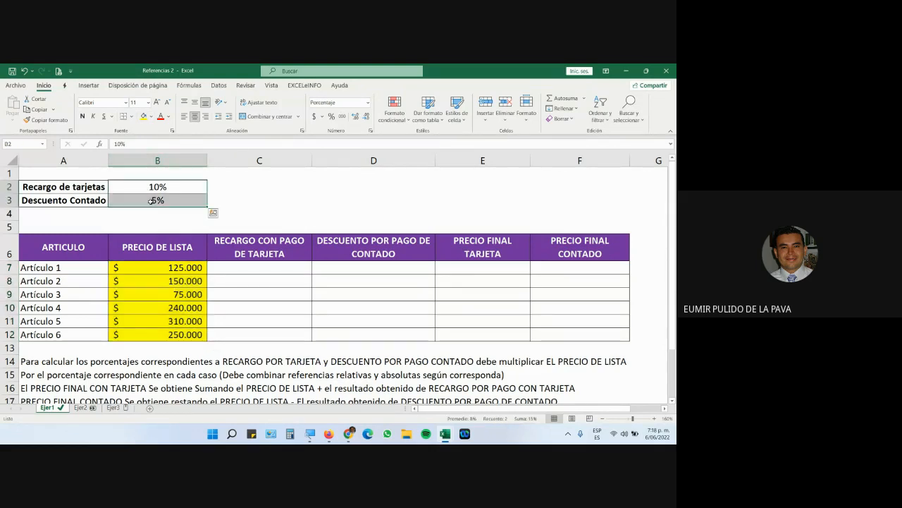
pyautogui.moveTo(145, 267); pyautogui.dragTo(148, 337)
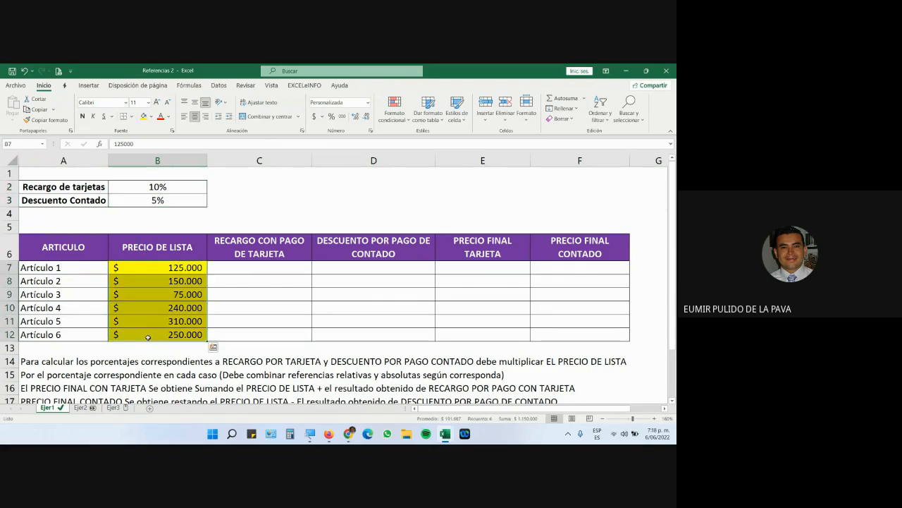
pyautogui.click(166, 188)
pyautogui.moveTo(168, 268); pyautogui.dragTo(169, 334)
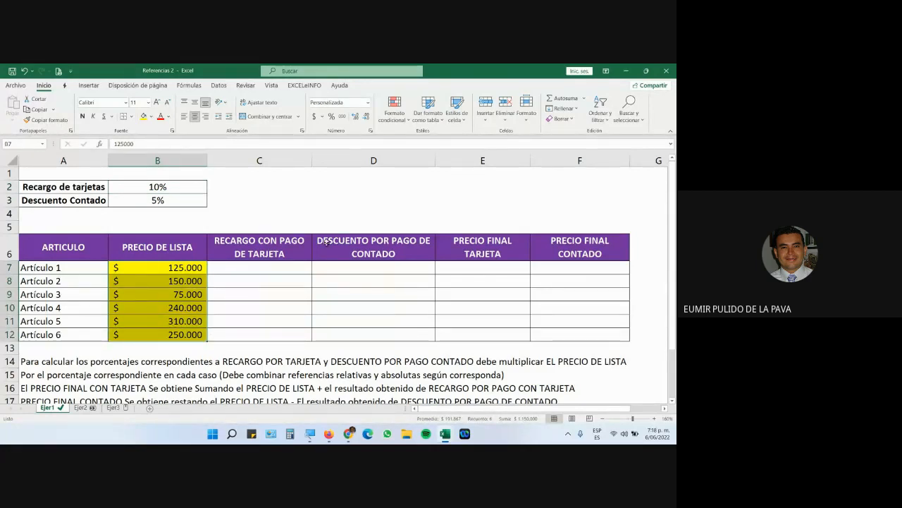
# Walk through the calculation column headers and Artículo 1's list price, surcharge and final cells.
pyautogui.click(348, 161)
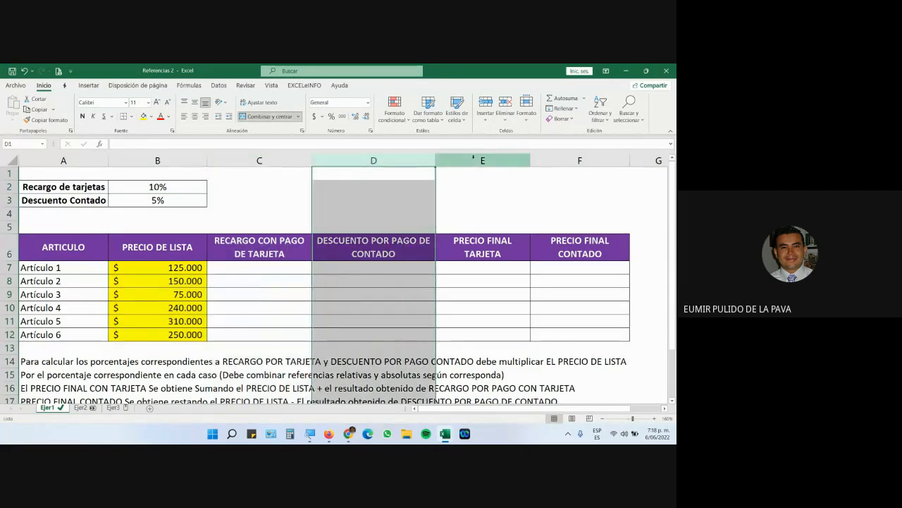
pyautogui.click(482, 161)
pyautogui.click(580, 161)
pyautogui.click(266, 269)
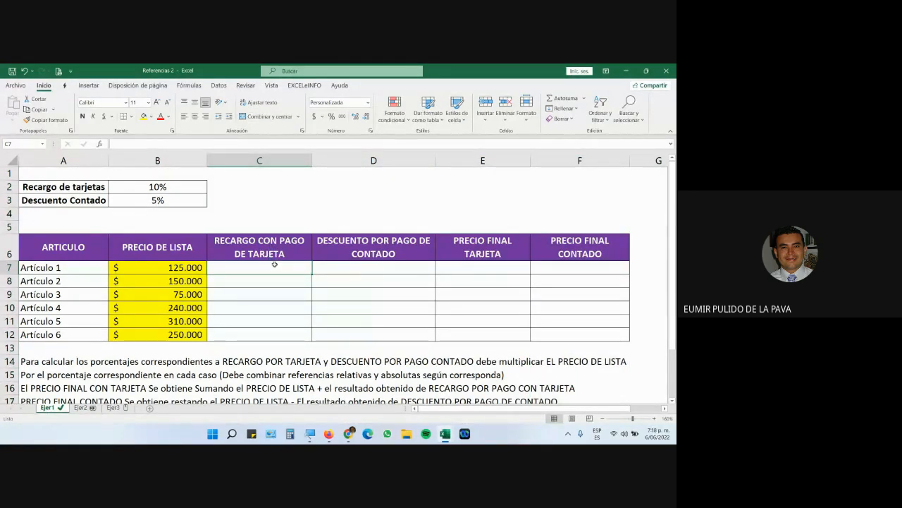
pyautogui.click(189, 270)
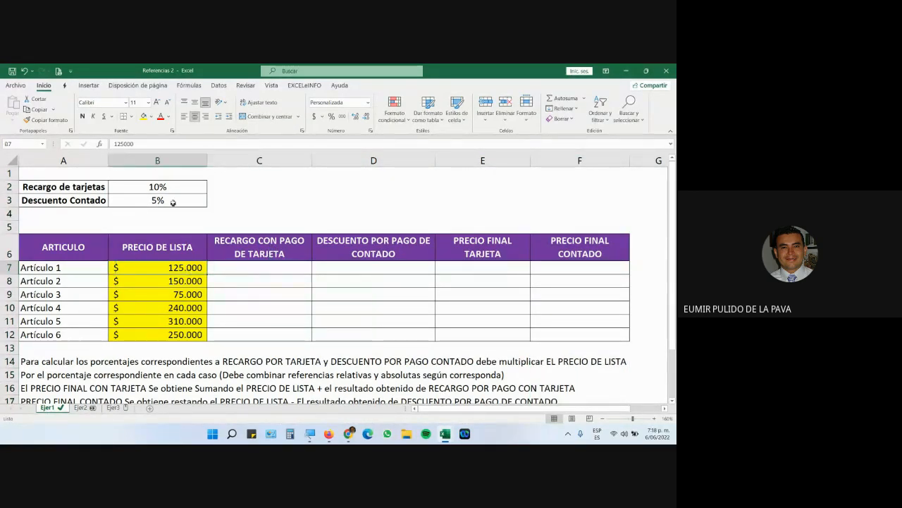
pyautogui.click(170, 187)
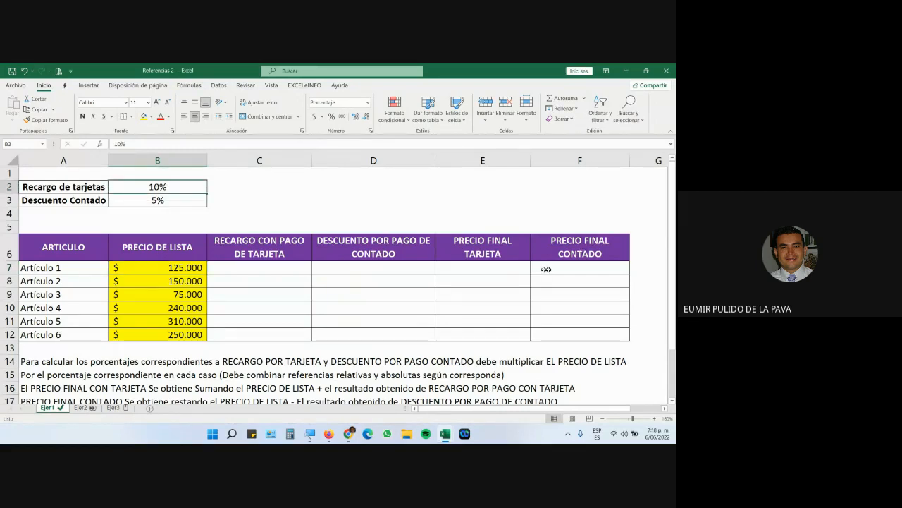
pyautogui.click(497, 269)
pyautogui.click(187, 266)
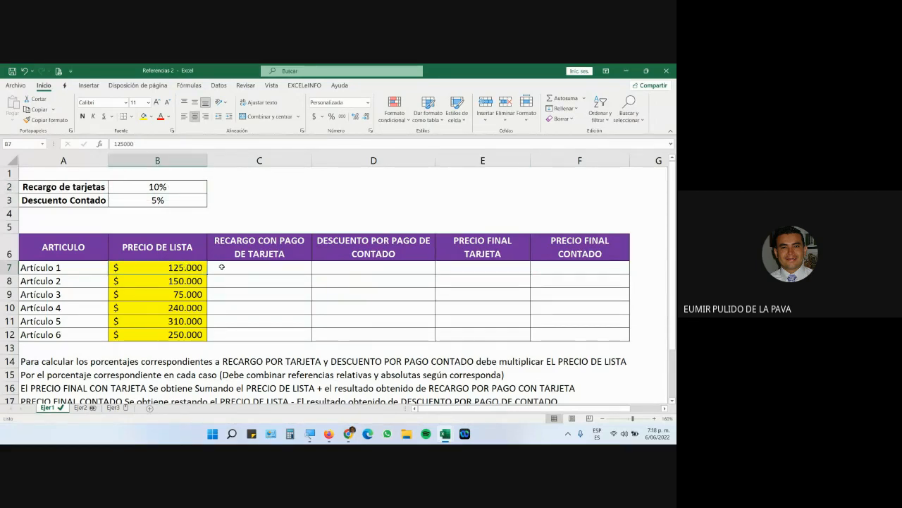
pyautogui.click(222, 267)
# Point out Artículo 1's cash discount, list price, 5% rate and final cash price cells.
pyautogui.click(350, 267)
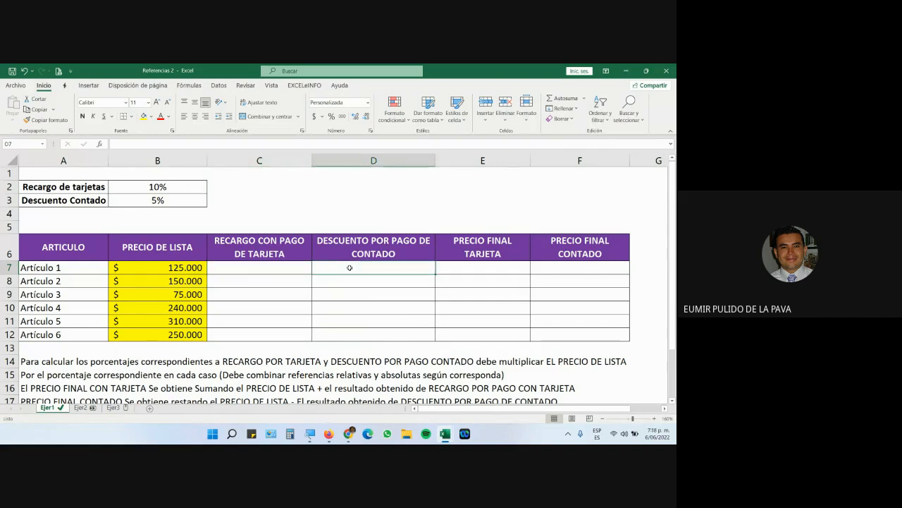
pyautogui.click(143, 268)
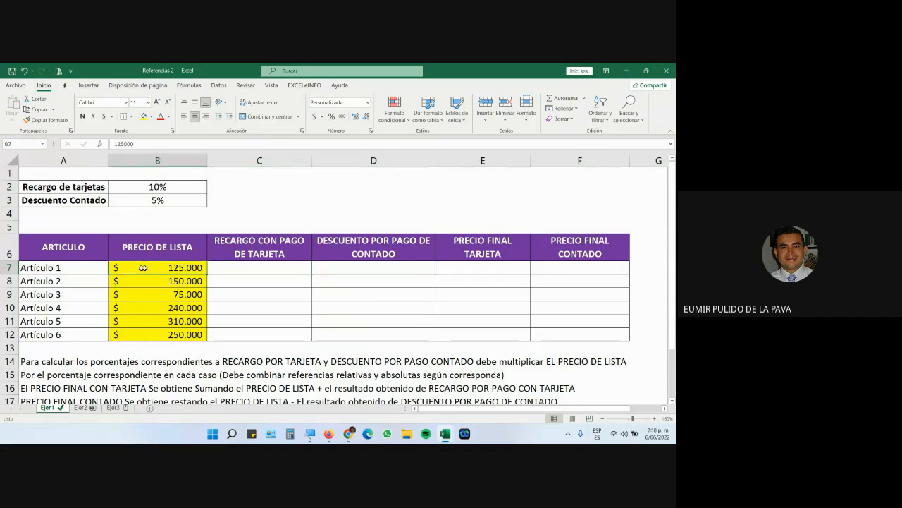
pyautogui.click(185, 203)
pyautogui.click(573, 269)
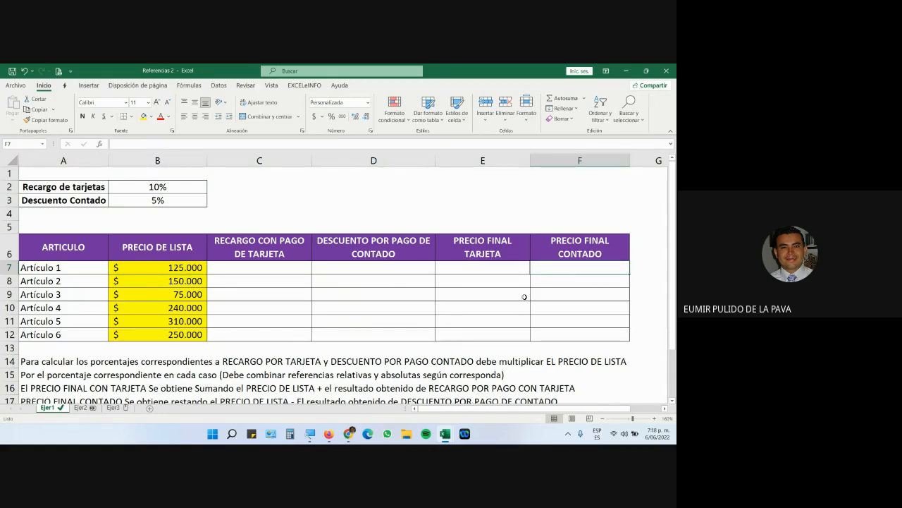
# Increase the font of the calculation cells C7:F12 to 16 points.
pyautogui.moveTo(298, 266); pyautogui.dragTo(541, 335)
pyautogui.click(157, 102)
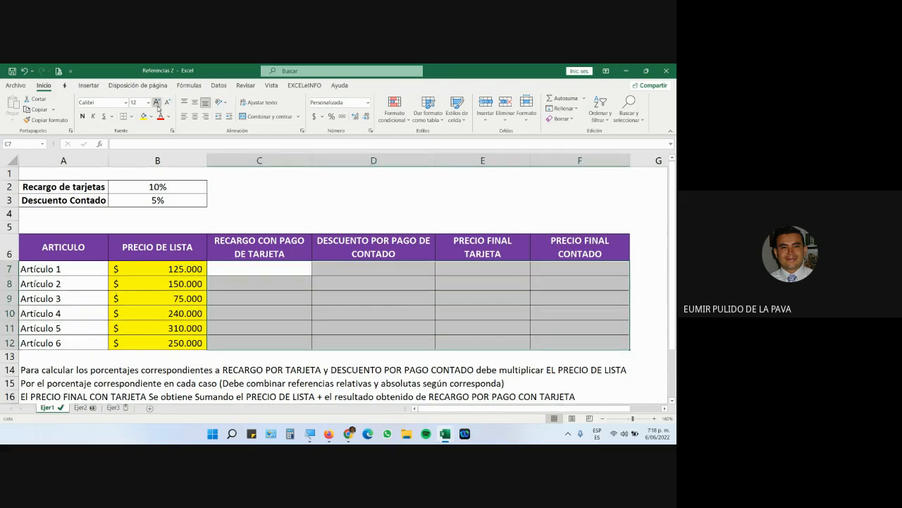
pyautogui.click(157, 102)
pyautogui.click(156, 103)
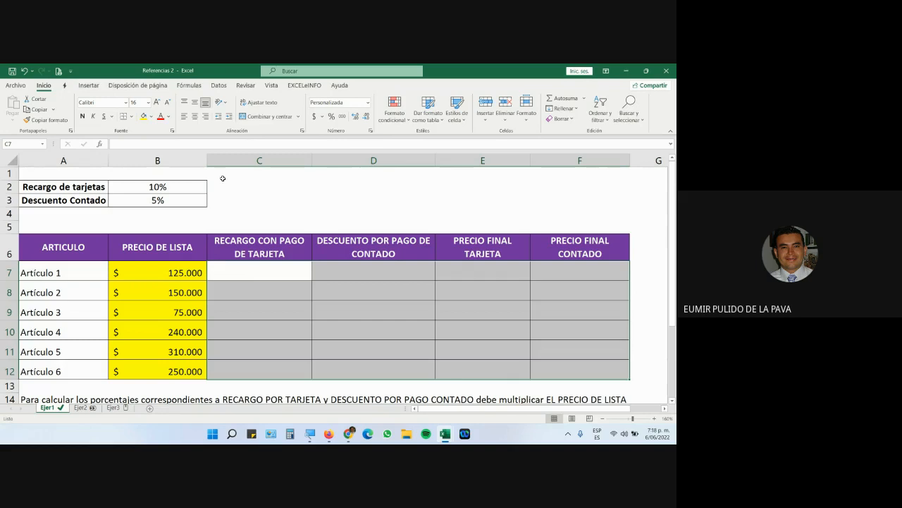
pyautogui.click(254, 265)
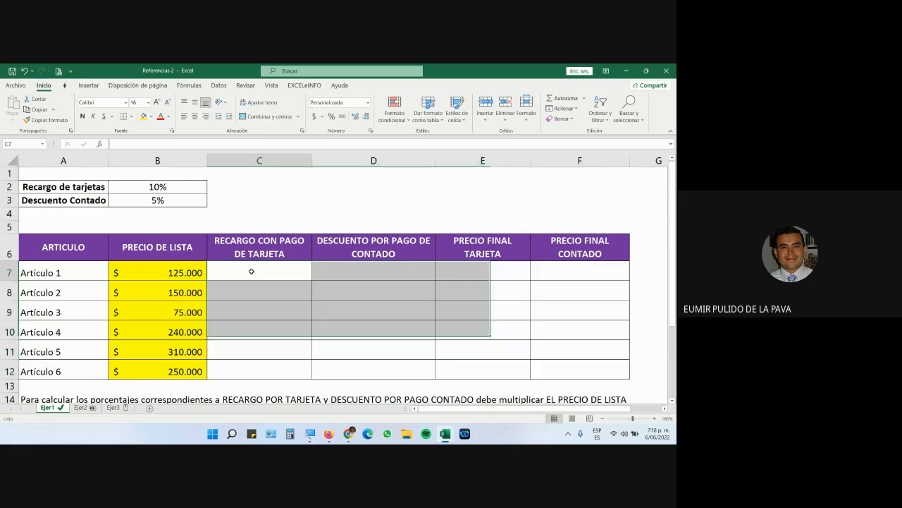
# Enter Artículo 1's card surcharge as =B7*B2, list price times 10%, giving 12.500.
pyautogui.write('=')
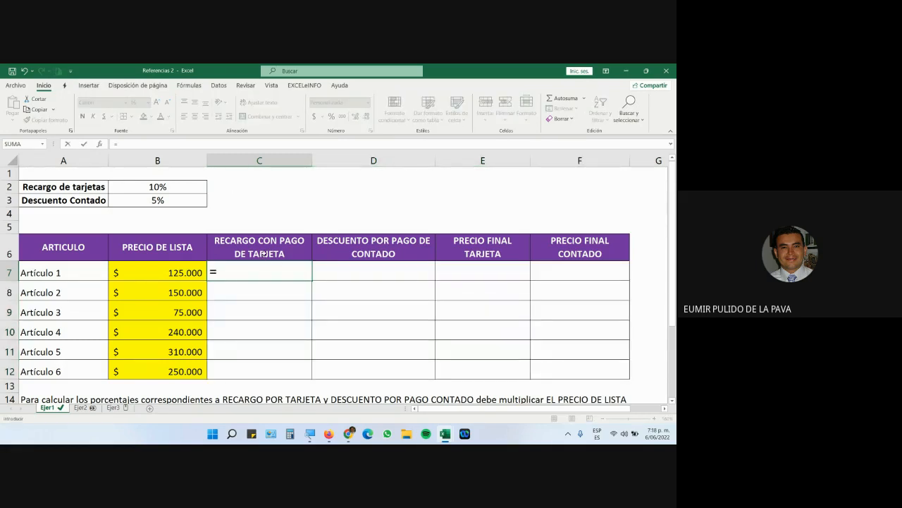
pyautogui.click(119, 274)
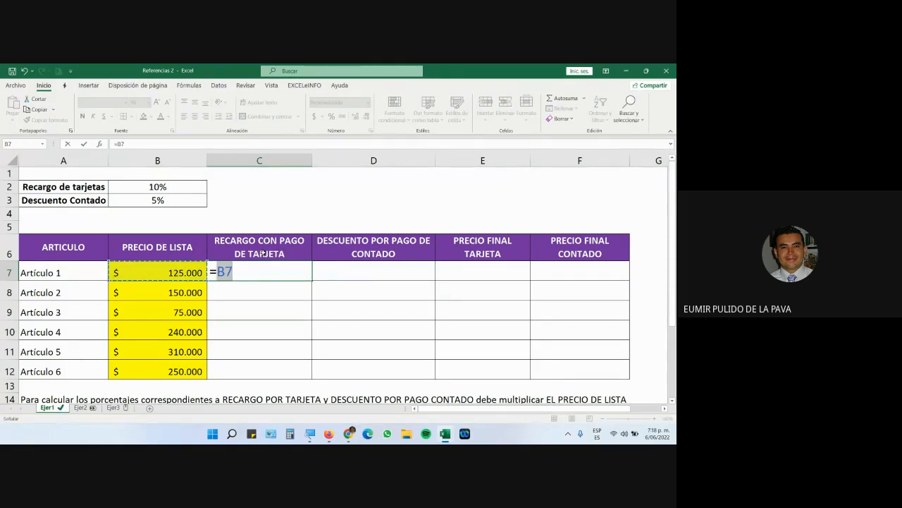
pyautogui.write('*')
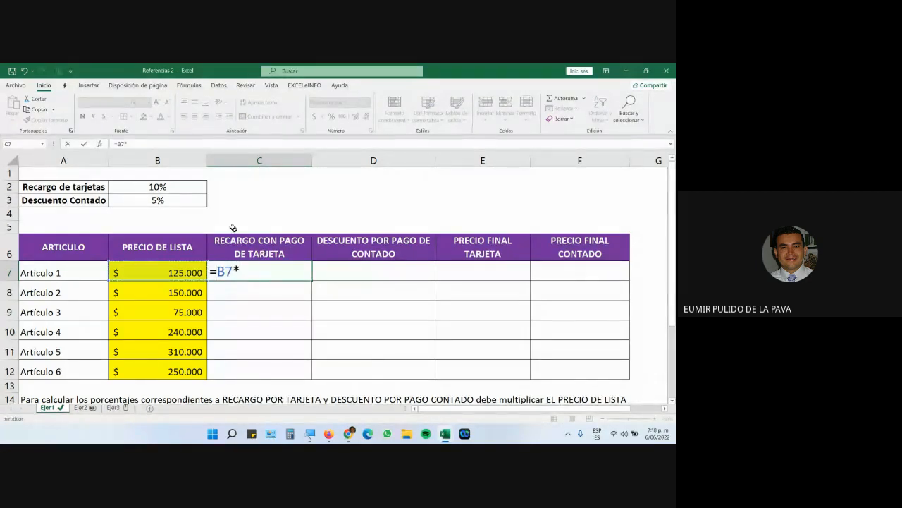
pyautogui.click(191, 191)
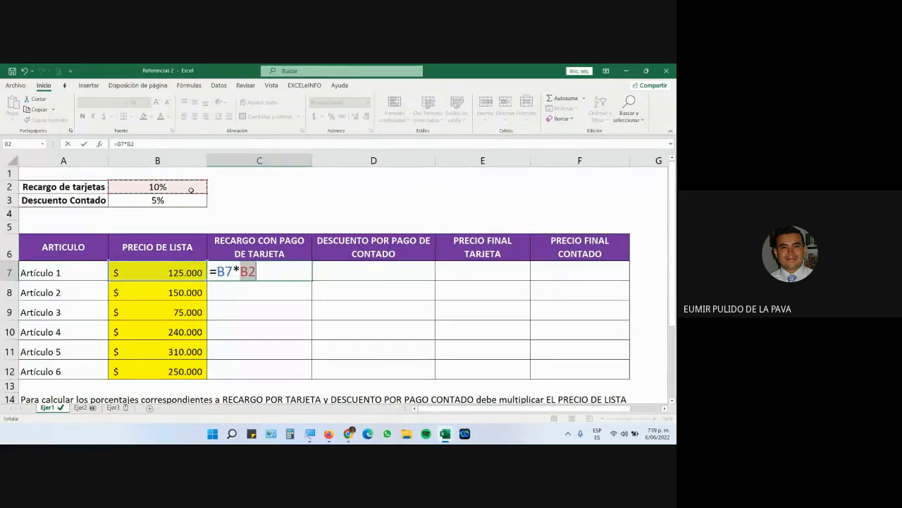
pyautogui.press('Return')
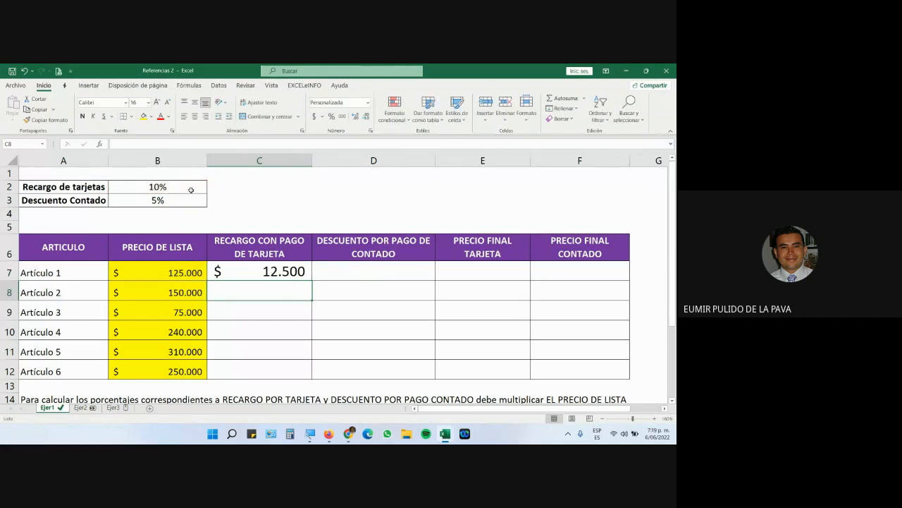
pyautogui.click(174, 275)
pyautogui.click(260, 274)
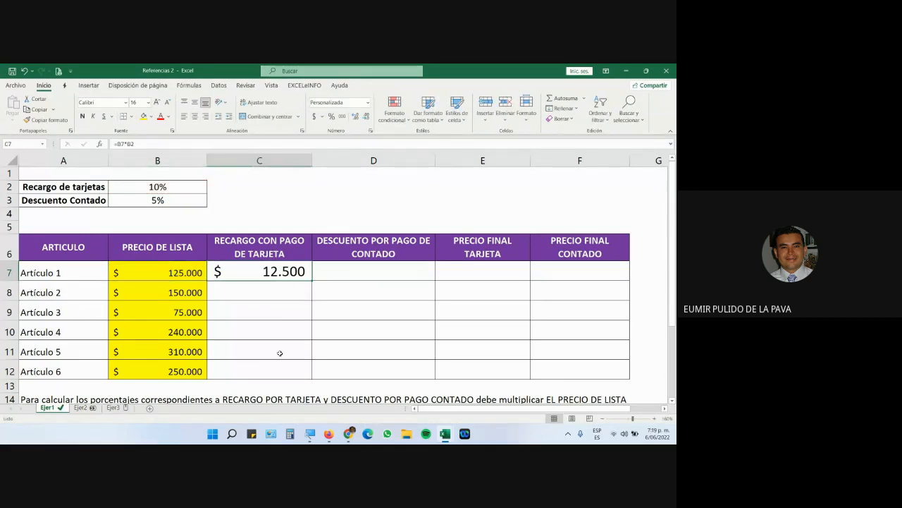
# Enter Artículo 1's final card price as =B7+C7, giving 137.500, and review it.
pyautogui.click(471, 273)
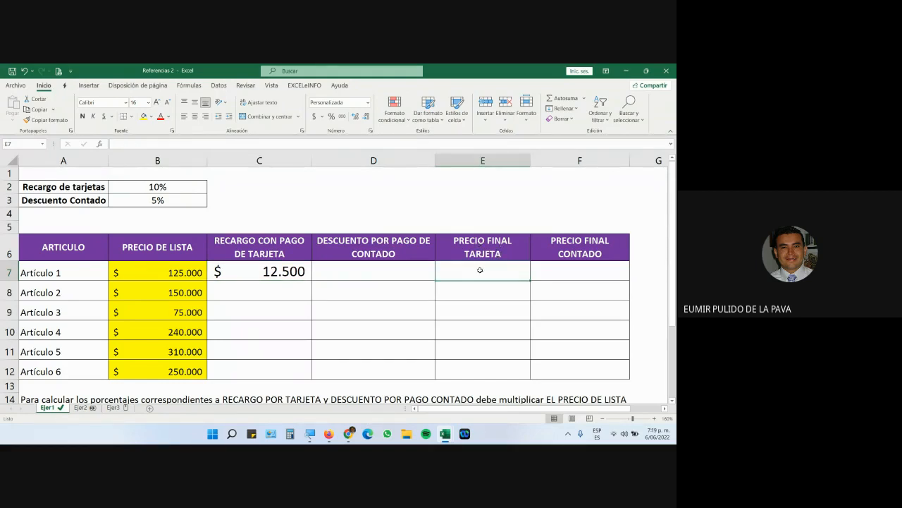
pyautogui.write('=')
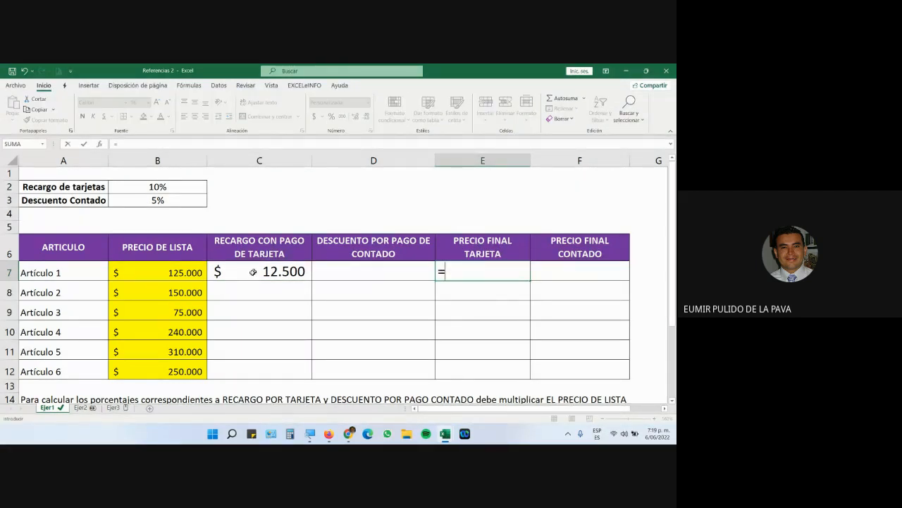
pyautogui.click(196, 274)
pyautogui.write('+')
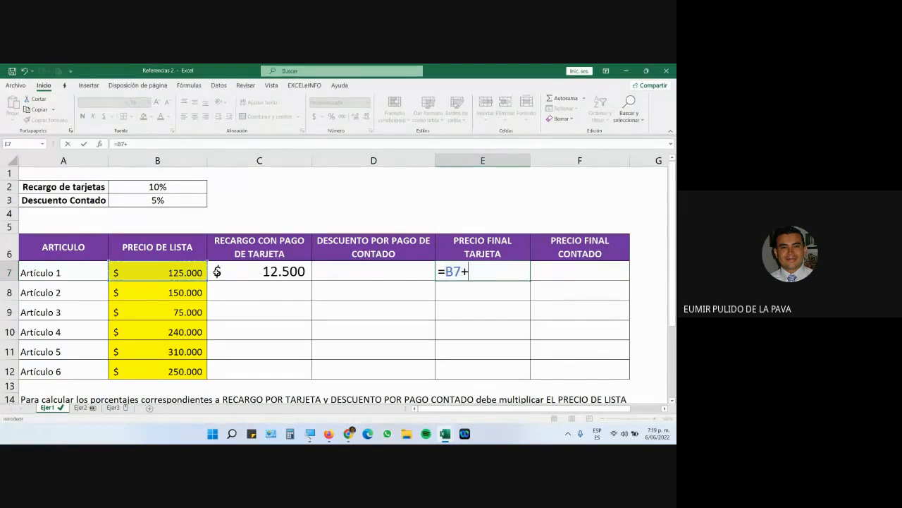
pyautogui.click(244, 278)
pyautogui.press('Return')
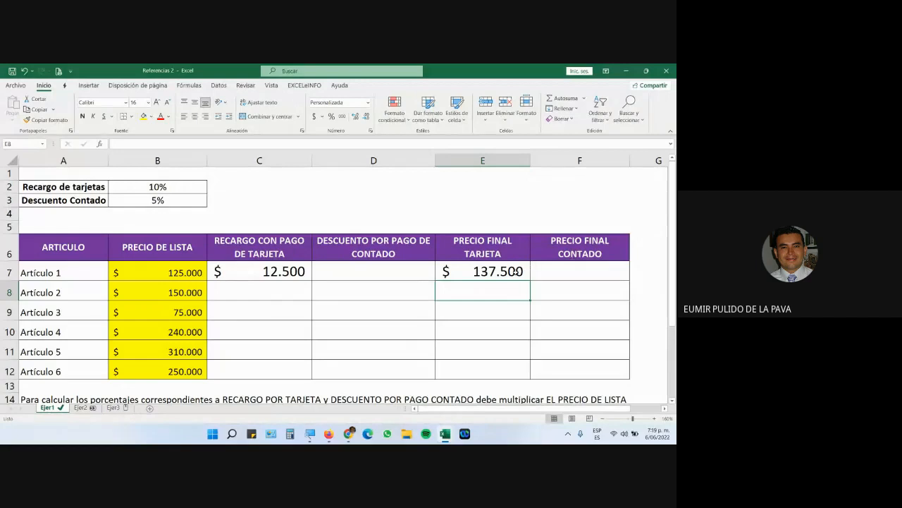
pyautogui.click(517, 271)
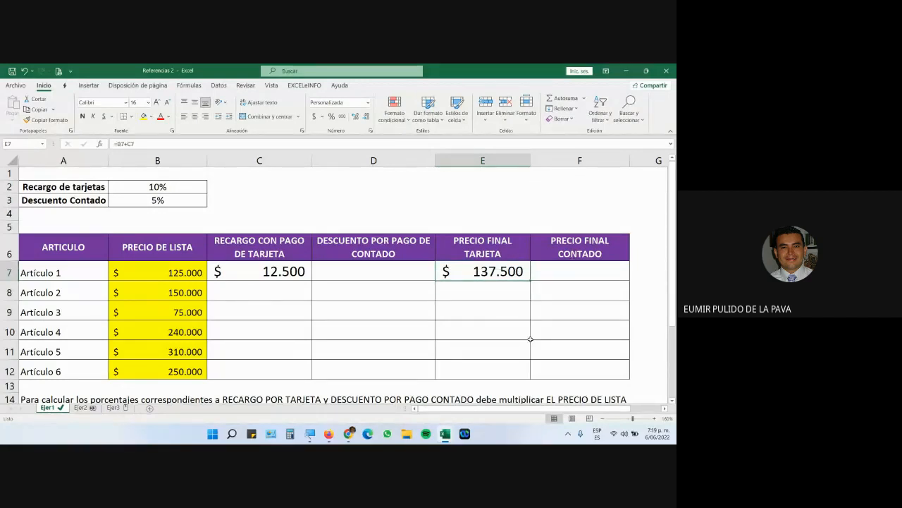
pyautogui.click(153, 266)
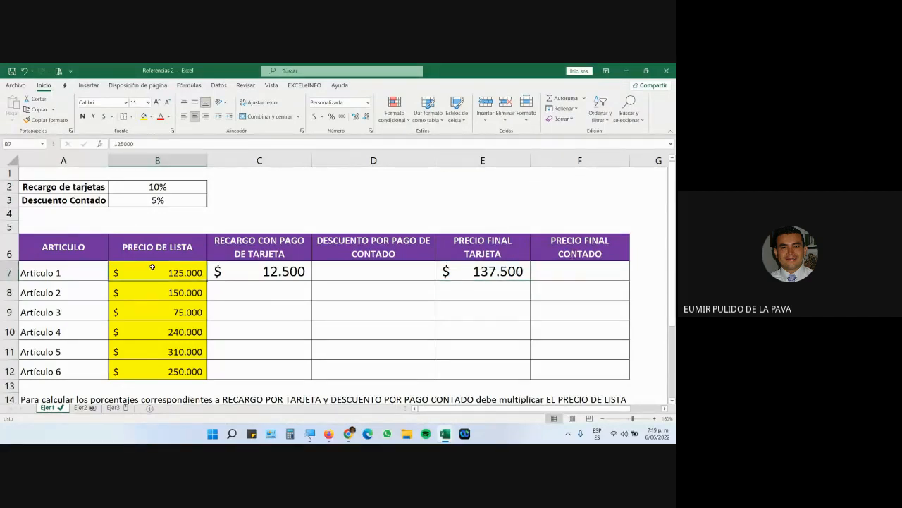
pyautogui.click(170, 189)
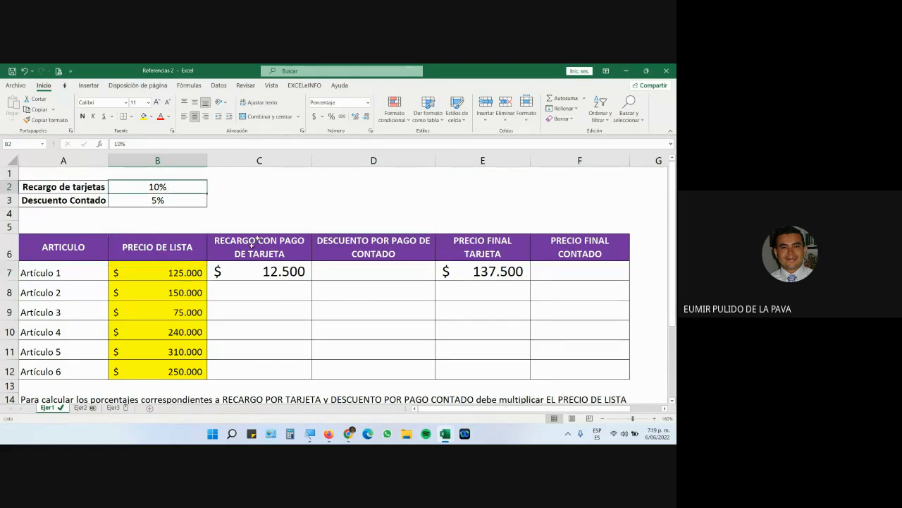
pyautogui.click(215, 270)
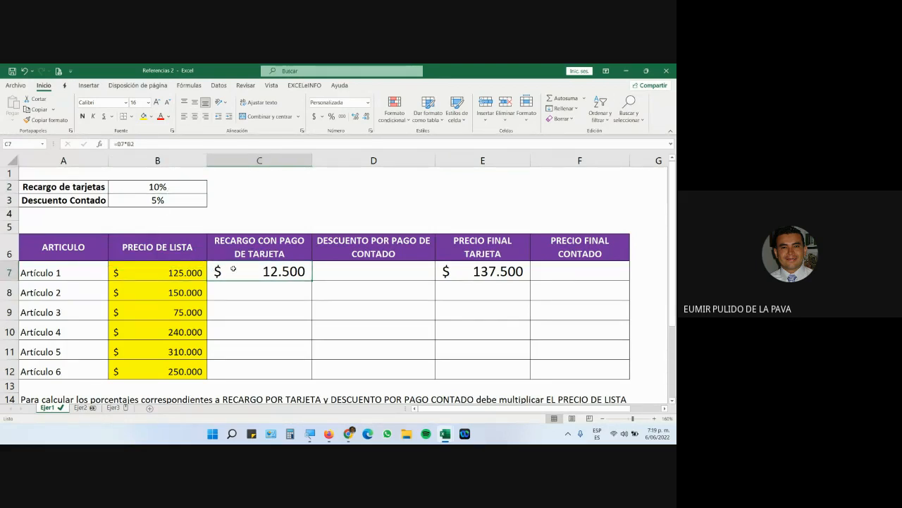
# Enter Artículo 1's cash discount as =B7*B3 at 5%, giving 6.250.
pyautogui.click(338, 271)
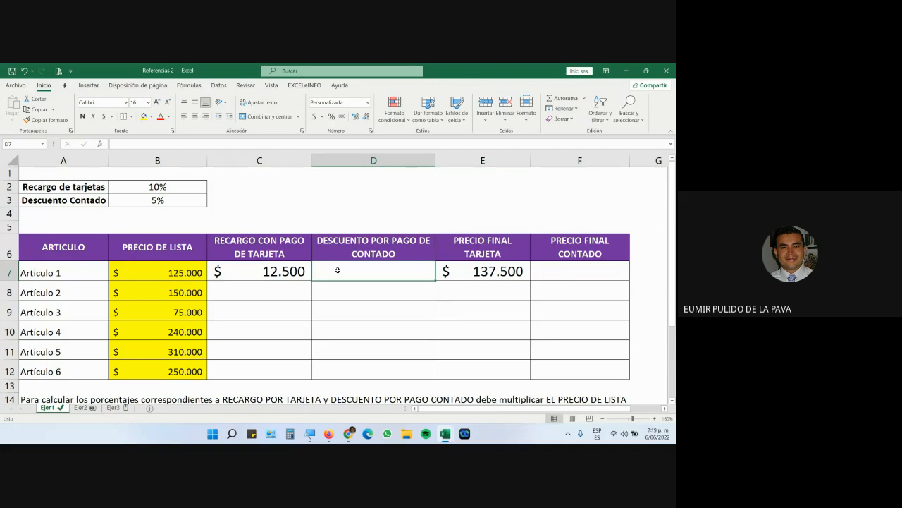
pyautogui.write('=')
pyautogui.click(186, 273)
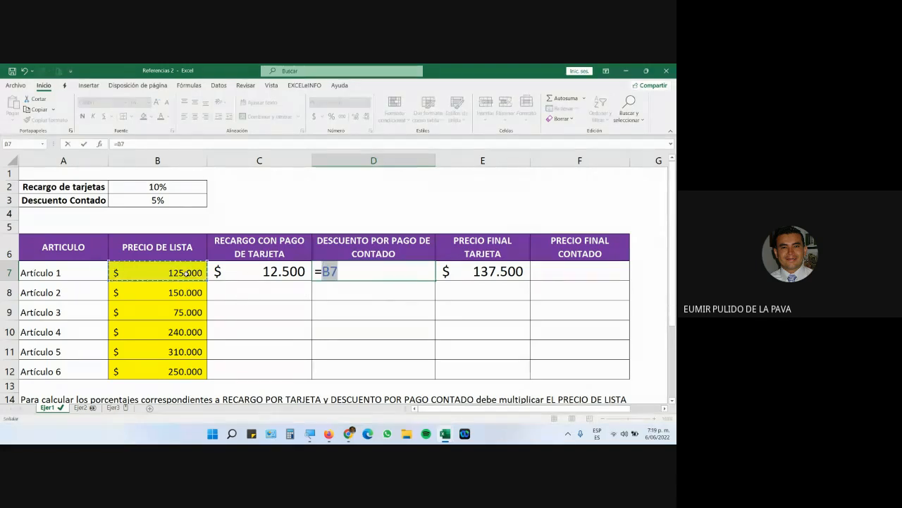
pyautogui.write('*')
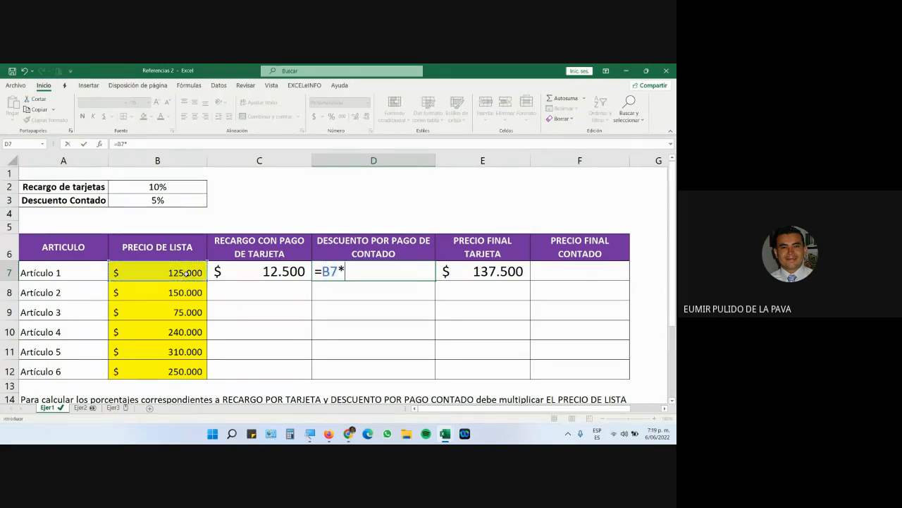
pyautogui.click(190, 202)
pyautogui.press('Return')
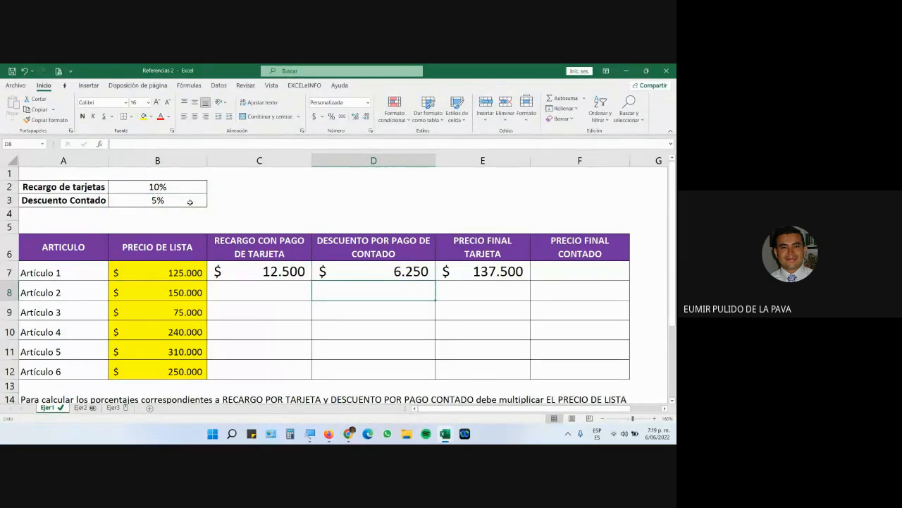
# Enter Artículo 1's final cash price as =B7-D7, giving 118.750.
pyautogui.click(589, 273)
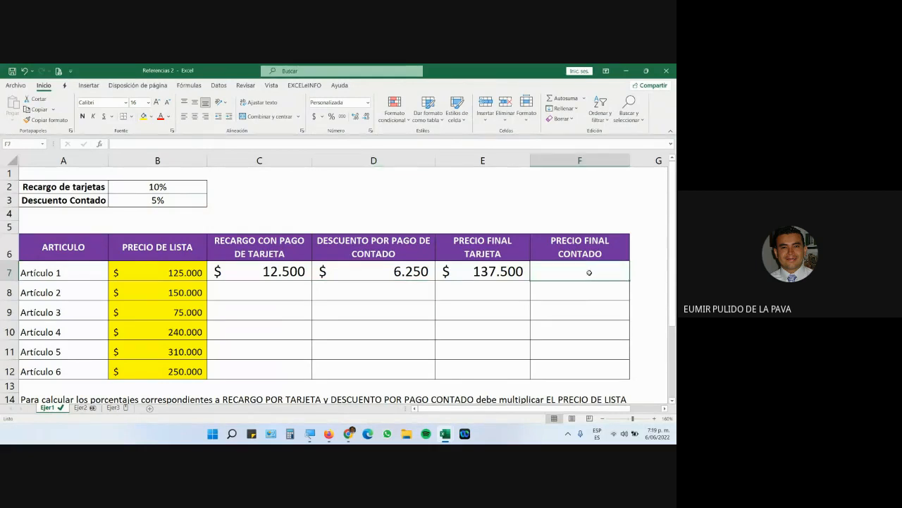
pyautogui.write('=')
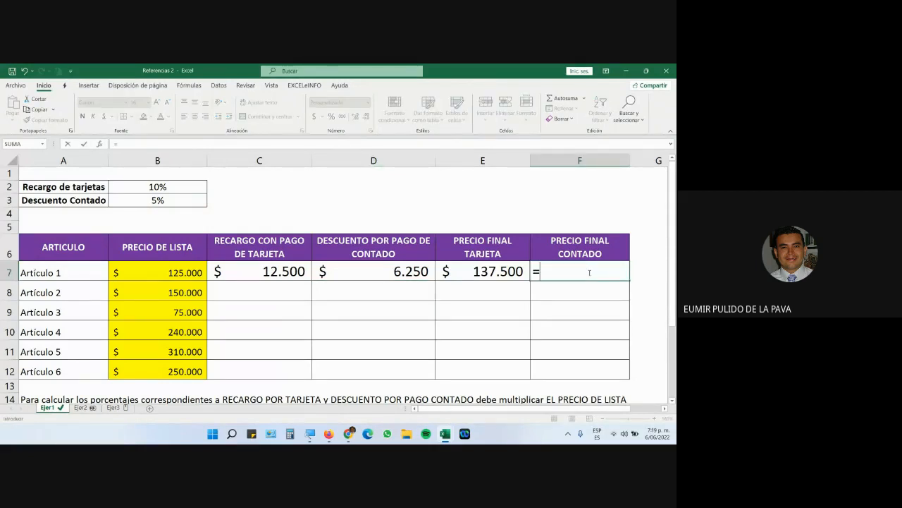
pyautogui.click(189, 274)
pyautogui.write('-')
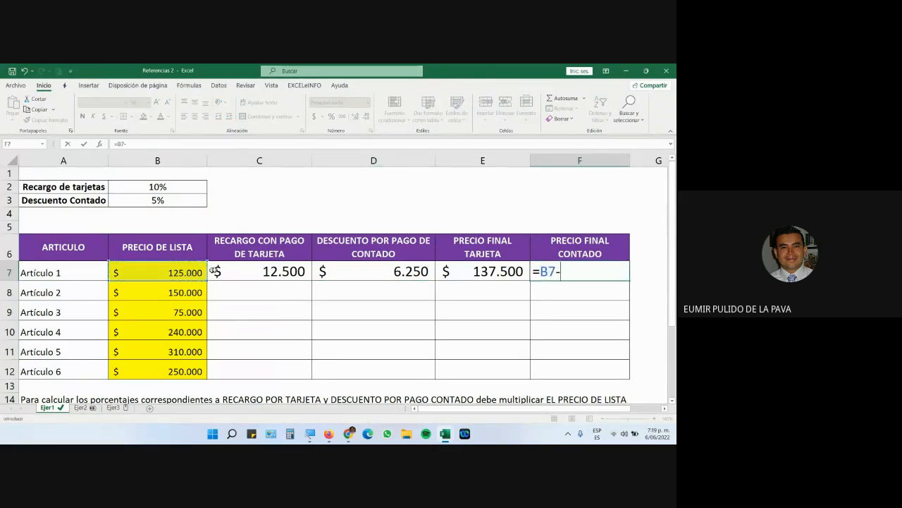
pyautogui.click(362, 274)
pyautogui.press('Return')
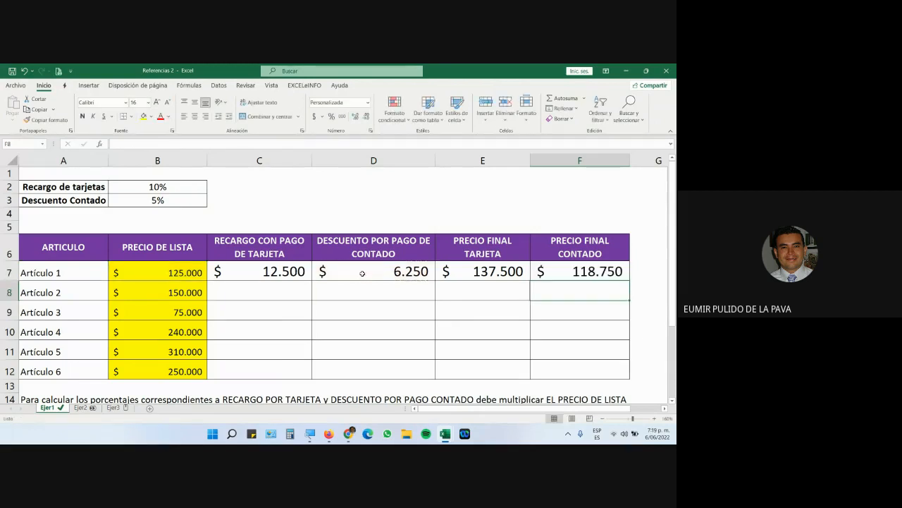
# Fill the Precio Final Tarjeta cells E7:E12 red.
pyautogui.moveTo(469, 268); pyautogui.dragTo(508, 371)
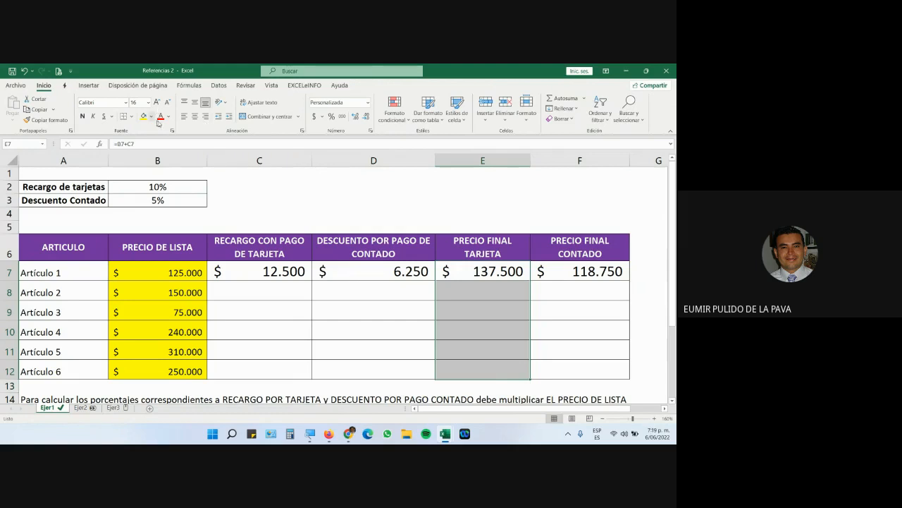
pyautogui.click(150, 117)
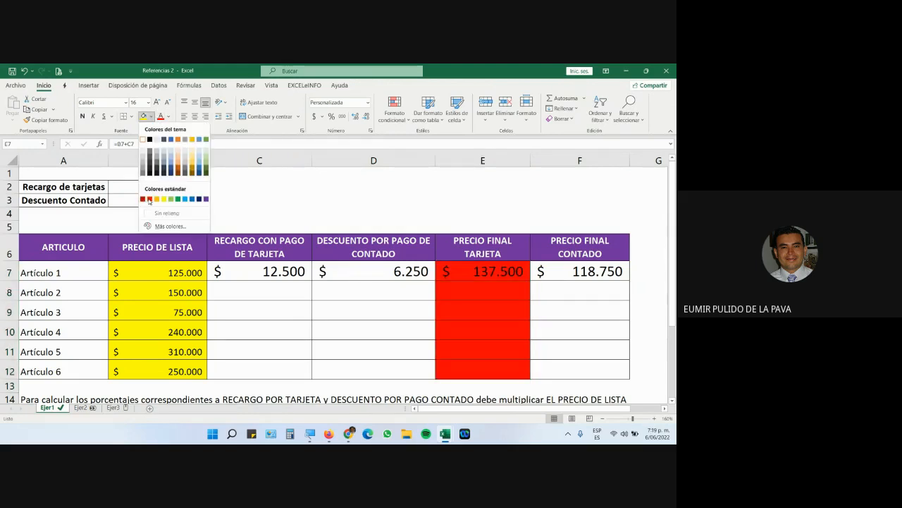
pyautogui.click(150, 198)
# Fill the Precio Final Contado cells F7:F12 green and switch to the Meet call.
pyautogui.moveTo(546, 272); pyautogui.dragTo(544, 369)
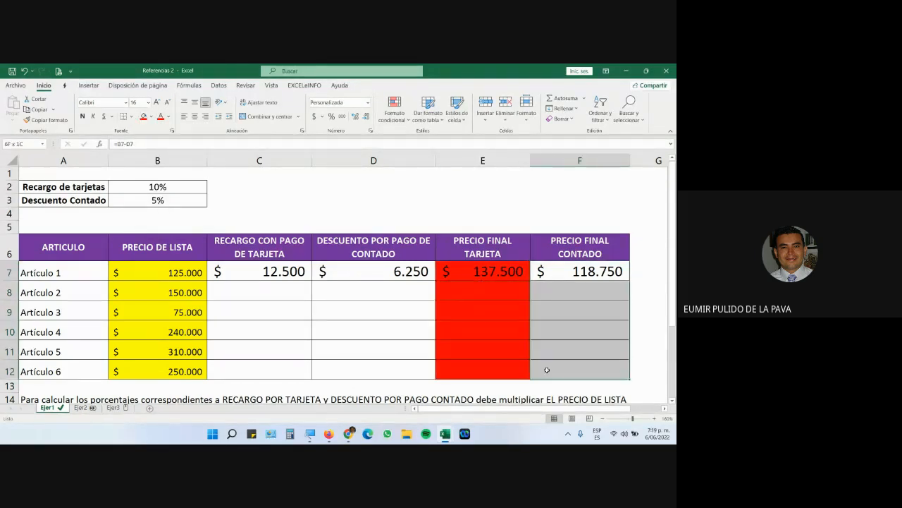
pyautogui.click(150, 117)
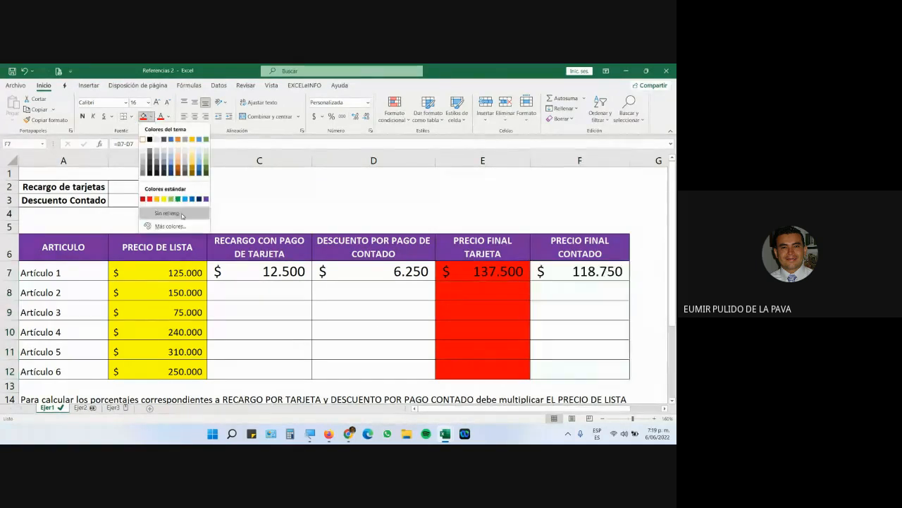
pyautogui.click(178, 201)
pyautogui.click(460, 332)
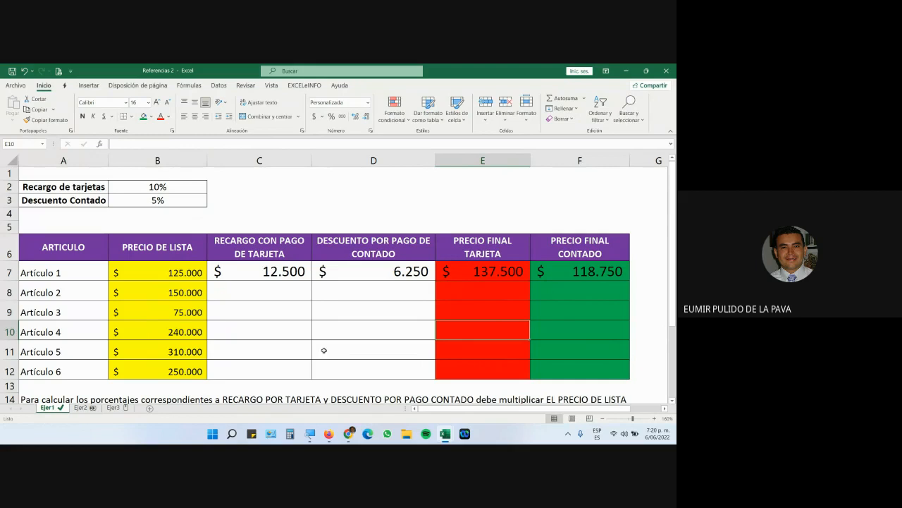
pyautogui.click(337, 400)
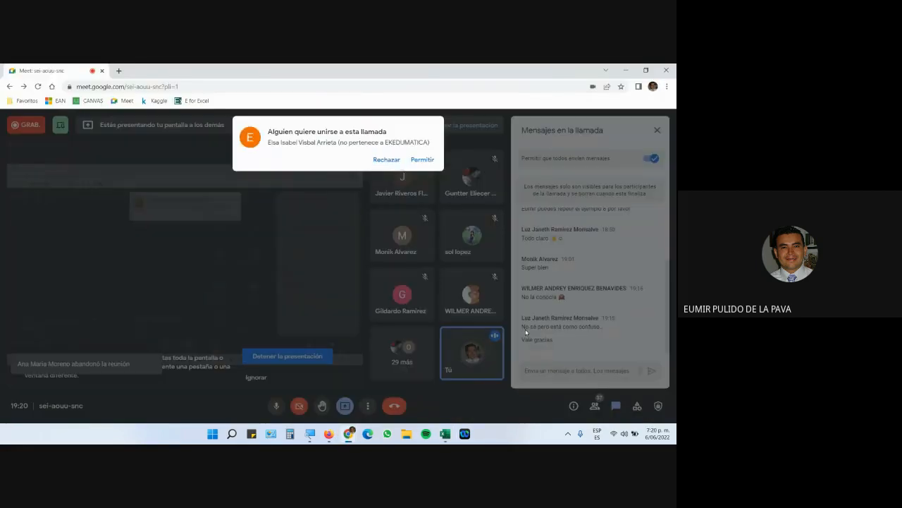
# Admit the waiting guest with Permitir and Alt+Tab back to the Excel workbook.
pyautogui.click(422, 160)
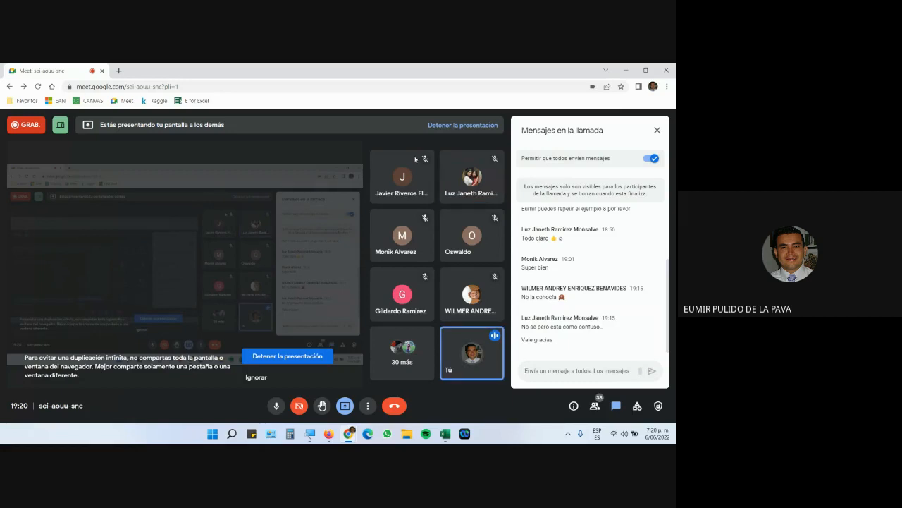
pyautogui.hotkey('alt', 'Tab')
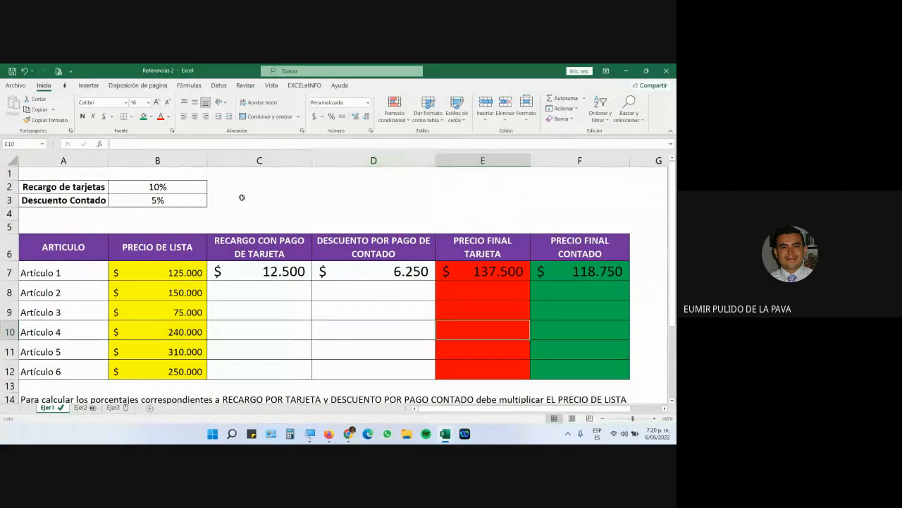
pyautogui.click(278, 268)
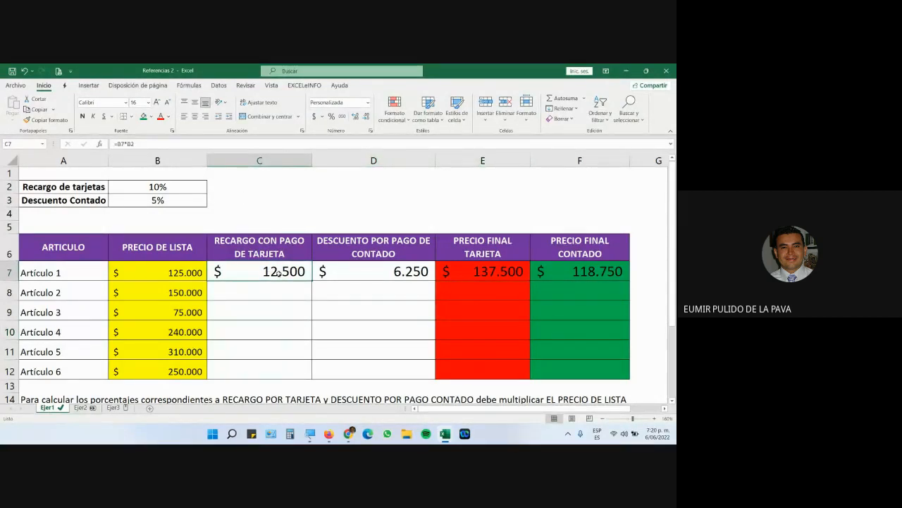
pyautogui.doubleClick(279, 272)
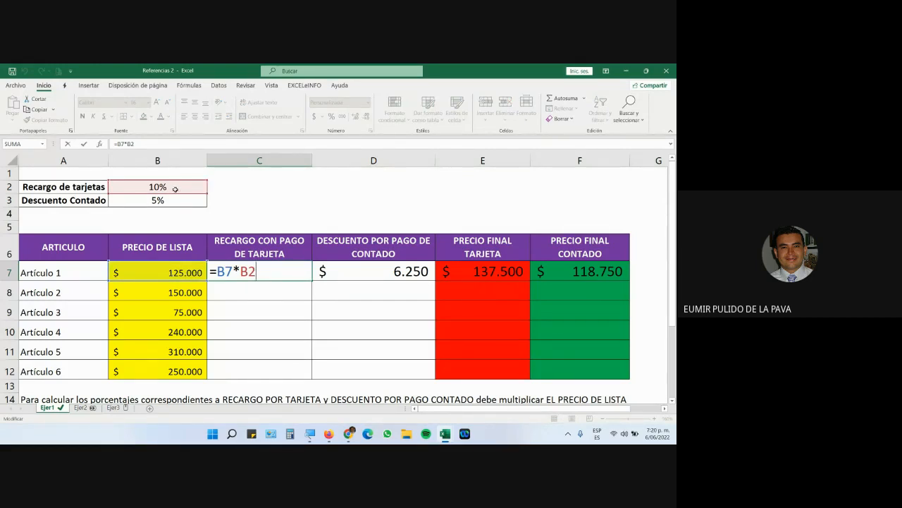
pyautogui.press('Return')
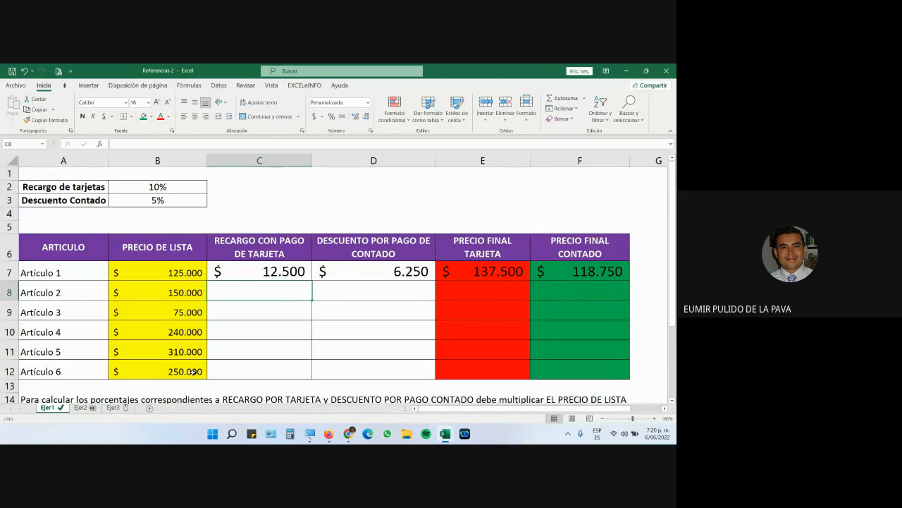
pyautogui.write('=')
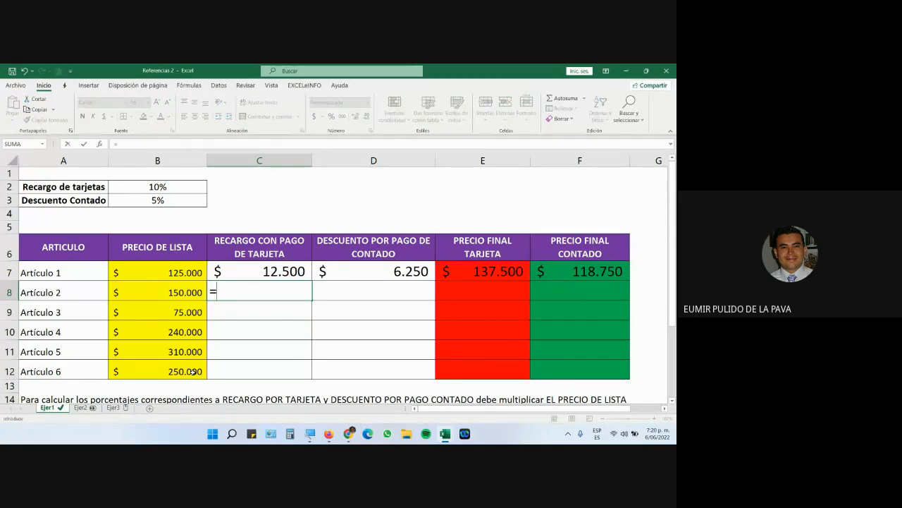
pyautogui.click(131, 290)
pyautogui.write('*')
pyautogui.click(158, 186)
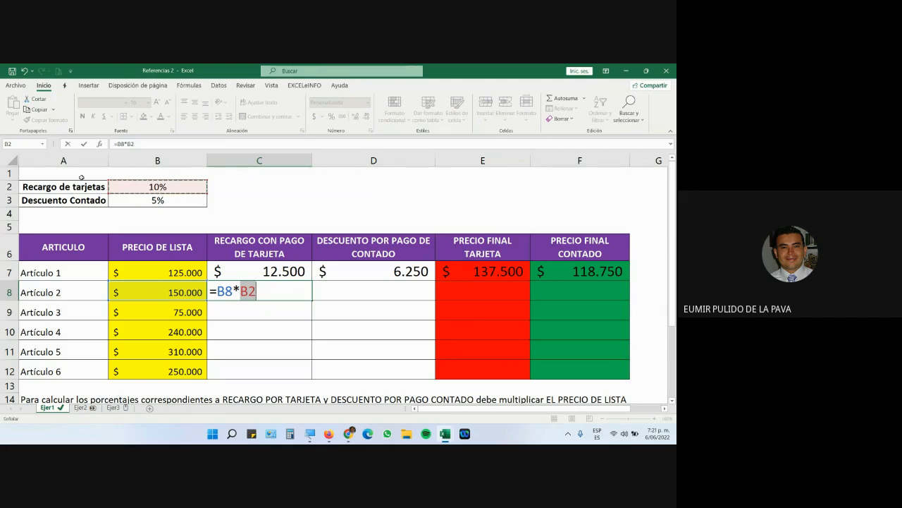
pyautogui.press('Return')
pyautogui.hotkey('ctrl', 'z')
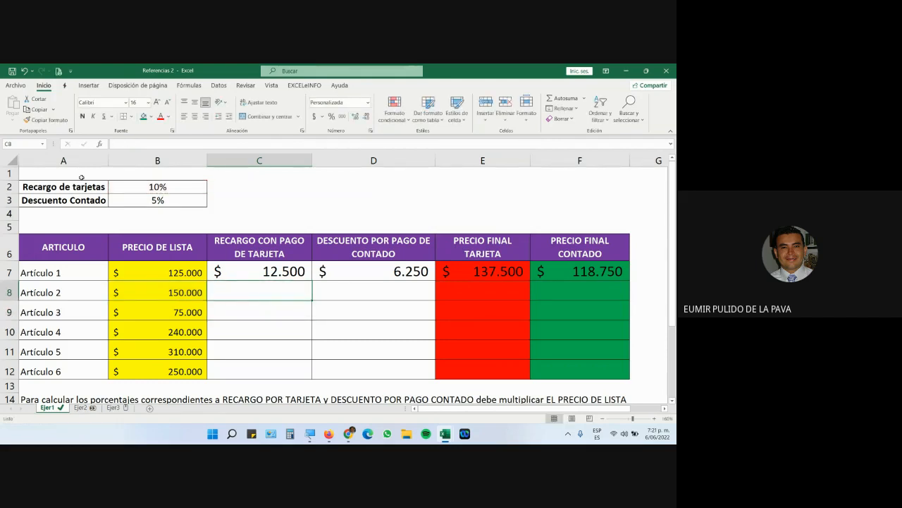
pyautogui.doubleClick(256, 275)
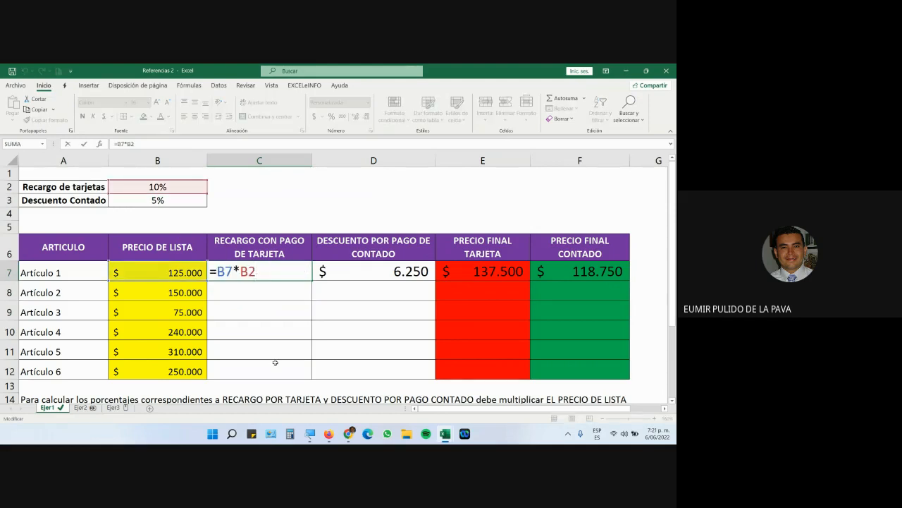
# Fill C7's surcharge formula down to Artículo 6 and open Artículo 2's copy.
pyautogui.press('Escape')
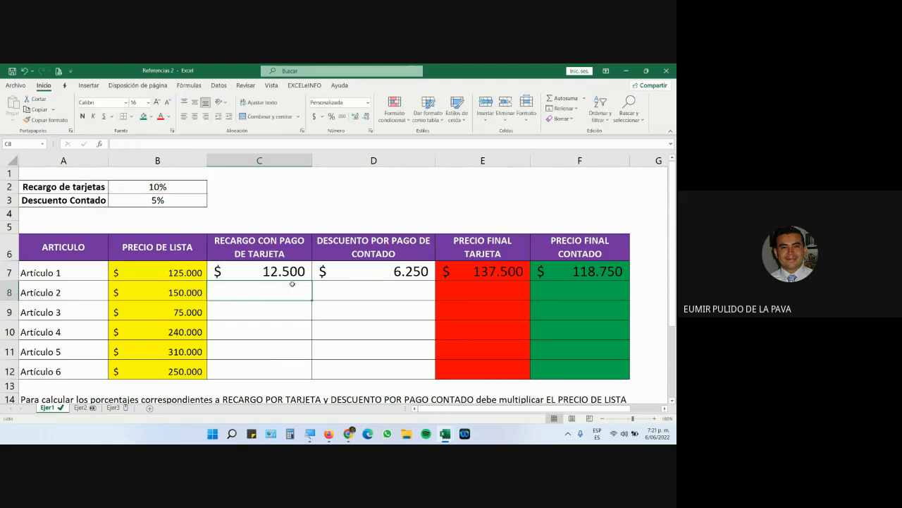
pyautogui.moveTo(311, 281); pyautogui.dragTo(303, 375)
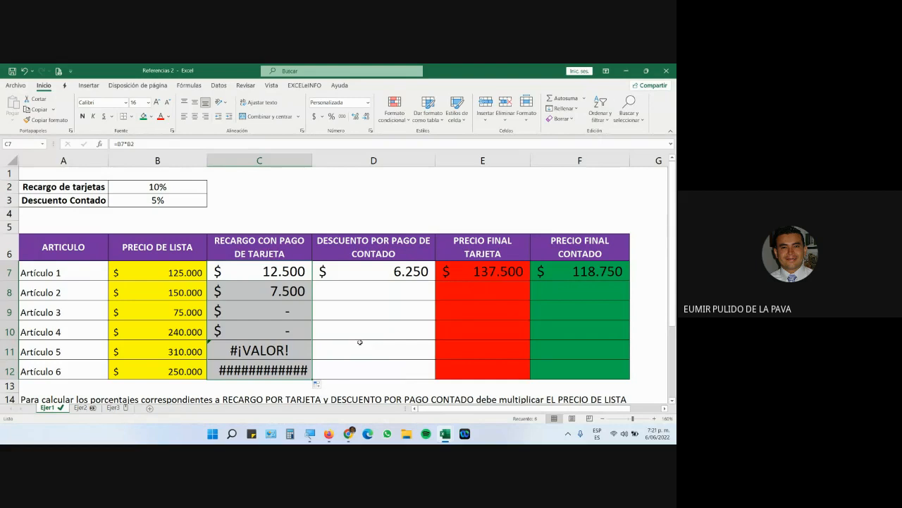
pyautogui.doubleClick(260, 291)
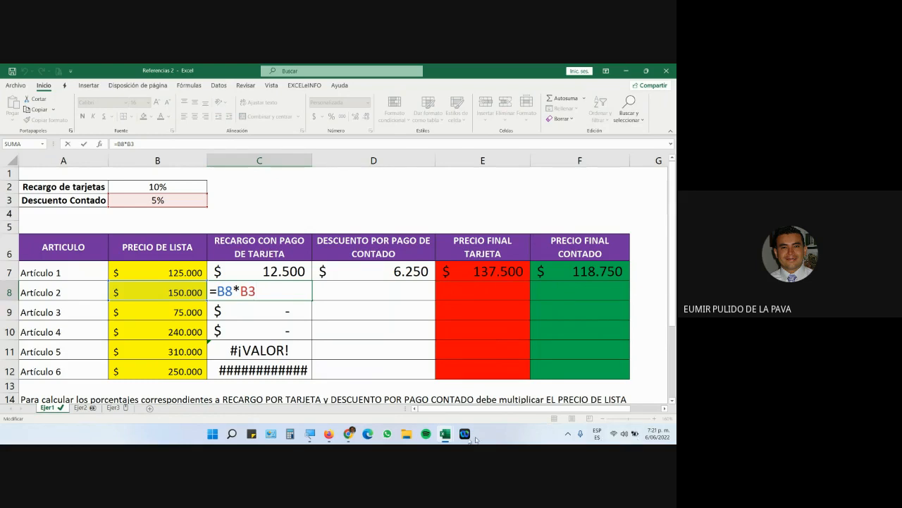
# Magnify the screen to show C8's =B8*B3 (7.500), then open C9's =B9*B4.
pyautogui.click(310, 434)
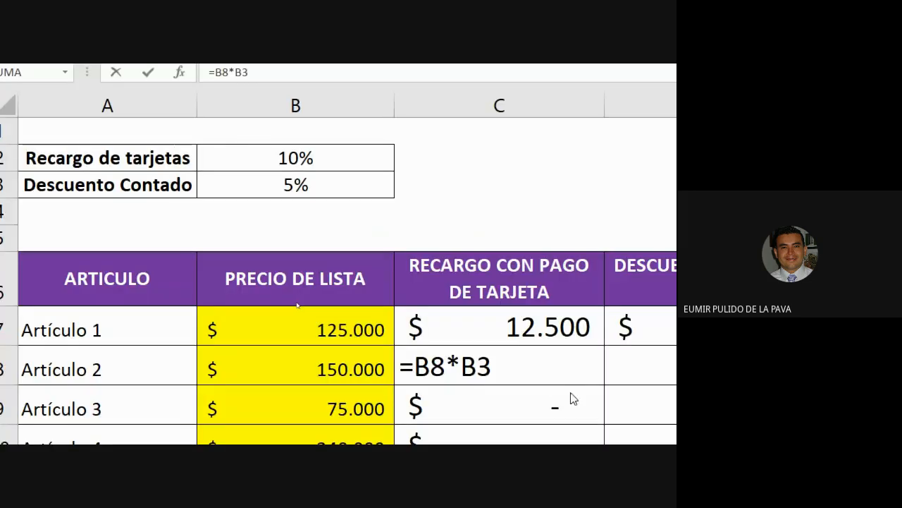
pyautogui.click(558, 352)
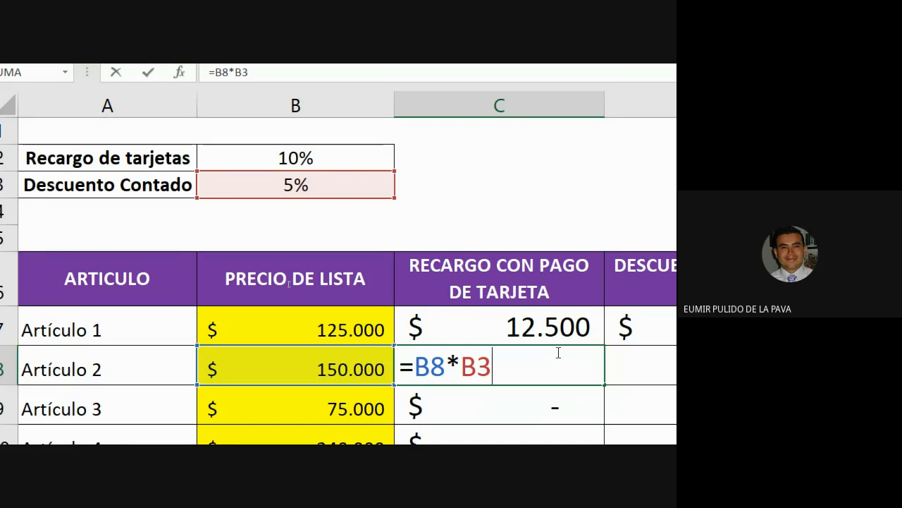
pyautogui.moveTo(455, 371); pyautogui.dragTo(480, 375)
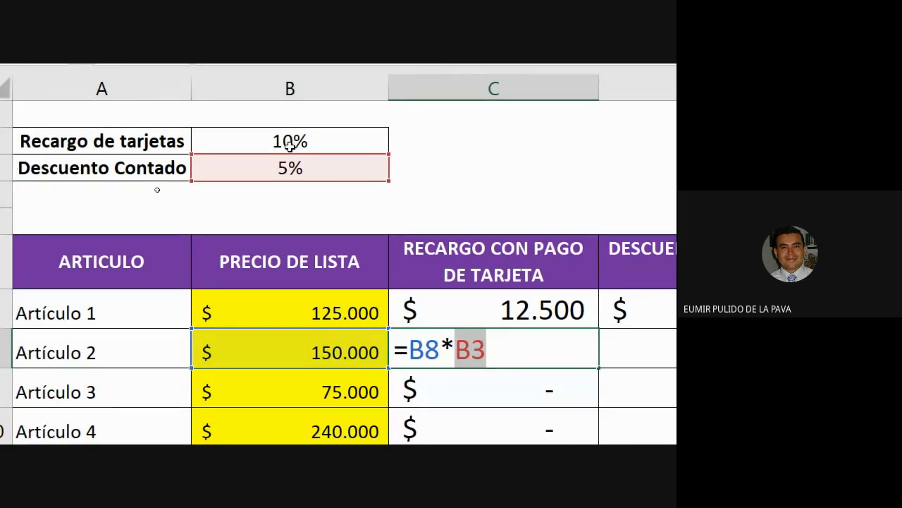
pyautogui.press('Escape')
pyautogui.doubleClick(451, 308)
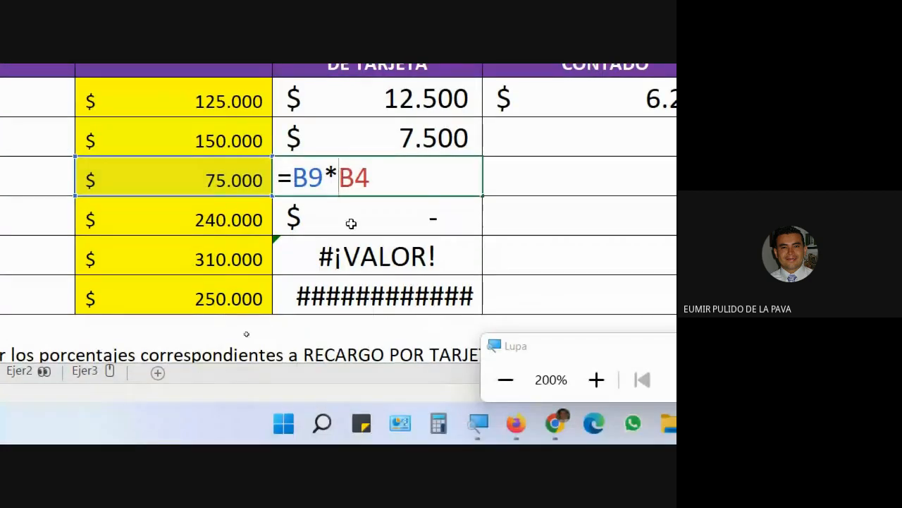
# Inspect the shifted surcharge formulas for Artículos 4 and 5, the latter showing #¡VALOR!
pyautogui.click(351, 407)
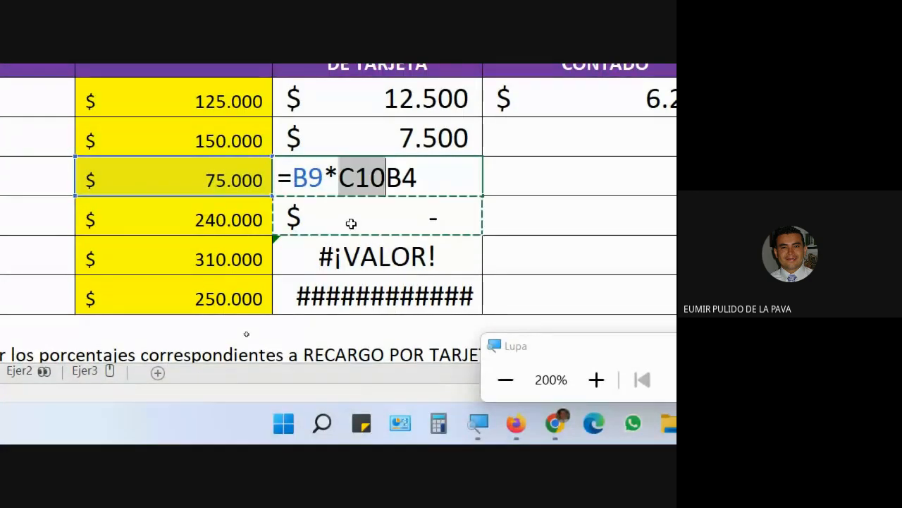
pyautogui.press('Escape')
pyautogui.doubleClick(351, 223)
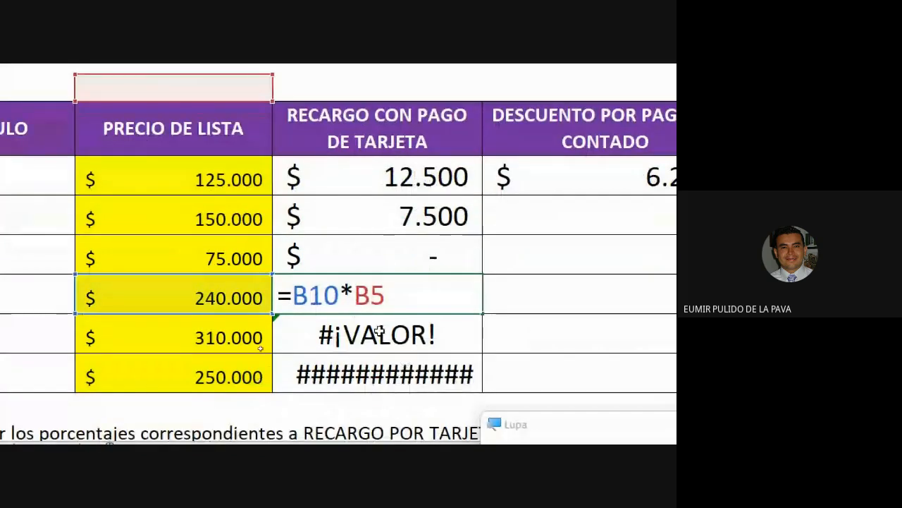
pyautogui.click(380, 333)
pyautogui.press('Escape')
pyautogui.doubleClick(278, 326)
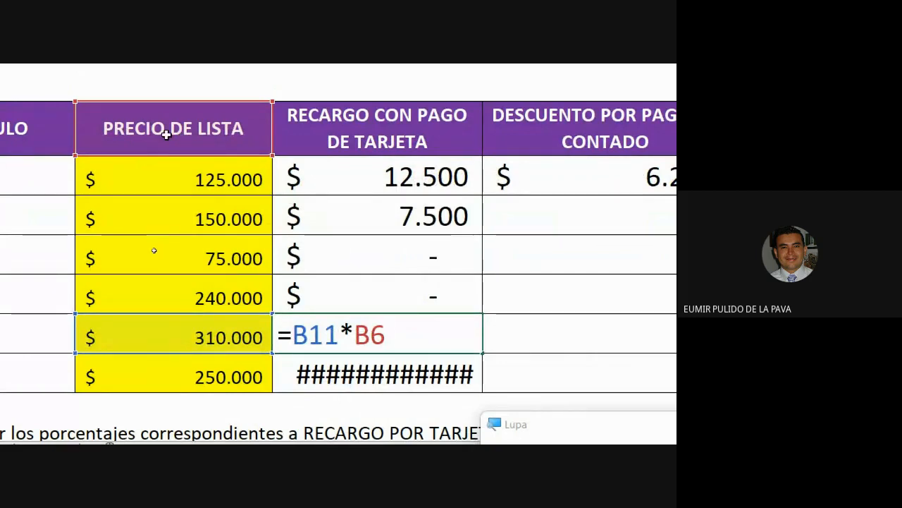
pyautogui.press('Return')
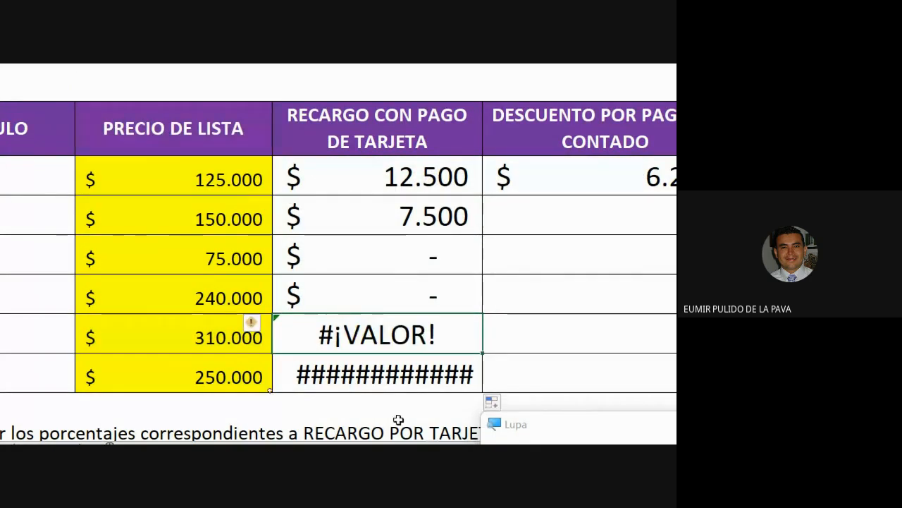
# Autofit column C so Artículo 6 shows 31.250.000.000, then reopen Artículo 1's =B7*B2.
pyautogui.scroll(2, 487, 89)
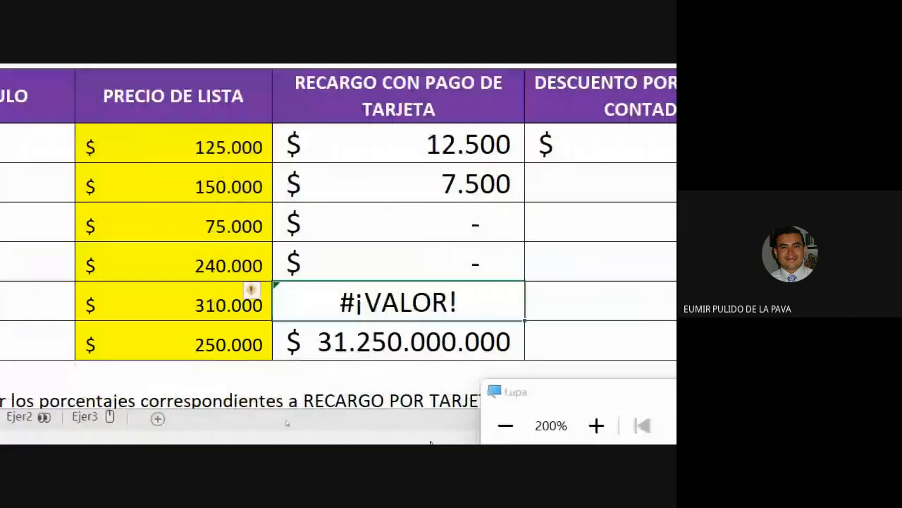
pyautogui.doubleClick(482, 85)
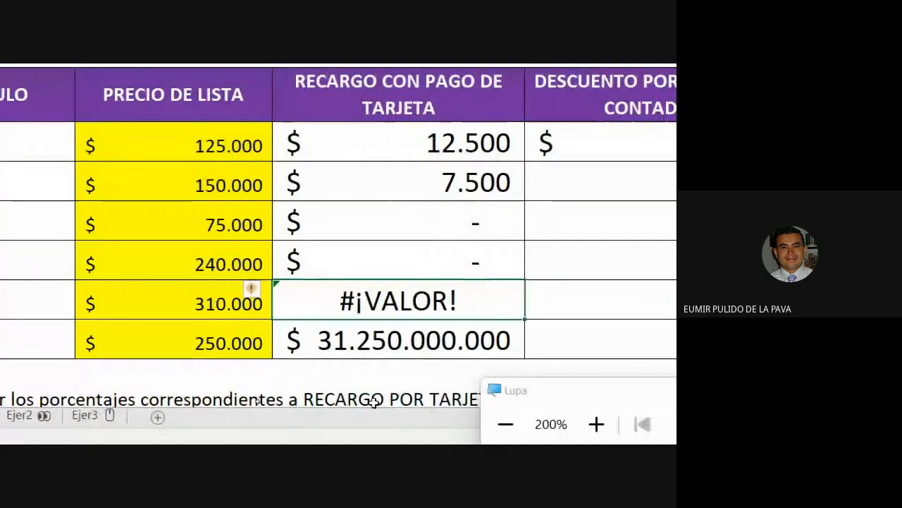
pyautogui.doubleClick(392, 342)
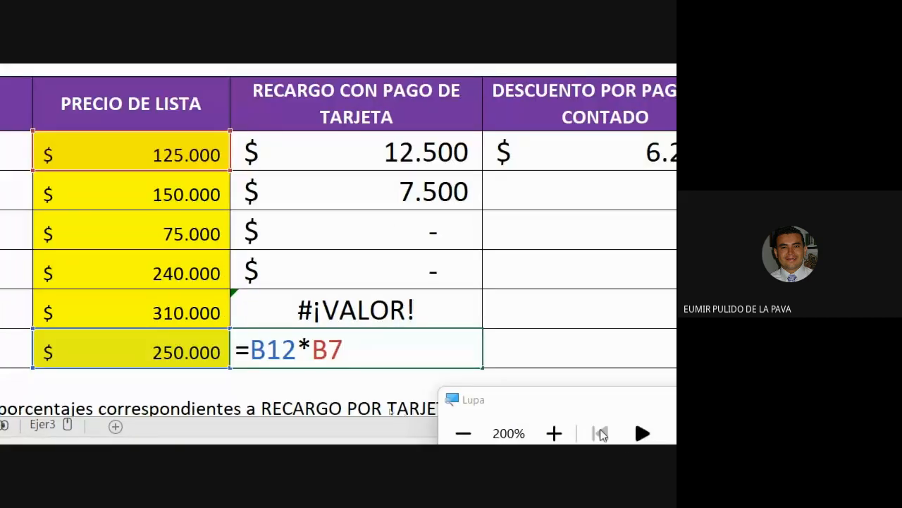
pyautogui.hotkey('ctrl', 'Return')
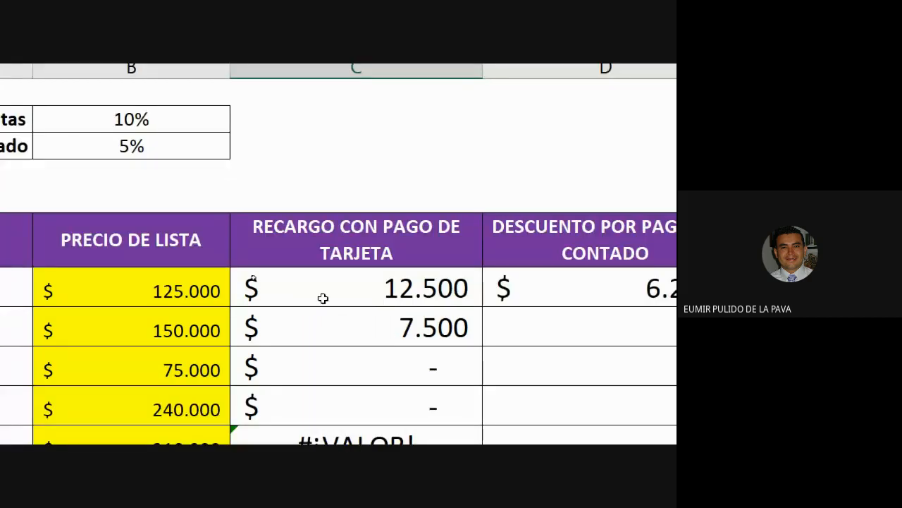
pyautogui.doubleClick(324, 299)
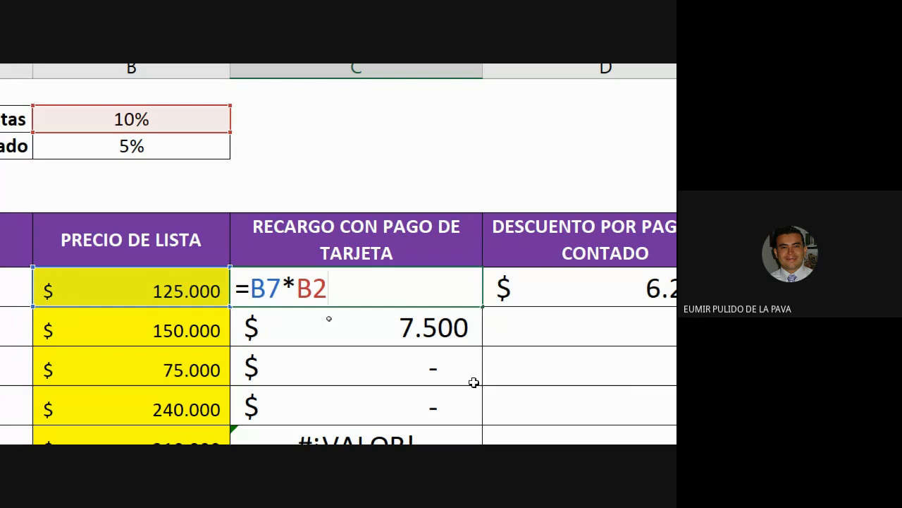
pyautogui.moveTo(266, 293); pyautogui.dragTo(367, 291)
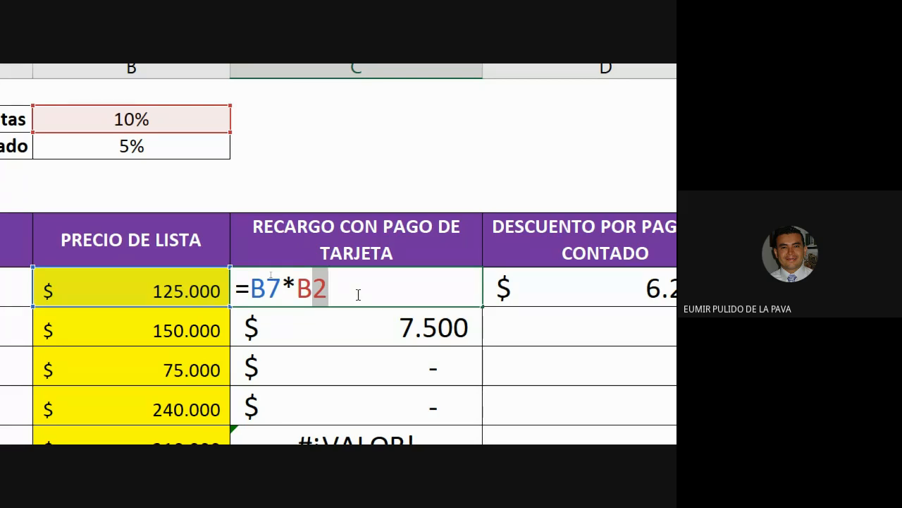
pyautogui.moveTo(254, 289); pyautogui.dragTo(347, 295)
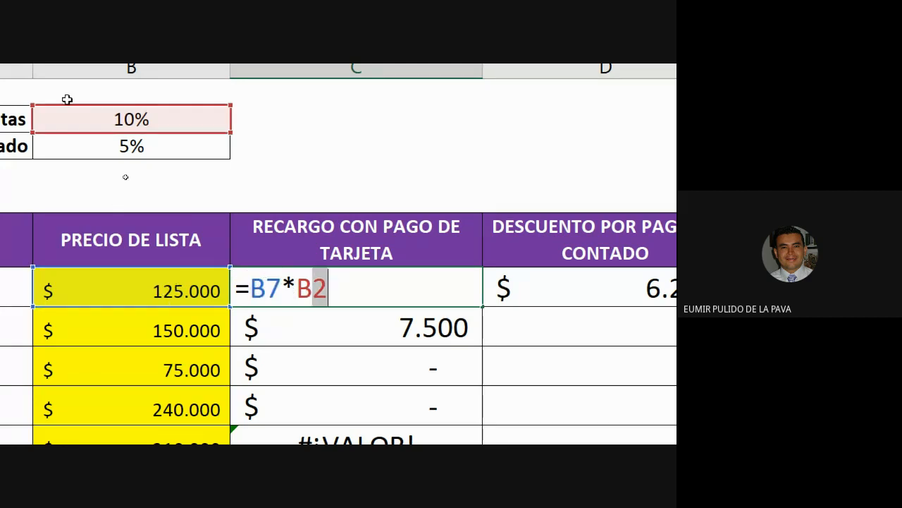
pyautogui.hotkey('ctrl', 'Return')
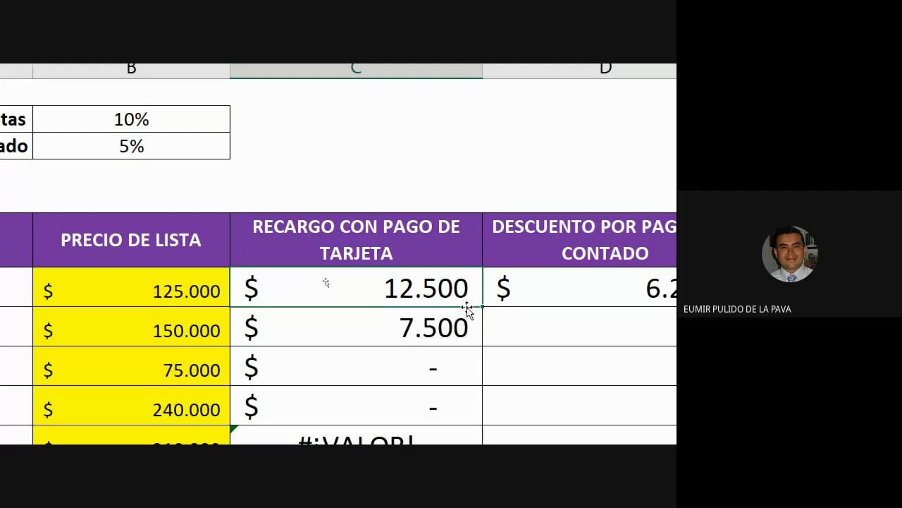
pyautogui.moveTo(483, 308); pyautogui.dragTo(456, 436)
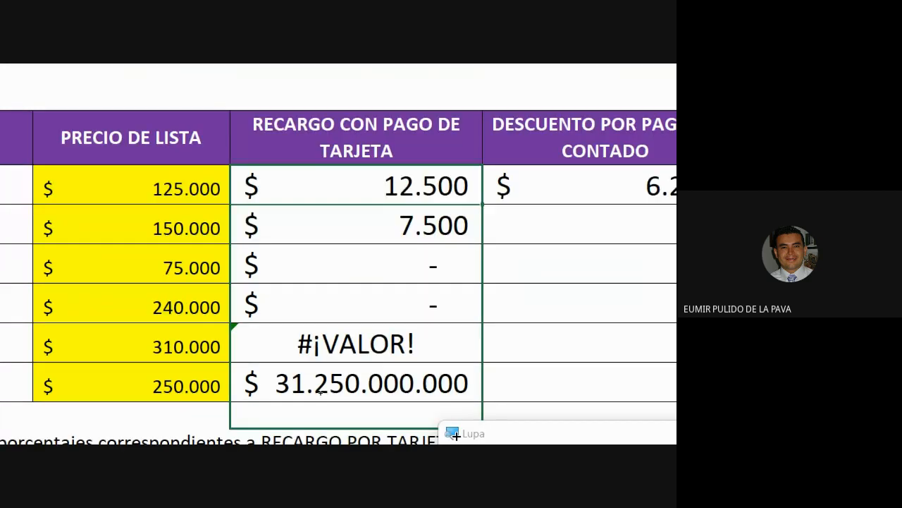
pyautogui.doubleClick(282, 220)
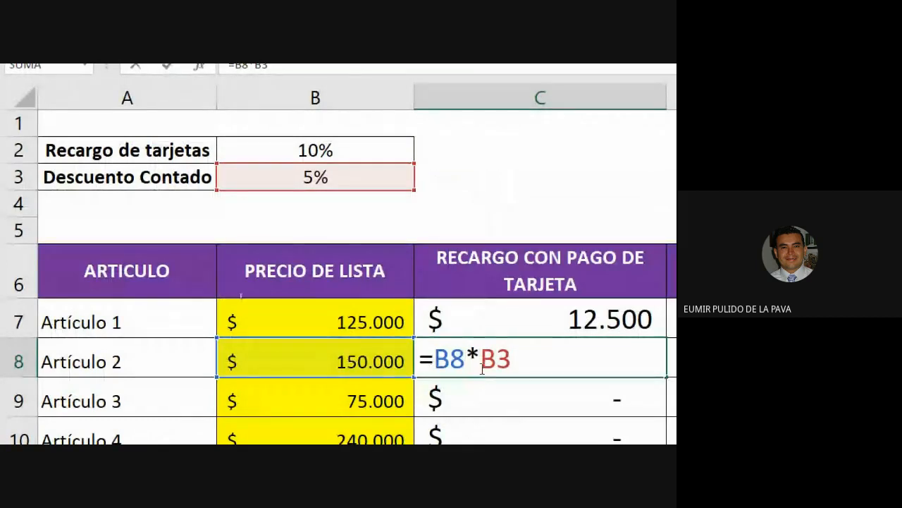
pyautogui.moveTo(482, 369); pyautogui.dragTo(529, 368)
pyautogui.press('Escape')
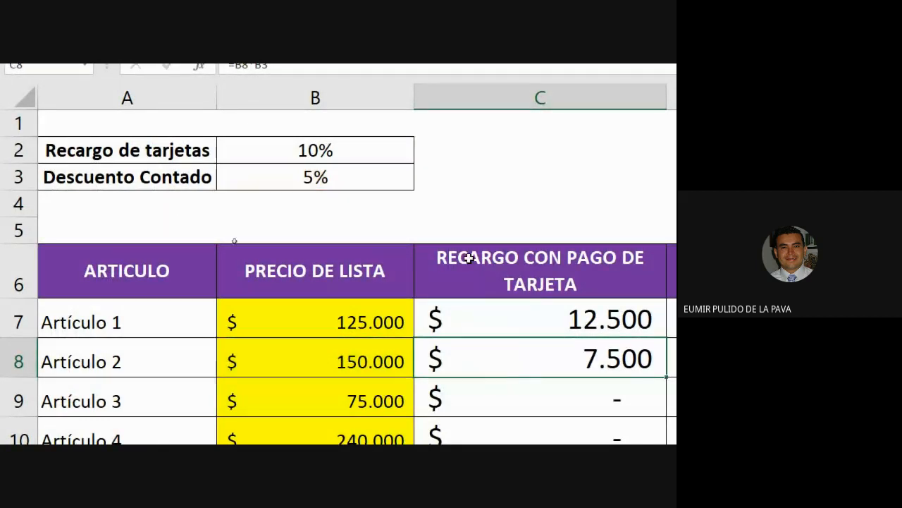
pyautogui.doubleClick(507, 397)
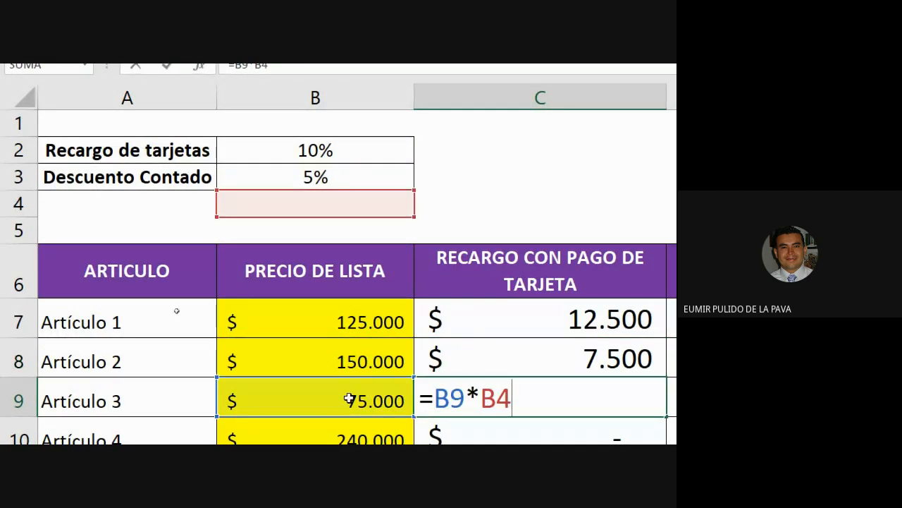
pyautogui.moveTo(497, 399); pyautogui.dragTo(523, 399)
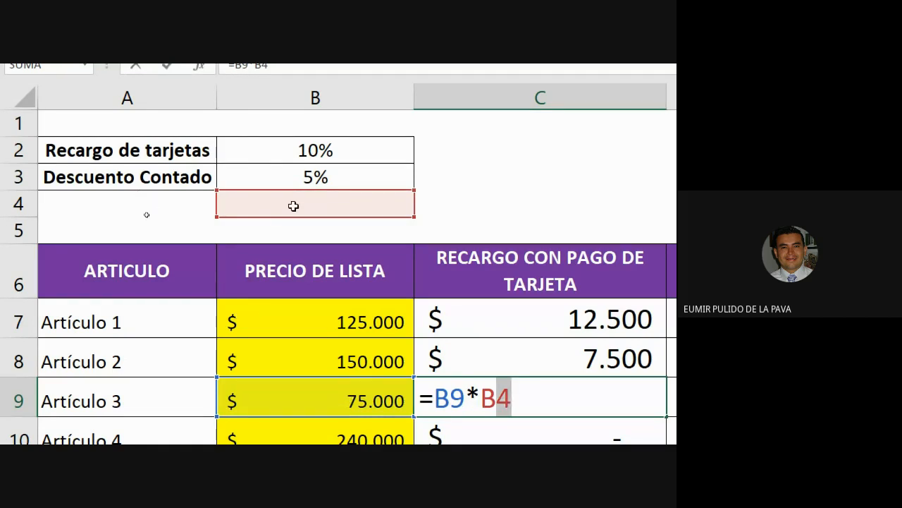
pyautogui.press('Escape')
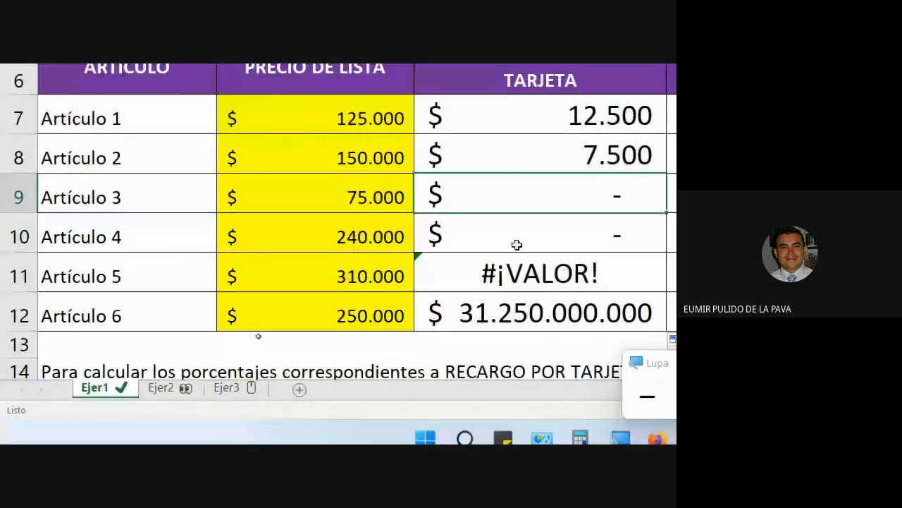
pyautogui.doubleClick(517, 245)
pyautogui.press('Return')
pyautogui.doubleClick(523, 279)
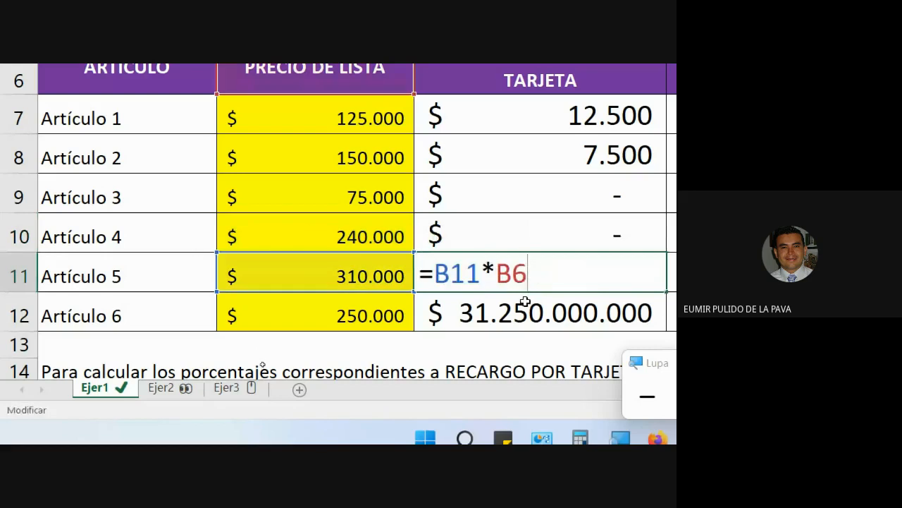
pyautogui.press('Return')
pyautogui.doubleClick(525, 302)
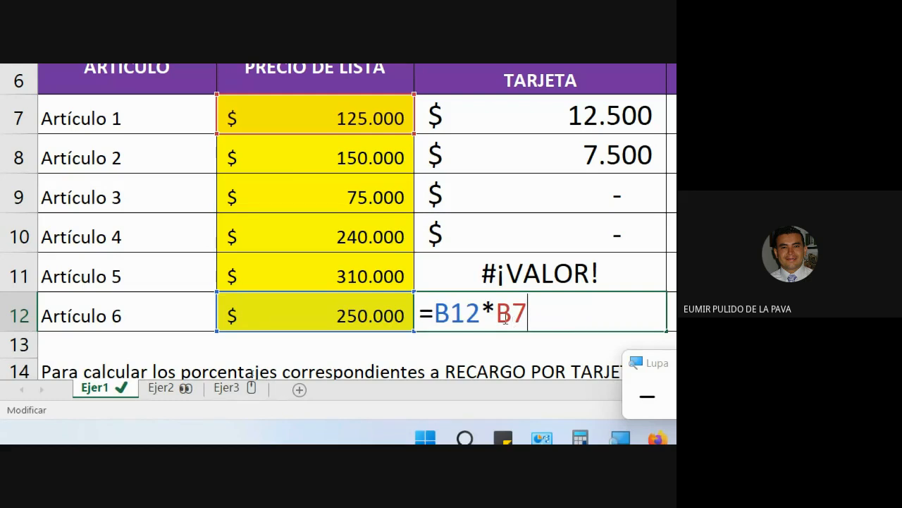
pyautogui.moveTo(497, 313); pyautogui.dragTo(529, 313)
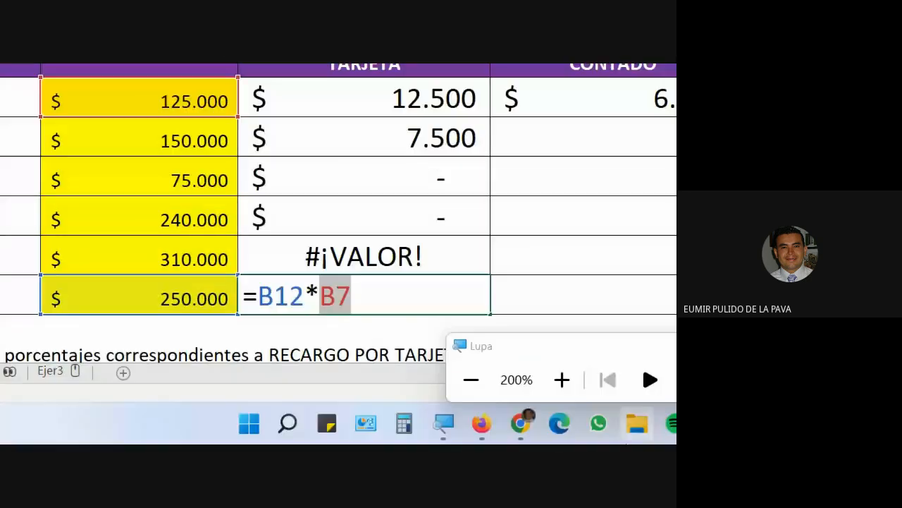
pyautogui.click(375, 256)
pyautogui.doubleClick(364, 261)
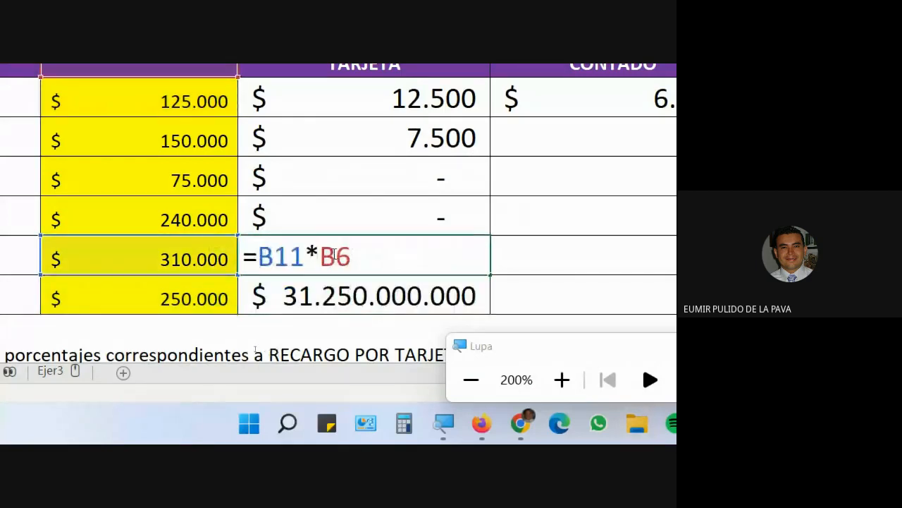
pyautogui.doubleClick(363, 255)
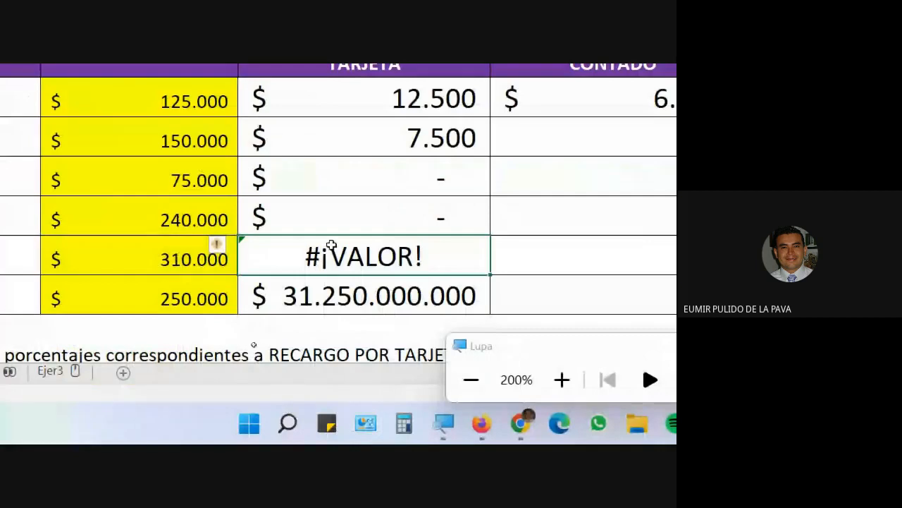
pyautogui.click(345, 216)
pyautogui.doubleClick(345, 216)
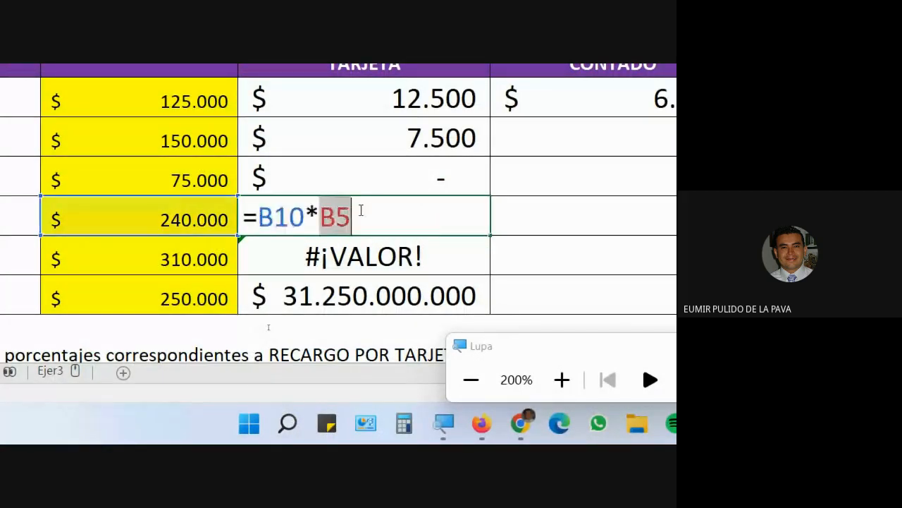
pyautogui.press('Escape')
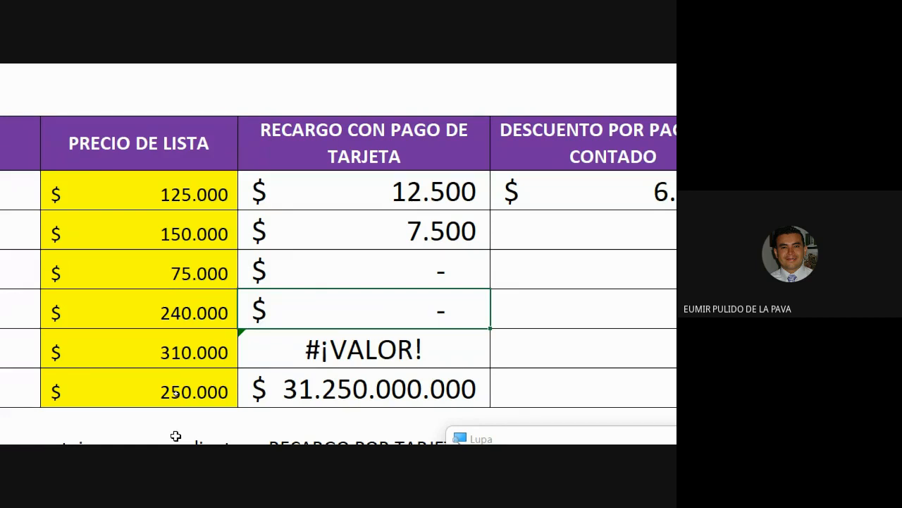
pyautogui.doubleClick(374, 185)
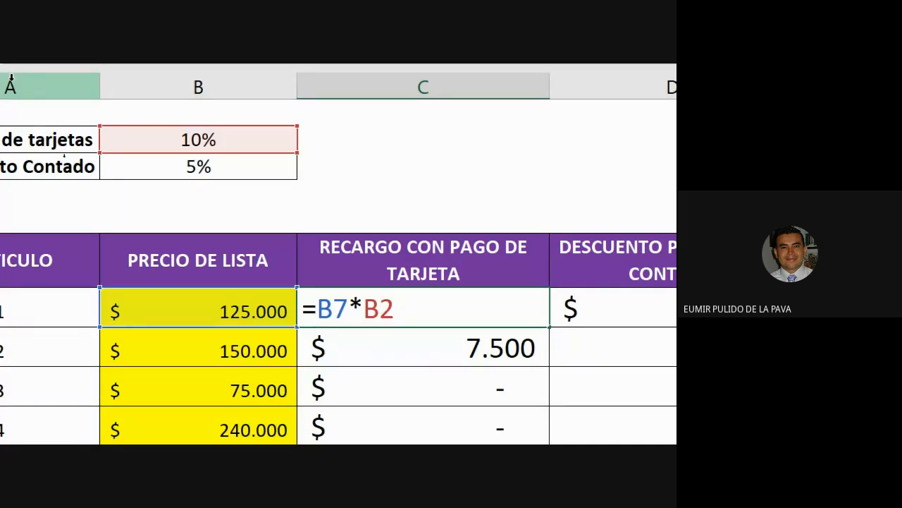
# Lock B2 in C7's surcharge formula as =B7*$B$2 and fill it down to C12.
pyautogui.press('F4')
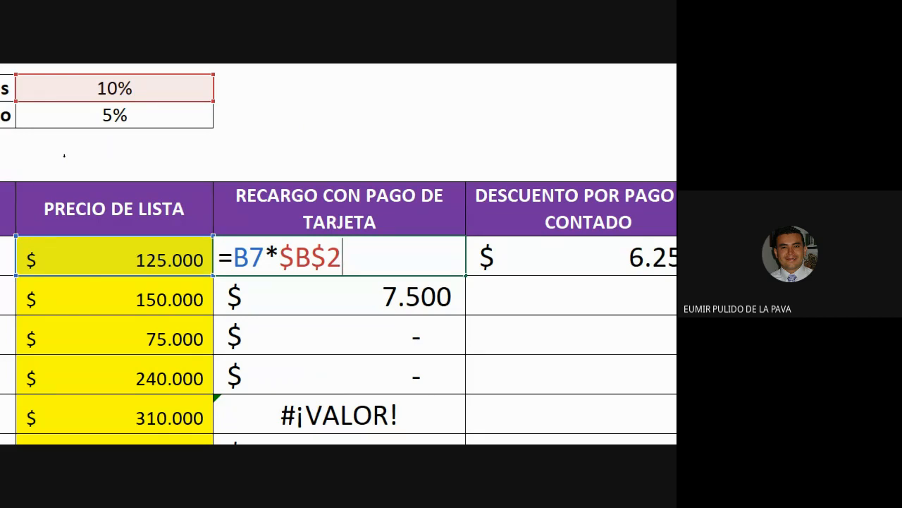
pyautogui.press('Return')
pyautogui.click(360, 264)
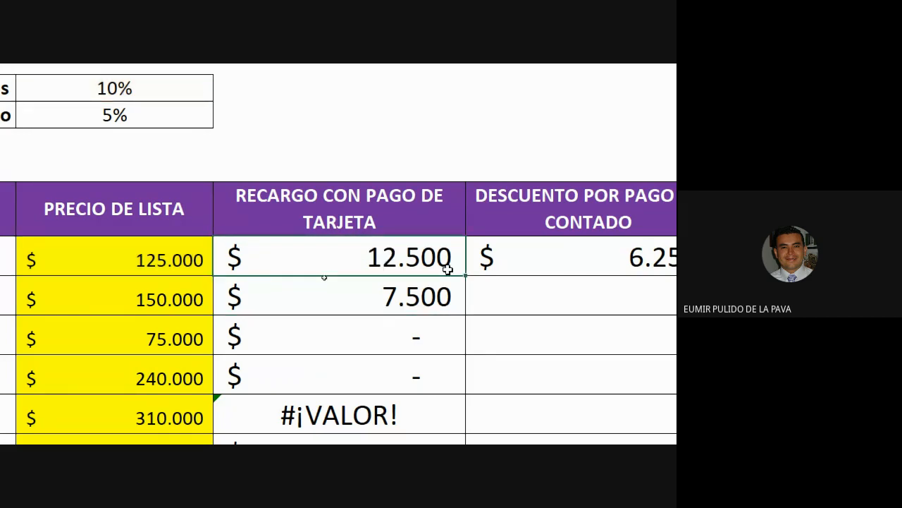
pyautogui.moveTo(465, 277); pyautogui.dragTo(416, 205)
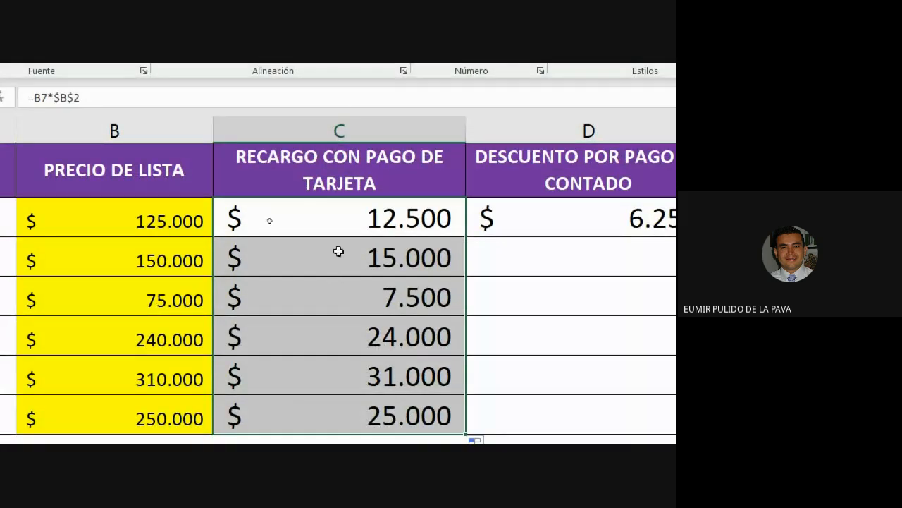
# Check the copied surcharge formulas in C8–C10, then reopen C7's formula for editing.
pyautogui.doubleClick(338, 251)
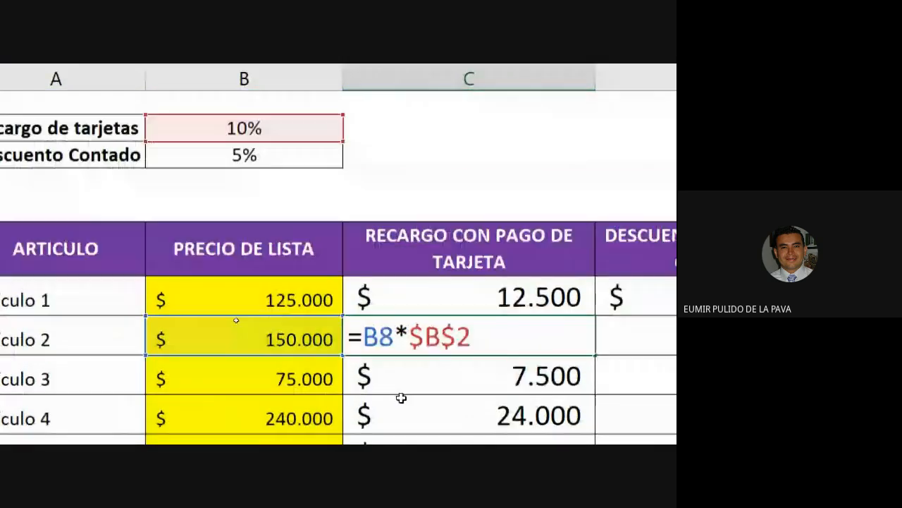
pyautogui.doubleClick(396, 374)
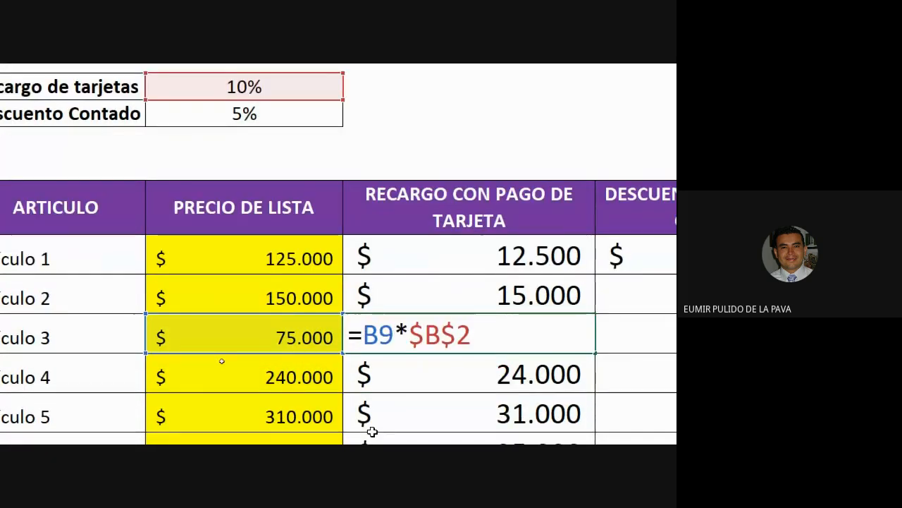
pyautogui.doubleClick(427, 344)
pyautogui.press('Escape')
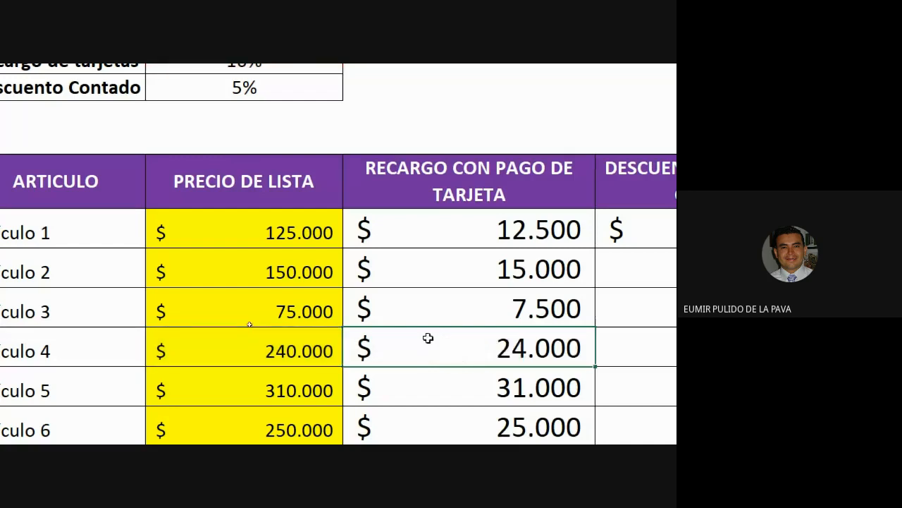
pyautogui.doubleClick(455, 235)
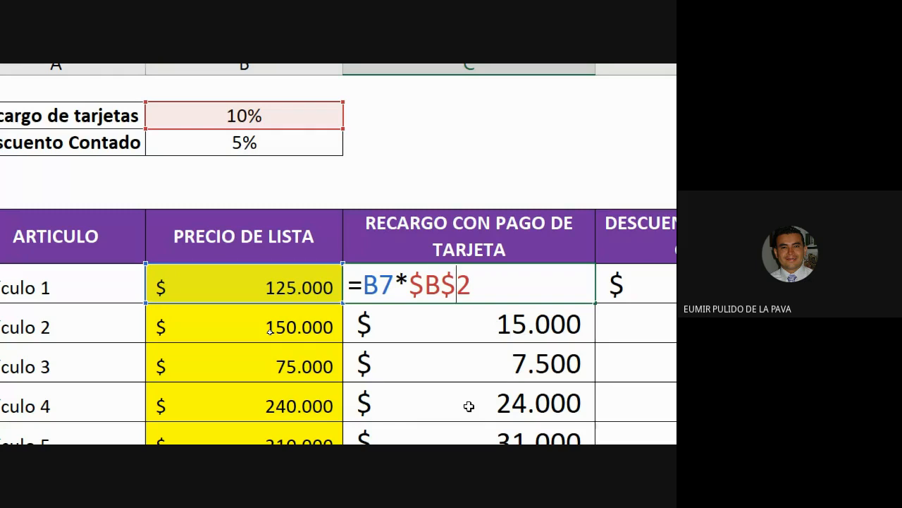
# Change C7's reference to the mixed B$2 and fill the formula down to C12.
pyautogui.press('F4')
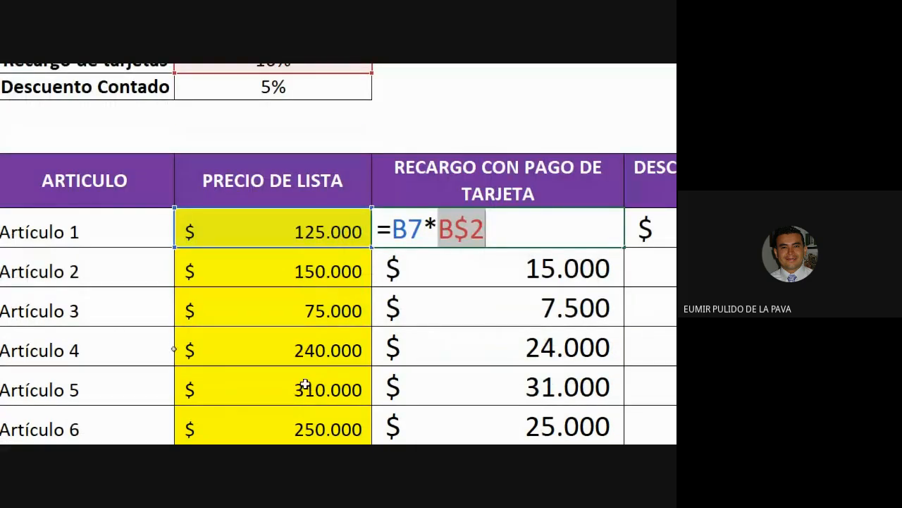
pyautogui.press('Return')
pyautogui.click(465, 233)
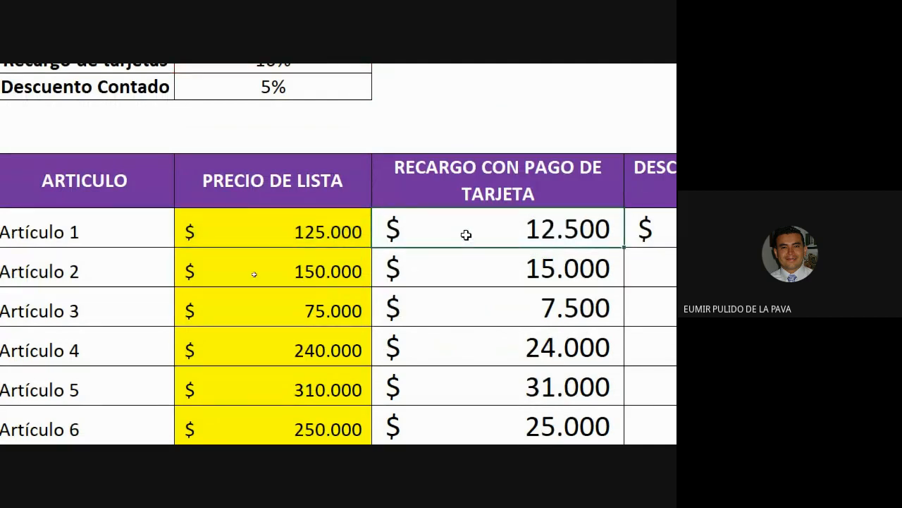
pyautogui.moveTo(614, 250); pyautogui.dragTo(592, 310)
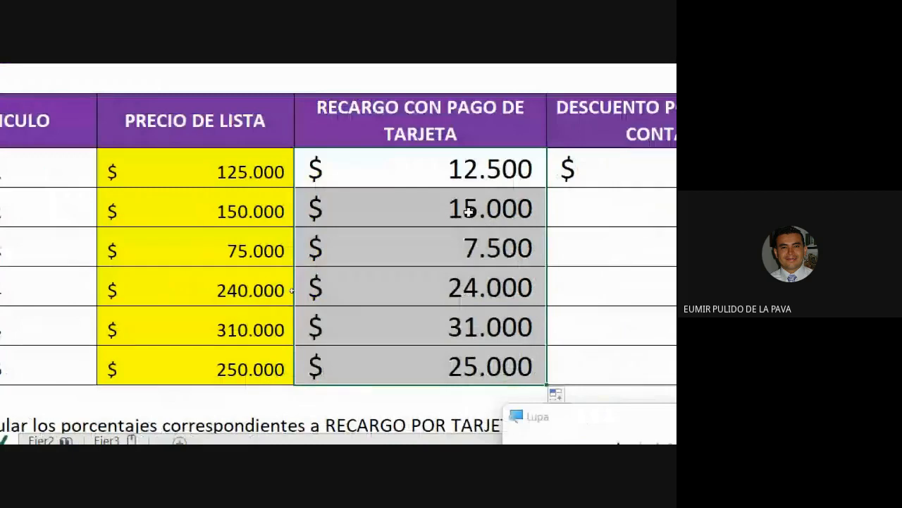
# Verify the copied B$2 surcharge formulas for Artículos 2–5, then reset Magnifier to 100%.
pyautogui.doubleClick(469, 211)
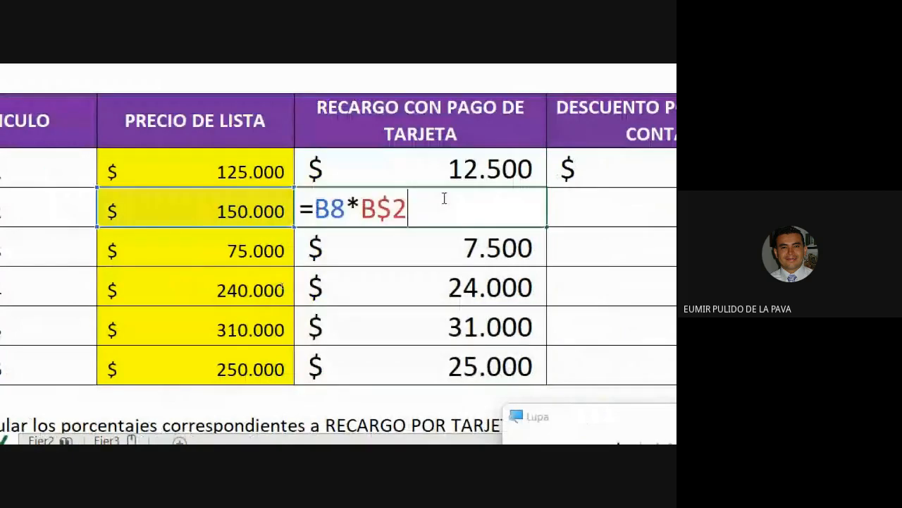
pyautogui.doubleClick(429, 247)
pyautogui.doubleClick(428, 279)
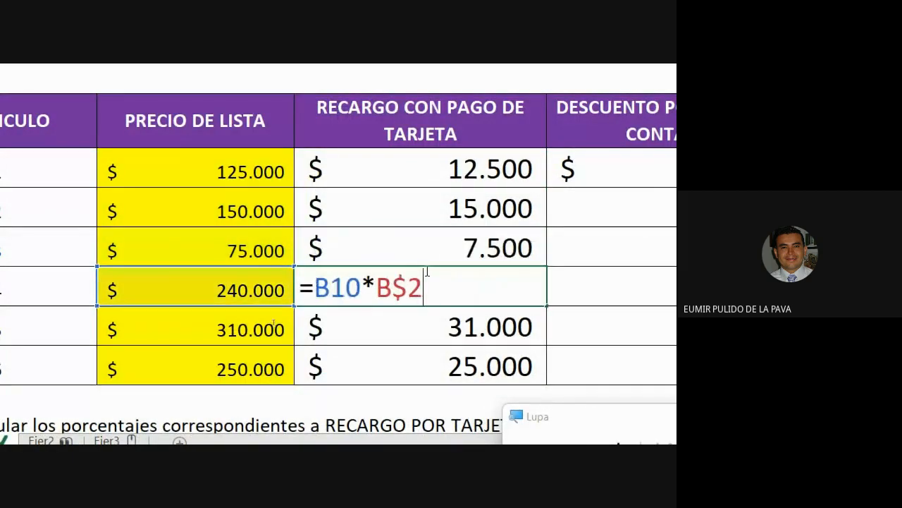
pyautogui.click(422, 325)
pyautogui.doubleClick(422, 326)
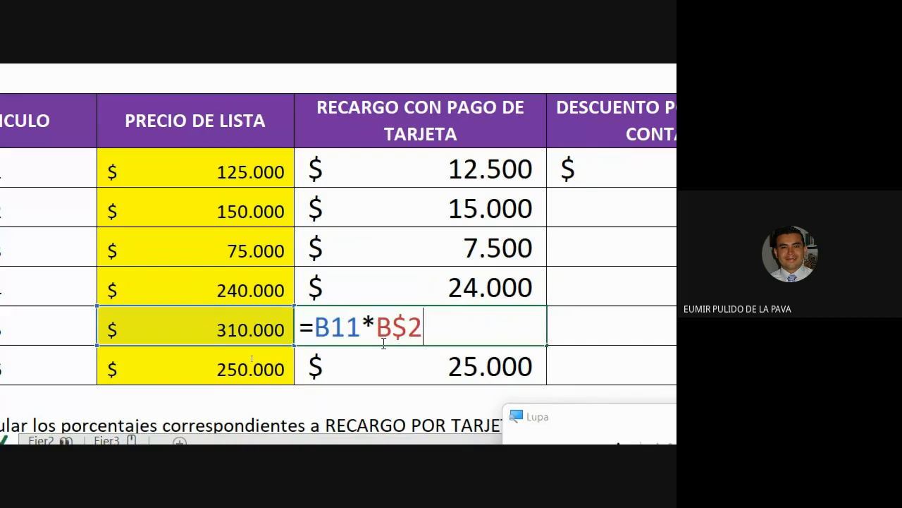
pyautogui.moveTo(378, 332); pyautogui.dragTo(426, 332)
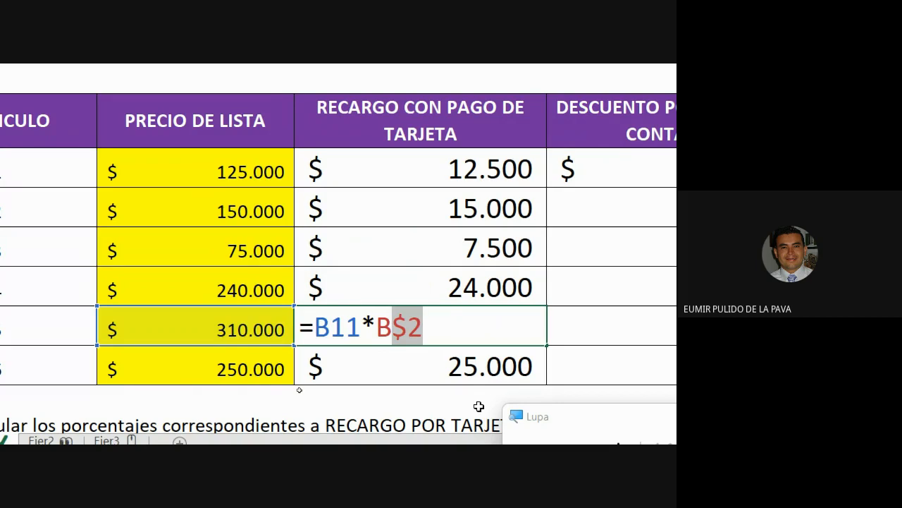
pyautogui.hotkey('ctrl', 'Return')
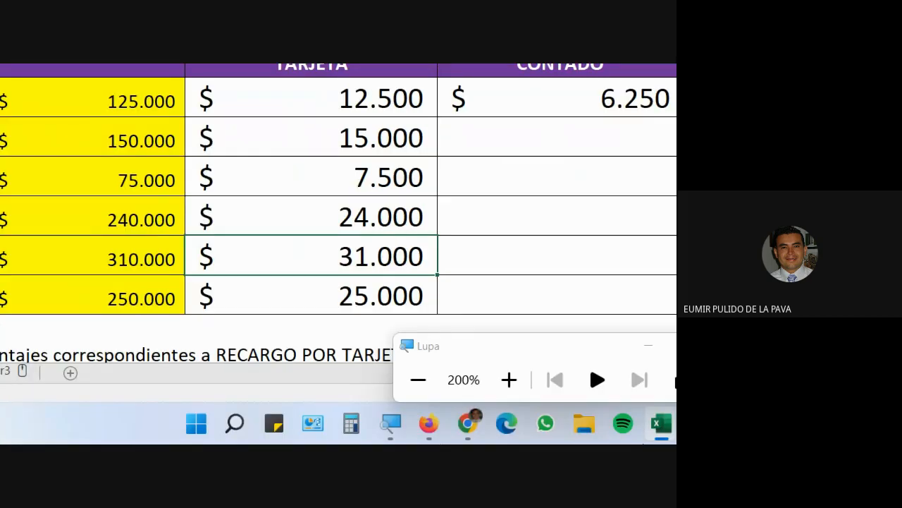
pyautogui.click(332, 380)
pyautogui.click(349, 434)
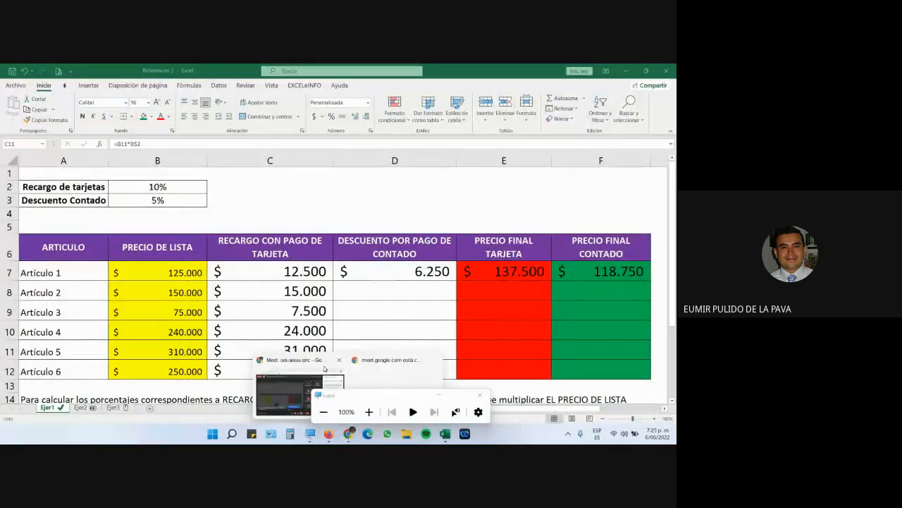
# Bring up the Google Meet call with its in-call messages, then return to the spreadsheet.
pyautogui.click(325, 368)
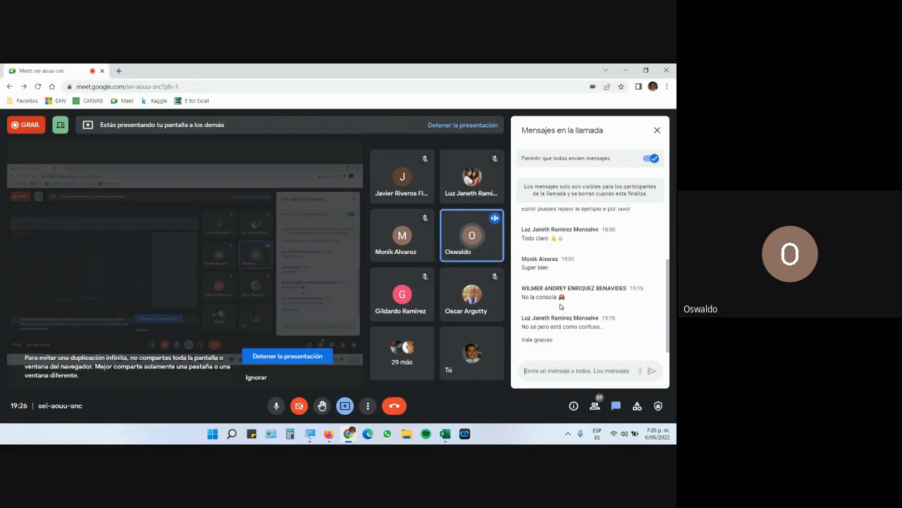
pyautogui.press('Menu')
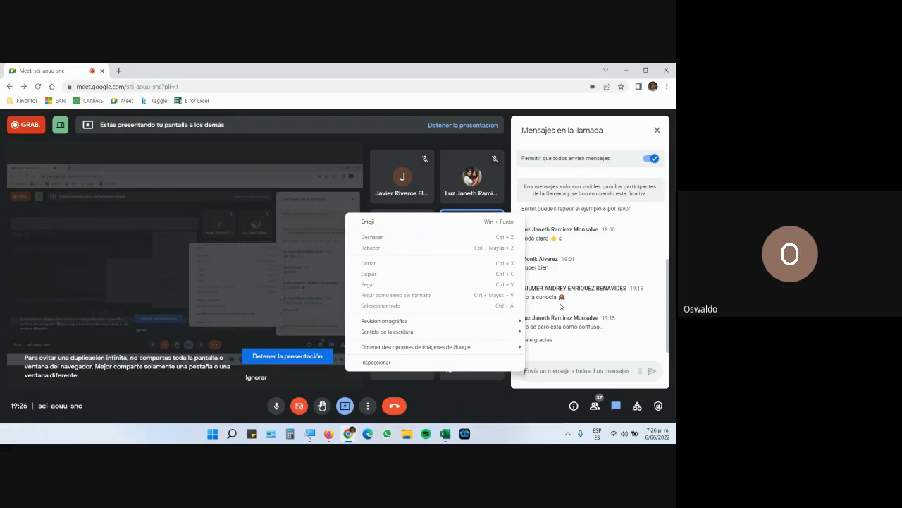
pyautogui.press('Escape')
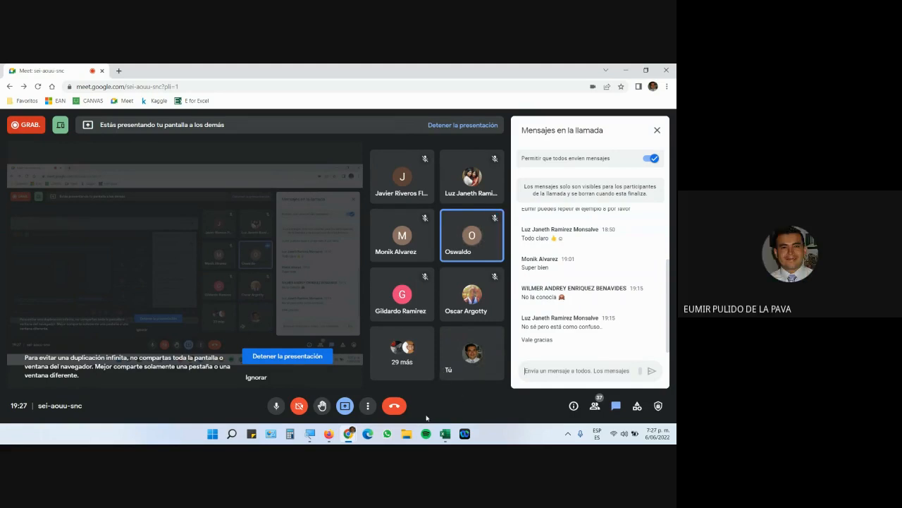
pyautogui.click(443, 433)
# Enter =B7*B3 in D7 of the Referencias 2 workbook and fill it down to D12.
pyautogui.click(554, 400)
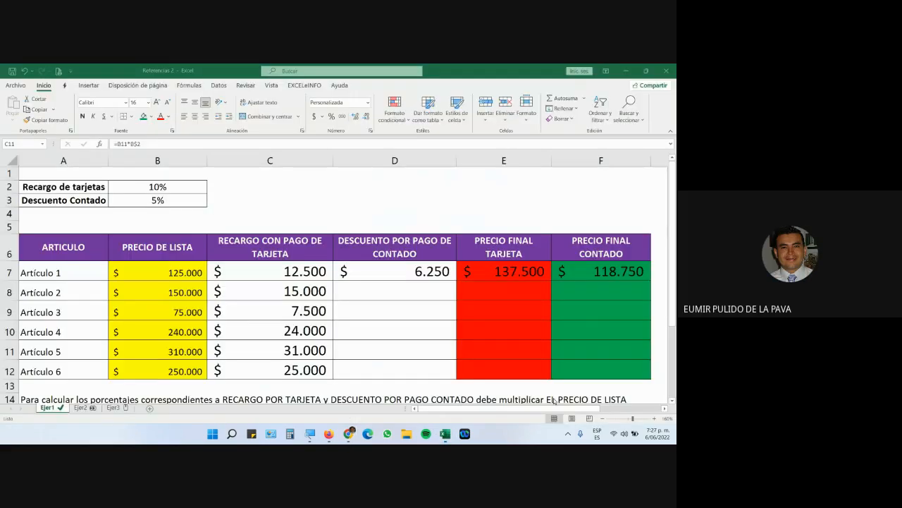
pyautogui.click(368, 275)
pyautogui.write('=B7*B3')
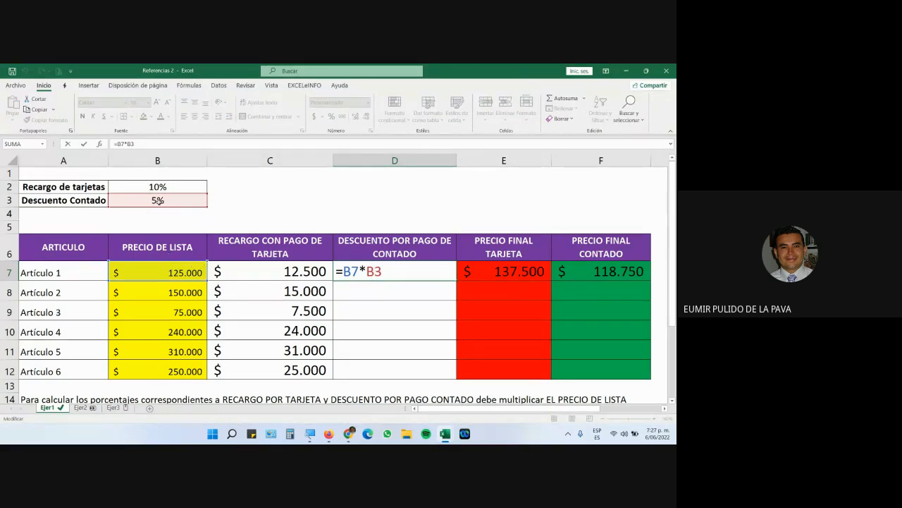
pyautogui.hotkey('ctrl', 'Return')
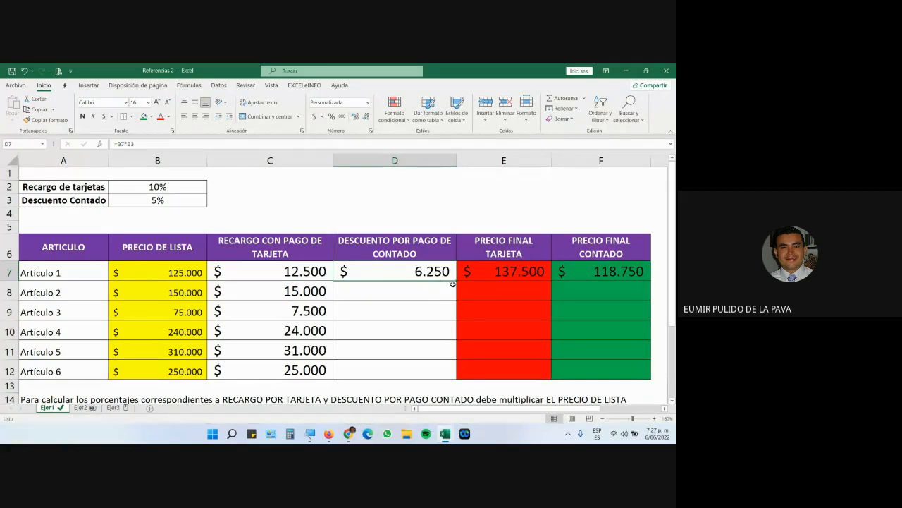
pyautogui.moveTo(455, 282); pyautogui.dragTo(449, 370)
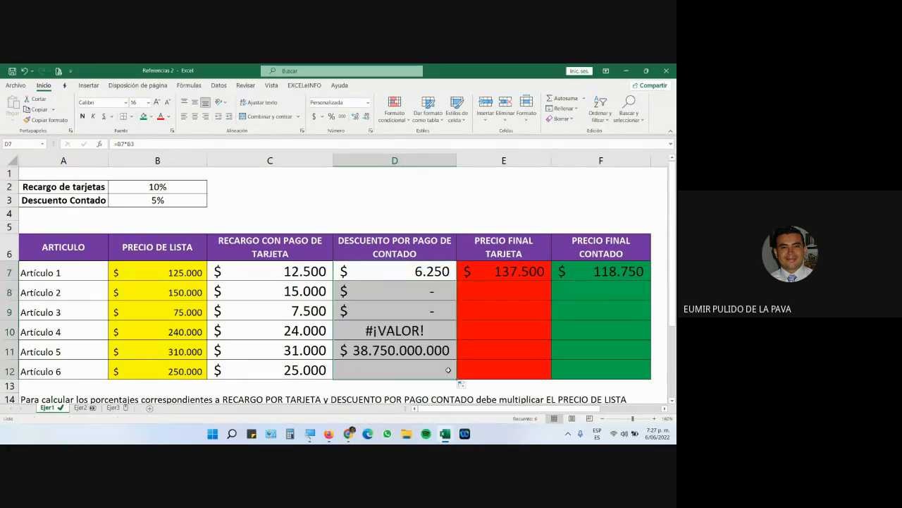
# Inspect the copied discount formulas in D8–D12, showing dashes, #¡VALOR! and huge amounts.
pyautogui.doubleClick(388, 289)
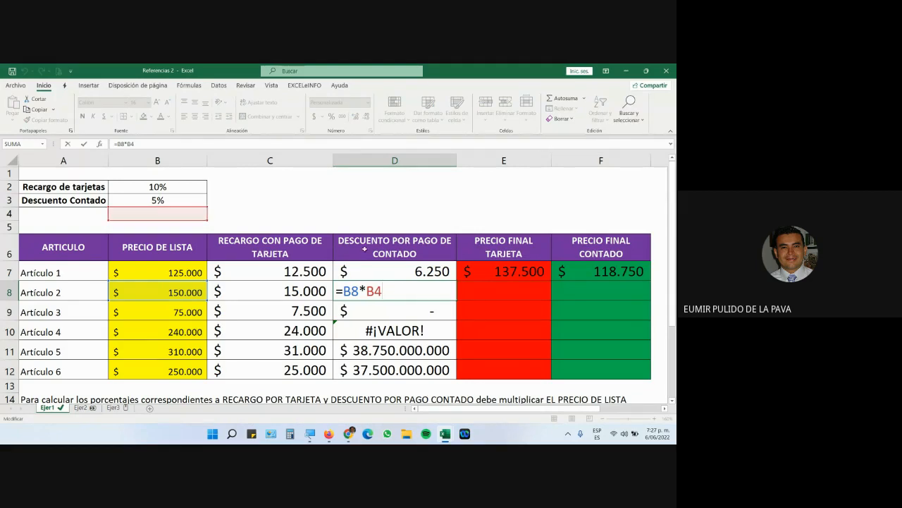
pyautogui.press('Return')
pyautogui.doubleClick(395, 307)
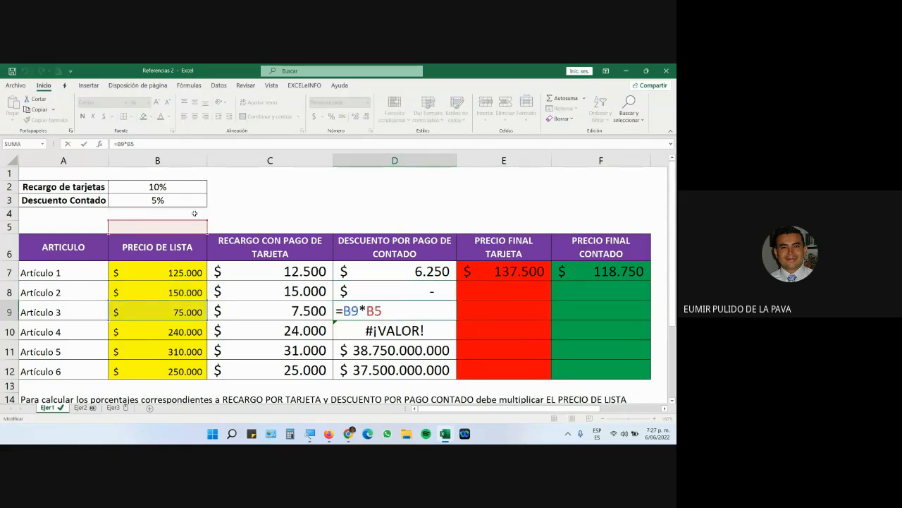
pyautogui.press('Return')
pyautogui.doubleClick(416, 328)
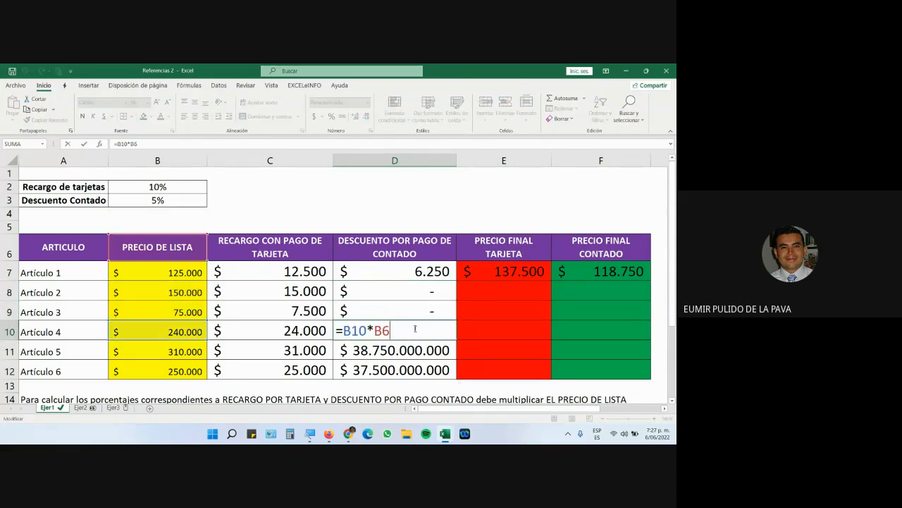
pyautogui.press('Escape')
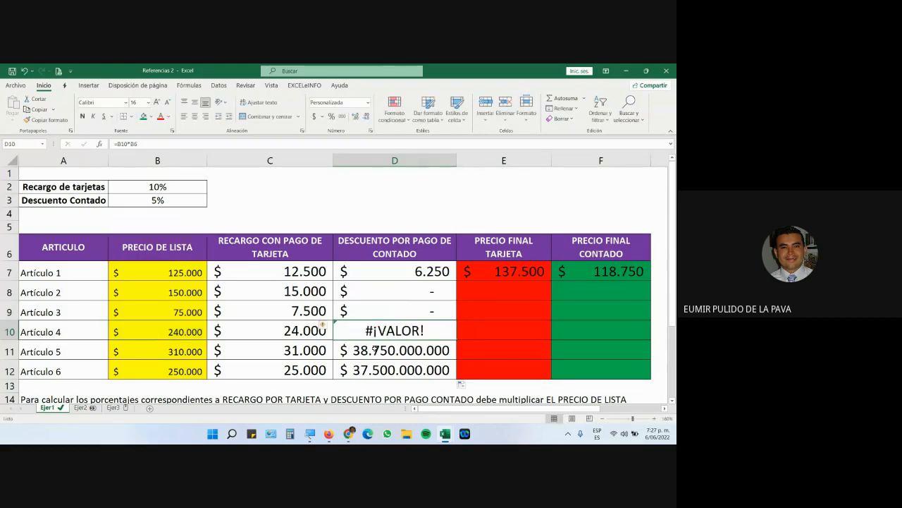
pyautogui.doubleClick(375, 349)
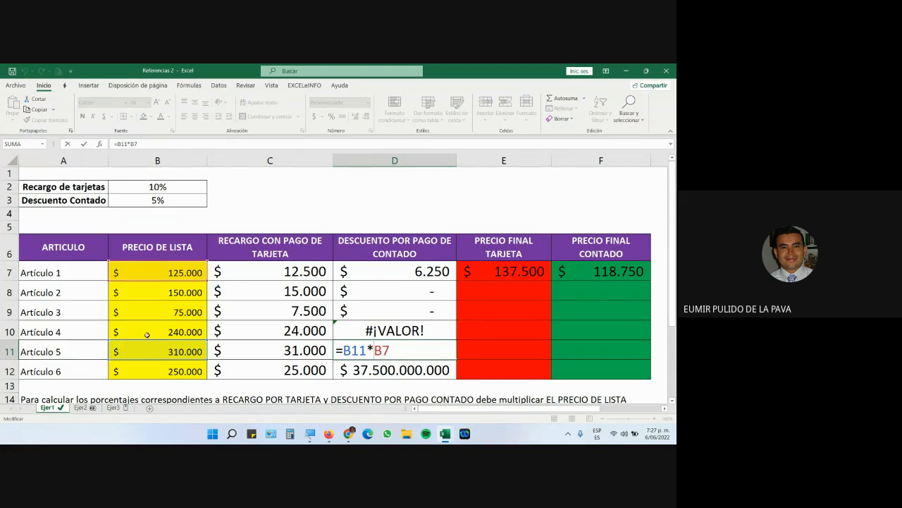
pyautogui.hotkey('ctrl', 'Return')
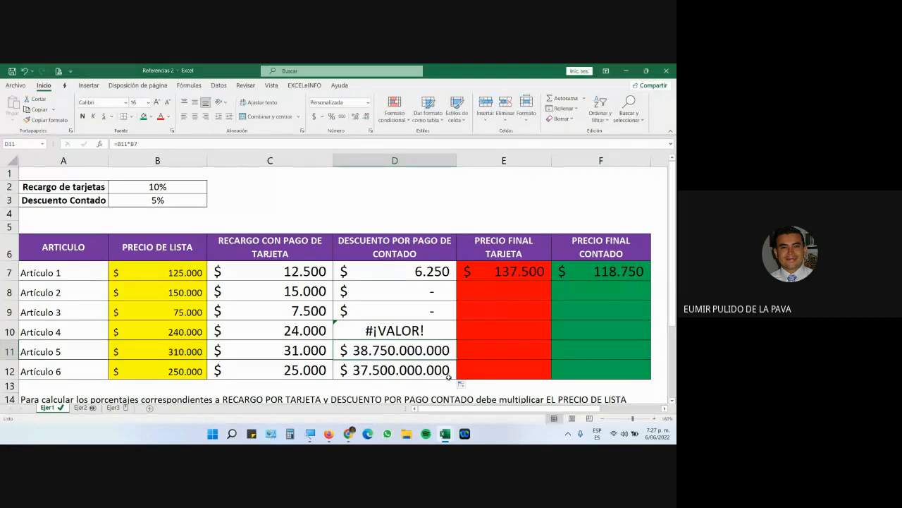
pyautogui.doubleClick(412, 370)
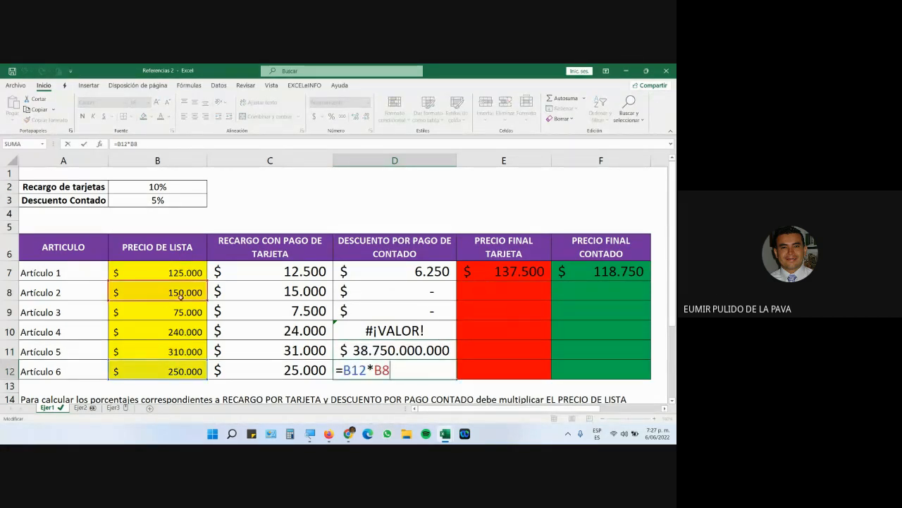
pyautogui.hotkey('ctrl', 'Return')
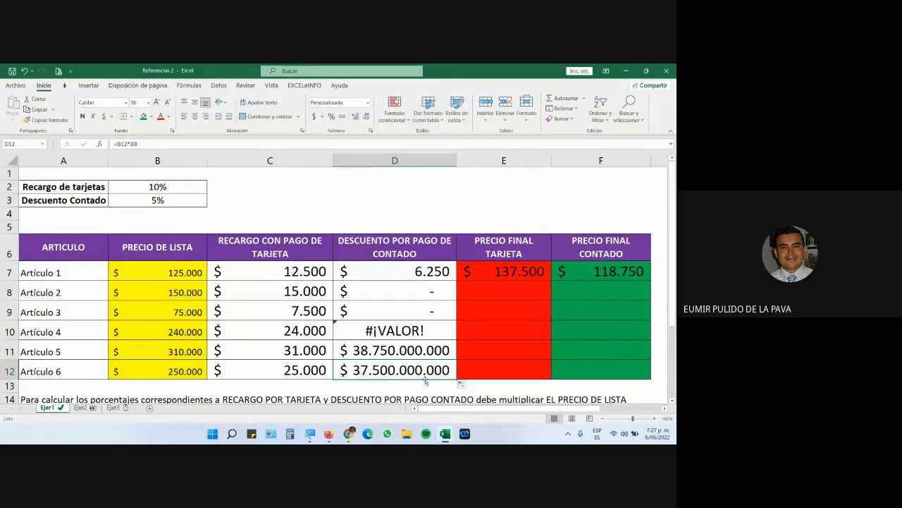
pyautogui.doubleClick(414, 270)
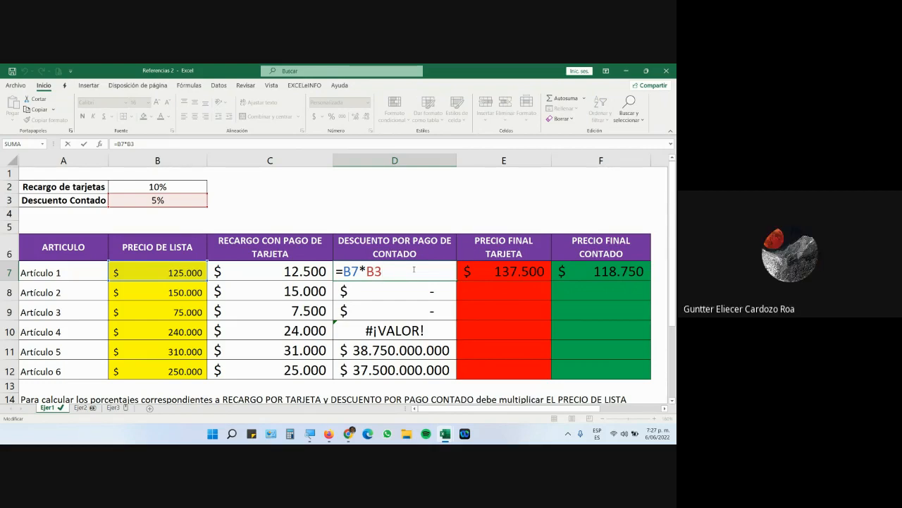
# Change D7's discount formula to =B7*B$3 and review the formulas in D8–D12.
pyautogui.press('F4')
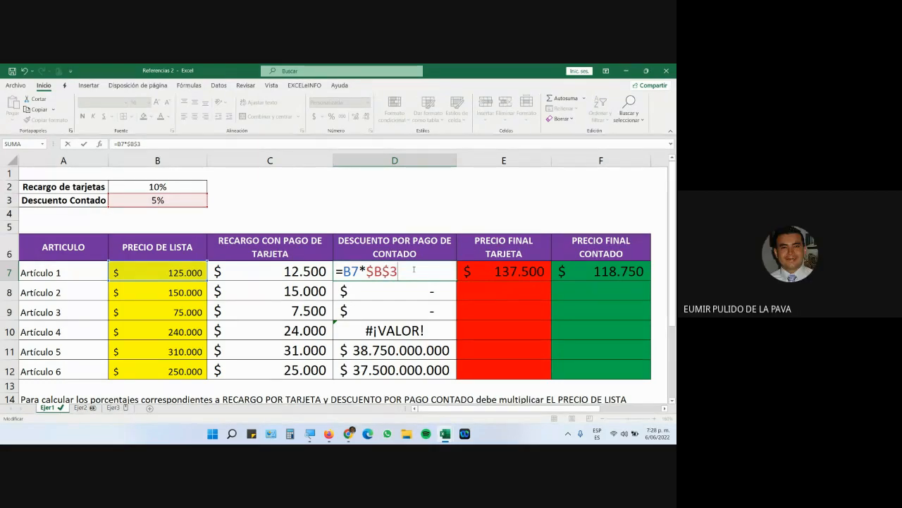
pyautogui.press('F4')
pyautogui.hotkey('ctrl', 'Return')
pyautogui.doubleClick(392, 296)
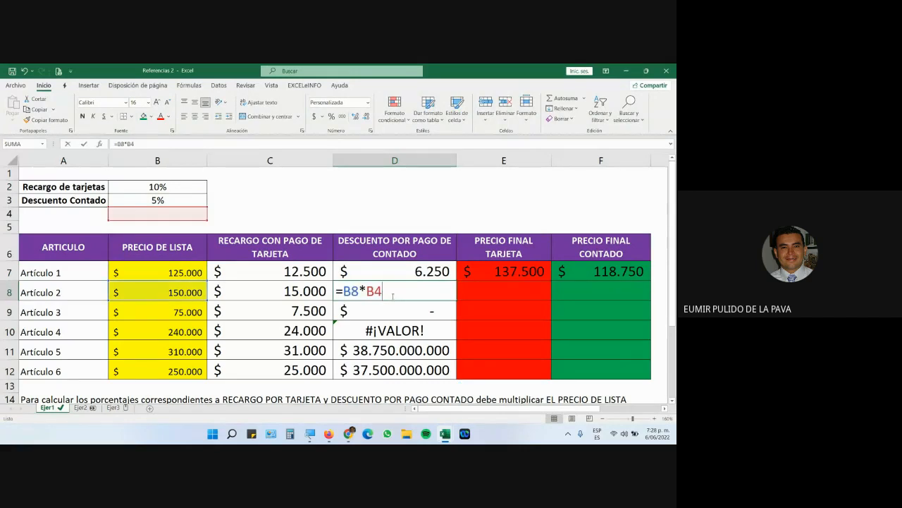
pyautogui.doubleClick(390, 305)
pyautogui.doubleClick(384, 326)
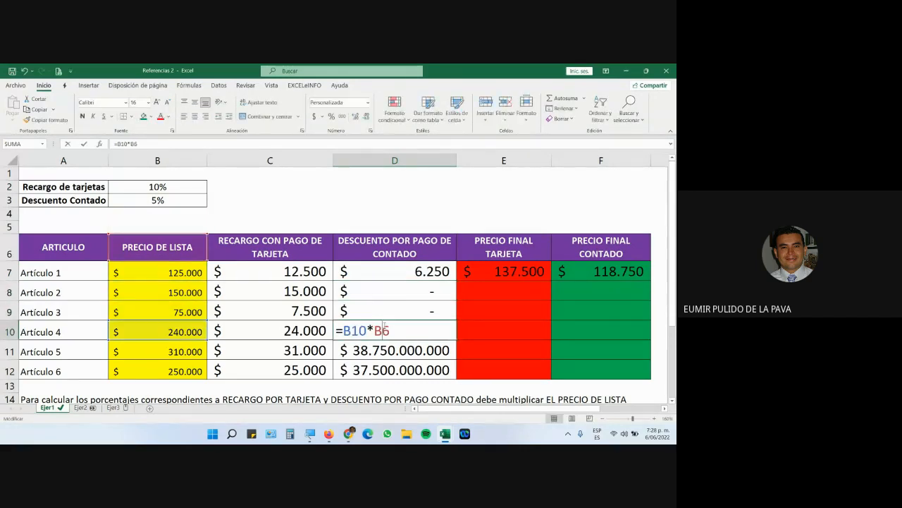
pyautogui.doubleClick(381, 347)
pyautogui.doubleClick(378, 366)
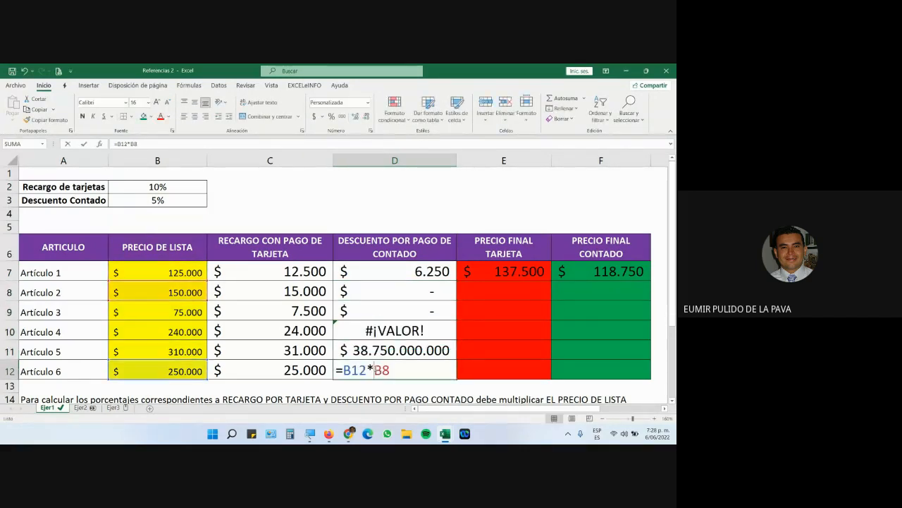
# Reapply the B$3 mixed reference in D7 and fill the formula down to D12.
pyautogui.doubleClick(414, 275)
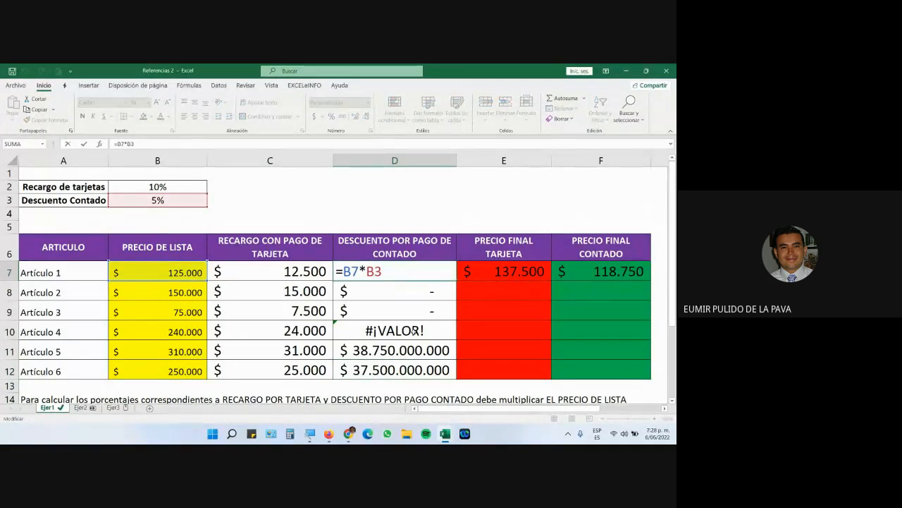
pyautogui.press('F4')
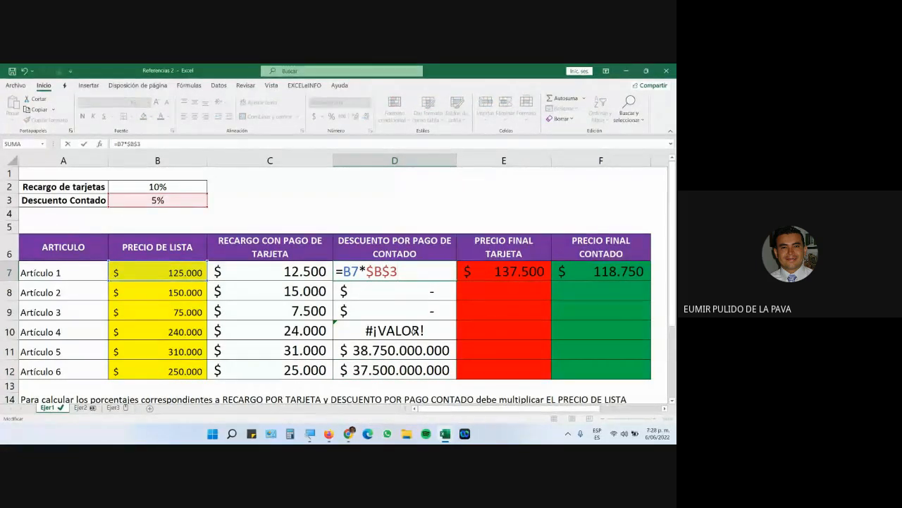
pyautogui.press('F4')
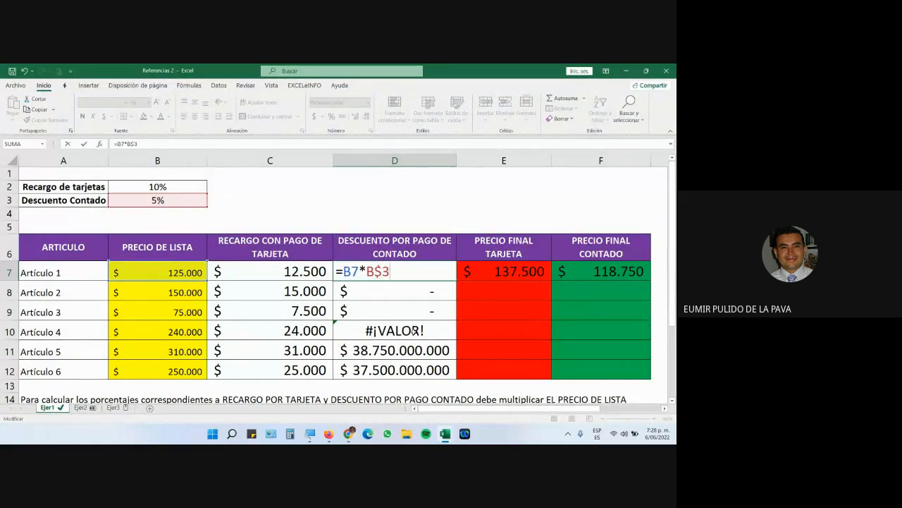
pyautogui.press('Return')
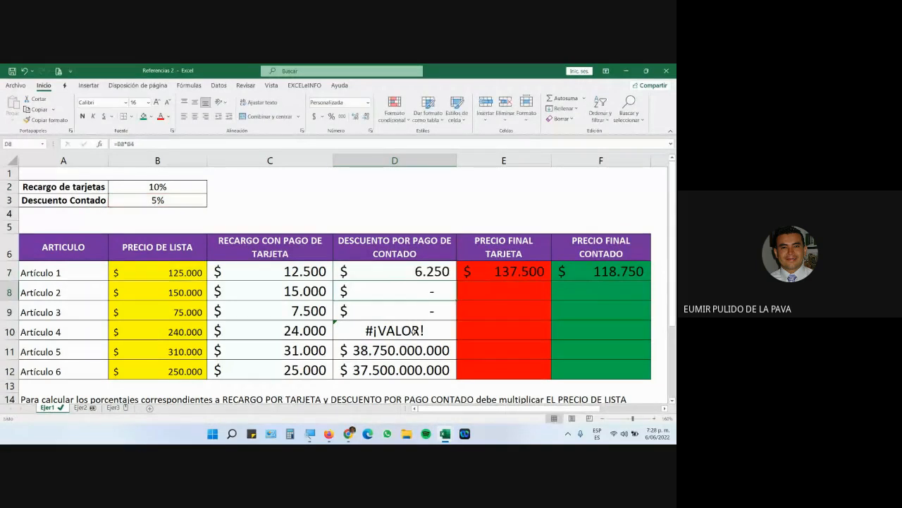
pyautogui.click(437, 279)
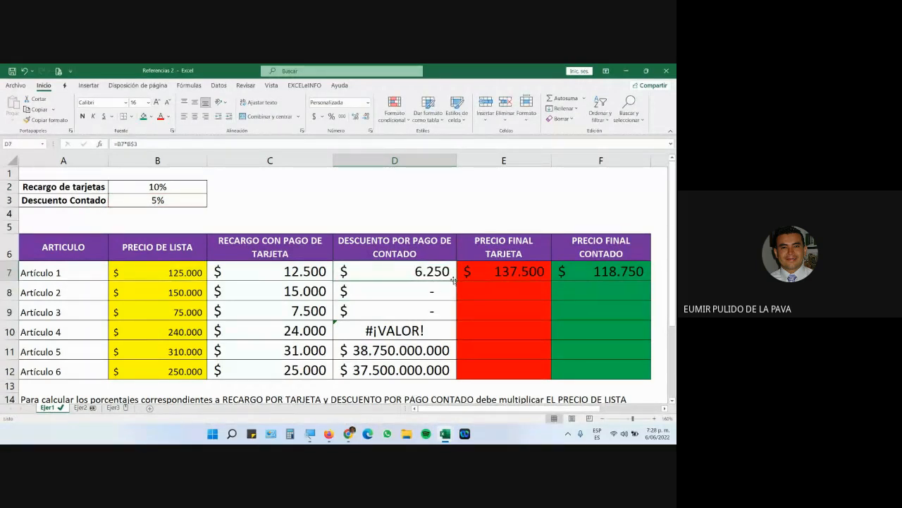
pyautogui.moveTo(454, 282); pyautogui.dragTo(440, 370)
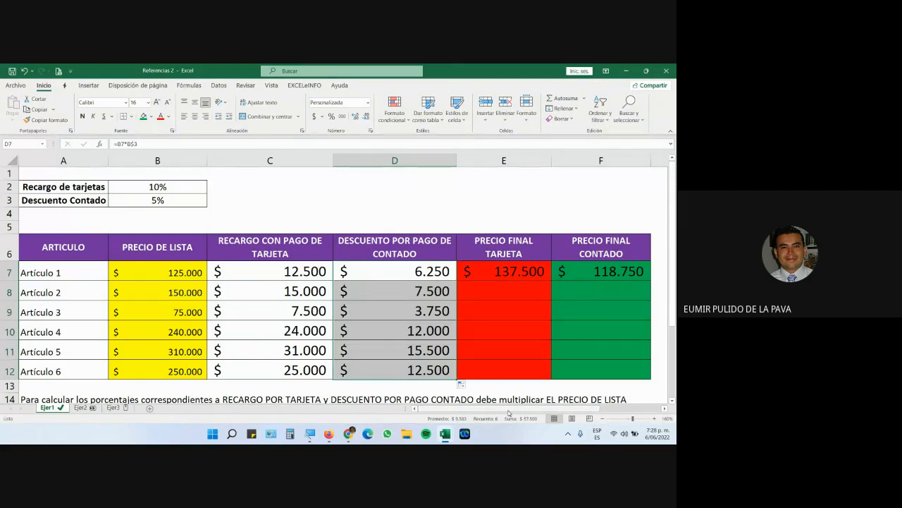
# Verify the D8–D12 discounts: 7.500, 3.750, 12.000, 15.500 and 12.500.
pyautogui.click(392, 283)
pyautogui.doubleClick(391, 288)
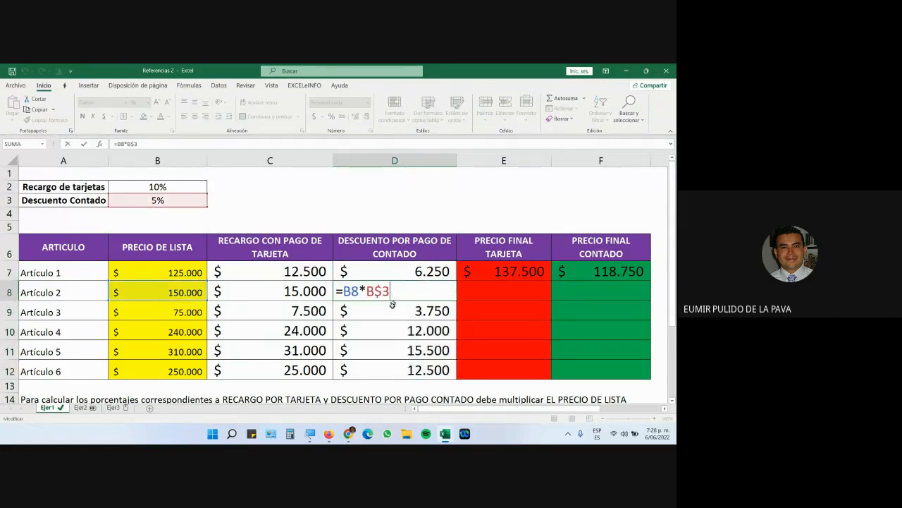
pyautogui.doubleClick(393, 309)
pyautogui.doubleClick(389, 330)
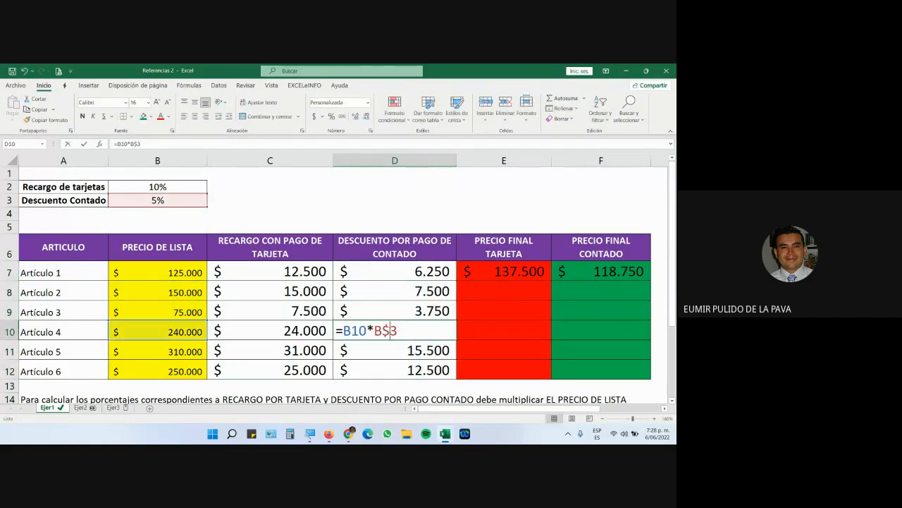
pyautogui.doubleClick(387, 351)
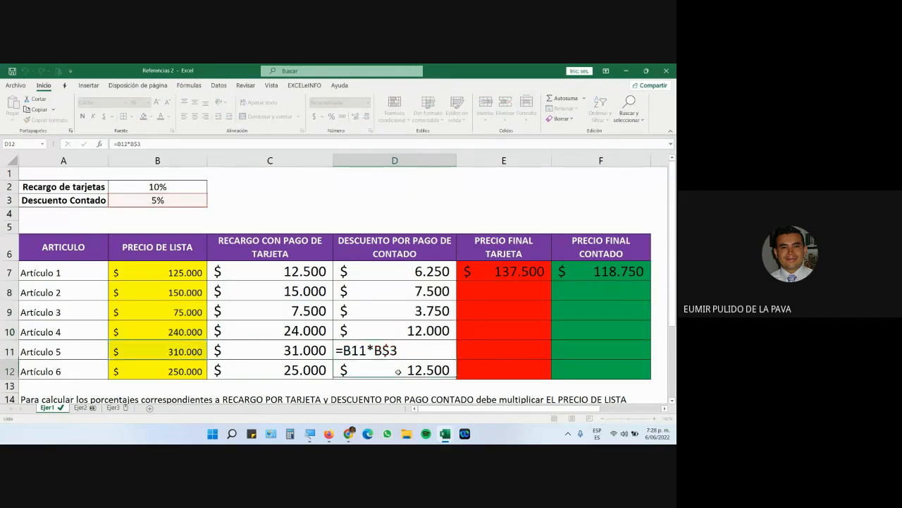
pyautogui.doubleClick(399, 371)
pyautogui.click(403, 261)
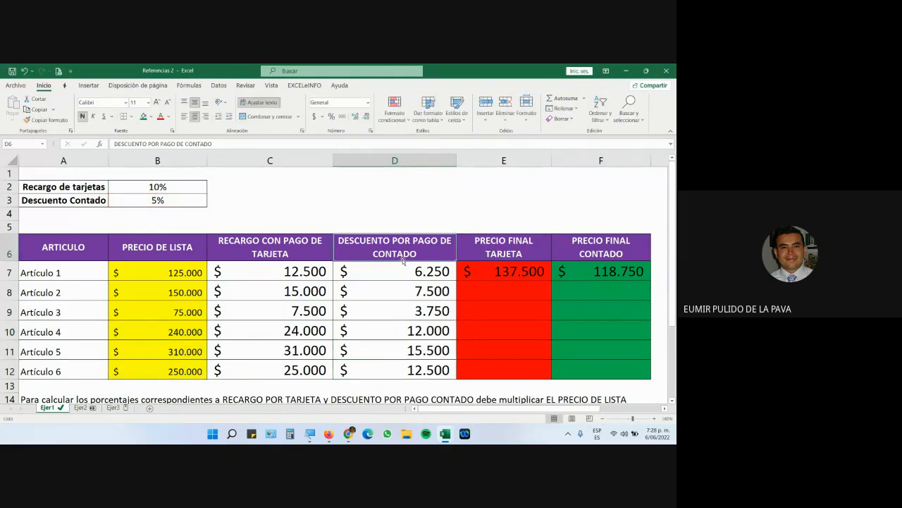
# Fill the card and cash final-price formulas in E7:F7 down to row 12.
pyautogui.doubleClick(479, 271)
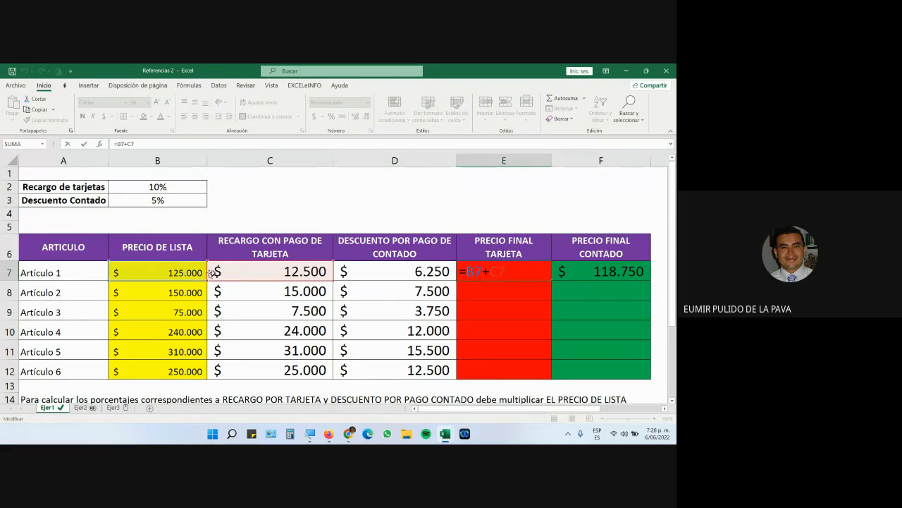
pyautogui.doubleClick(567, 269)
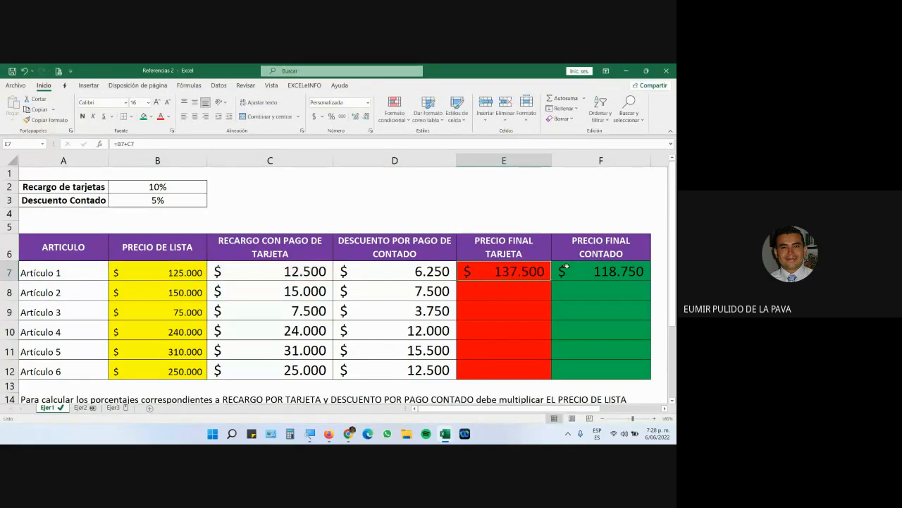
pyautogui.click(540, 274)
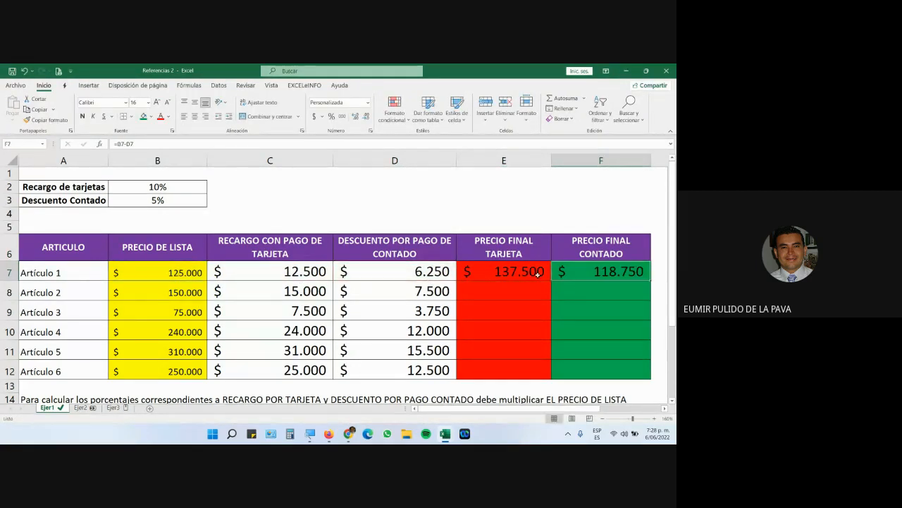
pyautogui.moveTo(540, 273); pyautogui.dragTo(644, 371)
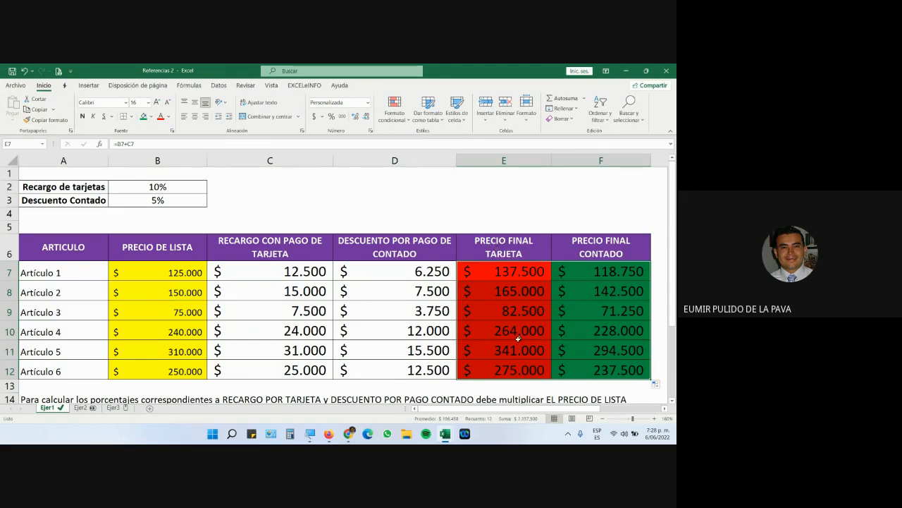
pyautogui.doubleClick(509, 269)
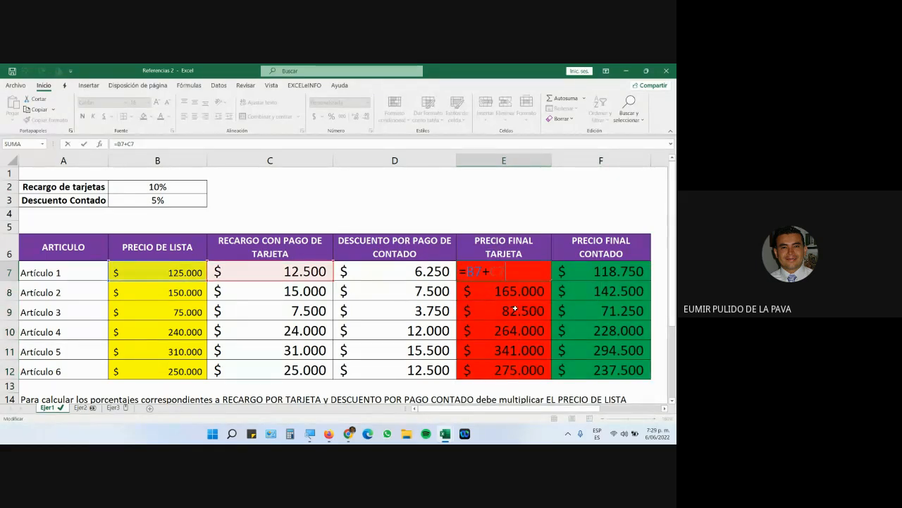
pyautogui.press('Escape')
# Remove the red and green background from E7:F12 using Sin relleno.
pyautogui.moveTo(525, 271); pyautogui.dragTo(552, 360)
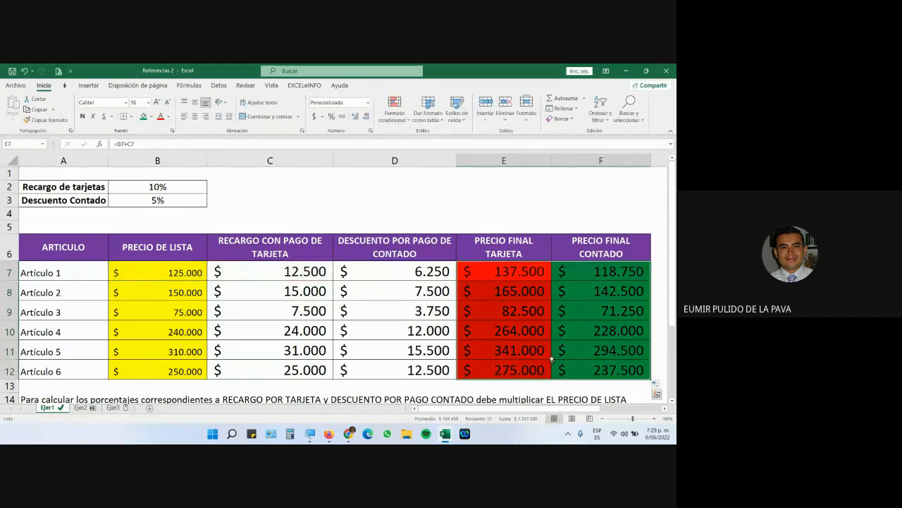
pyautogui.click(151, 117)
pyautogui.click(166, 213)
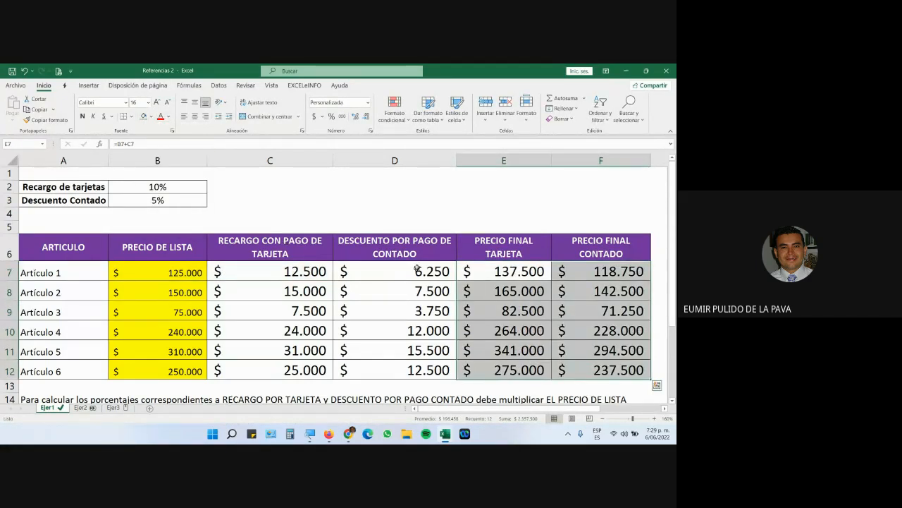
pyautogui.click(504, 290)
pyautogui.doubleClick(482, 272)
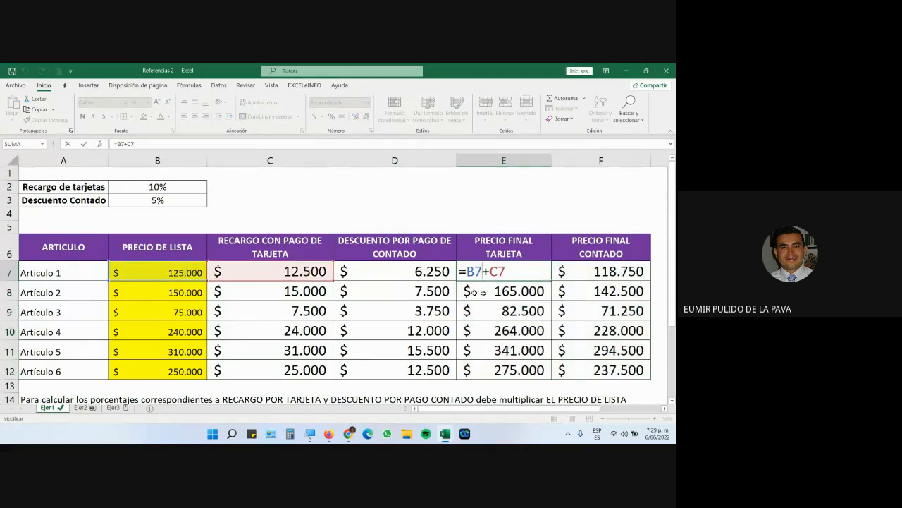
pyautogui.press('Return')
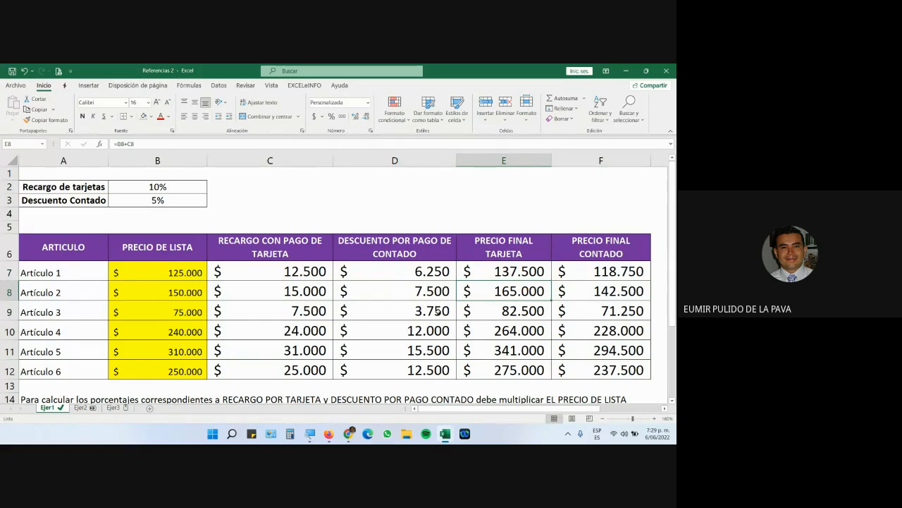
pyautogui.moveTo(171, 313); pyautogui.dragTo(262, 310)
pyautogui.moveTo(186, 331); pyautogui.dragTo(238, 330)
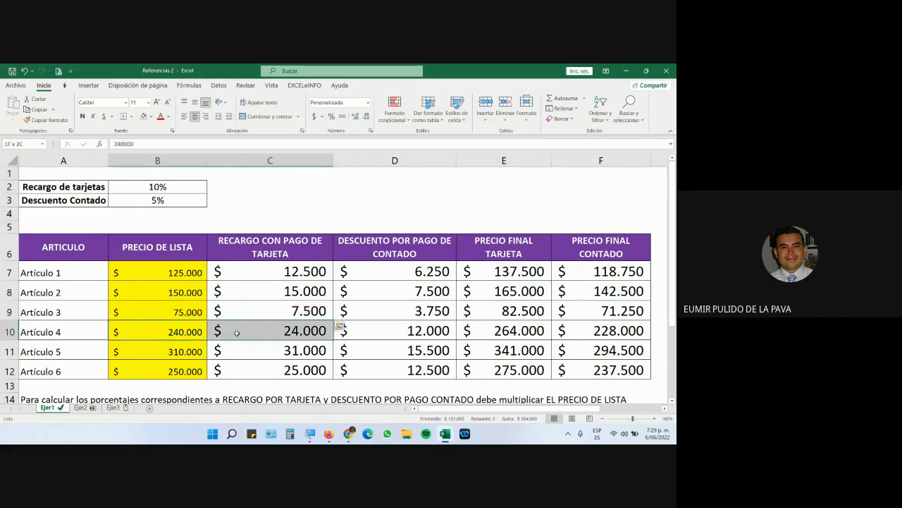
pyautogui.moveTo(169, 351); pyautogui.dragTo(236, 348)
pyautogui.doubleClick(491, 269)
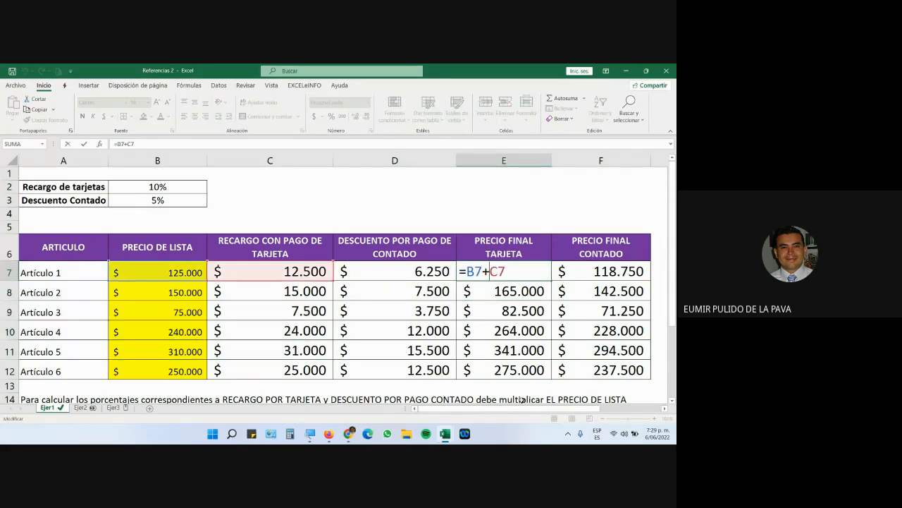
pyautogui.press('Return')
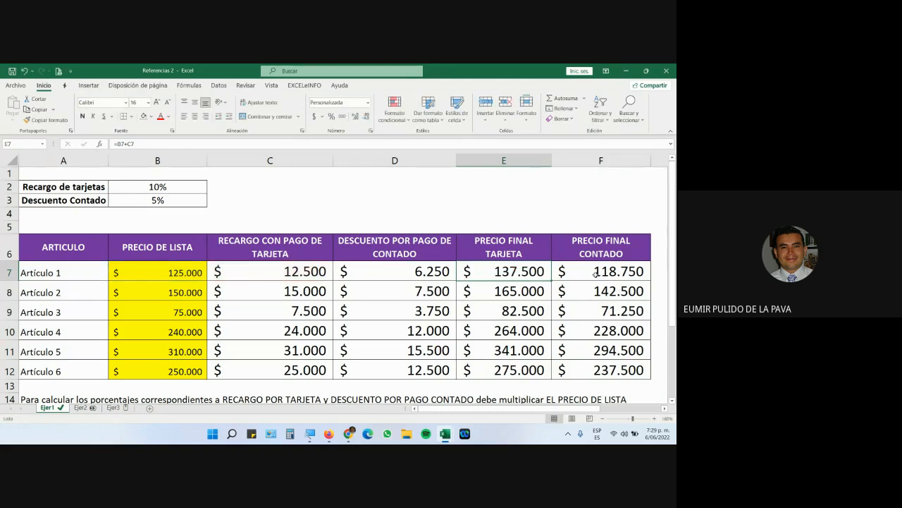
pyautogui.doubleClick(578, 270)
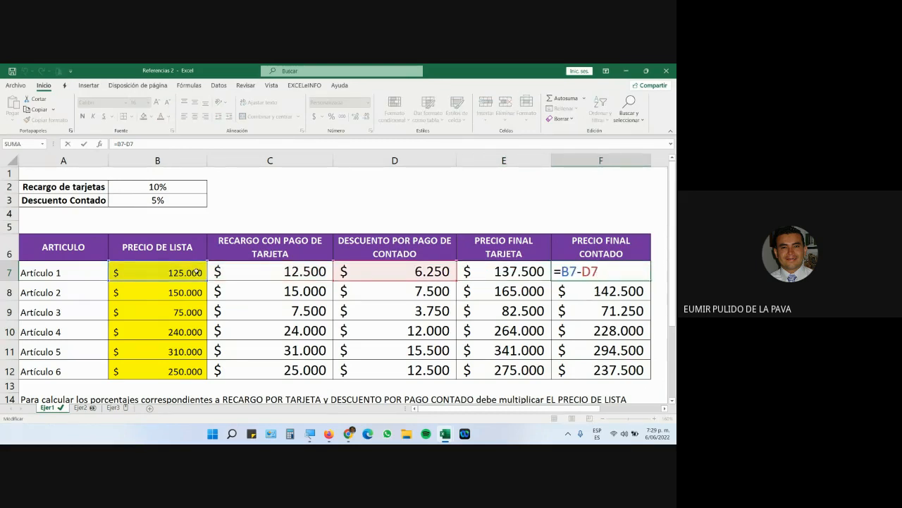
pyautogui.press('Return')
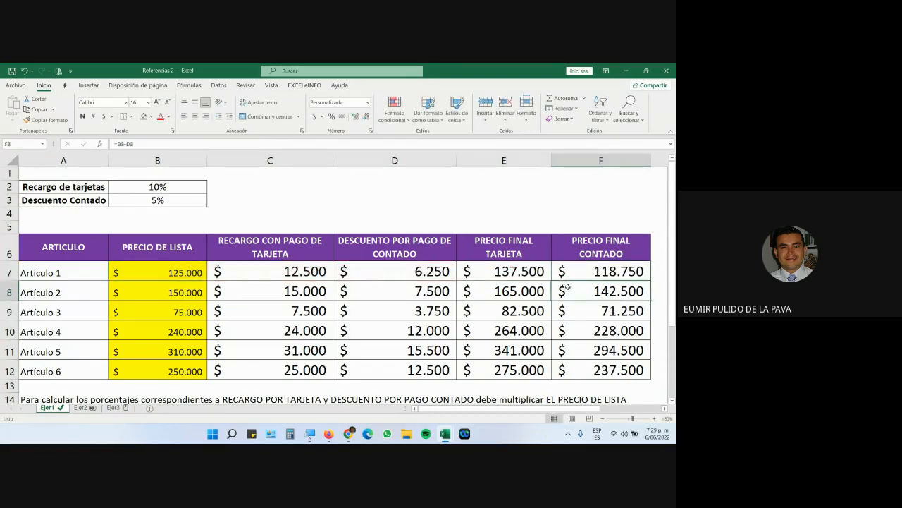
pyautogui.doubleClick(570, 289)
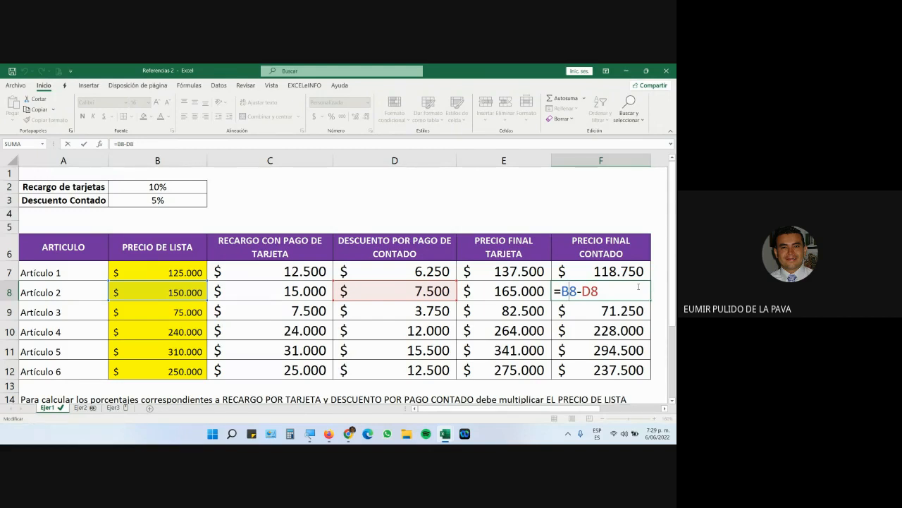
pyautogui.hotkey('ctrl', 'Return')
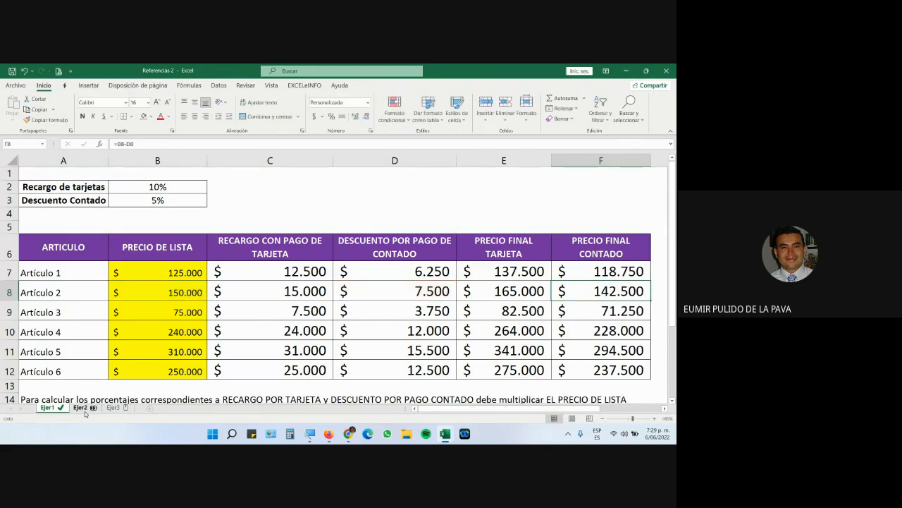
# Switch to the Ejer3 sheet and magnify the screen to about 200%.
pyautogui.click(80, 408)
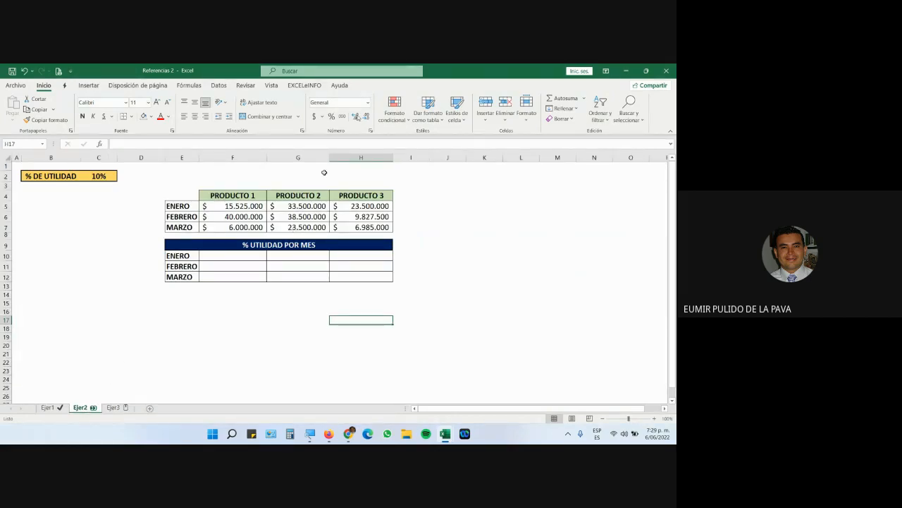
pyautogui.click(112, 407)
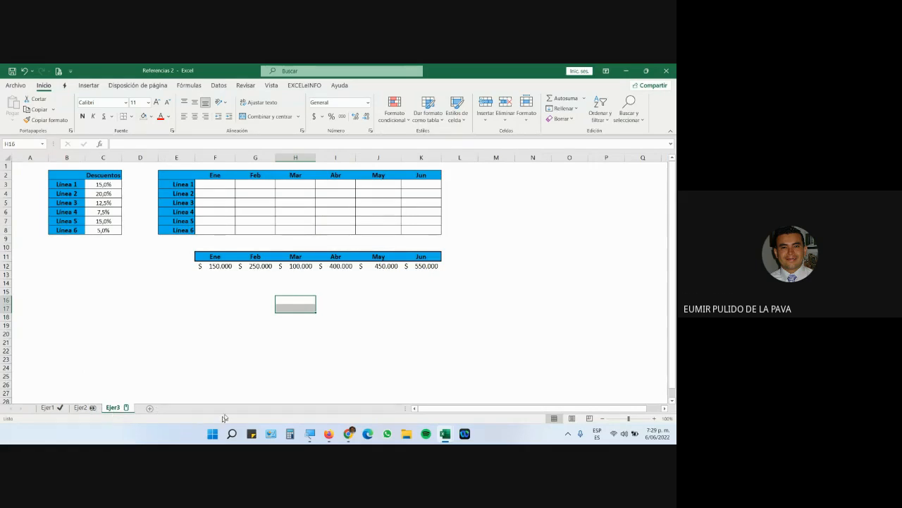
pyautogui.click(311, 433)
pyautogui.click(369, 411)
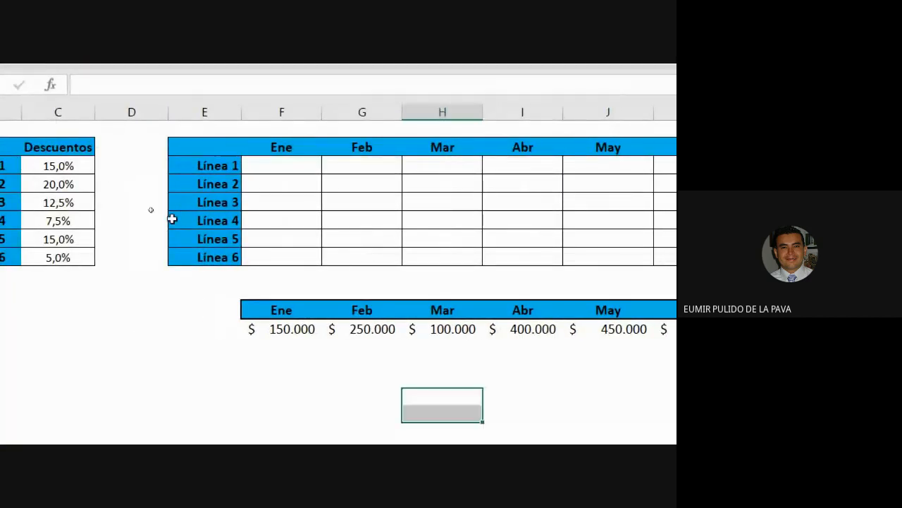
# Highlight the Línea names, discount rates C3:C8, Ene–Jun amounts and the empty grid.
pyautogui.moveTo(144, 169); pyautogui.dragTo(145, 255)
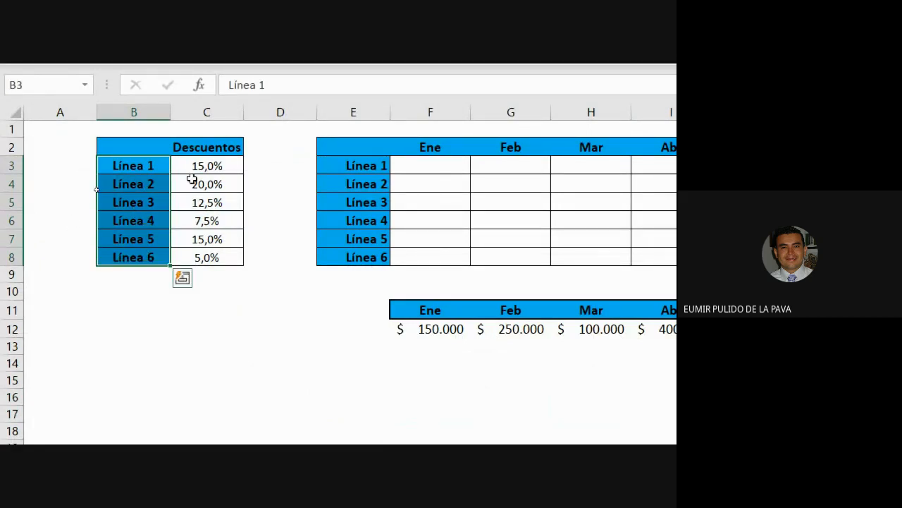
pyautogui.moveTo(202, 167); pyautogui.dragTo(218, 259)
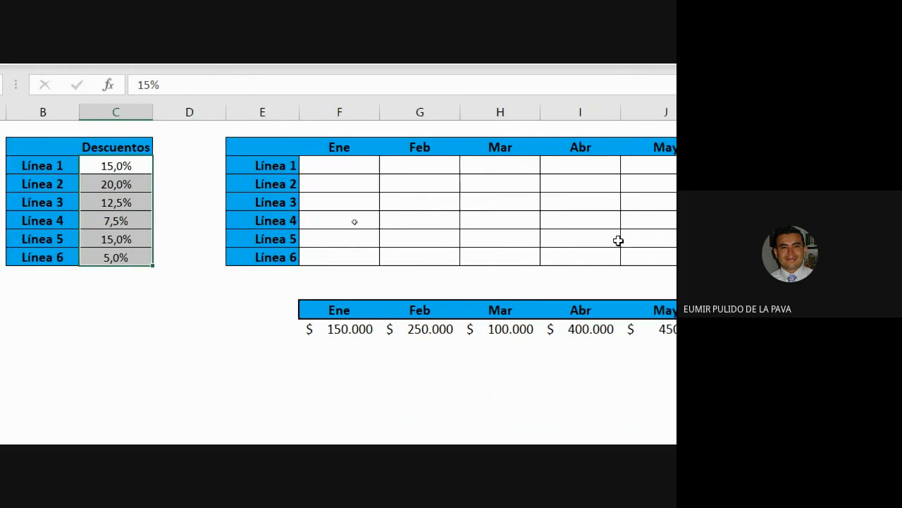
pyautogui.moveTo(122, 321); pyautogui.dragTo(599, 330)
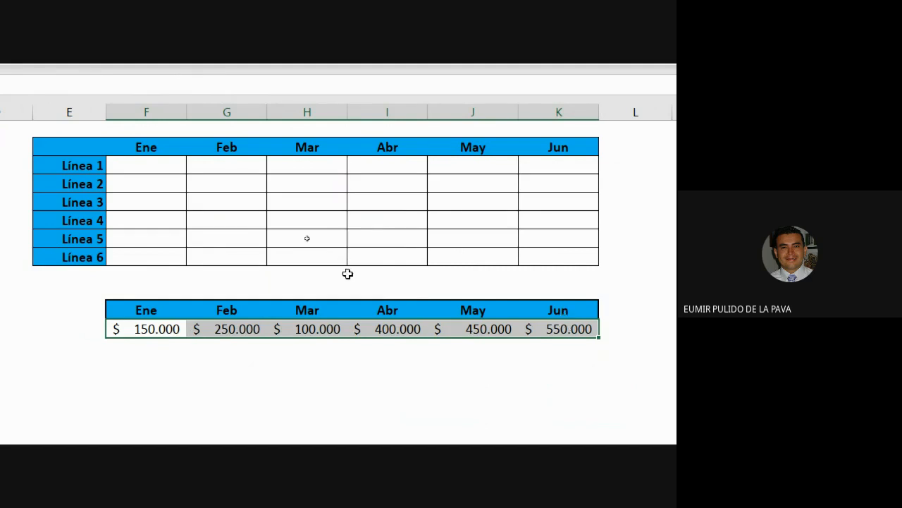
pyautogui.moveTo(126, 164); pyautogui.dragTo(570, 251)
pyautogui.hscroll(-1, 17, 210)
pyautogui.hscroll(-2, 18, 210)
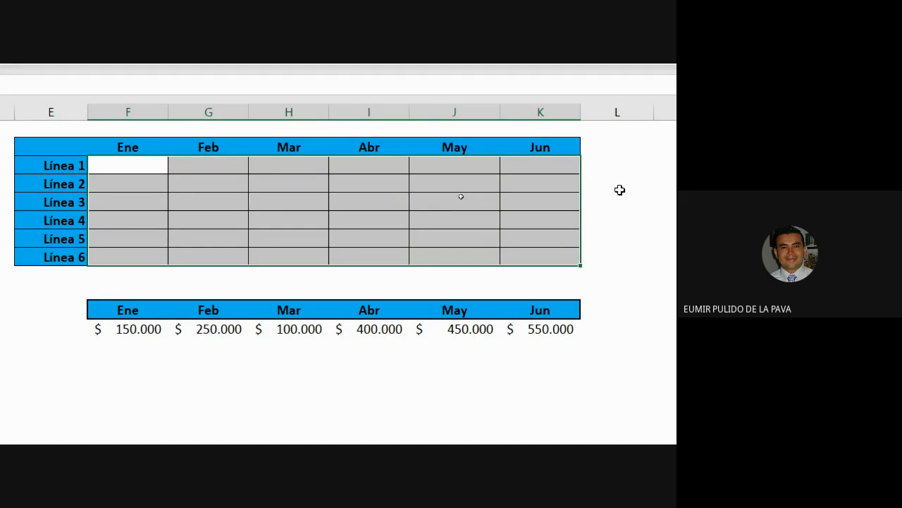
pyautogui.click(150, 169)
pyautogui.moveTo(168, 174); pyautogui.dragTo(573, 266)
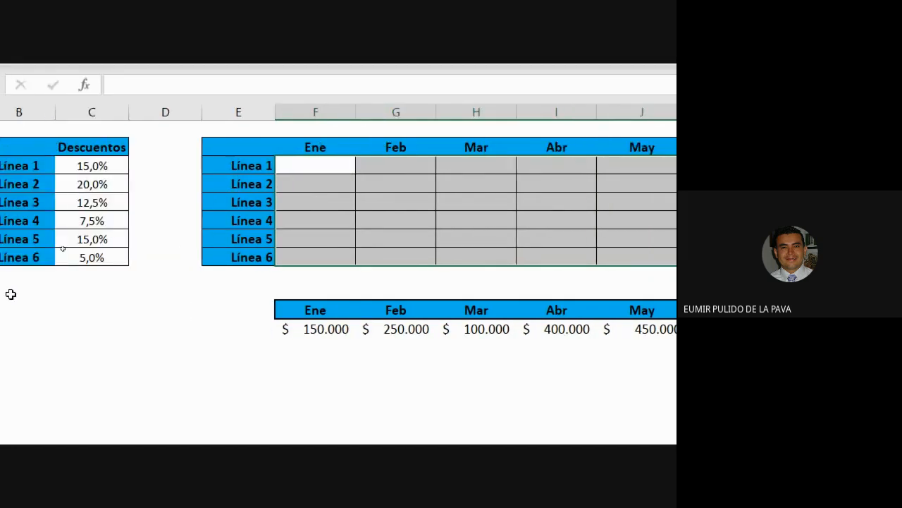
# Enlarge the grid font to 18 and widen column F.
pyautogui.click(324, 165)
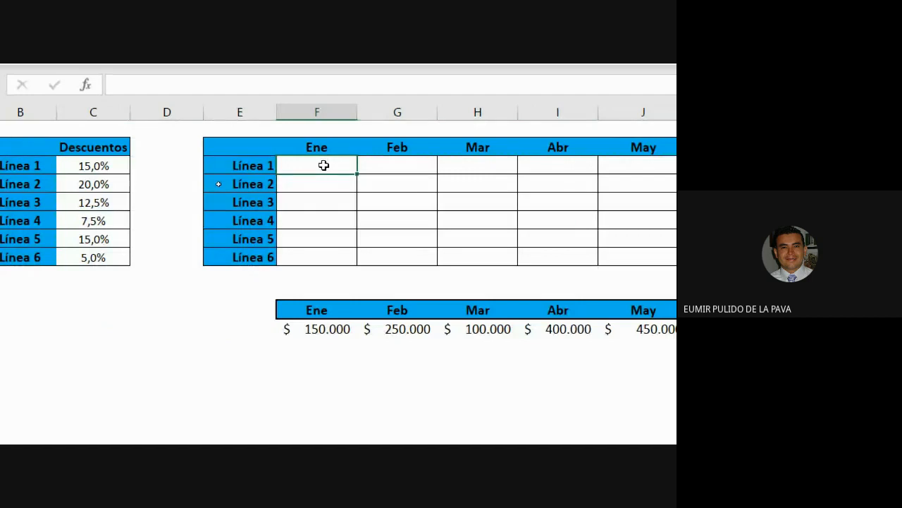
pyautogui.write('=')
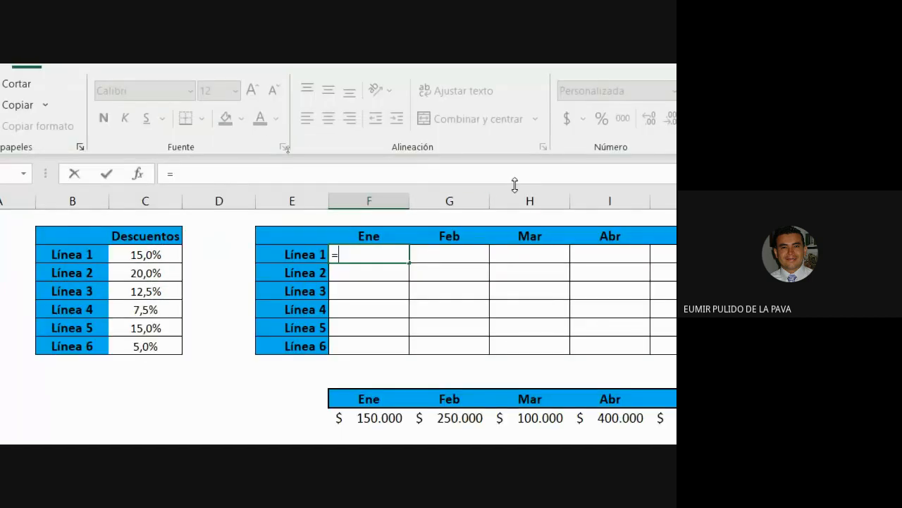
pyautogui.press('Escape')
pyautogui.click(251, 92)
pyautogui.click(251, 92)
pyautogui.click(250, 92)
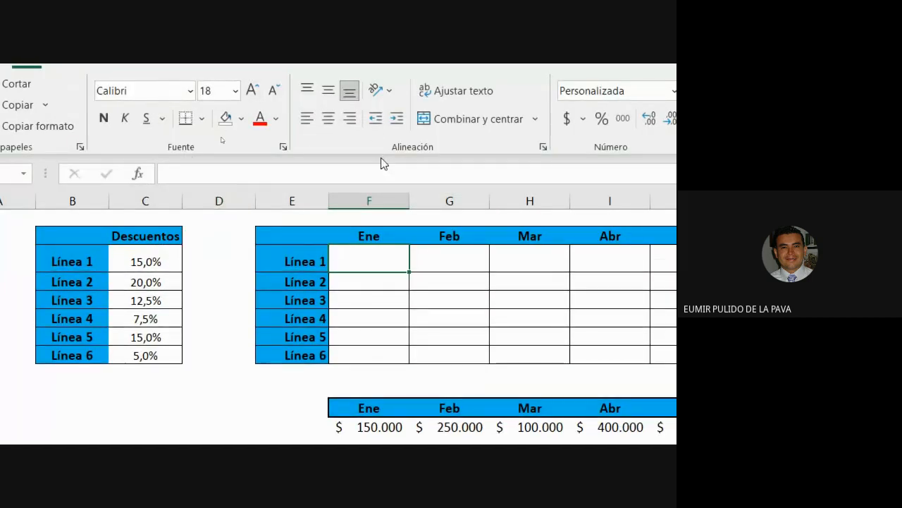
pyautogui.moveTo(409, 201); pyautogui.dragTo(443, 201)
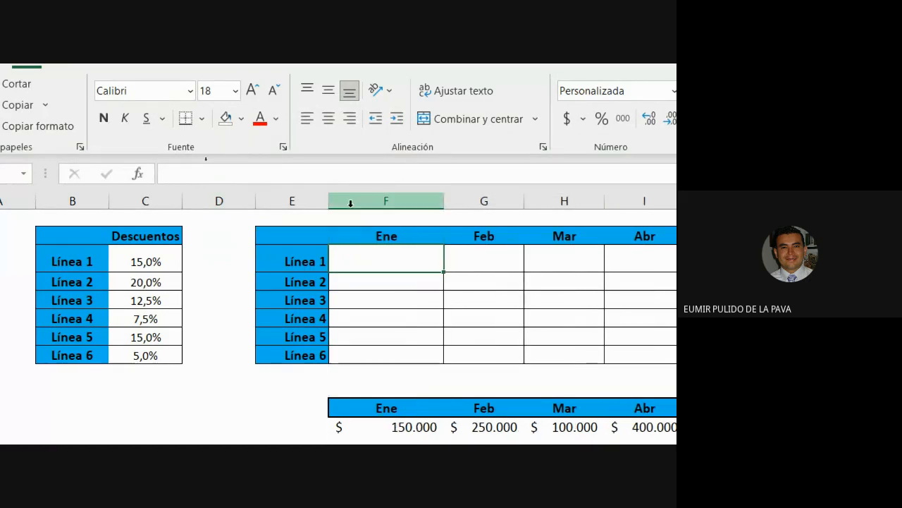
# Enter =C3*F12 in F3 to get $ 22.500 and fill it down to F8.
pyautogui.write('=')
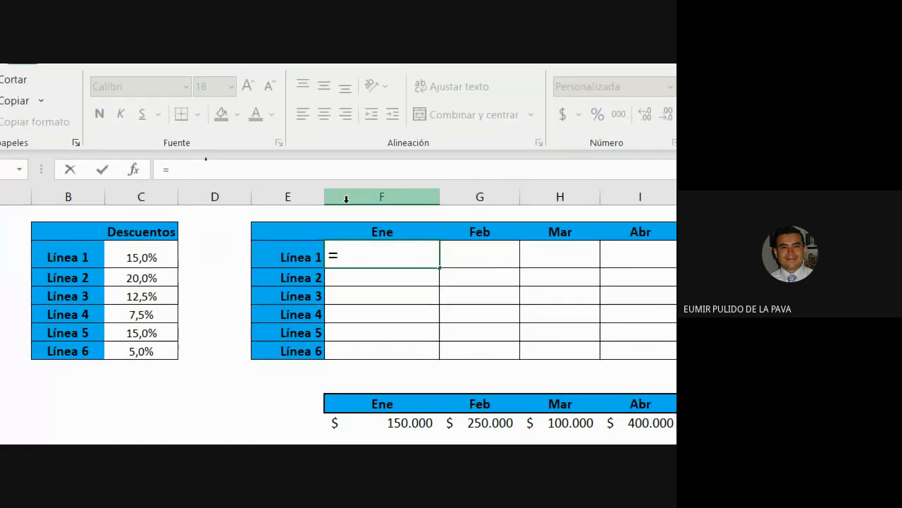
pyautogui.click(132, 256)
pyautogui.write('*')
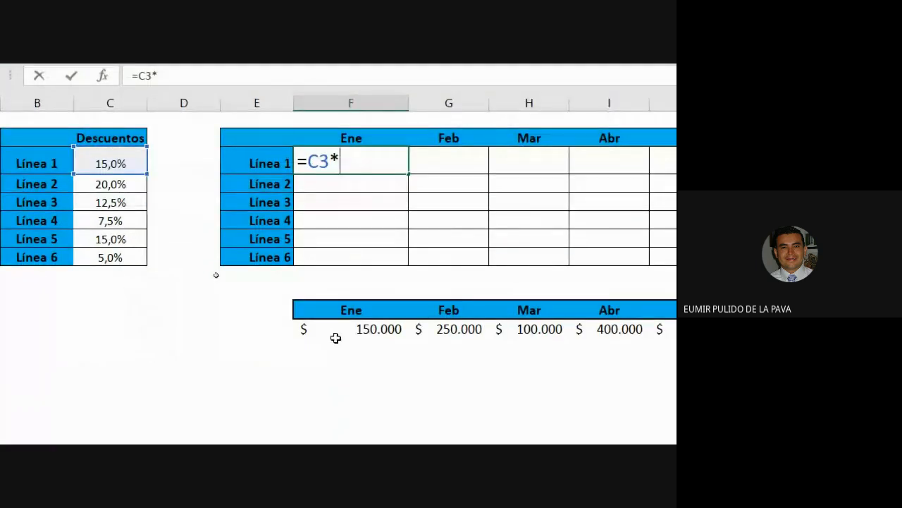
pyautogui.click(367, 435)
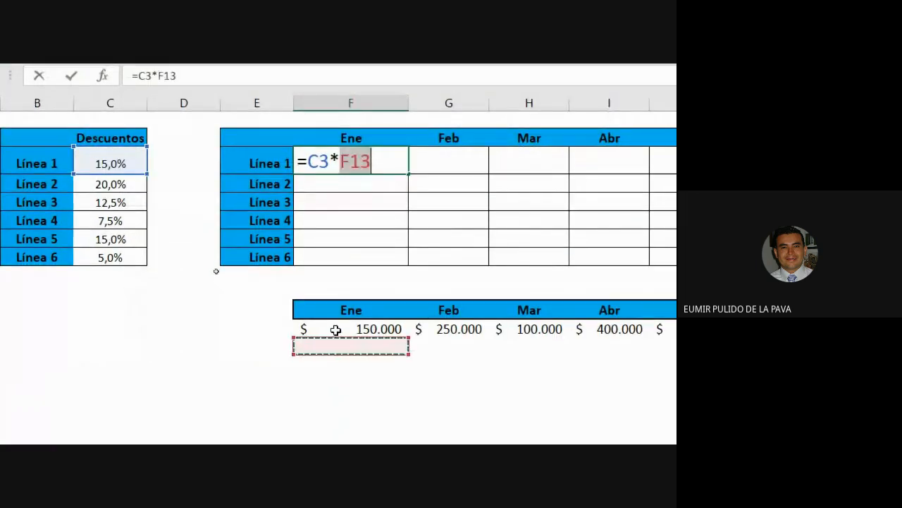
pyautogui.click(336, 329)
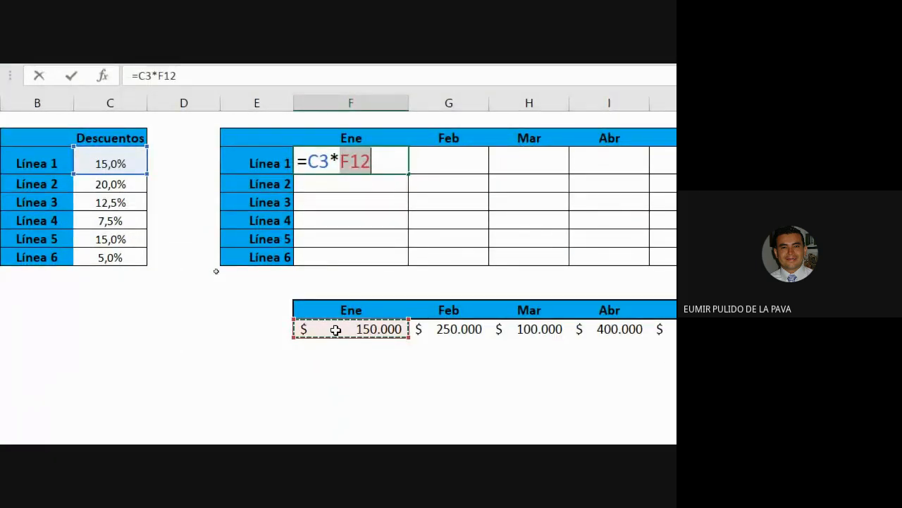
pyautogui.press('Return')
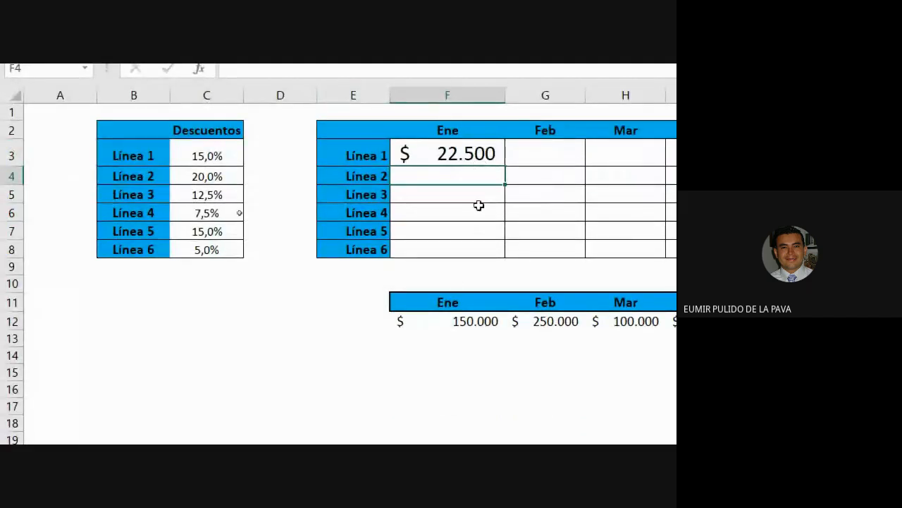
pyautogui.click(439, 153)
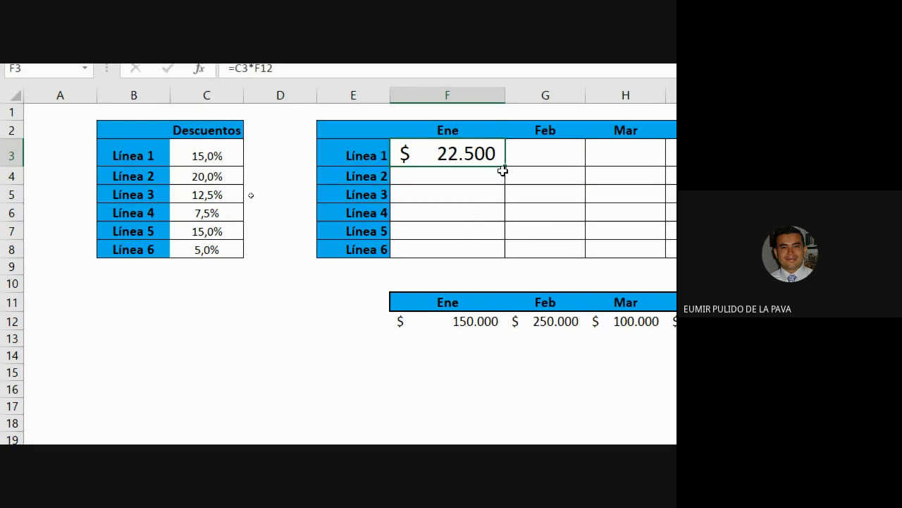
pyautogui.moveTo(502, 184); pyautogui.dragTo(491, 251)
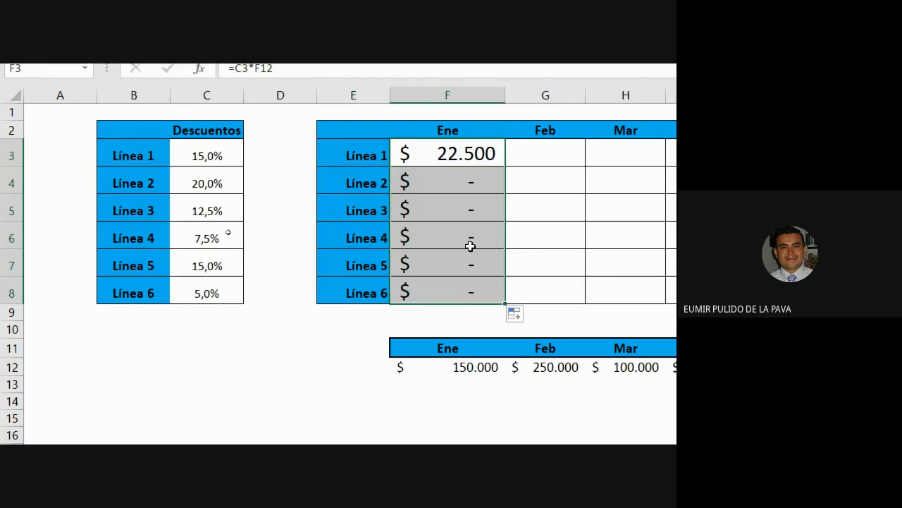
pyautogui.doubleClick(437, 156)
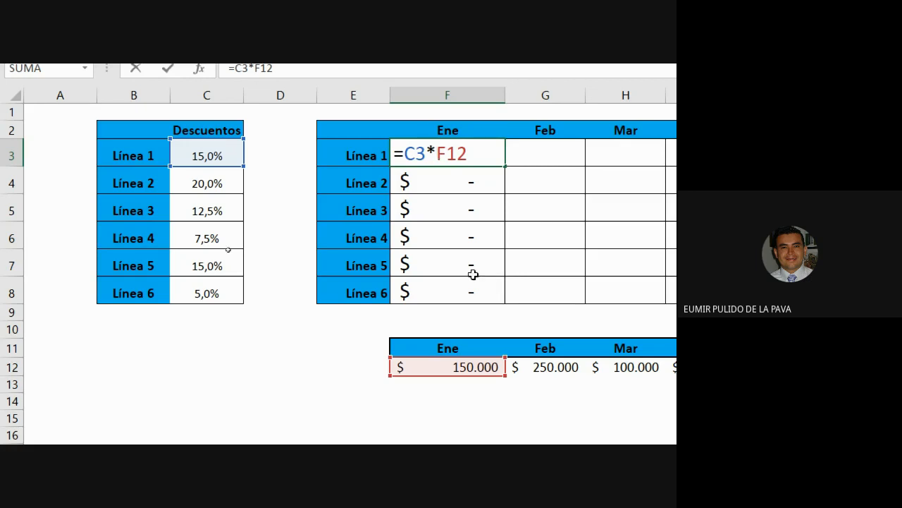
pyautogui.hotkey('ctrl', 'Return')
pyautogui.click(453, 181)
pyautogui.press('F2')
pyautogui.moveTo(419, 183); pyautogui.dragTo(437, 183)
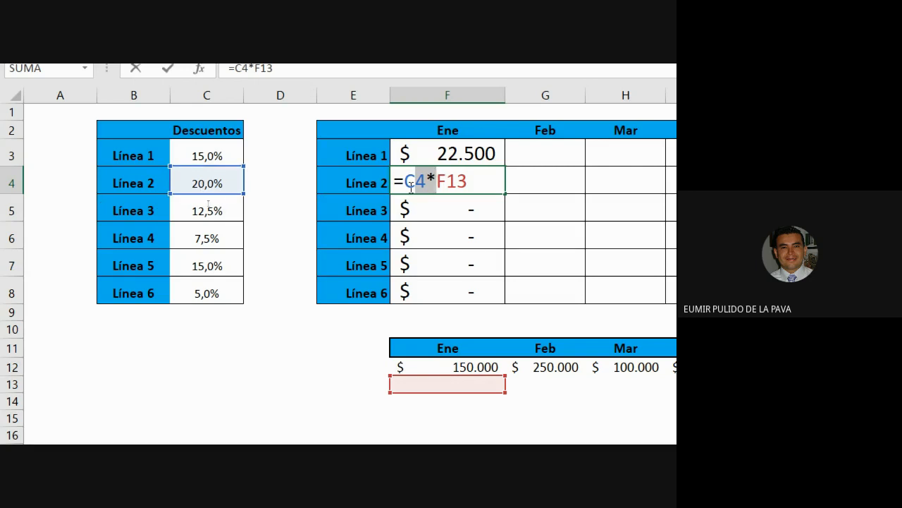
pyautogui.moveTo(447, 181); pyautogui.dragTo(467, 182)
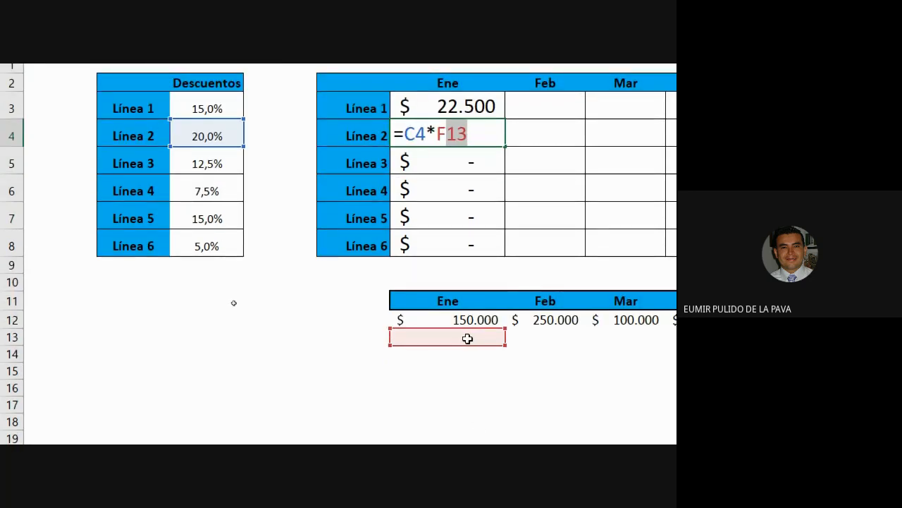
pyautogui.press('Escape')
pyautogui.doubleClick(461, 165)
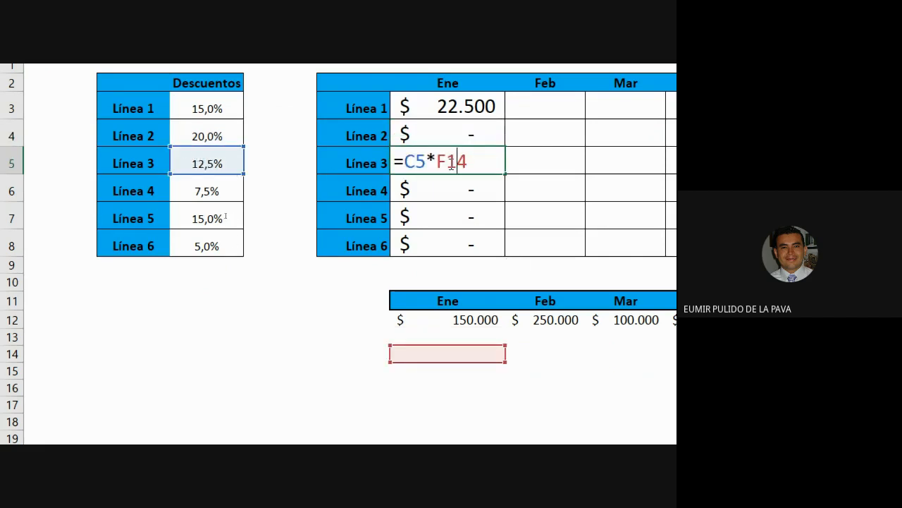
pyautogui.moveTo(446, 162); pyautogui.dragTo(486, 161)
pyautogui.press('Escape')
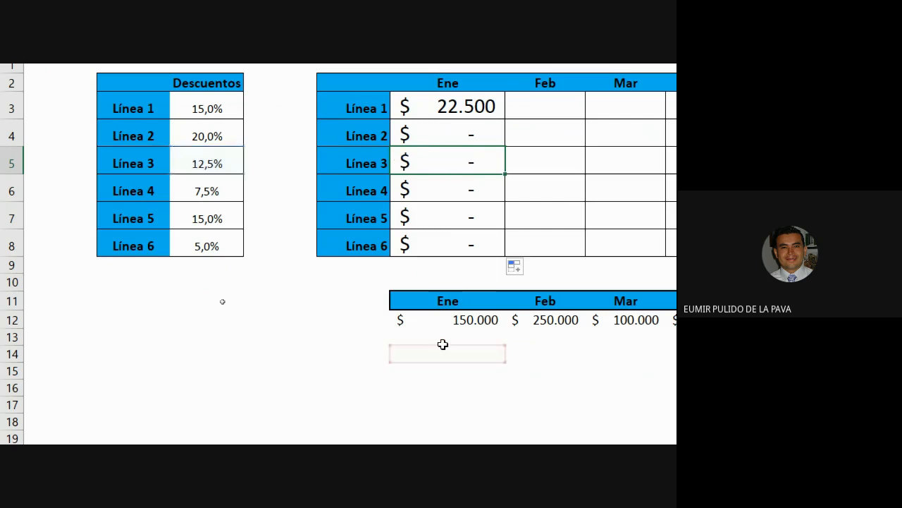
pyautogui.doubleClick(454, 252)
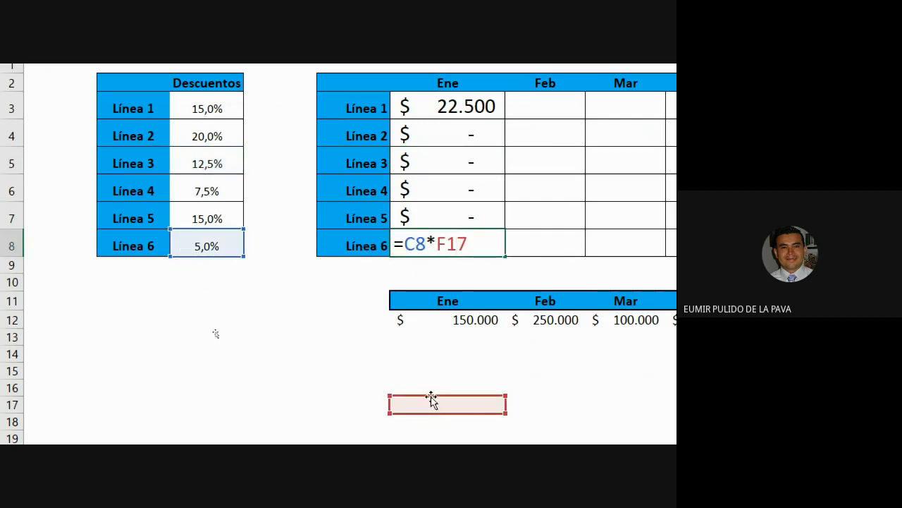
pyautogui.press('Escape')
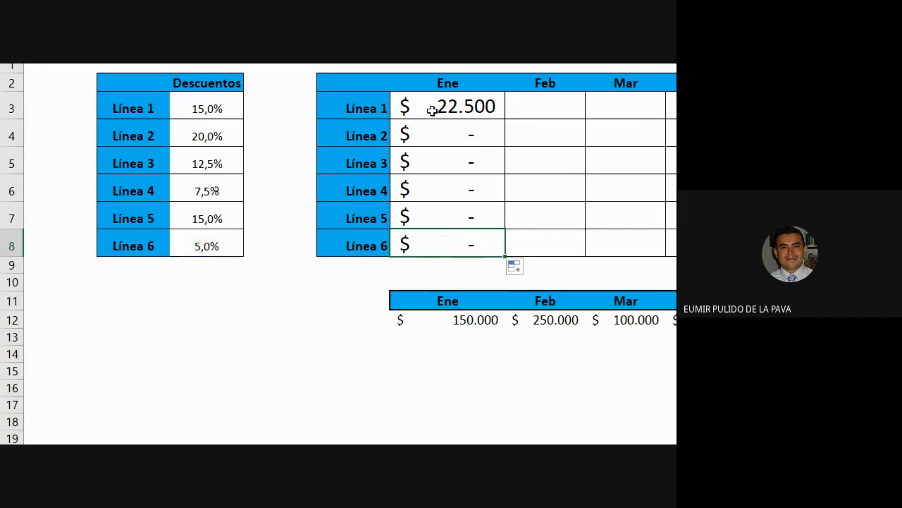
pyautogui.doubleClick(432, 107)
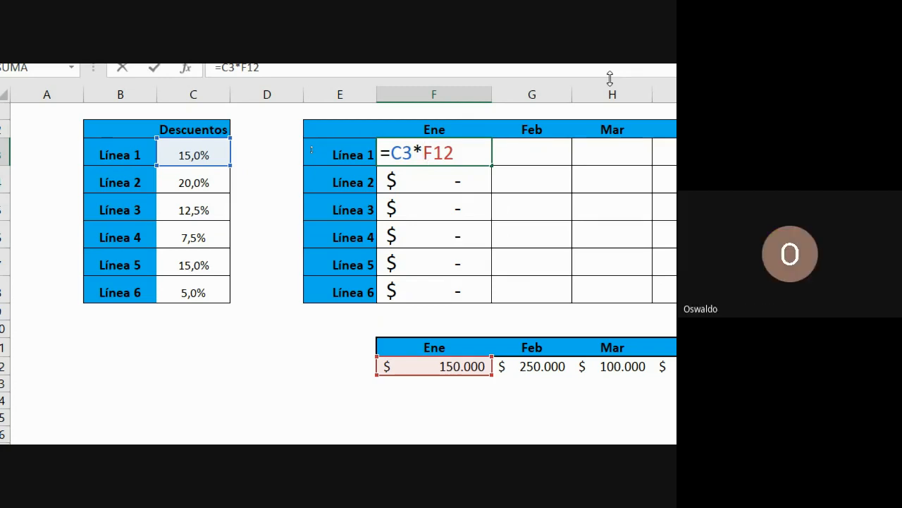
pyautogui.click(571, 366)
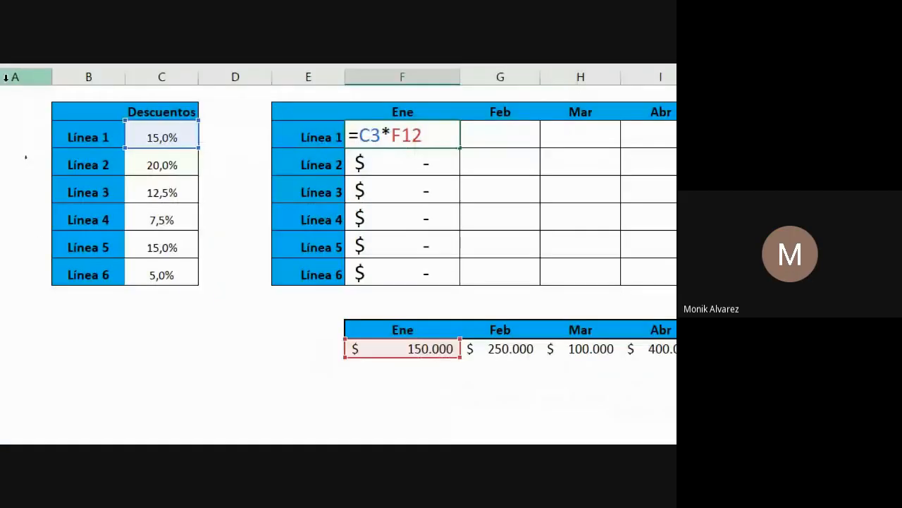
pyautogui.click(90, 86)
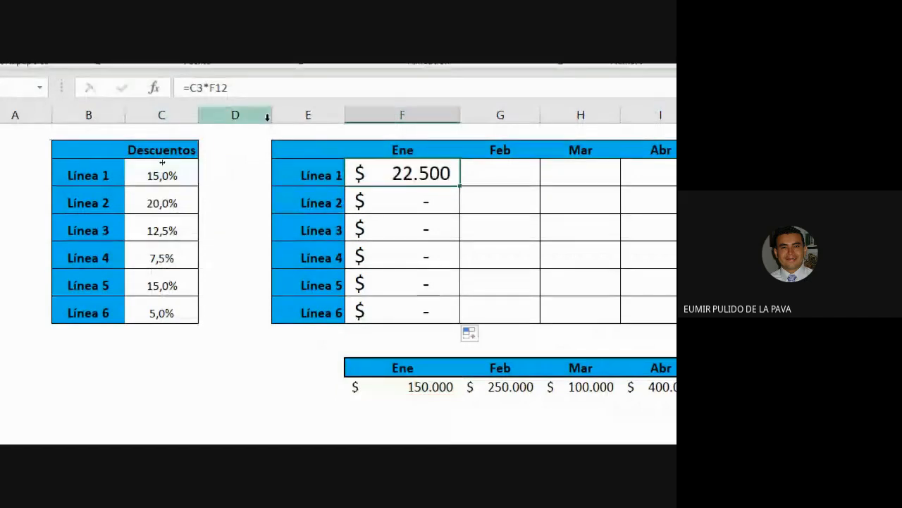
pyautogui.doubleClick(380, 195)
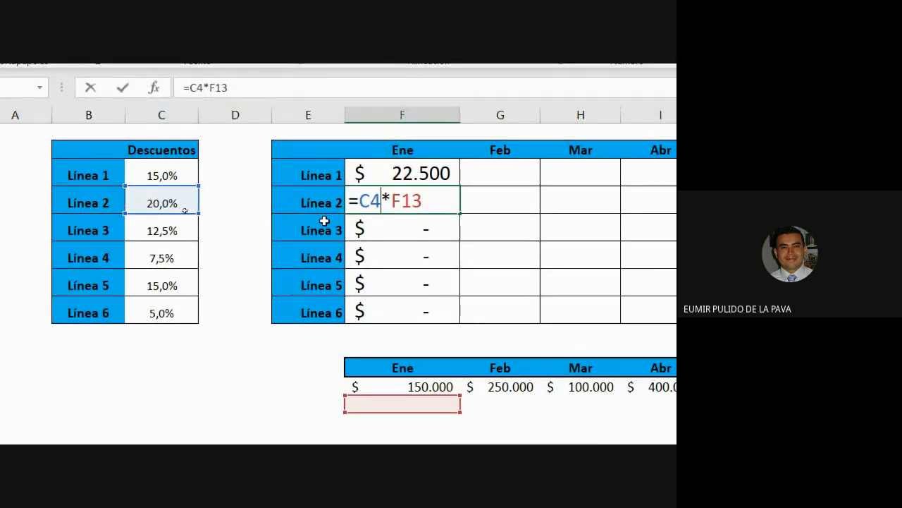
pyautogui.press('Return')
pyautogui.doubleClick(402, 227)
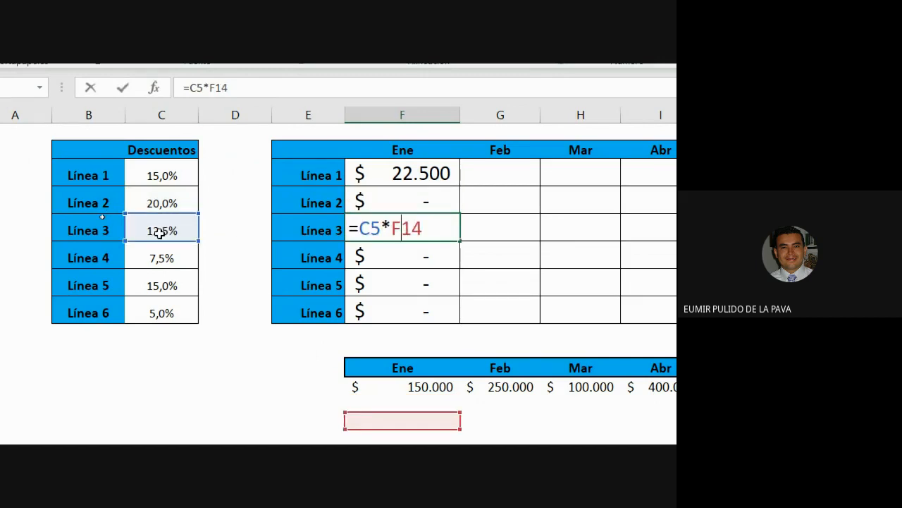
pyautogui.press('Return')
pyautogui.doubleClick(375, 258)
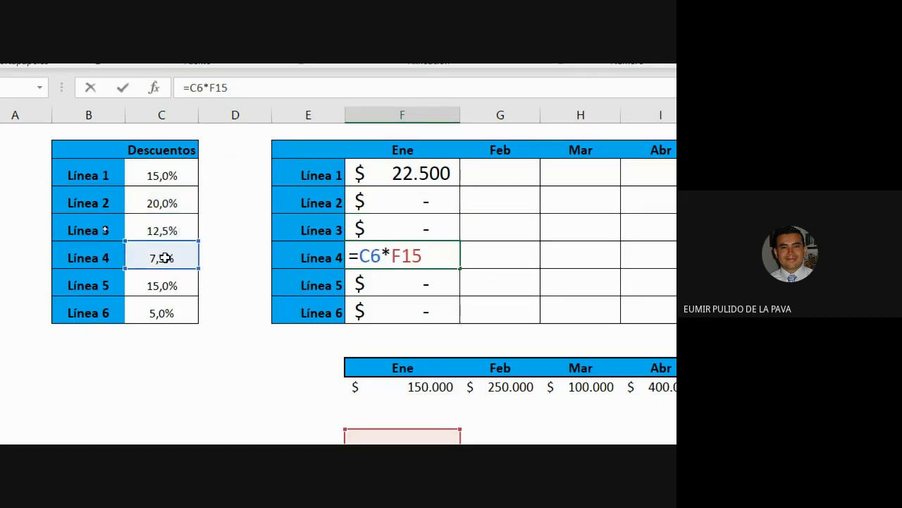
pyautogui.press('Return')
pyautogui.doubleClick(387, 285)
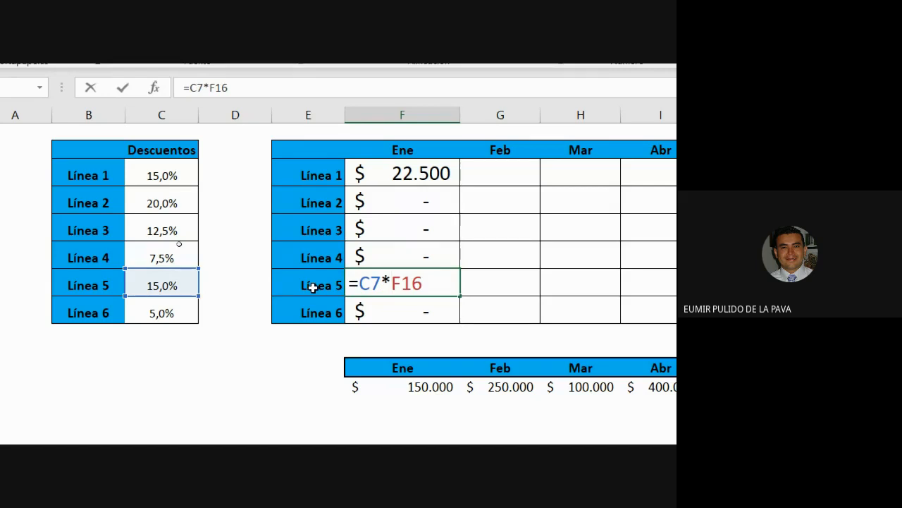
pyautogui.press('Return')
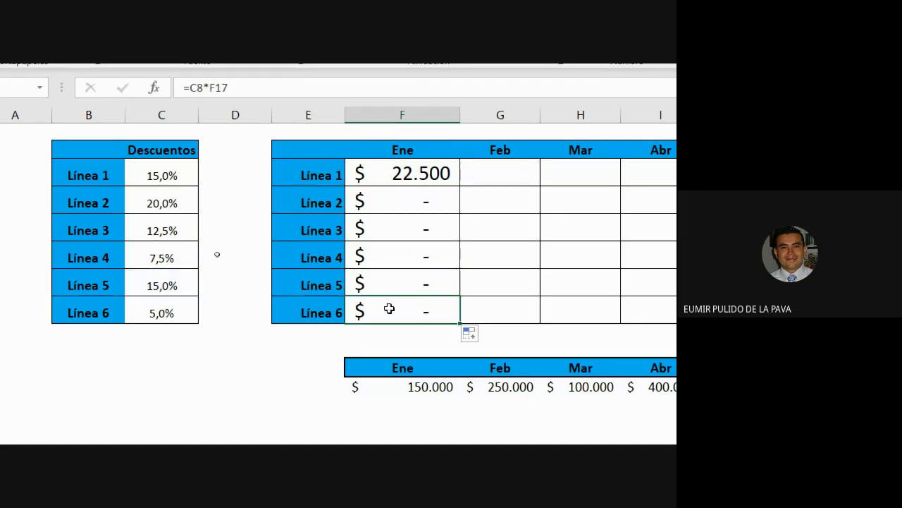
pyautogui.doubleClick(388, 307)
pyautogui.press('Return')
pyautogui.click(390, 387)
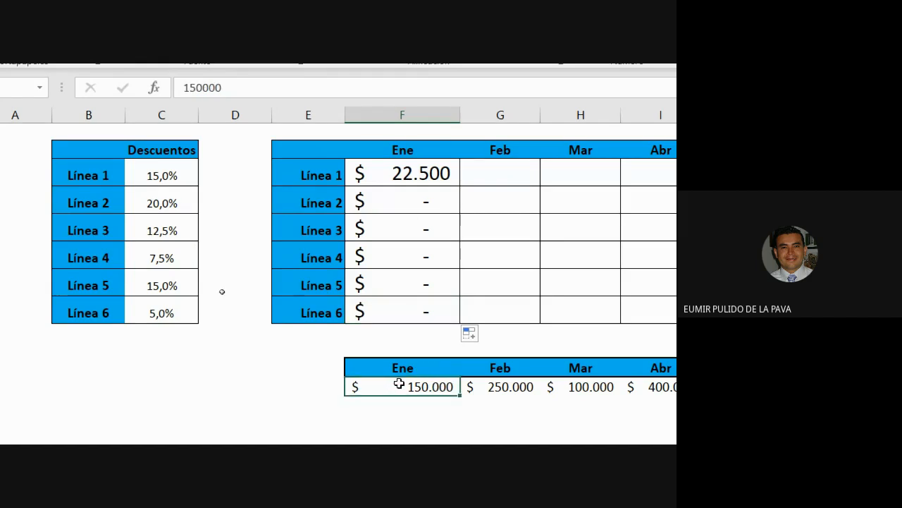
pyautogui.doubleClick(431, 174)
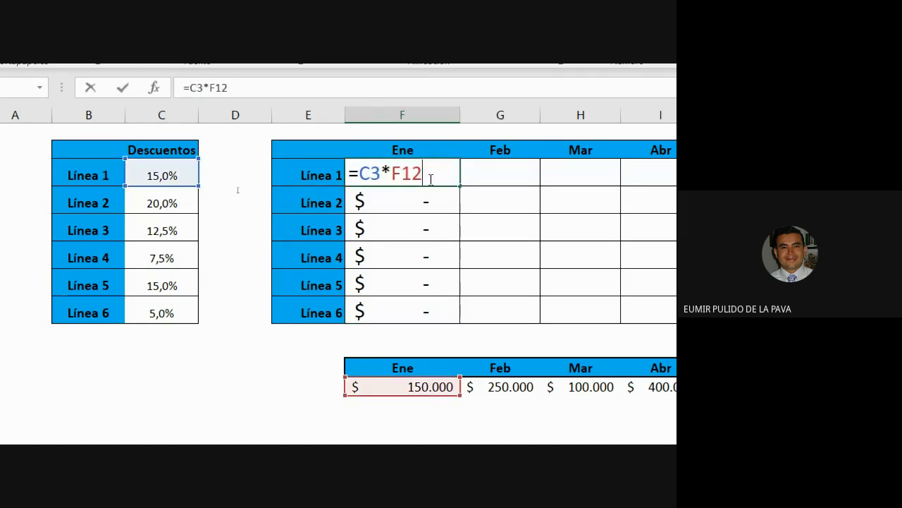
pyautogui.moveTo(395, 169); pyautogui.dragTo(423, 171)
pyautogui.click(442, 387)
pyautogui.press('Escape')
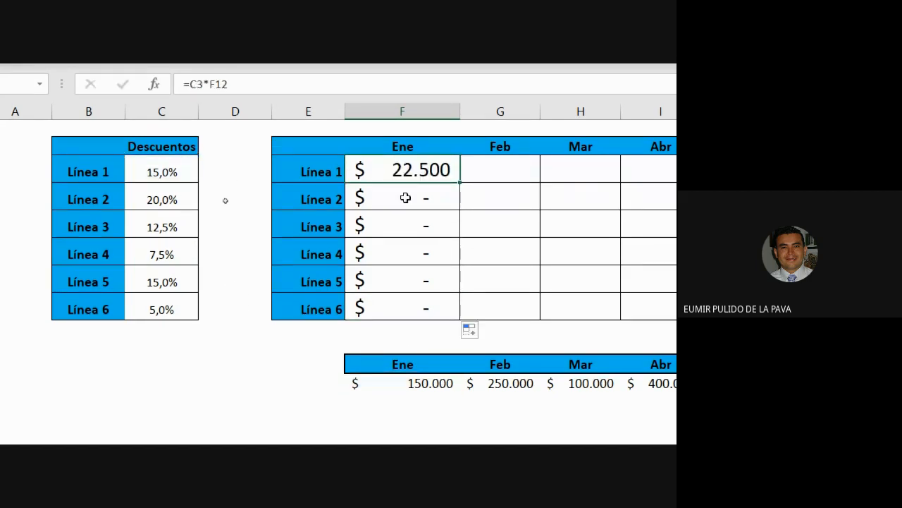
pyautogui.doubleClick(404, 201)
pyautogui.press('Escape')
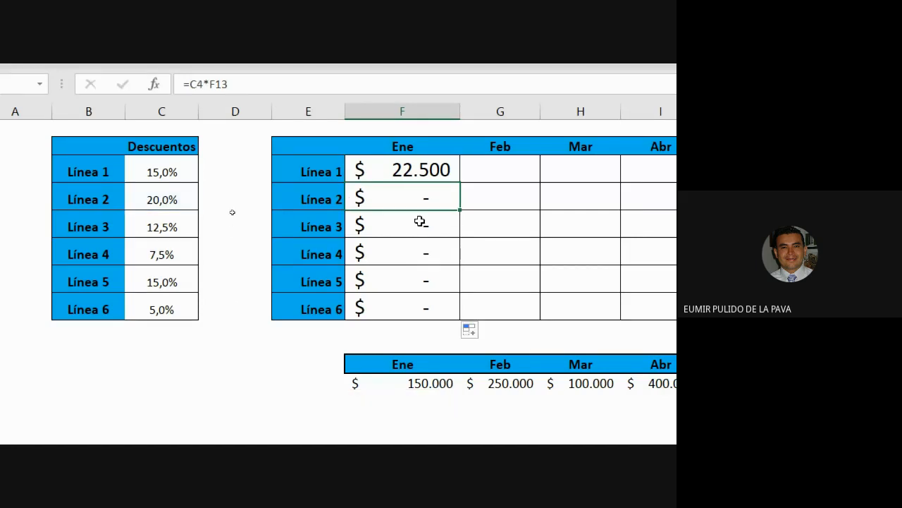
pyautogui.doubleClick(421, 223)
pyautogui.press('Escape')
pyautogui.doubleClick(423, 306)
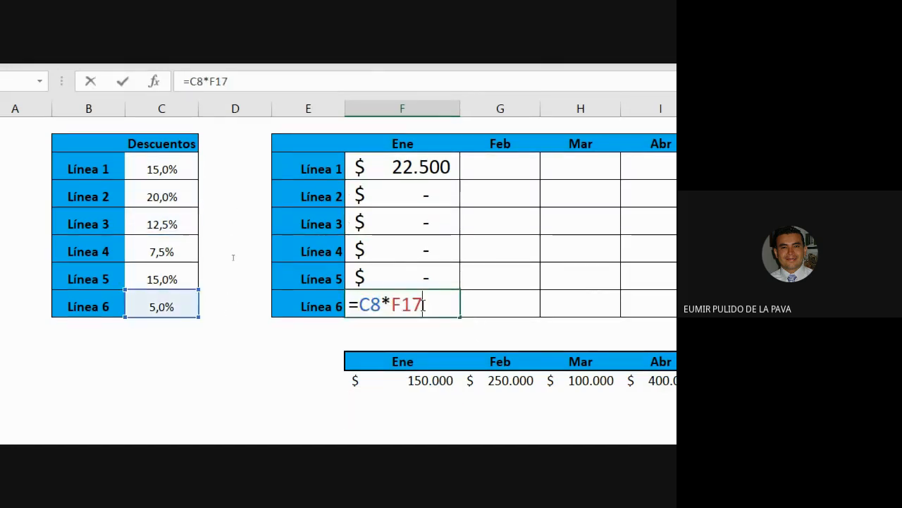
pyautogui.press('Escape')
pyautogui.doubleClick(424, 68)
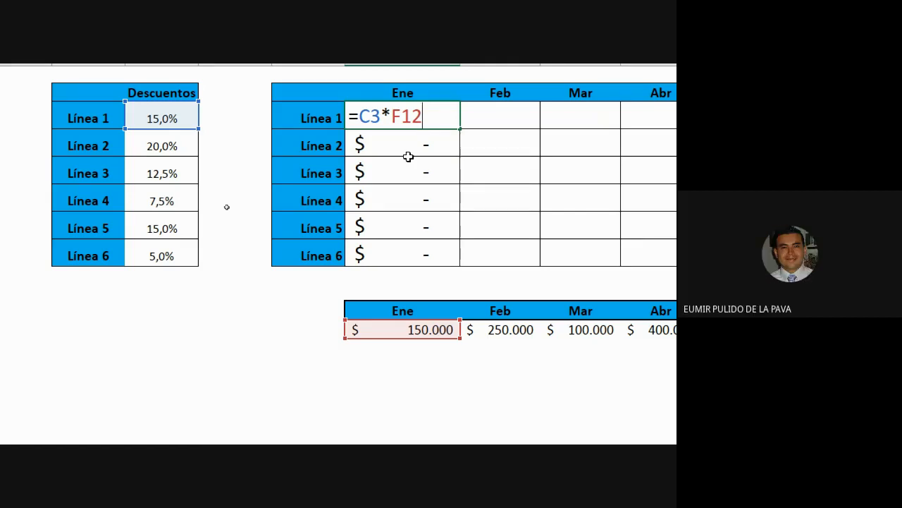
# Change F3 to =C3*F$12, fill it down to F8, and check Línea 6's =C8*F$12.
pyautogui.press('F4')
pyautogui.press('F4')
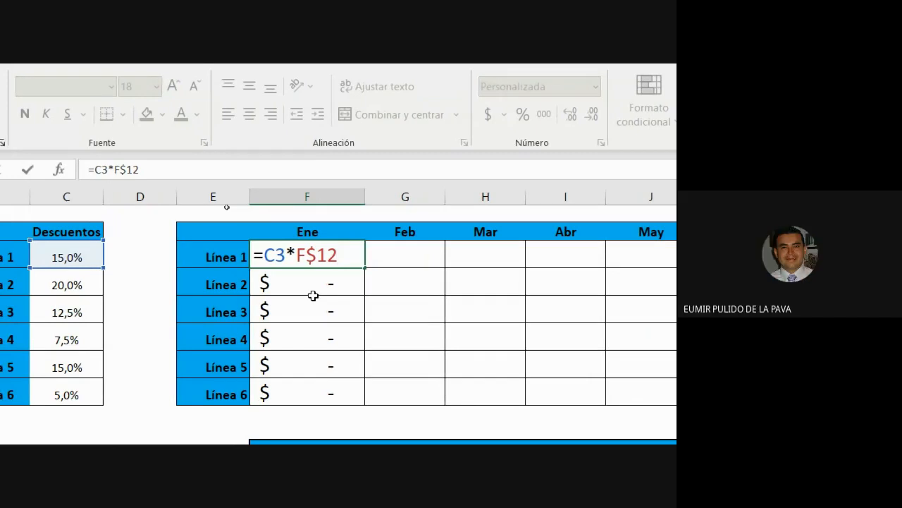
pyautogui.press('Return')
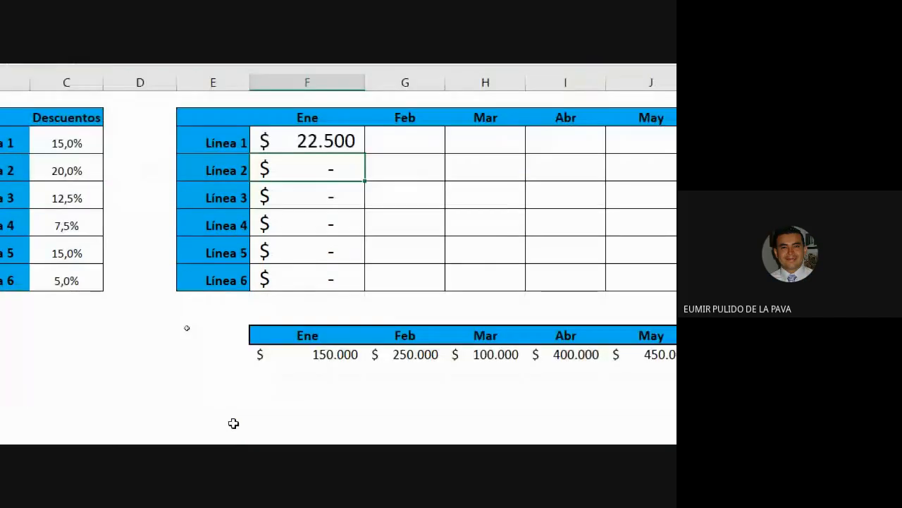
pyautogui.click(356, 167)
pyautogui.moveTo(364, 174); pyautogui.dragTo(334, 296)
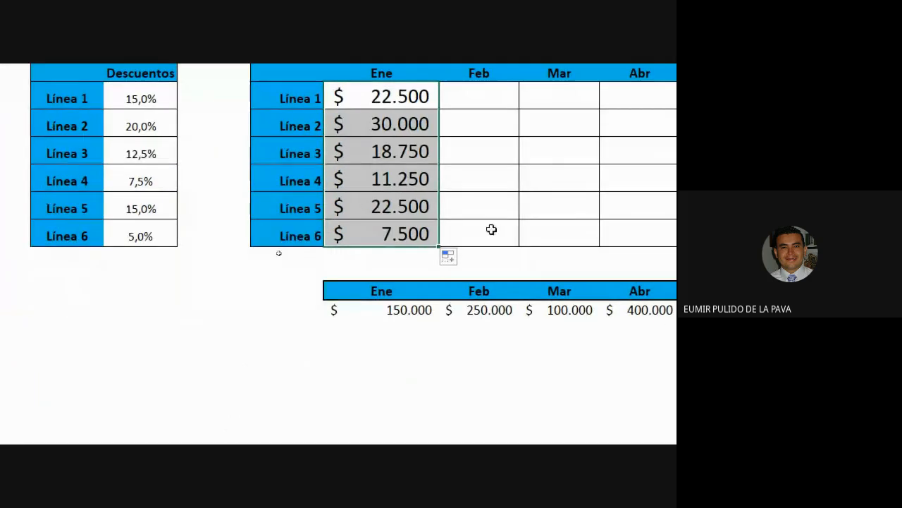
pyautogui.doubleClick(325, 303)
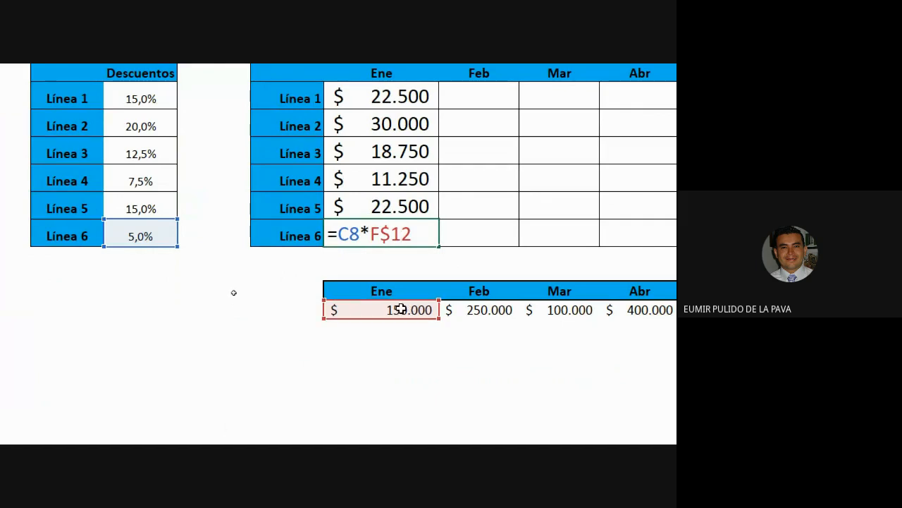
pyautogui.hotkey('ctrl', 'Return')
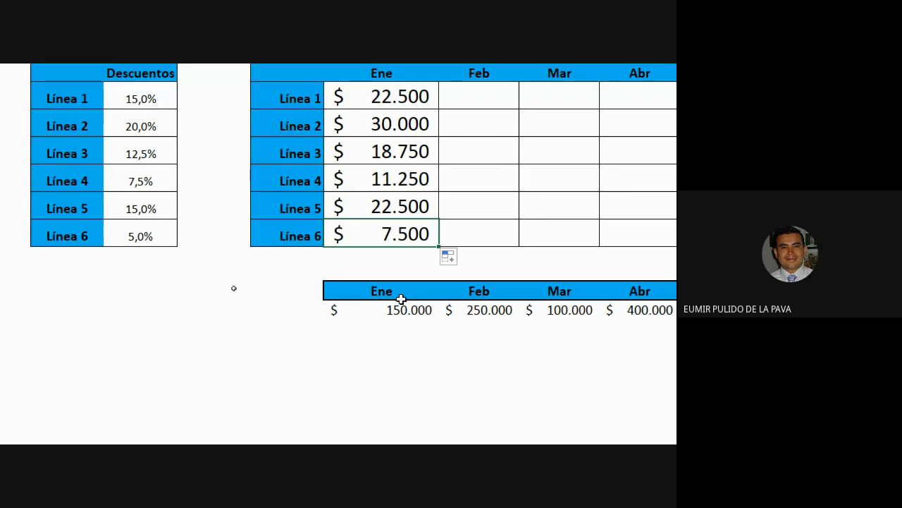
pyautogui.moveTo(243, 203); pyautogui.dragTo(236, 299)
# Delete F4:F8 and copy F3's formula right into G3, producing =D3*G$12.
pyautogui.press('Delete')
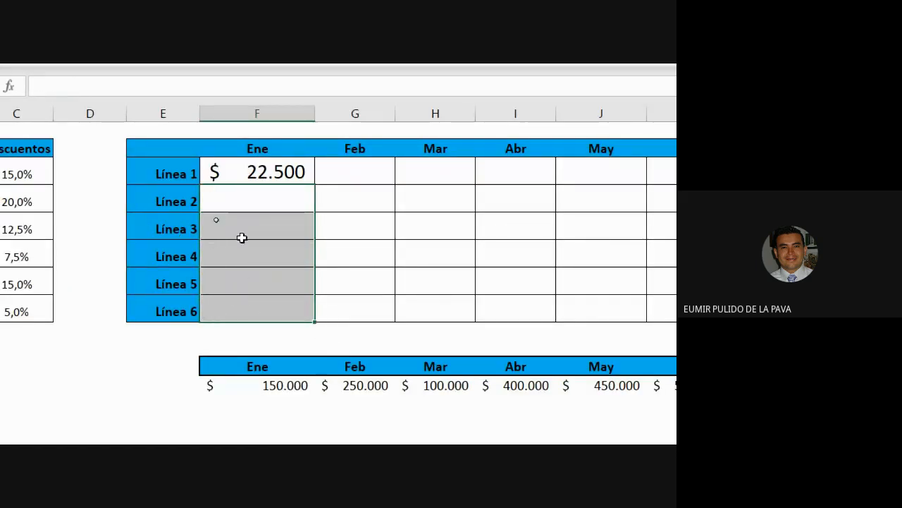
pyautogui.click(272, 176)
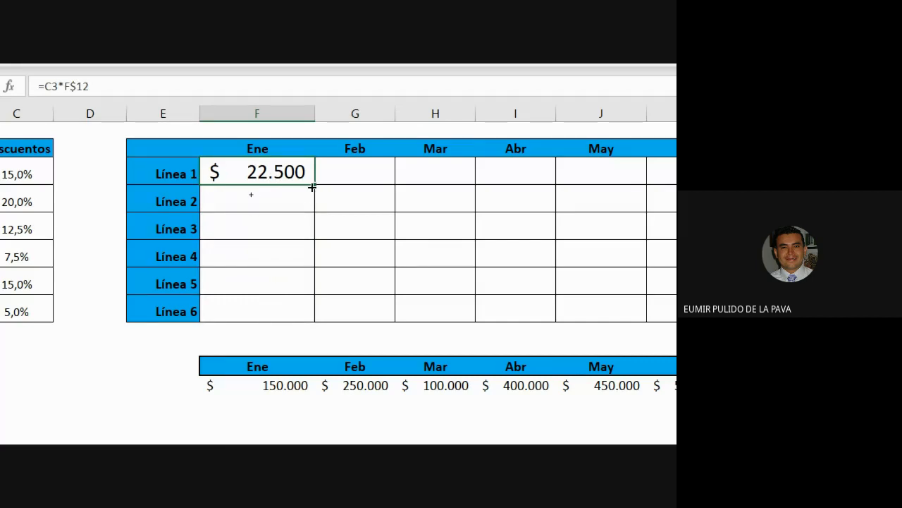
pyautogui.moveTo(315, 187); pyautogui.dragTo(383, 186)
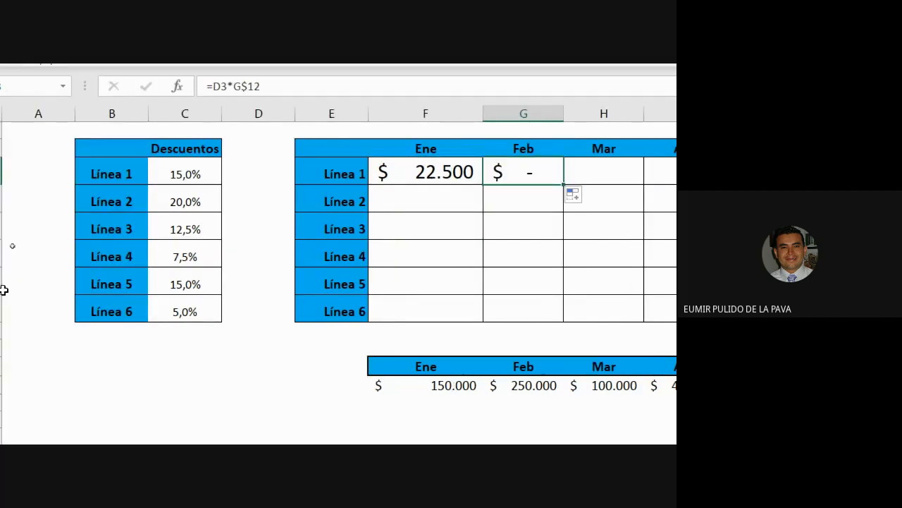
pyautogui.doubleClick(524, 172)
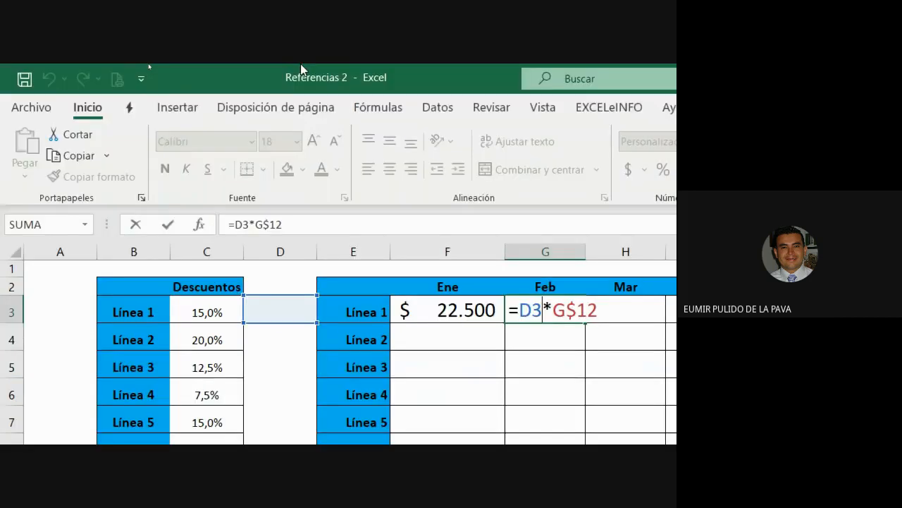
# Insert a block right arrow shape over the Feb to Abr cells of the table.
pyautogui.click(178, 108)
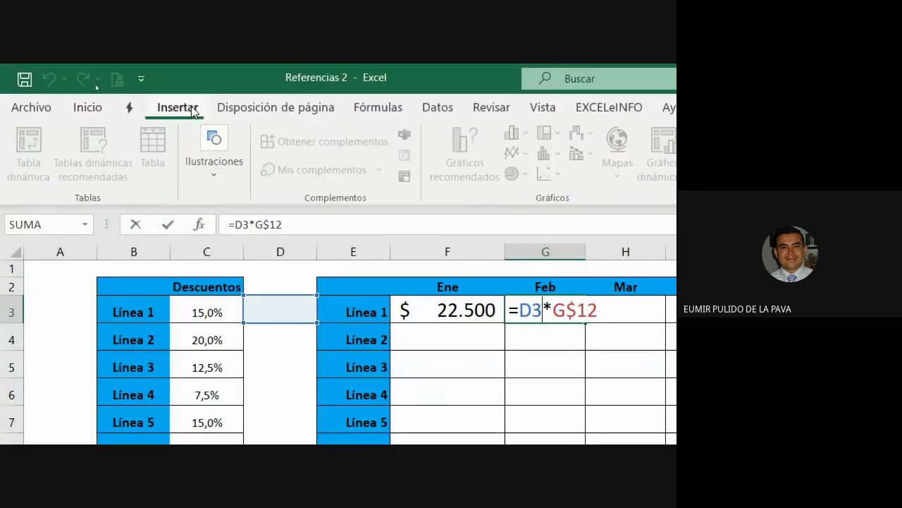
pyautogui.click(214, 159)
pyautogui.click(252, 239)
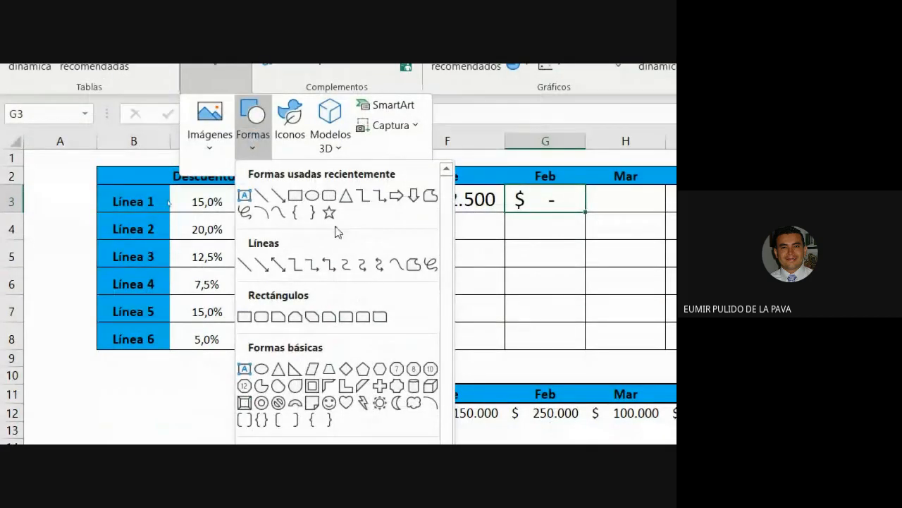
pyautogui.click(244, 394)
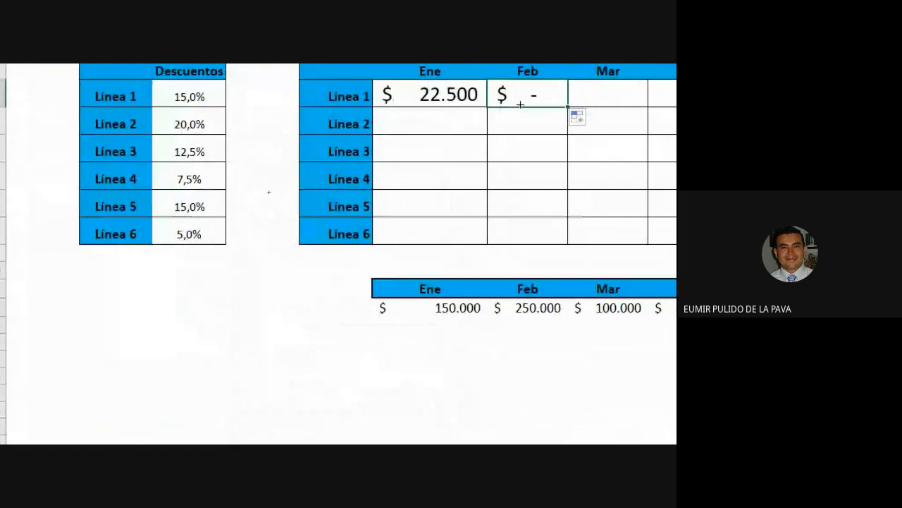
pyautogui.moveTo(482, 161)
pyautogui.mouseDown()
pyautogui.moveTo(630, 187)
pyautogui.moveTo(620, 211)
pyautogui.moveTo(532, 143)
pyautogui.moveTo(530, 129)
pyautogui.mouseUp()
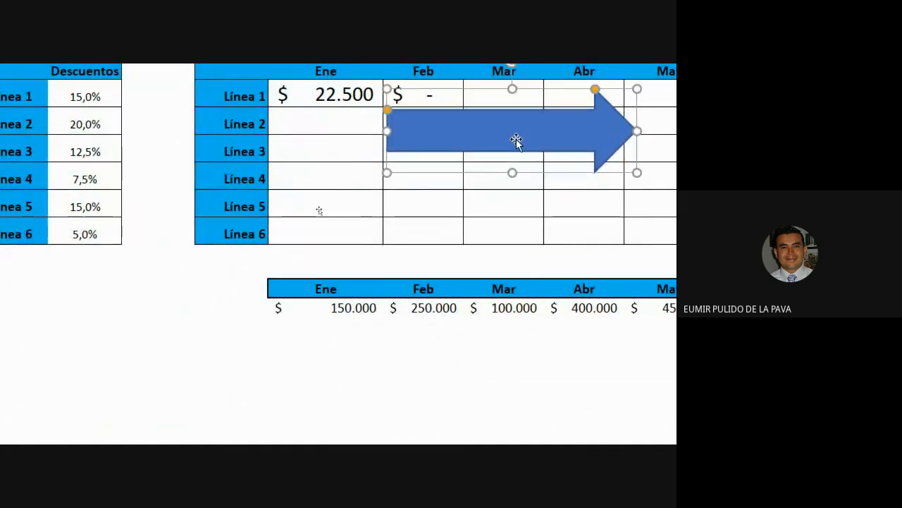
pyautogui.rightClick(515, 141)
pyautogui.click(572, 154)
# Write 'Se modifica el valor de las COLUMNAS' inside the arrow.
pyautogui.rightClick(485, 113)
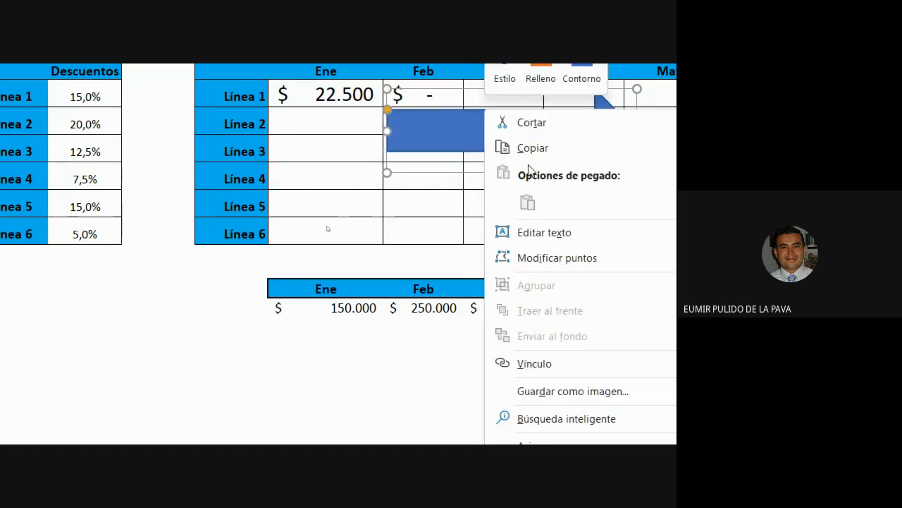
pyautogui.click(536, 234)
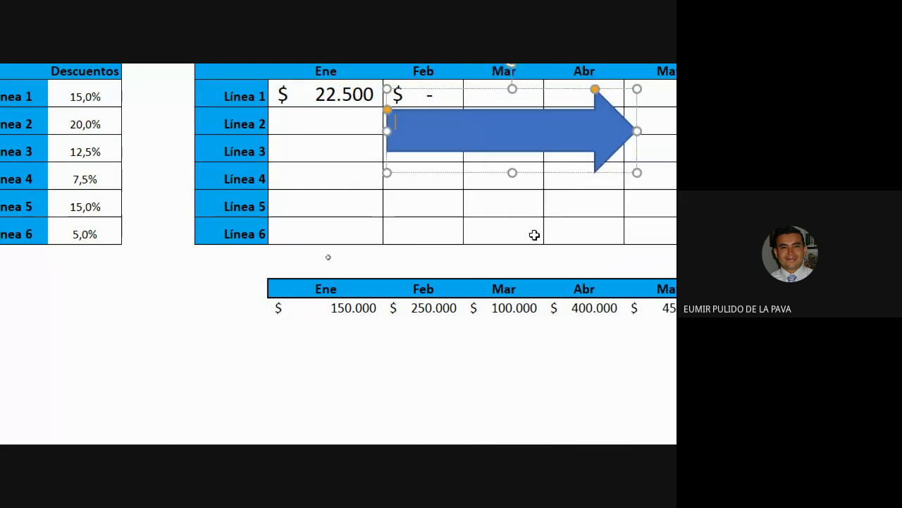
pyautogui.write('mODIFI')
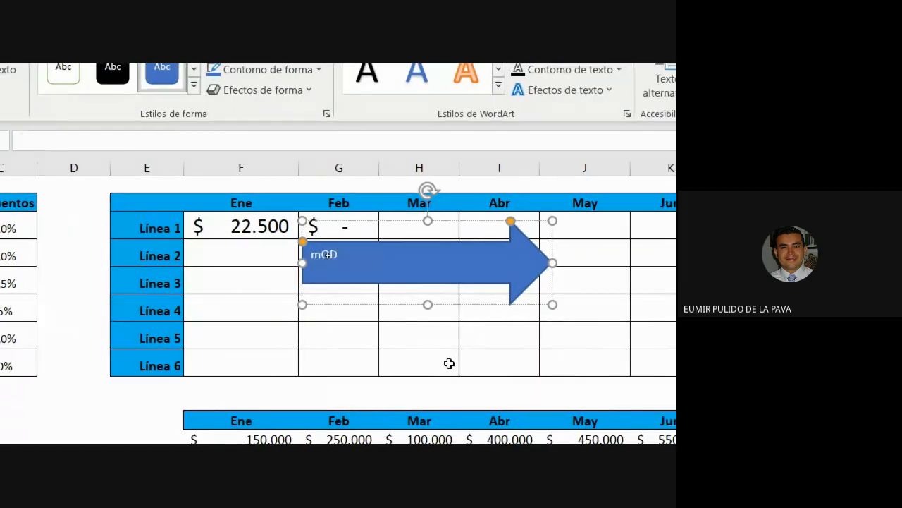
pyautogui.press('BackSpace')
pyautogui.press('BackSpace')
pyautogui.press('BackSpace')
pyautogui.press('BackSpace')
pyautogui.press('BackSpace')
pyautogui.press('BackSpace')
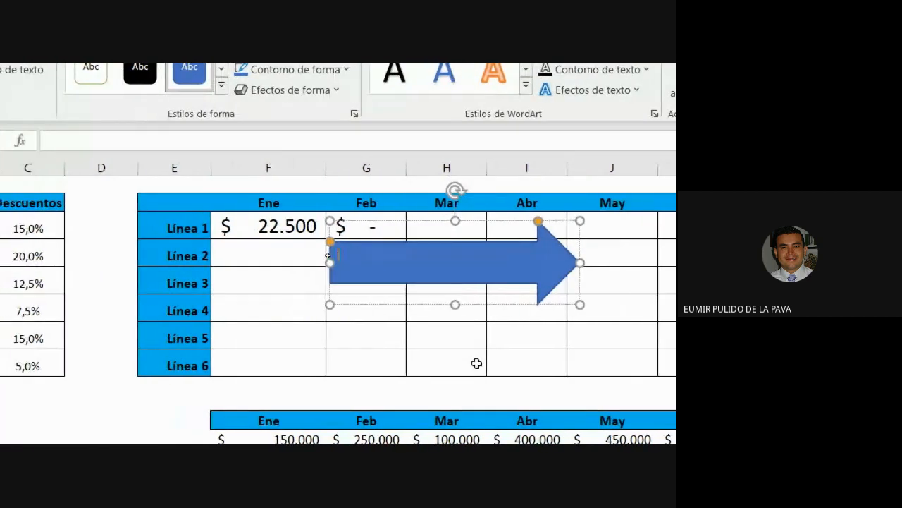
pyautogui.write('Se modifica')
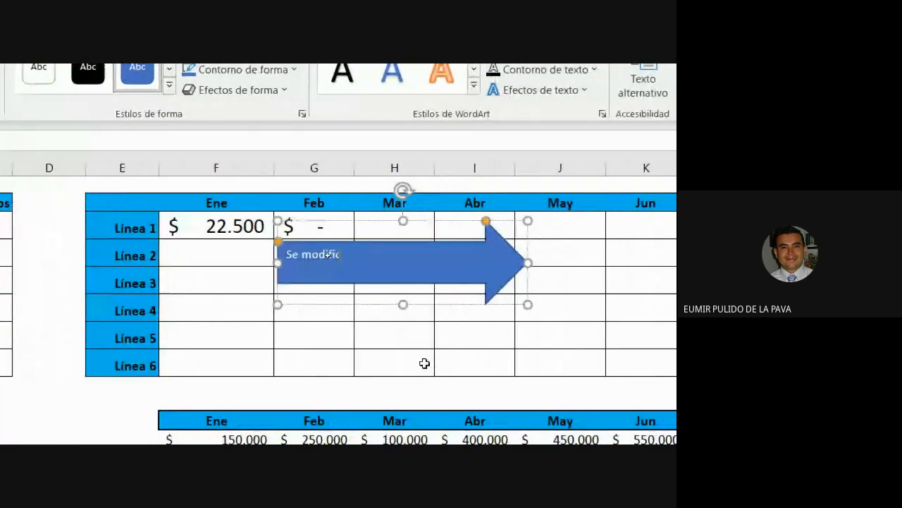
pyautogui.write(' el valor de la')
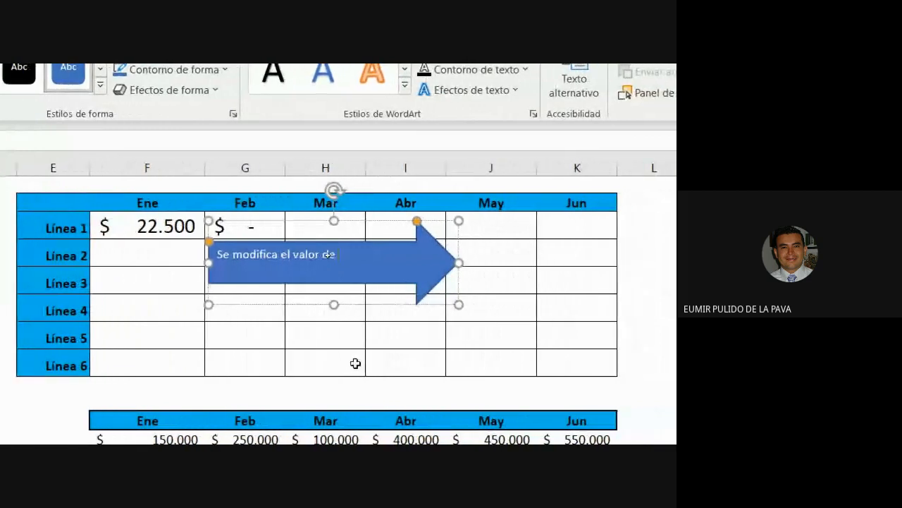
pyautogui.write('s COLUMNAS')
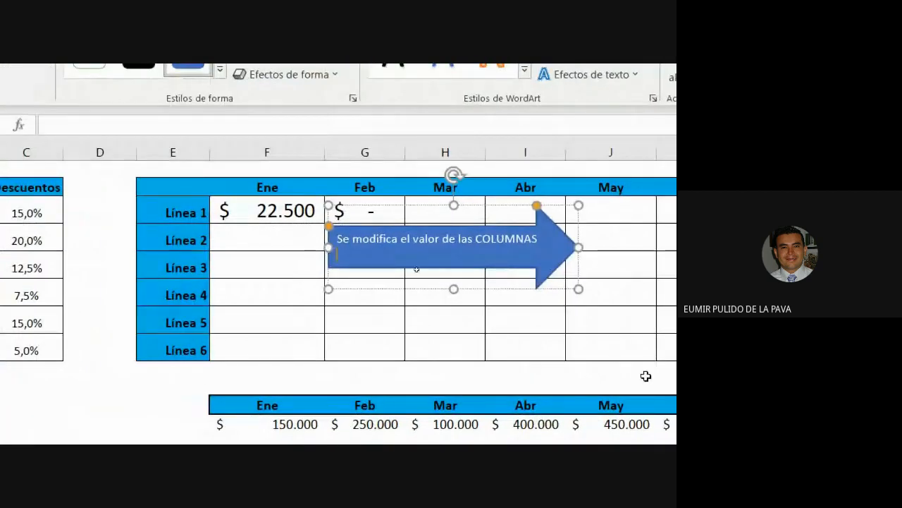
pyautogui.click(476, 311)
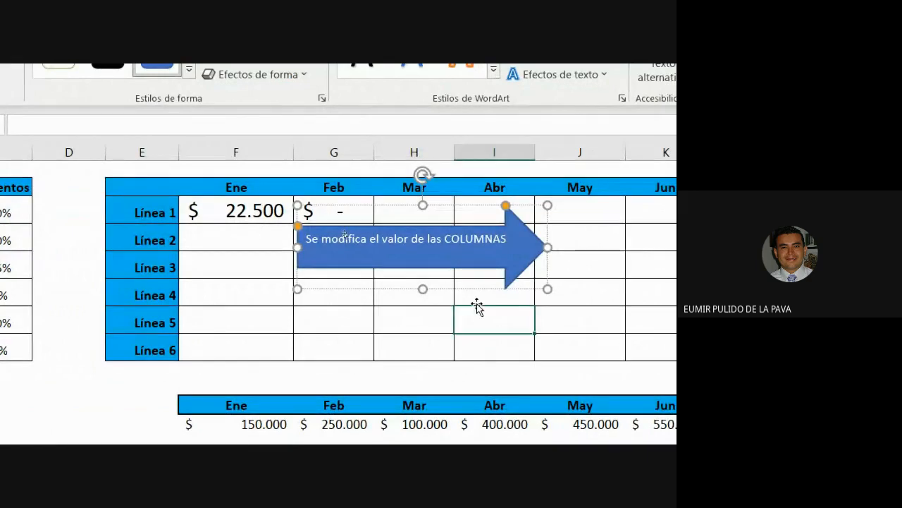
# Increase the font size of the word COLUMNAS three steps.
pyautogui.click(471, 271)
pyautogui.doubleClick(463, 240)
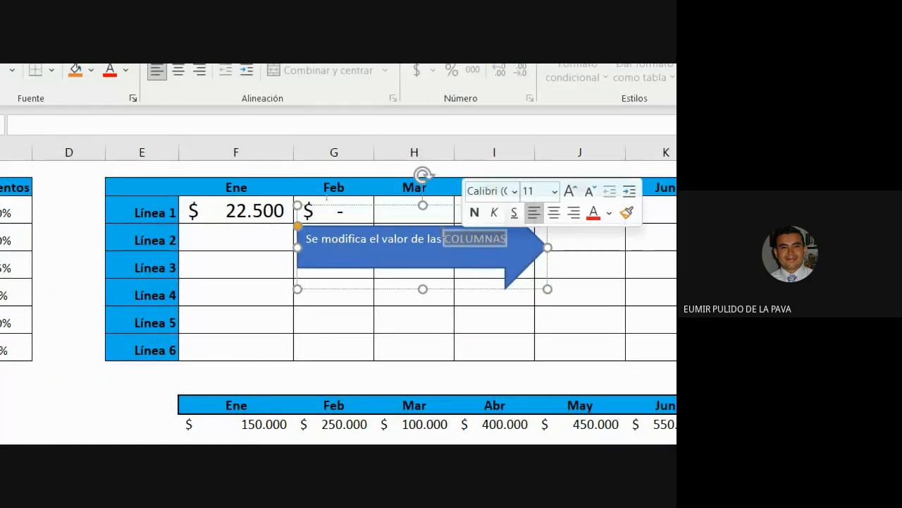
pyautogui.click(571, 191)
pyautogui.click(571, 191)
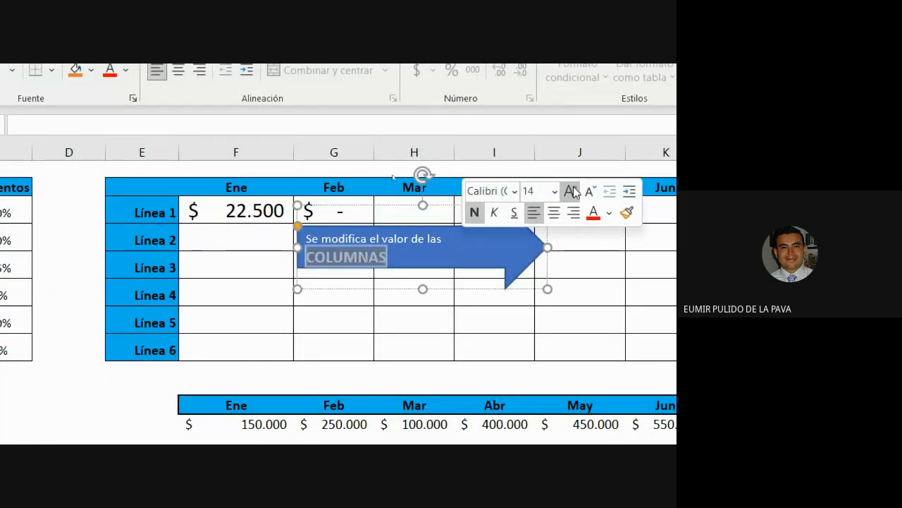
pyautogui.click(573, 191)
# Stretch the arrow taller so COLUMNAS shows on its own line.
pyautogui.click(397, 389)
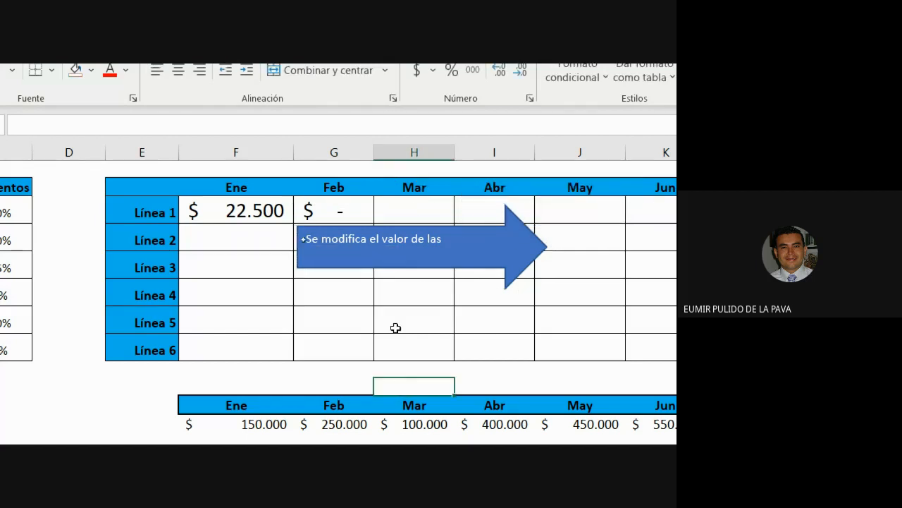
pyautogui.click(383, 266)
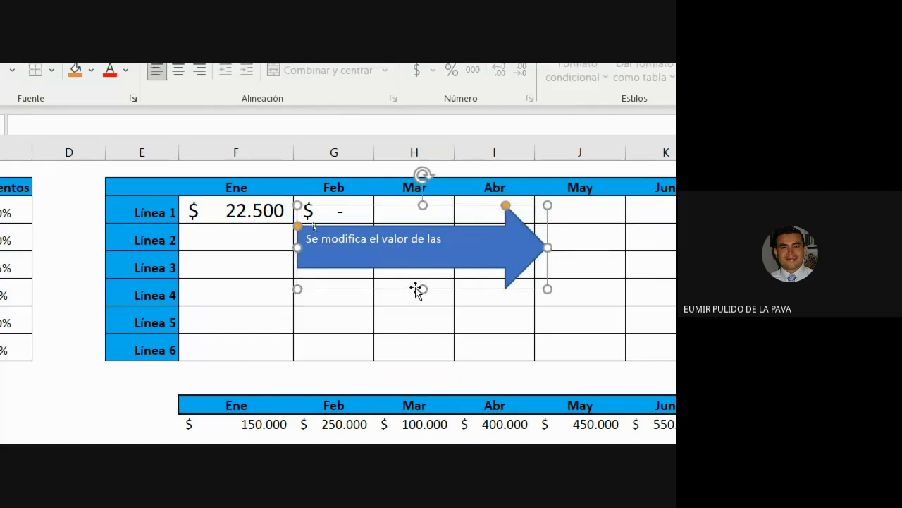
pyautogui.moveTo(420, 290); pyautogui.dragTo(418, 301)
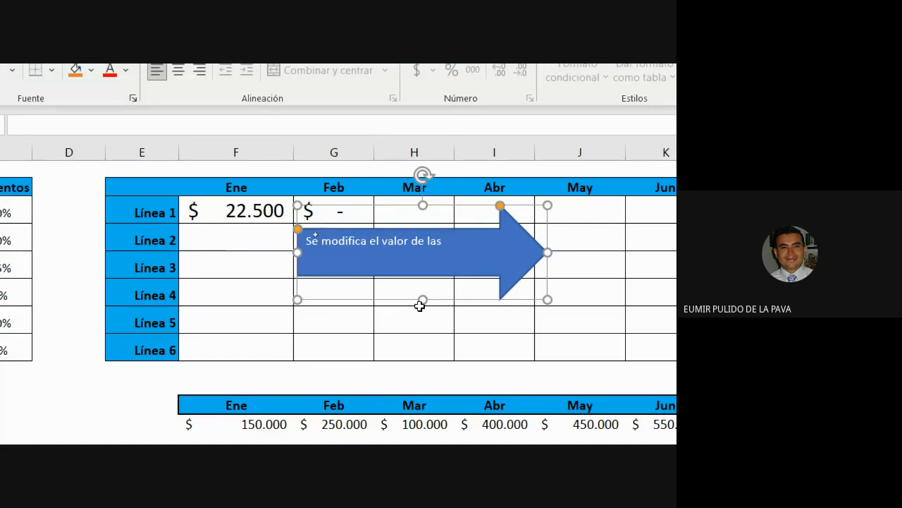
pyautogui.click(419, 306)
pyautogui.click(421, 296)
pyautogui.moveTo(422, 299); pyautogui.dragTo(422, 330)
pyautogui.moveTo(425, 288); pyautogui.dragTo(415, 307)
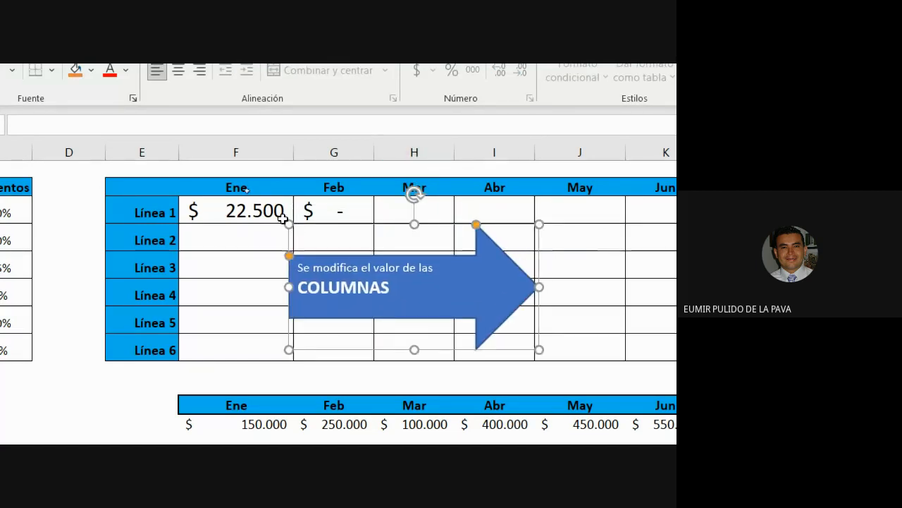
pyautogui.click(285, 215)
pyautogui.hscroll(-2, 99, 212)
# Inspect the formulas in F3 and G3 without changing F3.
pyautogui.doubleClick(413, 210)
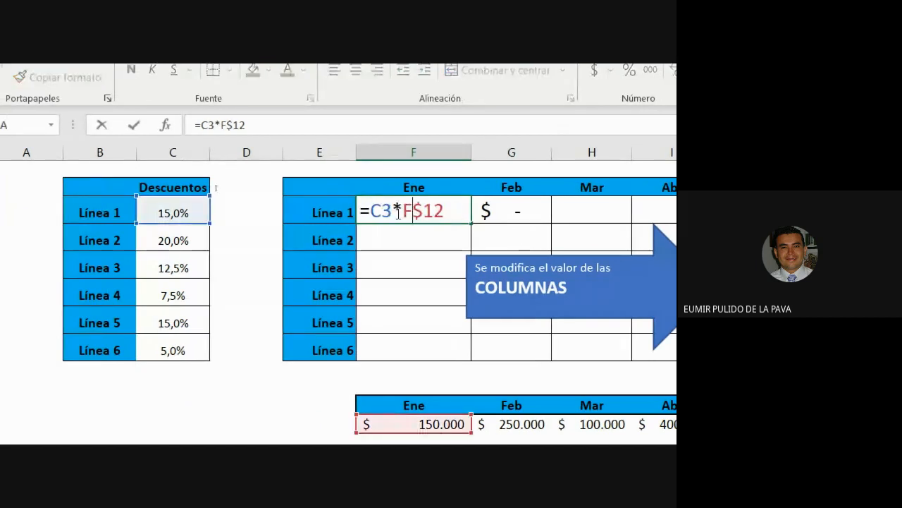
pyautogui.click(393, 211)
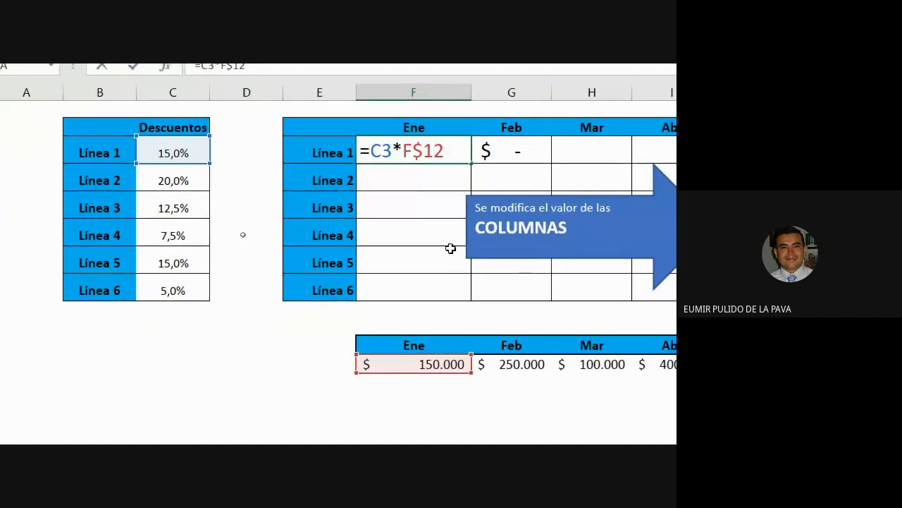
pyautogui.press('Escape')
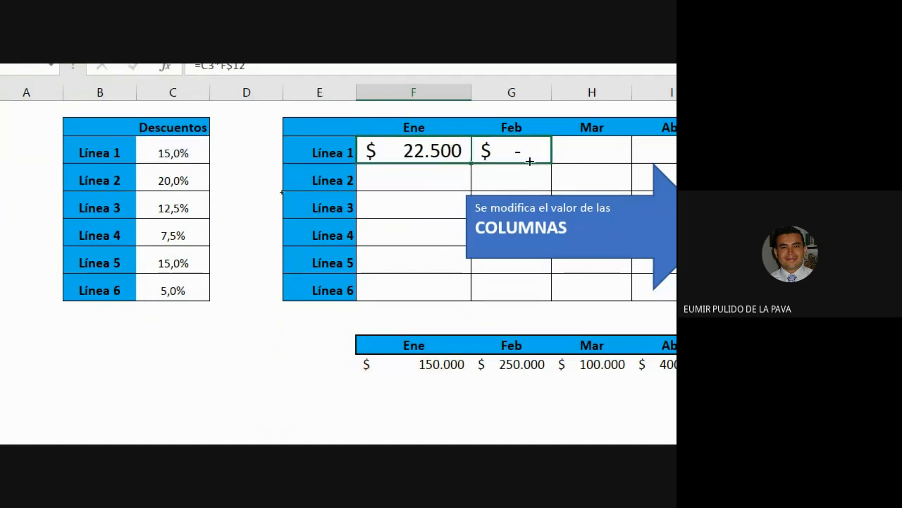
pyautogui.click(520, 149)
pyautogui.doubleClick(498, 151)
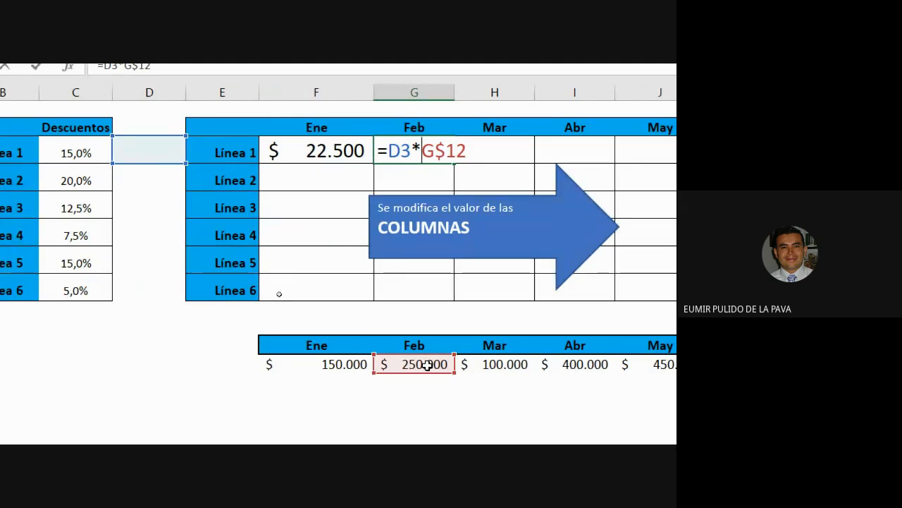
pyautogui.hotkey('ctrl', 'Return')
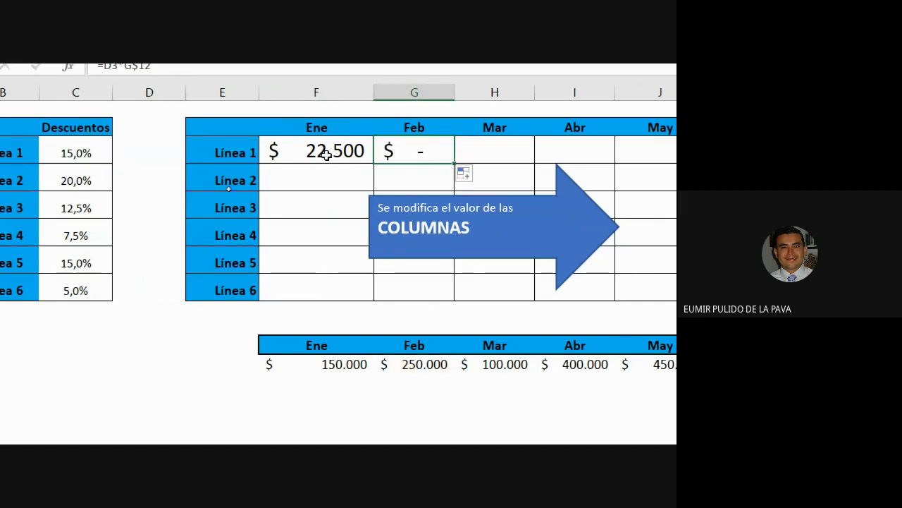
# Cycle C3's anchoring with F4 until F3 reads =$C3*F$12, then confirm.
pyautogui.doubleClick(327, 154)
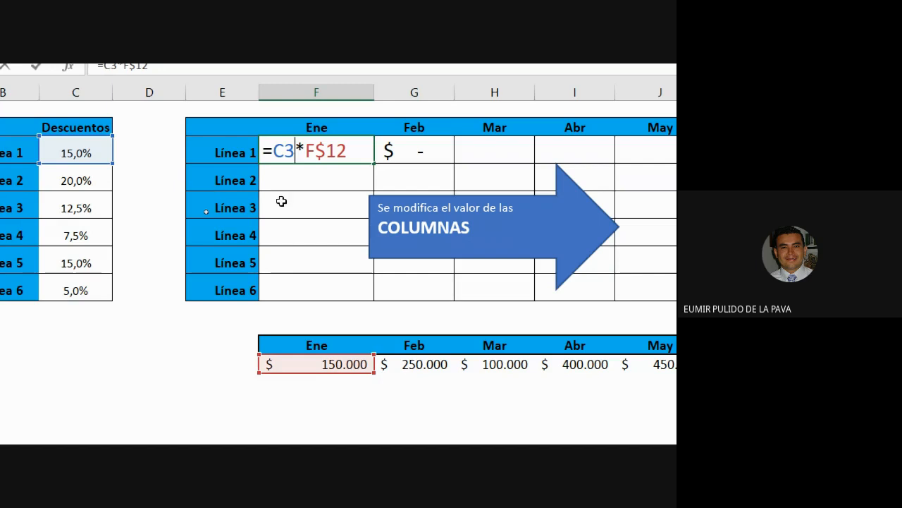
pyautogui.press('F4')
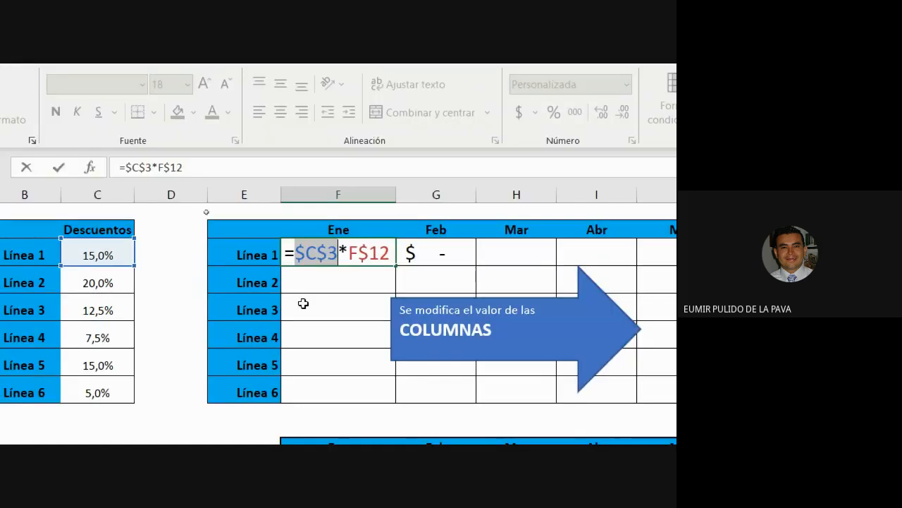
pyautogui.press('F4')
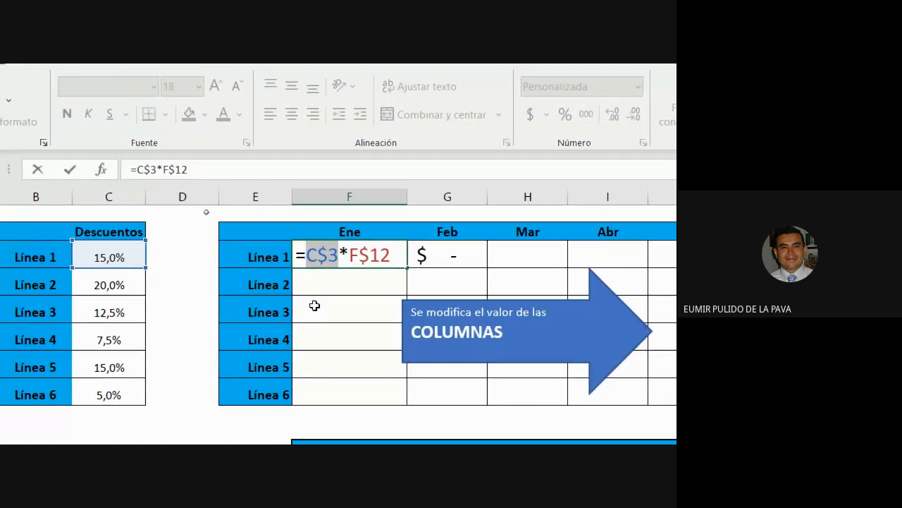
pyautogui.press('F4')
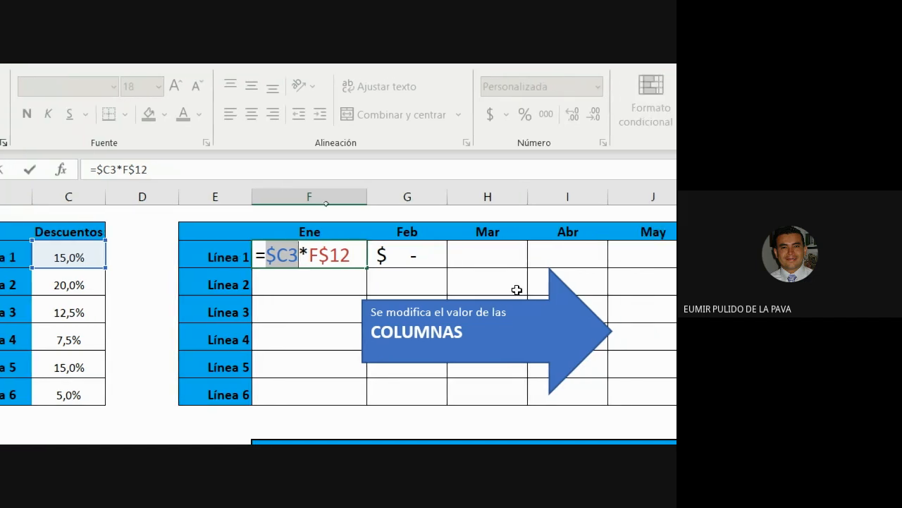
pyautogui.click(480, 259)
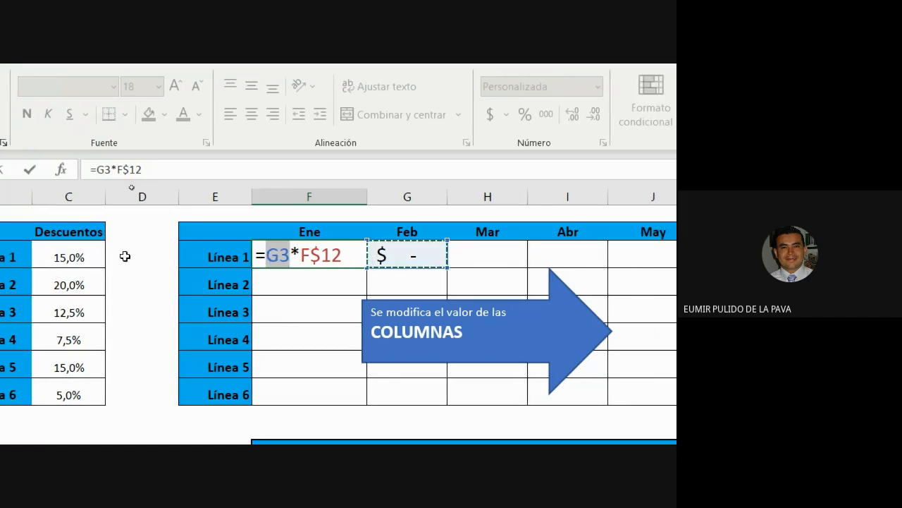
pyautogui.click(81, 257)
pyautogui.press('F4')
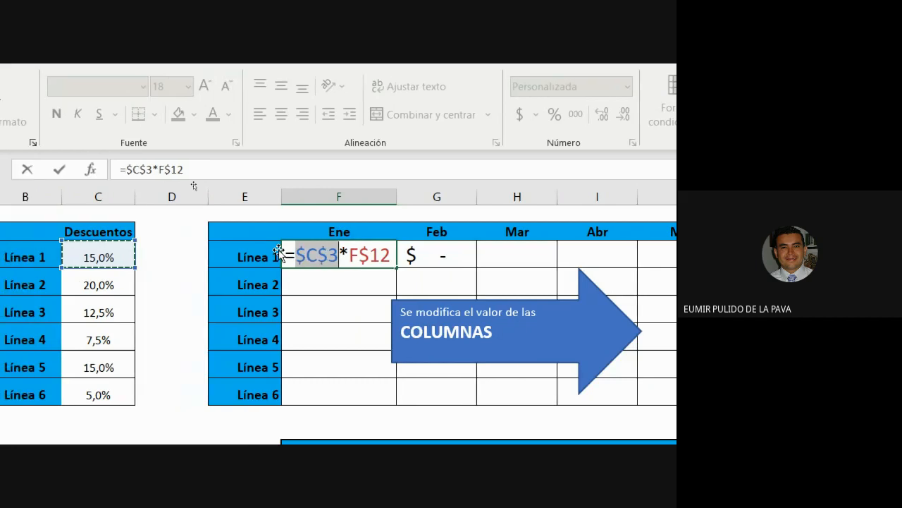
pyautogui.press('F4')
pyautogui.press('F4')
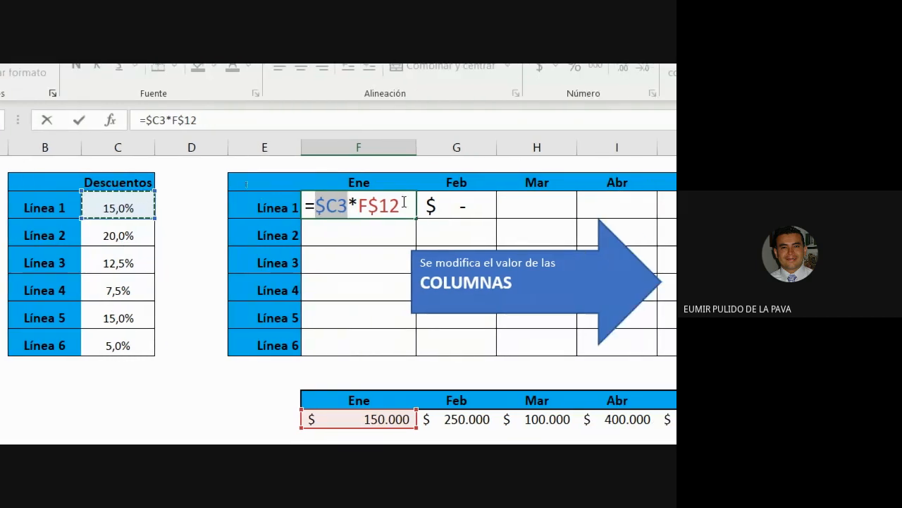
pyautogui.moveTo(404, 203); pyautogui.dragTo(315, 205)
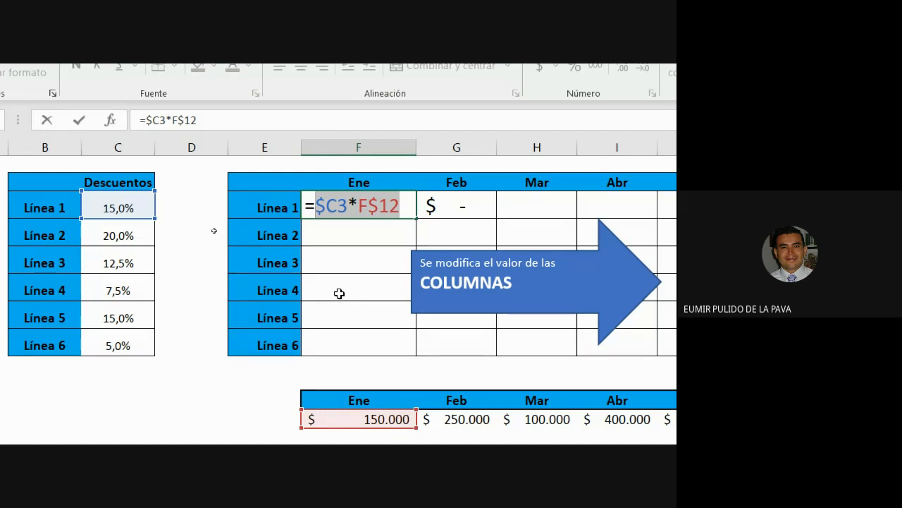
pyautogui.click(329, 206)
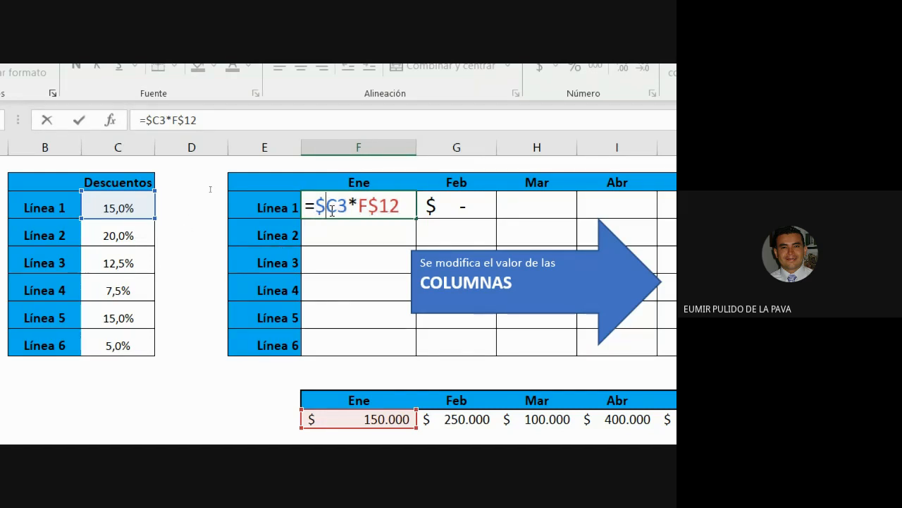
pyautogui.press('F4')
pyautogui.press('F4')
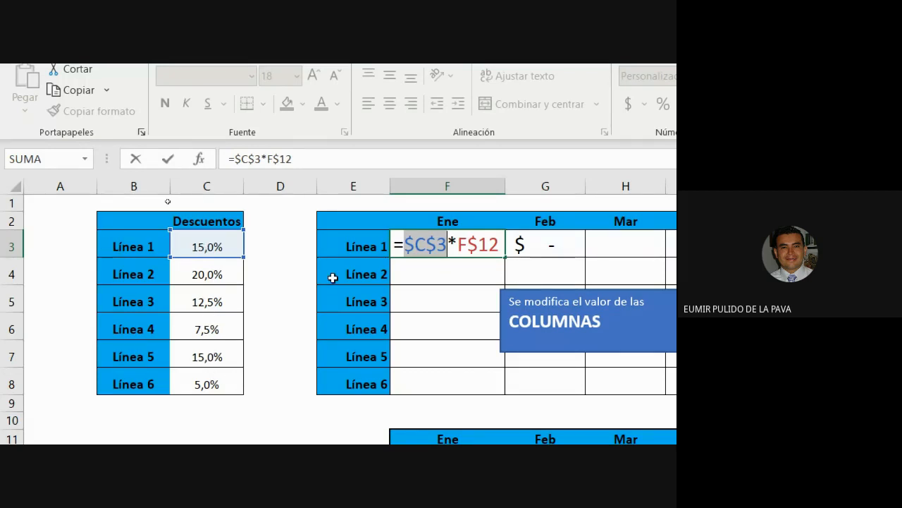
pyautogui.press('F4')
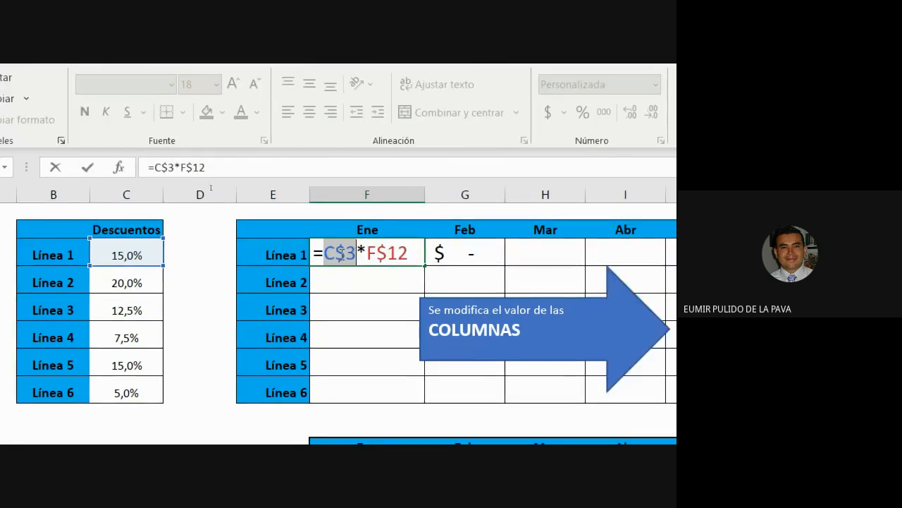
pyautogui.press('F4')
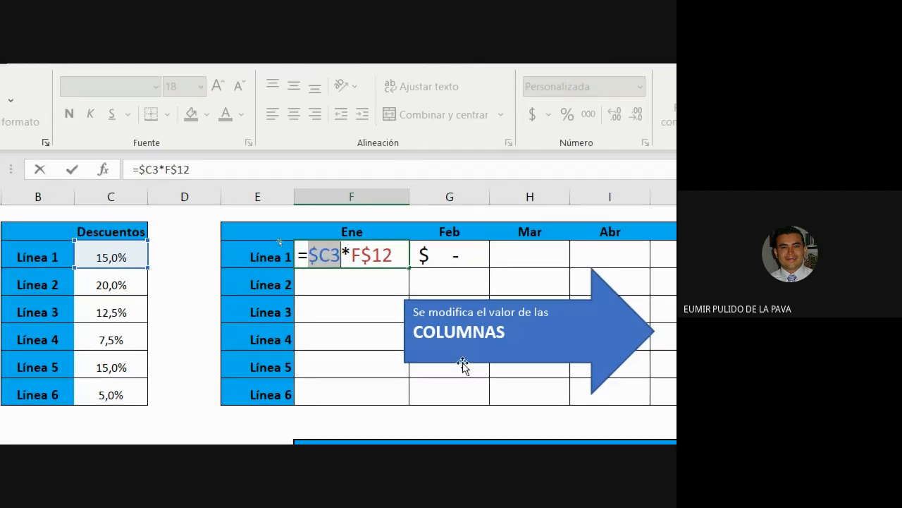
pyautogui.press('Return')
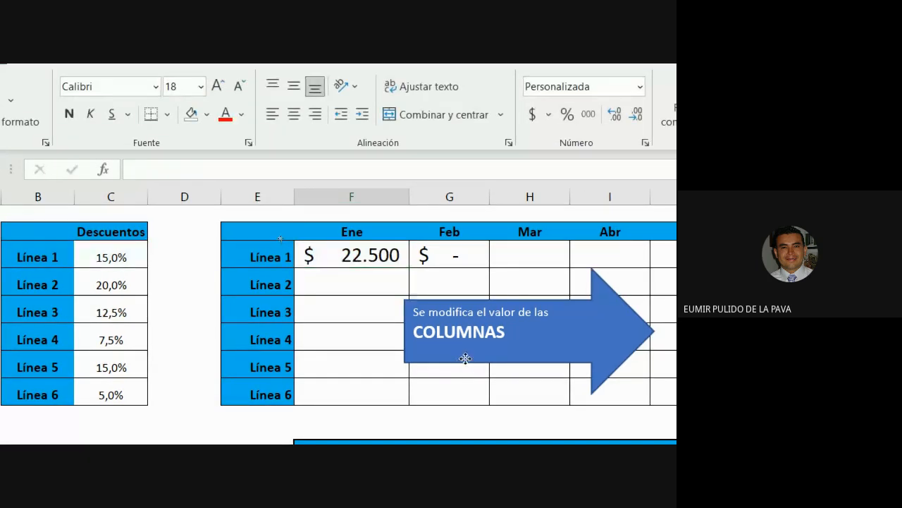
# Delete the arrow callout, fill F3's formula across to Jun, and autofit columns G–K.
pyautogui.moveTo(463, 365); pyautogui.dragTo(499, 425)
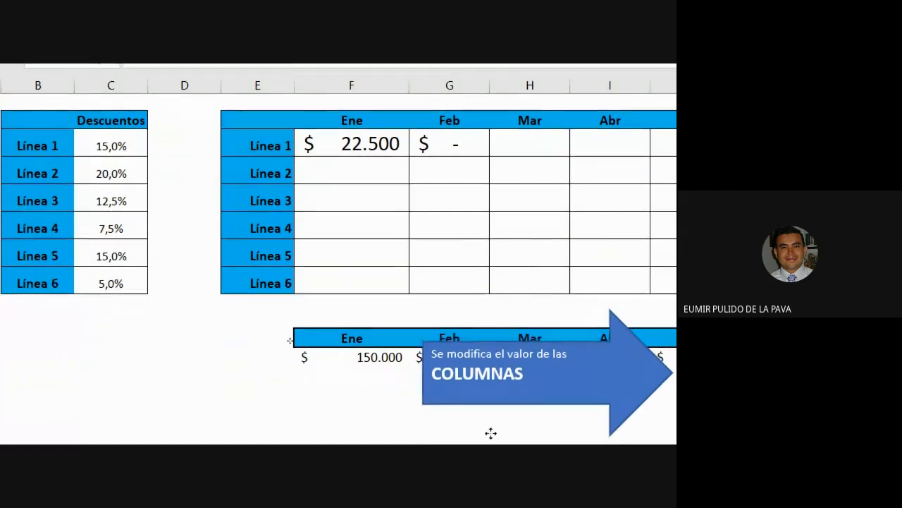
pyautogui.press('Delete')
pyautogui.click(405, 164)
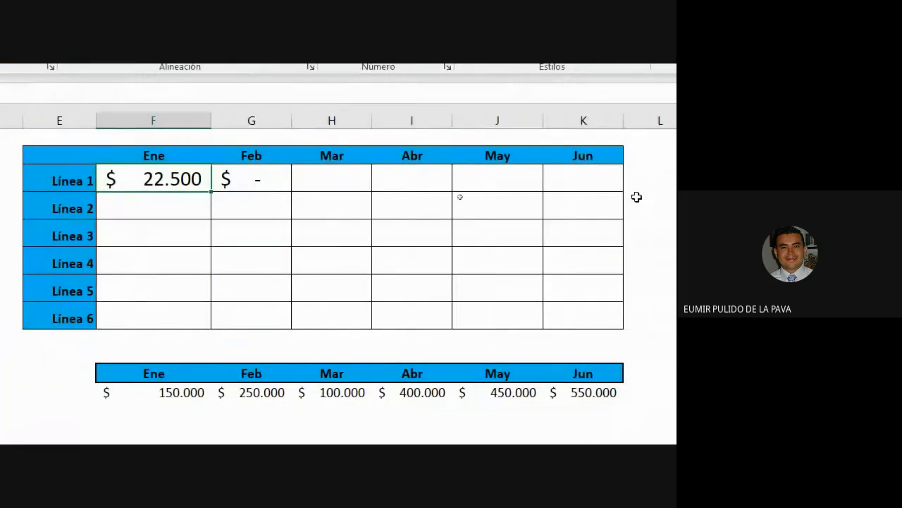
pyautogui.moveTo(208, 192); pyautogui.dragTo(598, 195)
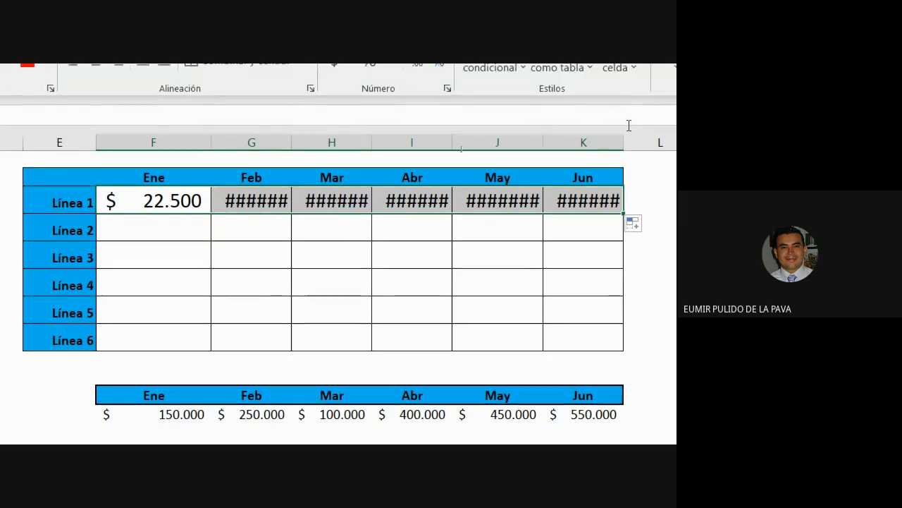
pyautogui.doubleClick(624, 121)
pyautogui.doubleClick(542, 142)
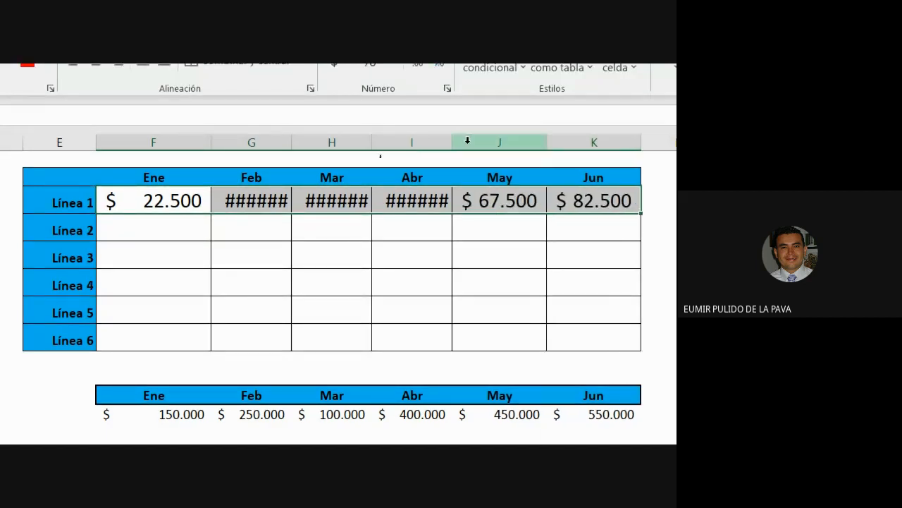
pyautogui.doubleClick(452, 141)
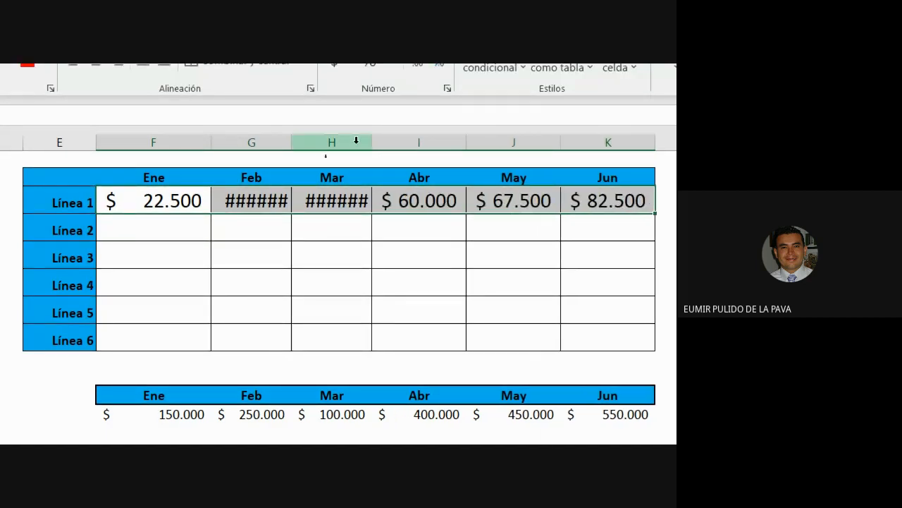
pyautogui.doubleClick(372, 142)
pyautogui.doubleClick(292, 143)
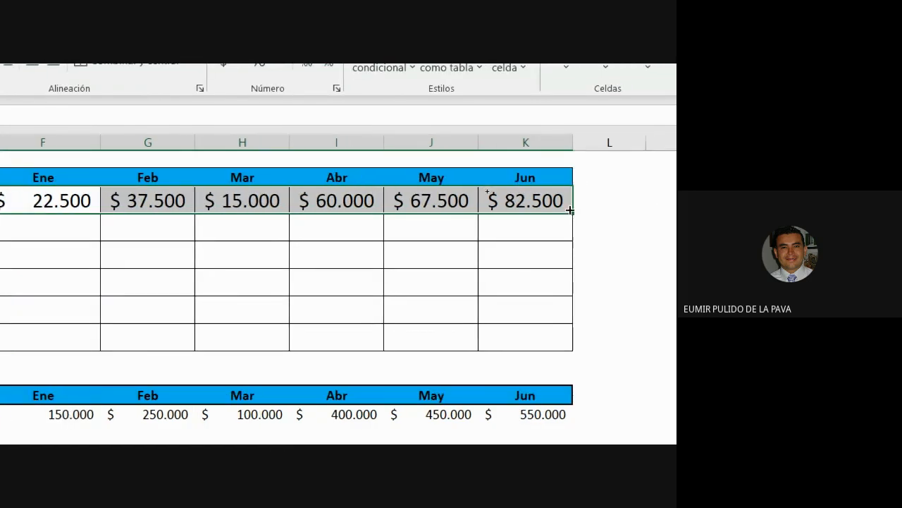
# Fill the row down to Línea 6 and widen column K to show $ 110.000.
pyautogui.moveTo(569, 210); pyautogui.dragTo(566, 353)
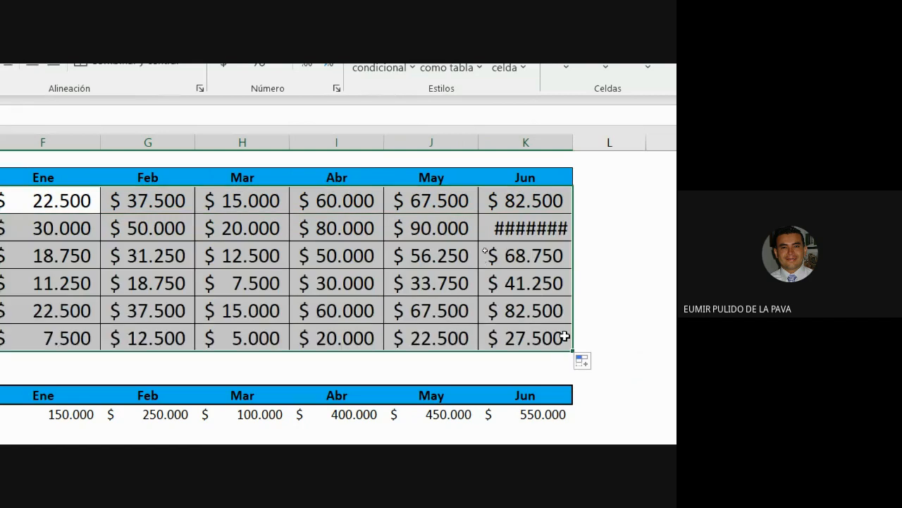
pyautogui.click(570, 149)
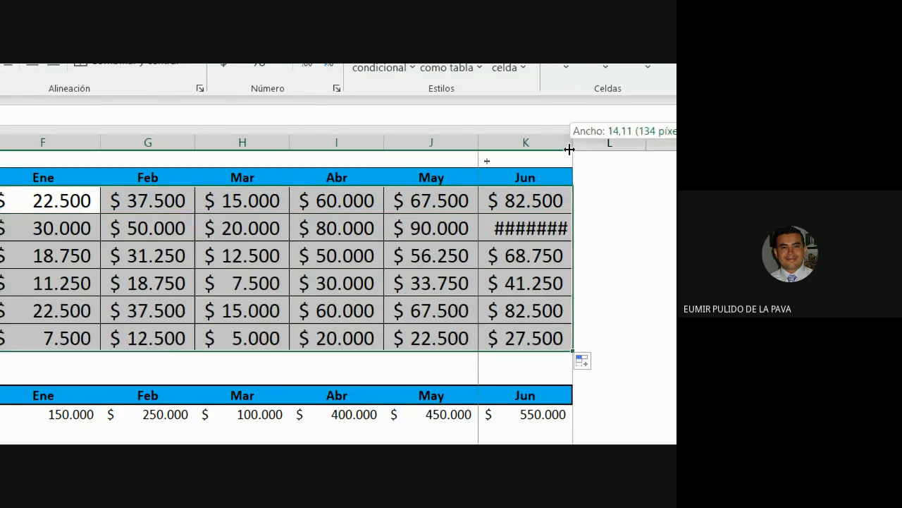
pyautogui.moveTo(569, 148); pyautogui.dragTo(583, 149)
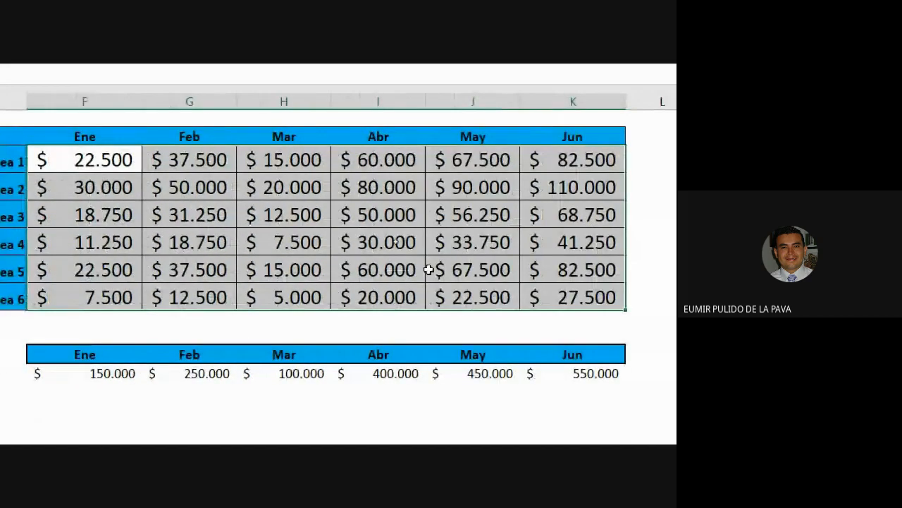
# Check Línea 5's Mar formula, then change F3's reference to $C$3.
pyautogui.doubleClick(272, 272)
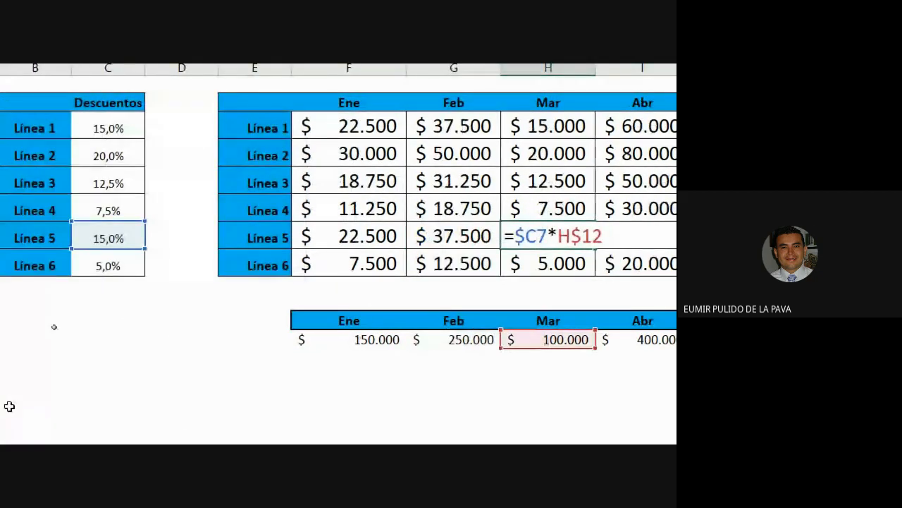
pyautogui.press('Return')
pyautogui.click(347, 106)
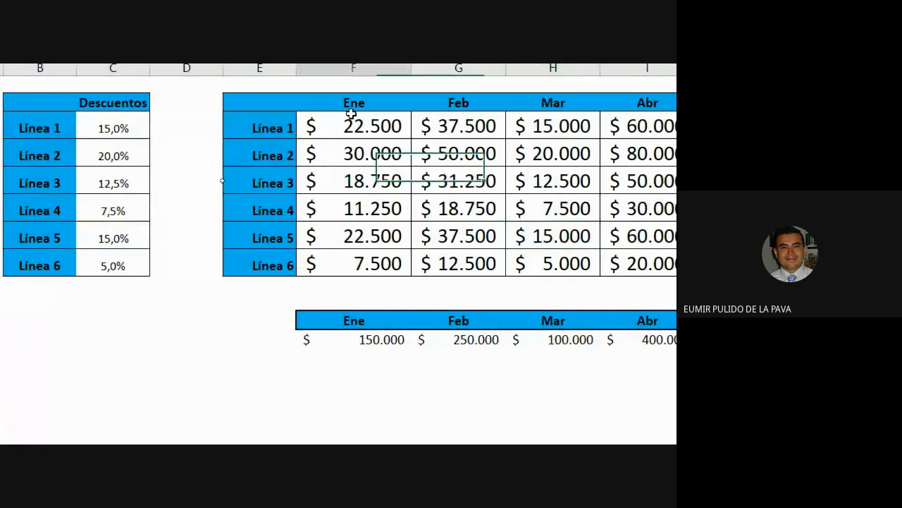
pyautogui.doubleClick(351, 117)
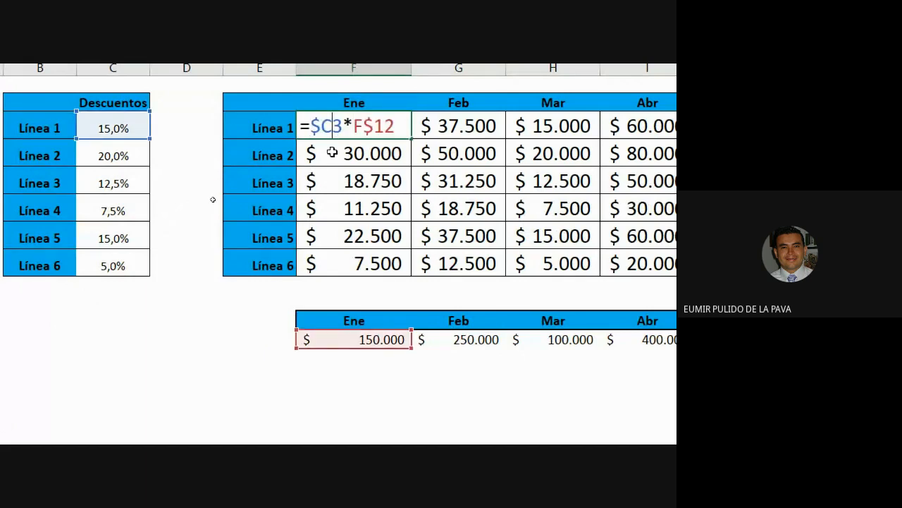
pyautogui.press('F4')
pyautogui.press('F4')
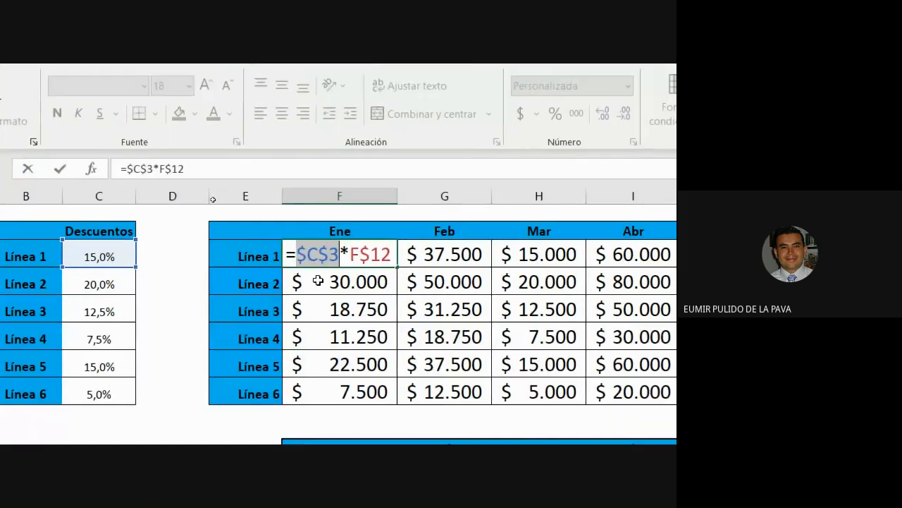
pyautogui.press('Return')
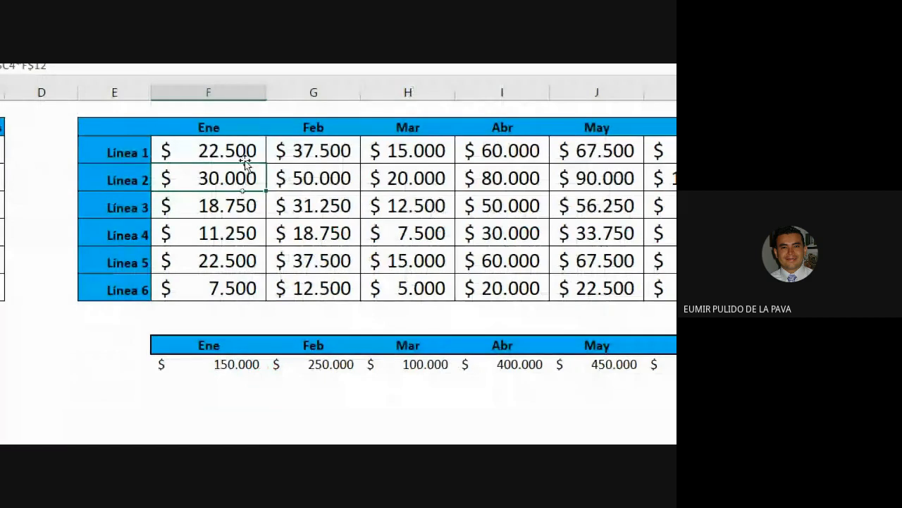
# Copy F3 across to Jun and down to Línea 6.
pyautogui.click(245, 155)
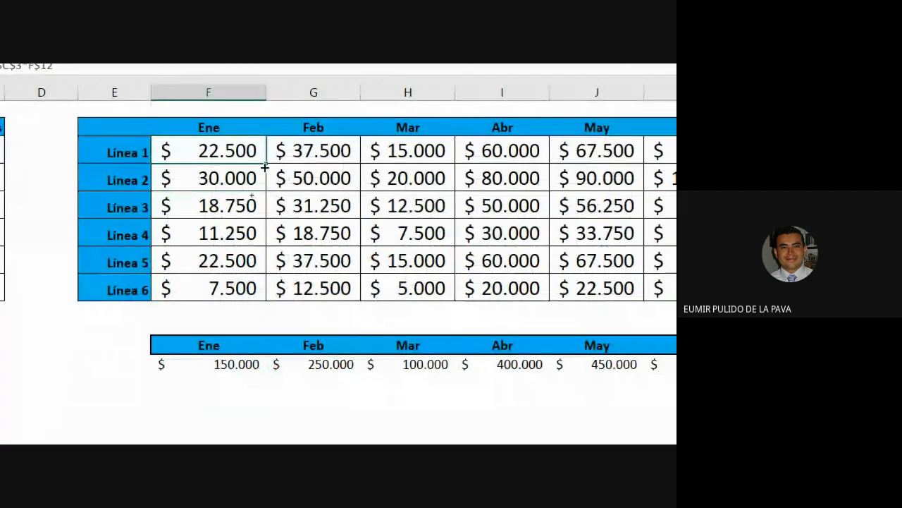
pyautogui.moveTo(266, 164); pyautogui.dragTo(637, 287)
pyautogui.moveTo(637, 297); pyautogui.dragTo(638, 298)
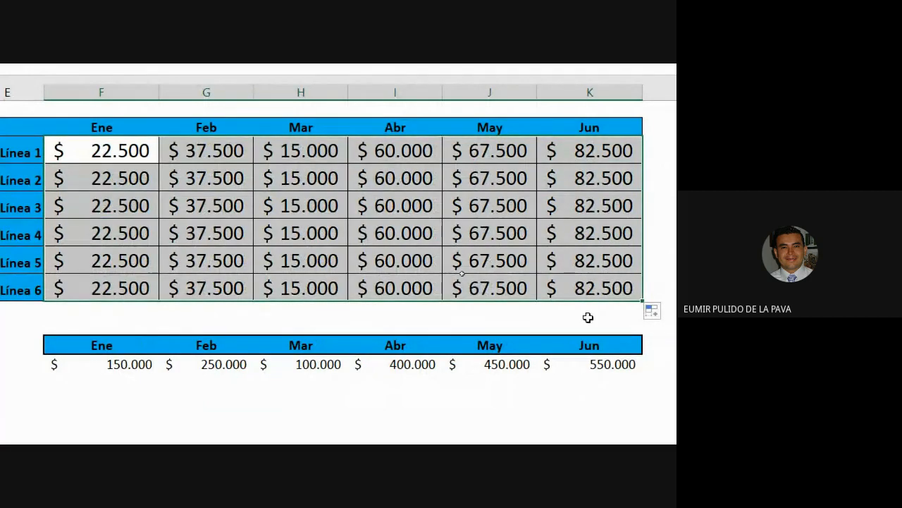
# Inspect the Feb formulas for Línea 5 and Línea 6.
pyautogui.hscroll(-3, 10, 373)
pyautogui.doubleClick(402, 259)
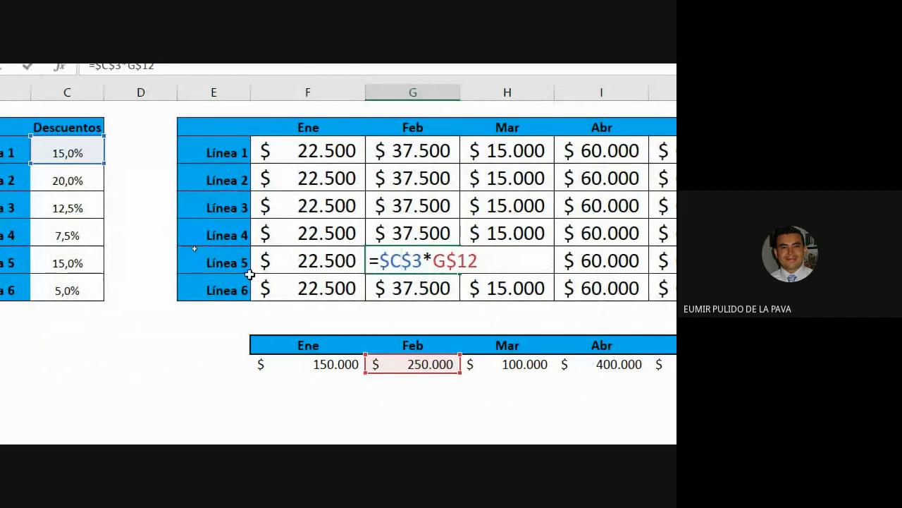
pyautogui.hscroll(-2, 195, 246)
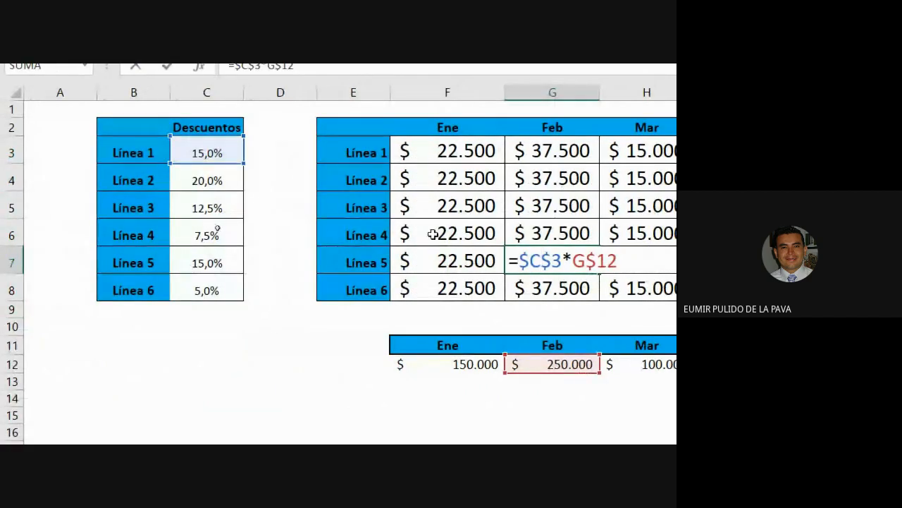
pyautogui.press('Return')
pyautogui.doubleClick(554, 286)
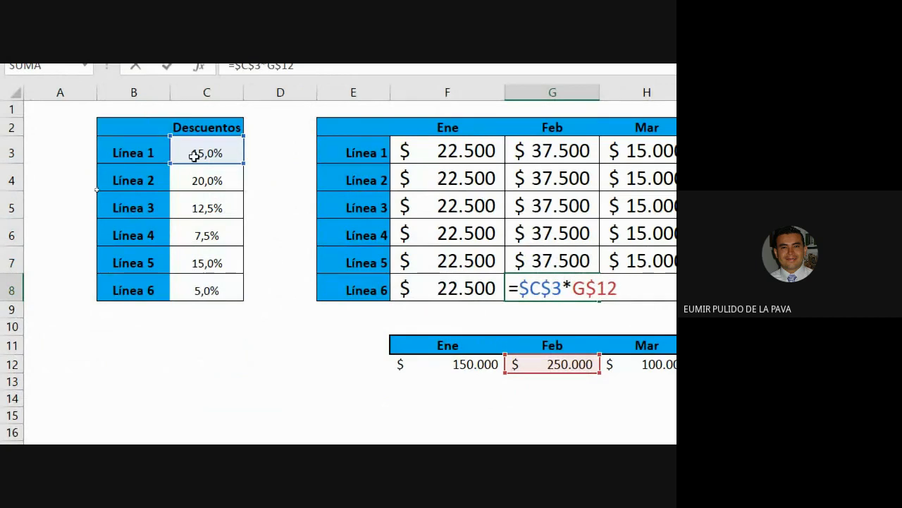
pyautogui.press('Return')
# Restore F3 to =$C3*F$12 and refill it across to Jun and down to Línea 6.
pyautogui.click(455, 155)
pyautogui.doubleClick(455, 154)
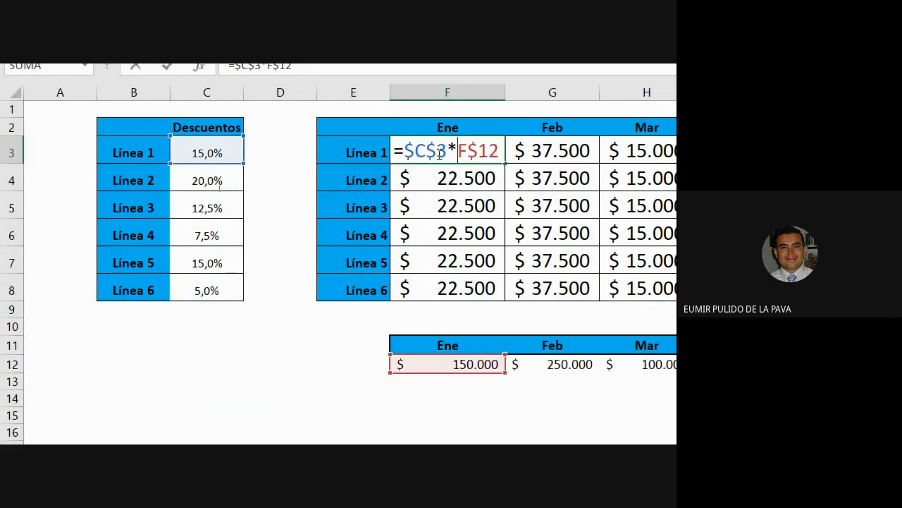
pyautogui.press('F4')
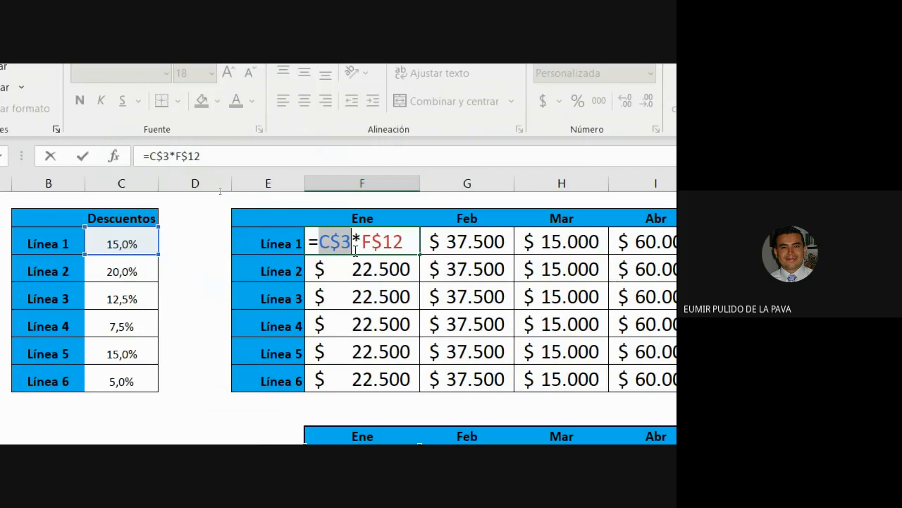
pyautogui.press('F4')
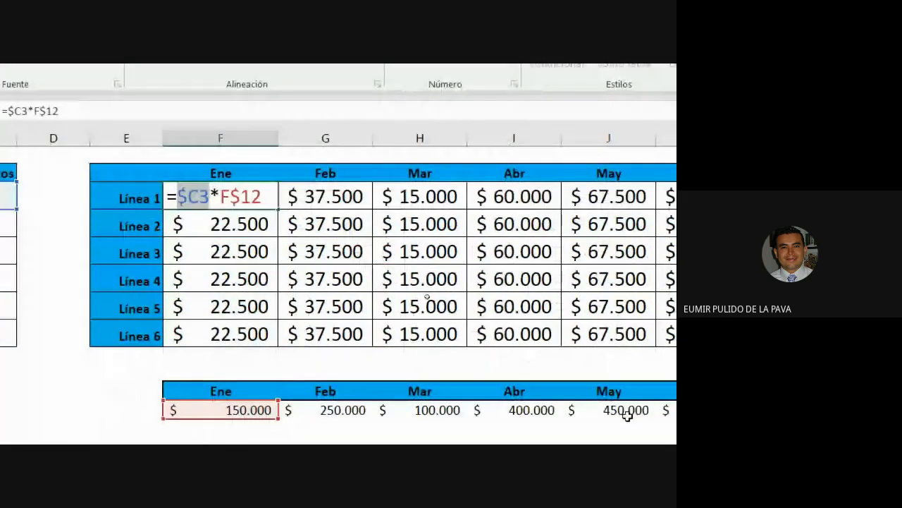
pyautogui.press('Return')
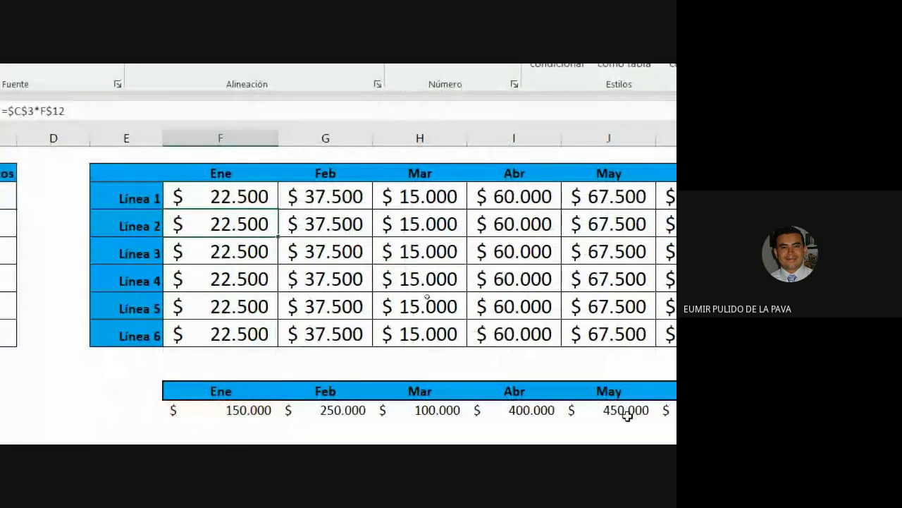
pyautogui.click(251, 197)
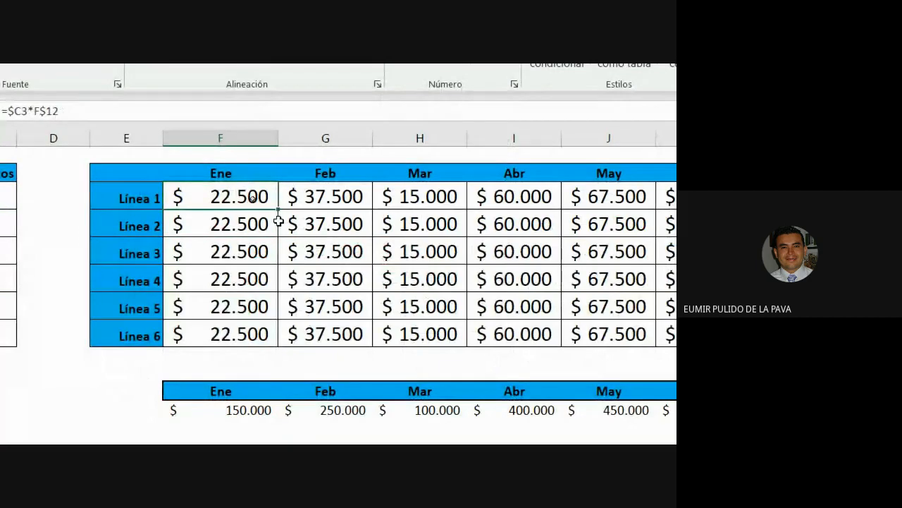
pyautogui.moveTo(278, 210); pyautogui.dragTo(764, 208)
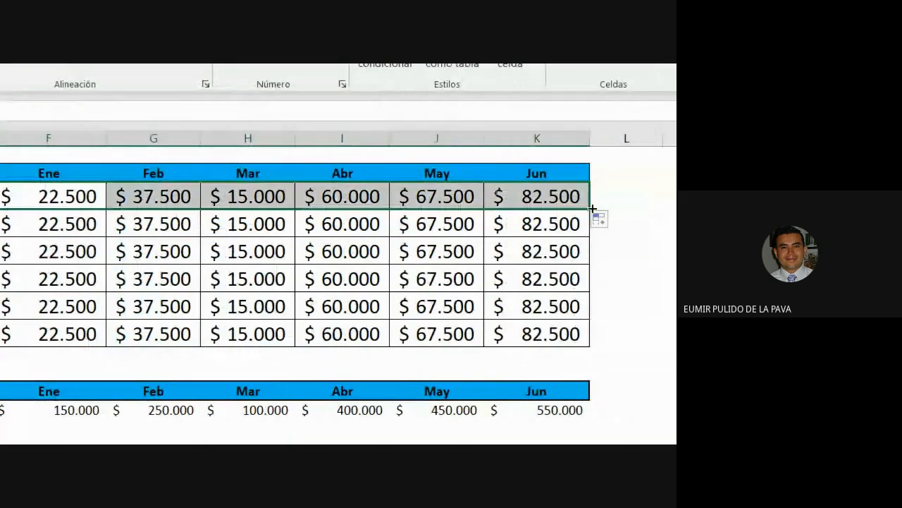
pyautogui.moveTo(592, 210); pyautogui.dragTo(584, 336)
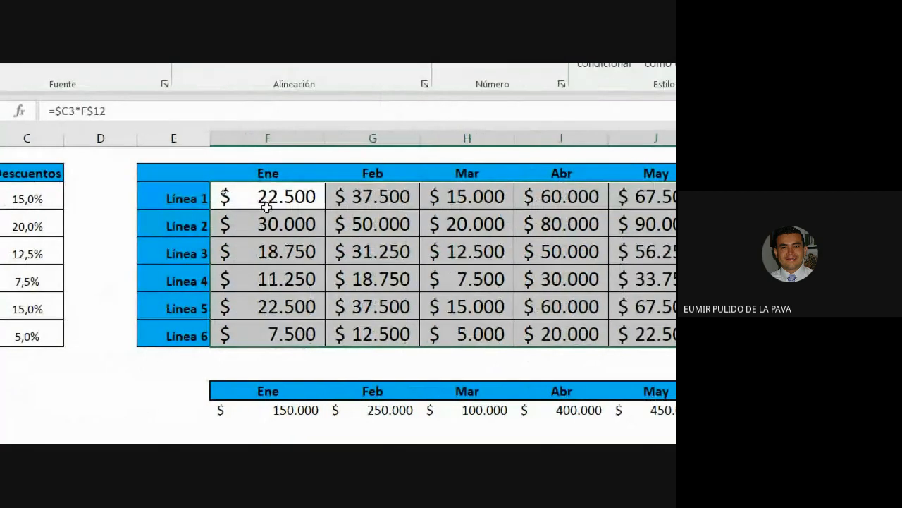
# Reset Magnifier to 100%, close it, and switch to the Google Meet call.
pyautogui.click(267, 206)
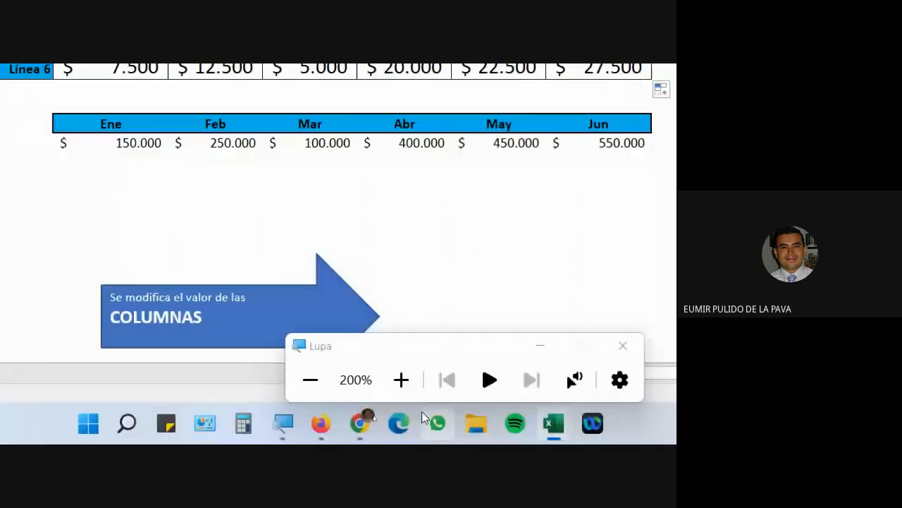
pyautogui.press('super+minus')
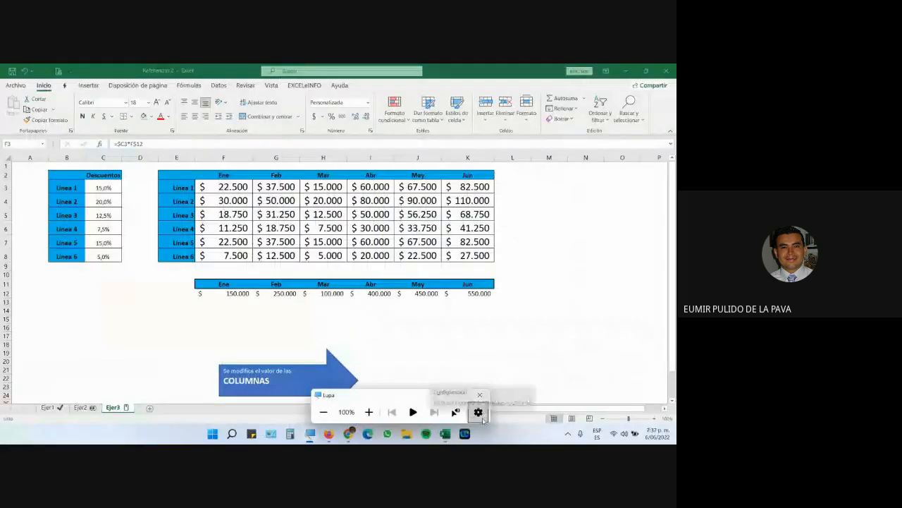
pyautogui.click(437, 397)
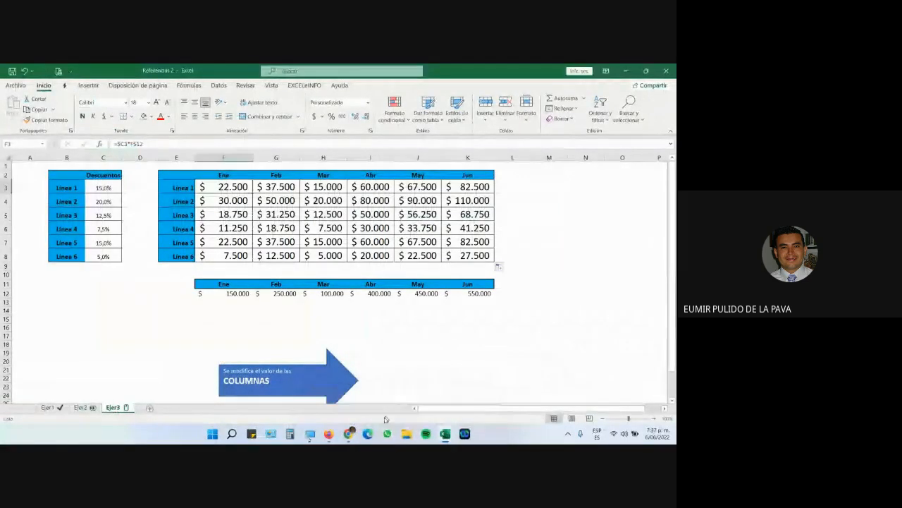
pyautogui.click(298, 378)
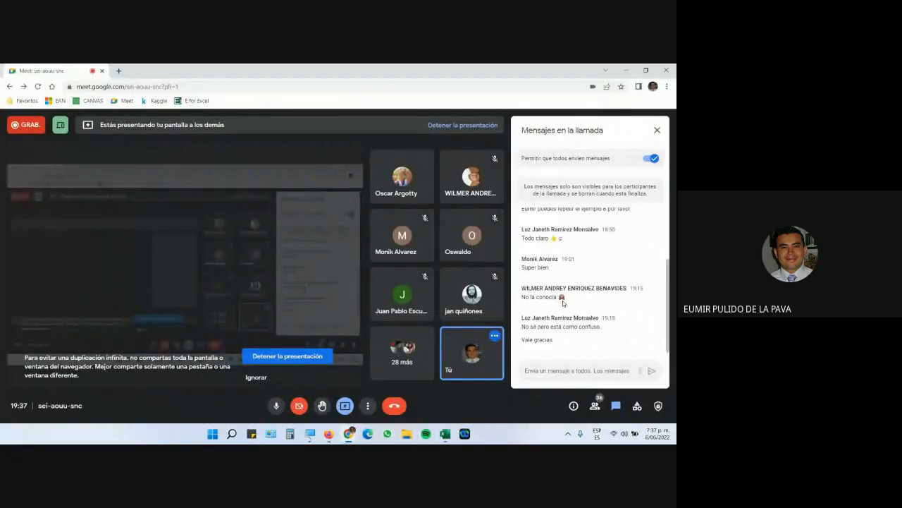
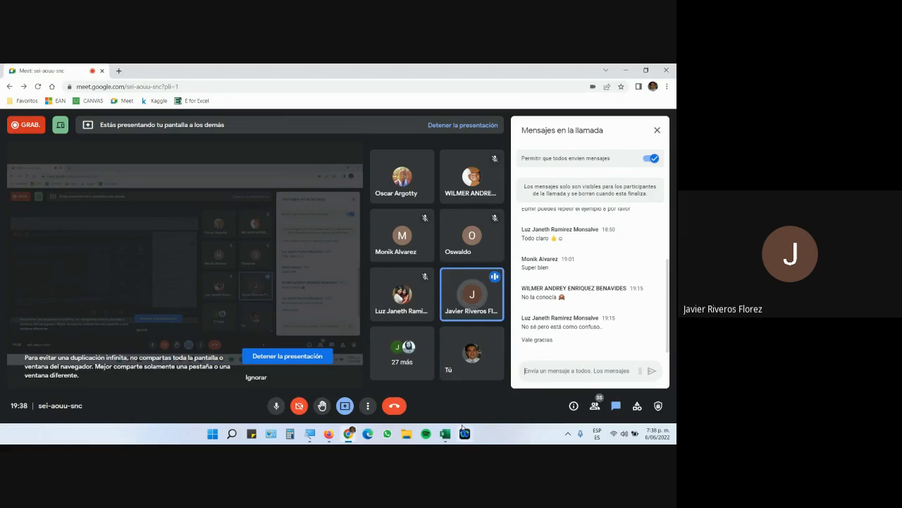
# Switch to the Referencias 2 workbook and drag column F wider.
pyautogui.moveTo(444, 432)
pyautogui.click(521, 407)
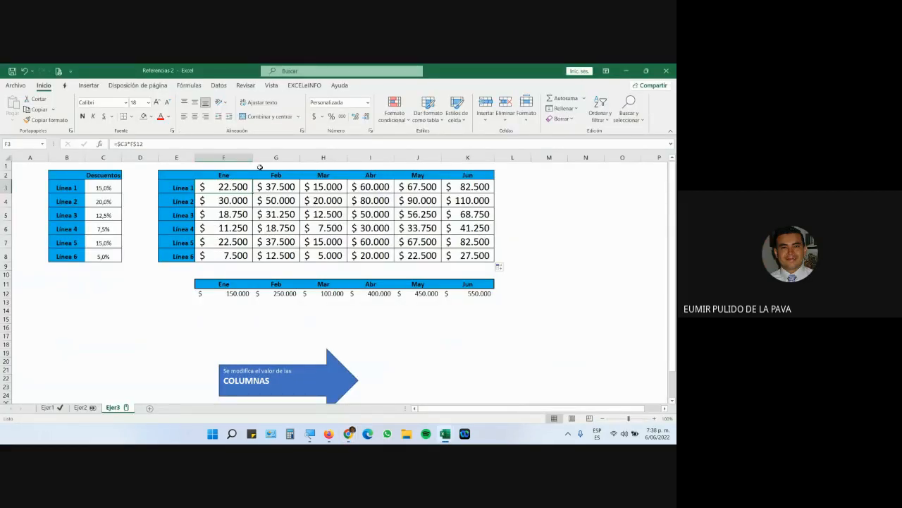
pyautogui.moveTo(252, 157); pyautogui.dragTo(326, 157)
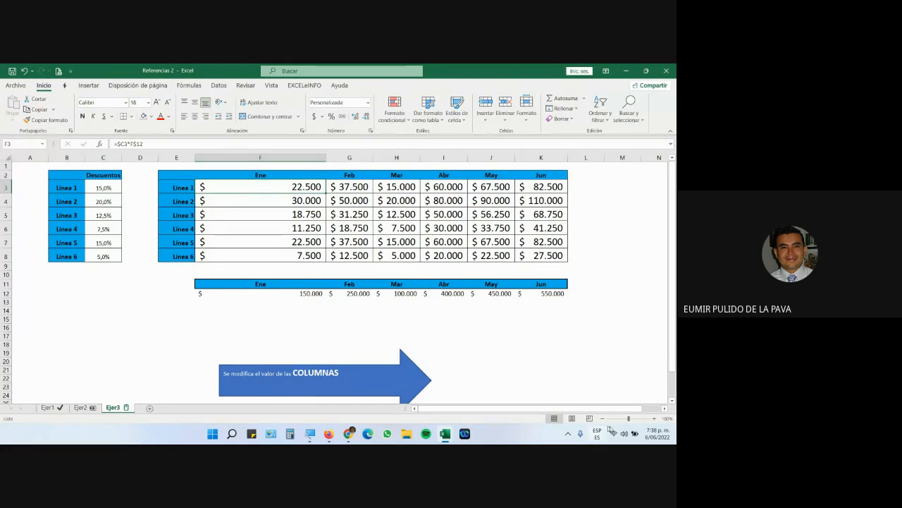
# Enlarge the sheet view with the status-bar zoom control.
pyautogui.click(662, 420)
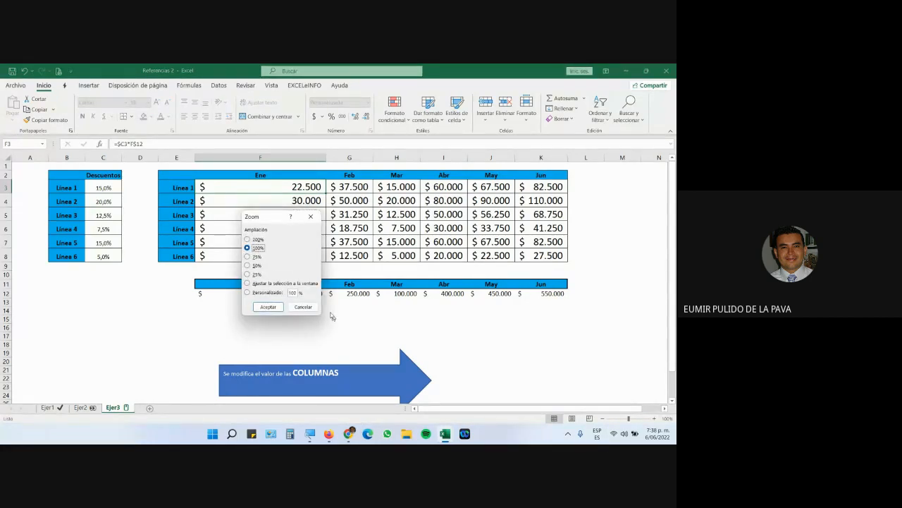
pyautogui.click(303, 307)
pyautogui.click(661, 419)
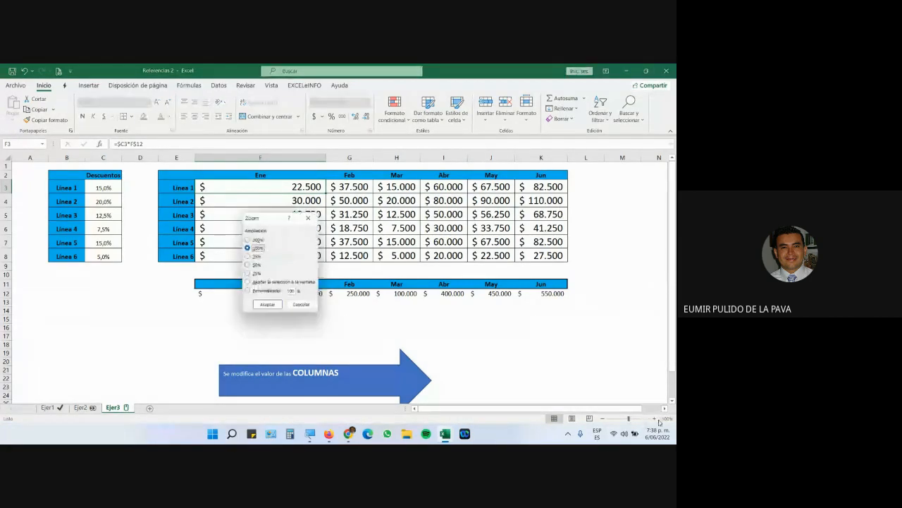
pyautogui.click(302, 304)
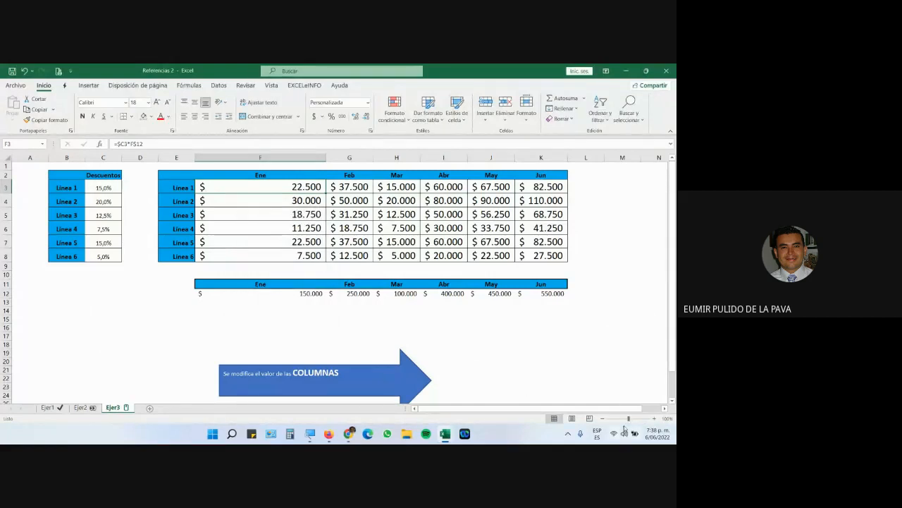
pyautogui.click(654, 419)
pyautogui.click(654, 419)
pyautogui.click(654, 419)
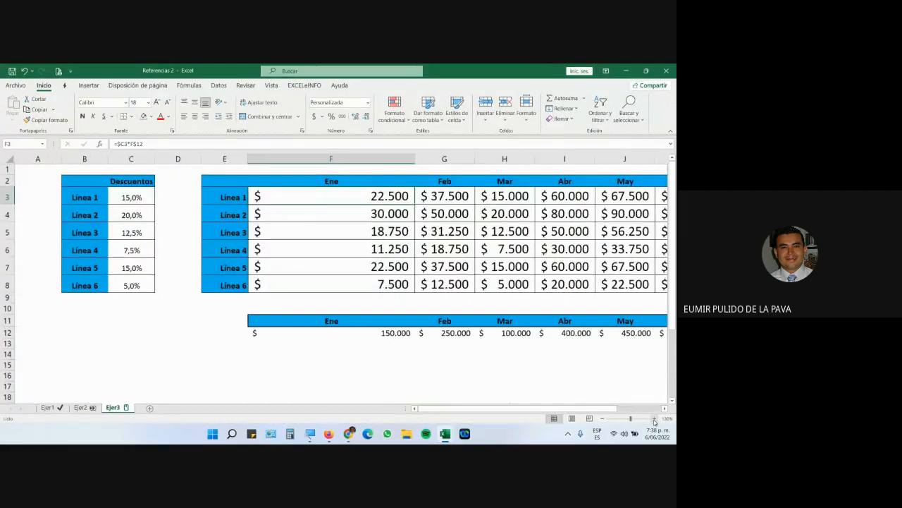
pyautogui.click(654, 419)
pyautogui.click(654, 419)
# Open F3's formula =$C3*F$12 and highlight the $C3 and F$12 references in turn.
pyautogui.doubleClick(417, 203)
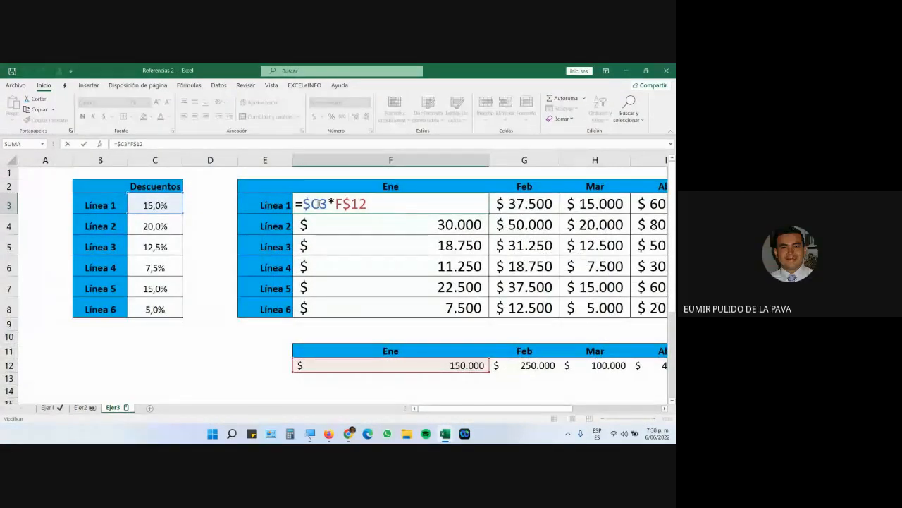
pyautogui.moveTo(303, 204); pyautogui.dragTo(327, 204)
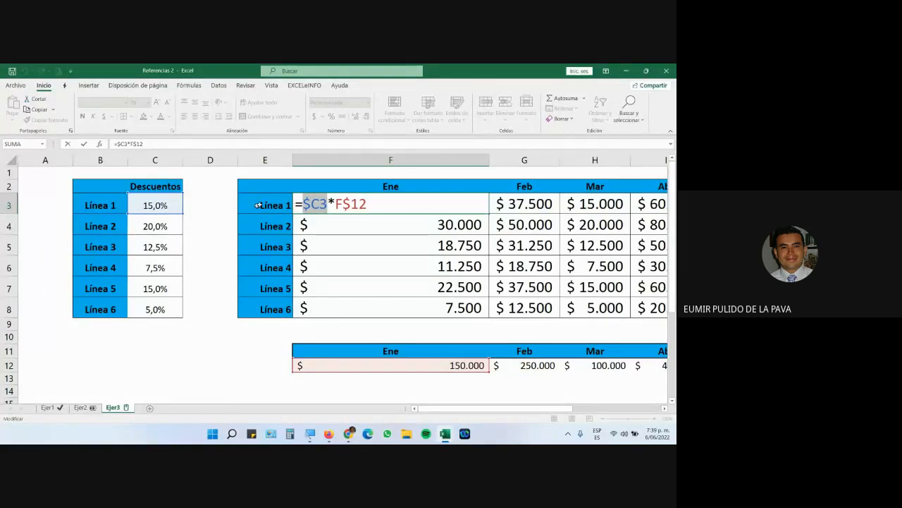
pyautogui.click(310, 204)
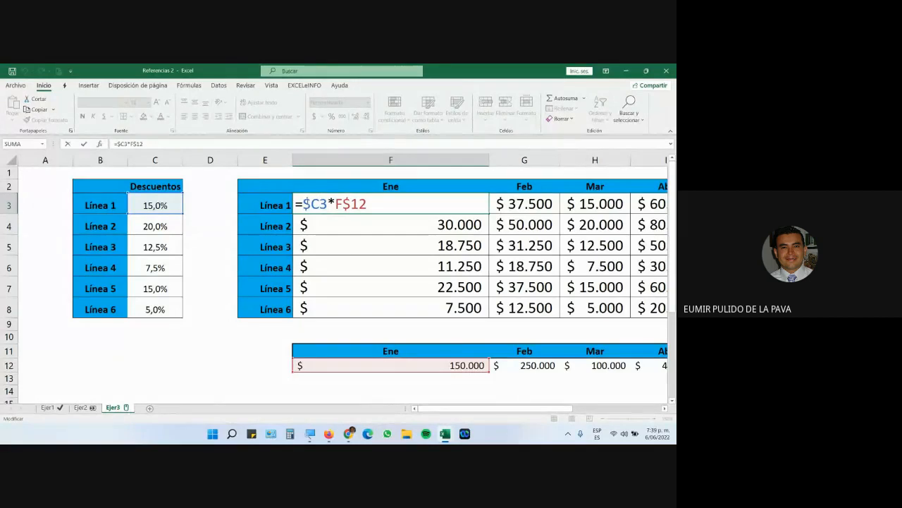
pyautogui.moveTo(311, 205); pyautogui.dragTo(318, 208)
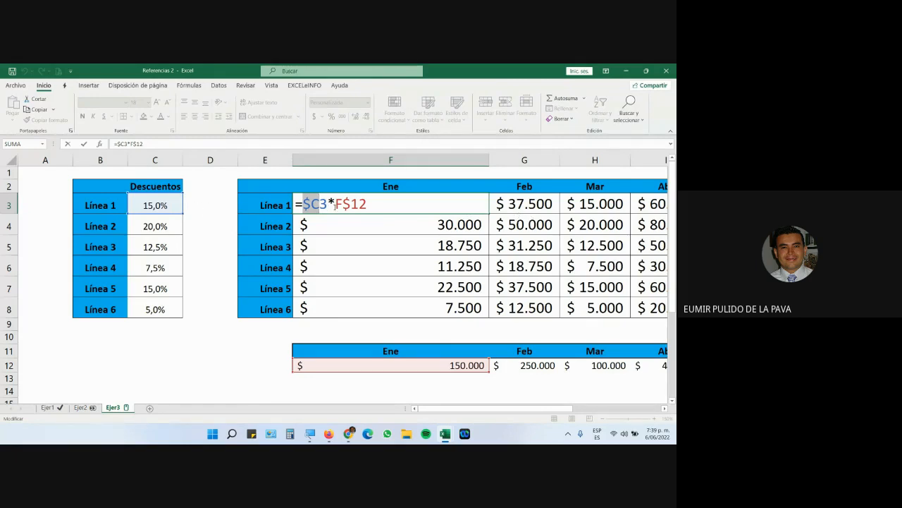
pyautogui.moveTo(335, 204); pyautogui.dragTo(388, 203)
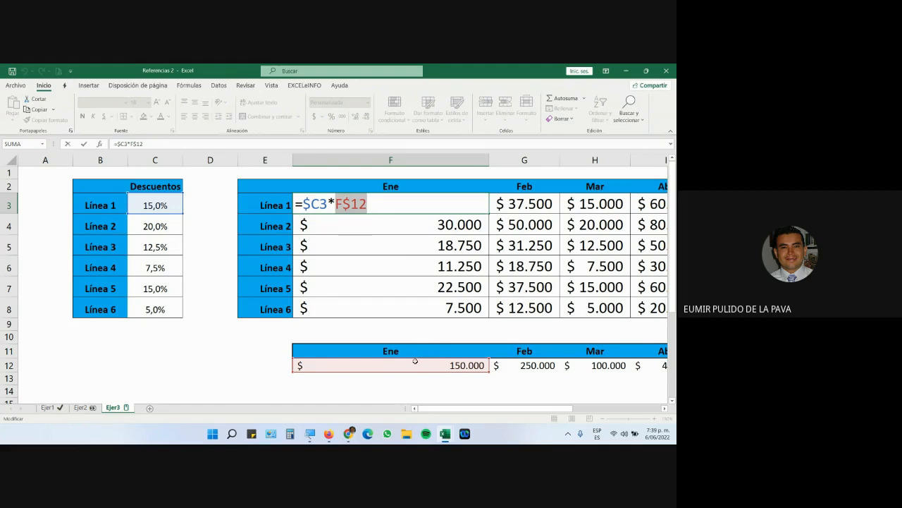
pyautogui.click(353, 212)
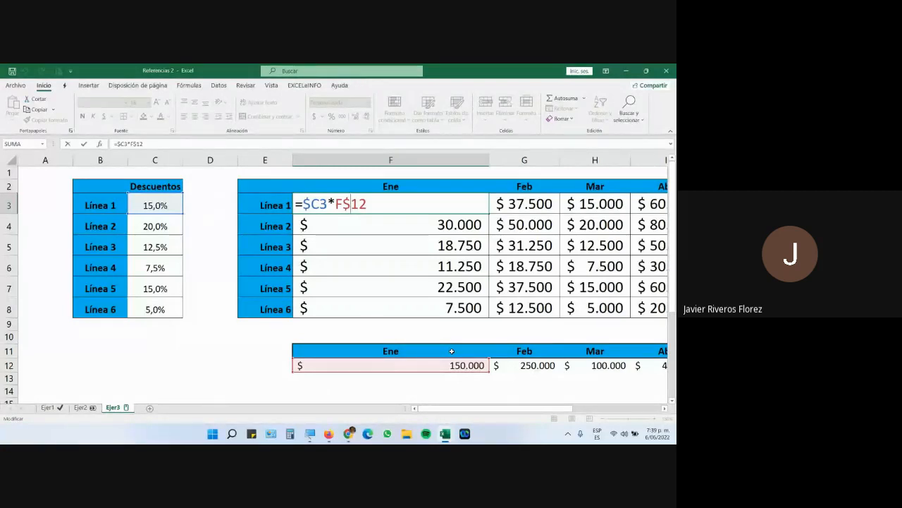
pyautogui.click(352, 433)
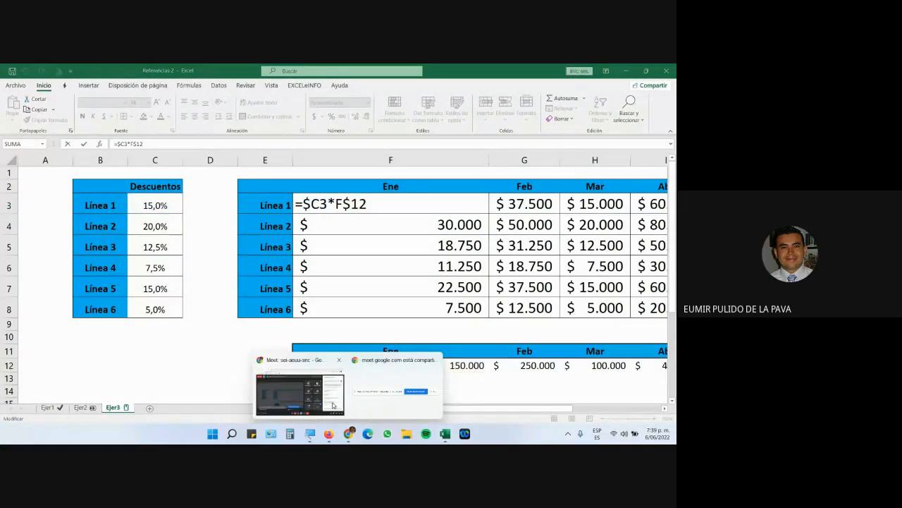
# Return to the Google Meet call window with participant tiles and chat.
pyautogui.click(320, 396)
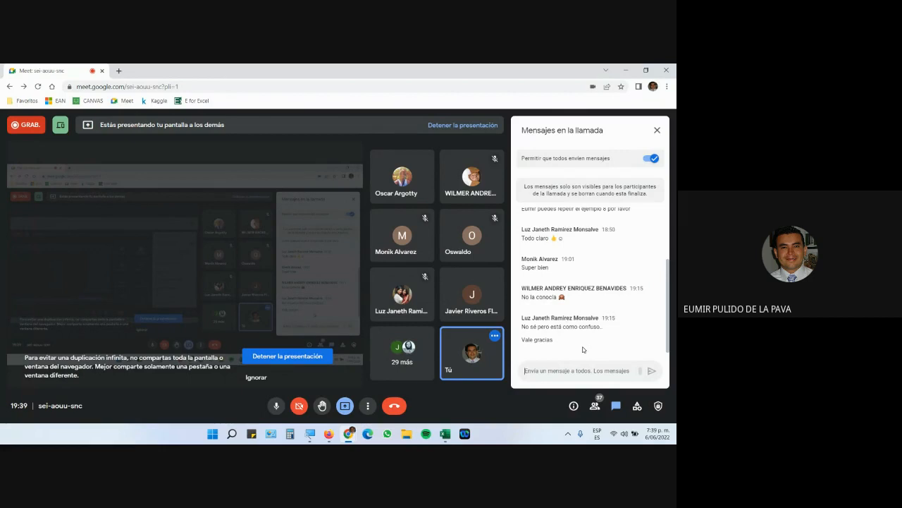
pyautogui.moveTo(453, 184)
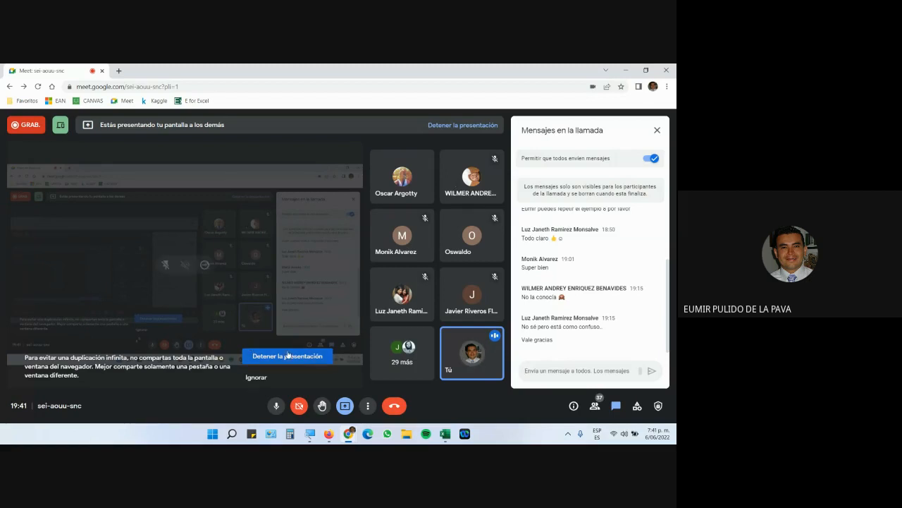
# Go back to the Moodle course page and open RA-02's GUÍA DE APRENDIZAJE No. 2 in Acrobat Reader.
pyautogui.click(329, 434)
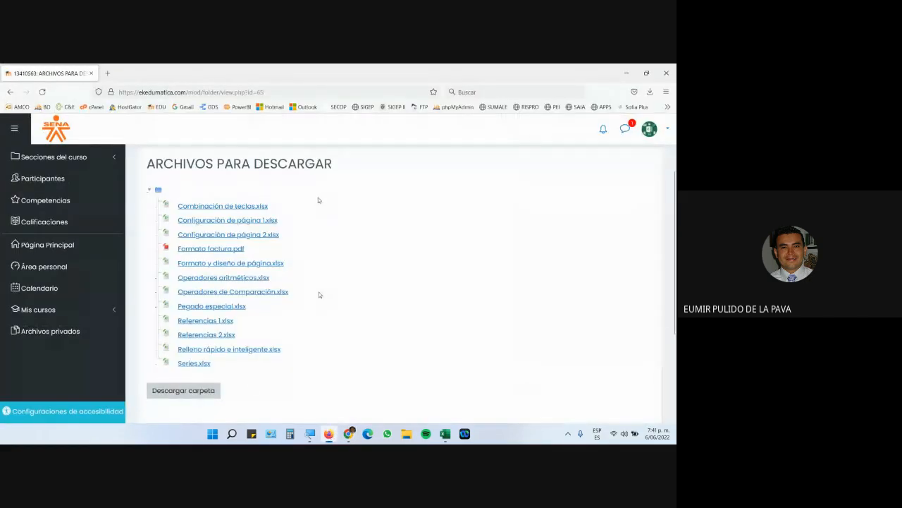
pyautogui.click(10, 91)
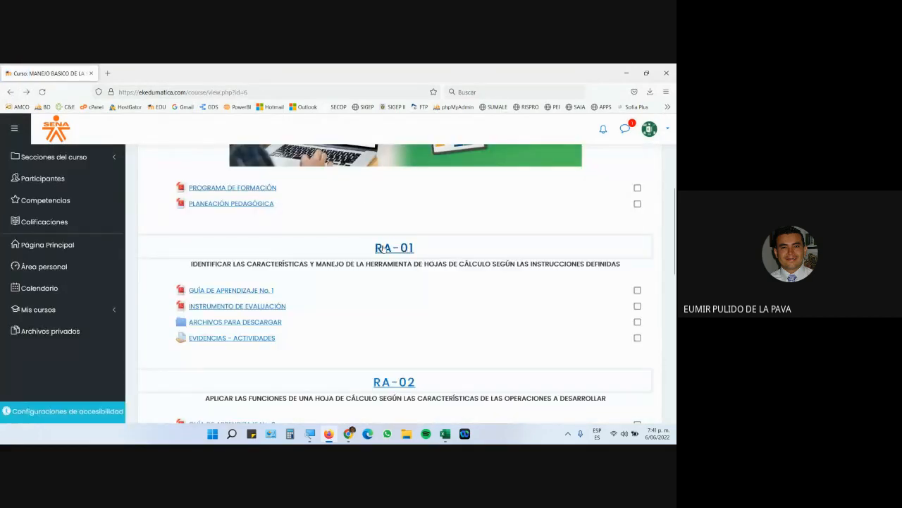
pyautogui.scroll(-4, 399, 254)
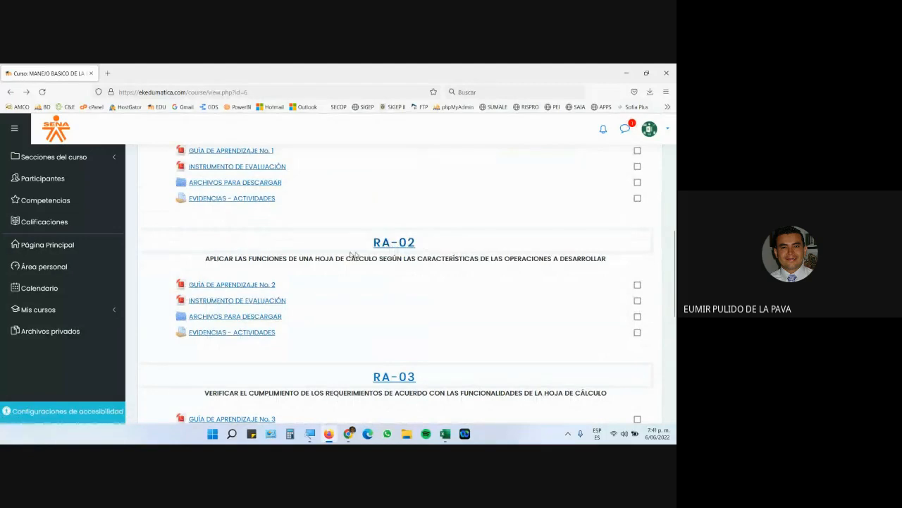
pyautogui.moveTo(249, 256); pyautogui.dragTo(606, 260)
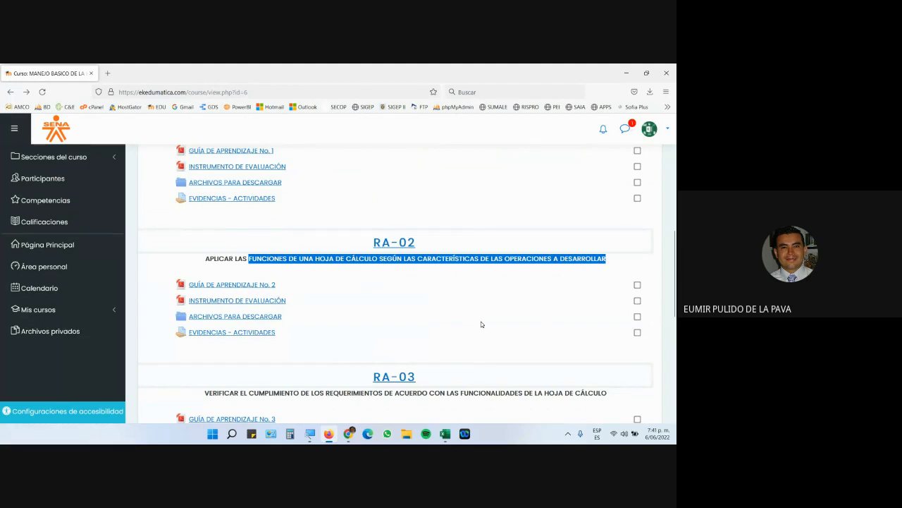
pyautogui.click(259, 286)
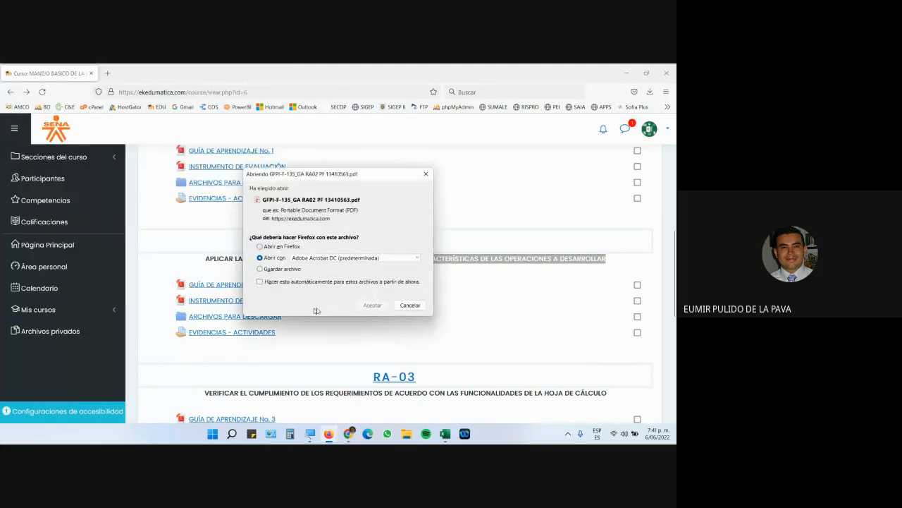
pyautogui.click(375, 306)
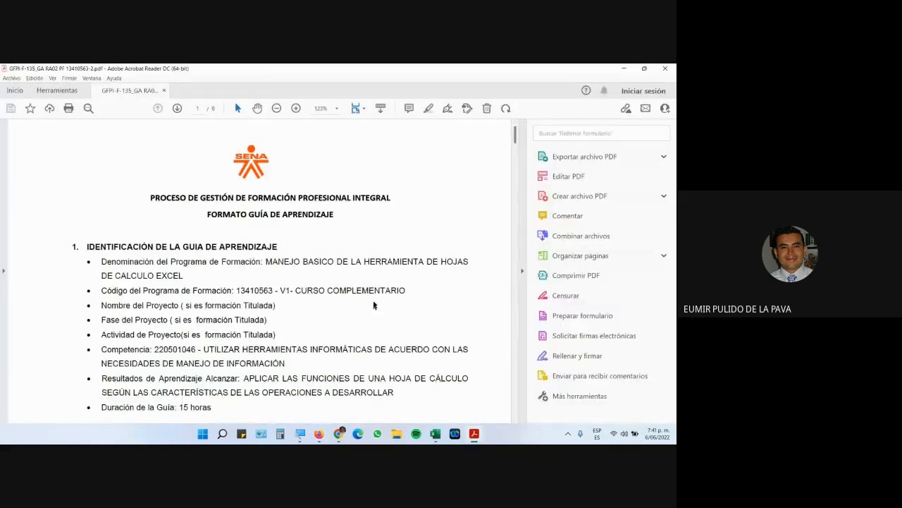
# Collapse the Tools pane and read the guide at 200%, scrolling down to section 3.
pyautogui.click(522, 271)
pyautogui.click(295, 109)
pyautogui.click(295, 108)
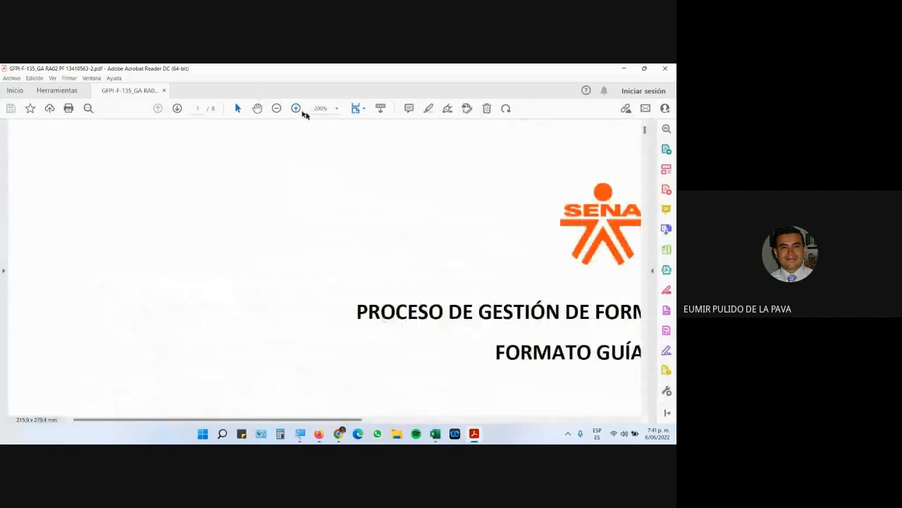
pyautogui.click(276, 108)
pyautogui.scroll(-10, 431, 370)
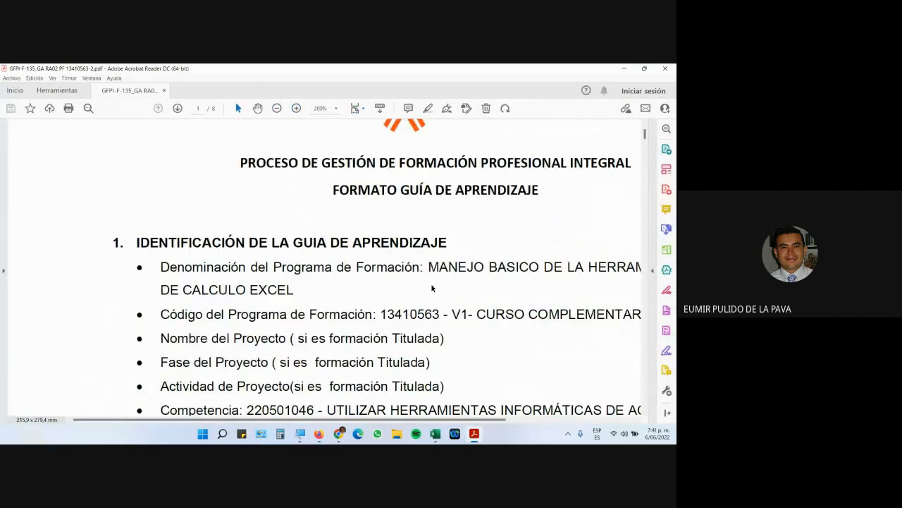
pyautogui.scroll(-7, 430, 370)
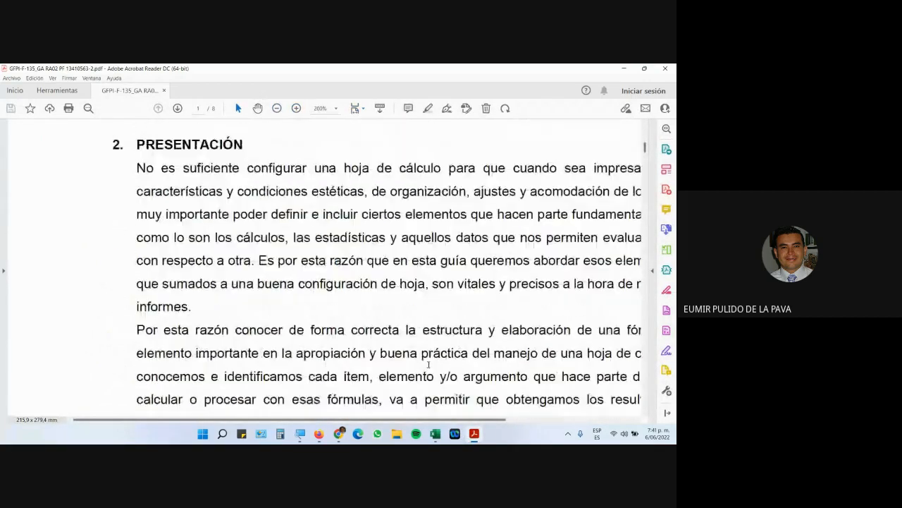
pyautogui.scroll(-1, 428, 365)
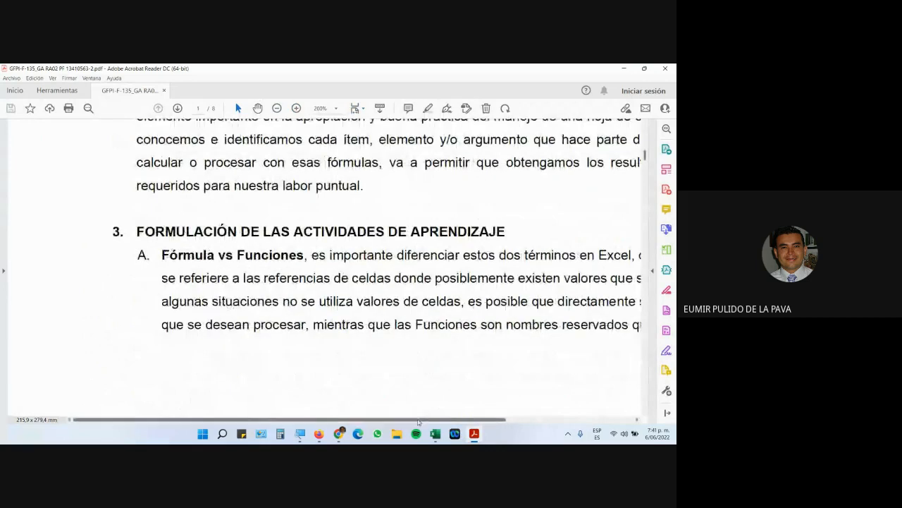
# Highlight 'Funciones' and the file name Fórmula vs Función.xlsx, then return to Moodle.
pyautogui.moveTo(421, 419); pyautogui.dragTo(482, 419)
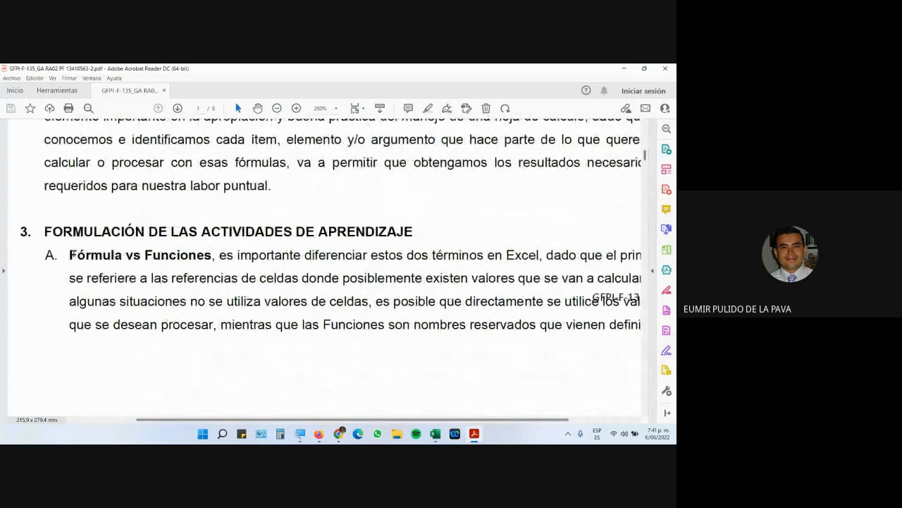
pyautogui.moveTo(71, 254); pyautogui.dragTo(115, 254)
pyautogui.doubleClick(164, 255)
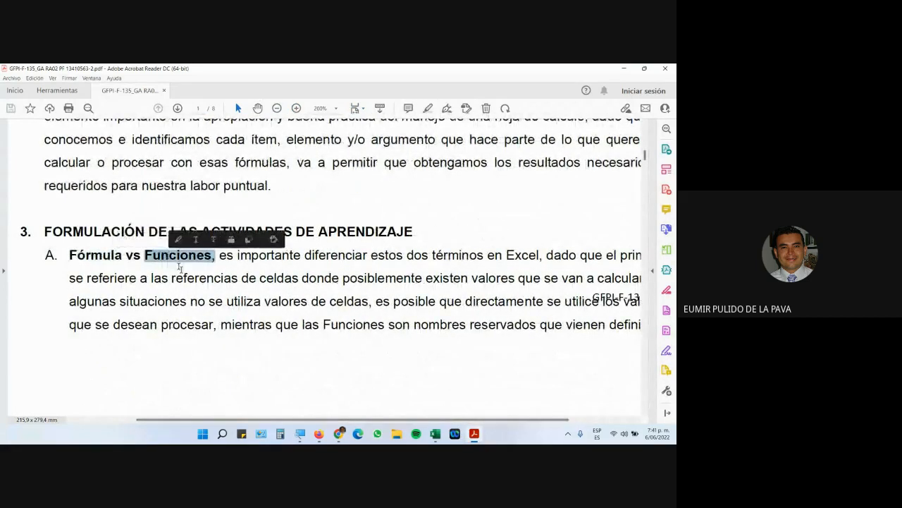
pyautogui.scroll(-7, 189, 288)
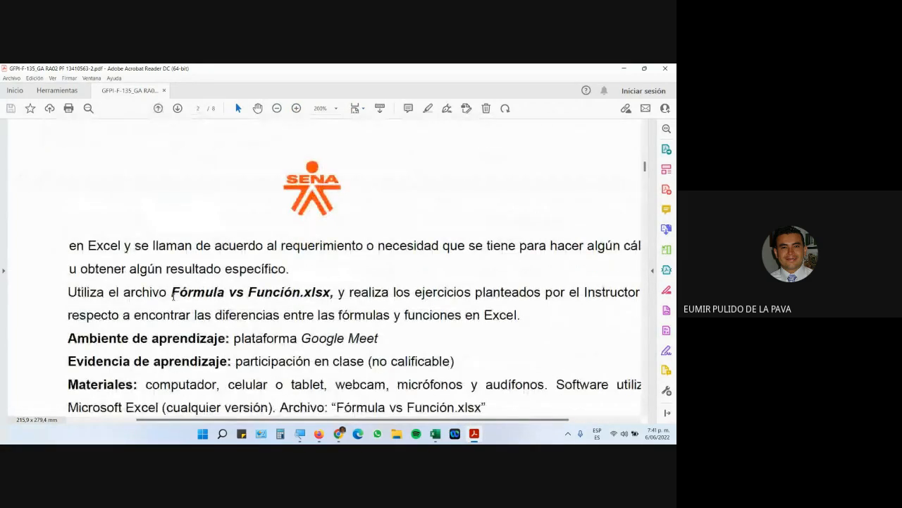
pyautogui.moveTo(171, 292); pyautogui.dragTo(329, 296)
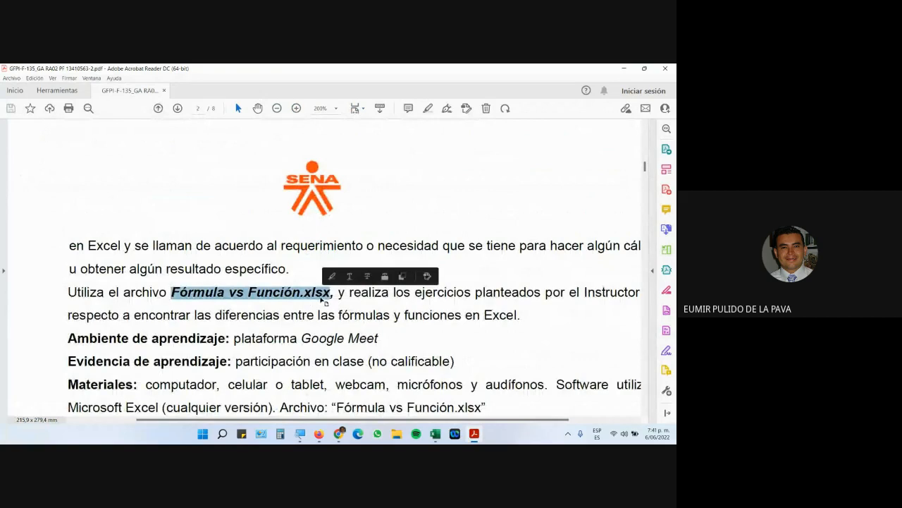
pyautogui.click(319, 433)
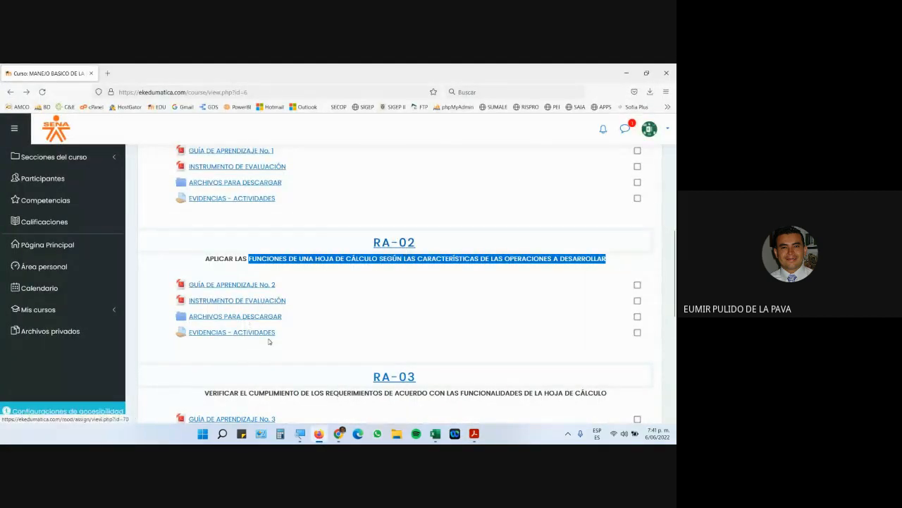
# Download Fórmula vs Función.xlsx from the RA-02 folder and open it in Excel.
pyautogui.click(245, 320)
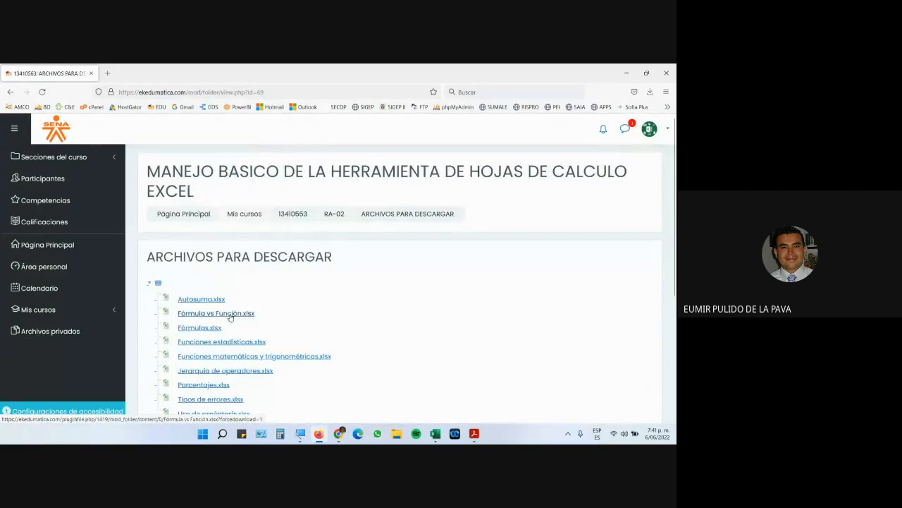
pyautogui.click(229, 318)
pyautogui.click(262, 258)
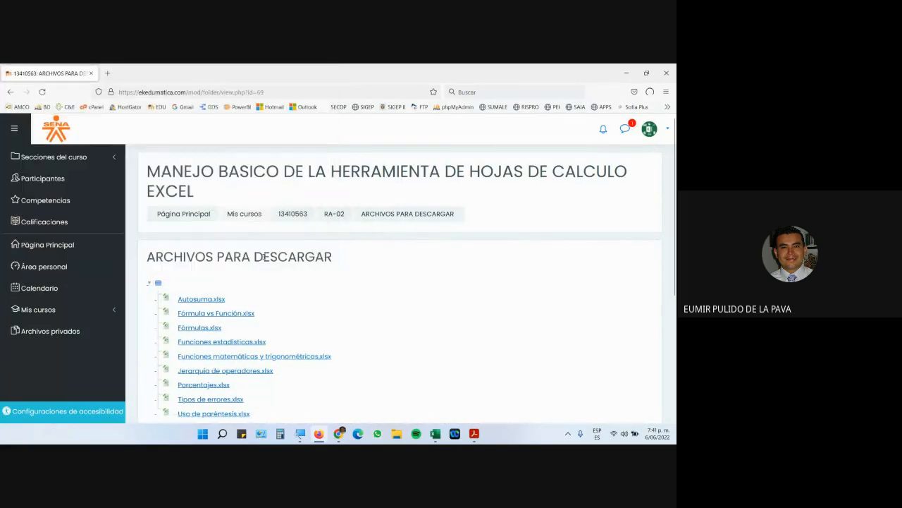
pyautogui.click(473, 115)
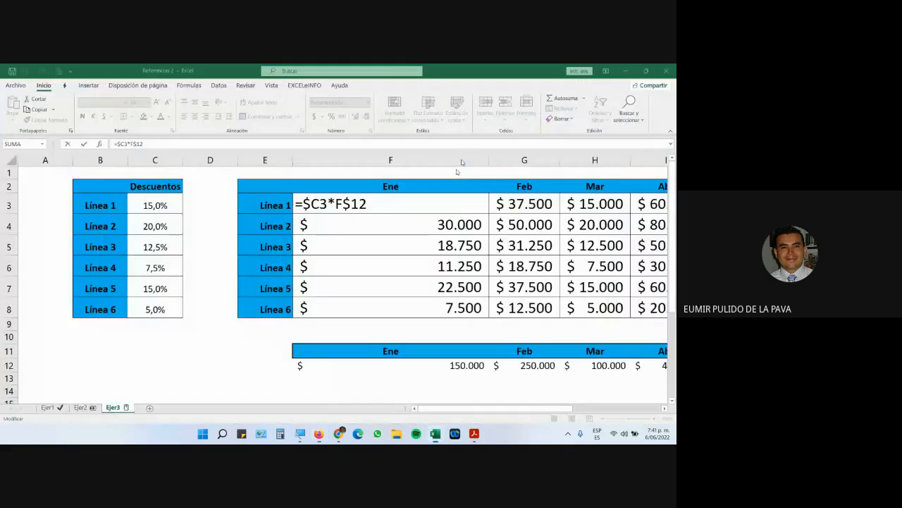
pyautogui.click(274, 338)
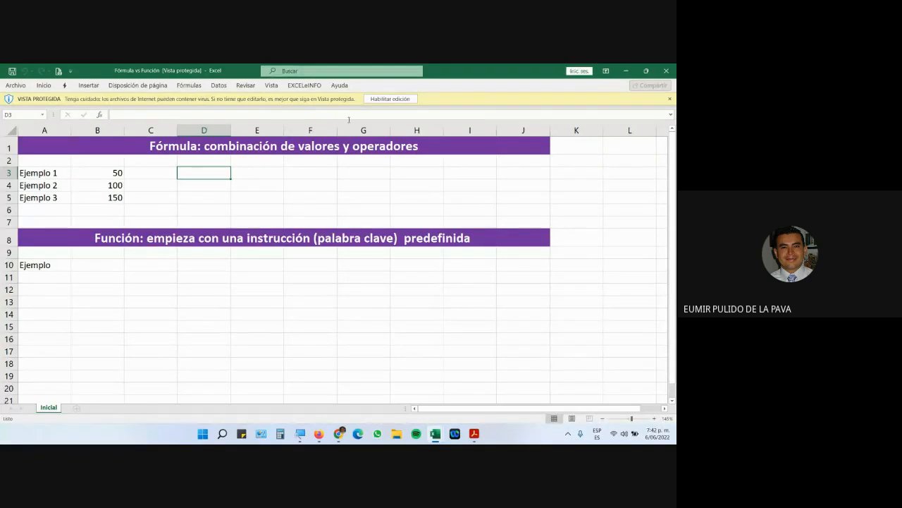
# Enable editing, review the definition titles, and set D3's font size to 16.
pyautogui.click(384, 98)
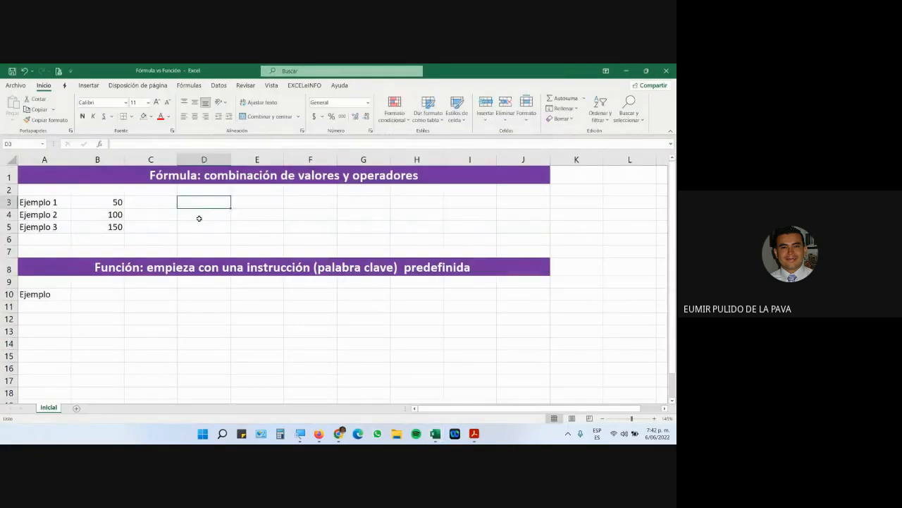
pyautogui.click(199, 178)
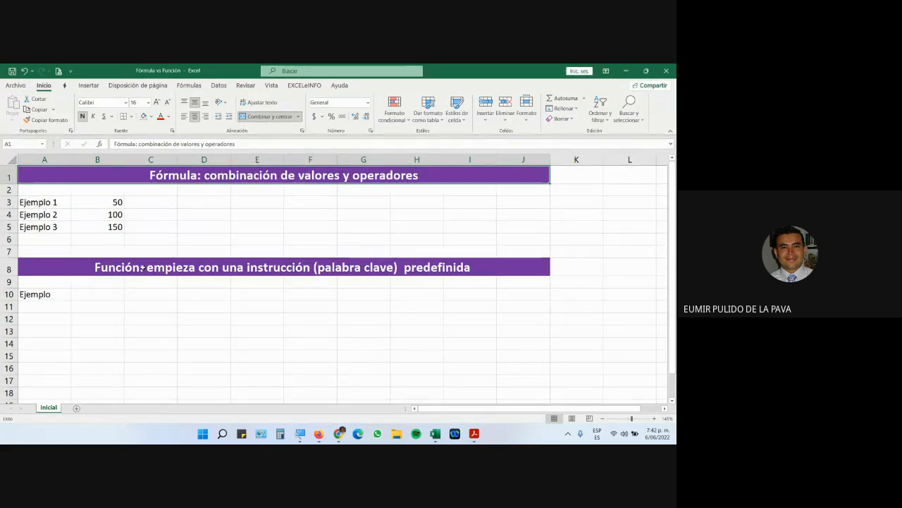
pyautogui.click(142, 268)
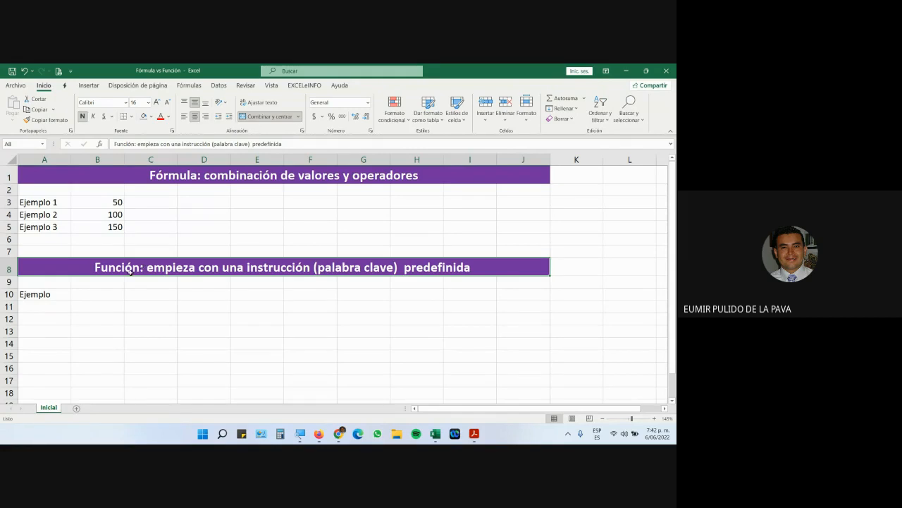
pyautogui.click(202, 204)
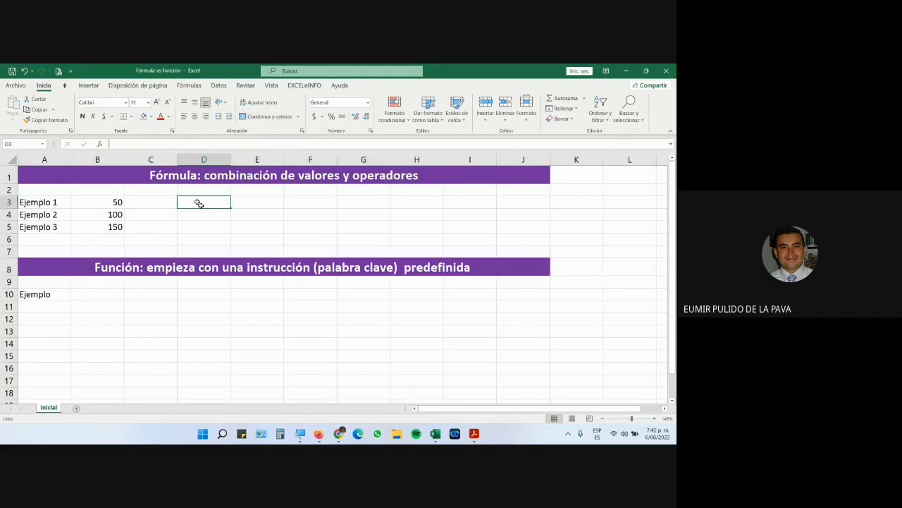
pyautogui.click(157, 102)
pyautogui.click(156, 102)
pyautogui.click(156, 102)
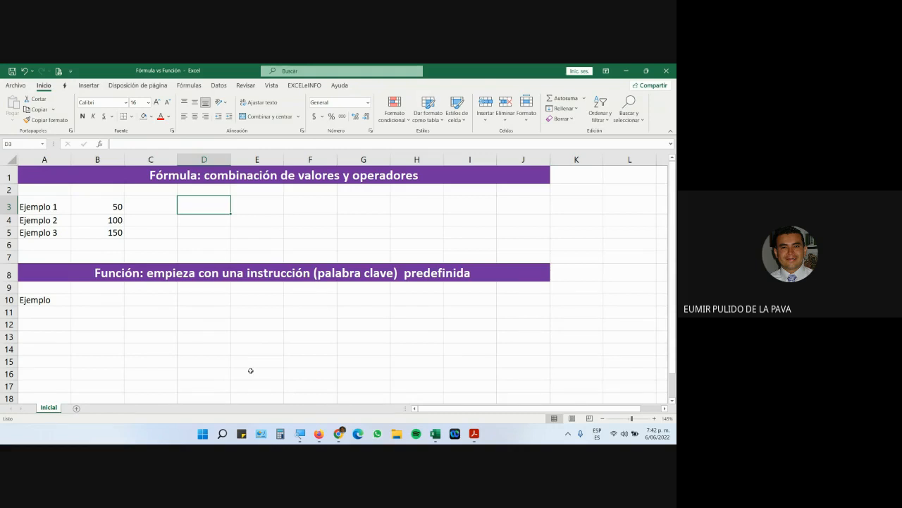
# Enter =B3+B4-B5 in D3 and copy its formatting to D4:H5.
pyautogui.write('=')
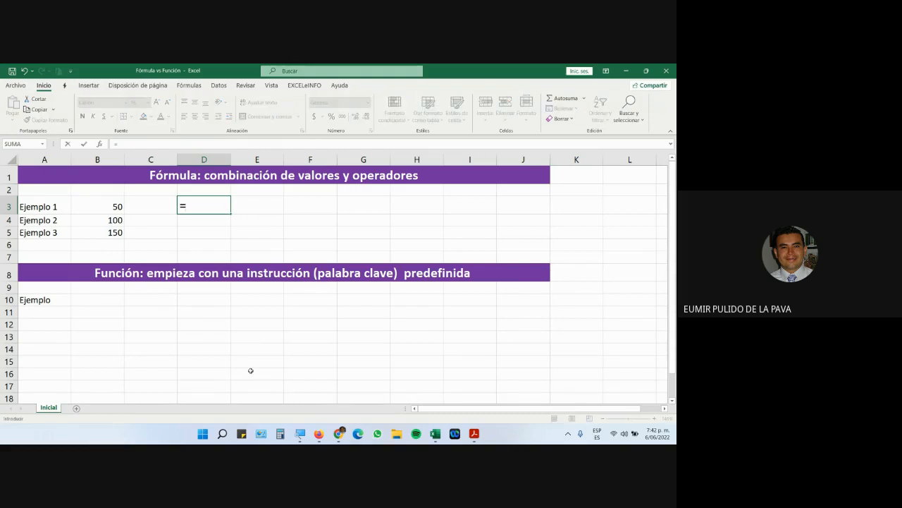
pyautogui.click(105, 210)
pyautogui.write('+')
pyautogui.click(105, 220)
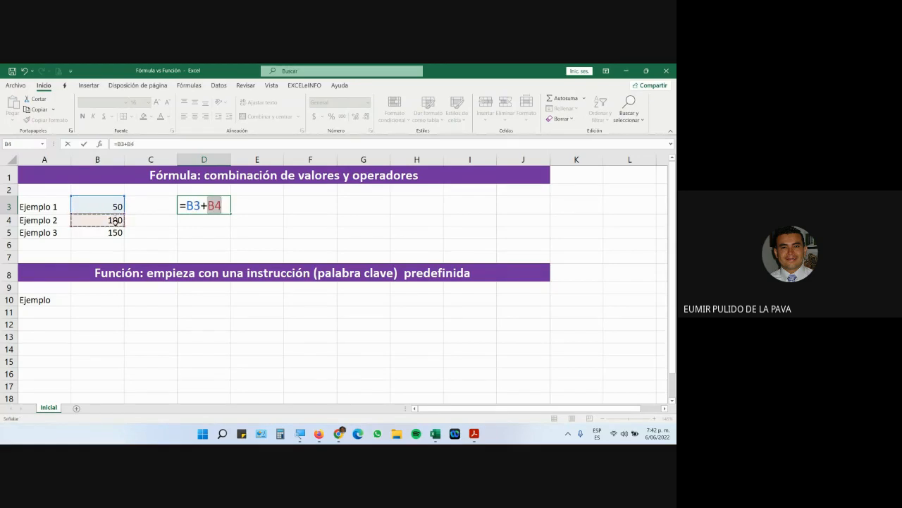
pyautogui.write('-')
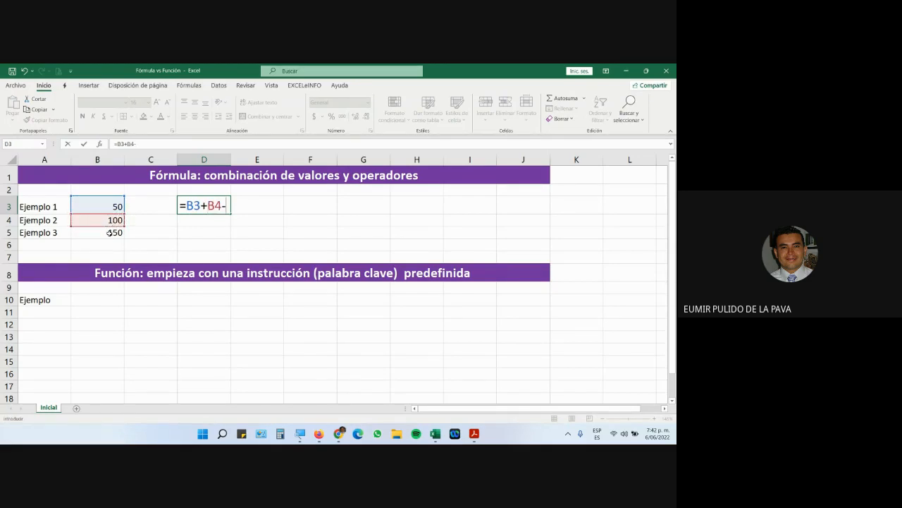
pyautogui.click(110, 233)
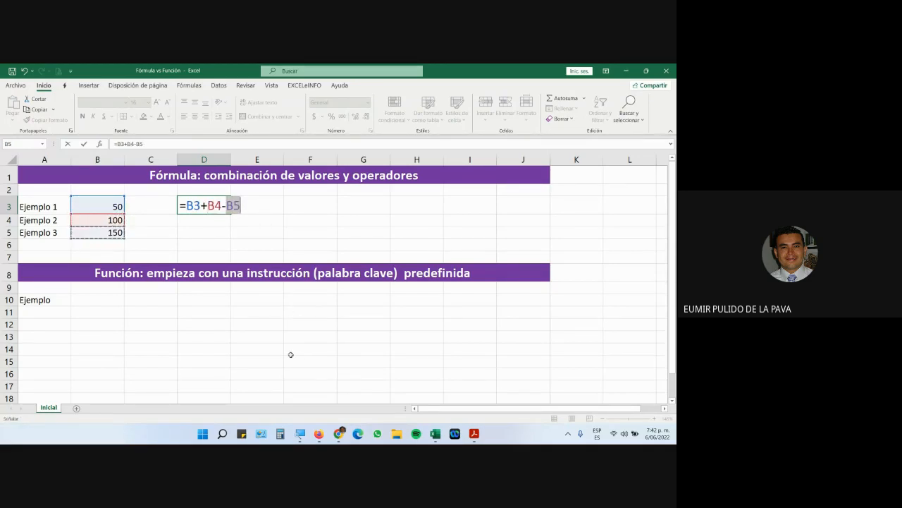
pyautogui.moveTo(187, 206); pyautogui.dragTo(243, 206)
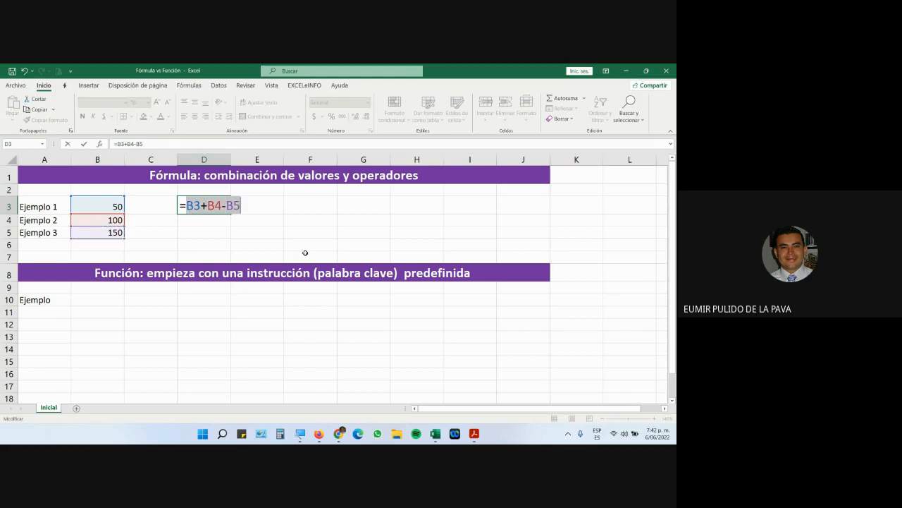
pyautogui.press('Return')
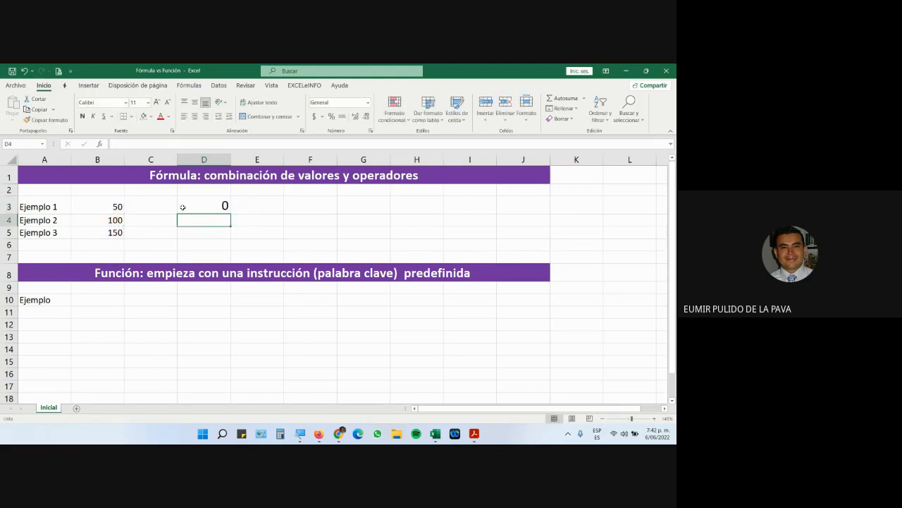
pyautogui.click(182, 206)
pyautogui.click(45, 120)
pyautogui.moveTo(212, 220)
pyautogui.mouseDown()
pyautogui.moveTo(342, 242)
pyautogui.moveTo(402, 233)
pyautogui.mouseUp()
# Enter =B5*B3 in D4 and =B4/B5 in D5.
pyautogui.click(188, 224)
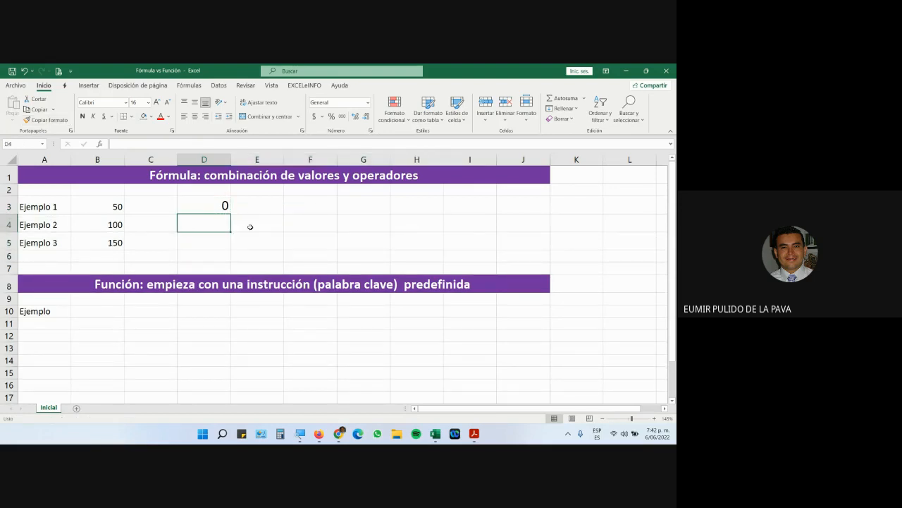
pyautogui.write('=')
pyautogui.click(106, 240)
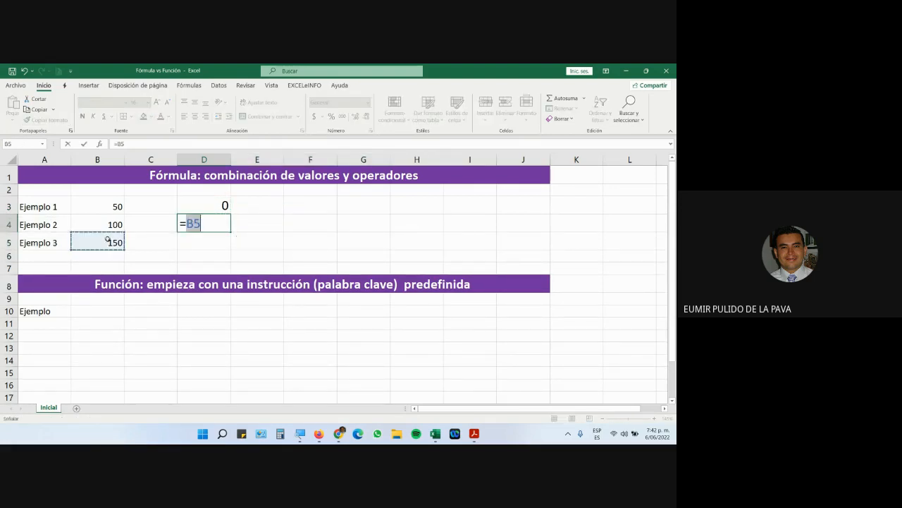
pyautogui.write('*')
pyautogui.click(101, 206)
pyautogui.press('Return')
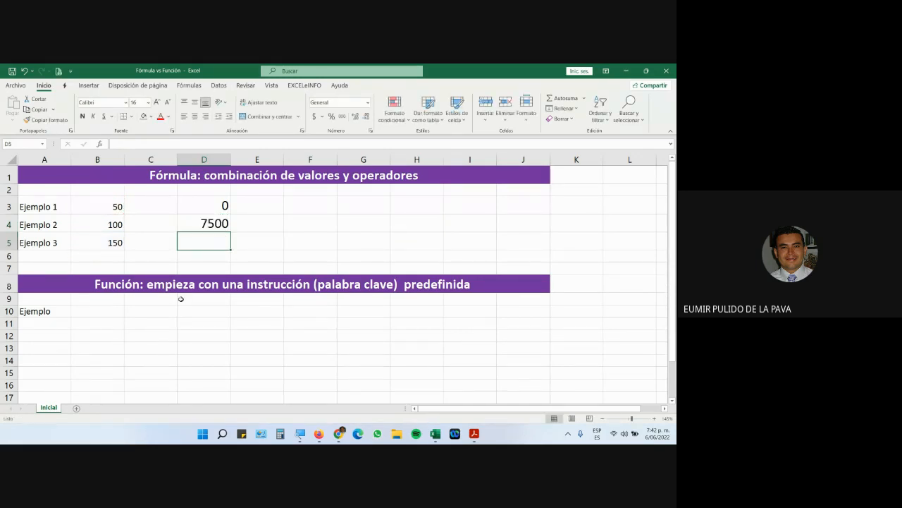
pyautogui.write('=')
pyautogui.click(110, 224)
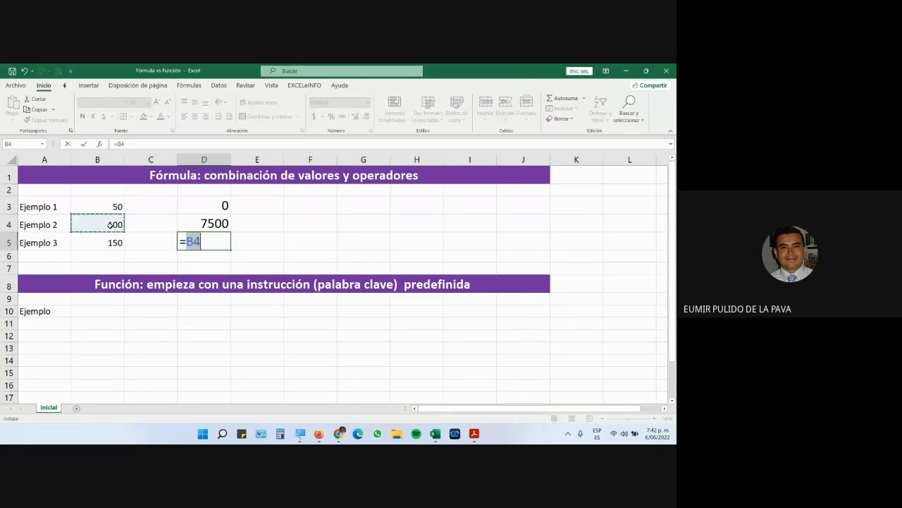
pyautogui.write('/')
pyautogui.click(99, 240)
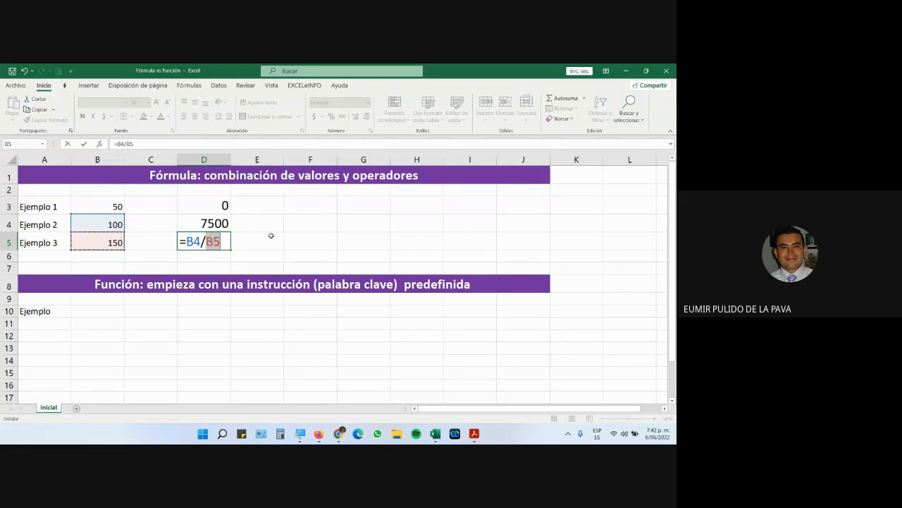
pyautogui.press('Return')
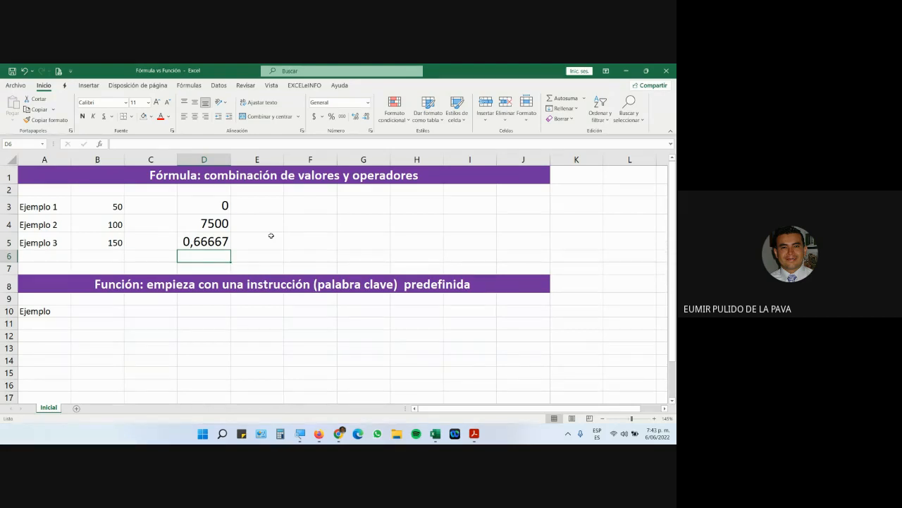
pyautogui.click(107, 308)
# Set the font size of B10:E13 to 16.
pyautogui.moveTo(110, 306); pyautogui.dragTo(268, 351)
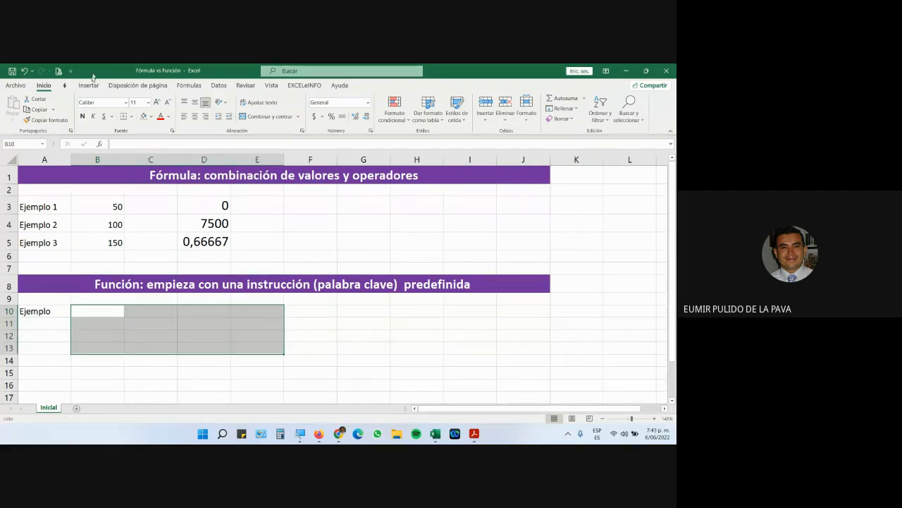
pyautogui.click(156, 102)
pyautogui.click(157, 102)
pyautogui.click(156, 102)
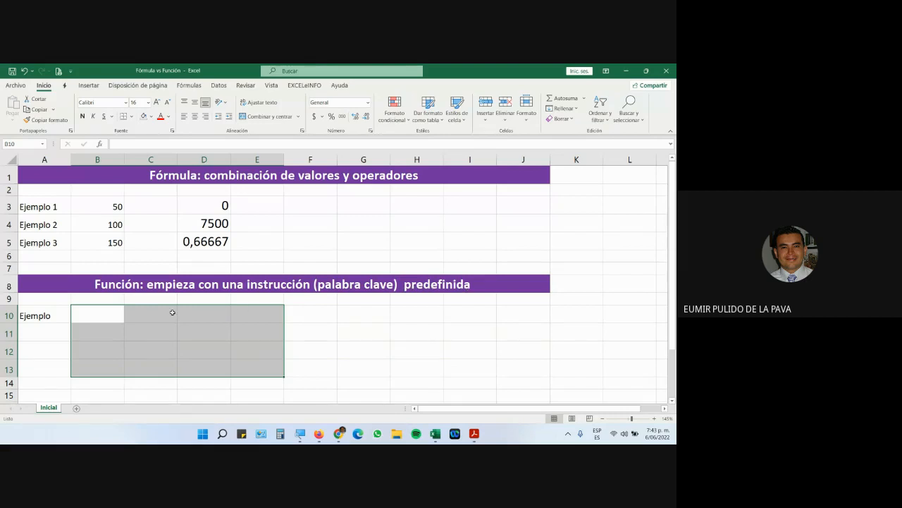
# Enter =SUMA(B3:B5) in B10 from autocomplete, giving 300.
pyautogui.click(114, 309)
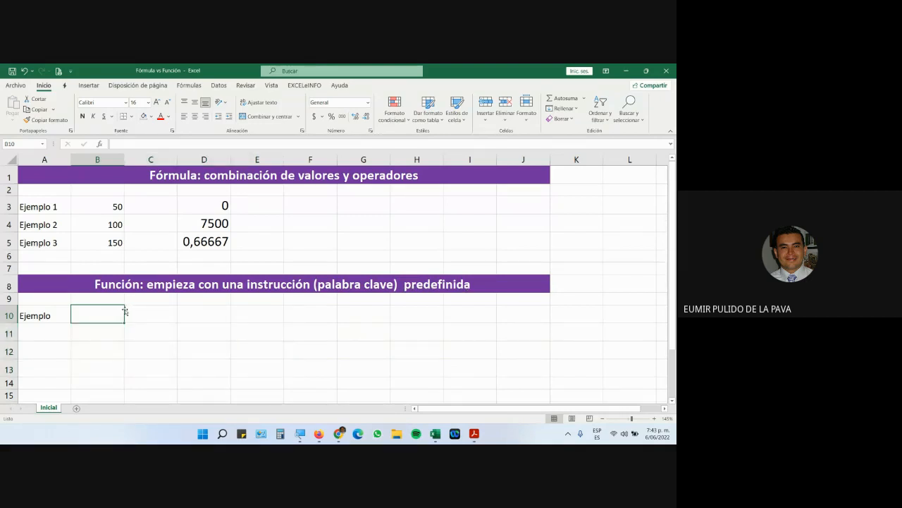
pyautogui.write('=')
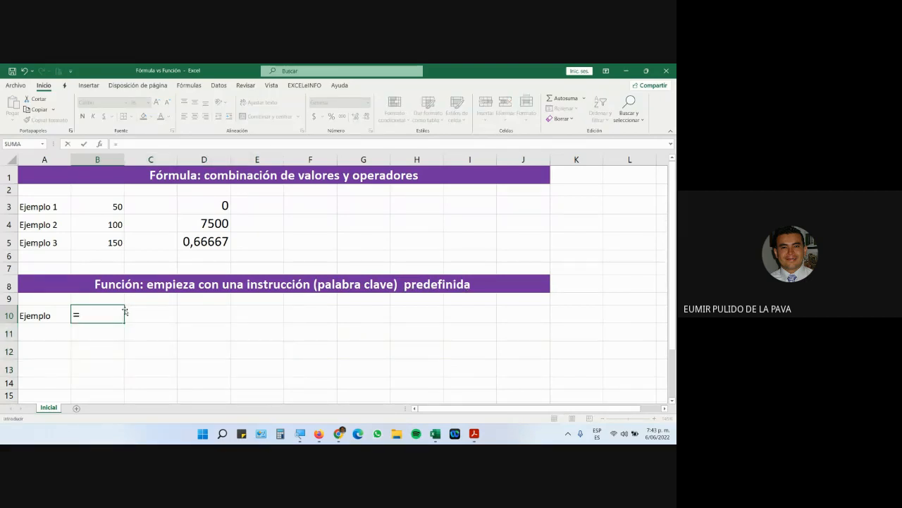
pyautogui.write('S')
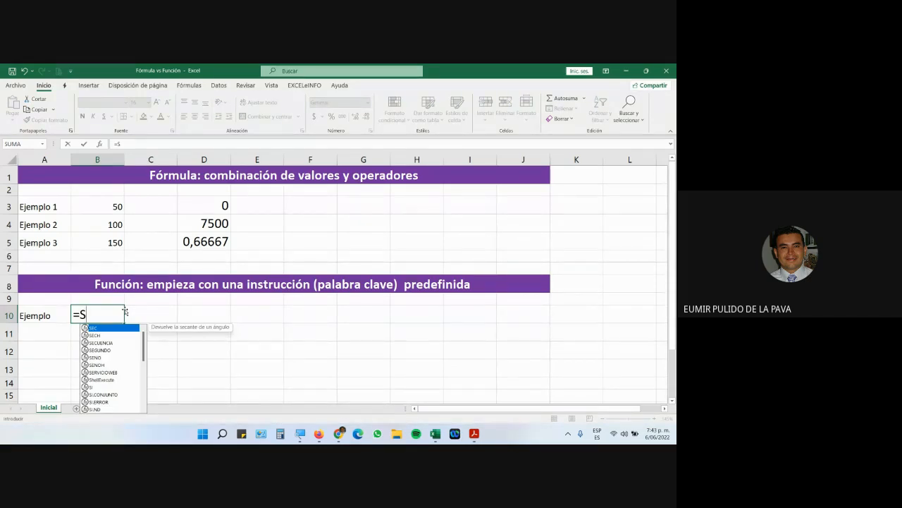
pyautogui.click(300, 433)
pyautogui.click(370, 413)
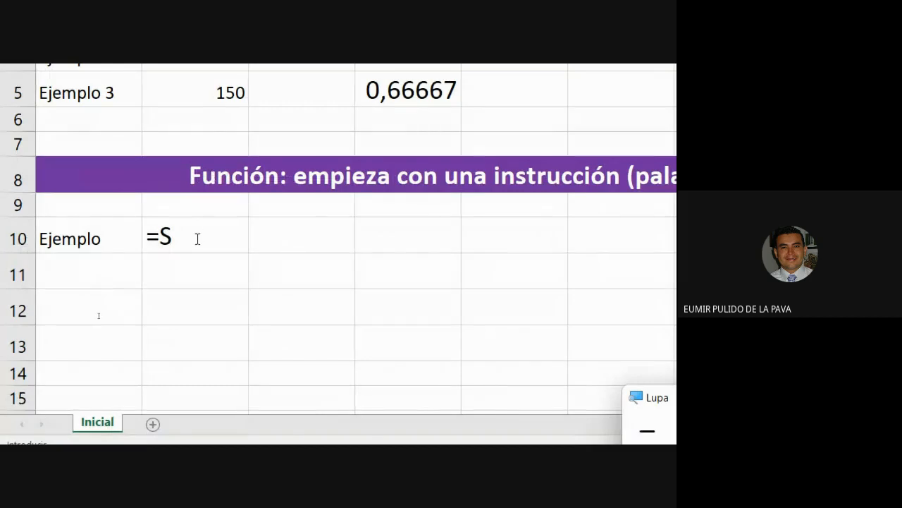
pyautogui.click(98, 316)
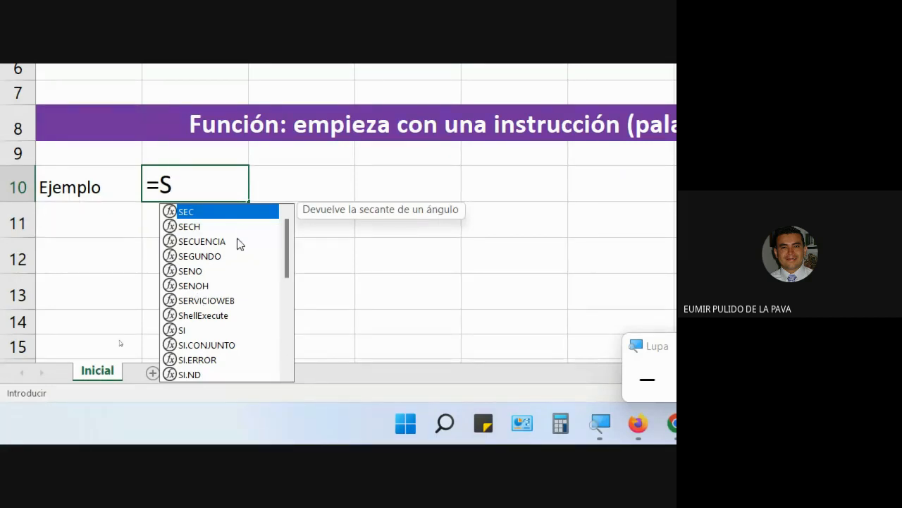
pyautogui.moveTo(293, 259); pyautogui.dragTo(289, 317)
pyautogui.doubleClick(191, 301)
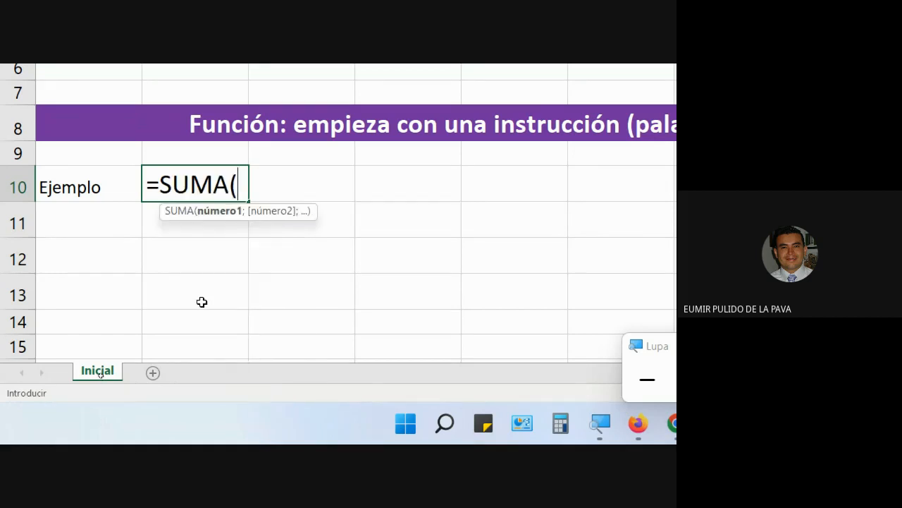
pyautogui.moveTo(233, 198); pyautogui.dragTo(227, 267)
pyautogui.write(')')
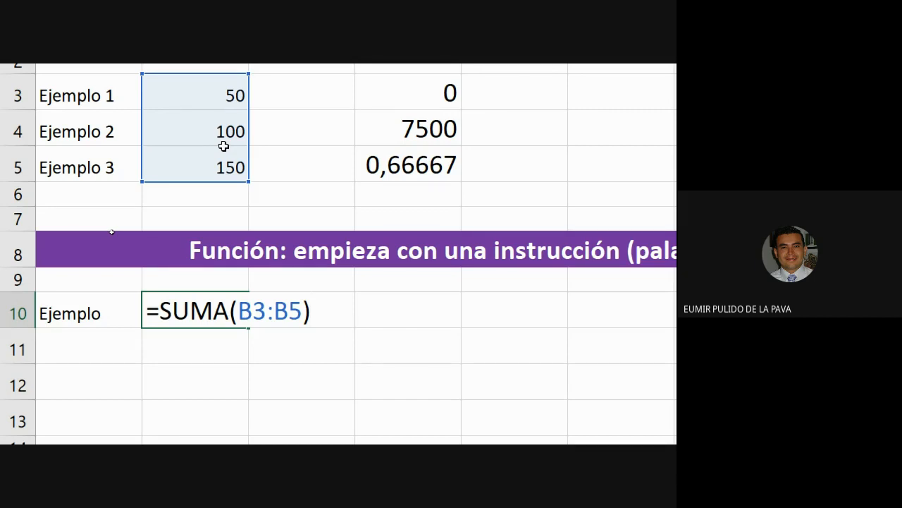
pyautogui.press('Return')
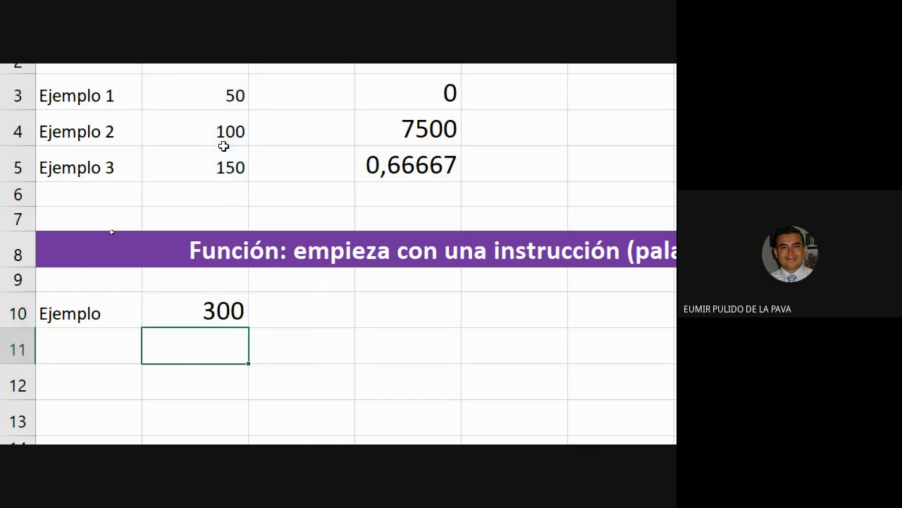
# Type =PRO in B11 and browse the PRODUCTO and PROMEDIO suggestions.
pyautogui.write('=PRO')
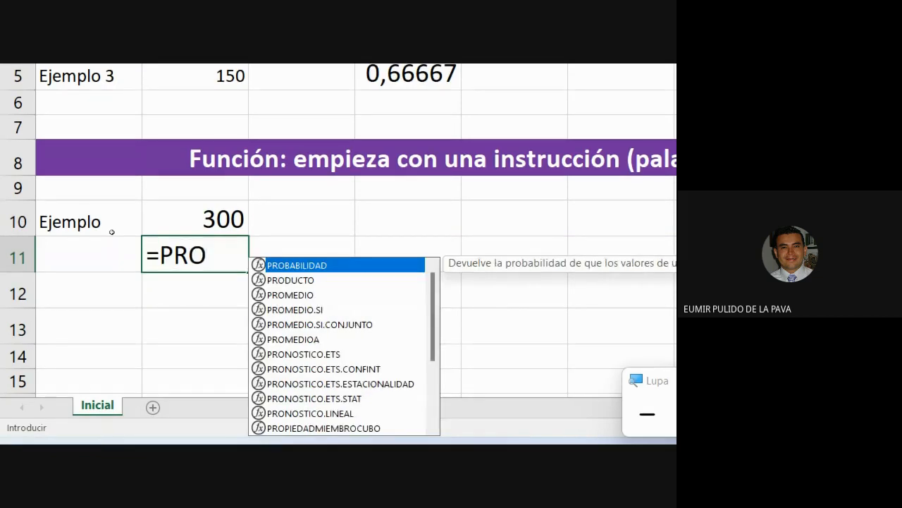
pyautogui.press('Down')
pyautogui.press('Up')
pyautogui.press('Down')
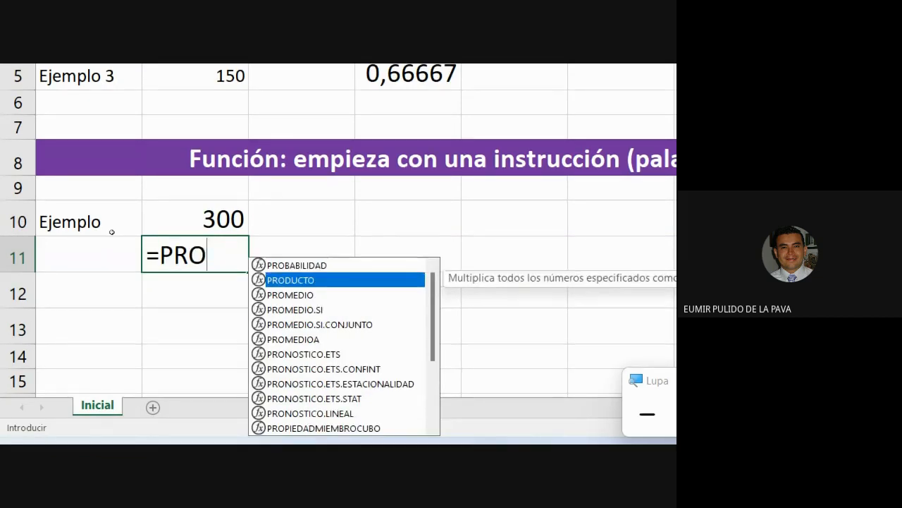
pyautogui.press('Down')
pyautogui.press('Down')
pyautogui.press('Down')
pyautogui.press('Down')
pyautogui.press('Down')
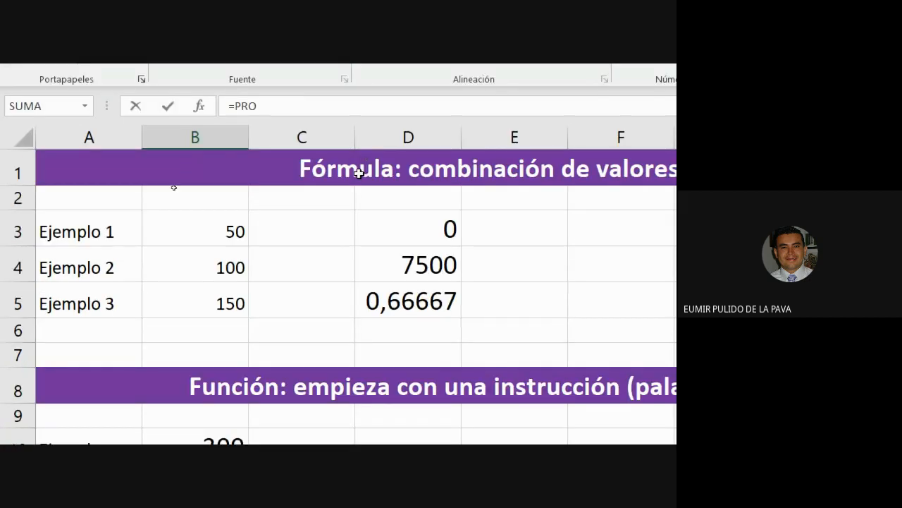
# Reopen D5, D4 and B10 to review the B4/B5, B5*B3 and SUMA formulas.
pyautogui.doubleClick(404, 282)
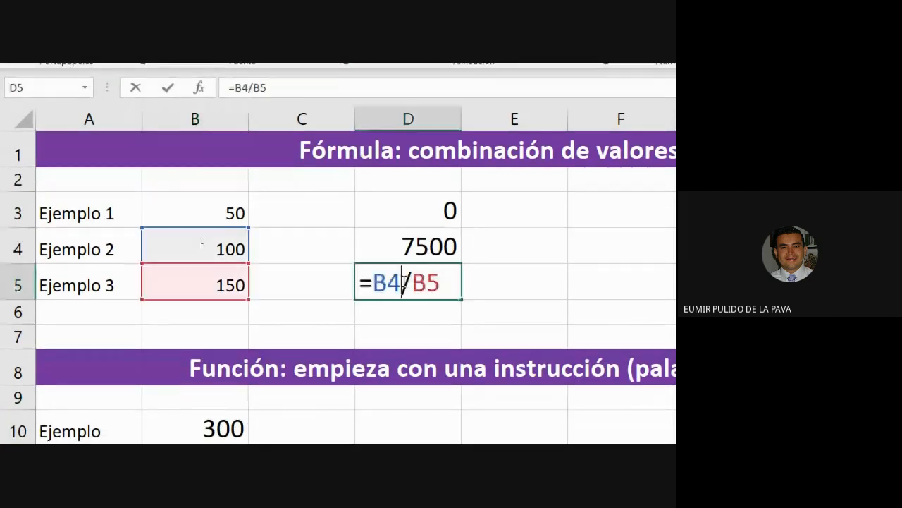
pyautogui.moveTo(447, 287)
pyautogui.mouseDown()
pyautogui.moveTo(346, 291)
pyautogui.moveTo(445, 276)
pyautogui.mouseUp()
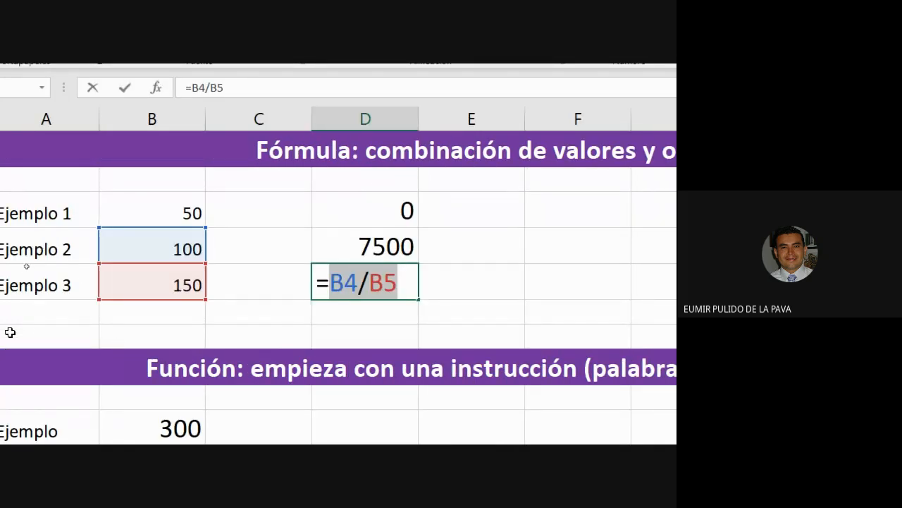
pyautogui.click(342, 248)
pyautogui.doubleClick(341, 249)
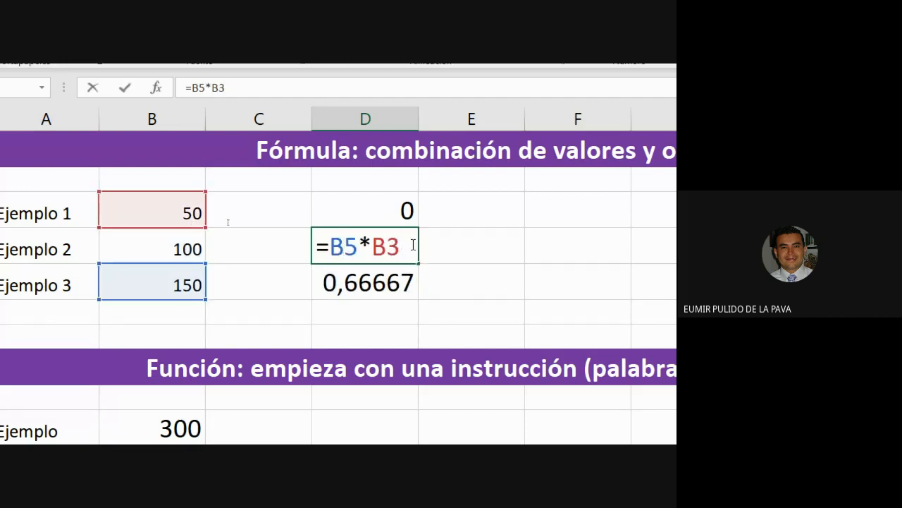
pyautogui.moveTo(414, 247); pyautogui.dragTo(334, 247)
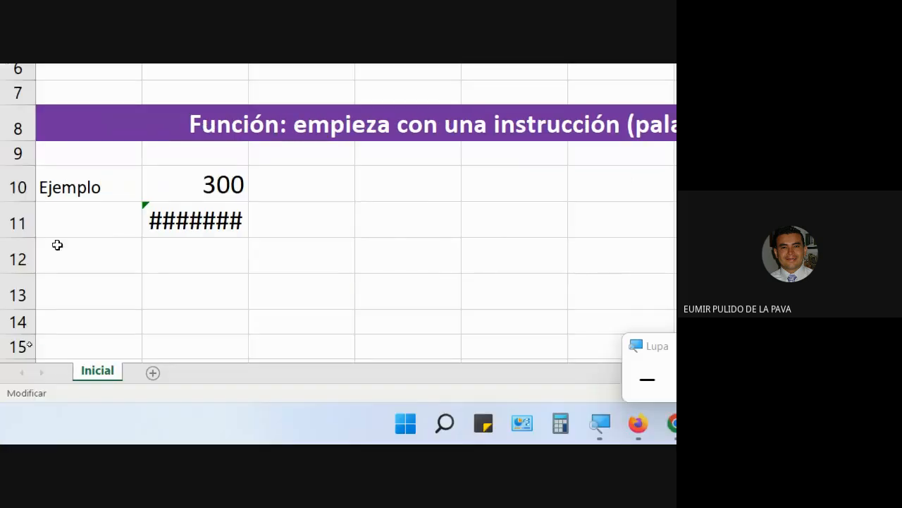
pyautogui.click(193, 183)
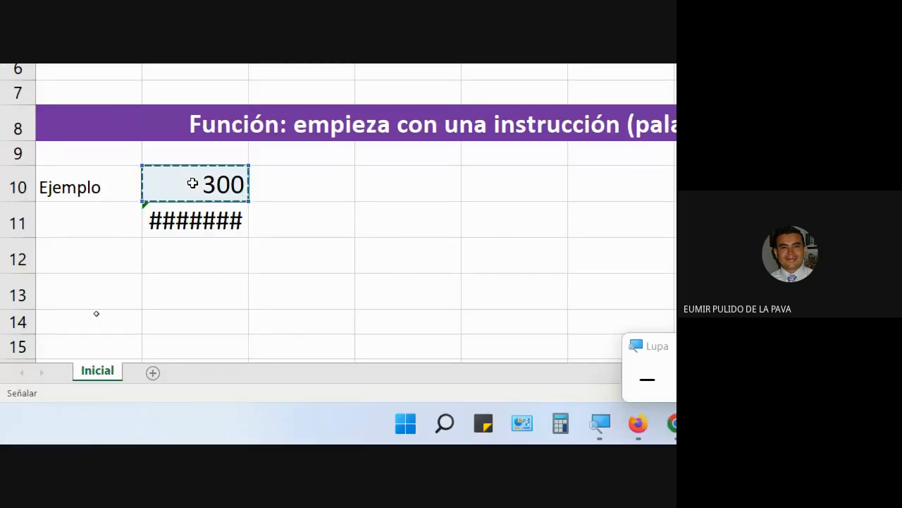
pyautogui.press('Return')
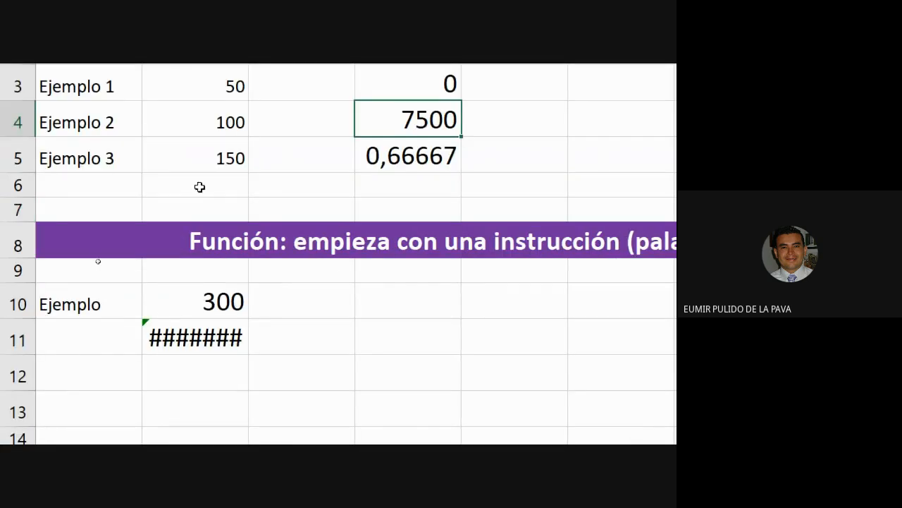
pyautogui.doubleClick(161, 292)
pyautogui.moveTo(159, 302); pyautogui.dragTo(230, 302)
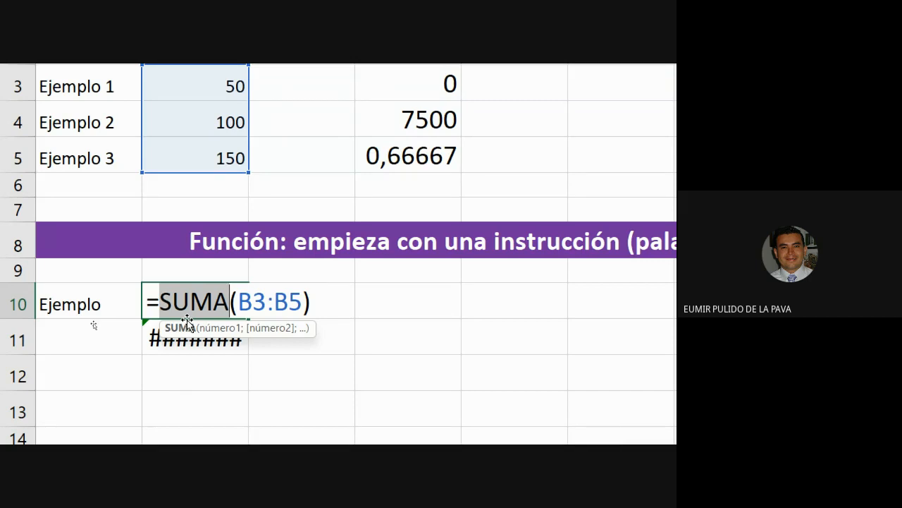
pyautogui.press('Return')
# Insert BDPROMEDIO into B11 from the =PROM autocomplete list and commit it.
pyautogui.click(167, 348)
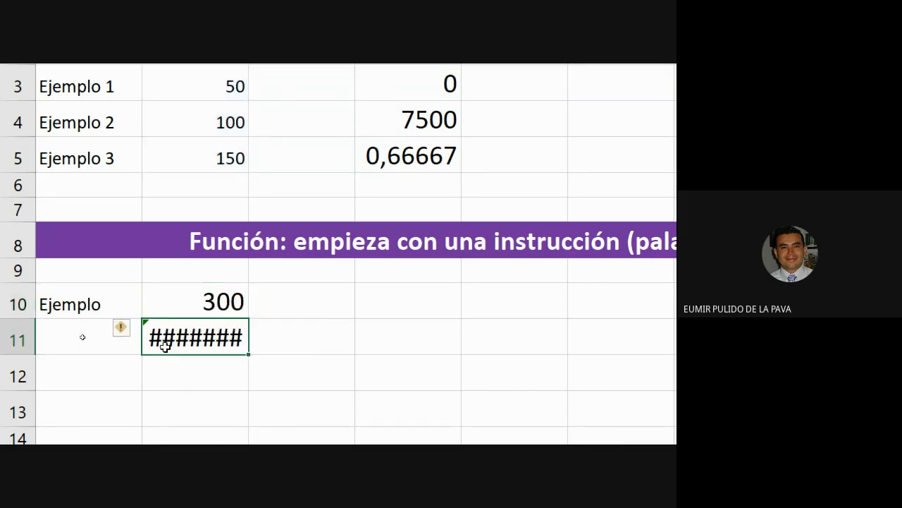
pyautogui.write('=PROM')
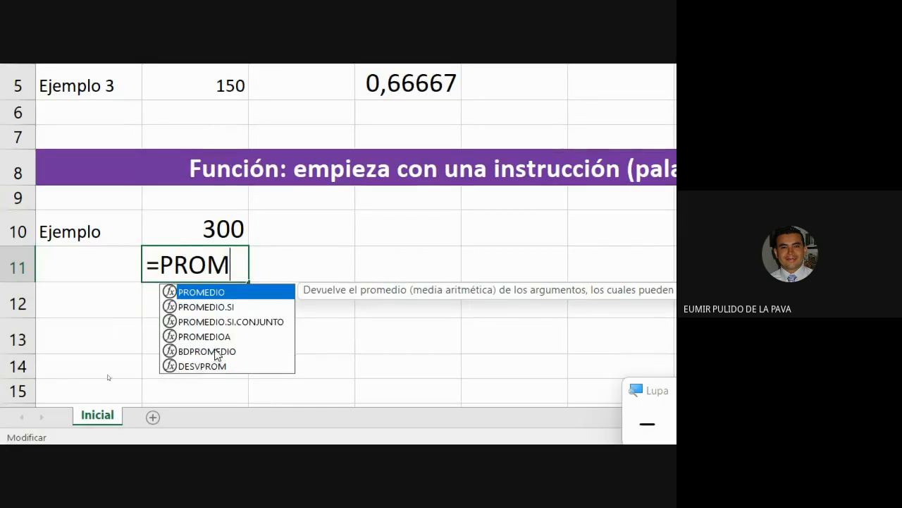
pyautogui.click(215, 353)
pyautogui.doubleClick(215, 352)
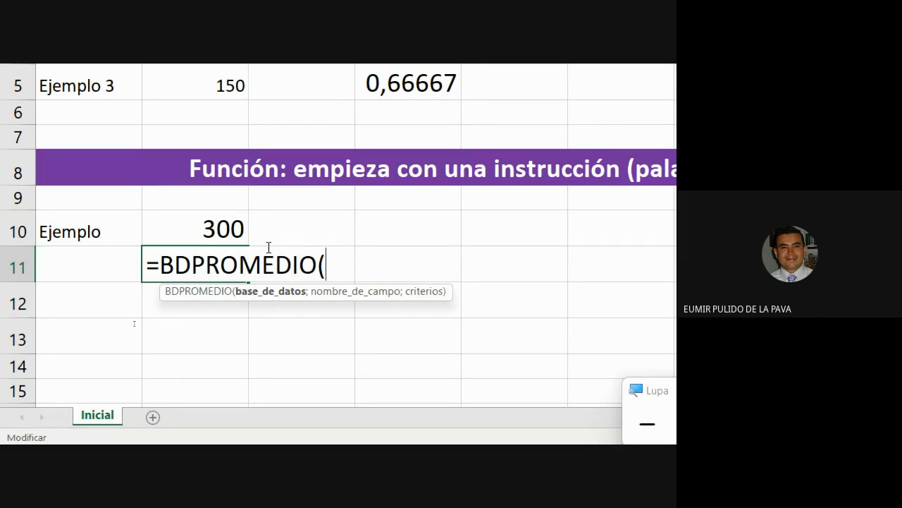
pyautogui.hotkey('ctrl', 'Return')
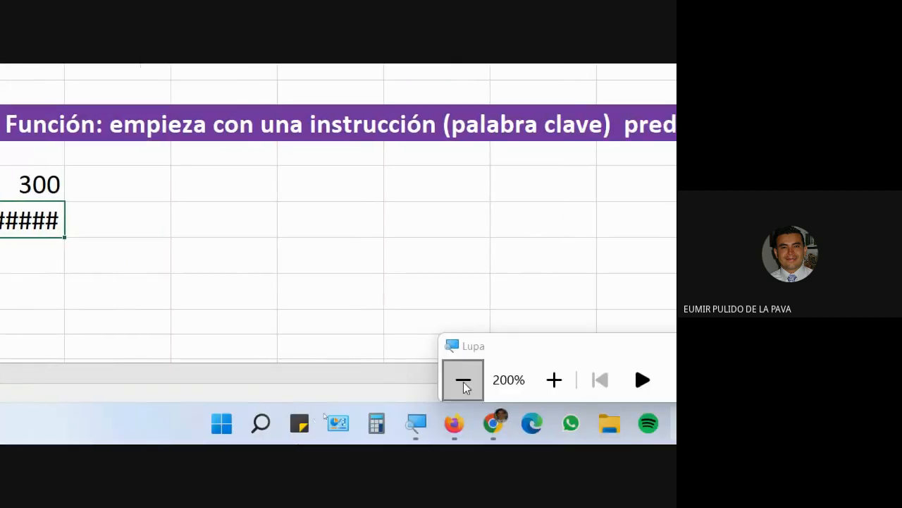
# Bring the Meet call forward and toggle the microphone with Ctrl+D, ending muted.
pyautogui.click(465, 380)
pyautogui.moveTo(339, 435)
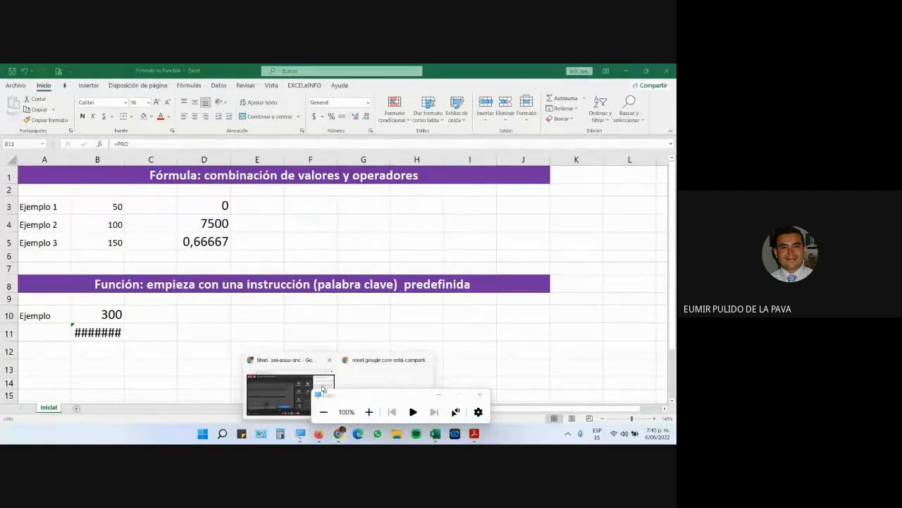
pyautogui.click(360, 372)
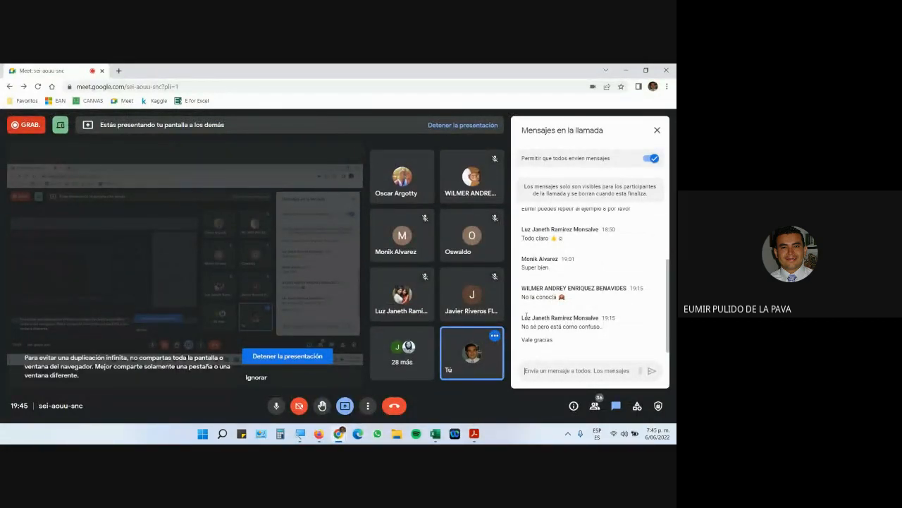
pyautogui.hotkey('ctrl', 'd')
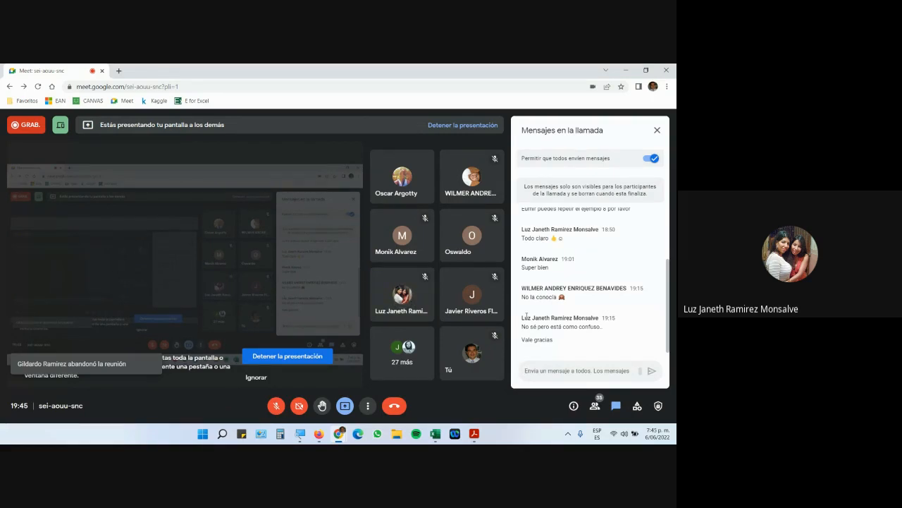
pyautogui.hotkey('ctrl', 'd')
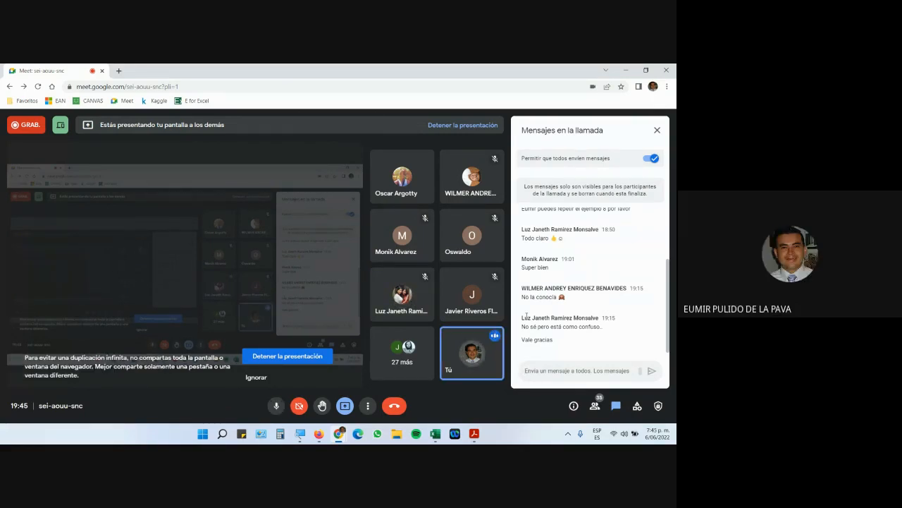
pyautogui.hotkey('ctrl', 'd')
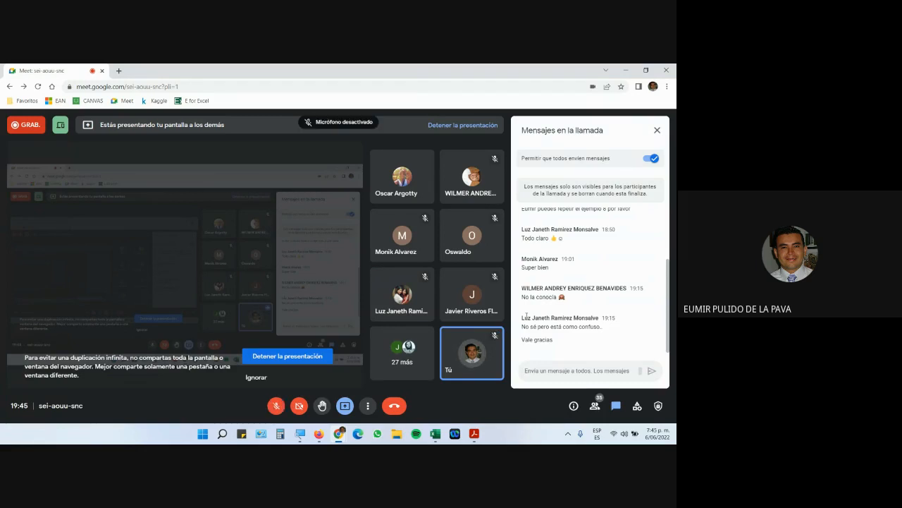
# Bring the PDF activity guide forward and scroll down to section B.
pyautogui.click(478, 434)
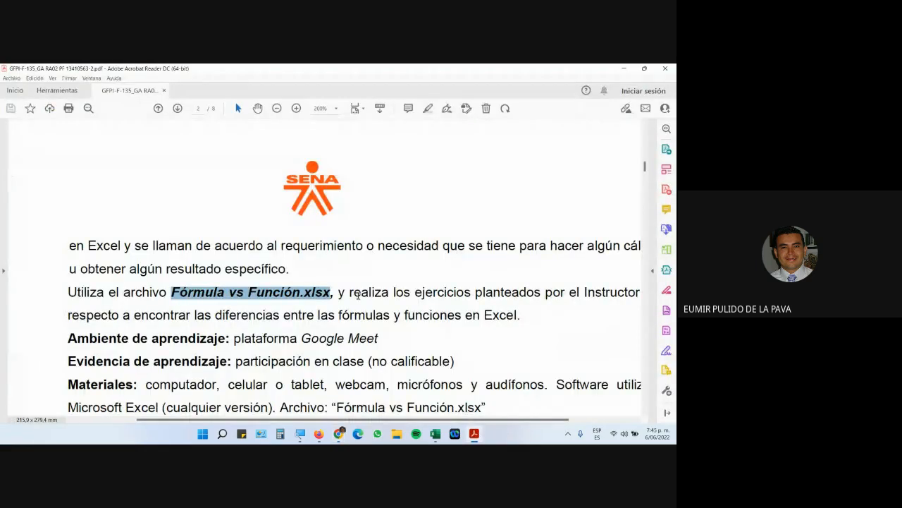
pyautogui.scroll(-5, 359, 295)
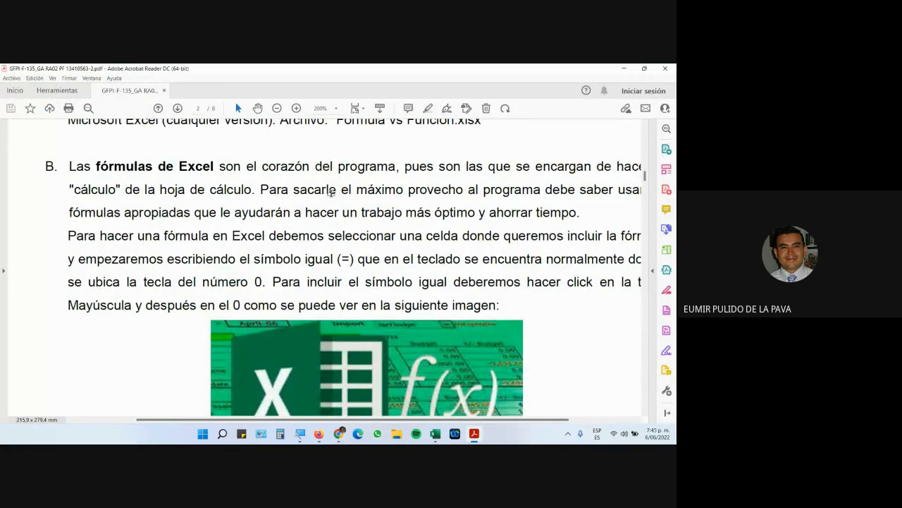
pyautogui.hotkey('alt', 'Tab')
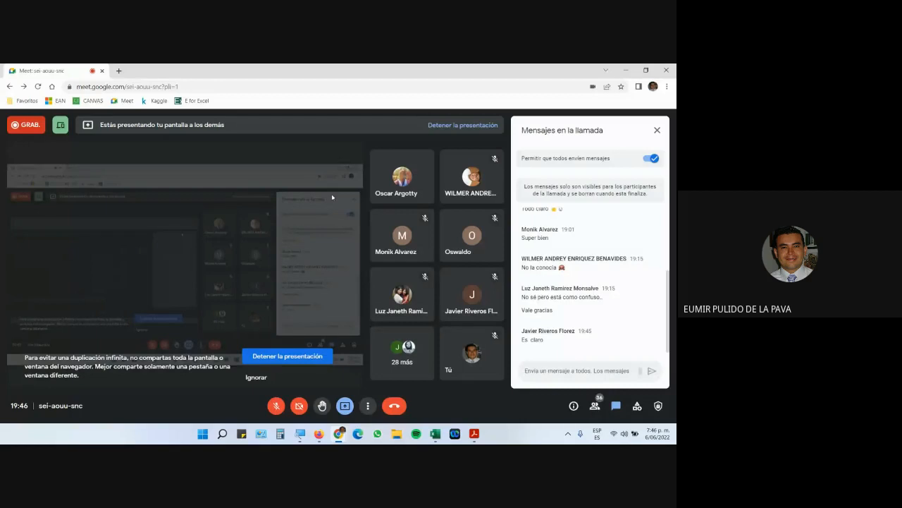
pyautogui.hotkey('alt', 'Tab')
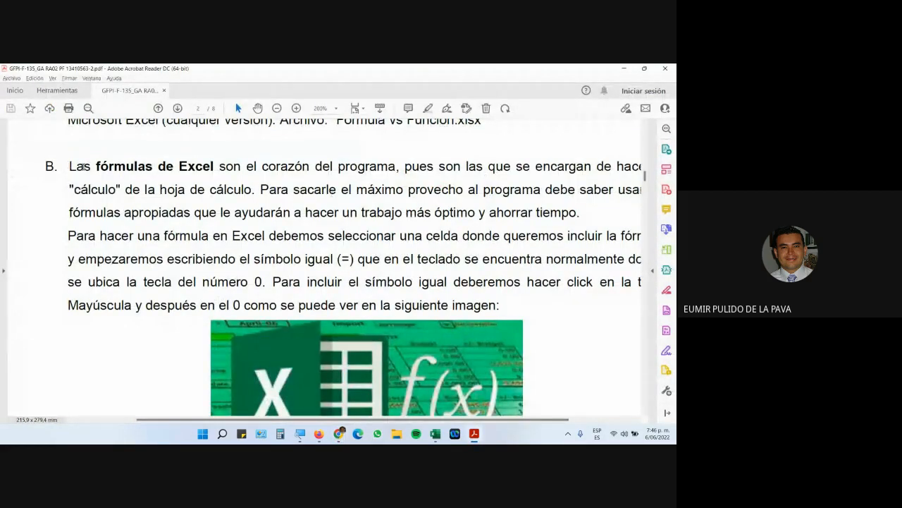
# Mark 'son el corazón del programa' in the guide, then bring back the Fórmula vs Función workbook.
pyautogui.moveTo(69, 166); pyautogui.dragTo(212, 167)
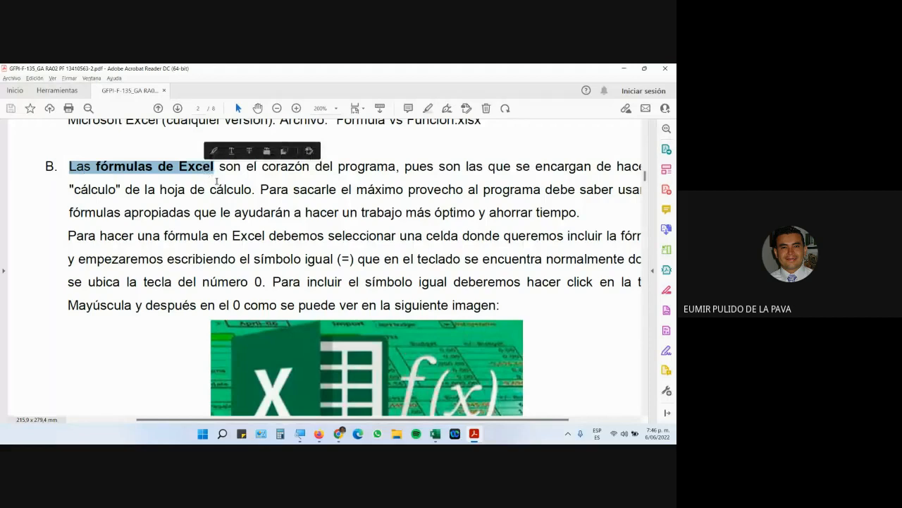
pyautogui.click(218, 182)
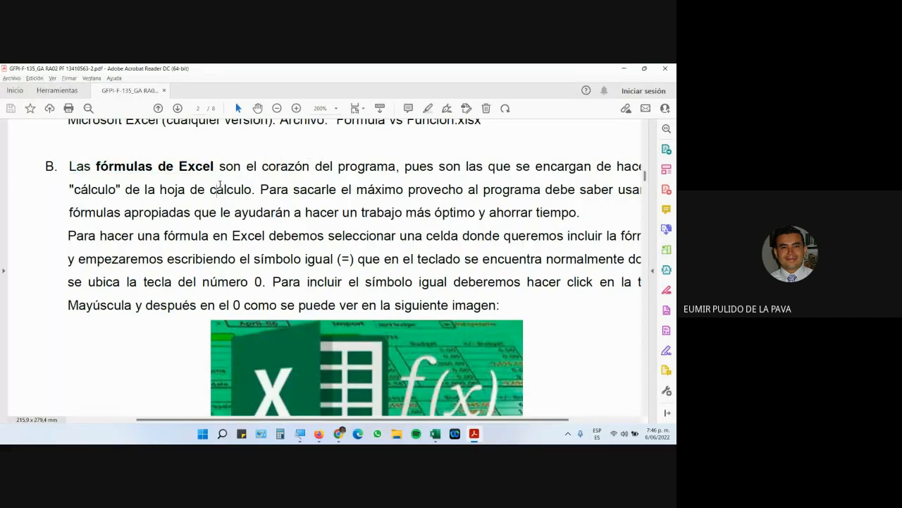
pyautogui.moveTo(220, 168); pyautogui.dragTo(384, 172)
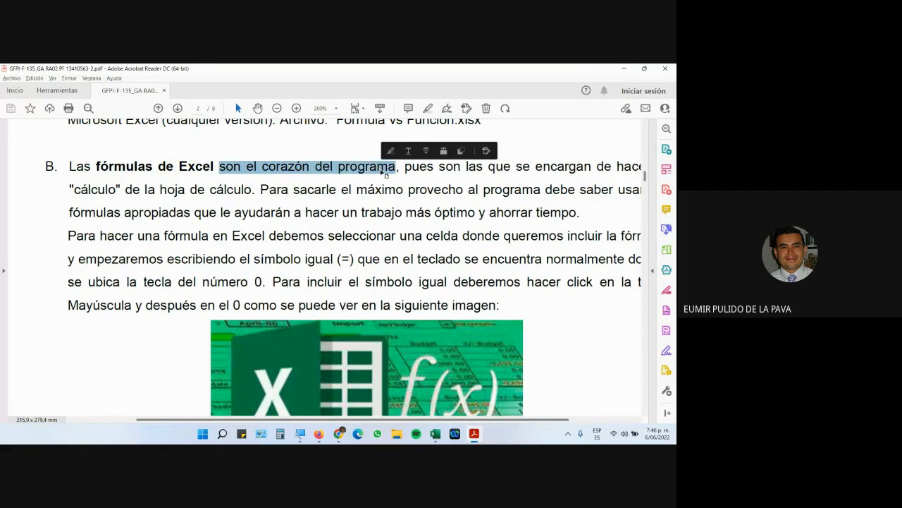
pyautogui.click(436, 434)
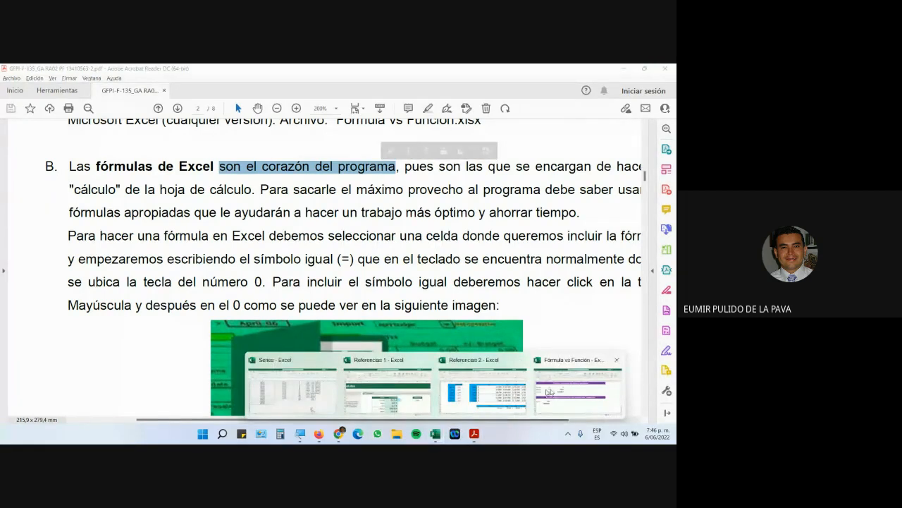
pyautogui.click(550, 392)
# Inspect the D4, D5 and B10 =SUMA(B3:B5) formulas unchanged, then return to the guide.
pyautogui.doubleClick(200, 225)
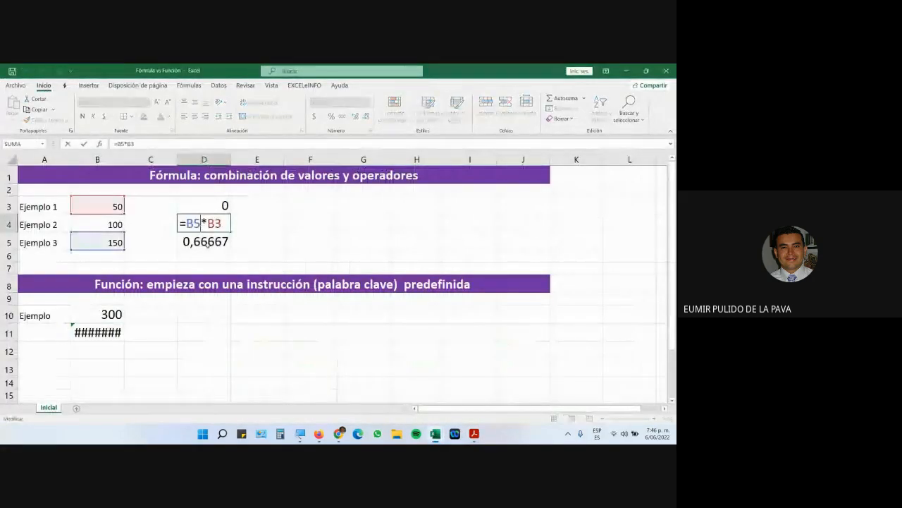
pyautogui.doubleClick(207, 244)
pyautogui.click(121, 314)
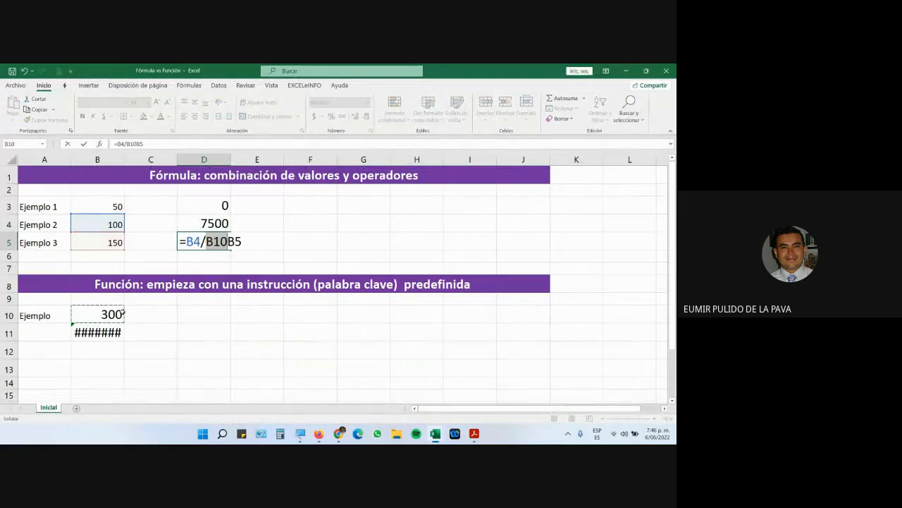
pyautogui.press('Escape')
pyautogui.doubleClick(110, 314)
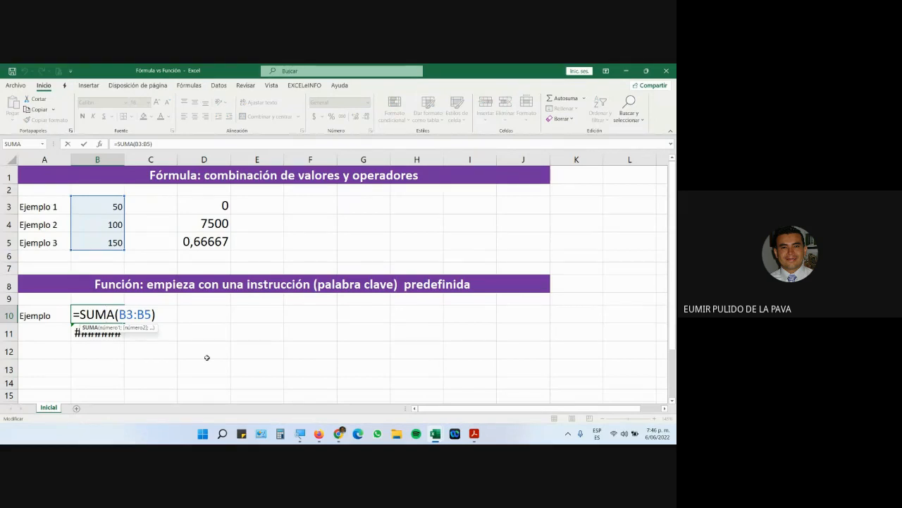
pyautogui.press('Escape')
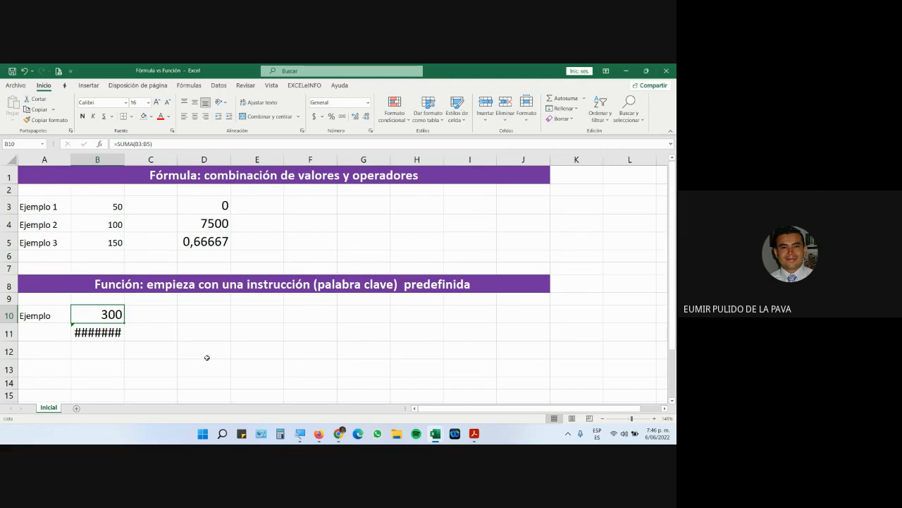
pyautogui.hotkey('alt', 'Tab')
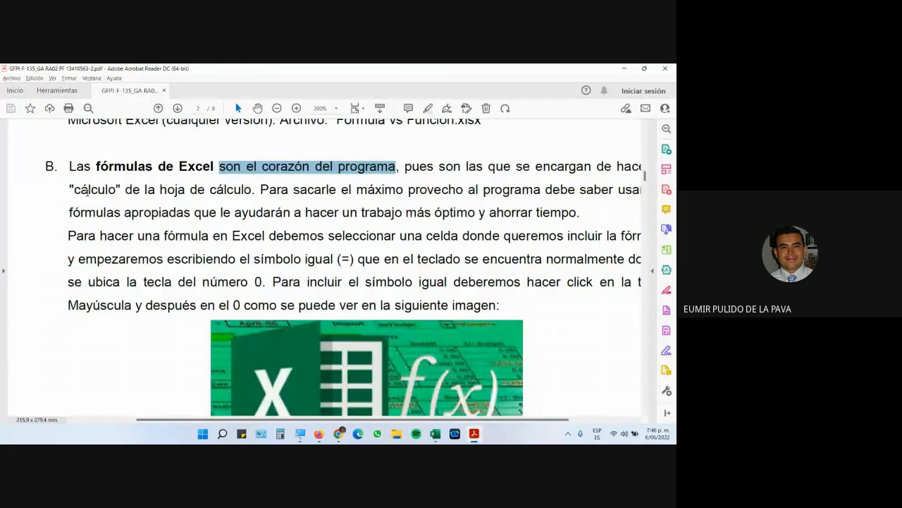
# Highlight 'cálculo' and 'símbolo igual (=)' in the guide, then return to Fórmula vs Función.
pyautogui.moveTo(67, 190); pyautogui.dragTo(117, 192)
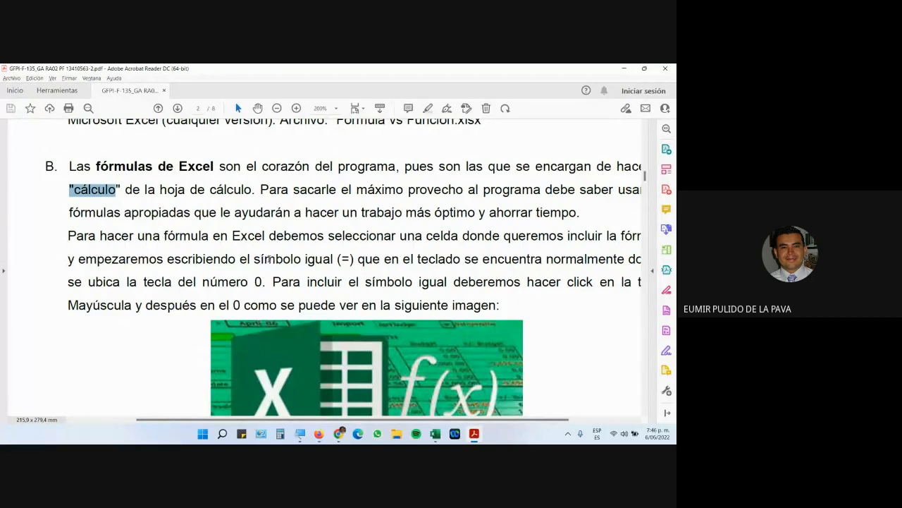
pyautogui.moveTo(268, 260); pyautogui.dragTo(356, 265)
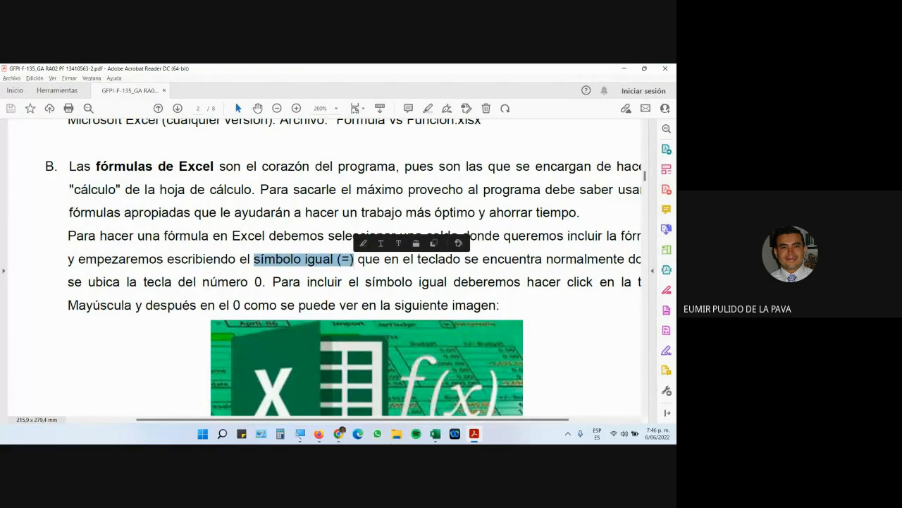
pyautogui.moveTo(435, 434)
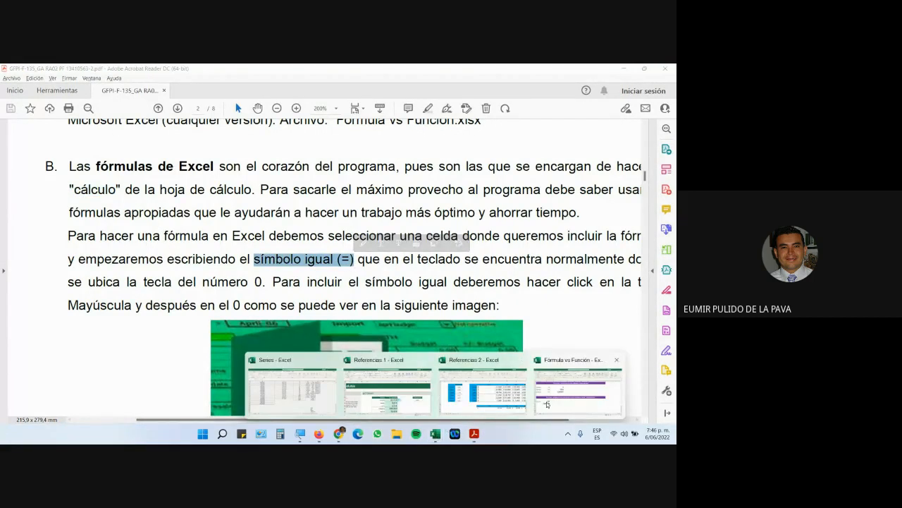
pyautogui.click(547, 404)
# Look at D3's formula, abandon the entry in F3, and move to cell E4.
pyautogui.doubleClick(202, 206)
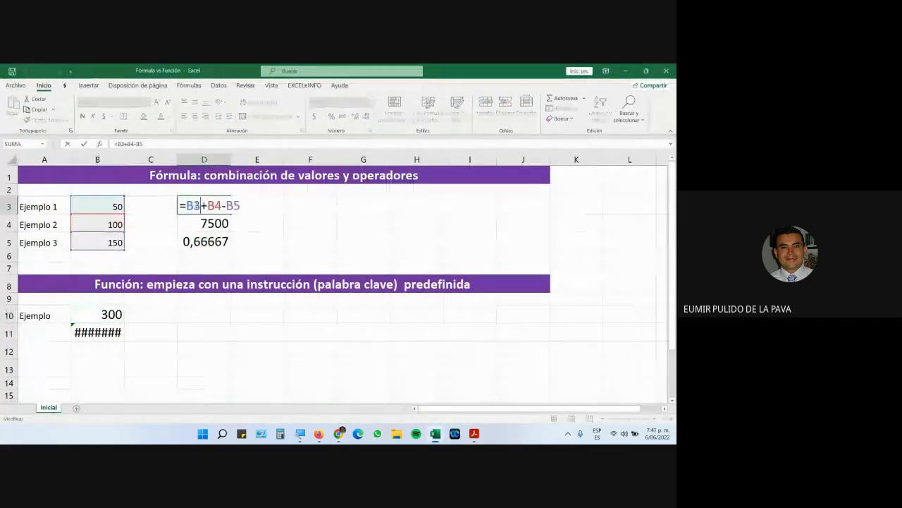
pyautogui.moveTo(187, 205); pyautogui.dragTo(180, 205)
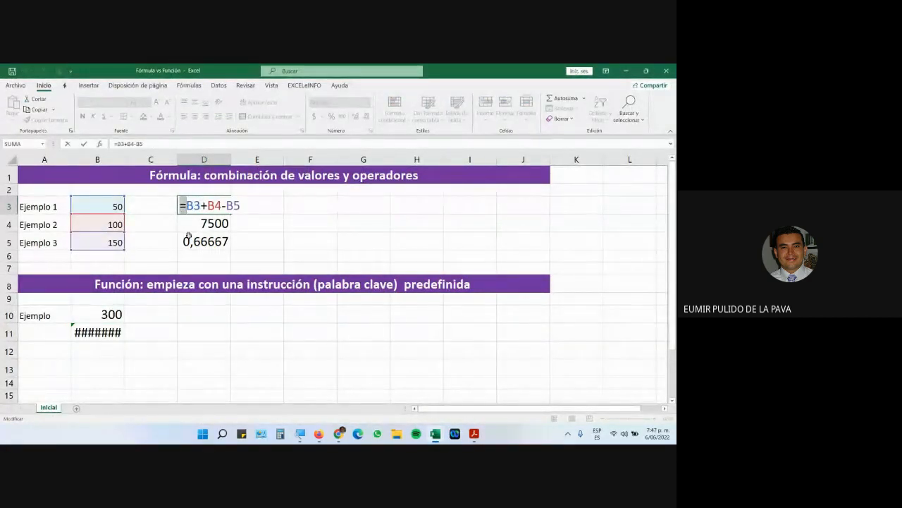
pyautogui.press('Escape')
pyautogui.click(304, 206)
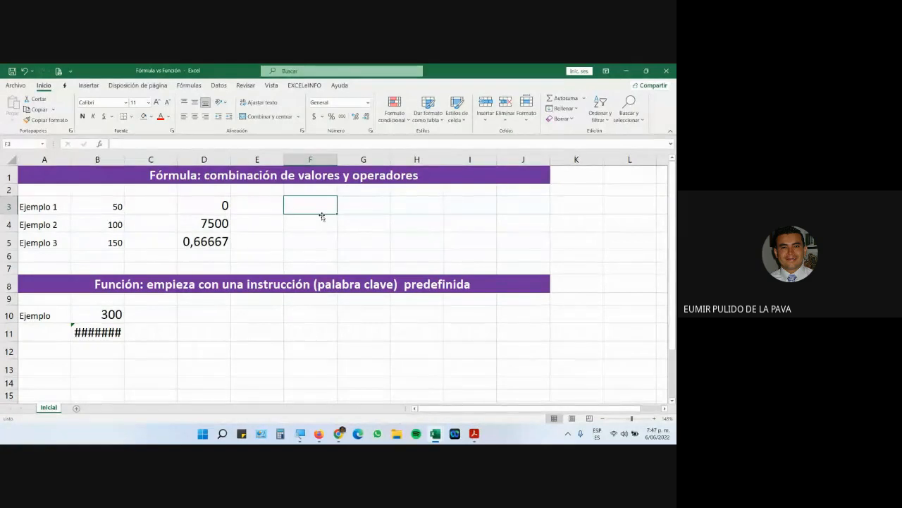
pyautogui.write('=')
pyautogui.press('Escape')
pyautogui.press('Down')
pyautogui.press('Left')
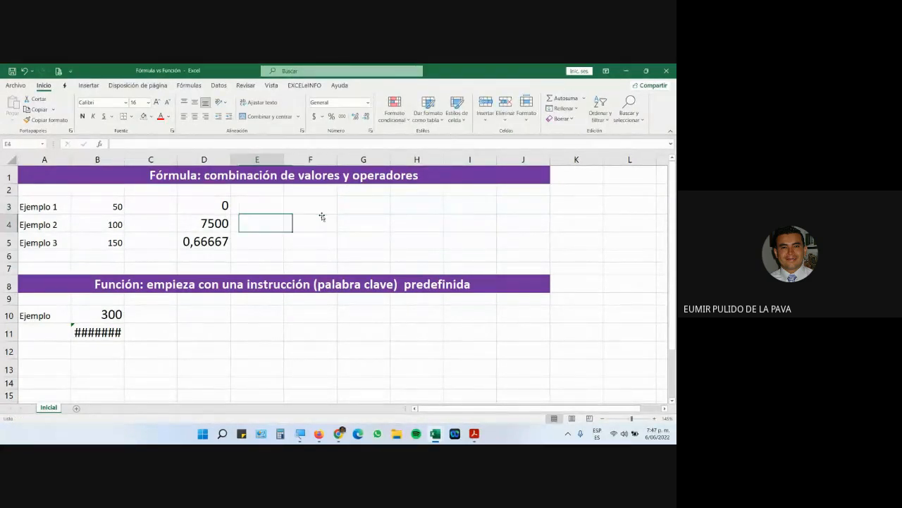
# Enter +B3+B4 in E4 and reopen it to see it stored as =+B3+B4.
pyautogui.write('+')
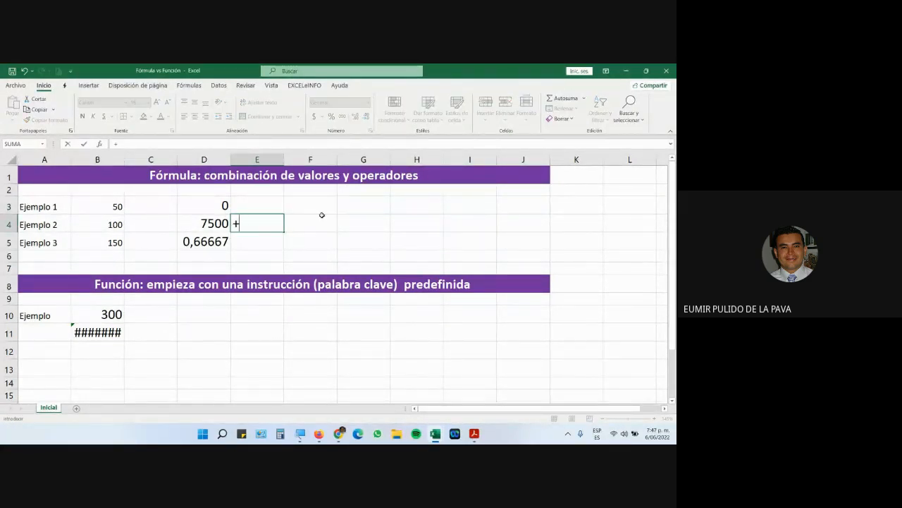
pyautogui.click(119, 207)
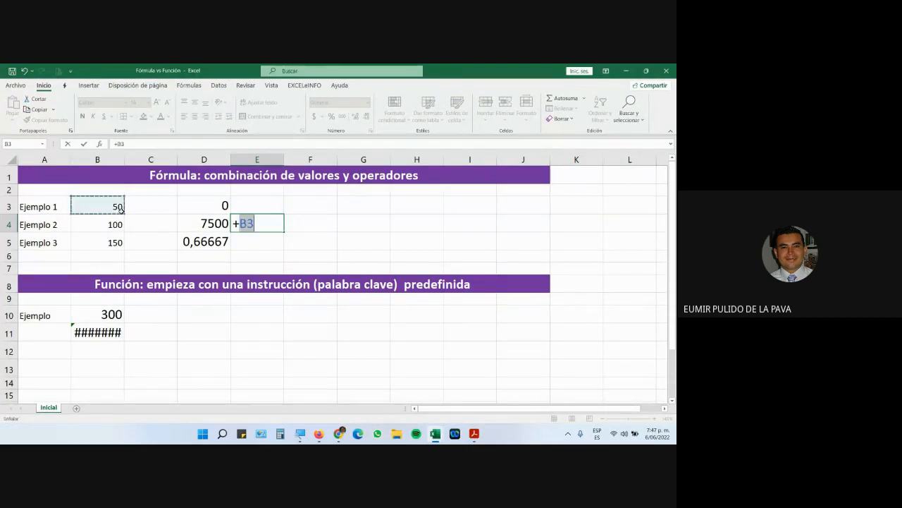
pyautogui.click(108, 223)
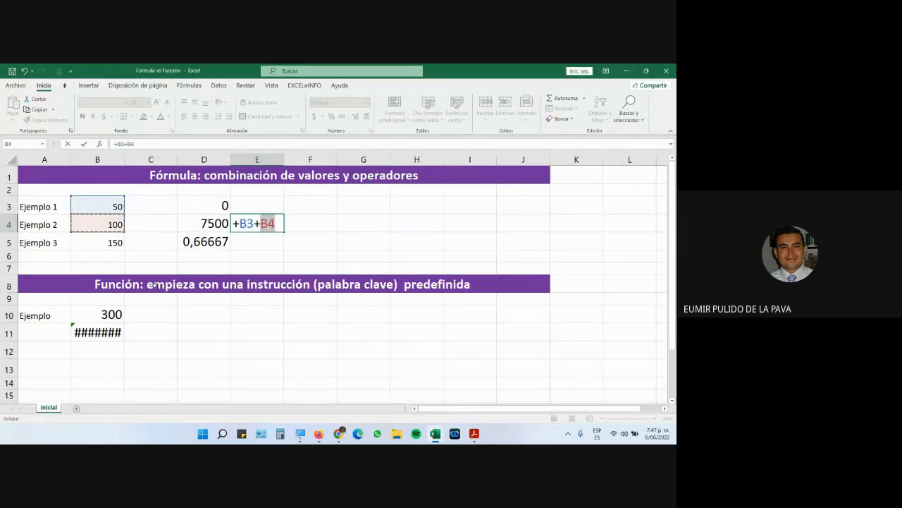
pyautogui.press('Return')
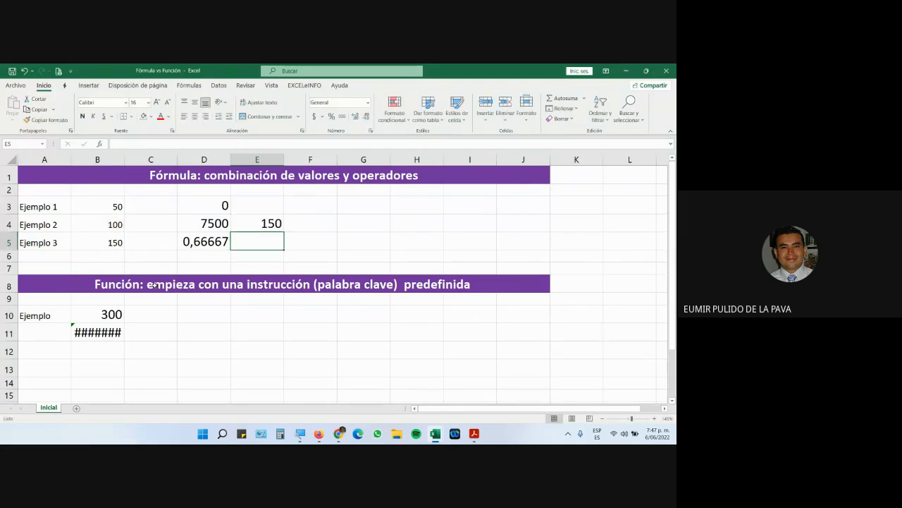
pyautogui.doubleClick(251, 224)
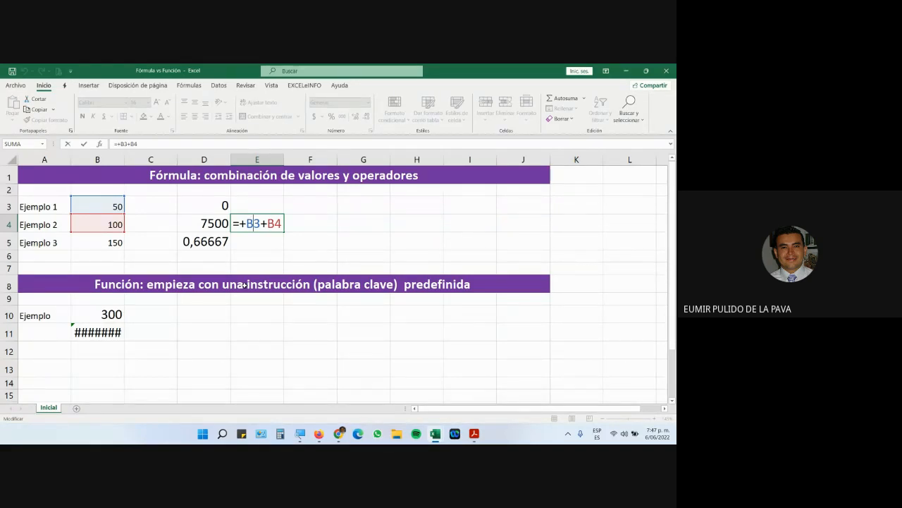
# Try starting E5 as +B5, replace the plus with =, then cancel, leaving E5 empty.
pyautogui.press('Return')
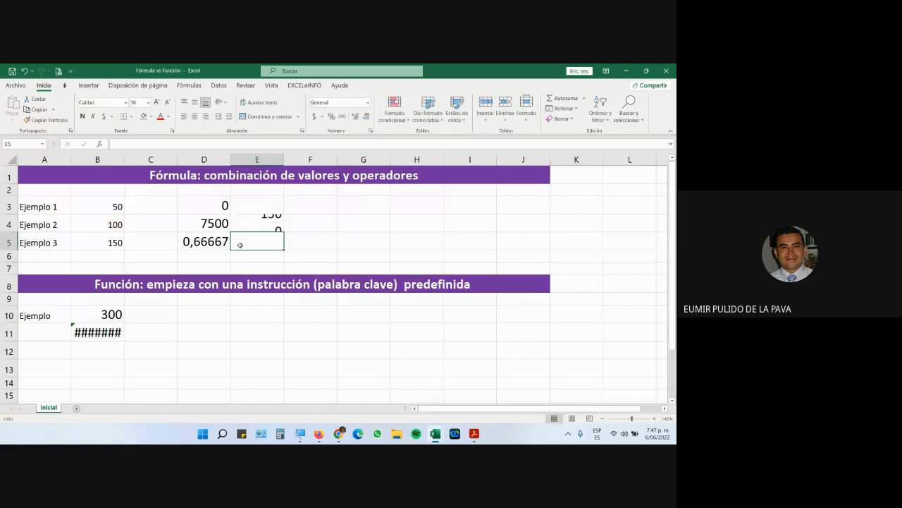
pyautogui.write('+')
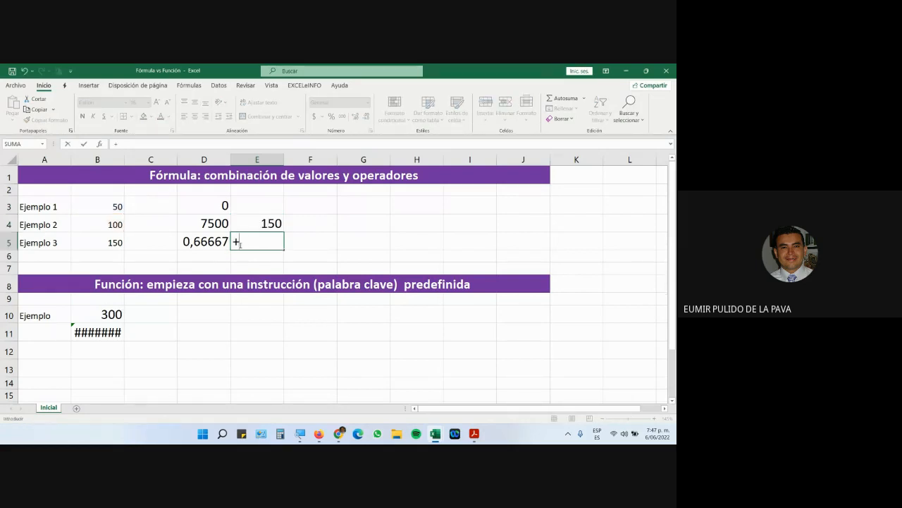
pyautogui.click(112, 242)
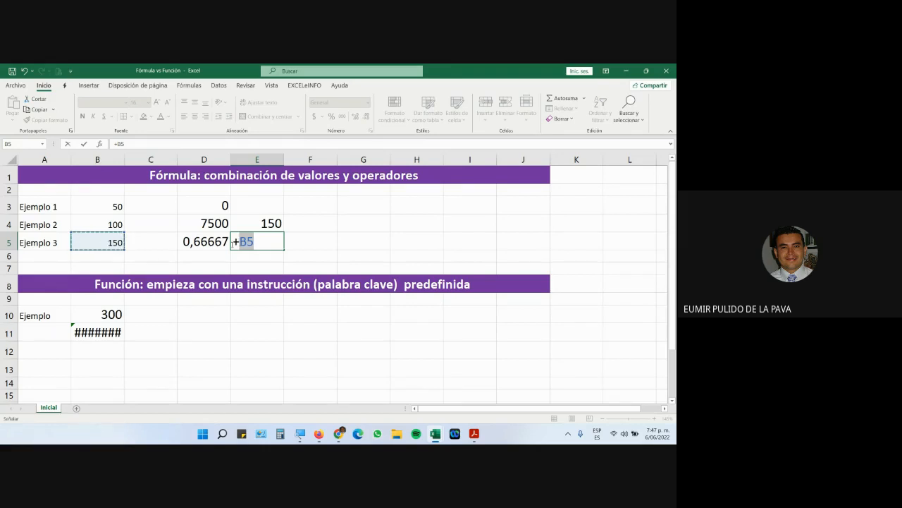
pyautogui.press('F2')
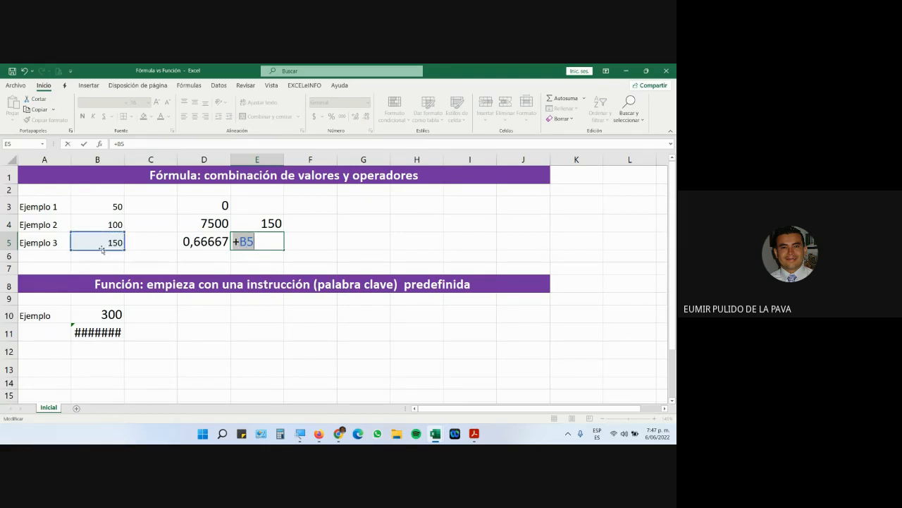
pyautogui.click(268, 240)
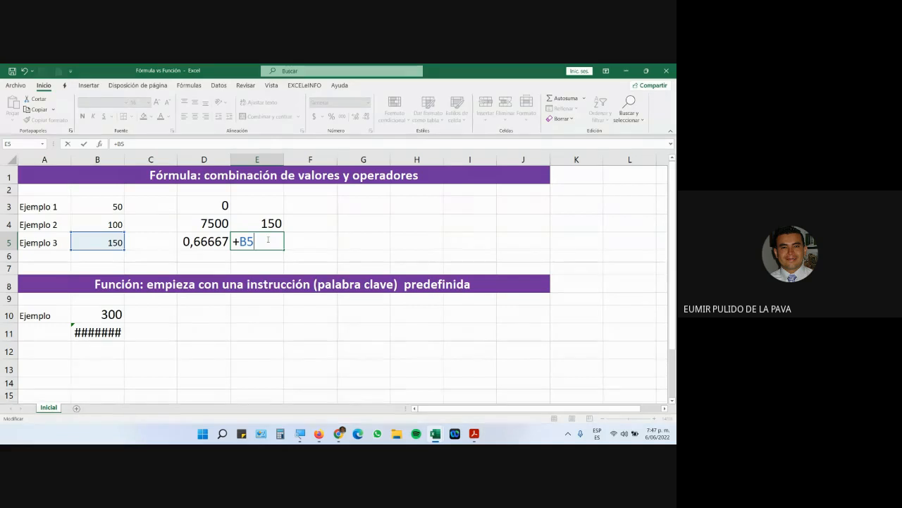
pyautogui.click(234, 241)
pyautogui.press('Delete')
pyautogui.write('=')
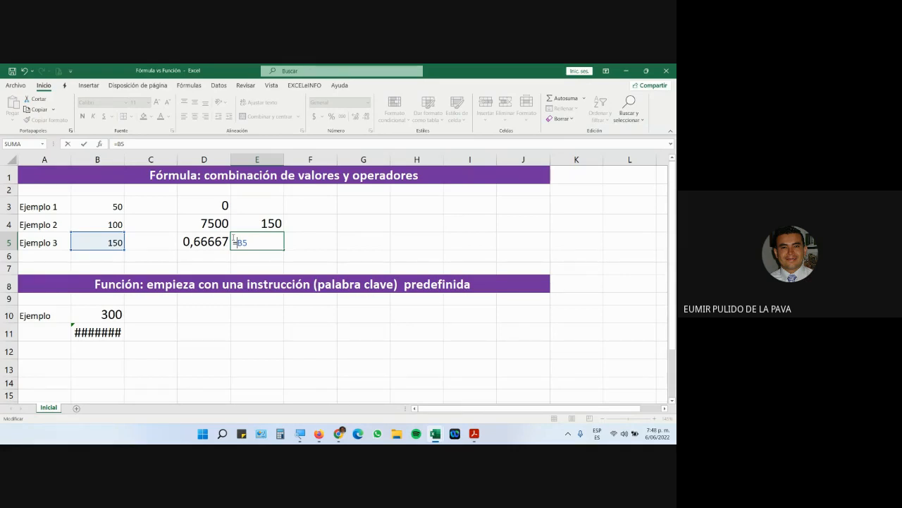
pyautogui.press('Escape')
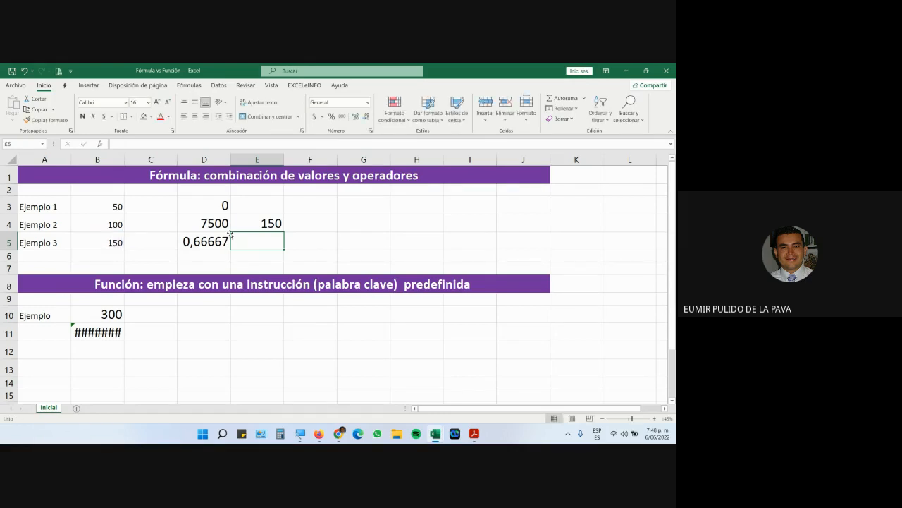
# Review E4's =+ prefix, confirm it still returns 150, and begin E5 with a plus sign.
pyautogui.doubleClick(239, 226)
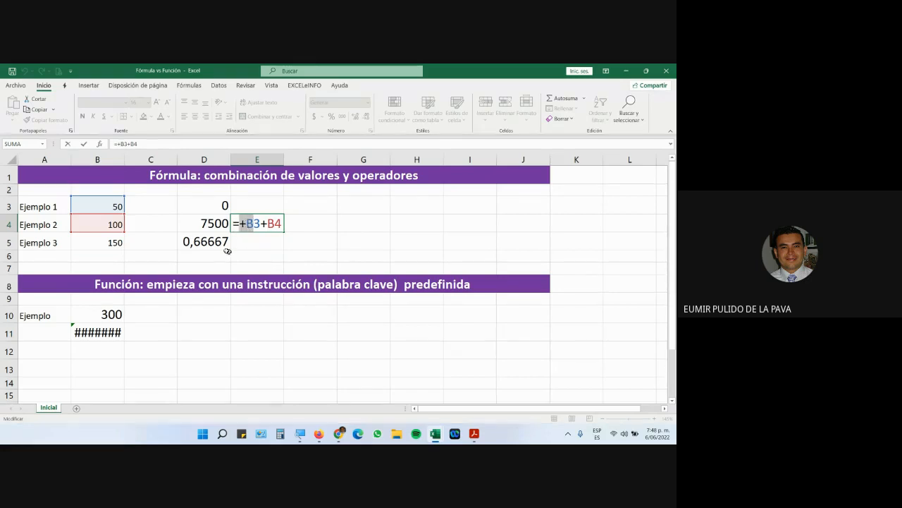
pyautogui.moveTo(246, 224); pyautogui.dragTo(234, 223)
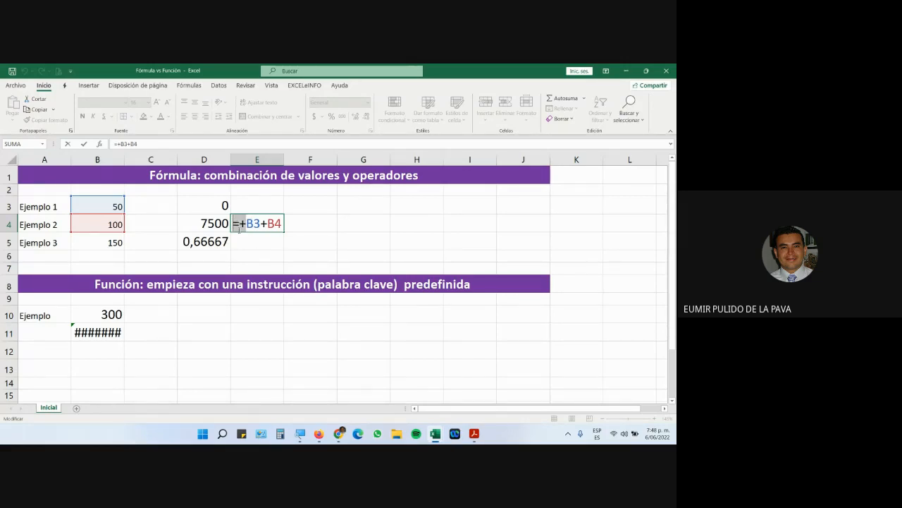
pyautogui.click(240, 225)
pyautogui.moveTo(247, 224); pyautogui.dragTo(234, 225)
pyautogui.press('Return')
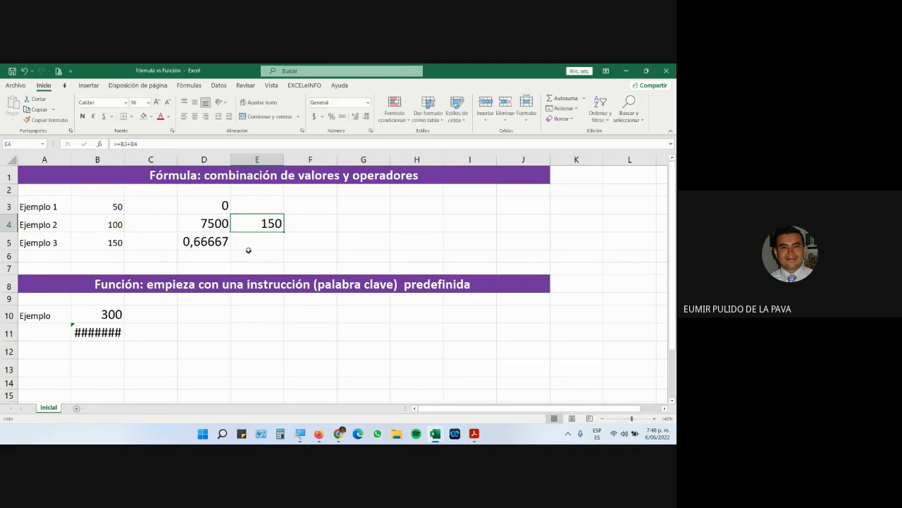
pyautogui.write('=')
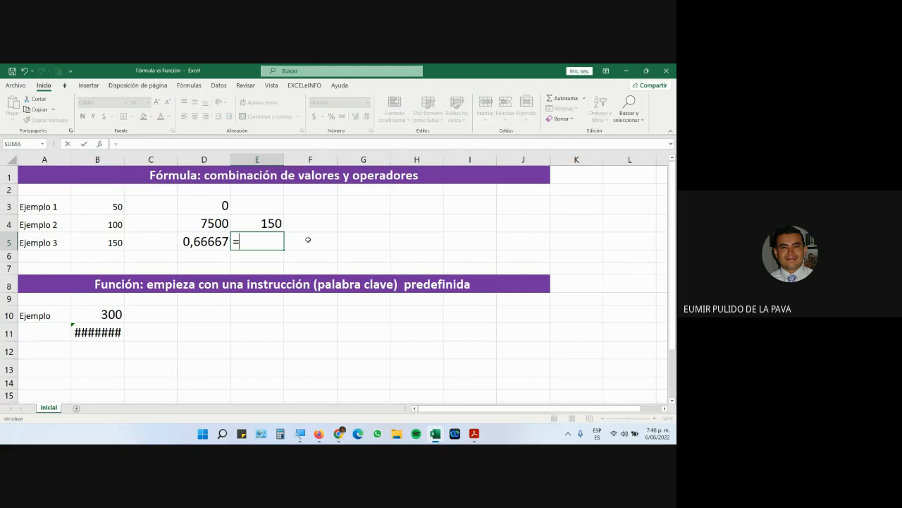
pyautogui.press('BackSpace')
pyautogui.write('+')
# Find and select the Fórmulas.xlsx file name in the guide, then bring up the Moodle course page.
pyautogui.hotkey('alt', 'Tab')
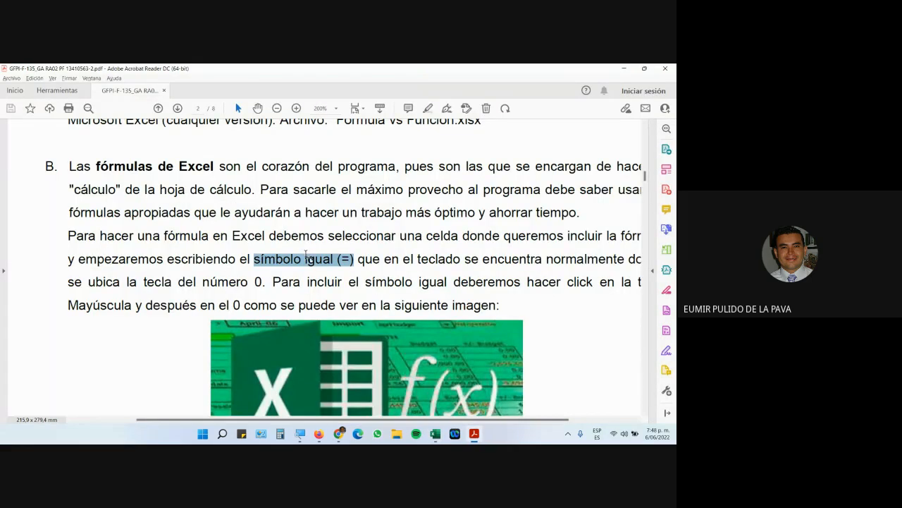
pyautogui.scroll(-4, 306, 255)
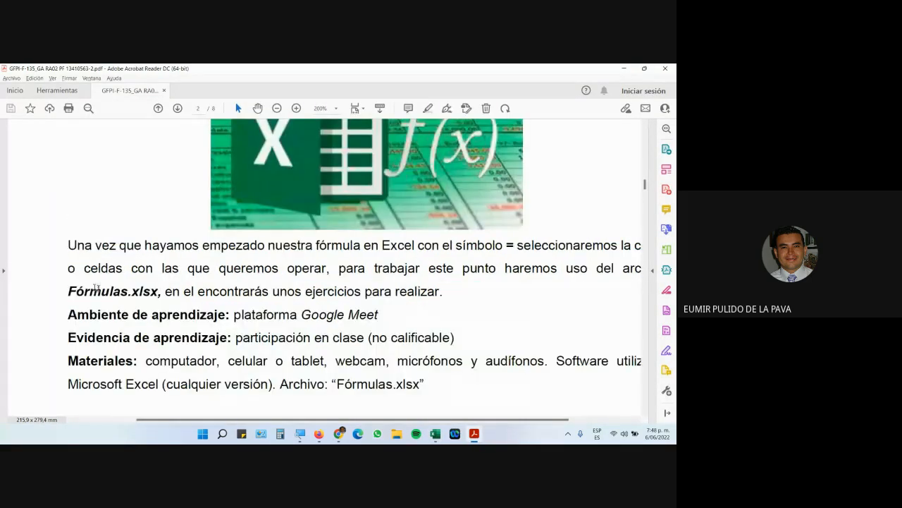
pyautogui.moveTo(67, 291); pyautogui.dragTo(139, 291)
pyautogui.moveTo(339, 433)
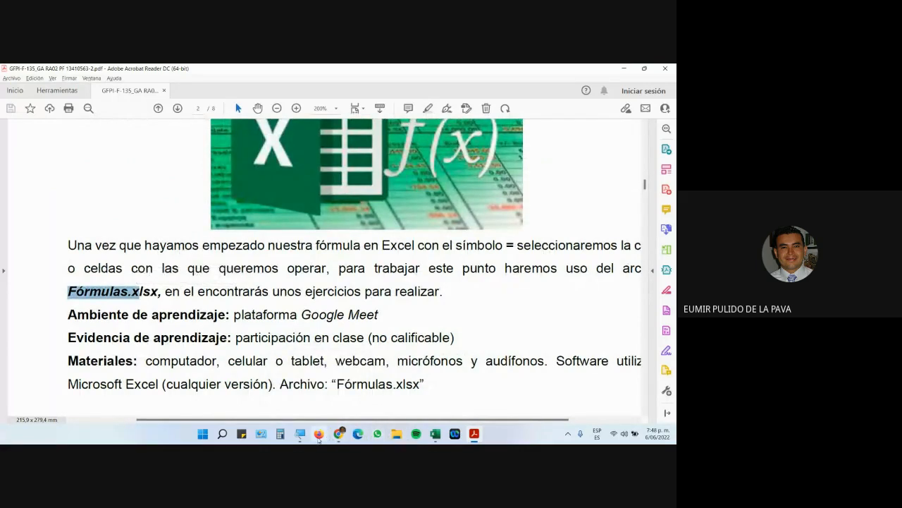
pyautogui.click(319, 435)
pyautogui.scroll(-2, 303, 282)
# Download Fórmulas.xlsx from ARCHIVOS PARA DESCARGAR and open it in Excel.
pyautogui.click(201, 235)
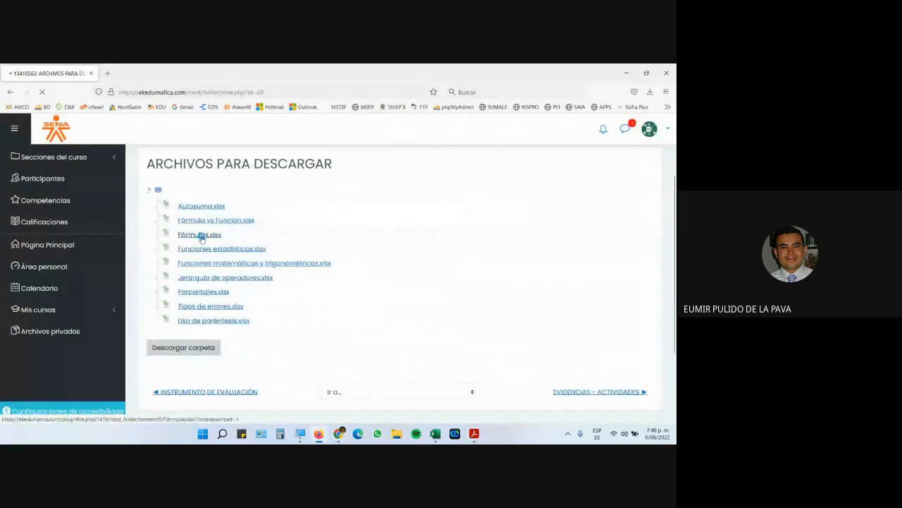
pyautogui.click(260, 260)
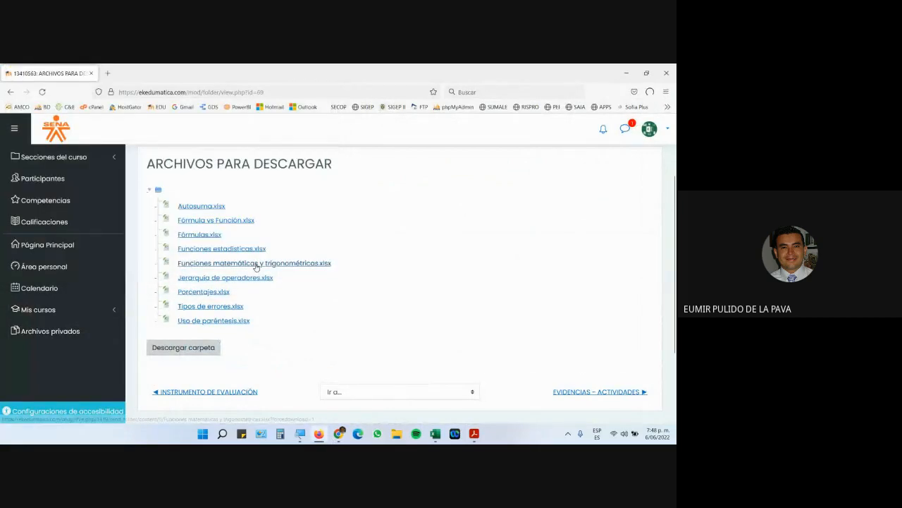
pyautogui.click(487, 120)
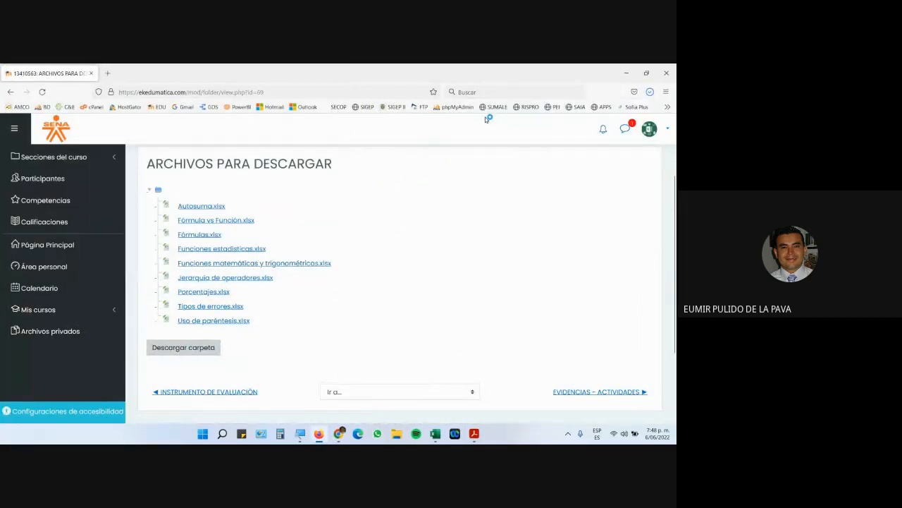
pyautogui.click(349, 310)
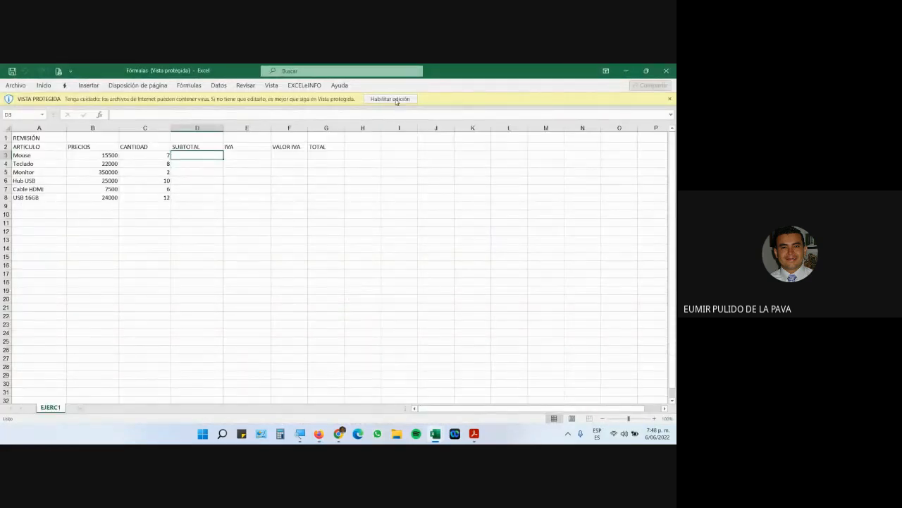
# Enable editing on Fórmulas.xlsx and magnify the shared screen.
pyautogui.click(391, 99)
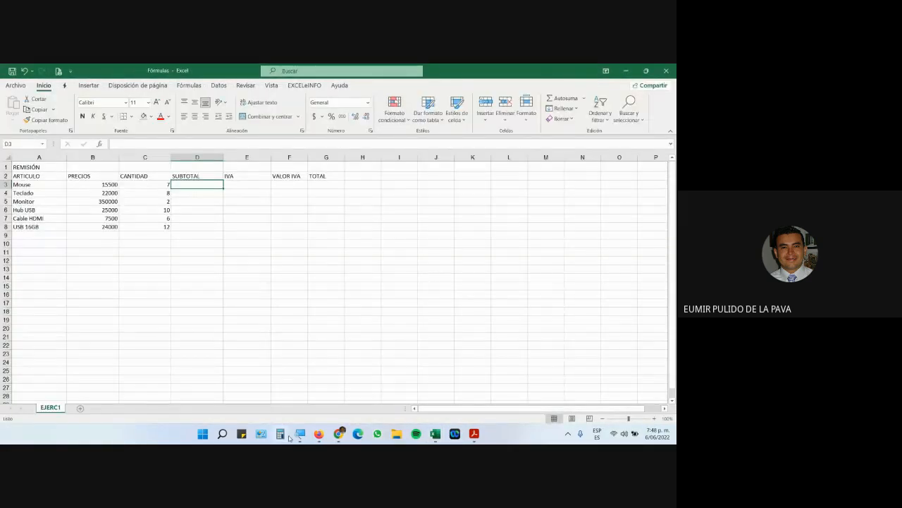
pyautogui.click(300, 435)
pyautogui.click(369, 412)
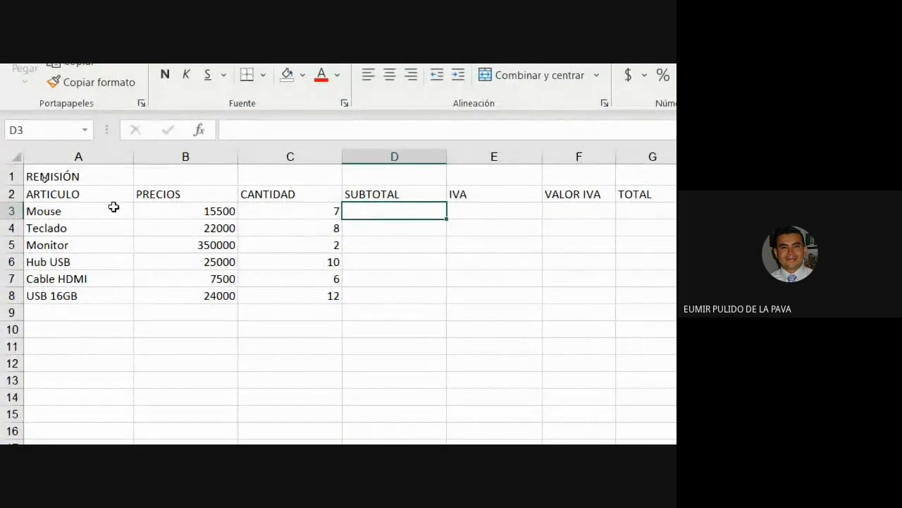
# Give table A2:G8 all borders, then select B3:B8 together with D3:G8.
pyautogui.moveTo(57, 189); pyautogui.dragTo(592, 252)
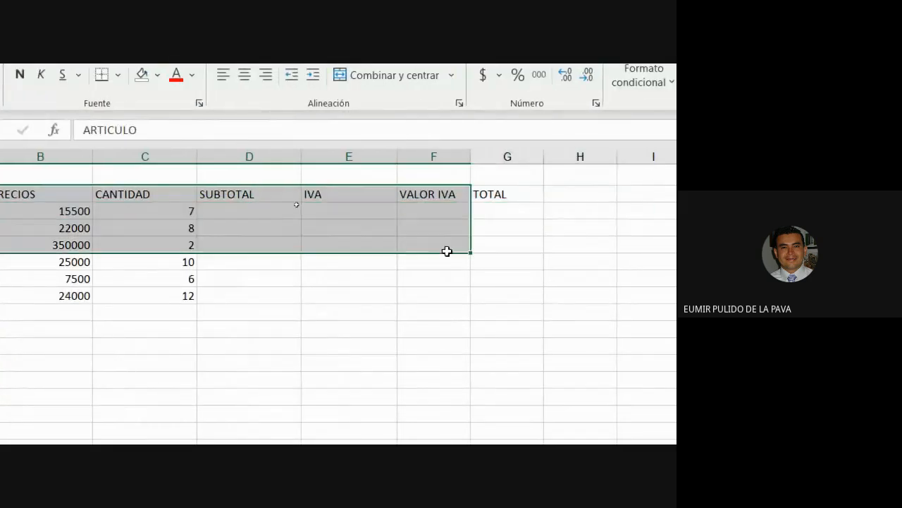
pyautogui.moveTo(447, 250); pyautogui.dragTo(487, 292)
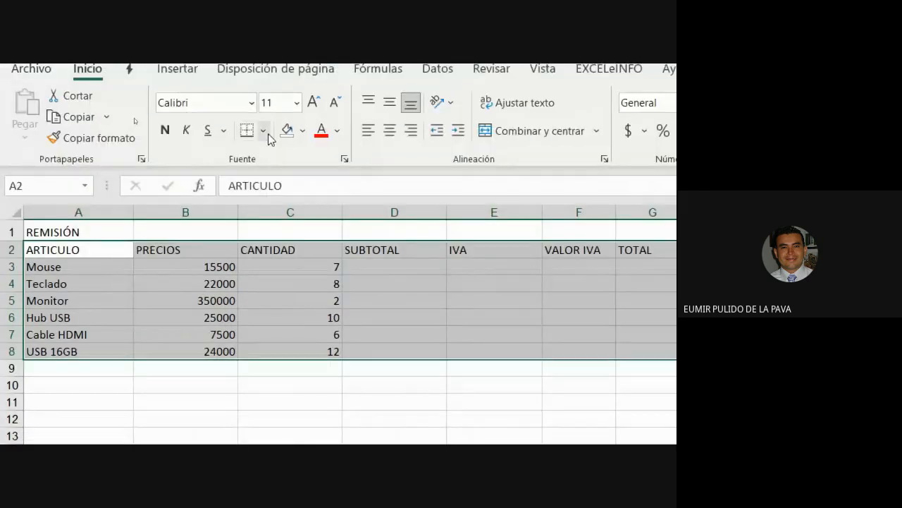
pyautogui.click(264, 131)
pyautogui.click(321, 310)
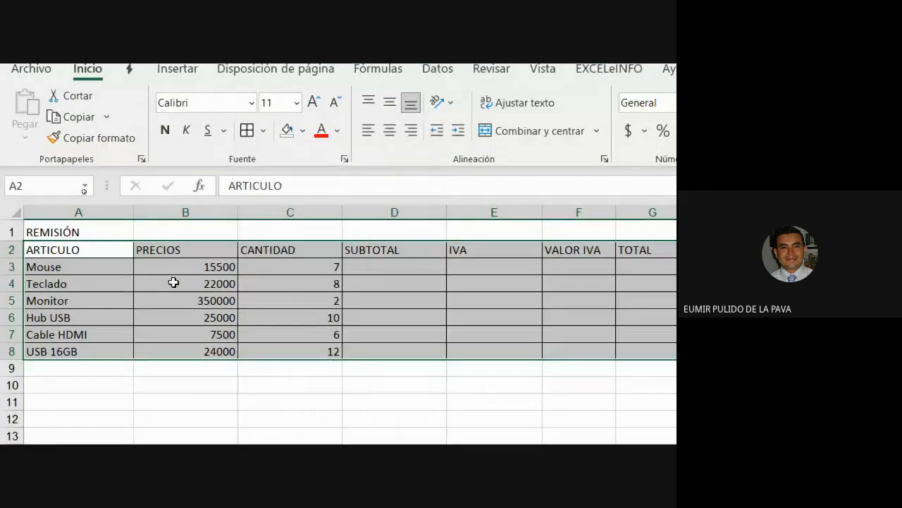
pyautogui.moveTo(176, 266); pyautogui.dragTo(189, 348)
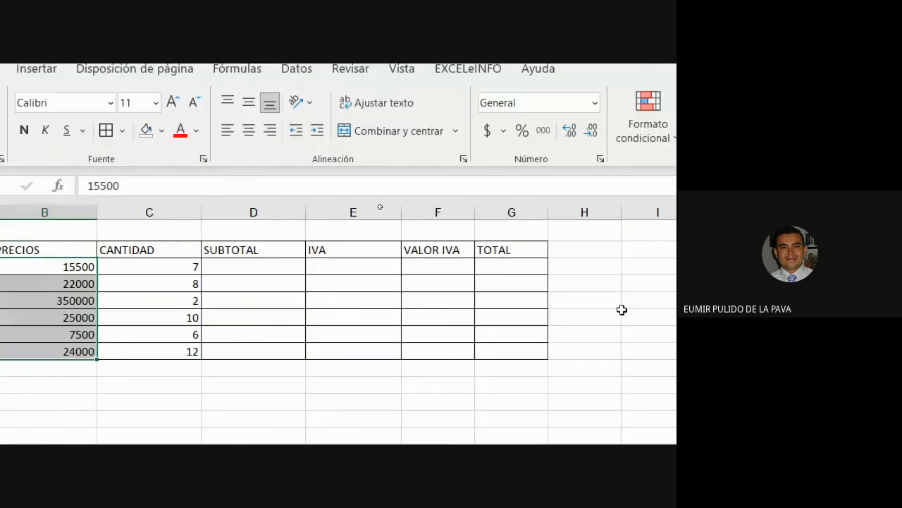
pyautogui.moveTo(230, 266); pyautogui.dragTo(490, 354)
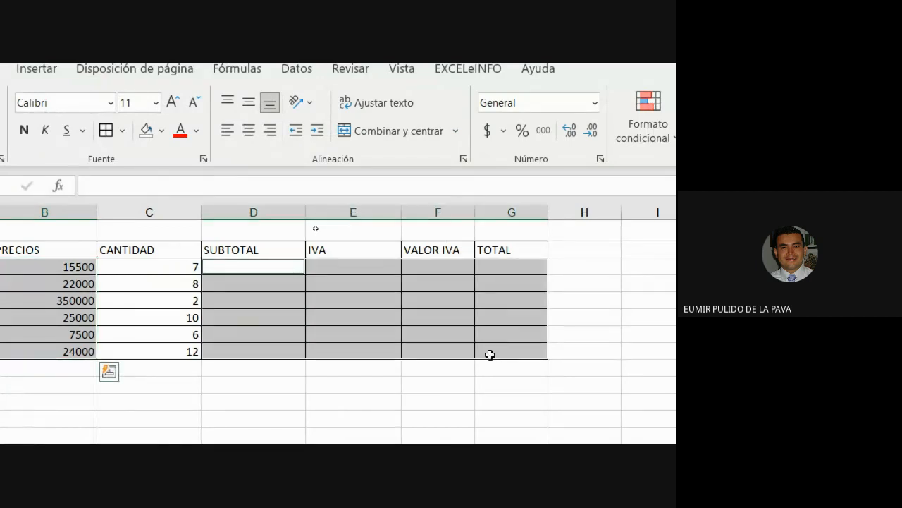
# Format the amounts as Colombian peso accounting with no decimals.
pyautogui.click(503, 131)
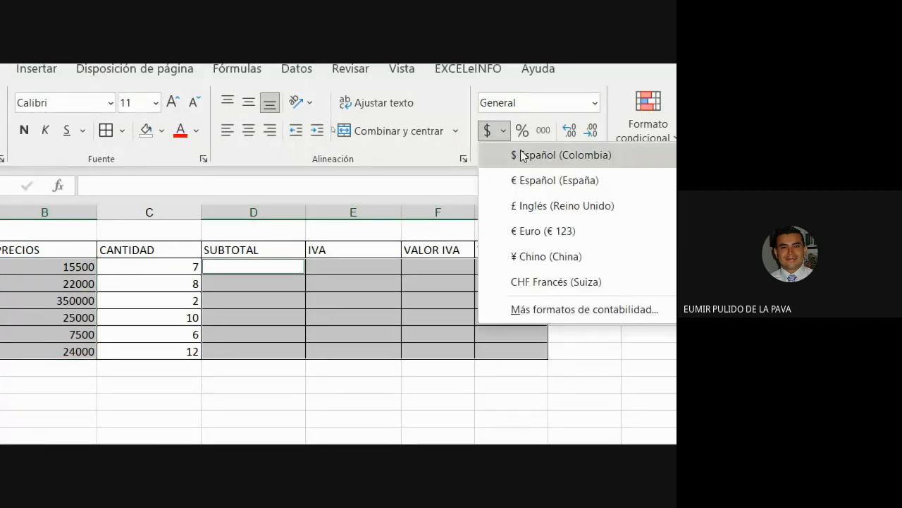
pyautogui.click(525, 155)
pyautogui.click(591, 131)
pyautogui.click(590, 131)
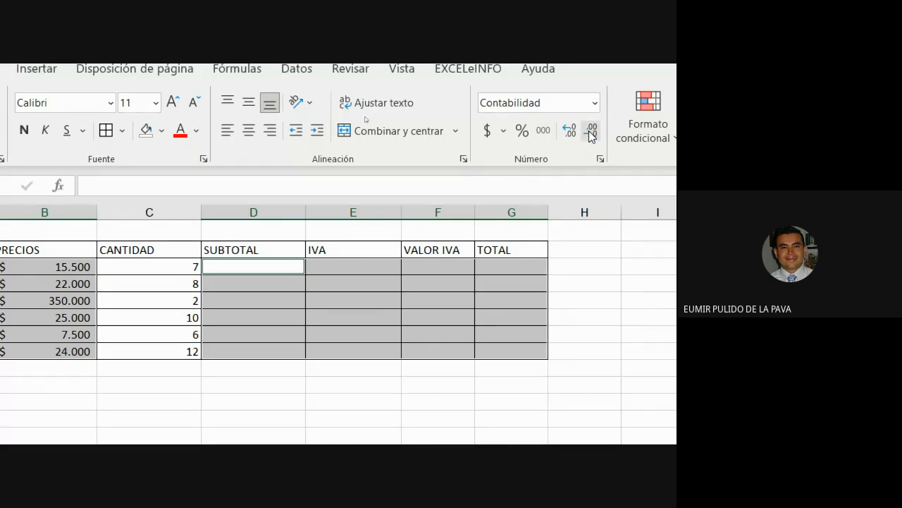
# Centre the quantities in C3:C8 and resize column C so CANTIDAD fits.
pyautogui.click(175, 270)
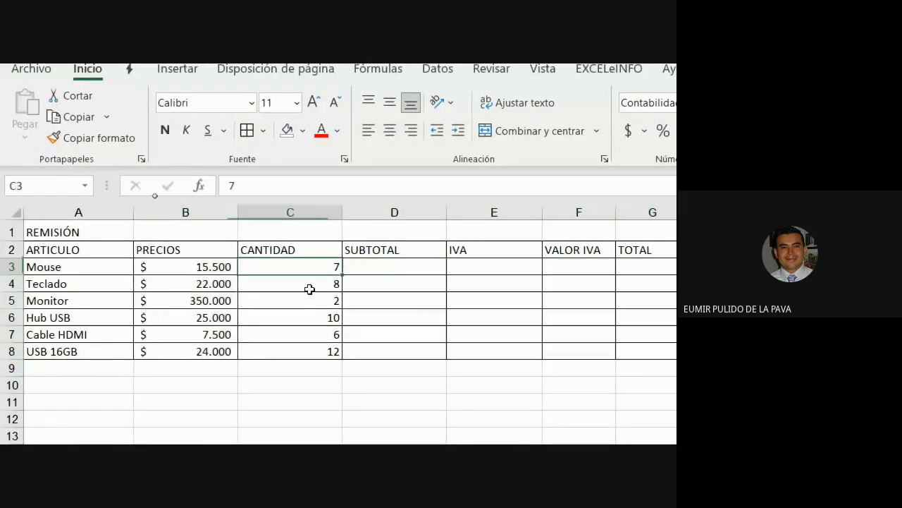
pyautogui.moveTo(311, 267); pyautogui.dragTo(303, 350)
pyautogui.click(390, 131)
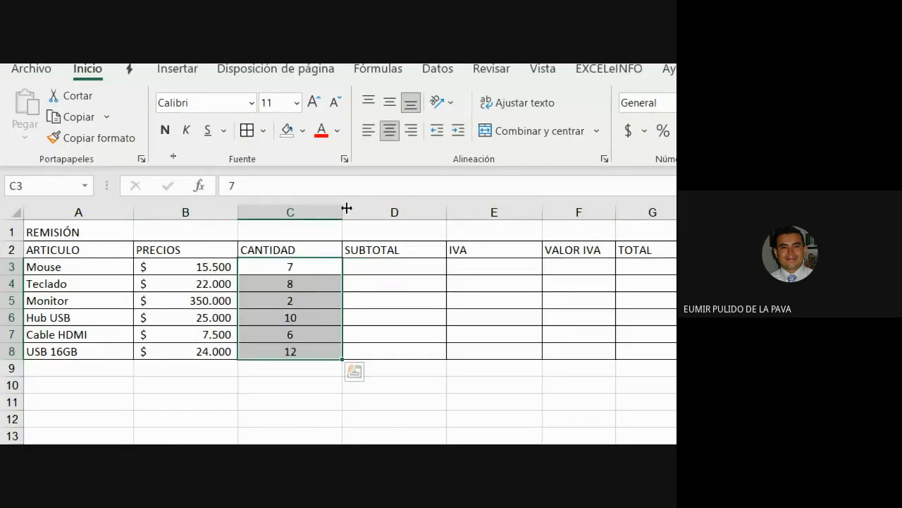
pyautogui.moveTo(347, 208); pyautogui.dragTo(299, 212)
pyautogui.moveTo(105, 250); pyautogui.dragTo(579, 247)
# Centre and bold the A2:G2 header labels.
pyautogui.click(390, 130)
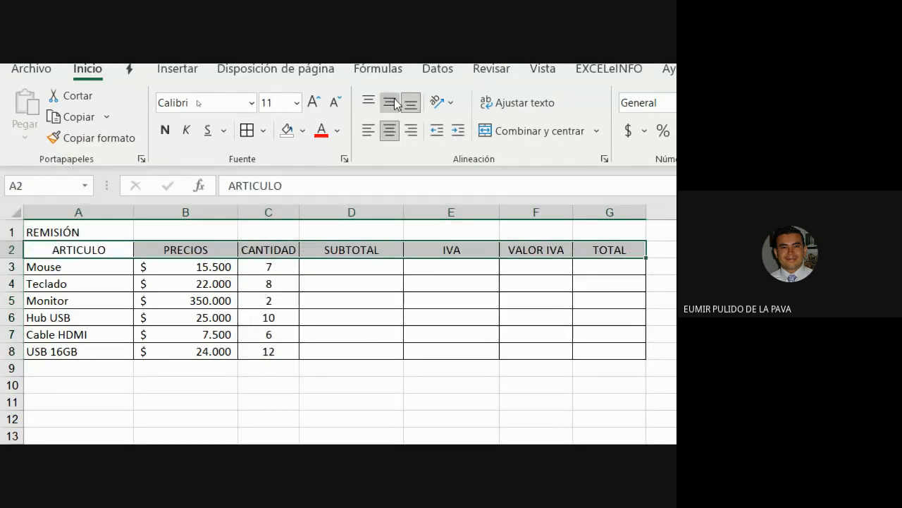
pyautogui.click(165, 130)
pyautogui.click(355, 371)
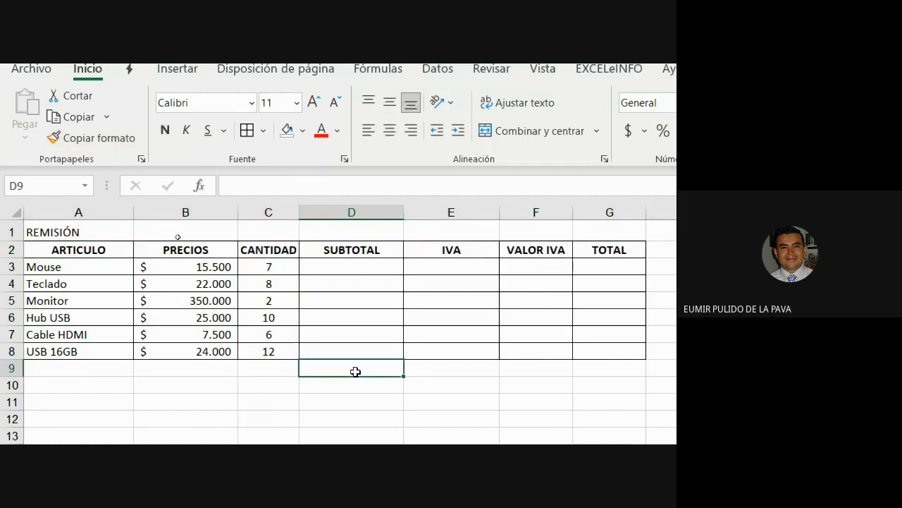
# Enter =B3*C3 in D3 for the first subtotal, $ 108.500.
pyautogui.click(354, 264)
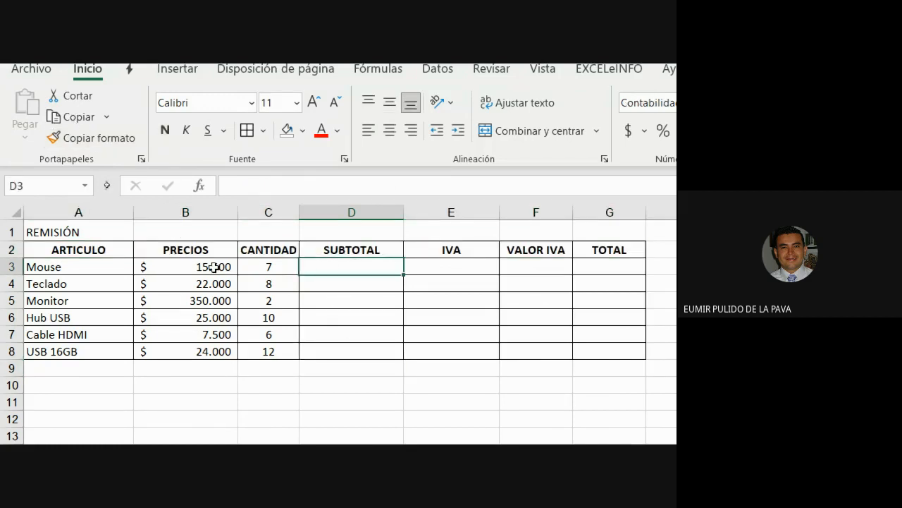
pyautogui.write('=')
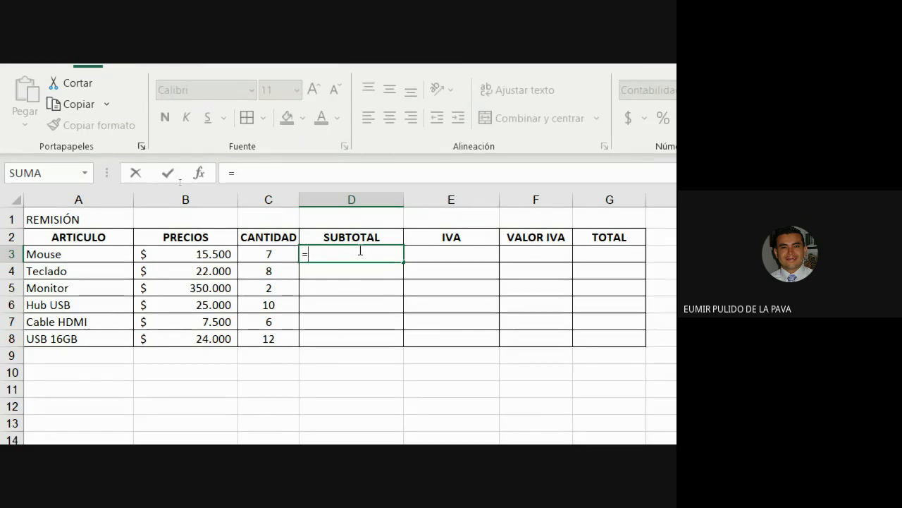
pyautogui.click(228, 255)
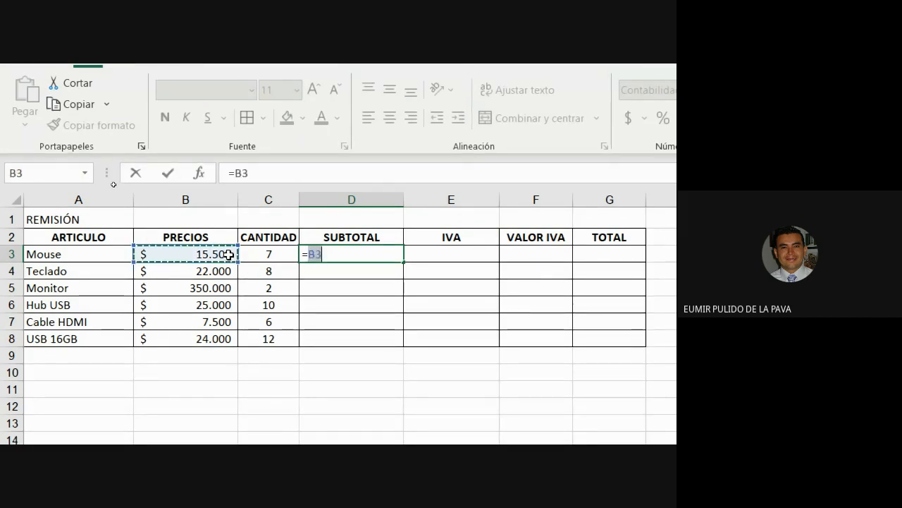
pyautogui.write('*')
pyautogui.click(266, 255)
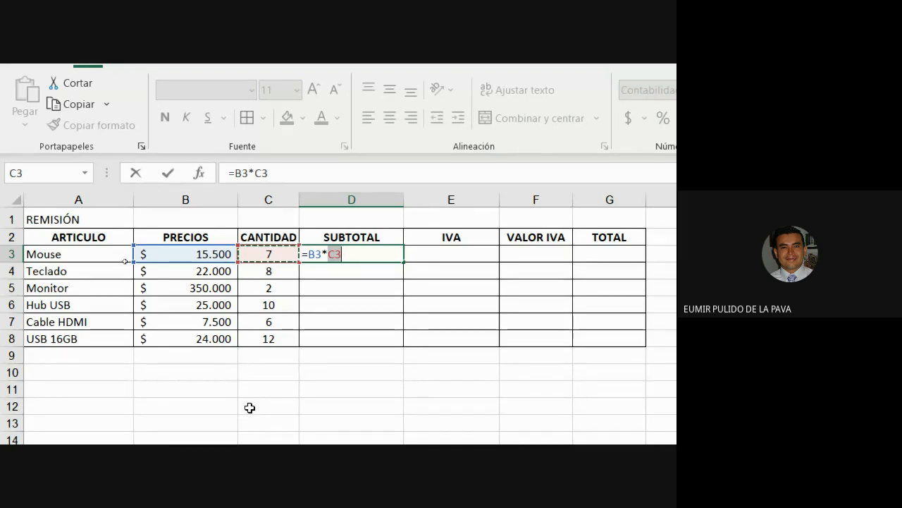
pyautogui.press('Return')
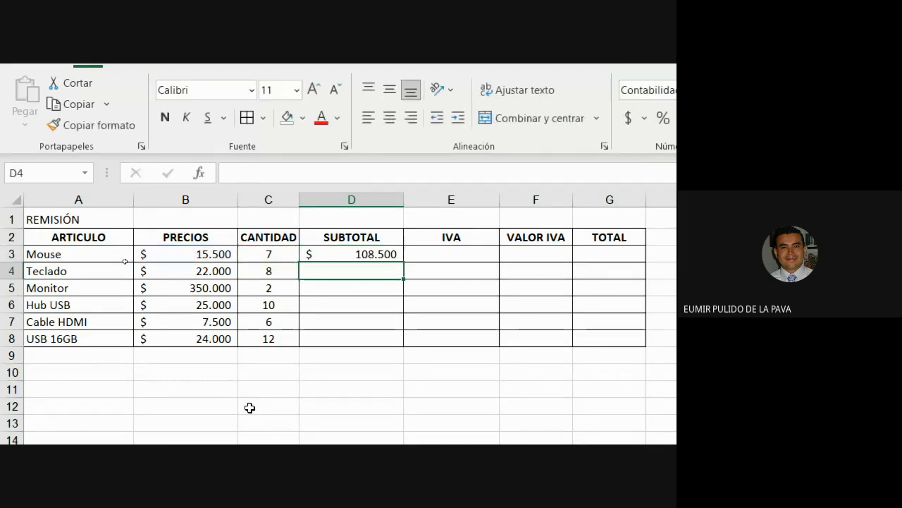
# Copy the subtotal formula down to D8, ending at $ 288.000, and check D4–D6's formulas.
pyautogui.click(392, 191)
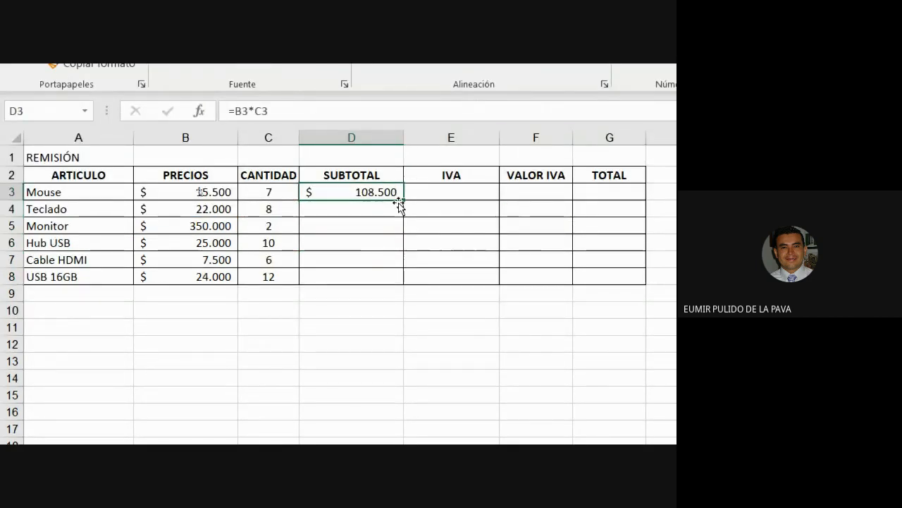
pyautogui.moveTo(399, 202); pyautogui.dragTo(390, 279)
pyautogui.doubleClick(344, 205)
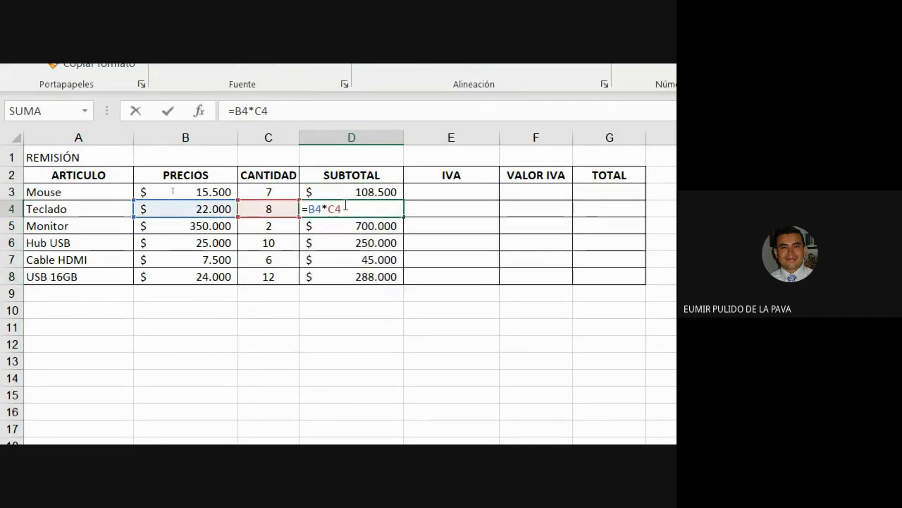
pyautogui.click(344, 225)
pyautogui.doubleClick(346, 224)
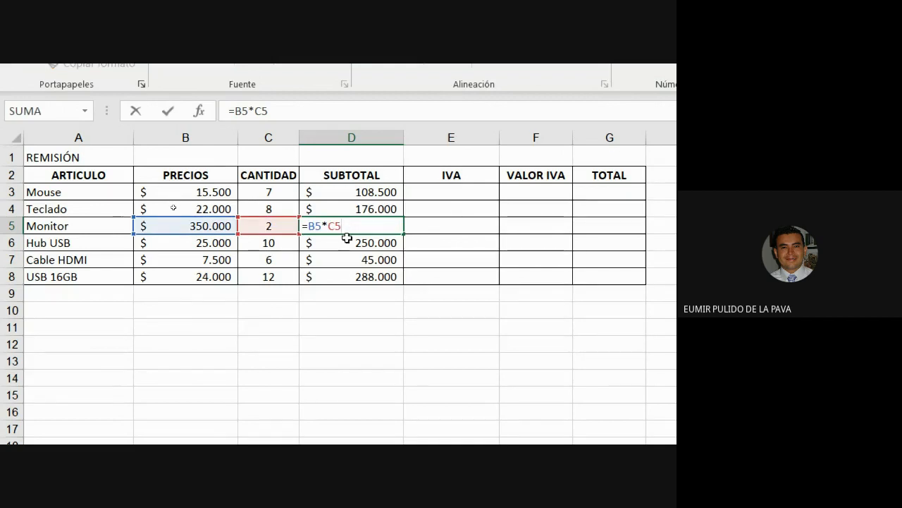
pyautogui.doubleClick(347, 241)
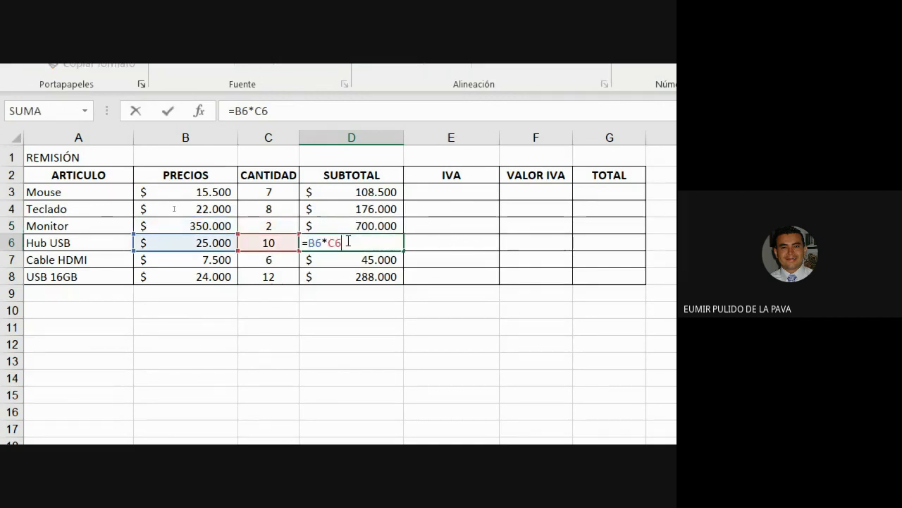
pyautogui.click(441, 191)
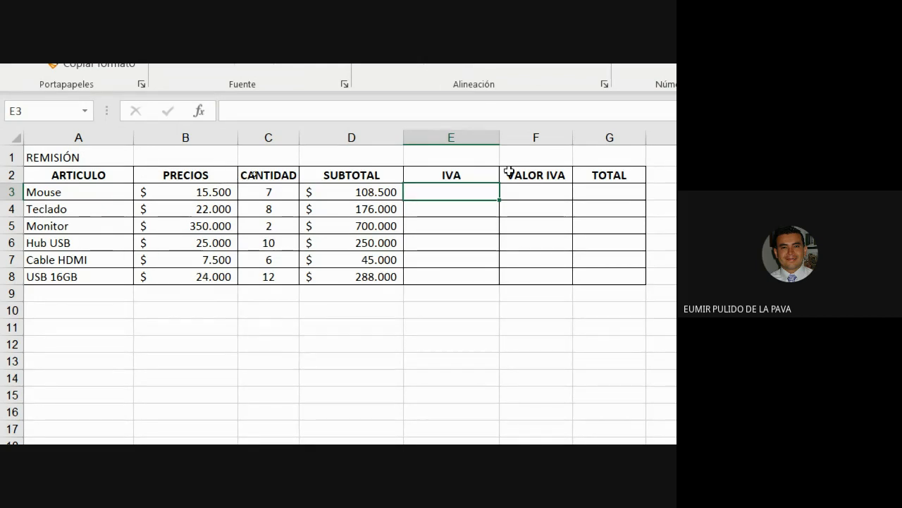
# Enter 19% in E3 as a percentage, fill it down to E8, and centre the rates.
pyautogui.write('19%')
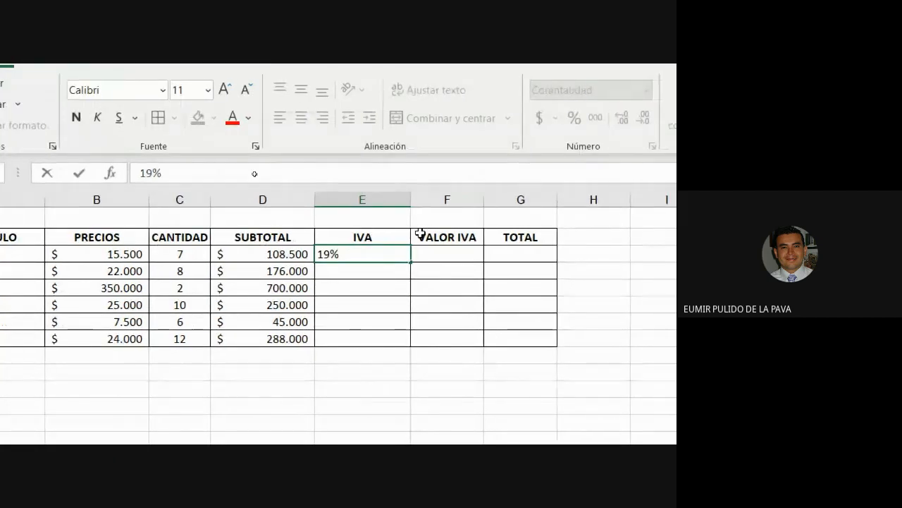
pyautogui.press('Return')
pyautogui.click(353, 252)
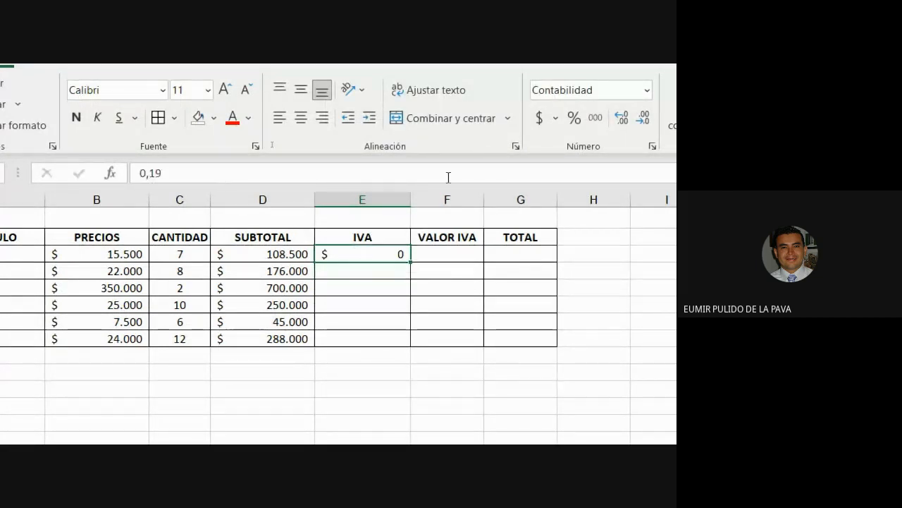
pyautogui.click(575, 117)
pyautogui.moveTo(411, 261); pyautogui.dragTo(395, 345)
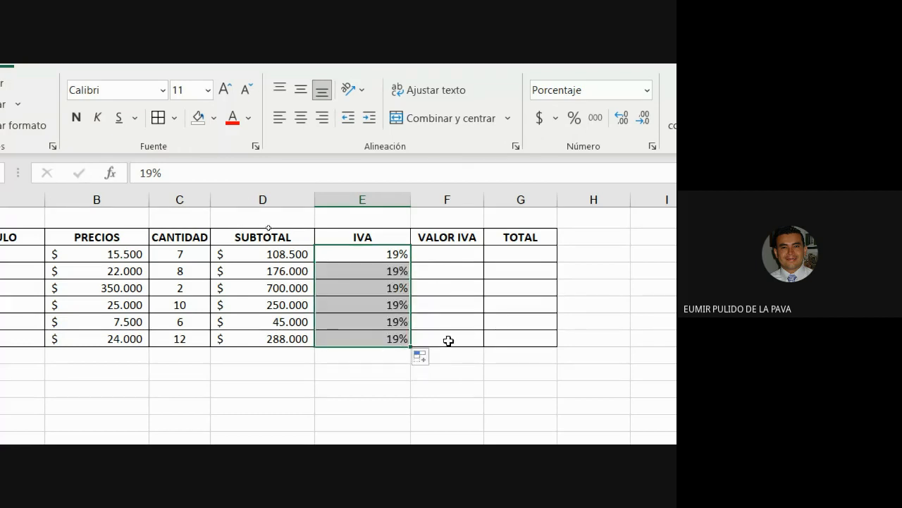
pyautogui.click(300, 119)
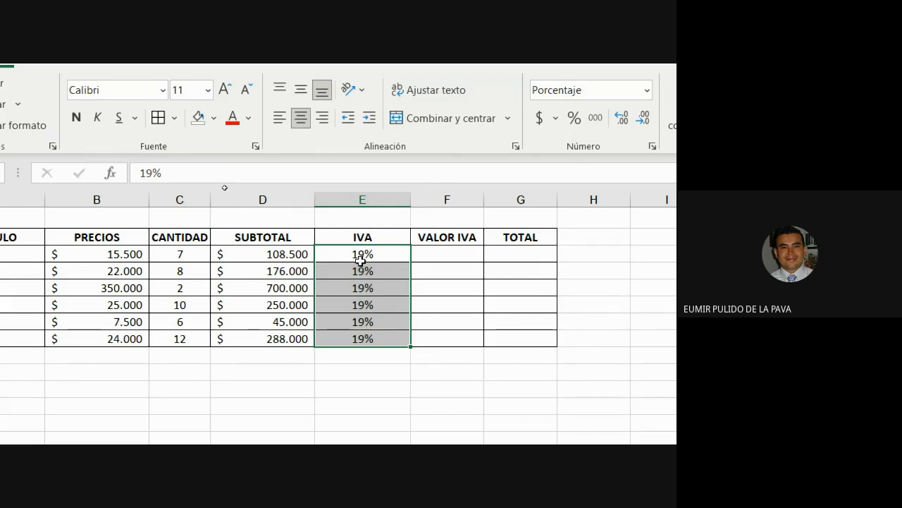
pyautogui.moveTo(361, 256); pyautogui.dragTo(357, 340)
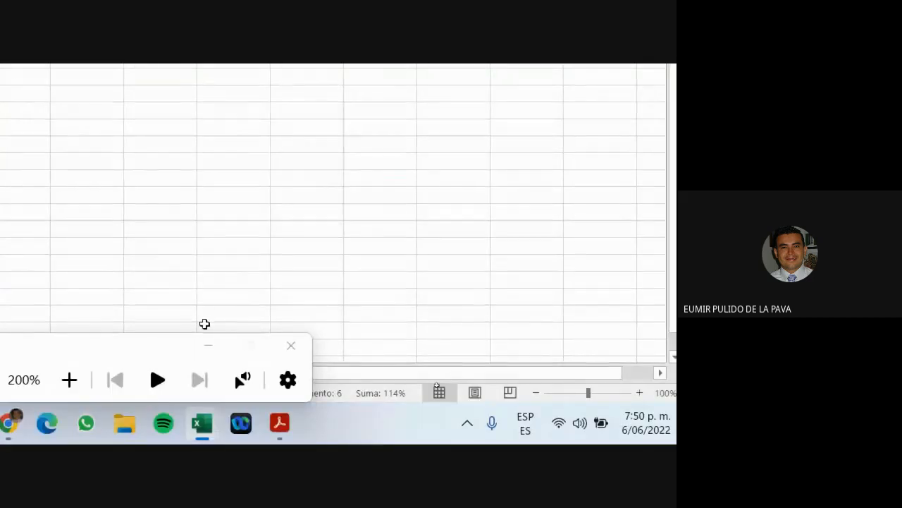
# Switch to the Referencias relativas sheet of Referencias 1 and select the % Descuento values.
pyautogui.moveTo(200, 433)
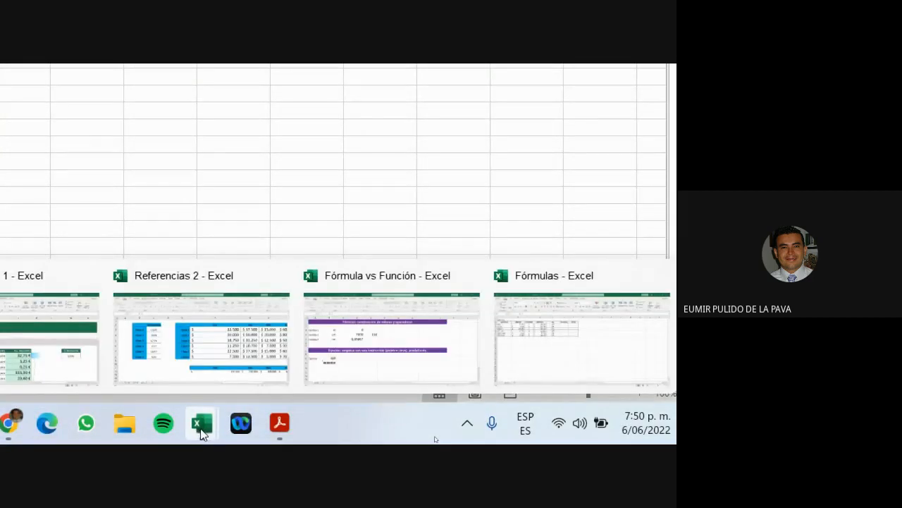
pyautogui.click(198, 374)
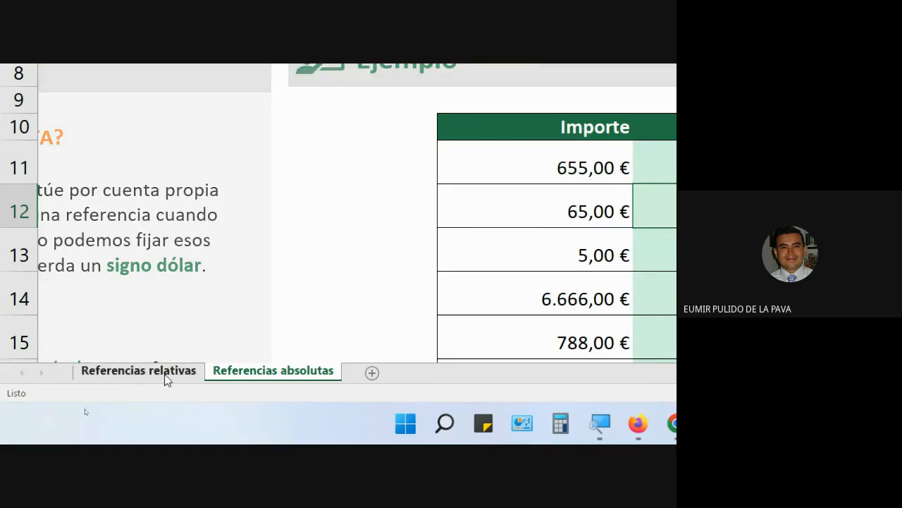
pyautogui.click(145, 371)
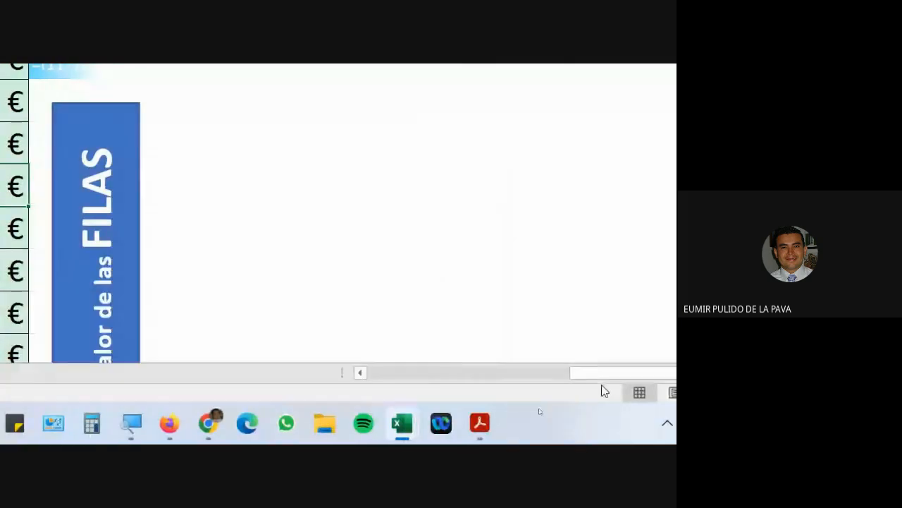
pyautogui.moveTo(601, 374); pyautogui.dragTo(473, 382)
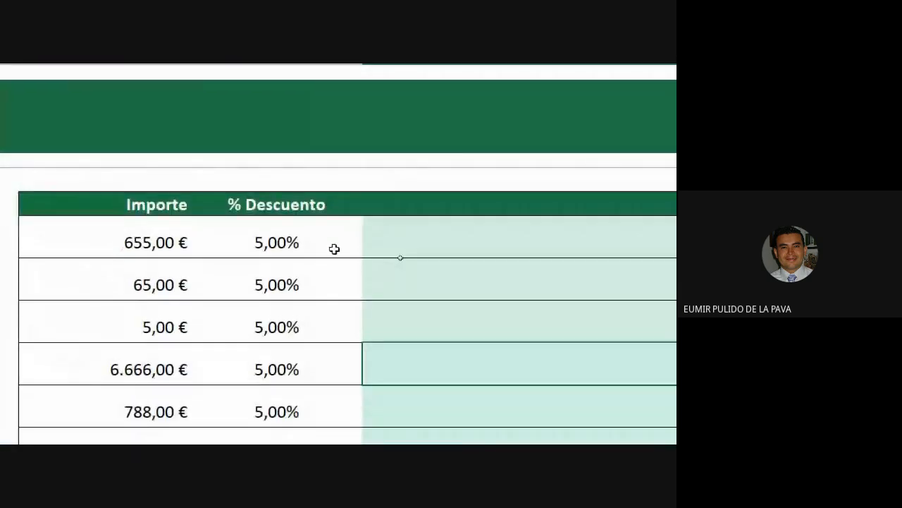
pyautogui.moveTo(276, 107); pyautogui.dragTo(286, 289)
pyautogui.moveTo(285, 400); pyautogui.dragTo(292, 350)
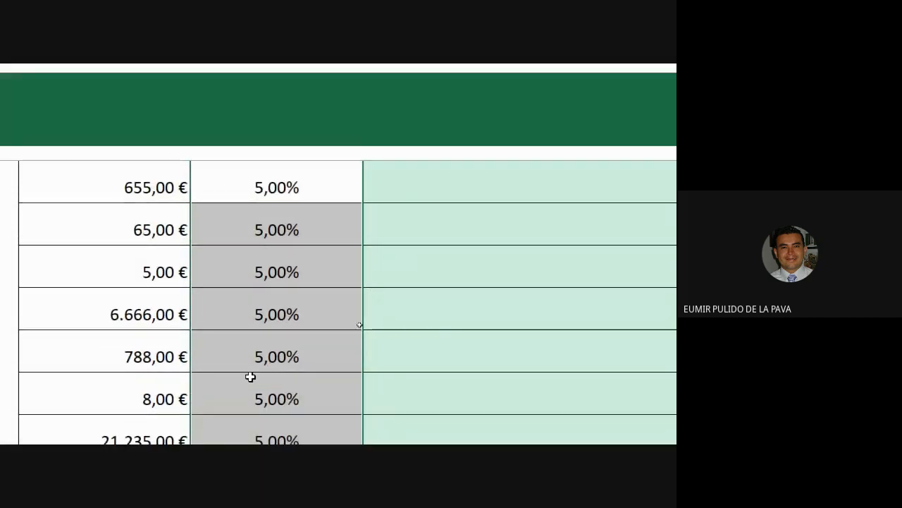
pyautogui.scroll(1, 249, 247)
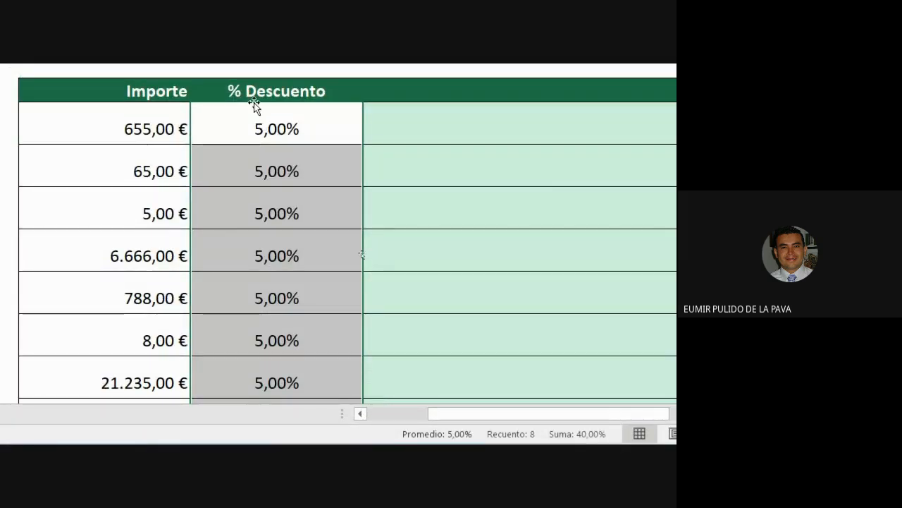
# Enter discount rates 15, 12,5, 11, 7,5 and 0,5 down the % Descuento column.
pyautogui.click(249, 160)
pyautogui.write('15')
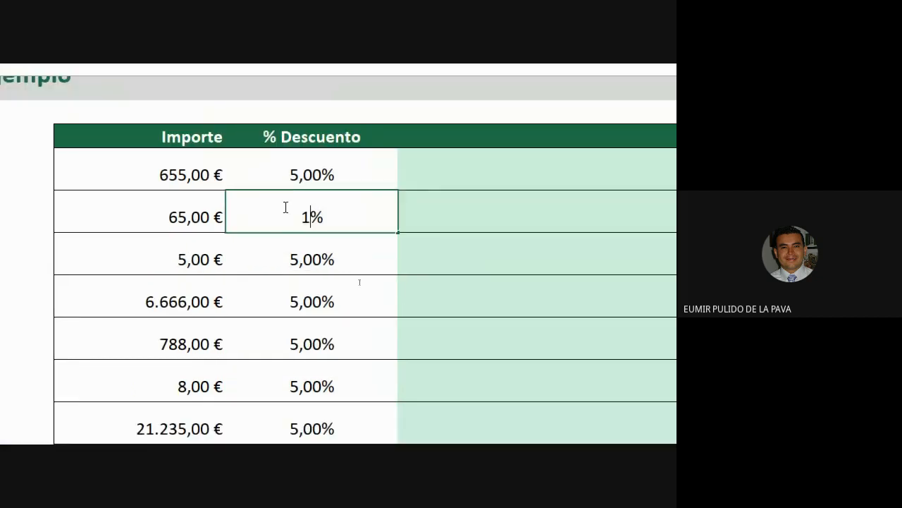
pyautogui.press('Return')
pyautogui.write('12,5')
pyautogui.press('Return')
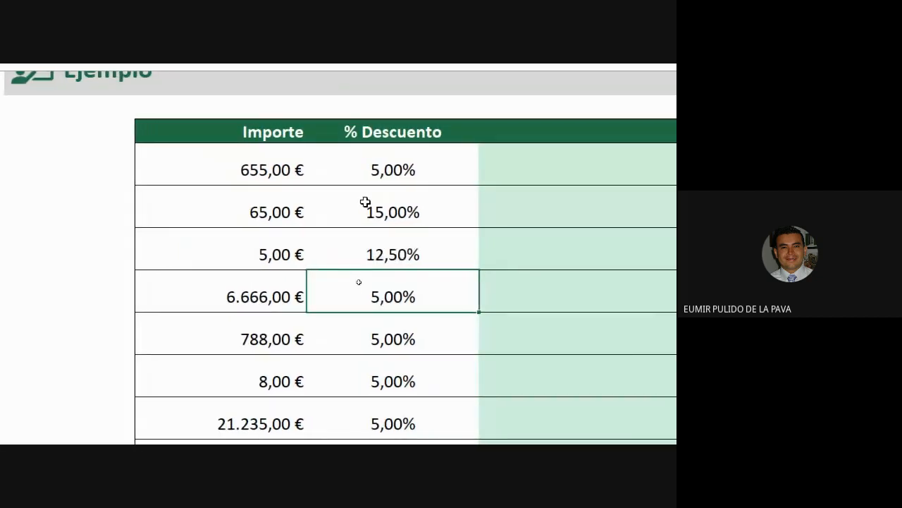
pyautogui.write('11')
pyautogui.hotkey('ctrl', 'Return')
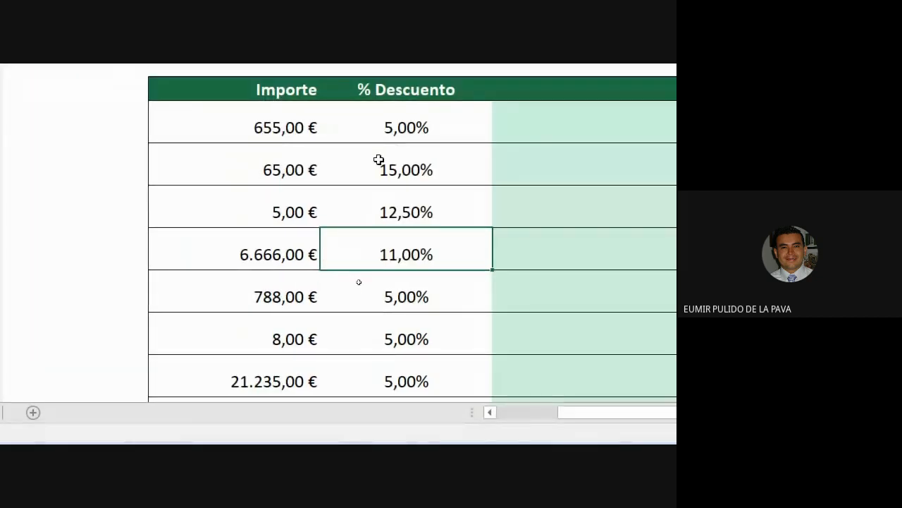
pyautogui.press('Down')
pyautogui.press('Down')
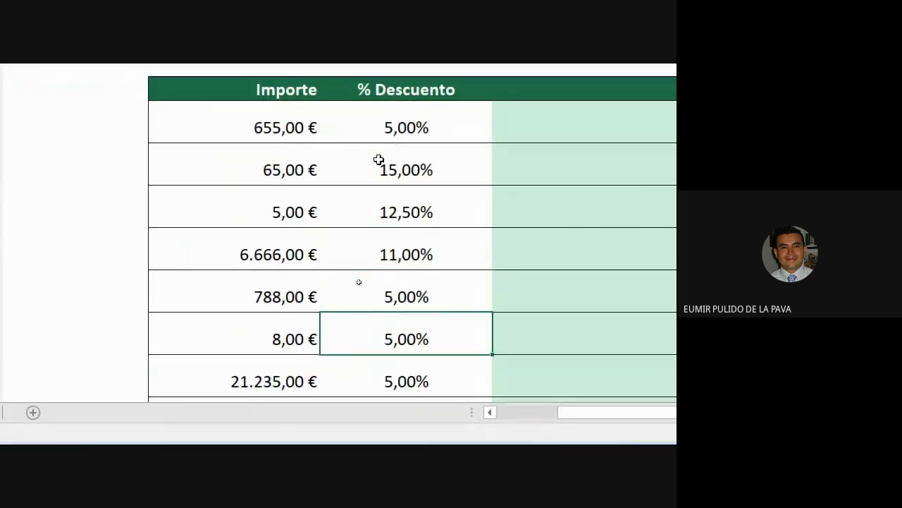
pyautogui.write('7,5')
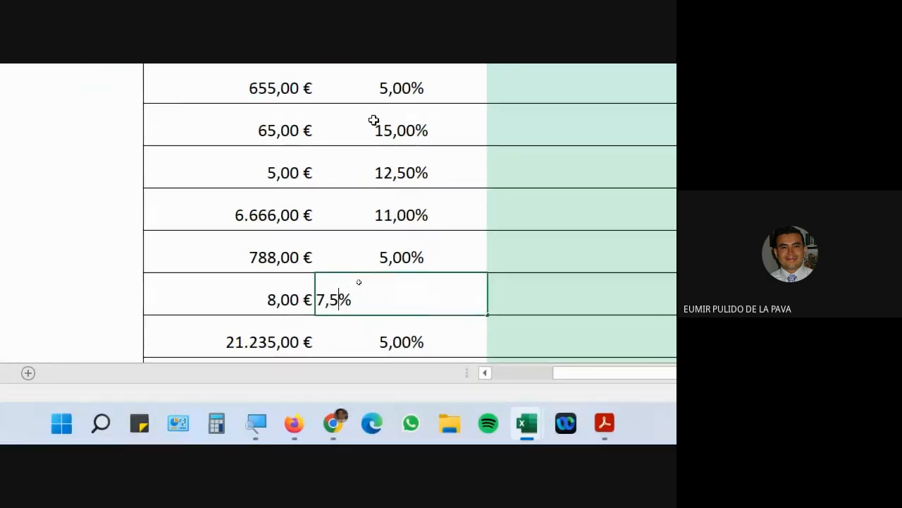
pyautogui.press('Return')
pyautogui.write('0,5')
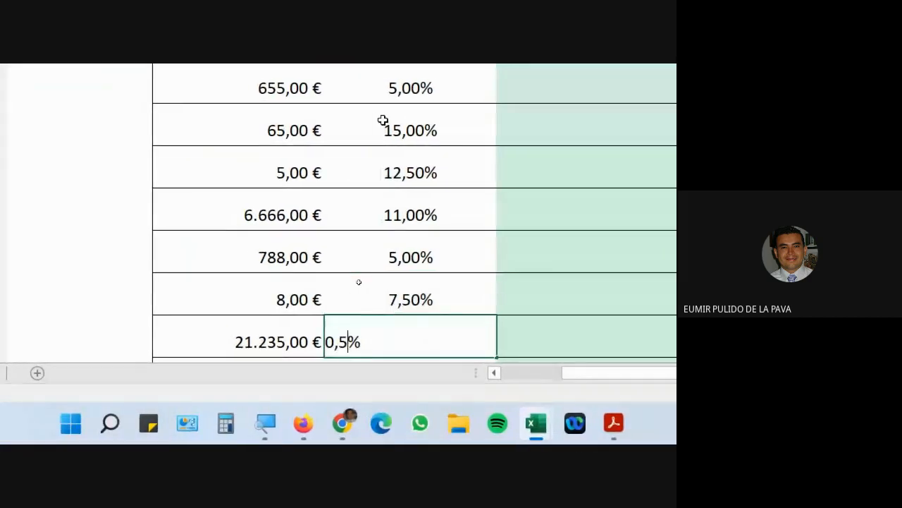
pyautogui.press('Return')
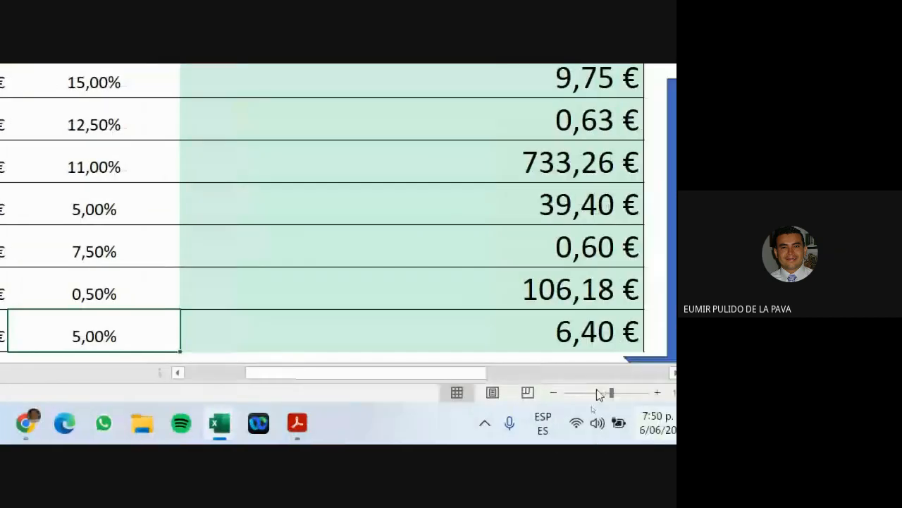
# In the Fórmulas workbook, enter =D3*E3 in the first VALOR IVA cell F3.
pyautogui.moveTo(219, 421)
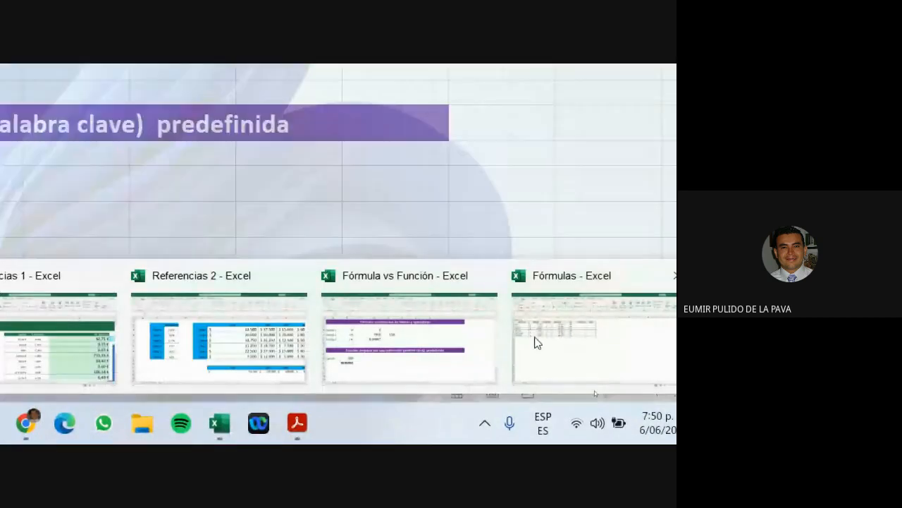
pyautogui.click(526, 340)
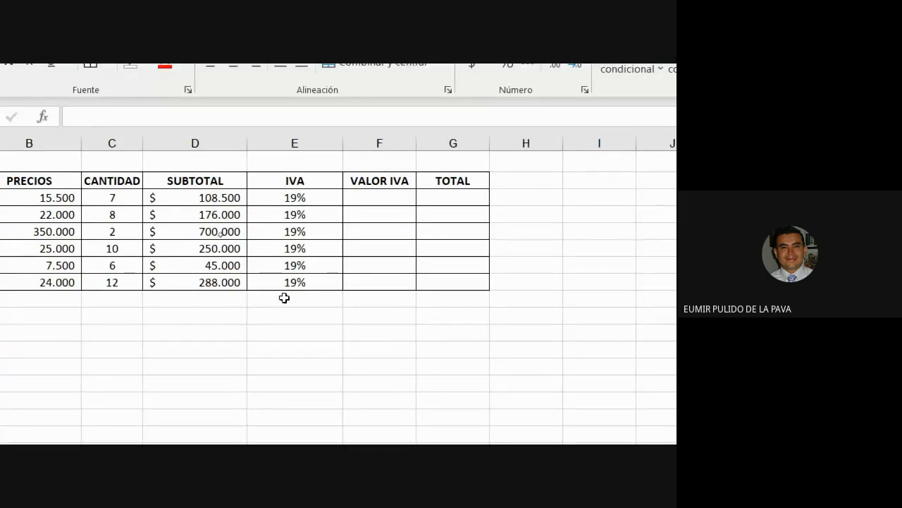
pyautogui.click(351, 203)
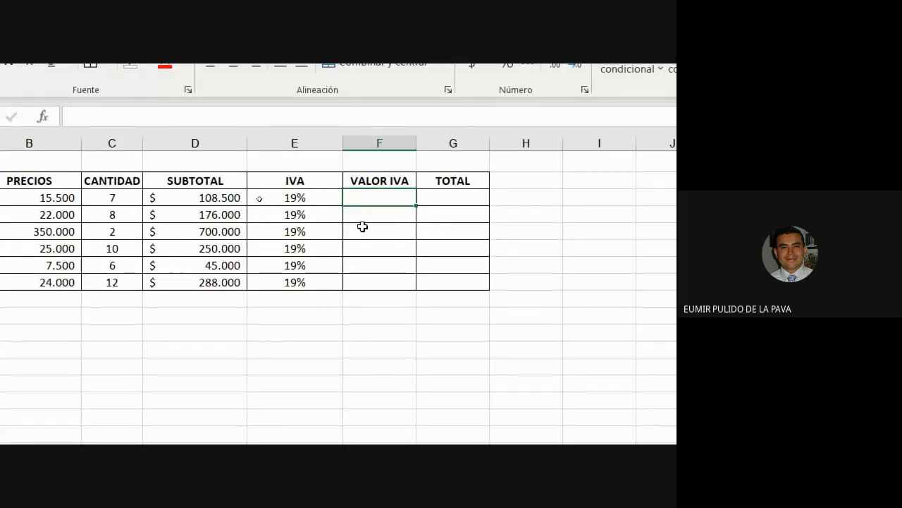
pyautogui.write('=')
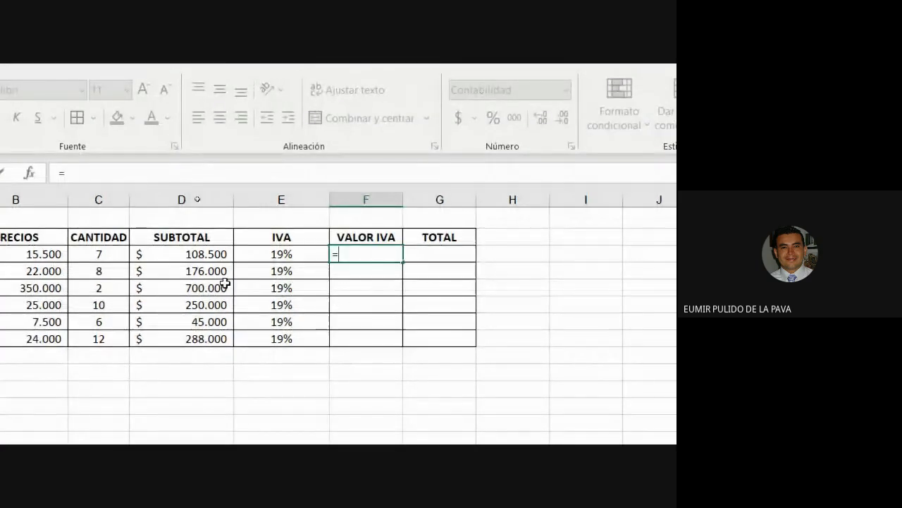
pyautogui.click(226, 196)
pyautogui.write('*')
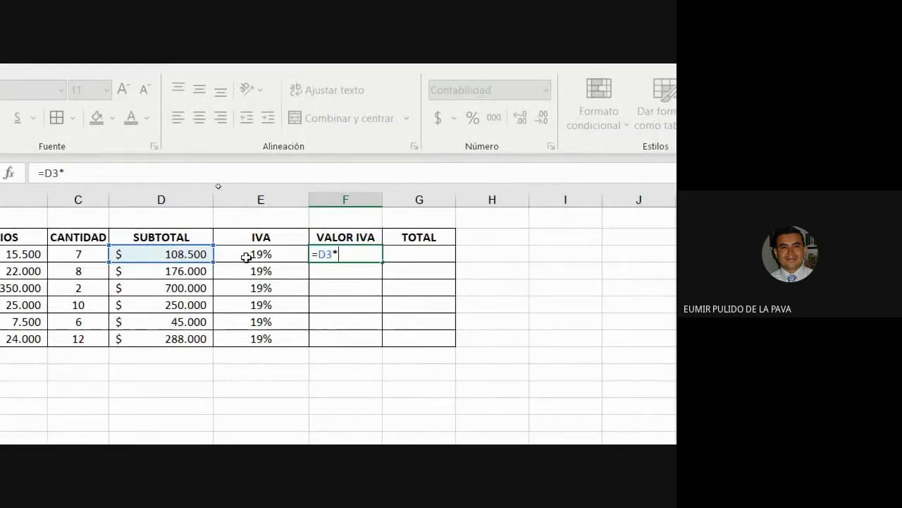
pyautogui.click(268, 257)
pyautogui.press('Return')
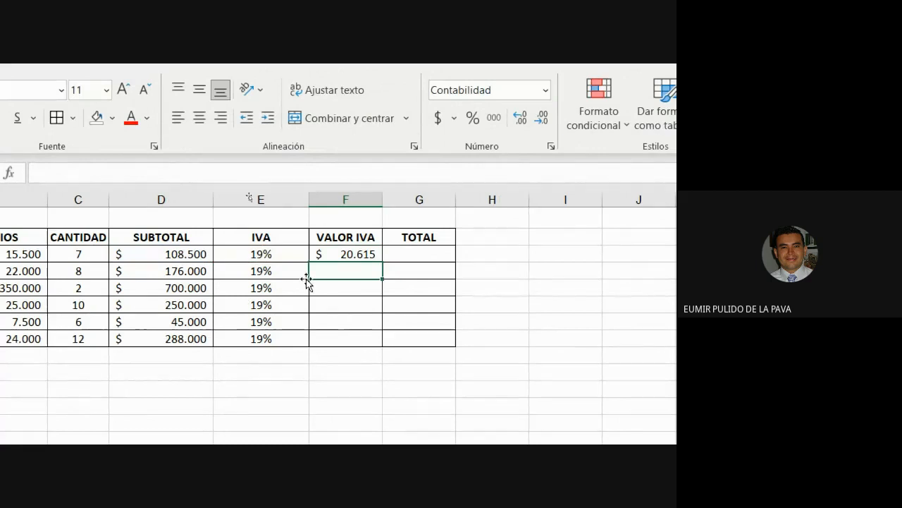
# Fill the VALOR IVA formula down to F8 and inspect the D3 and F3 formulas.
pyautogui.click(336, 254)
pyautogui.moveTo(386, 260); pyautogui.dragTo(374, 345)
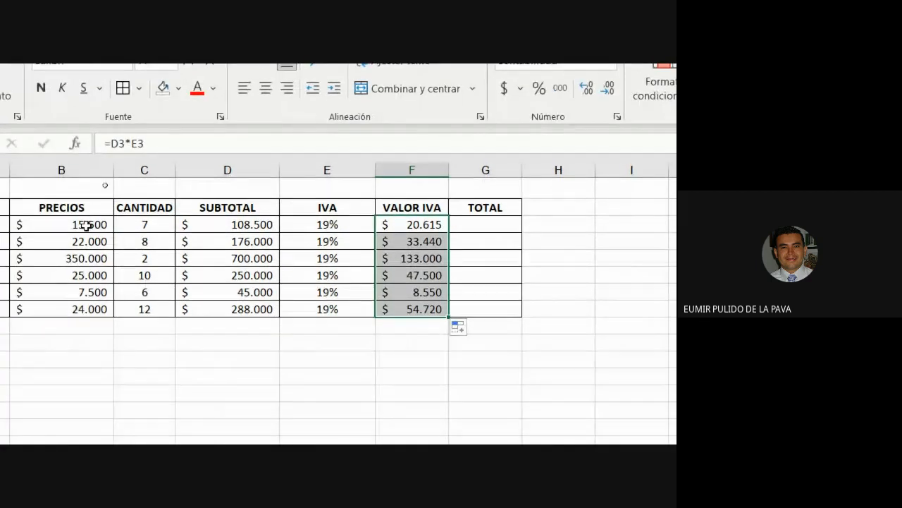
pyautogui.doubleClick(217, 225)
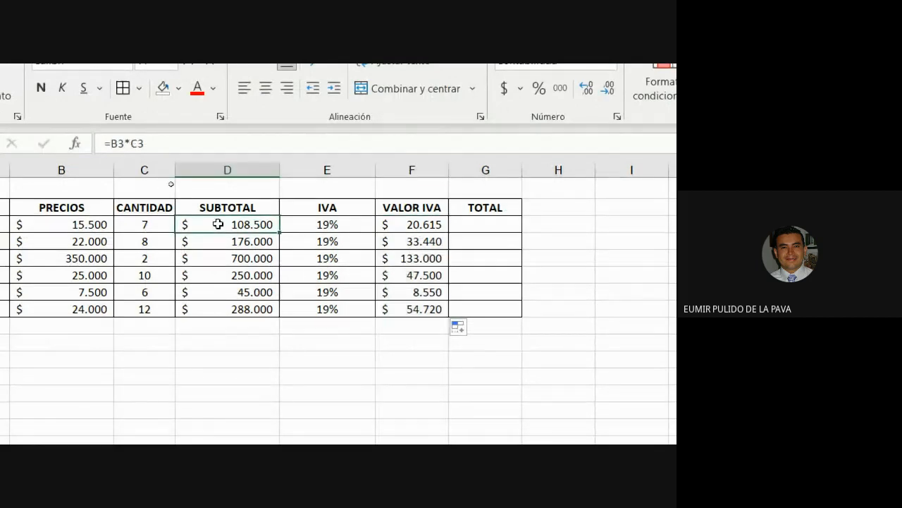
pyautogui.doubleClick(405, 226)
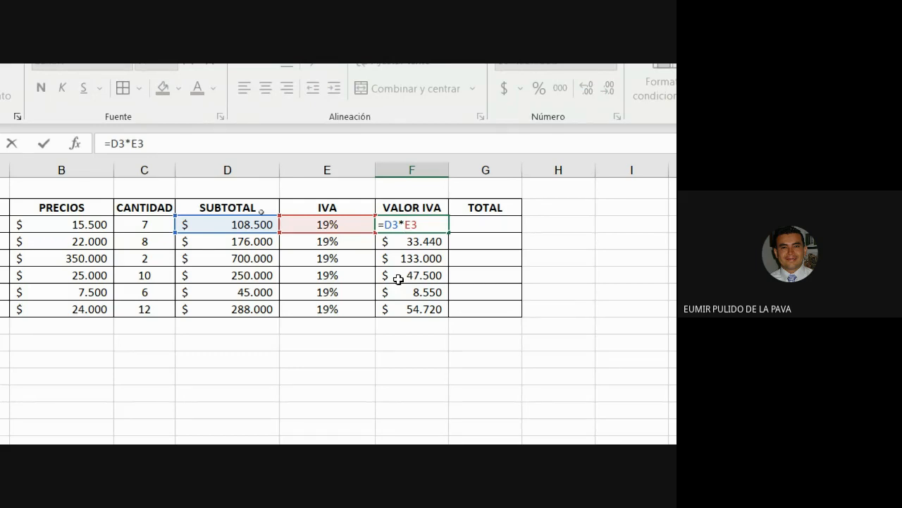
pyautogui.click(488, 231)
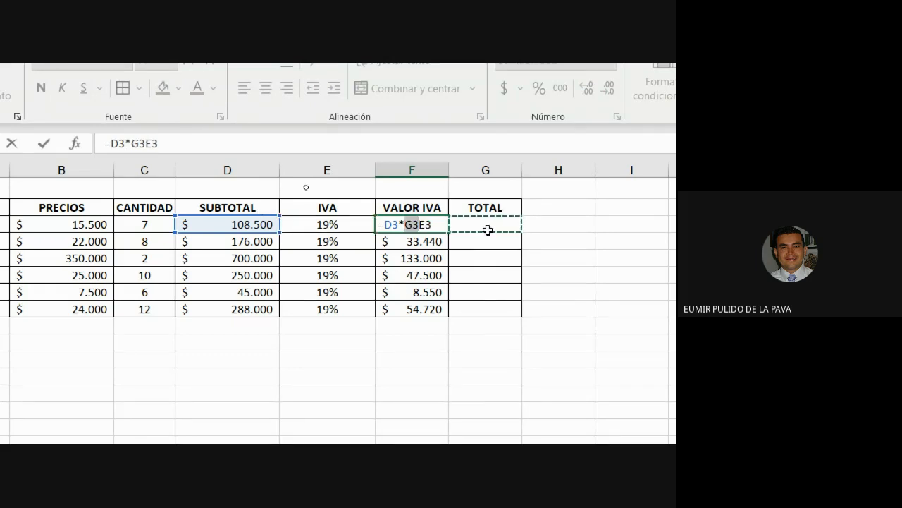
pyautogui.press('Escape')
pyautogui.click(487, 226)
# Enter =D3+F3 in G3, fill it down to G8, and make the totals bold.
pyautogui.write('=')
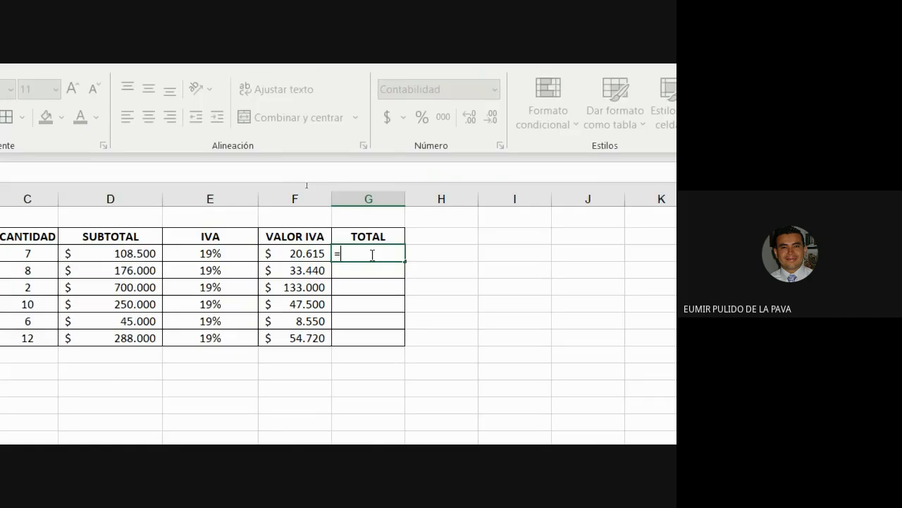
pyautogui.click(128, 255)
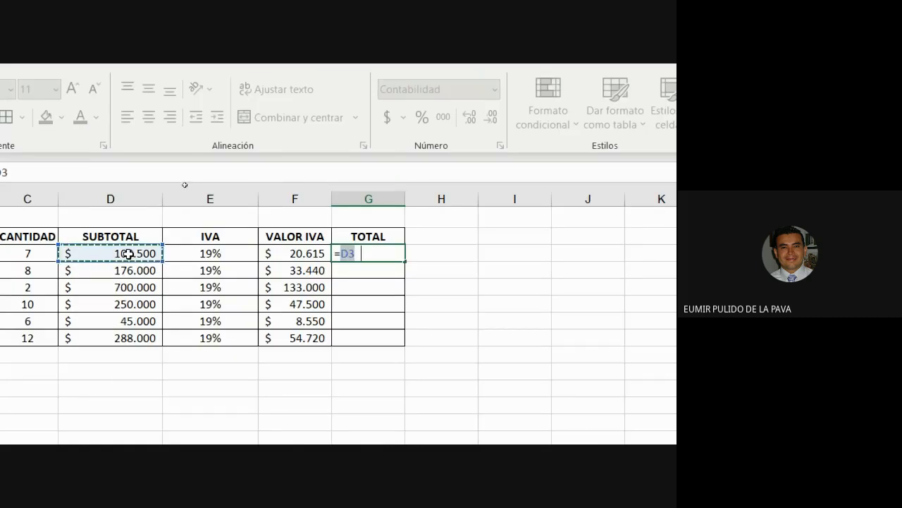
pyautogui.write('+')
pyautogui.click(278, 253)
pyautogui.press('Return')
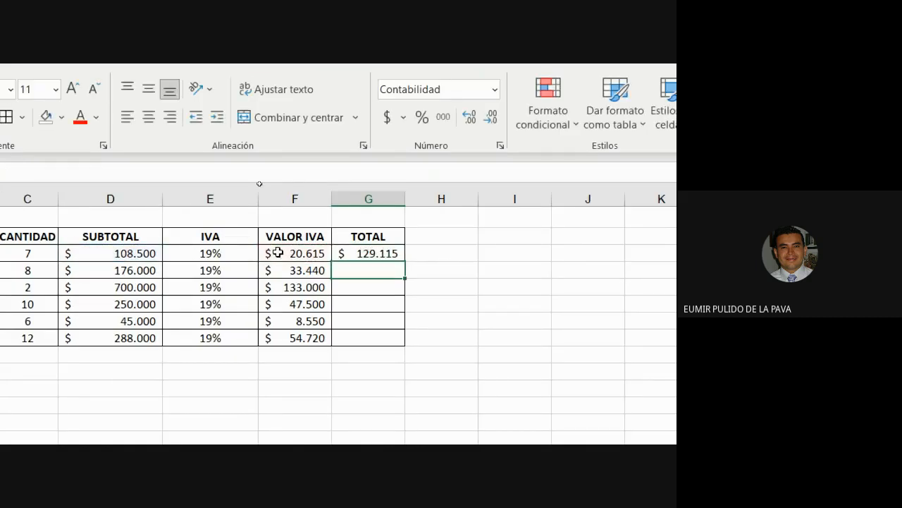
pyautogui.click(360, 252)
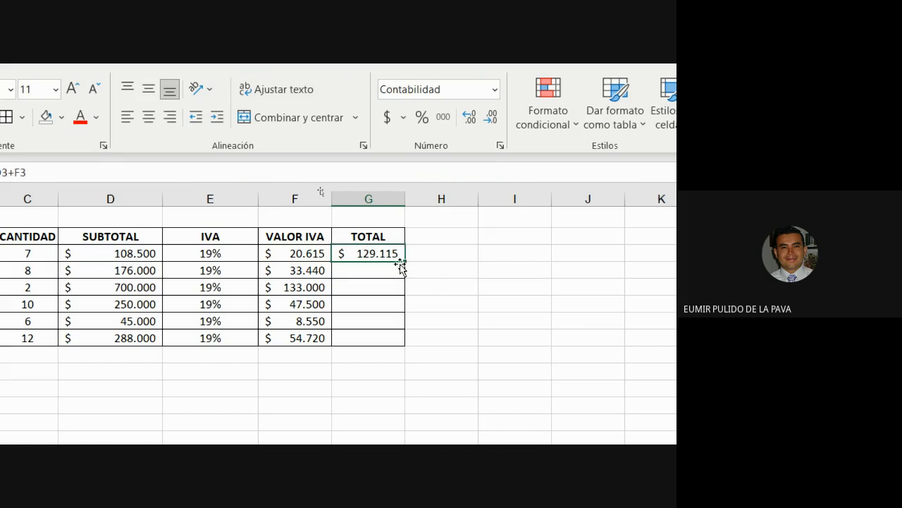
pyautogui.moveTo(405, 266); pyautogui.dragTo(407, 349)
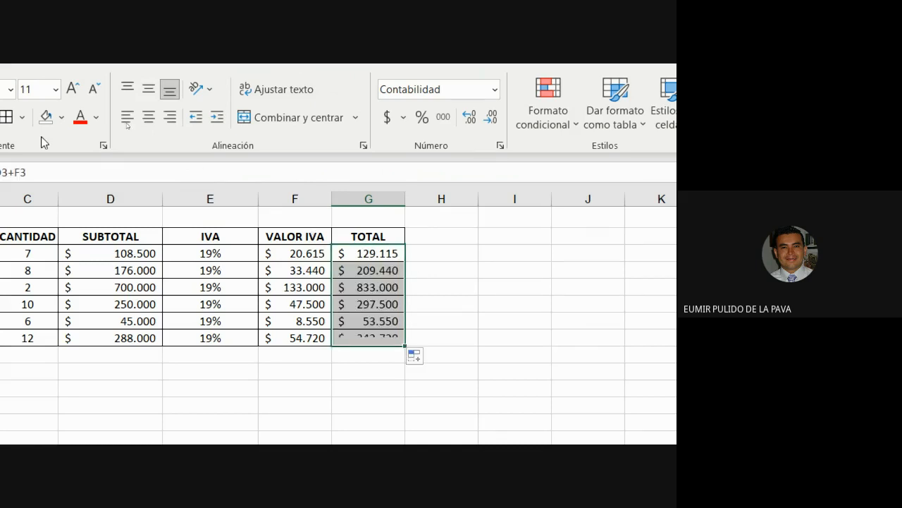
pyautogui.click(62, 117)
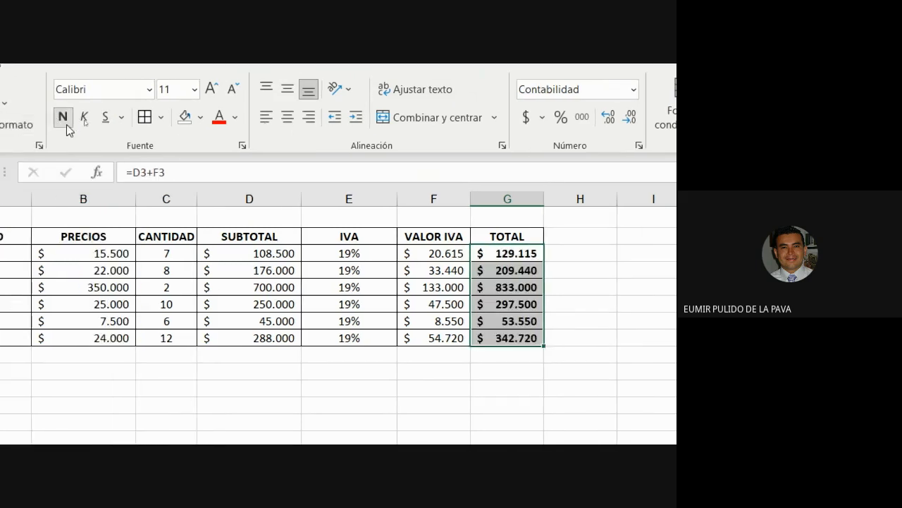
pyautogui.click(571, 403)
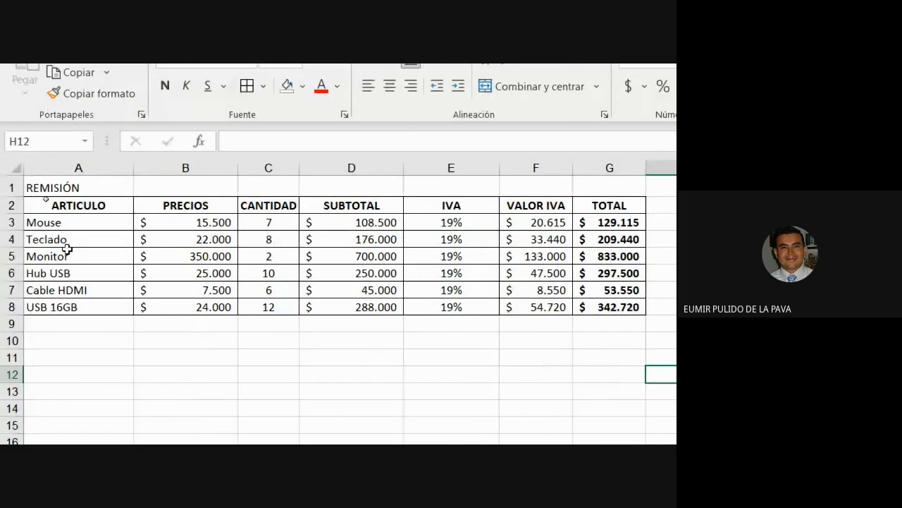
# Copy the remission table A2:G8 and paste it at A10.
pyautogui.moveTo(60, 205); pyautogui.dragTo(585, 306)
pyautogui.hotkey('ctrl', 'c')
pyautogui.click(101, 346)
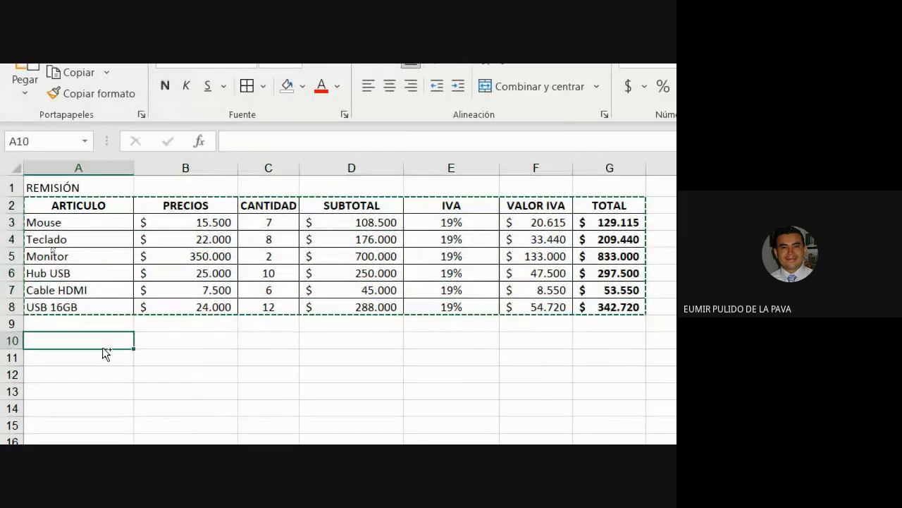
pyautogui.hotkey('ctrl', 'v')
# Clear the copy's IVA column, shift VALOR IVA and TOTAL left, and delete the #¡REF! results.
pyautogui.moveTo(466, 340); pyautogui.dragTo(446, 442)
pyautogui.press('Delete')
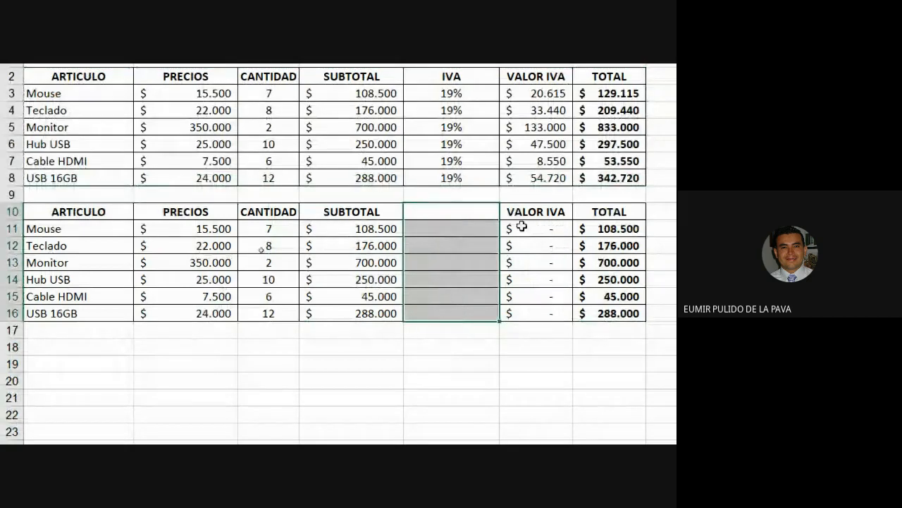
pyautogui.moveTo(526, 212); pyautogui.dragTo(519, 312)
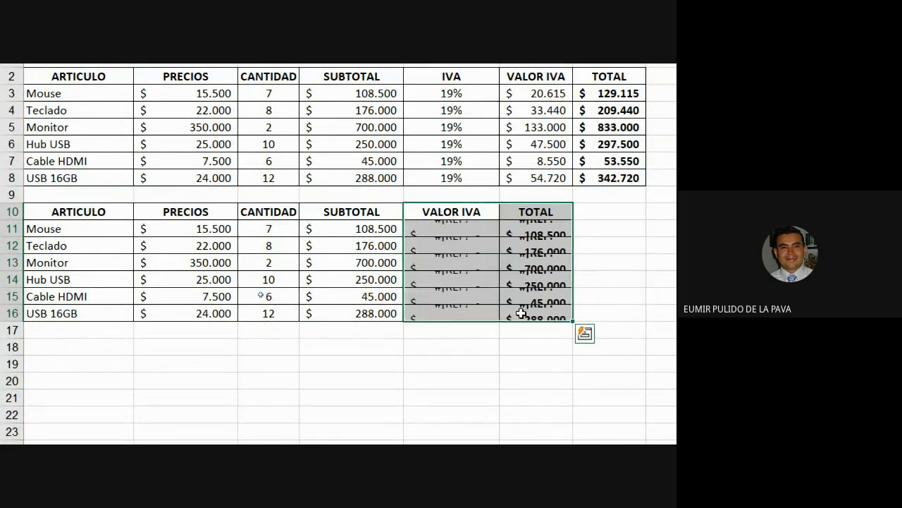
pyautogui.moveTo(471, 230); pyautogui.dragTo(526, 310)
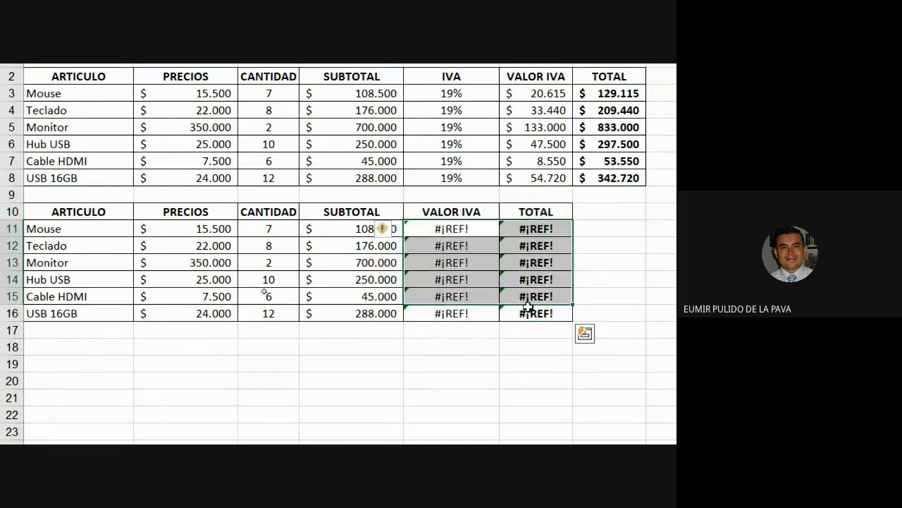
pyautogui.press('Delete')
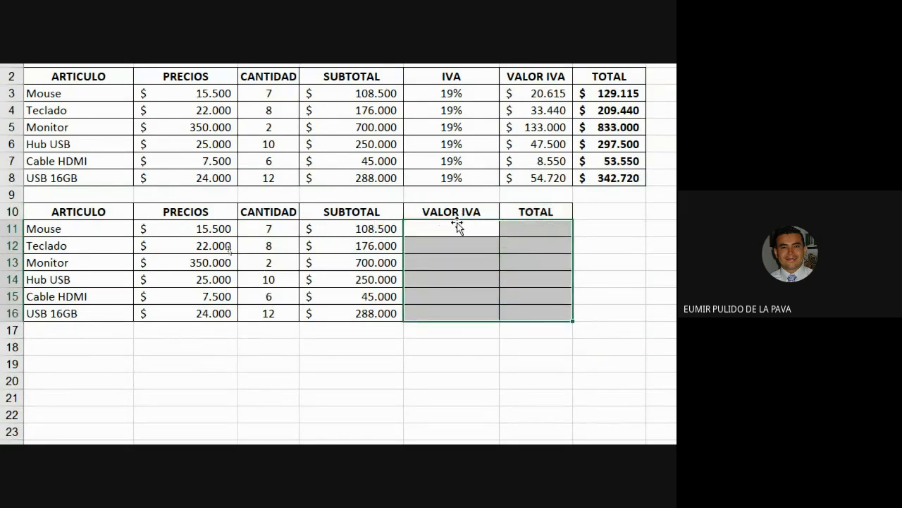
pyautogui.click(522, 213)
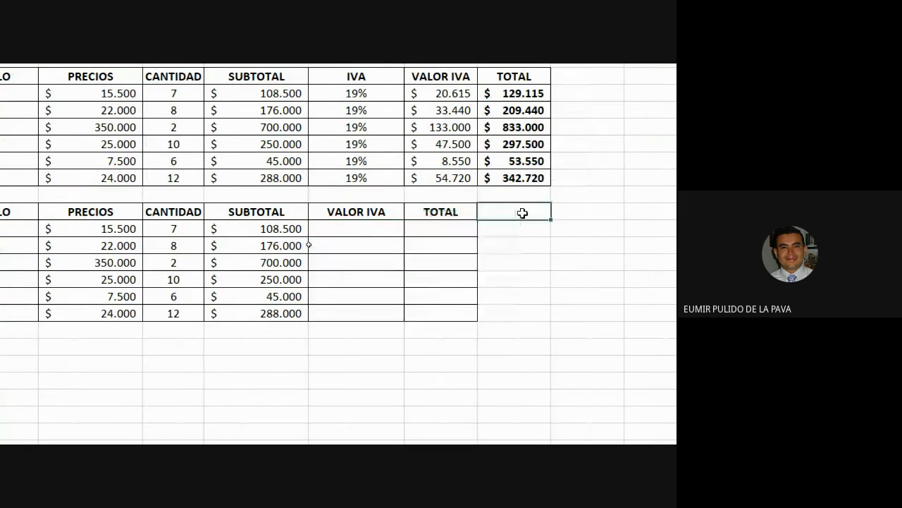
# Enter the label IVA in G10 and the rate 19% in H10.
pyautogui.write('IVA')
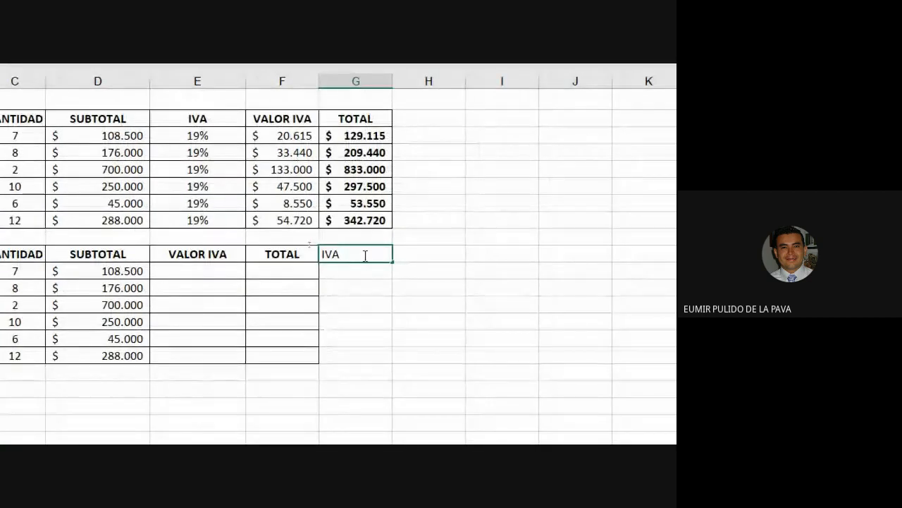
pyautogui.press('Tab')
pyautogui.write('19%')
pyautogui.hotkey('ctrl', 'Return')
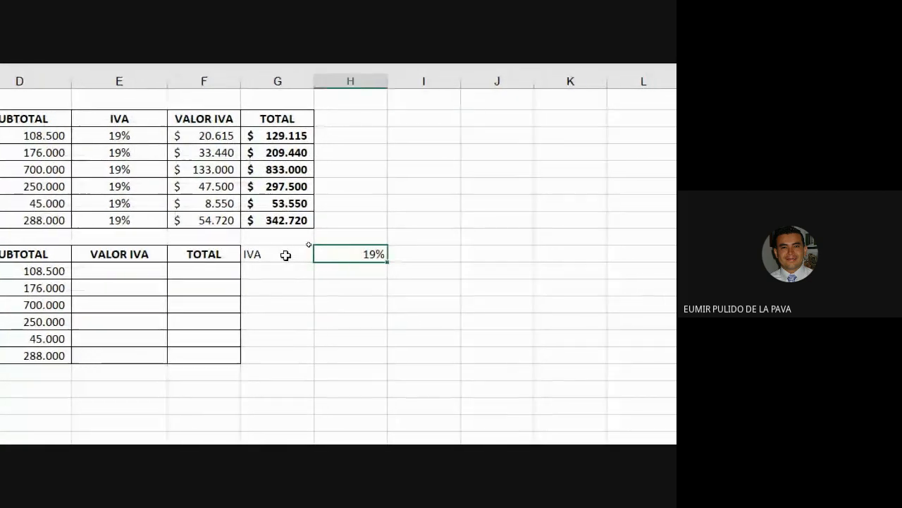
pyautogui.press('Return')
# Format G10:H10 with bold text, a thick outside border, purple fill and white font.
pyautogui.moveTo(246, 254); pyautogui.dragTo(333, 254)
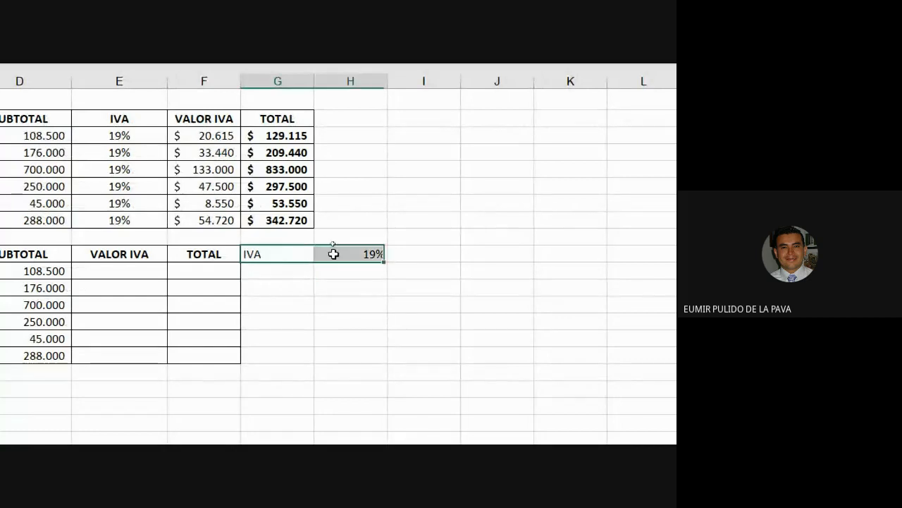
pyautogui.click(164, 169)
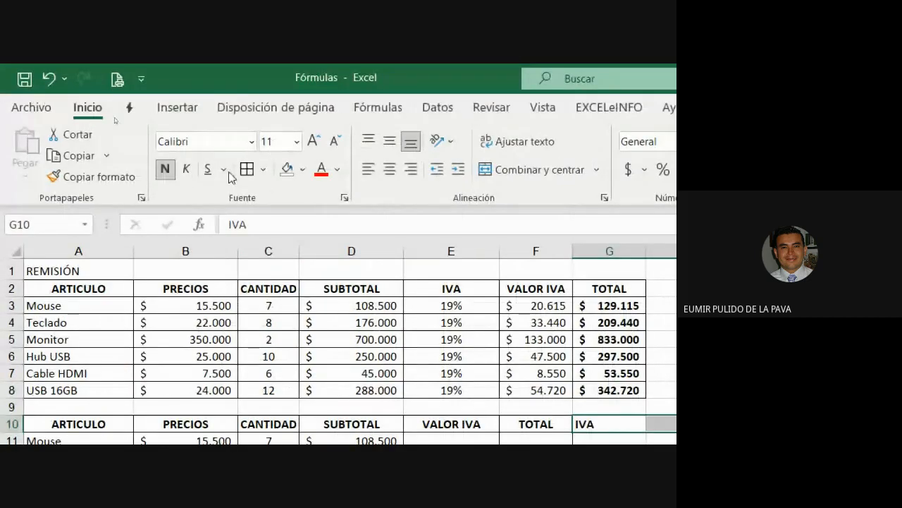
pyautogui.click(262, 169)
pyautogui.click(264, 390)
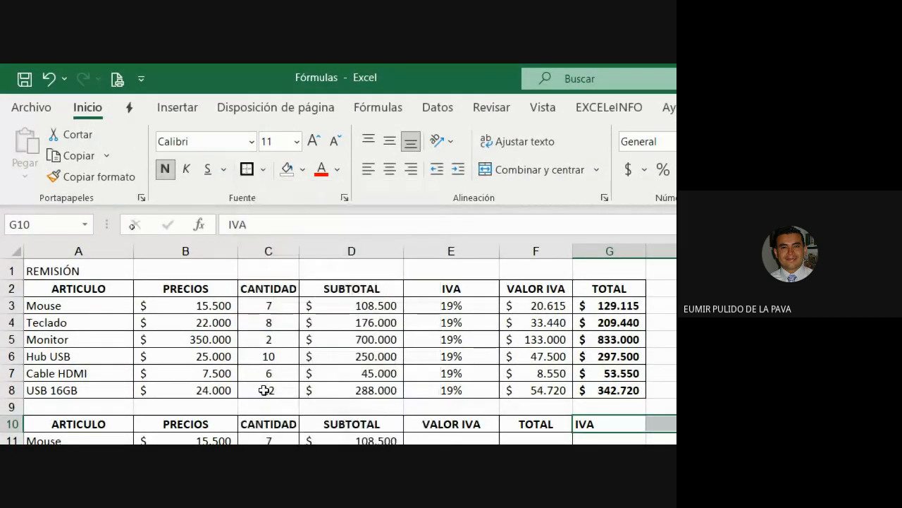
pyautogui.click(302, 170)
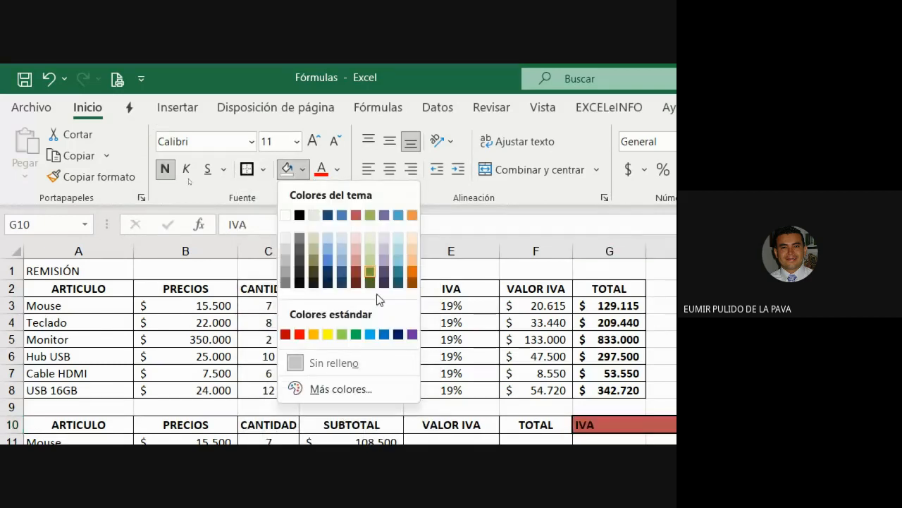
pyautogui.click(412, 334)
pyautogui.click(337, 169)
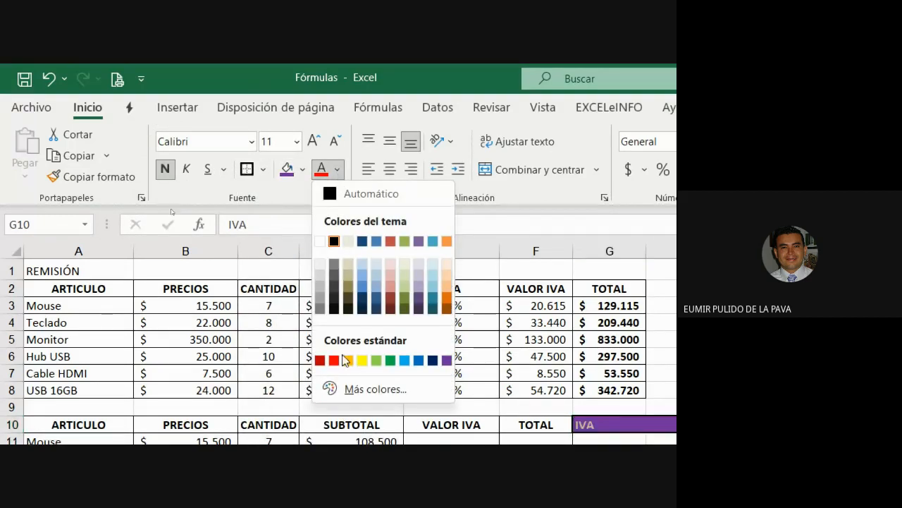
pyautogui.click(320, 241)
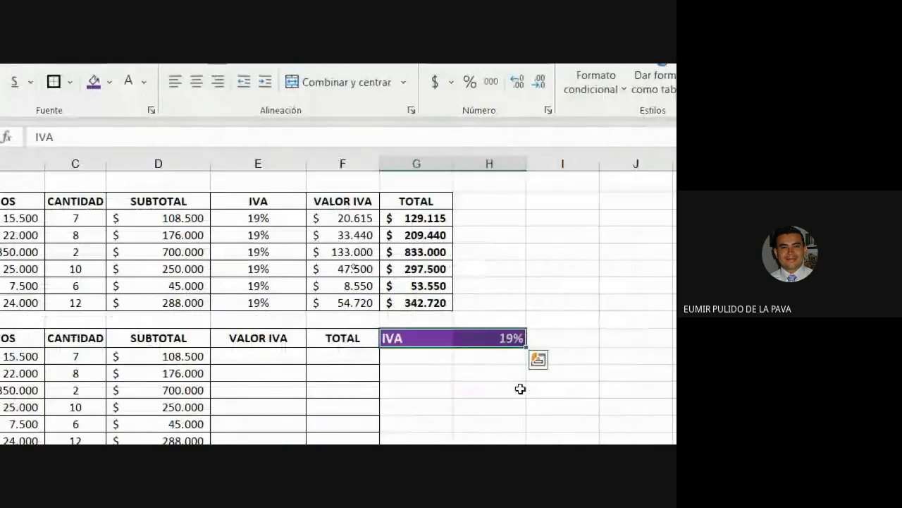
pyautogui.click(651, 416)
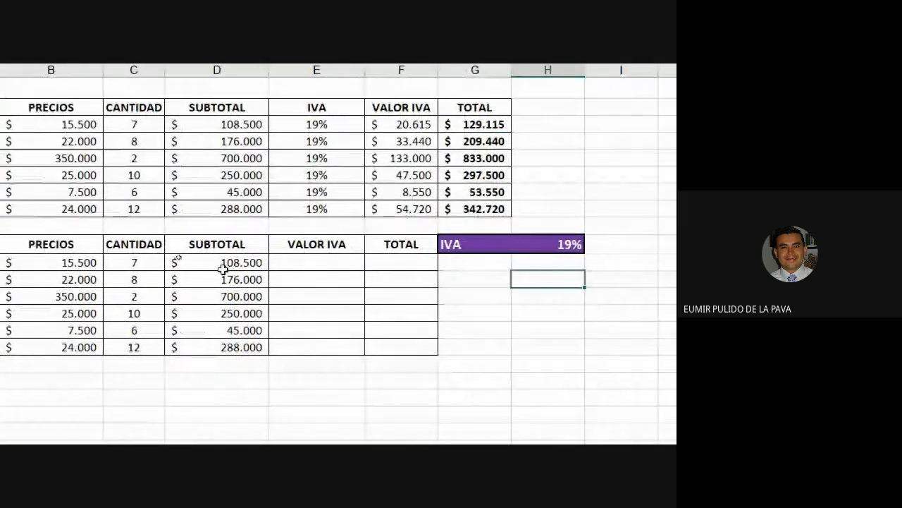
pyautogui.click(302, 259)
# Enter =D11*H$10 in E11, locking the row of the IVA input cell.
pyautogui.write('=')
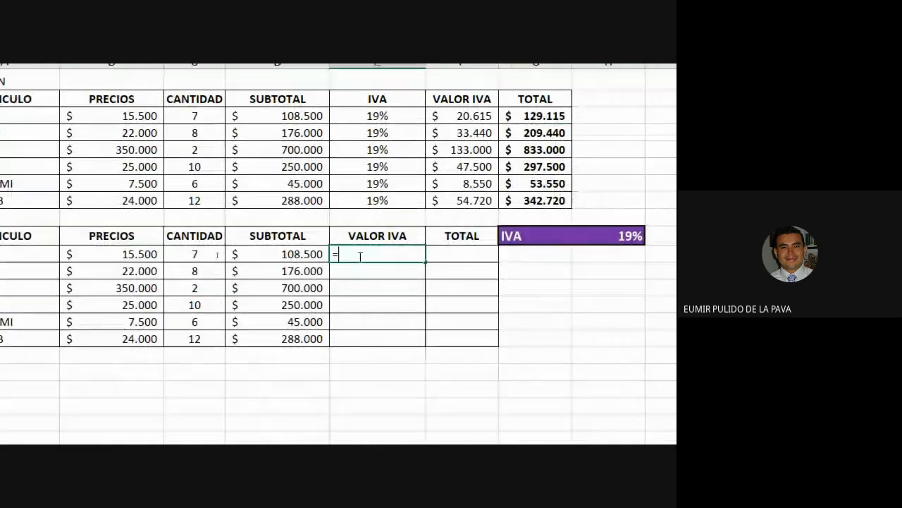
pyautogui.click(303, 253)
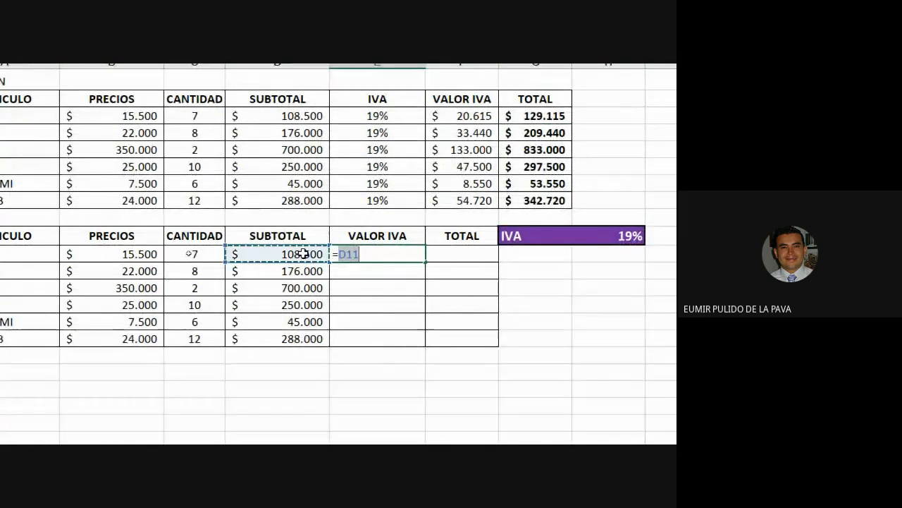
pyautogui.write('*')
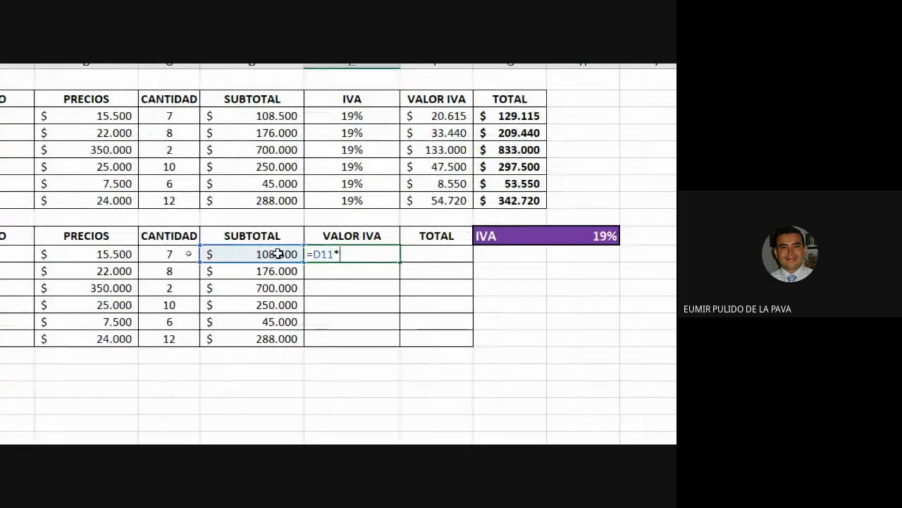
pyautogui.click(600, 237)
pyautogui.press('F4')
pyautogui.press('F4')
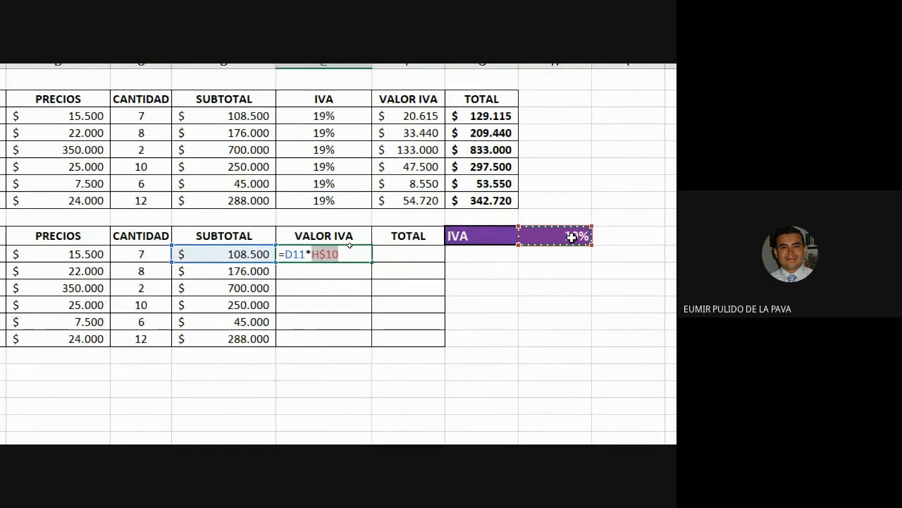
pyautogui.press('Return')
# Fill the VALOR IVA formula down to E16 and check the copied formulas in E12–E14.
pyautogui.click(313, 252)
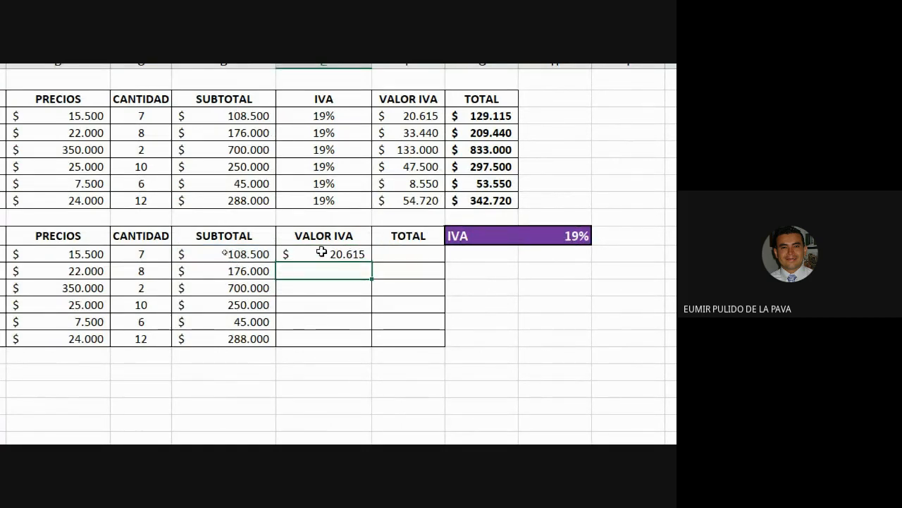
pyautogui.moveTo(373, 259); pyautogui.dragTo(373, 345)
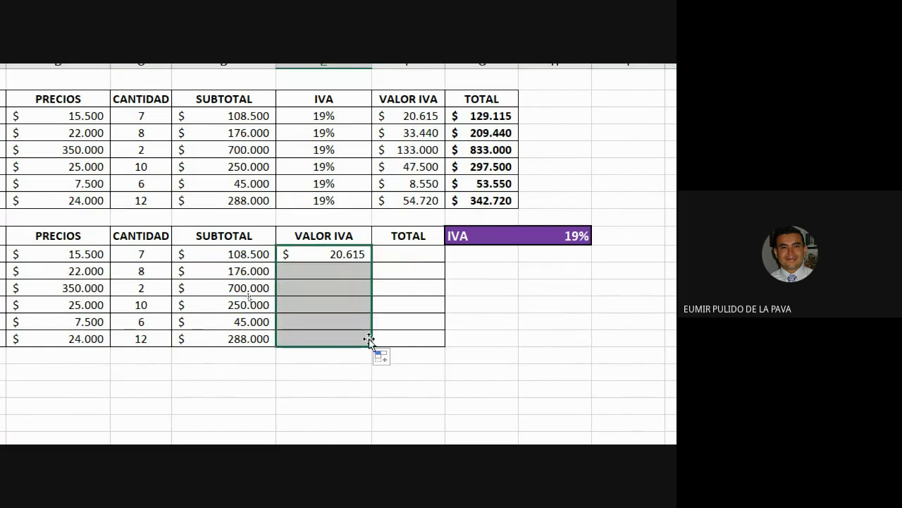
pyautogui.doubleClick(338, 271)
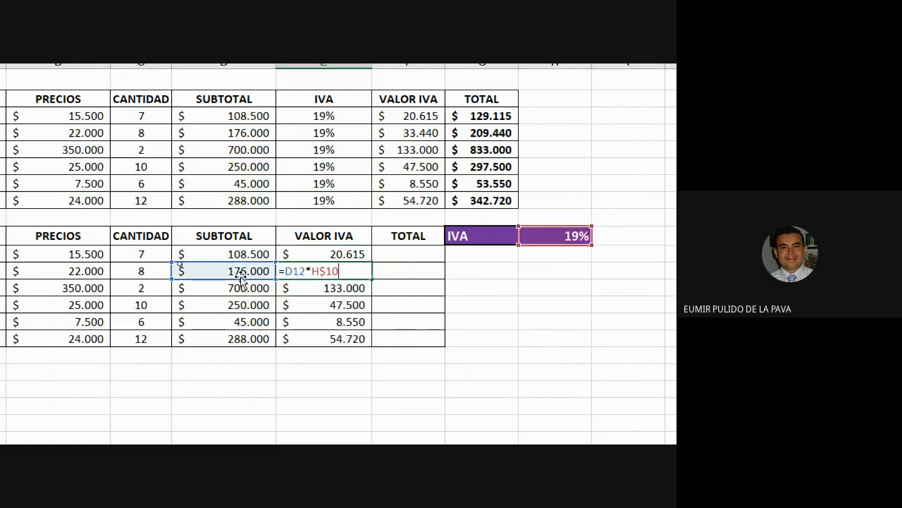
pyautogui.doubleClick(355, 288)
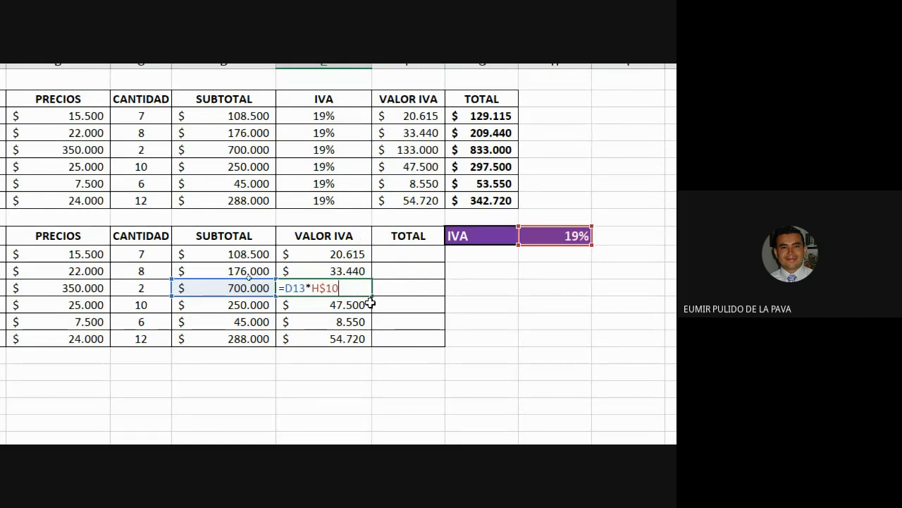
pyautogui.doubleClick(338, 306)
pyautogui.click(428, 305)
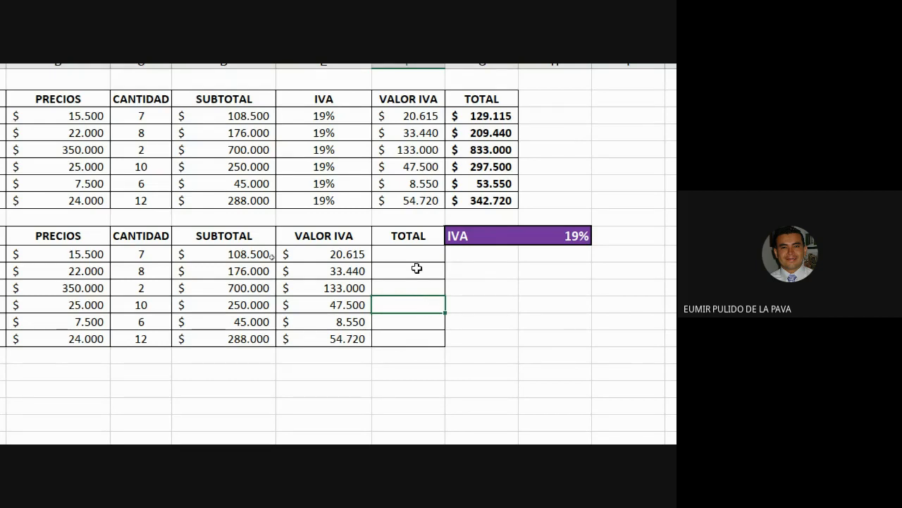
pyautogui.click(576, 230)
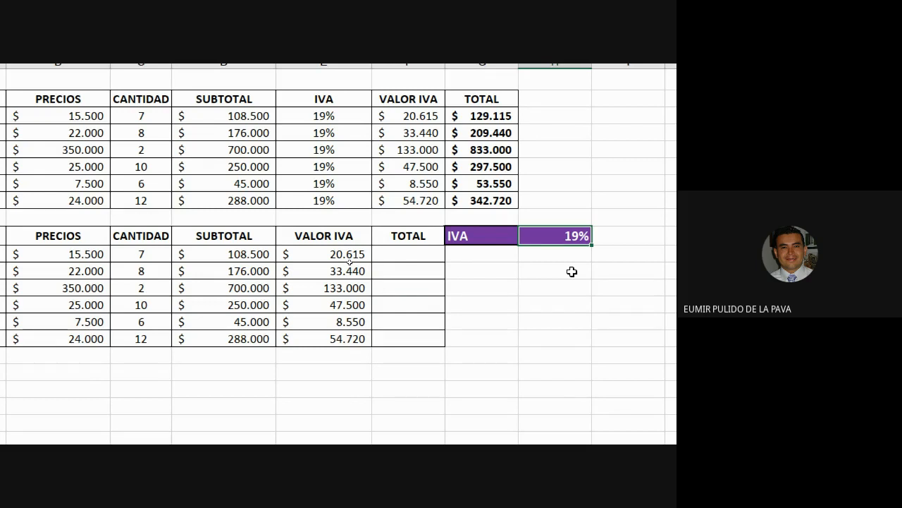
# Change the IVA rate to 21% in H10 and down the original IVA column E3:E8.
pyautogui.write('21')
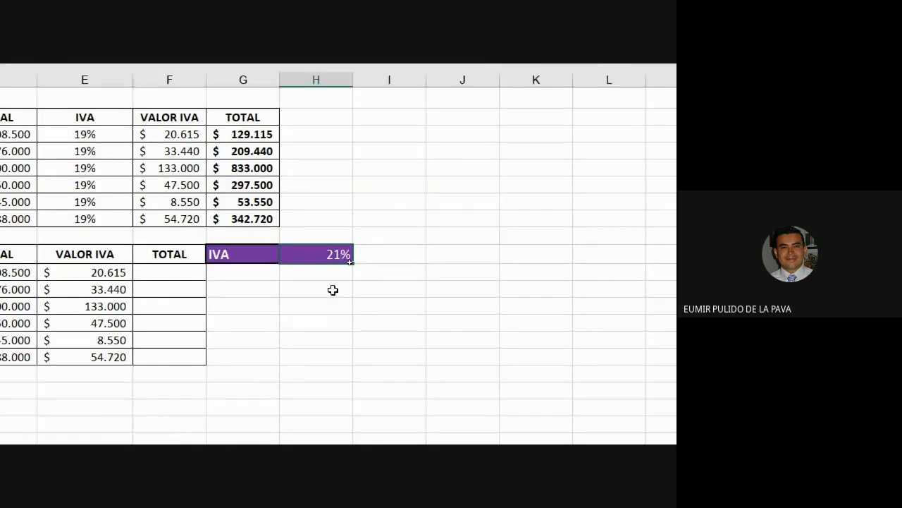
pyautogui.press('Return')
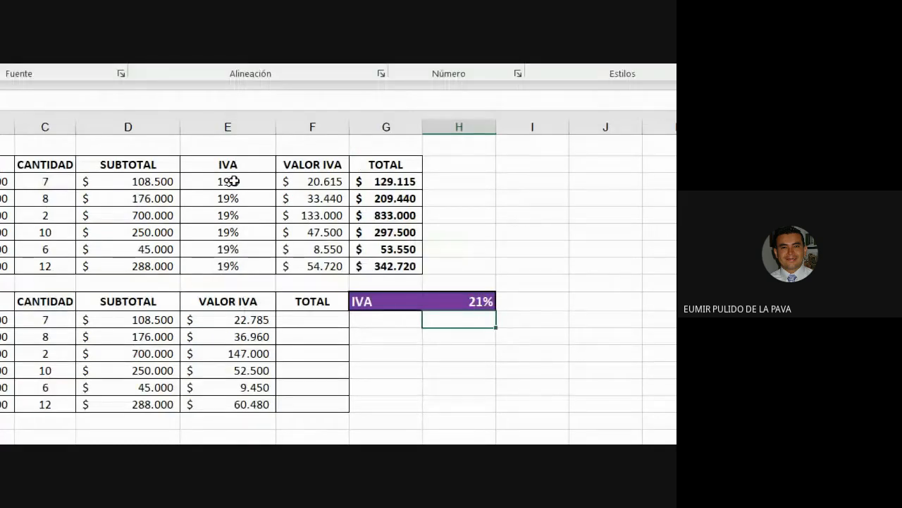
pyautogui.click(232, 181)
pyautogui.write('21')
pyautogui.press('Return')
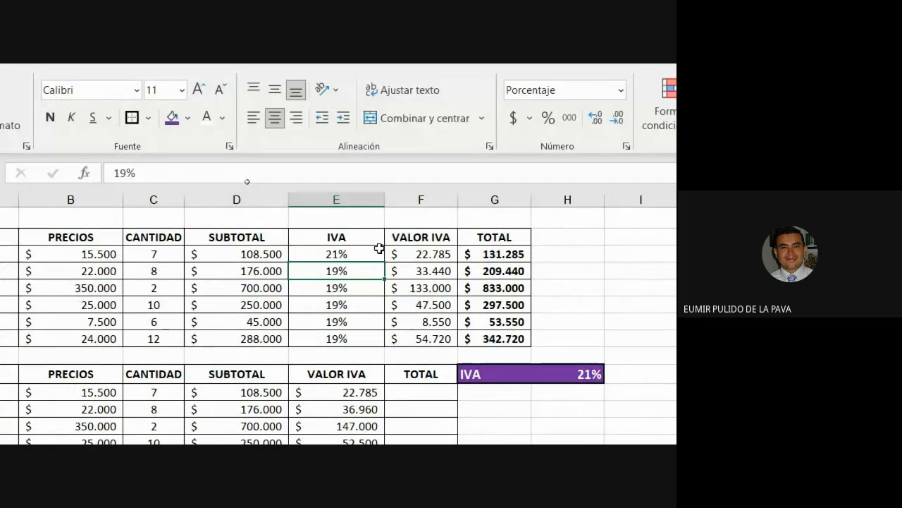
pyautogui.click(379, 248)
pyautogui.click(377, 266)
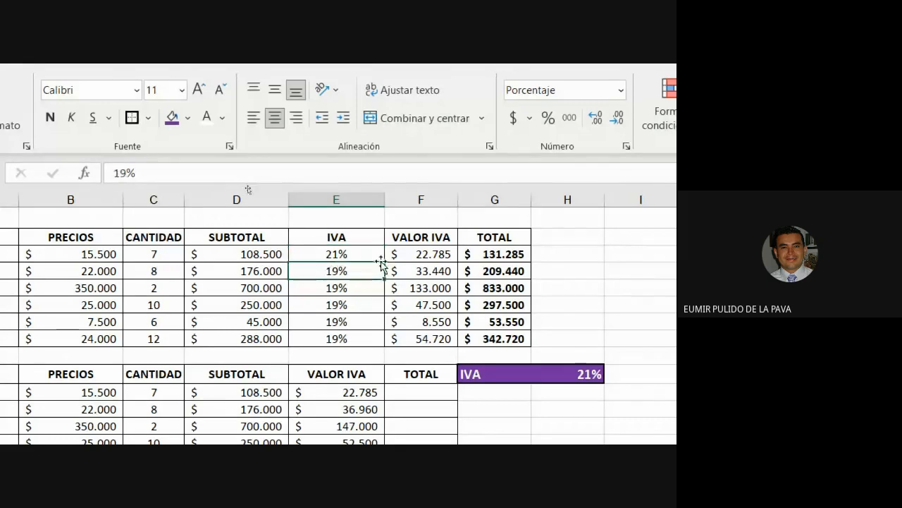
pyautogui.click(361, 254)
pyautogui.moveTo(385, 263); pyautogui.dragTo(374, 345)
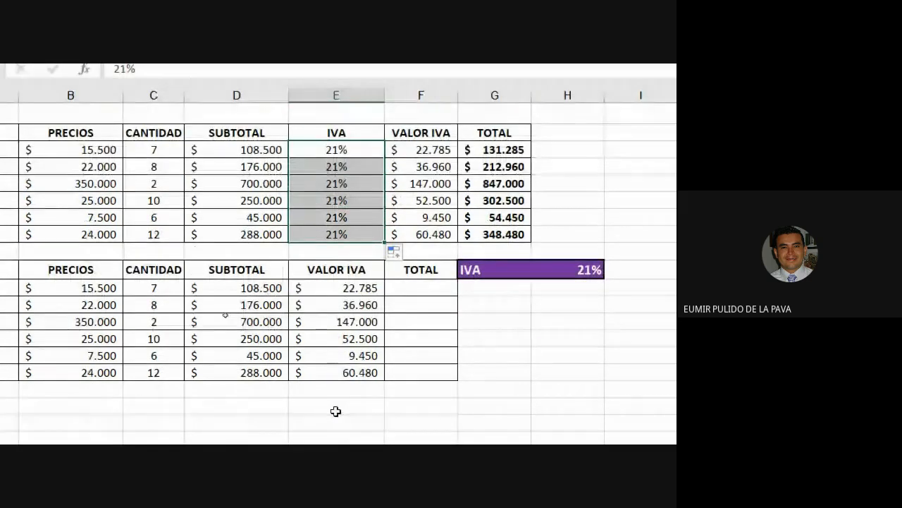
# Change both IVA rates to 16%, in H10 and down E3:E8.
pyautogui.click(569, 271)
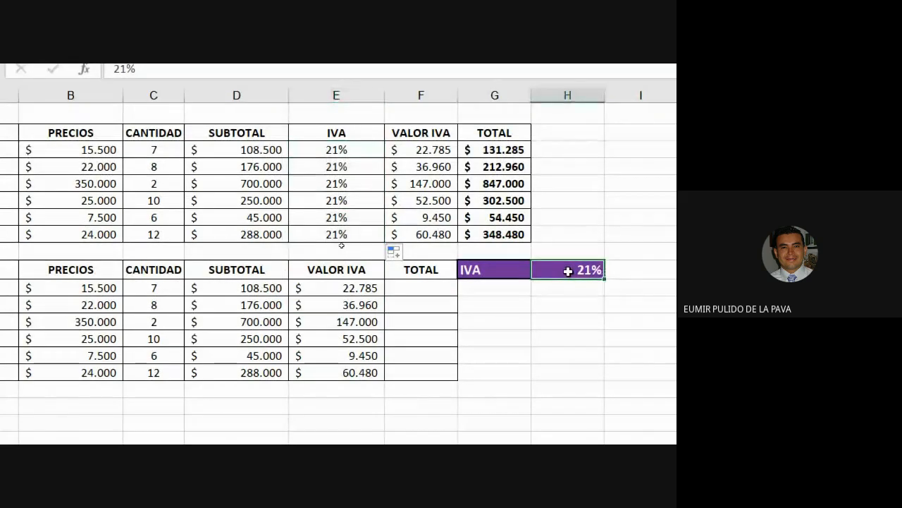
pyautogui.write('16')
pyautogui.press('Return')
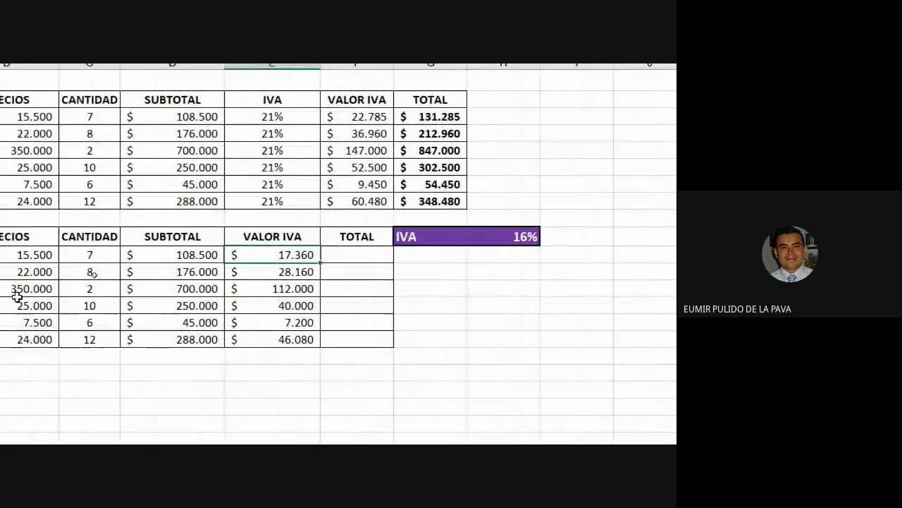
pyautogui.click(216, 117)
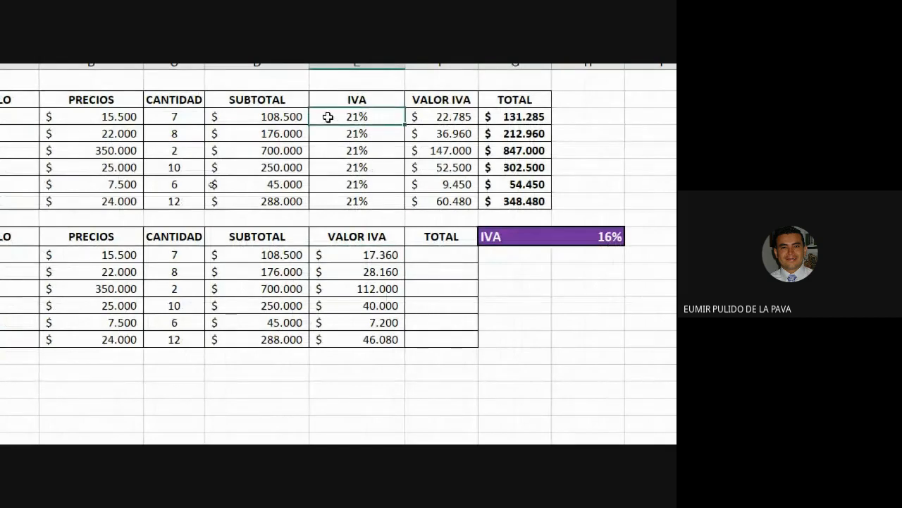
pyautogui.write('16')
pyautogui.press('Return')
pyautogui.click(307, 255)
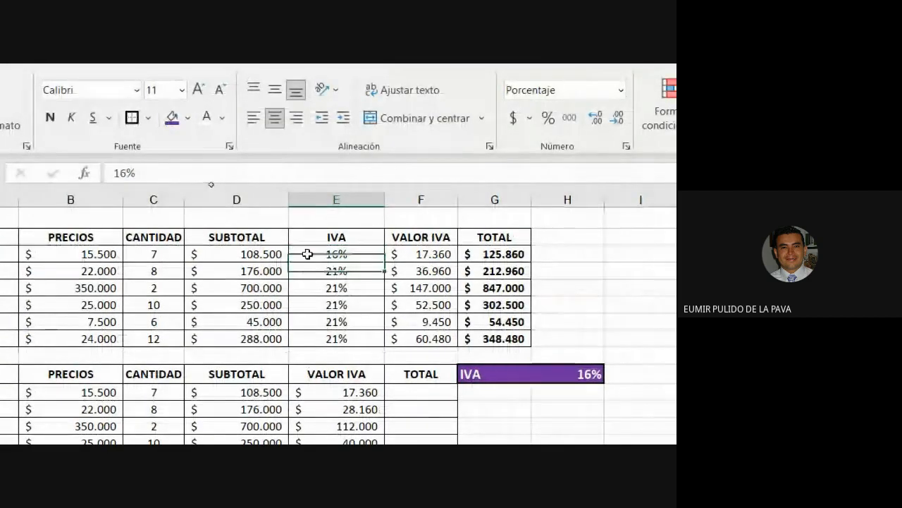
pyautogui.moveTo(383, 262); pyautogui.dragTo(381, 342)
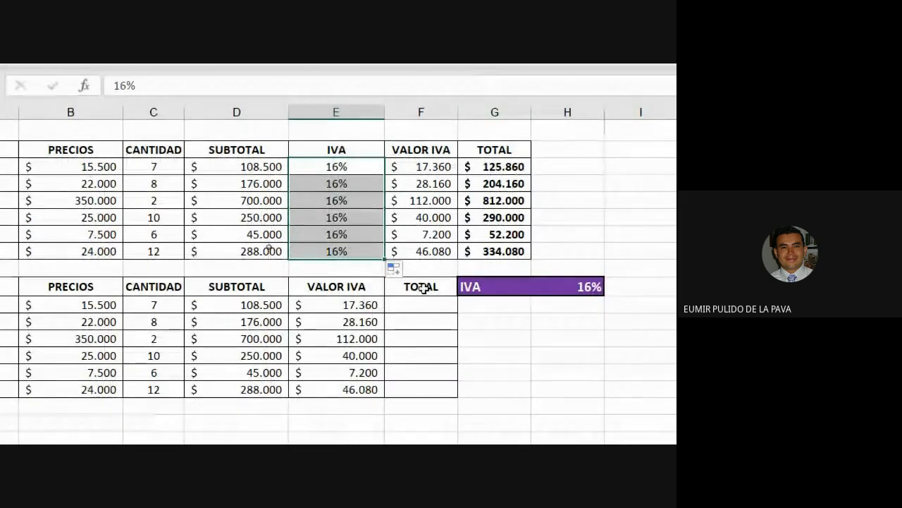
pyautogui.click(419, 308)
# Enter =D11+E11 in F11, fill it down to F16, and select rows 10–16.
pyautogui.write('=')
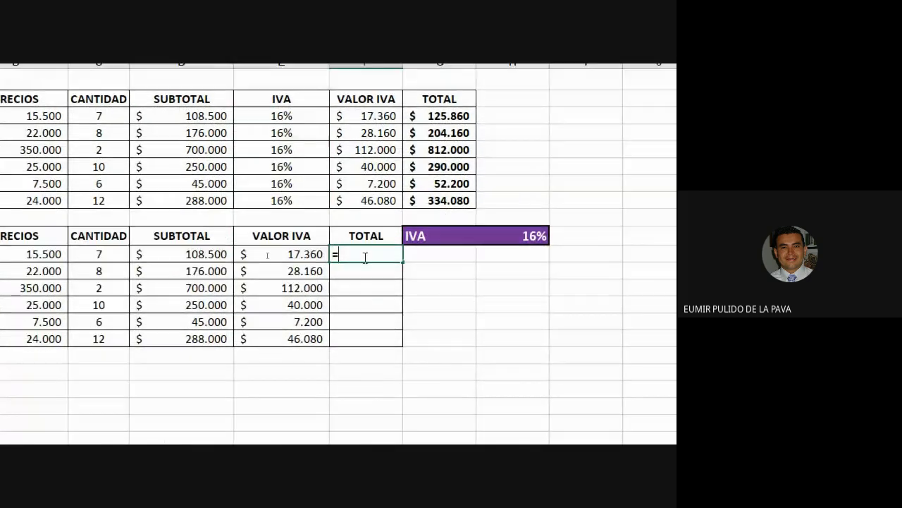
pyautogui.click(195, 255)
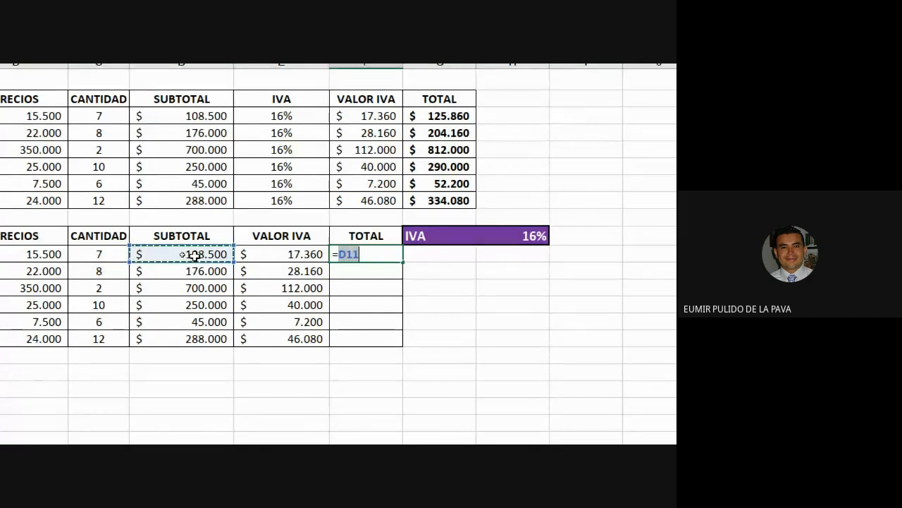
pyautogui.write('+')
pyautogui.click(276, 254)
pyautogui.press('Return')
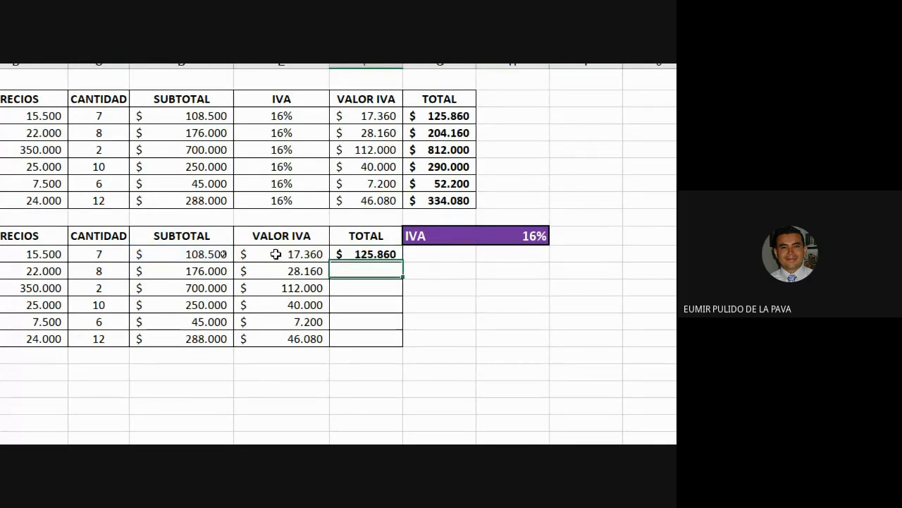
pyautogui.click(342, 254)
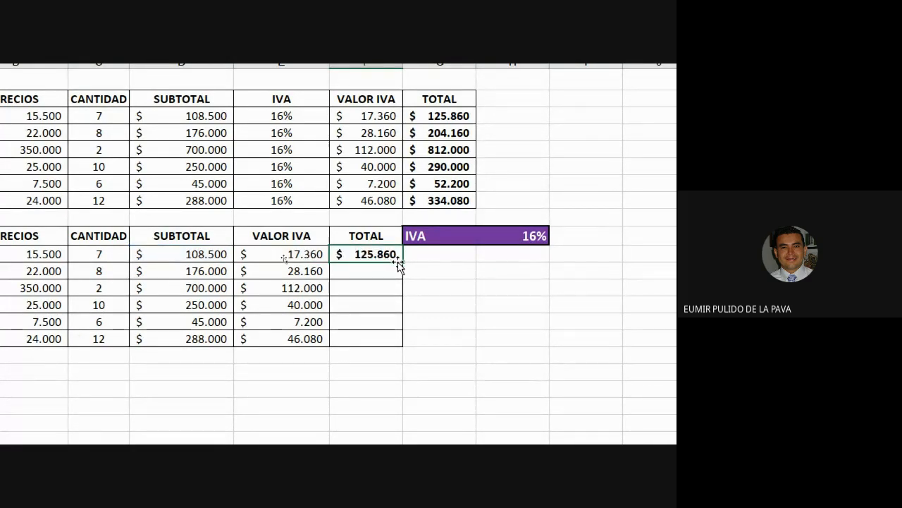
pyautogui.moveTo(400, 262); pyautogui.dragTo(383, 340)
pyautogui.hscroll(-3, 6, 236)
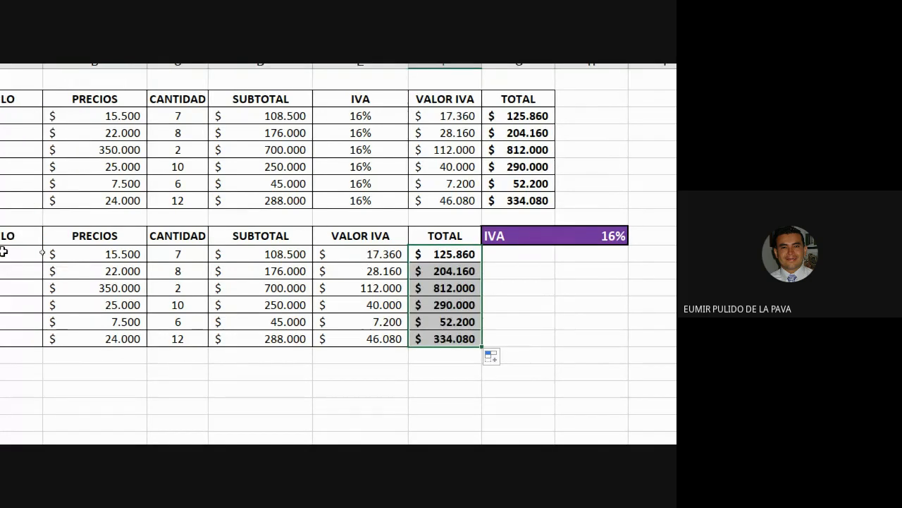
pyautogui.moveTo(2, 245); pyautogui.dragTo(2, 339)
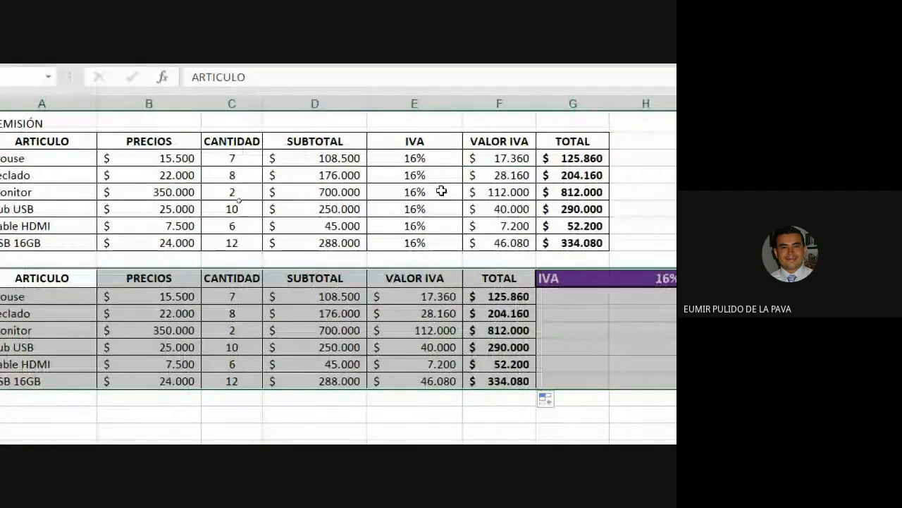
pyautogui.moveTo(441, 162); pyautogui.dragTo(423, 237)
pyautogui.moveTo(433, 276); pyautogui.dragTo(524, 279)
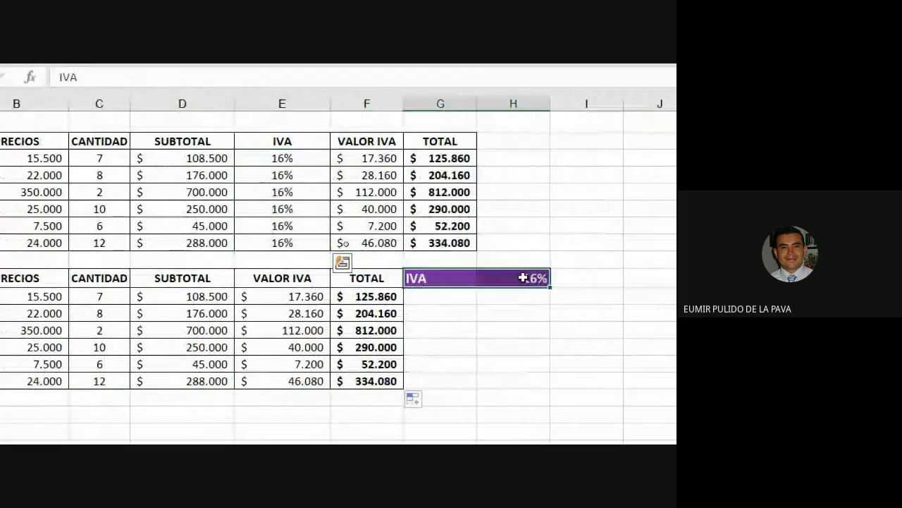
pyautogui.click(528, 281)
pyautogui.write('19')
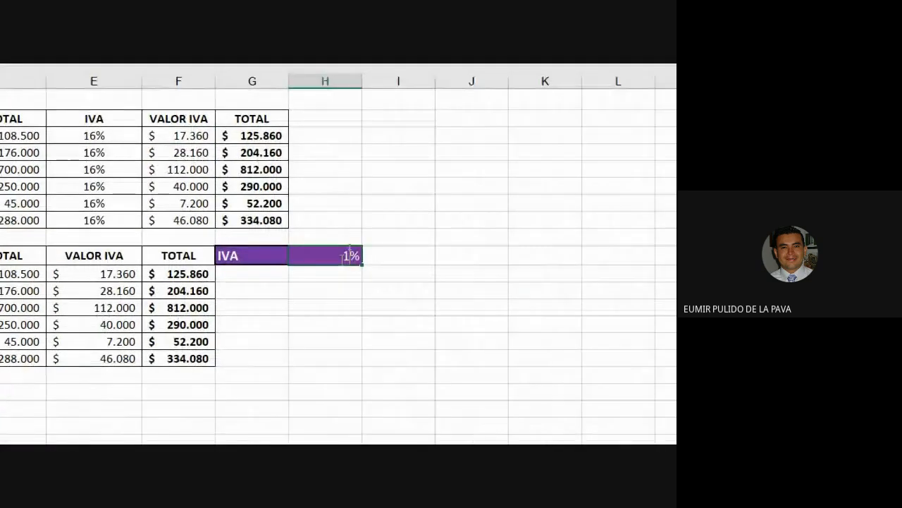
pyautogui.press('Return')
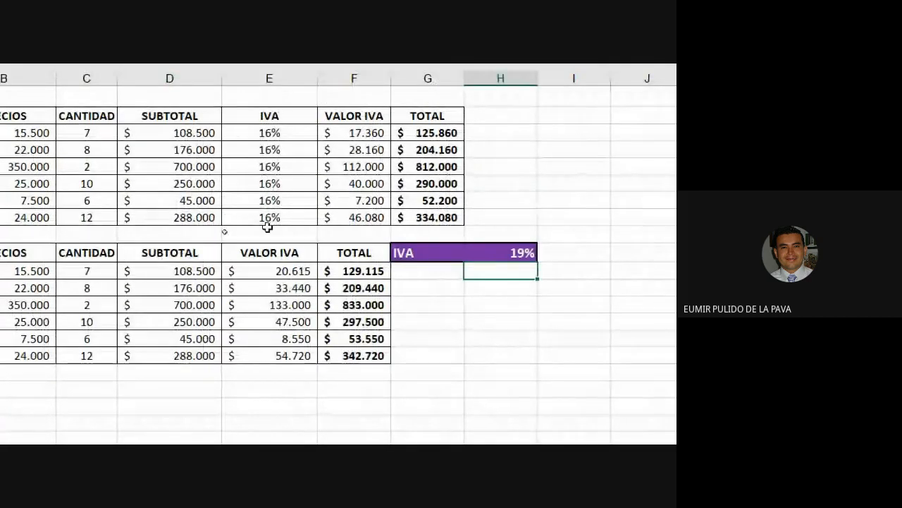
pyautogui.hscroll(-3, 9, 331)
pyautogui.hscroll(-2, 9, 331)
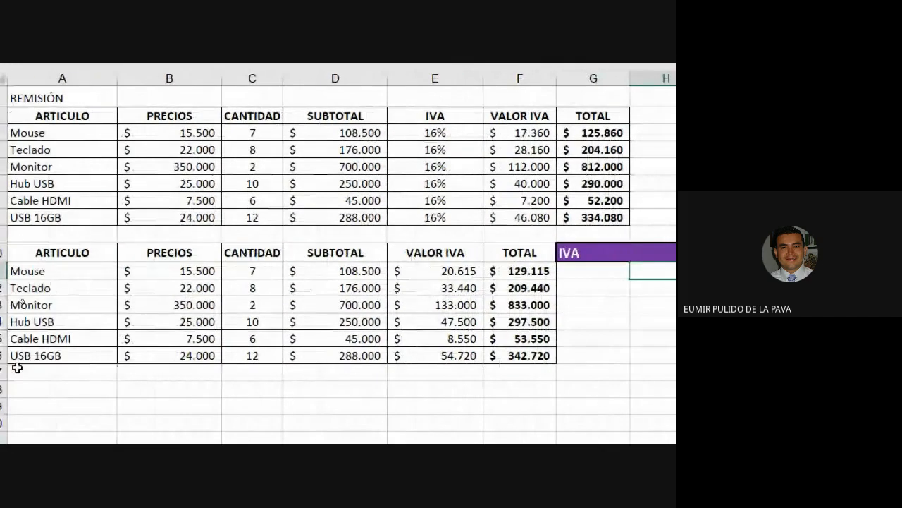
pyautogui.doubleClick(470, 271)
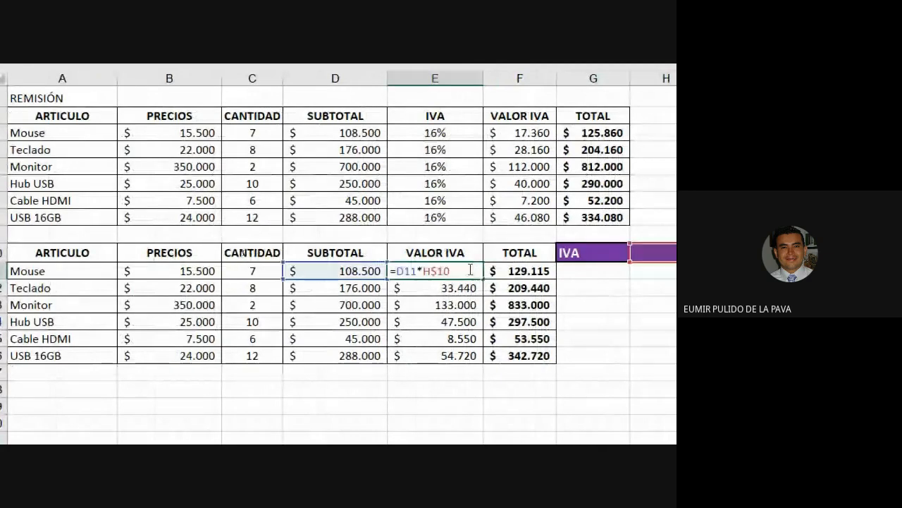
pyautogui.doubleClick(508, 270)
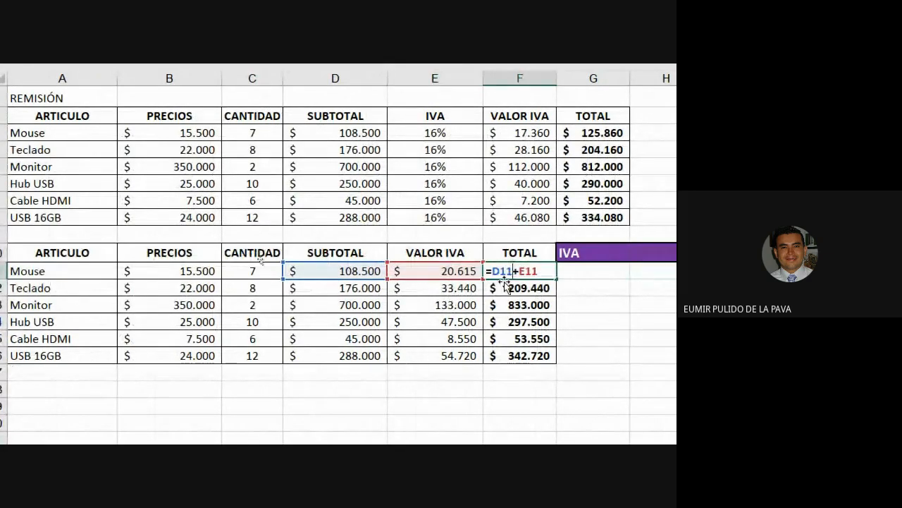
pyautogui.doubleClick(362, 270)
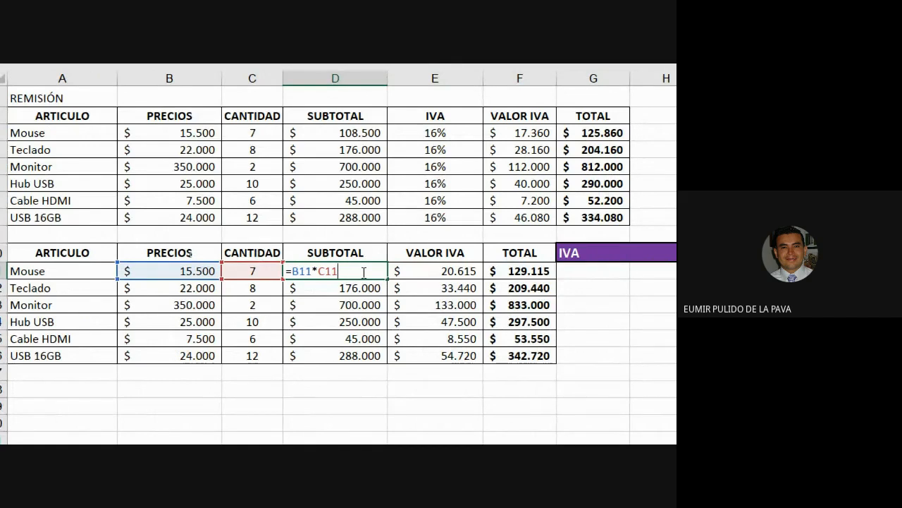
pyautogui.press('Return')
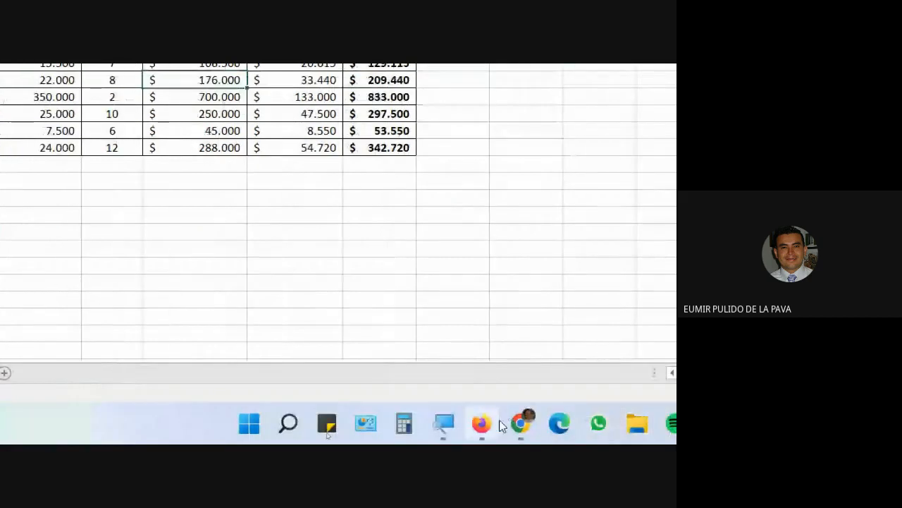
# Reset the screen magnifier to 100% and bring the Google Meet call to the front.
pyautogui.click(444, 423)
pyautogui.click(490, 379)
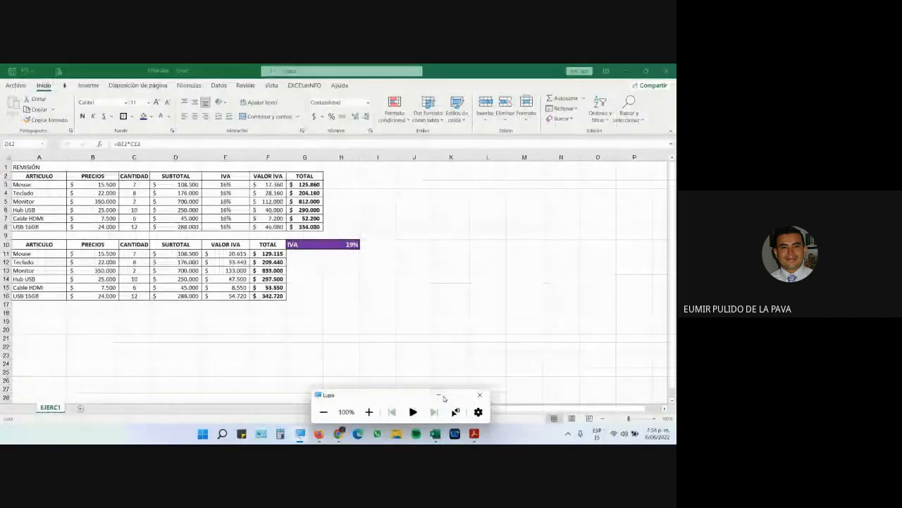
pyautogui.click(447, 399)
pyautogui.moveTo(342, 420)
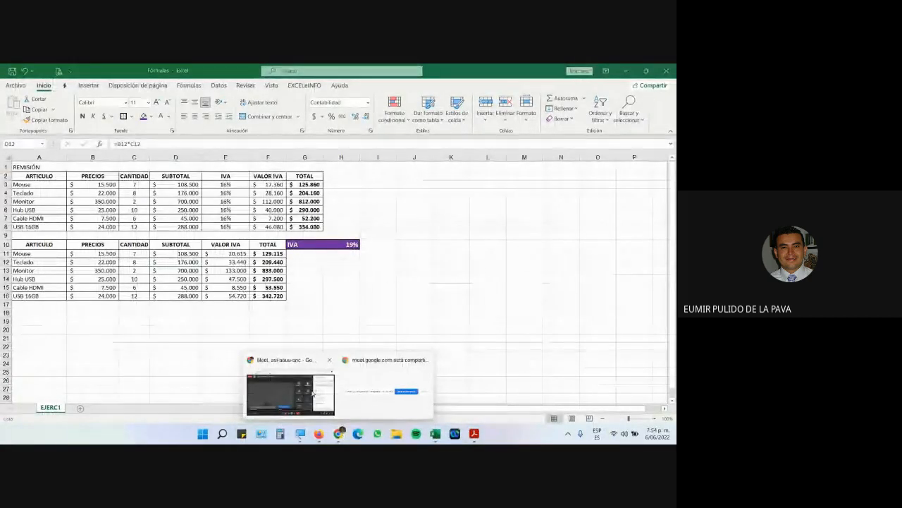
pyautogui.click(289, 398)
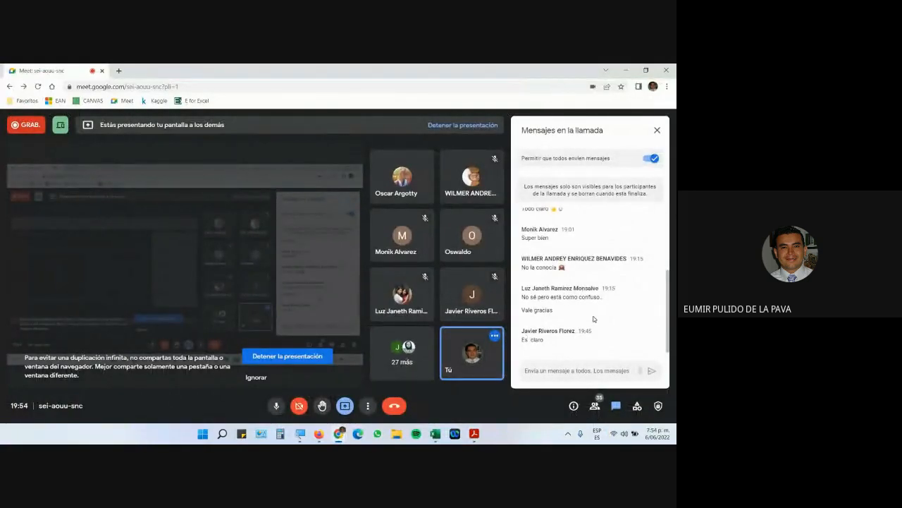
# Toggle the Meet microphone, leaving it unmuted, and bring the ARCHIVOS PARA DESCARGAR page forward.
pyautogui.hotkey('ctrl', 'd')
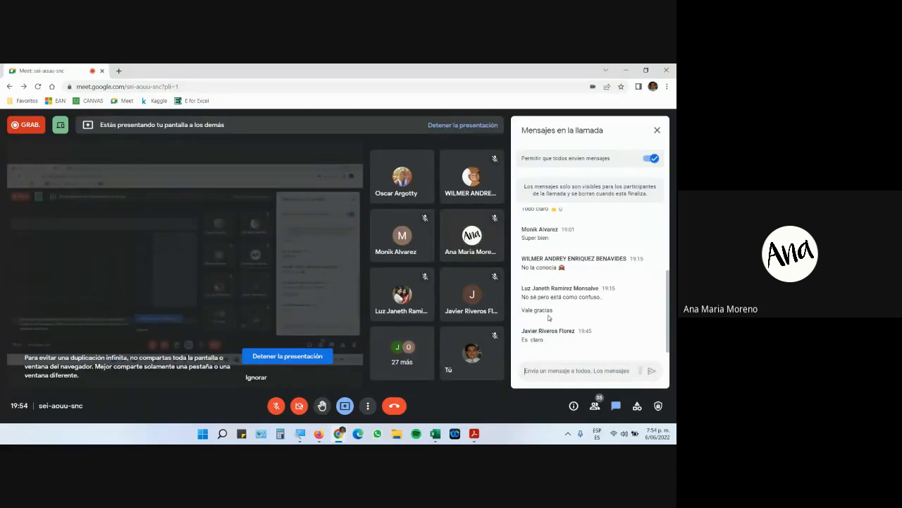
pyautogui.click(276, 406)
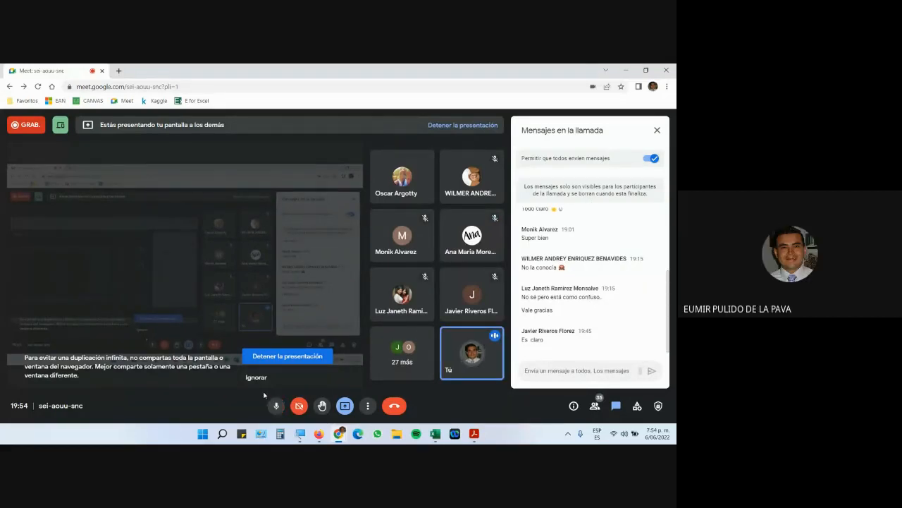
pyautogui.click(275, 406)
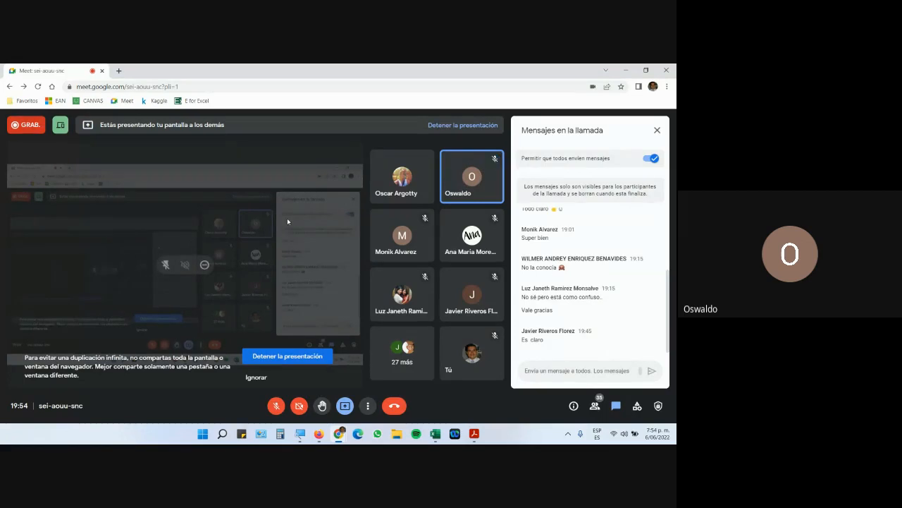
pyautogui.click(270, 408)
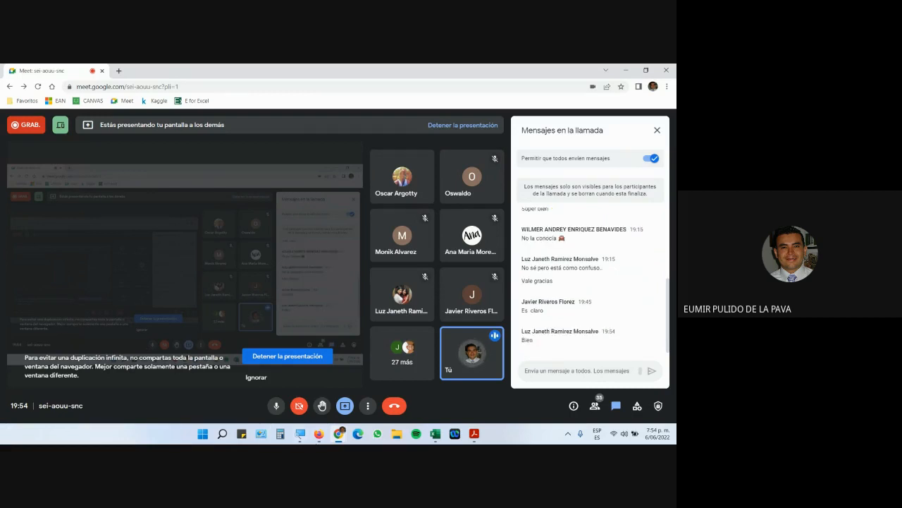
pyautogui.click(319, 433)
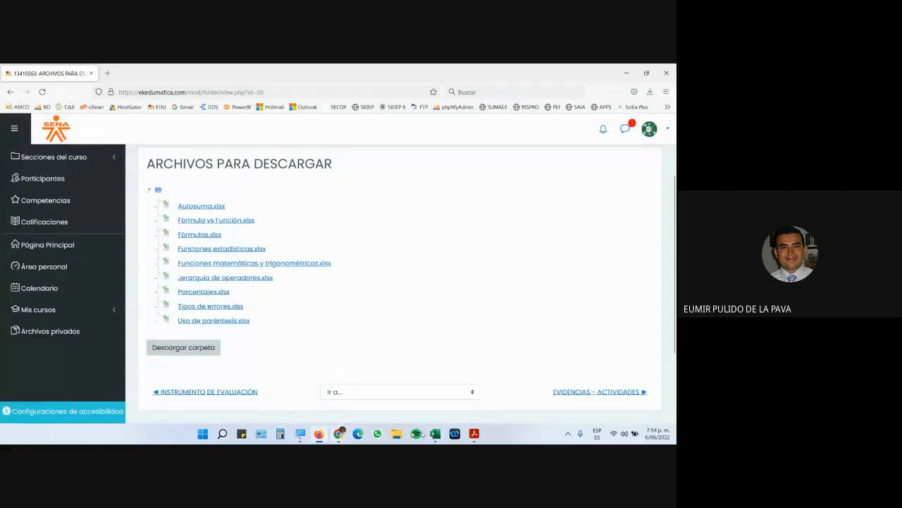
# Scroll the guide PDF to section C, Nivel de Jerarquía de los Operadores, then return to Meet.
pyautogui.moveTo(445, 434)
pyautogui.click(565, 396)
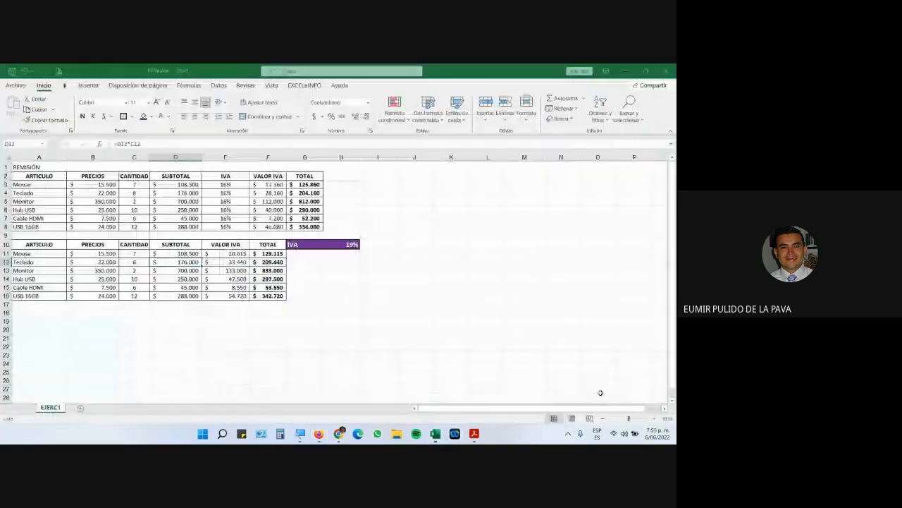
pyautogui.click(471, 434)
pyautogui.scroll(-3, 374, 258)
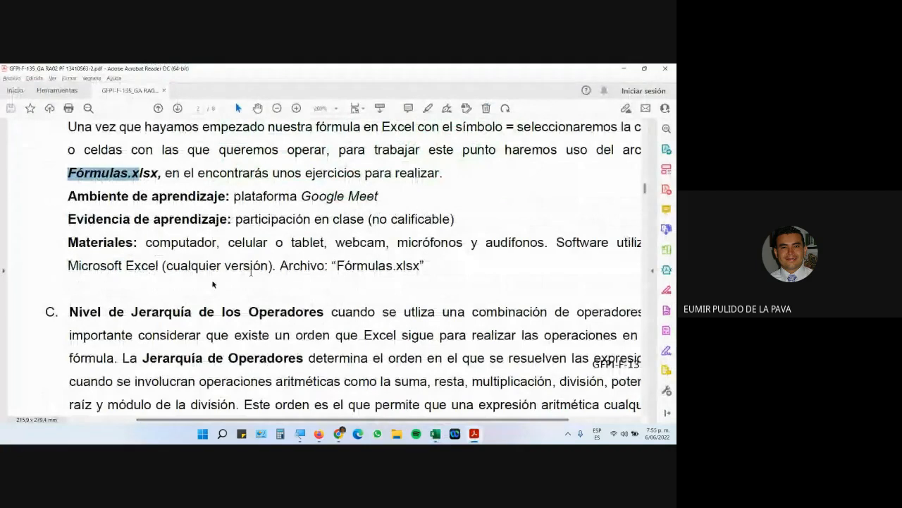
pyautogui.scroll(-1, 72, 292)
pyautogui.click(71, 292)
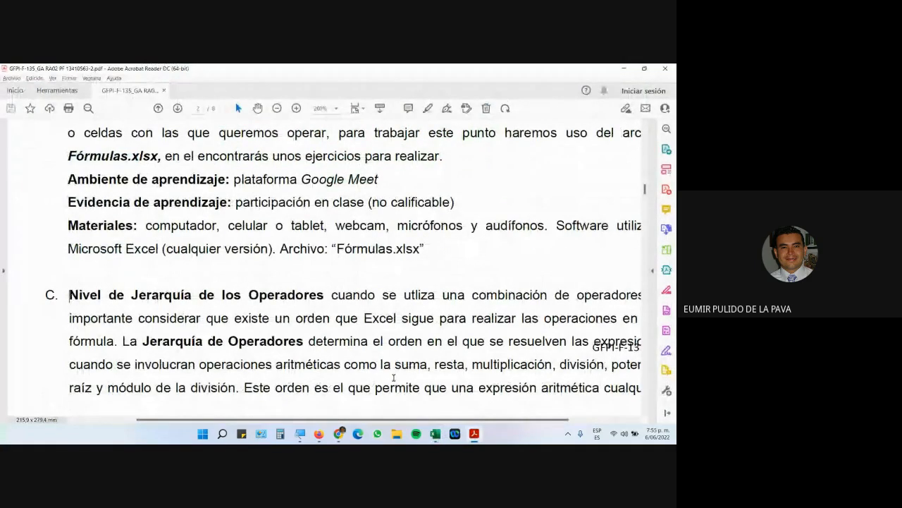
pyautogui.moveTo(339, 434)
pyautogui.click(317, 406)
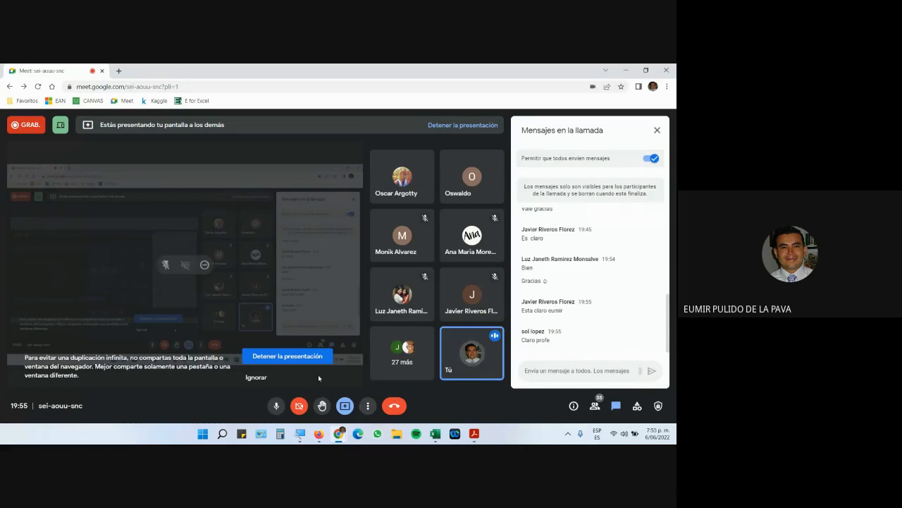
# Check the Meet recording panel from the extra options menu, then reopen the call chat.
pyautogui.click(368, 406)
pyautogui.click(418, 206)
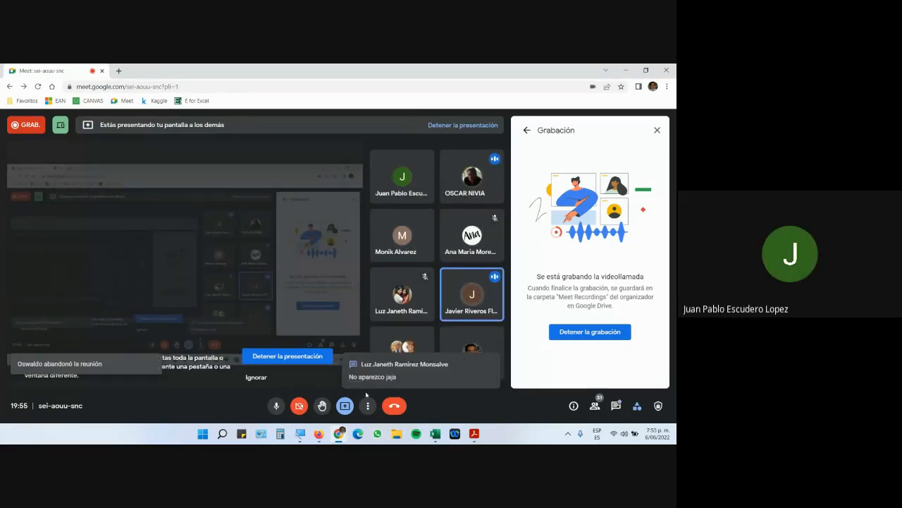
pyautogui.click(615, 405)
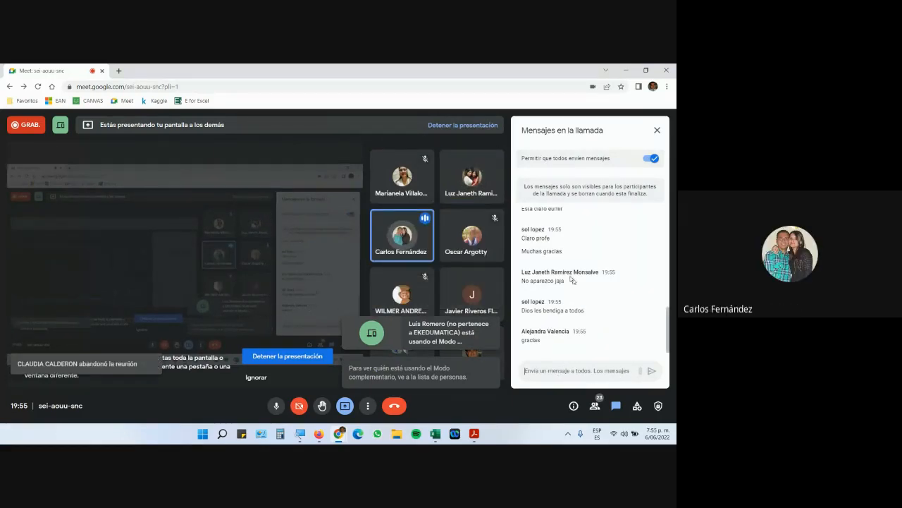
pyautogui.moveTo(525, 281); pyautogui.dragTo(564, 282)
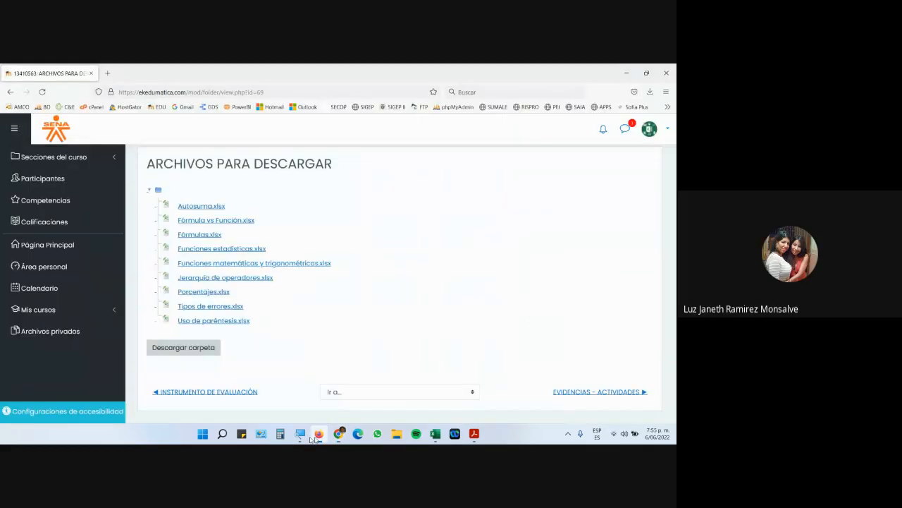
# Open the Sofia Plus portal in a new tab and sign in with the saved login details.
pyautogui.click(319, 434)
pyautogui.click(107, 73)
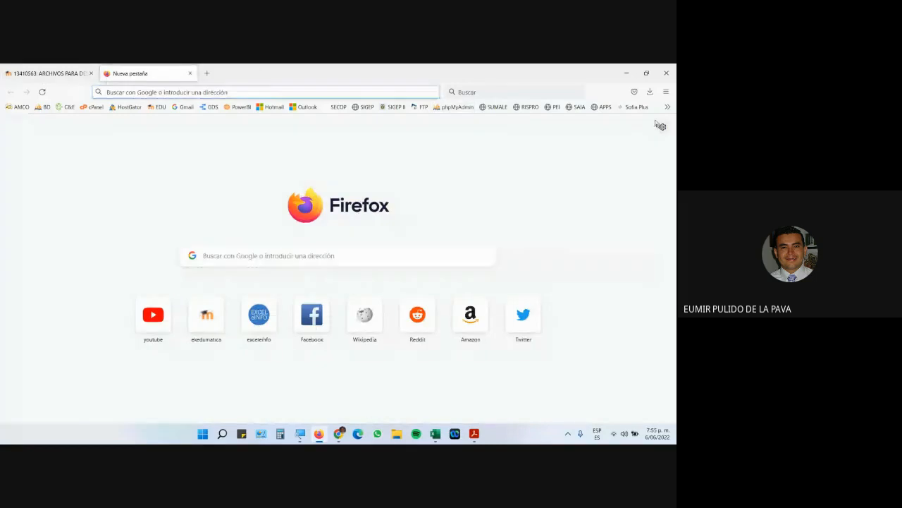
pyautogui.click(637, 106)
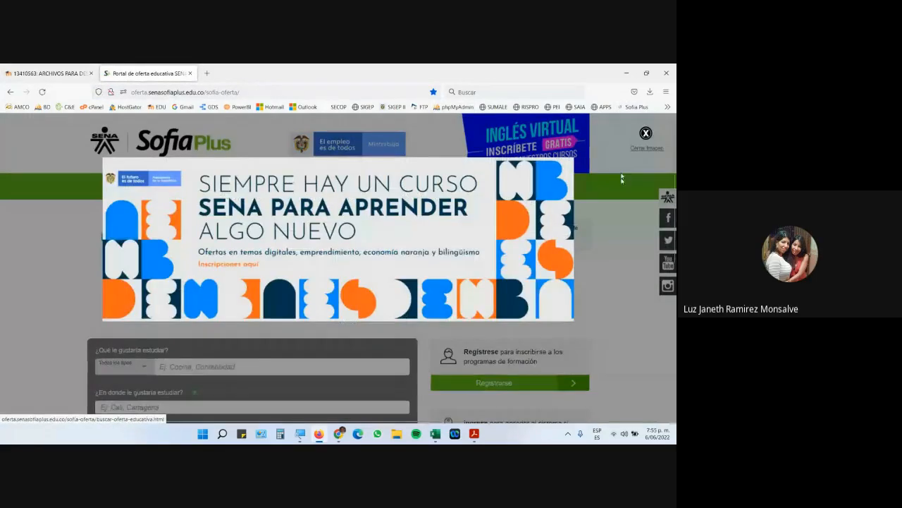
pyautogui.scroll(-1, 533, 308)
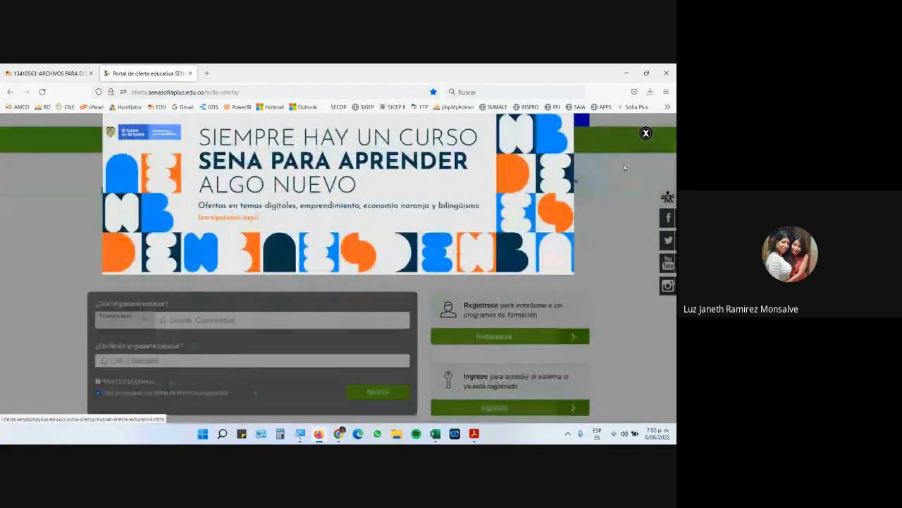
pyautogui.click(646, 135)
pyautogui.click(488, 415)
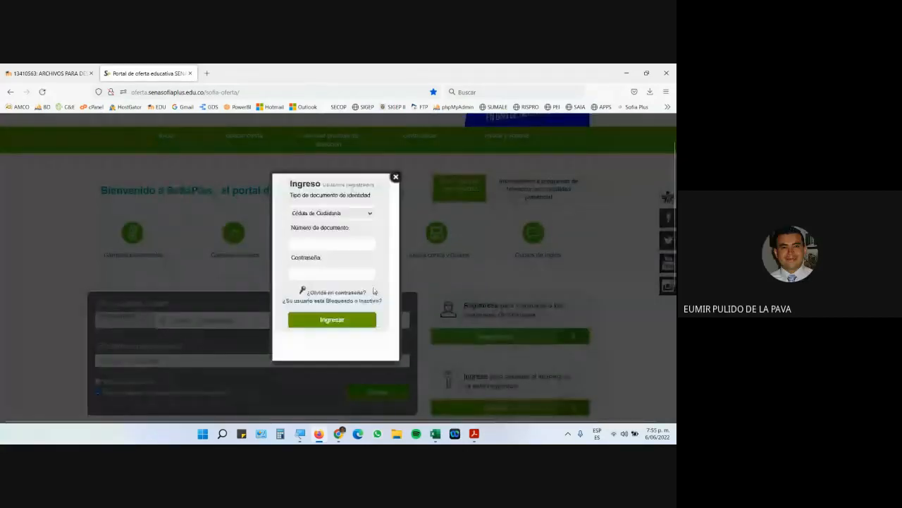
pyautogui.click(331, 242)
pyautogui.click(309, 294)
pyautogui.click(313, 320)
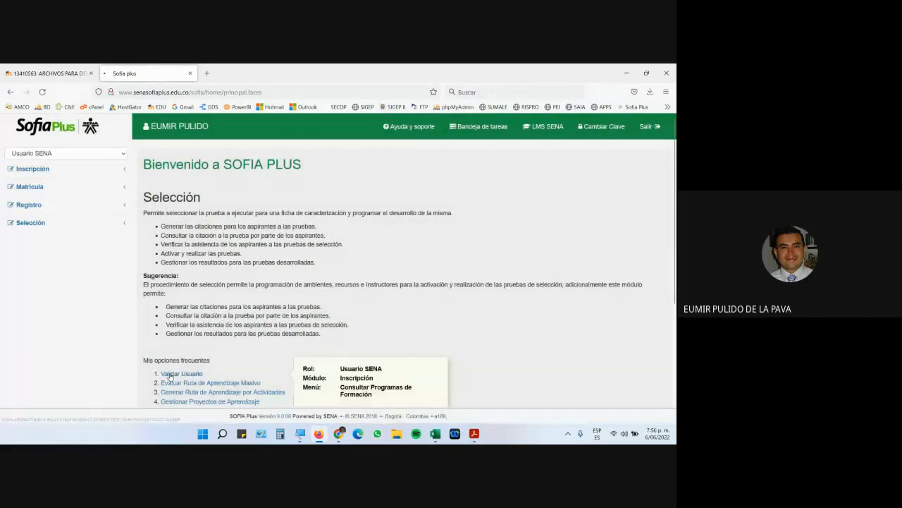
# Query the student's enrollments by Cédula de Ciudadanía number, then return to the Meet call.
pyautogui.click(175, 373)
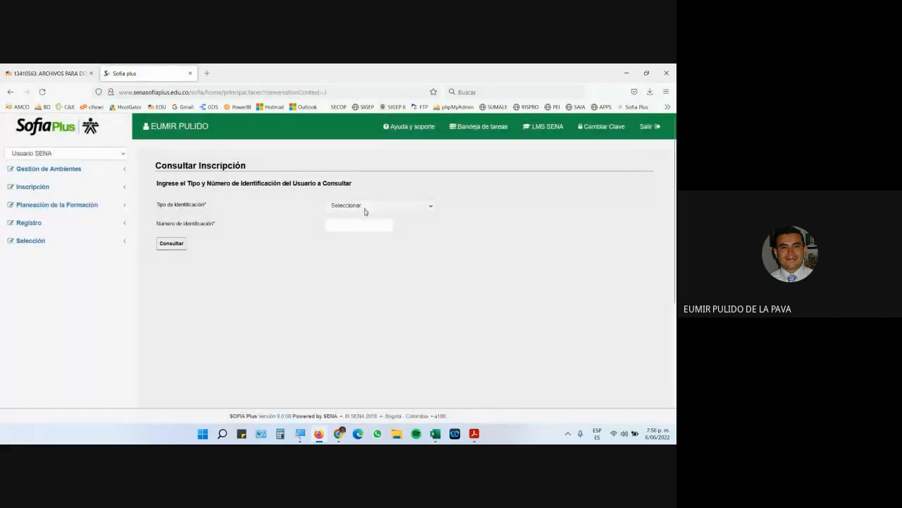
pyautogui.click(364, 207)
pyautogui.click(364, 230)
pyautogui.click(364, 227)
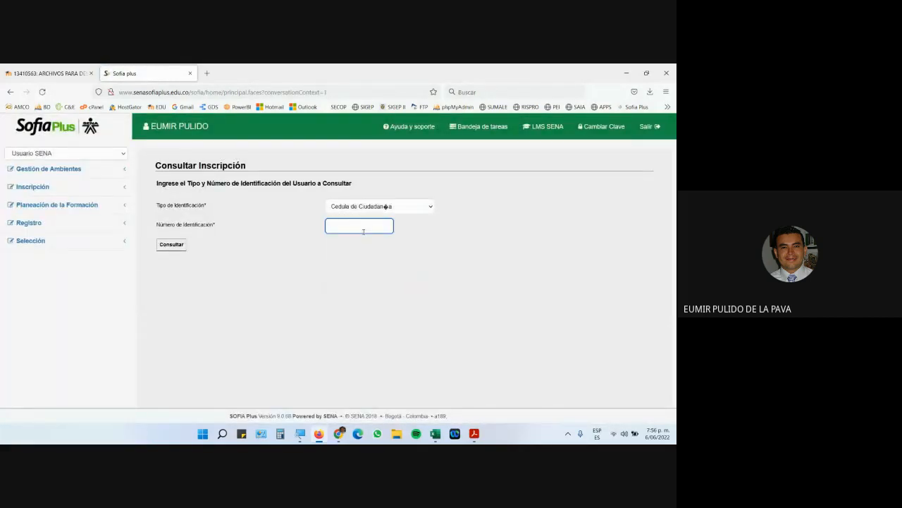
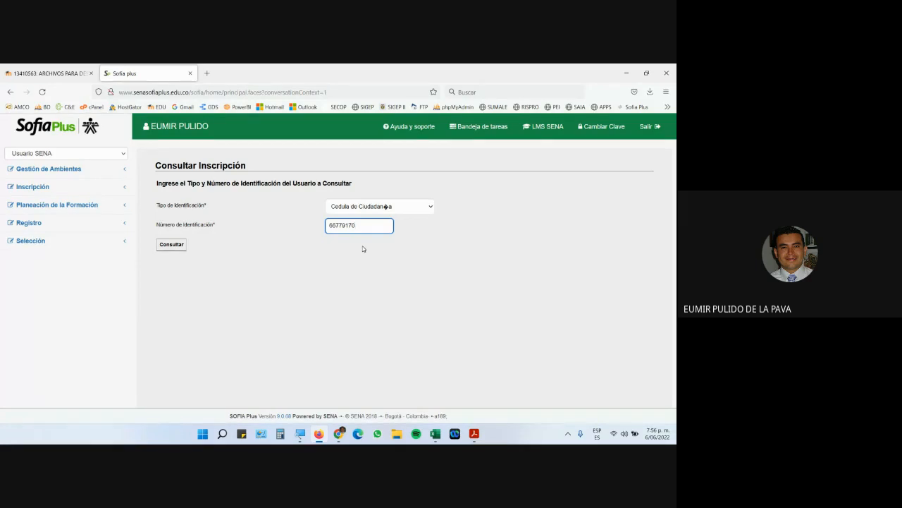
pyautogui.click(174, 245)
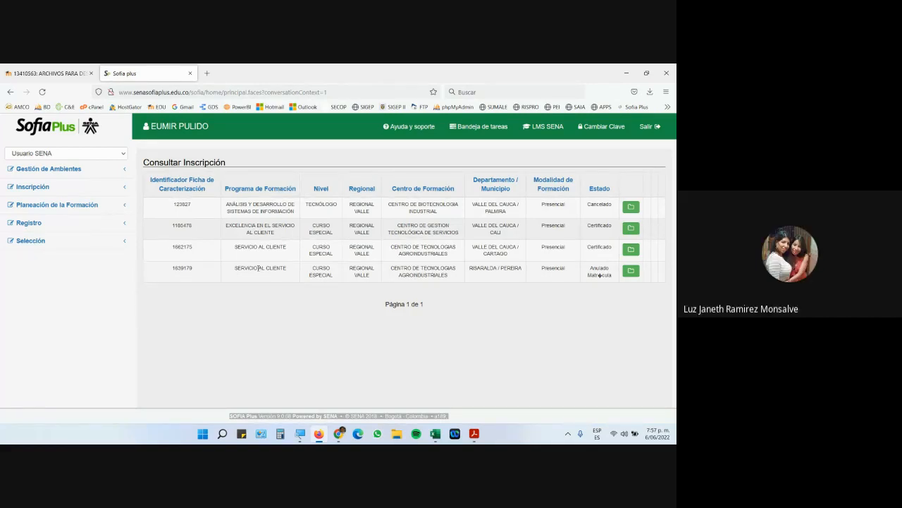
pyautogui.moveTo(339, 433)
pyautogui.click(331, 373)
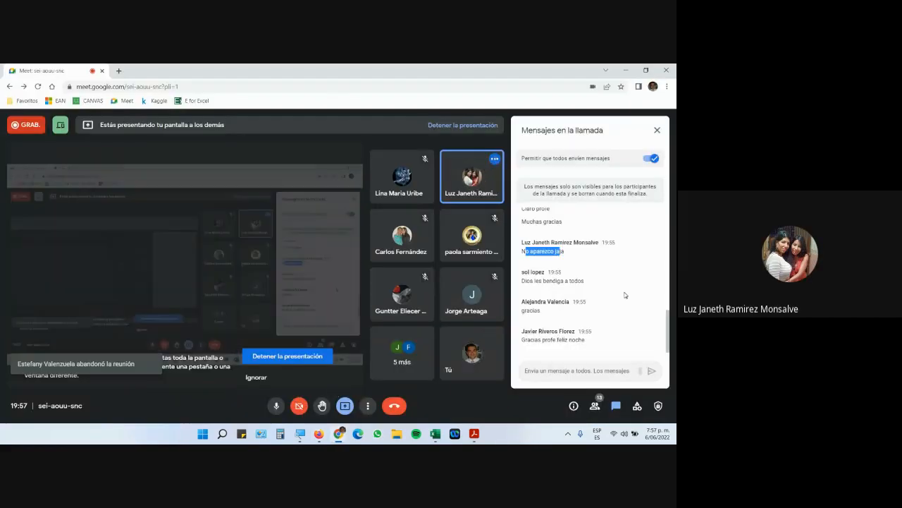